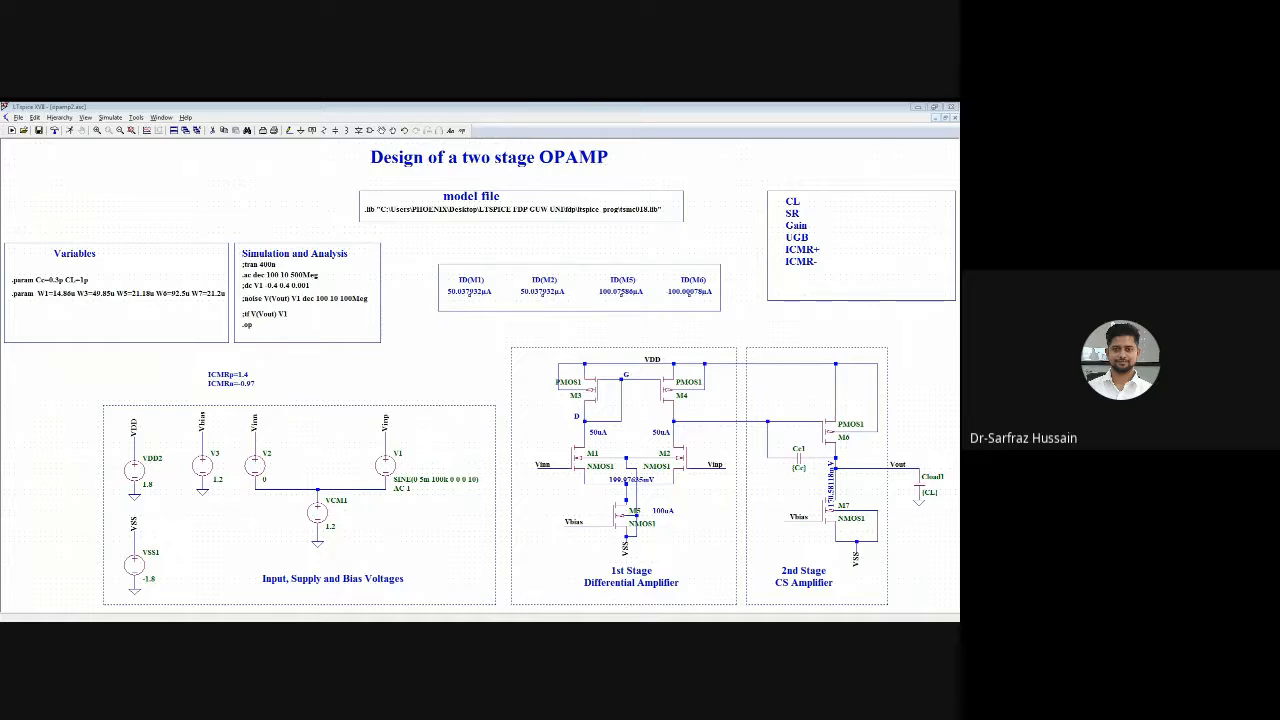
# Add the comment "Vthn/Vthp, Kn/Kp" inside the specification box, below the ICMR- entry
pyautogui.rightClick(878, 344)
pyautogui.moveTo(842, 338)
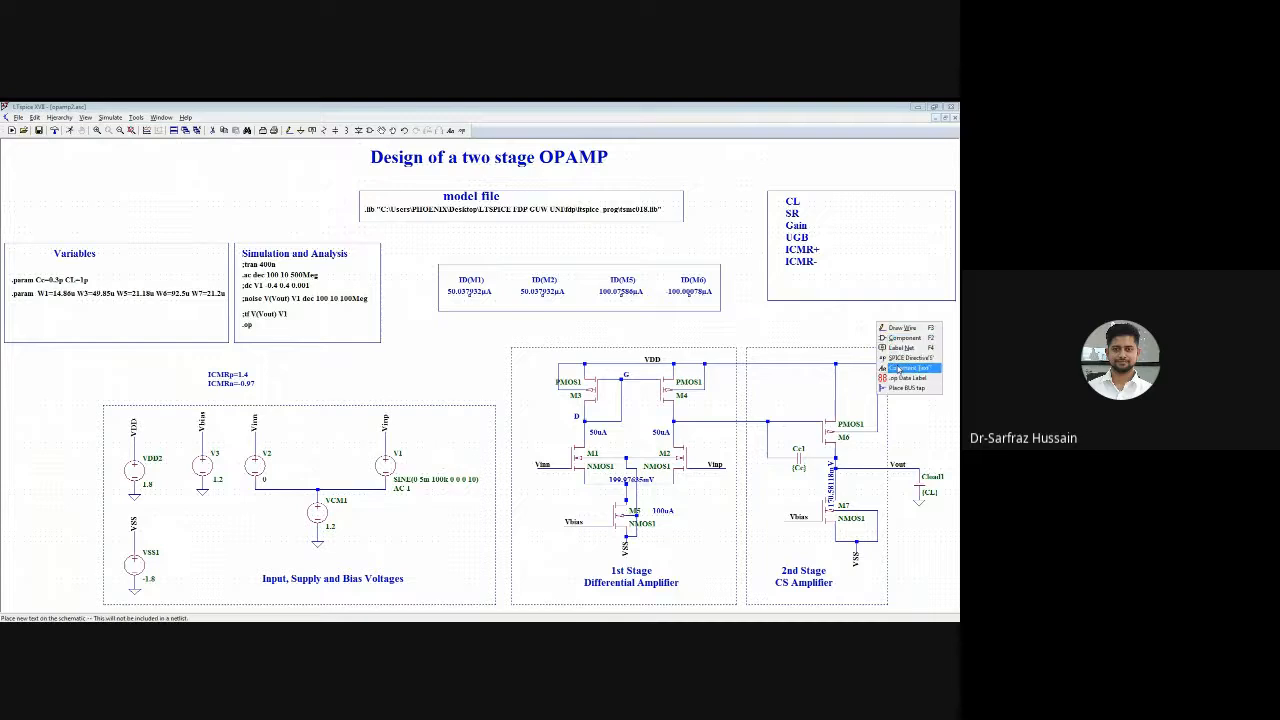
pyautogui.click(898, 369)
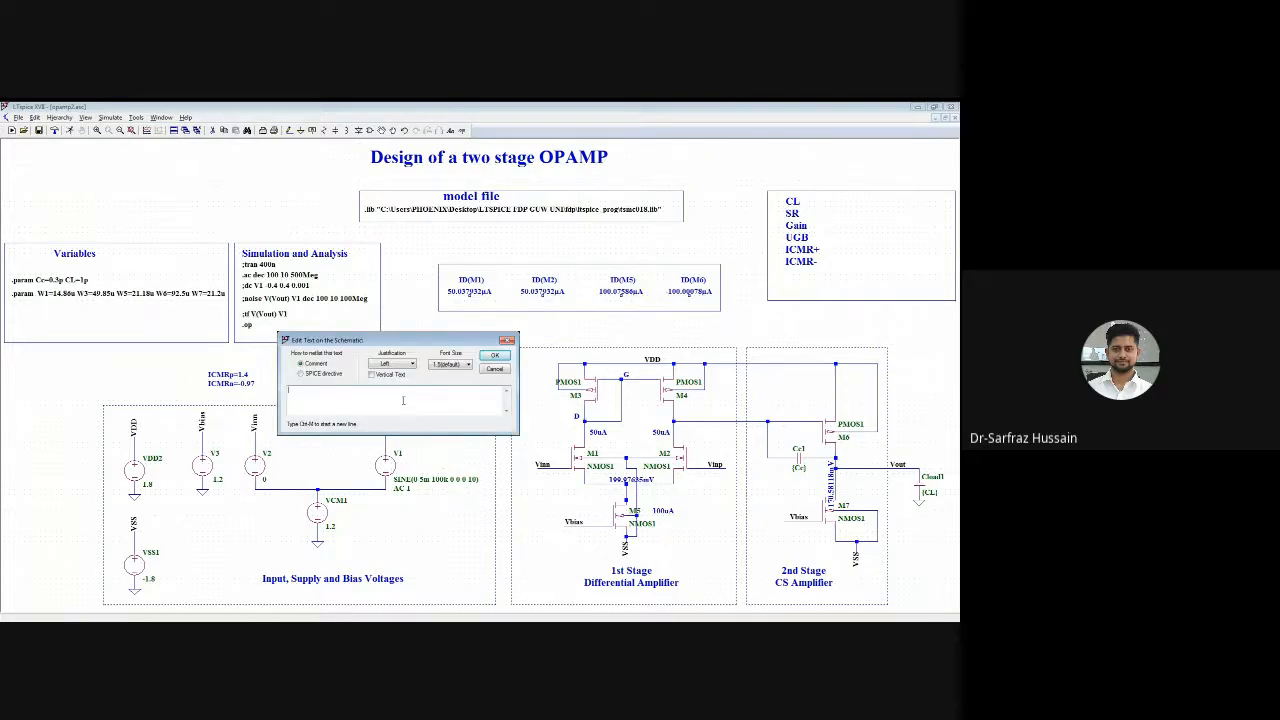
pyautogui.write('V')
pyautogui.write('th, Kn ')
pyautogui.write('/K')
pyautogui.write('/Vthp')
pyautogui.write('p')
pyautogui.click(496, 357)
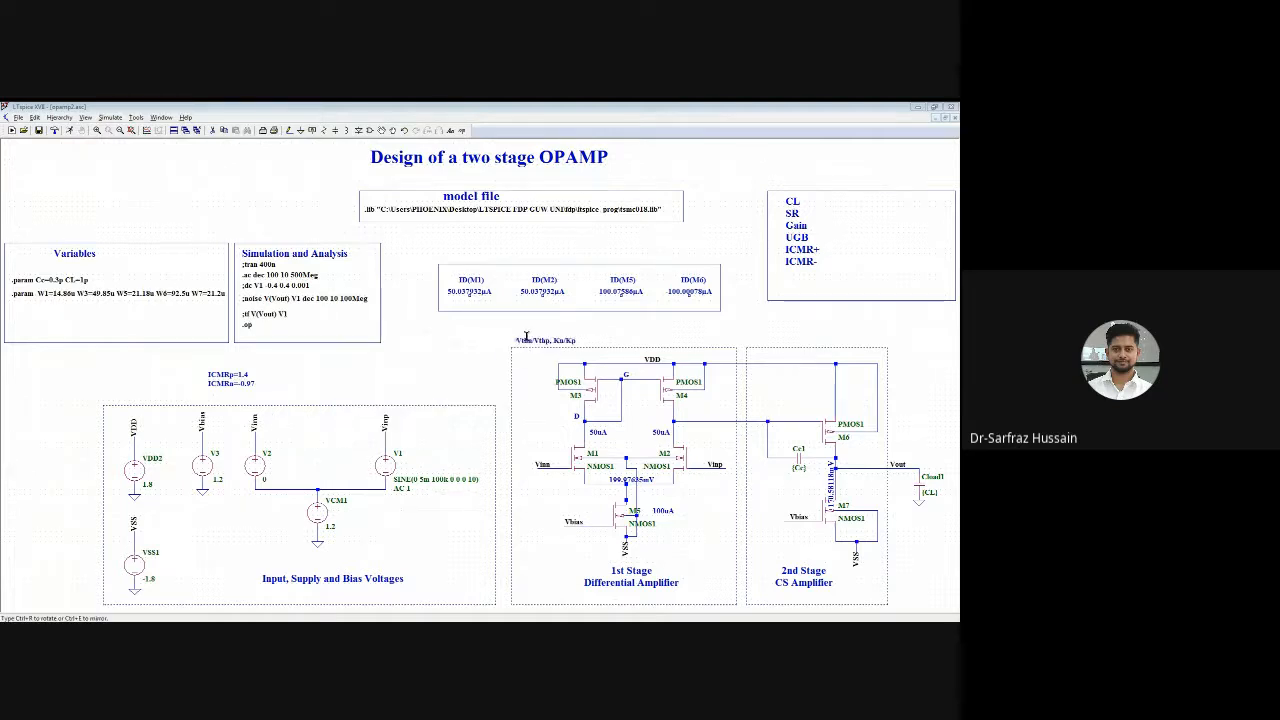
pyautogui.click(780, 290)
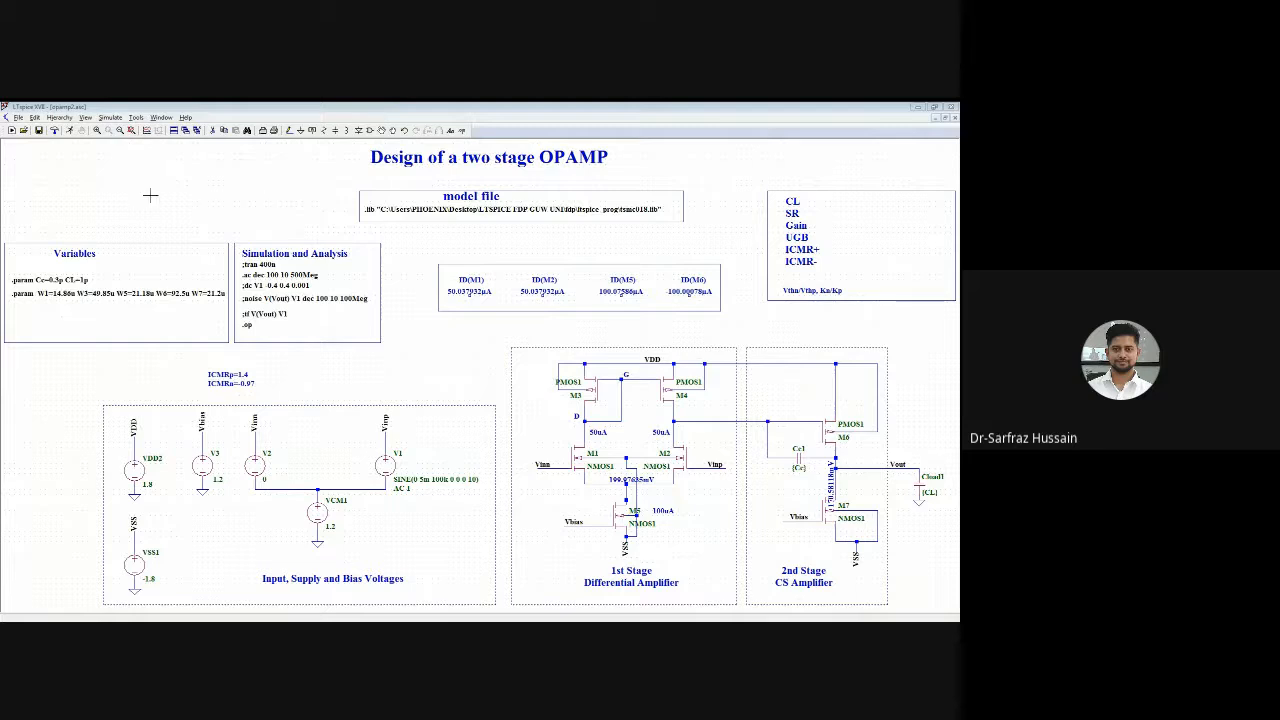
# Create a new schematic and place one four-terminal NMOS transistor (nmos4) in it
pyautogui.click(12, 131)
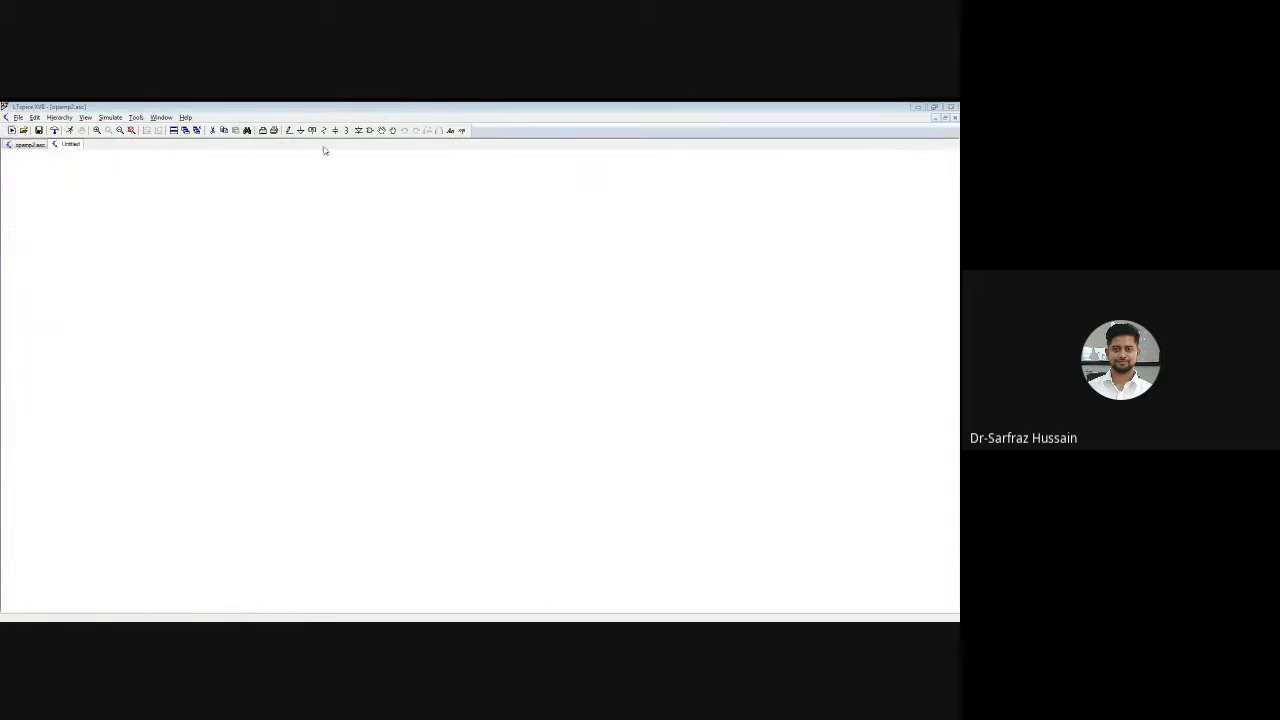
pyautogui.click(372, 130)
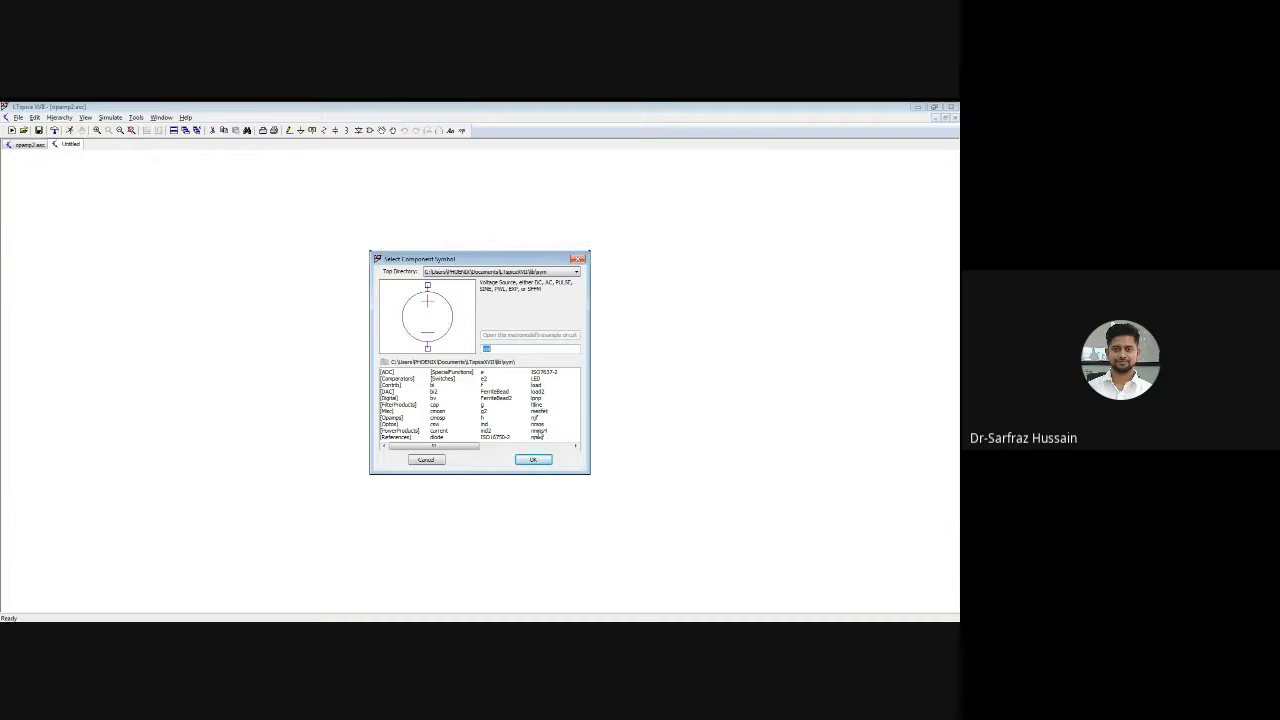
pyautogui.click(538, 430)
pyautogui.click(532, 459)
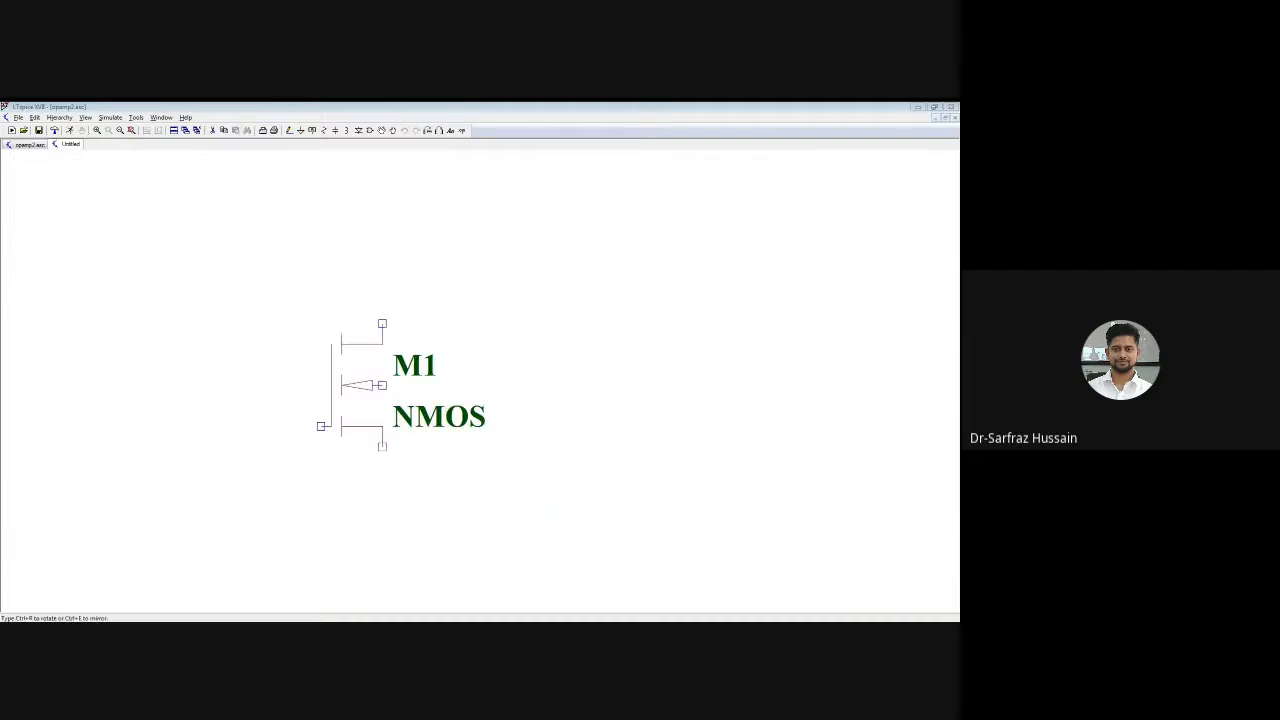
pyautogui.click(370, 400)
pyautogui.press('Escape')
# Wire the NMOS body terminal around to its source terminal
pyautogui.click(289, 130)
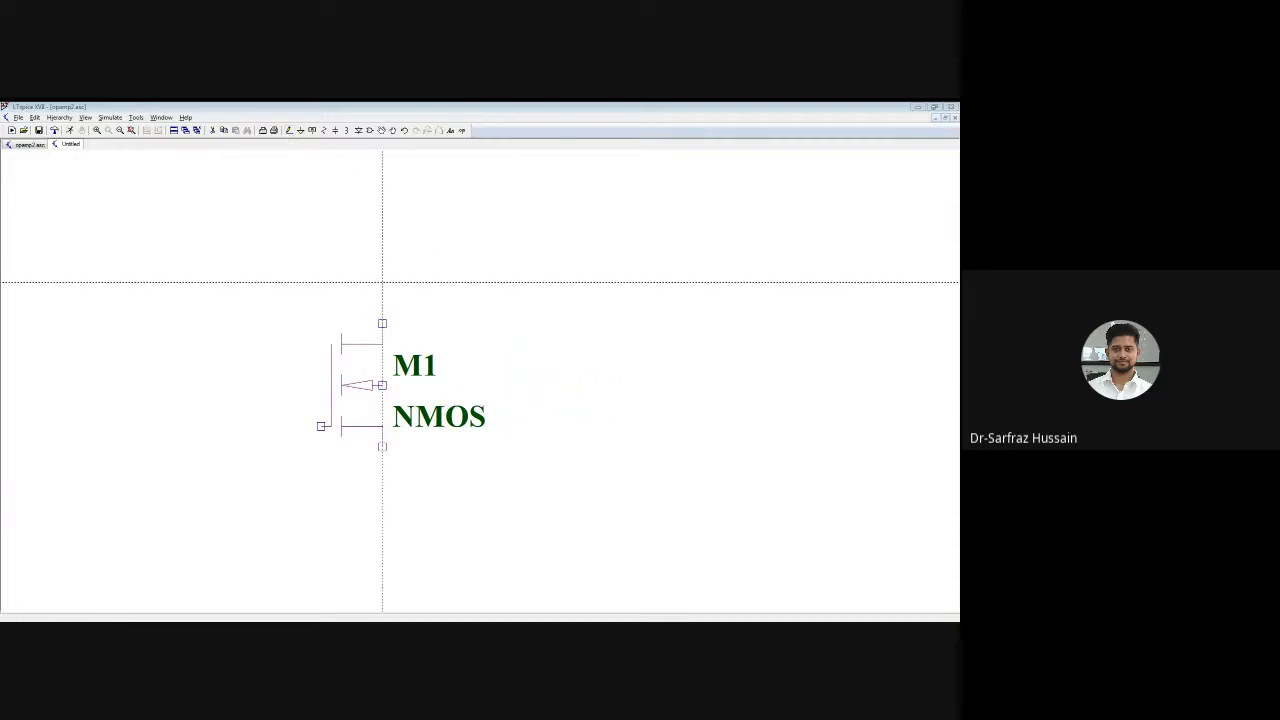
pyautogui.click(382, 385)
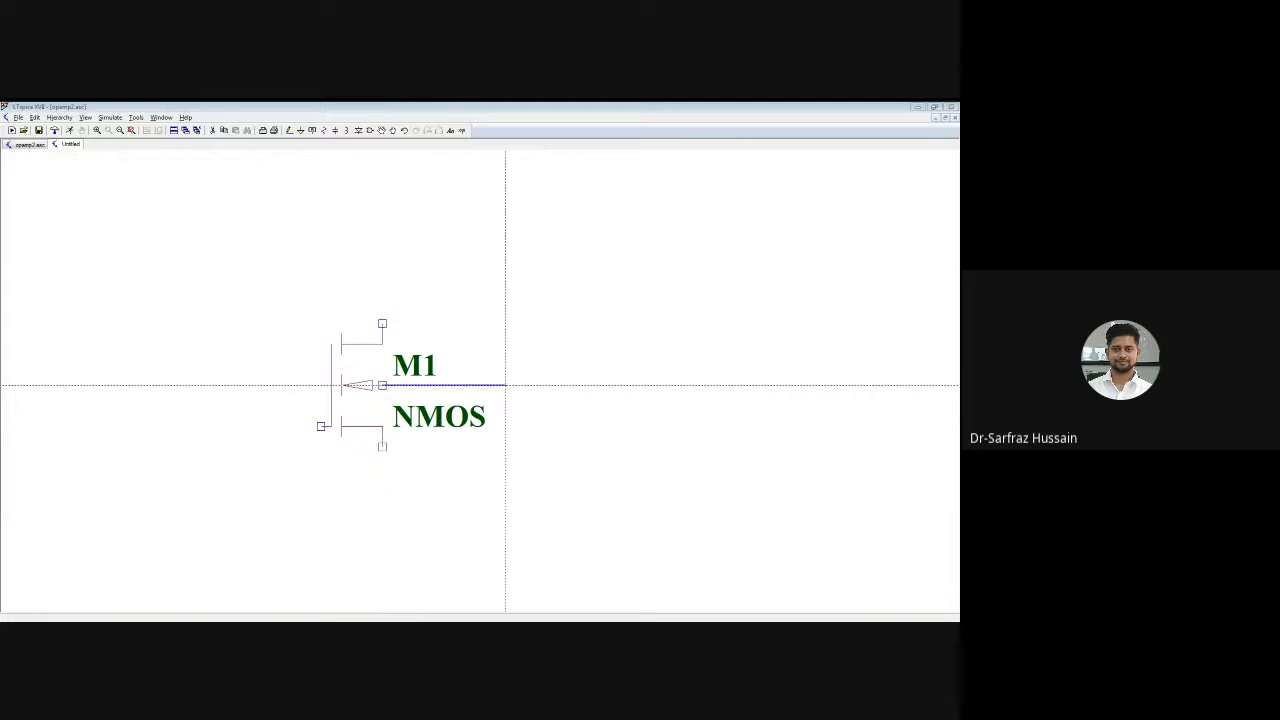
pyautogui.click(506, 508)
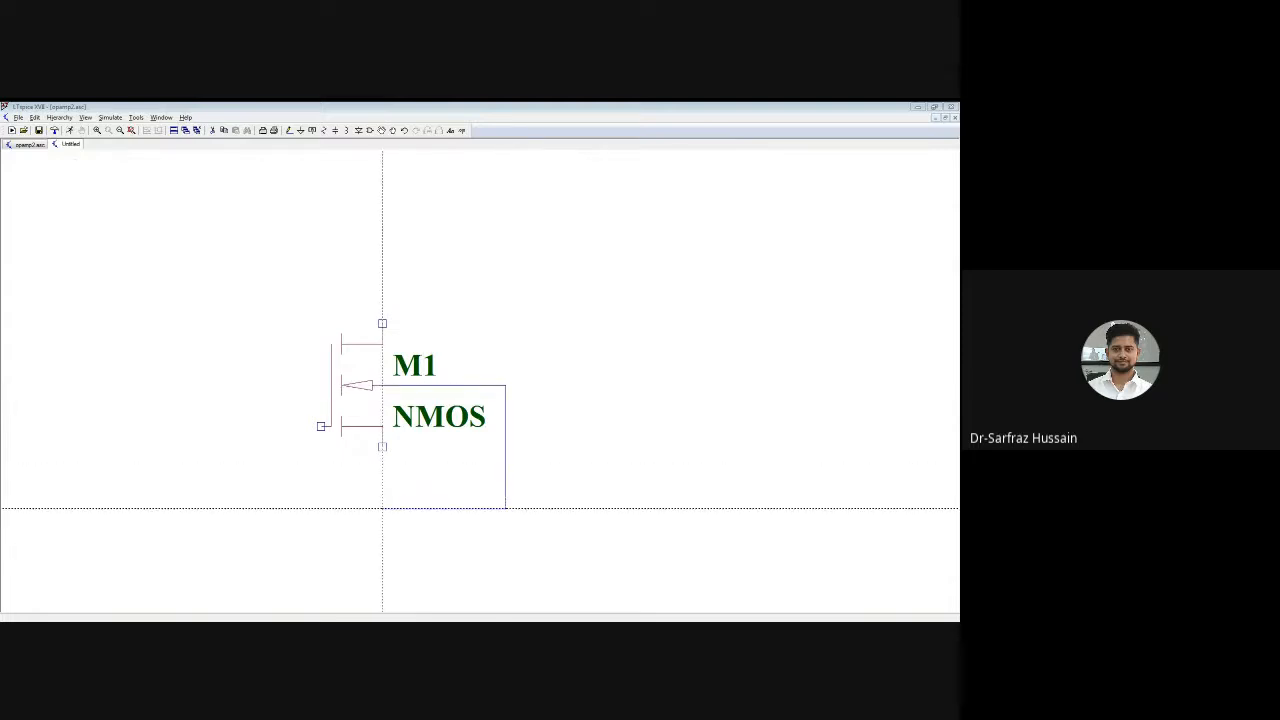
pyautogui.click(382, 446)
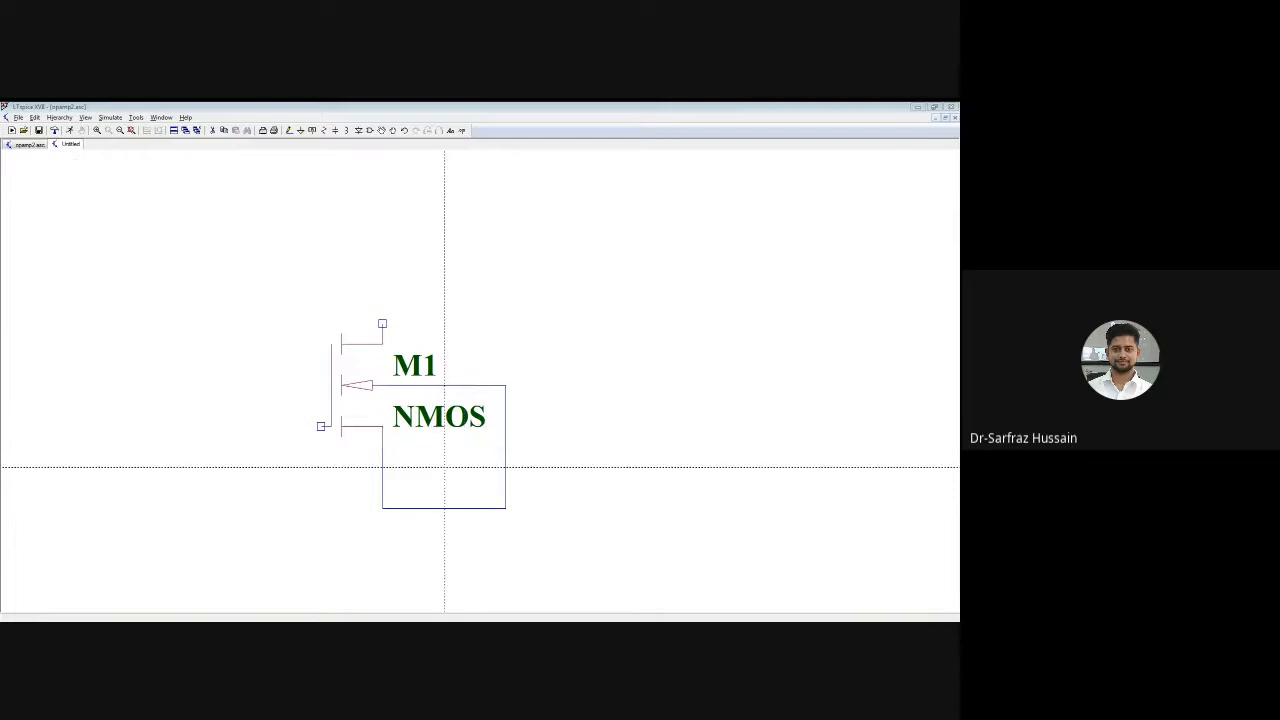
pyautogui.press('Escape')
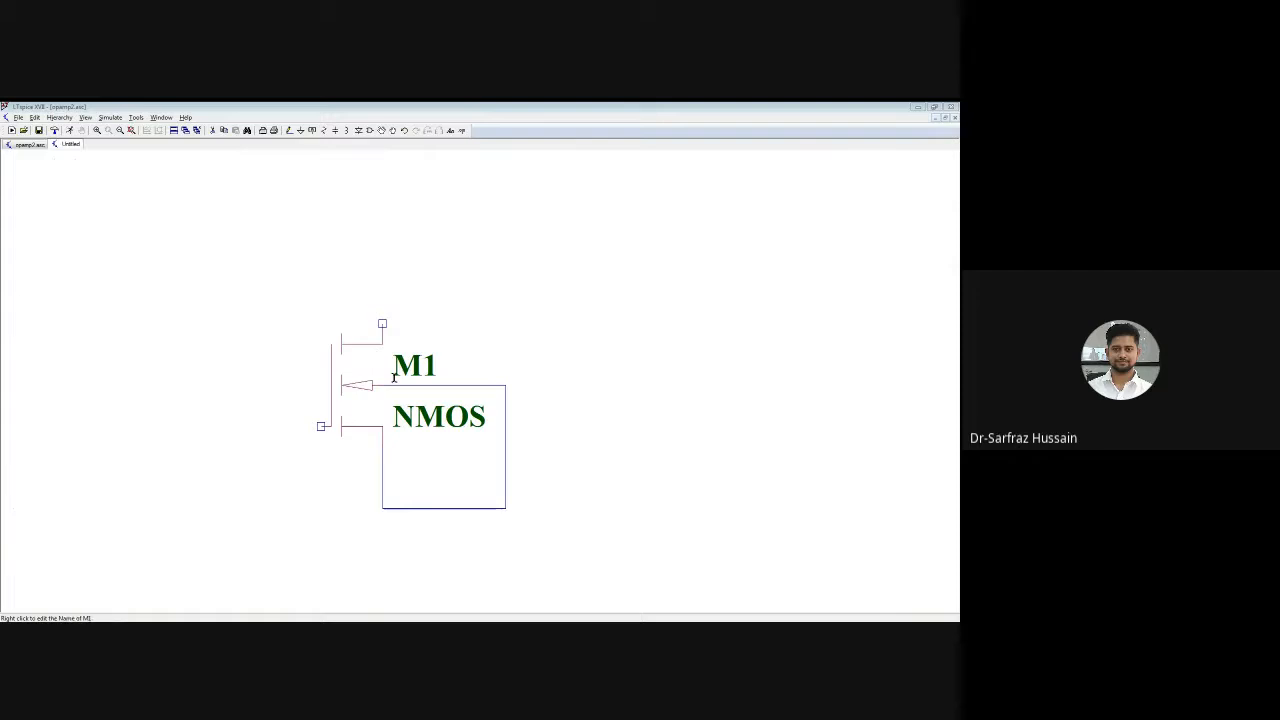
# Place a ground symbol below the body-source wire and connect it to that wire
pyautogui.click(300, 131)
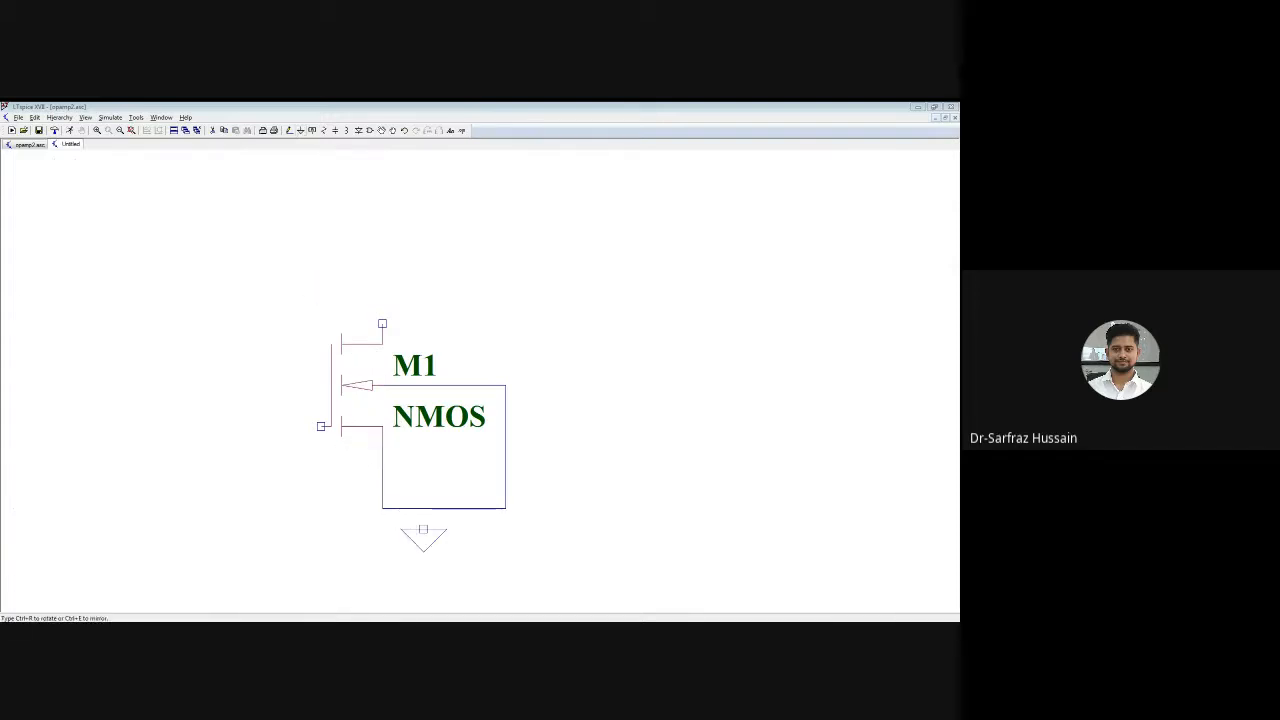
pyautogui.click(423, 529)
pyautogui.click(289, 131)
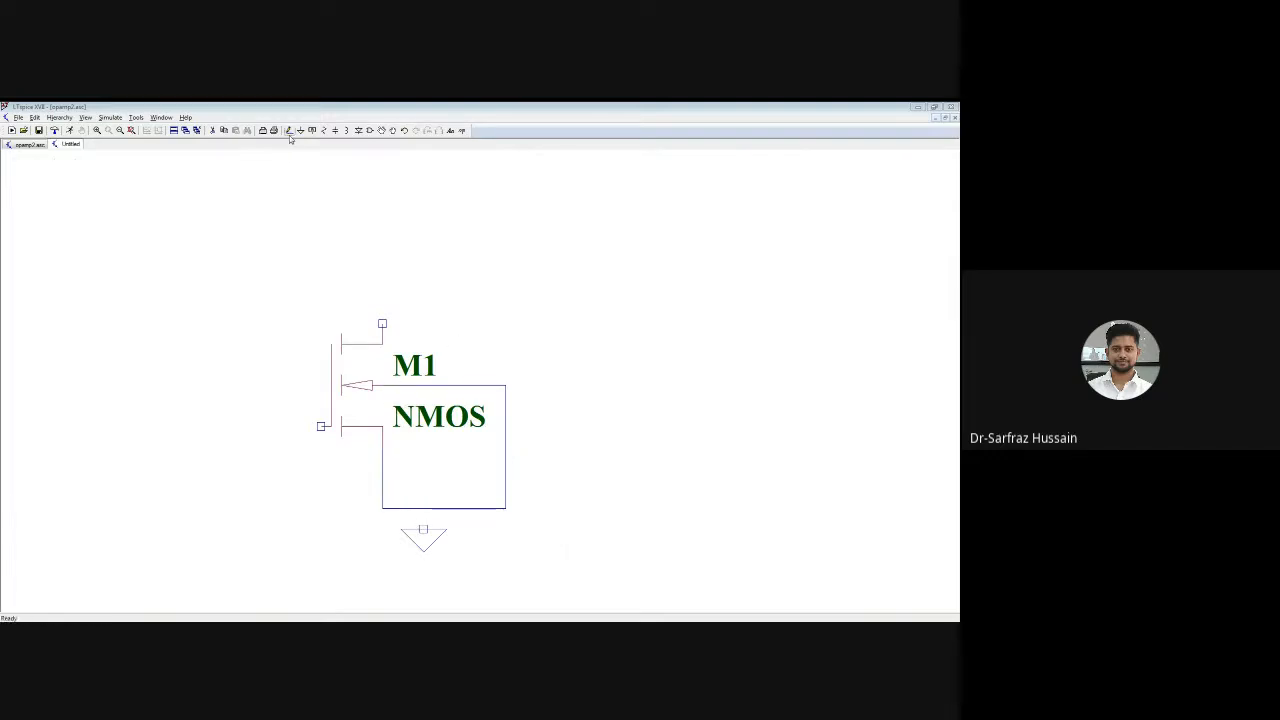
pyautogui.click(423, 508)
pyautogui.click(423, 529)
pyautogui.press('Escape')
# Wire the NMOS drain to its gate and extend a short wire downward from the gate node
pyautogui.click(289, 131)
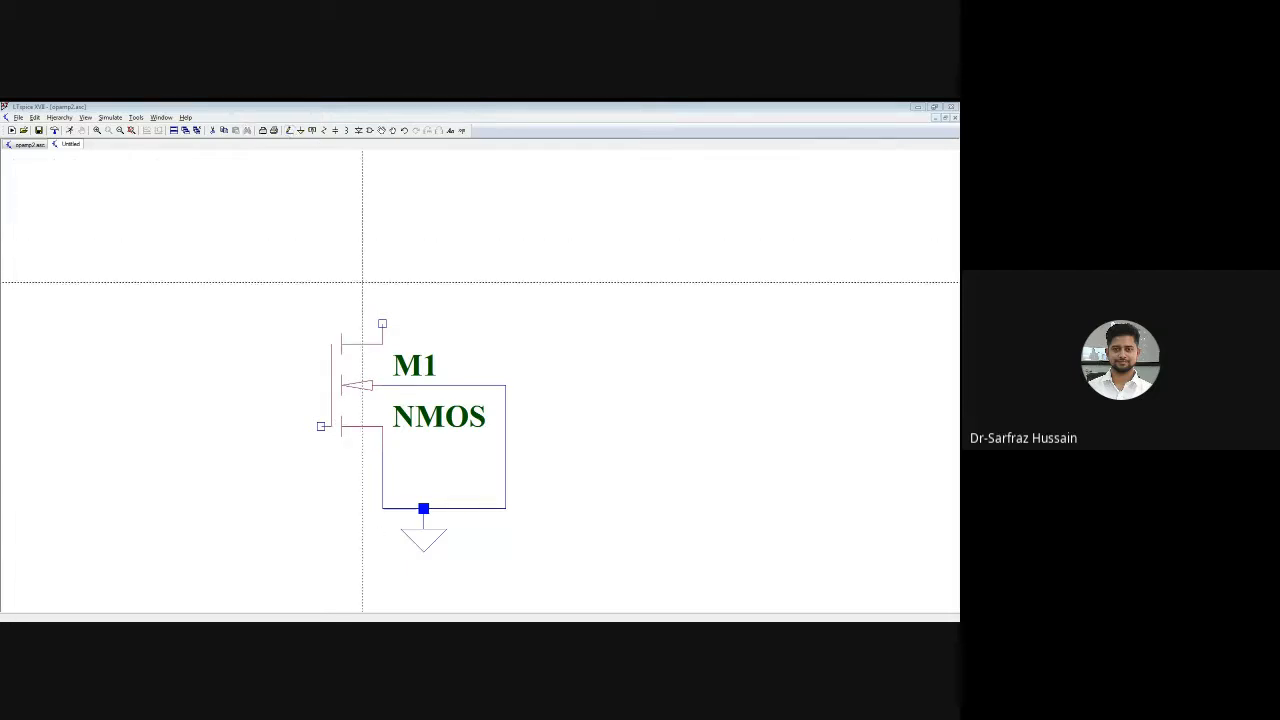
pyautogui.click(382, 324)
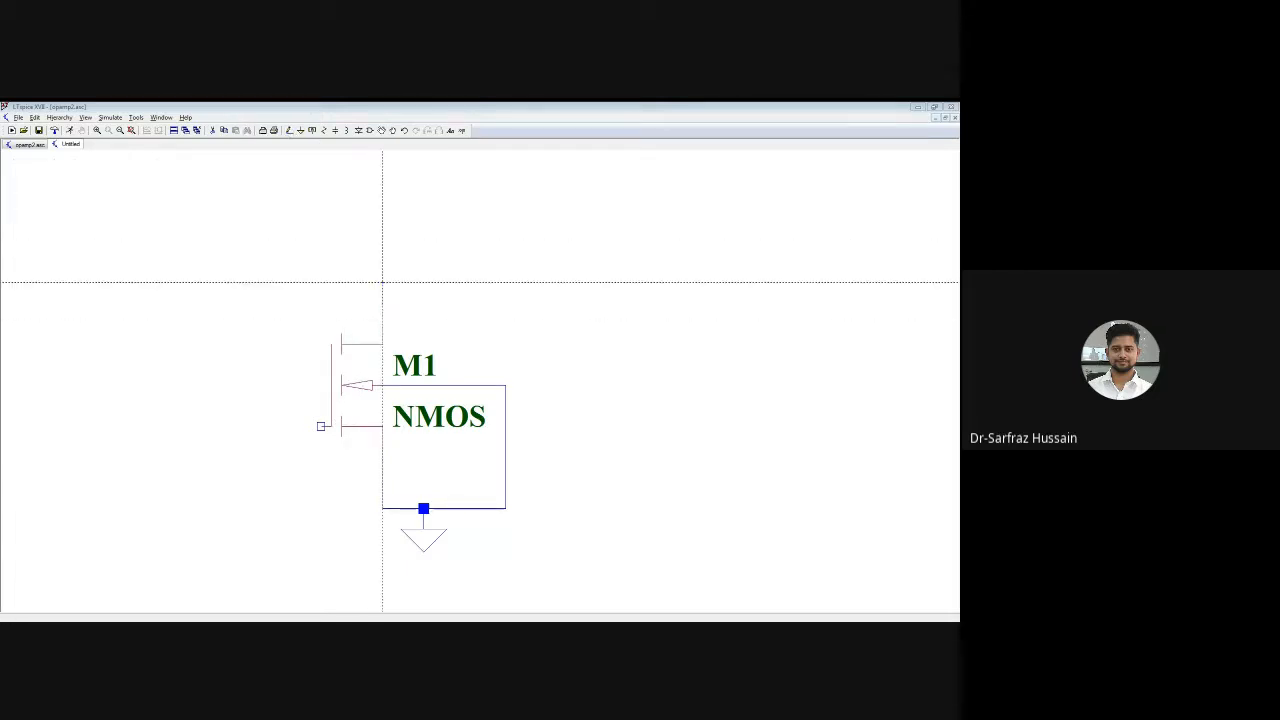
pyautogui.click(240, 282)
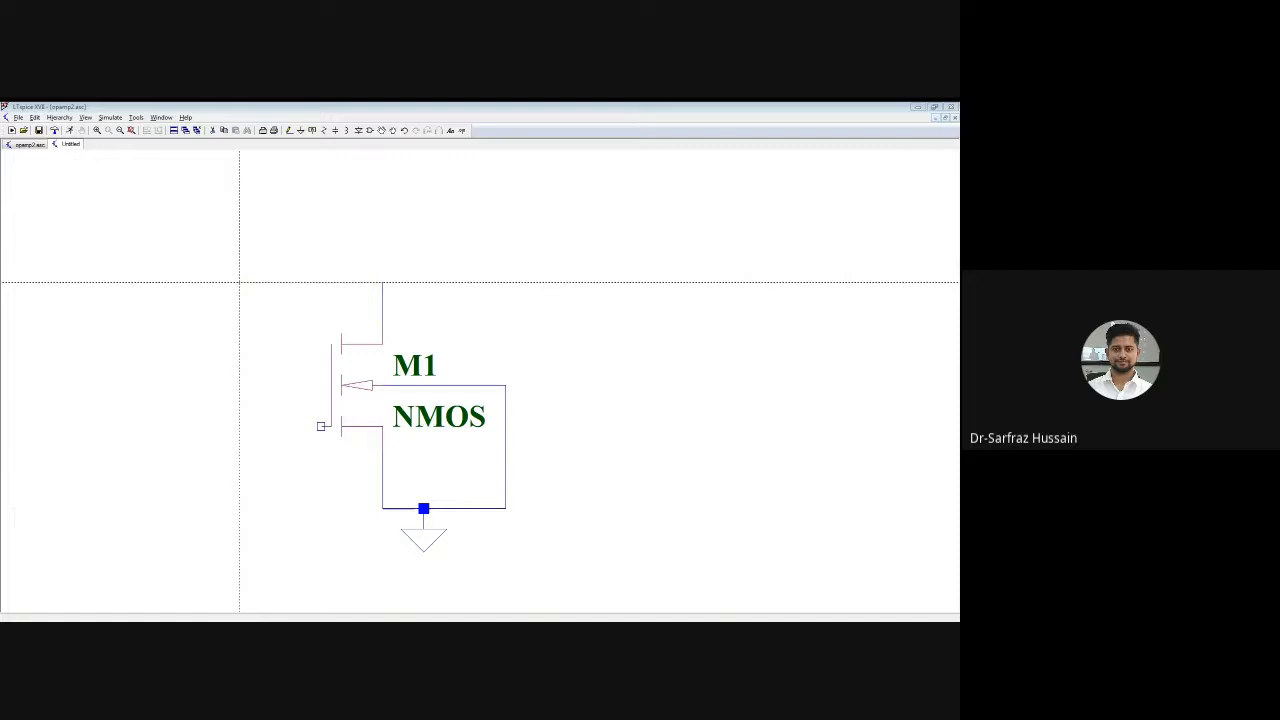
pyautogui.click(320, 425)
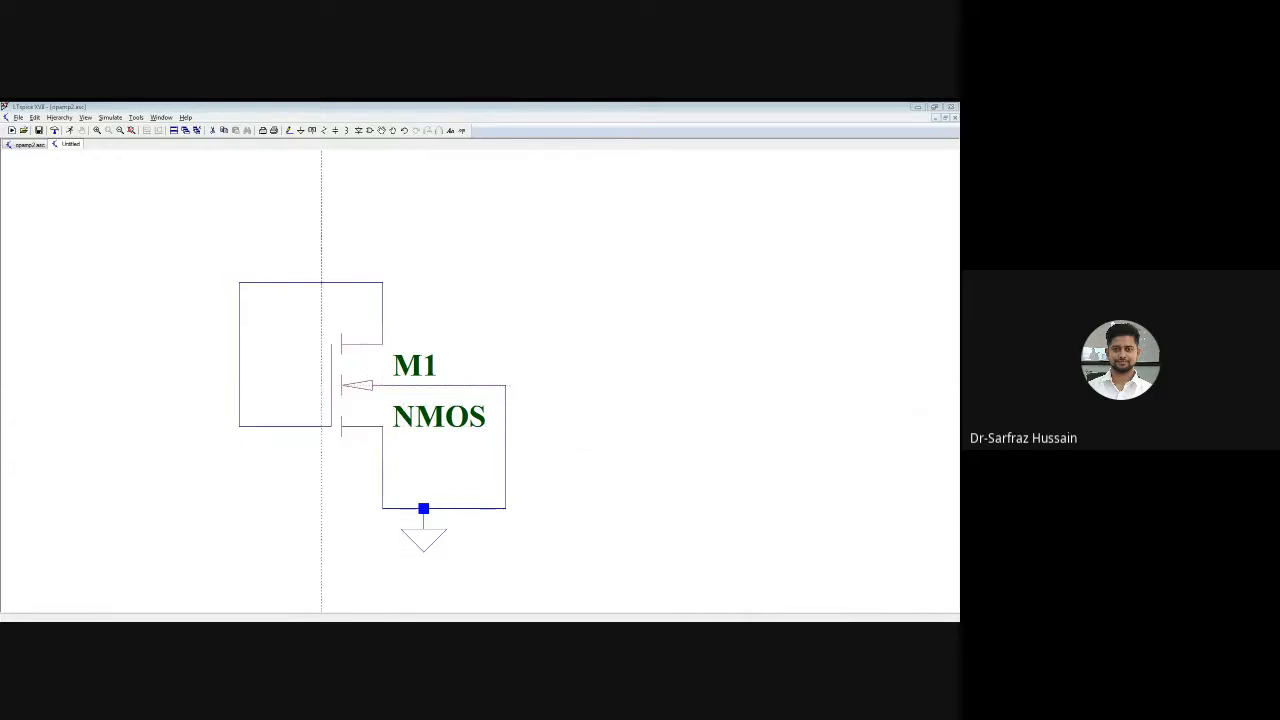
pyautogui.click(239, 426)
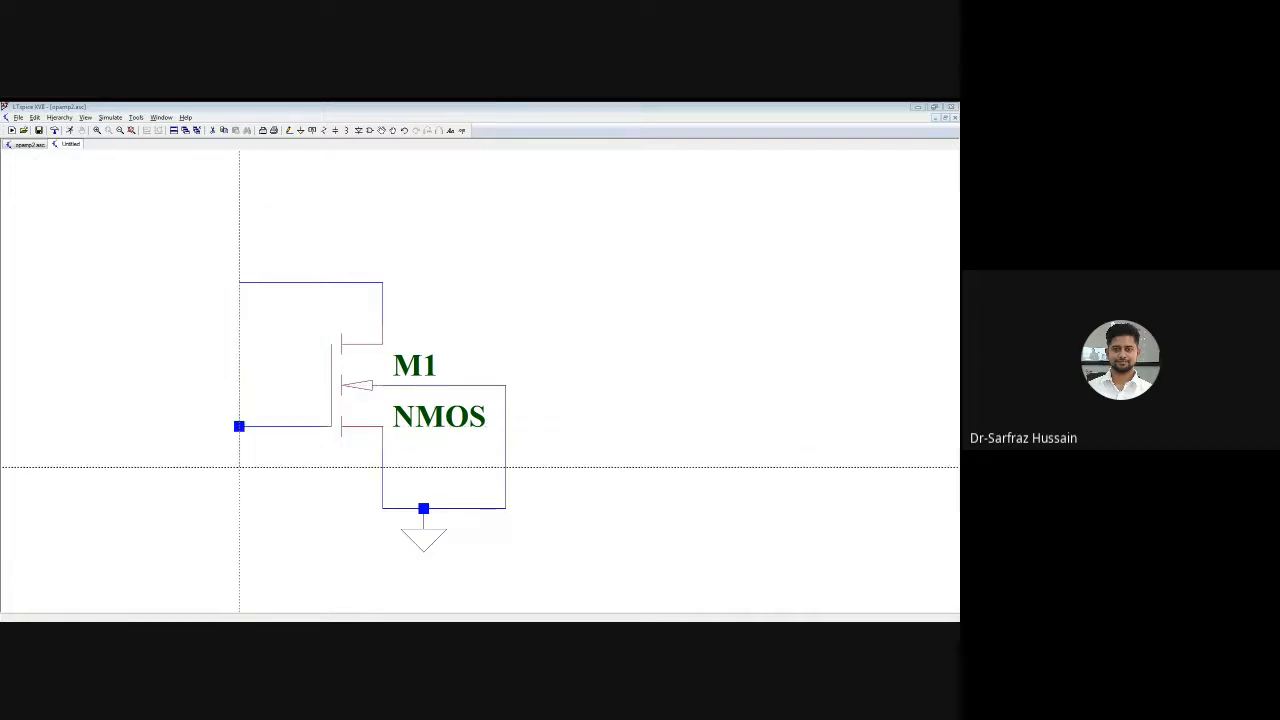
pyautogui.click(239, 467)
pyautogui.press('Escape')
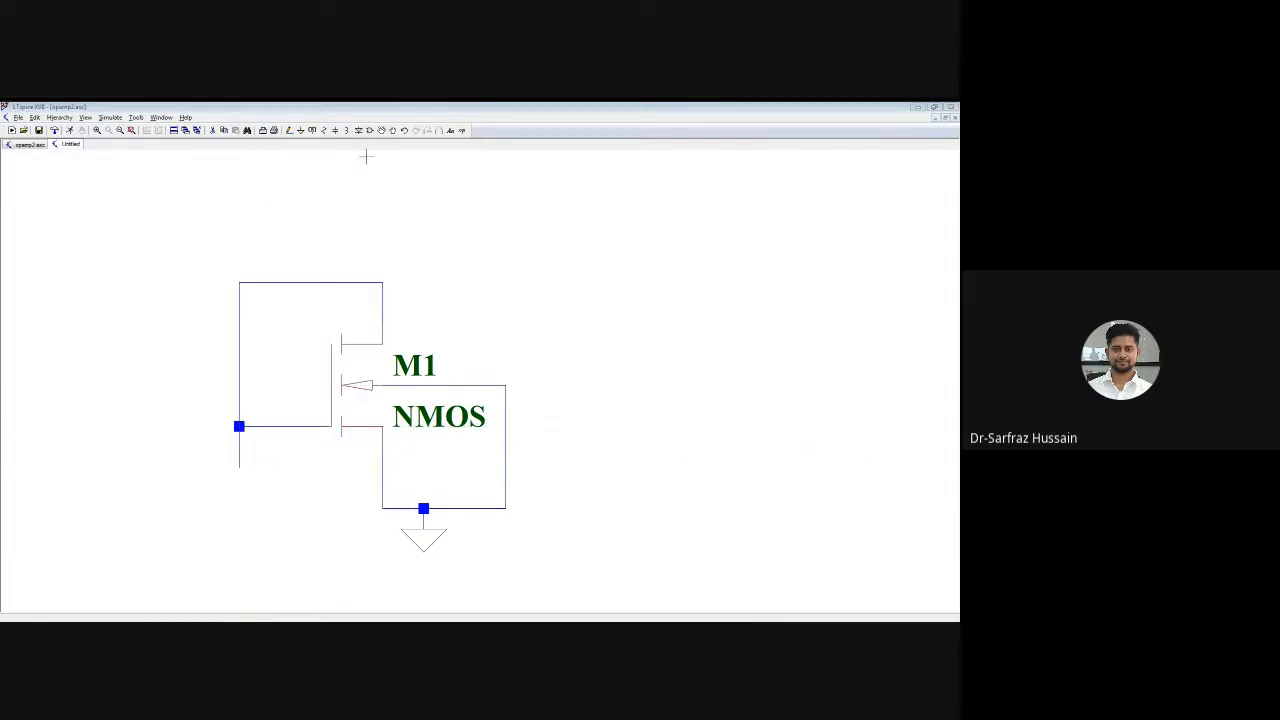
# Place a voltage source under the wire from the gate node and ground its negative terminal
pyautogui.click(369, 131)
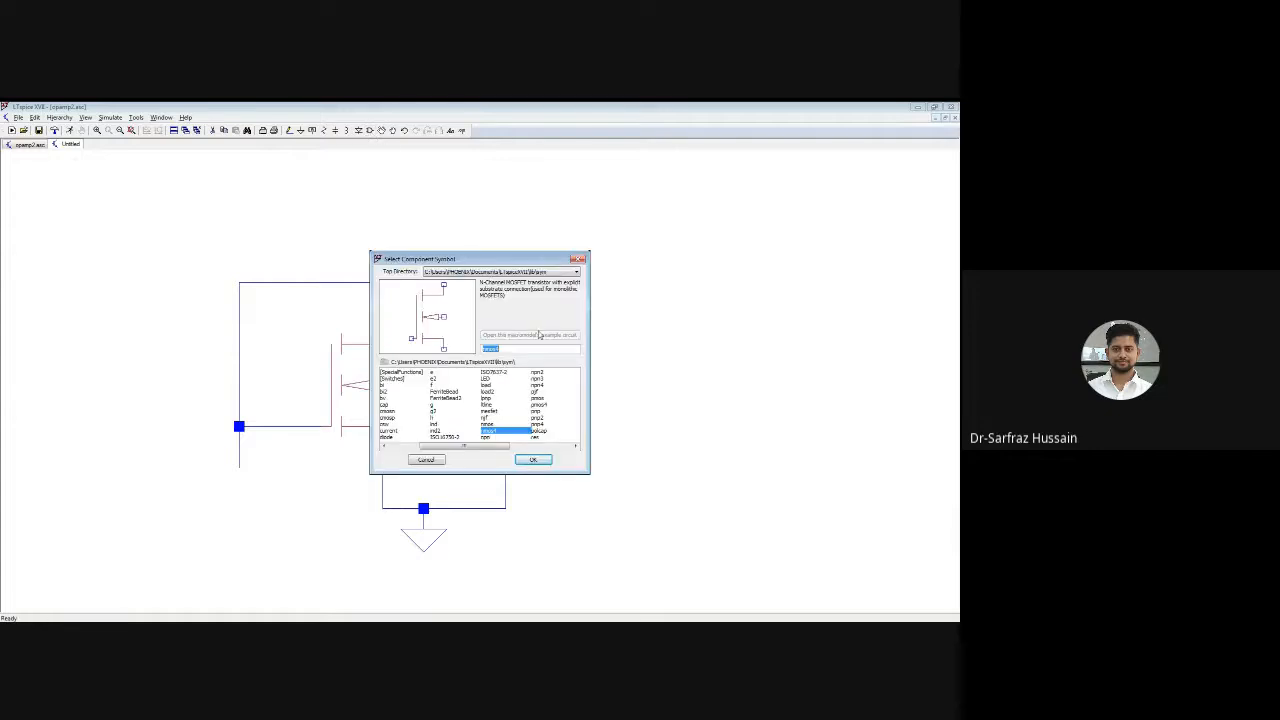
pyautogui.write('vol')
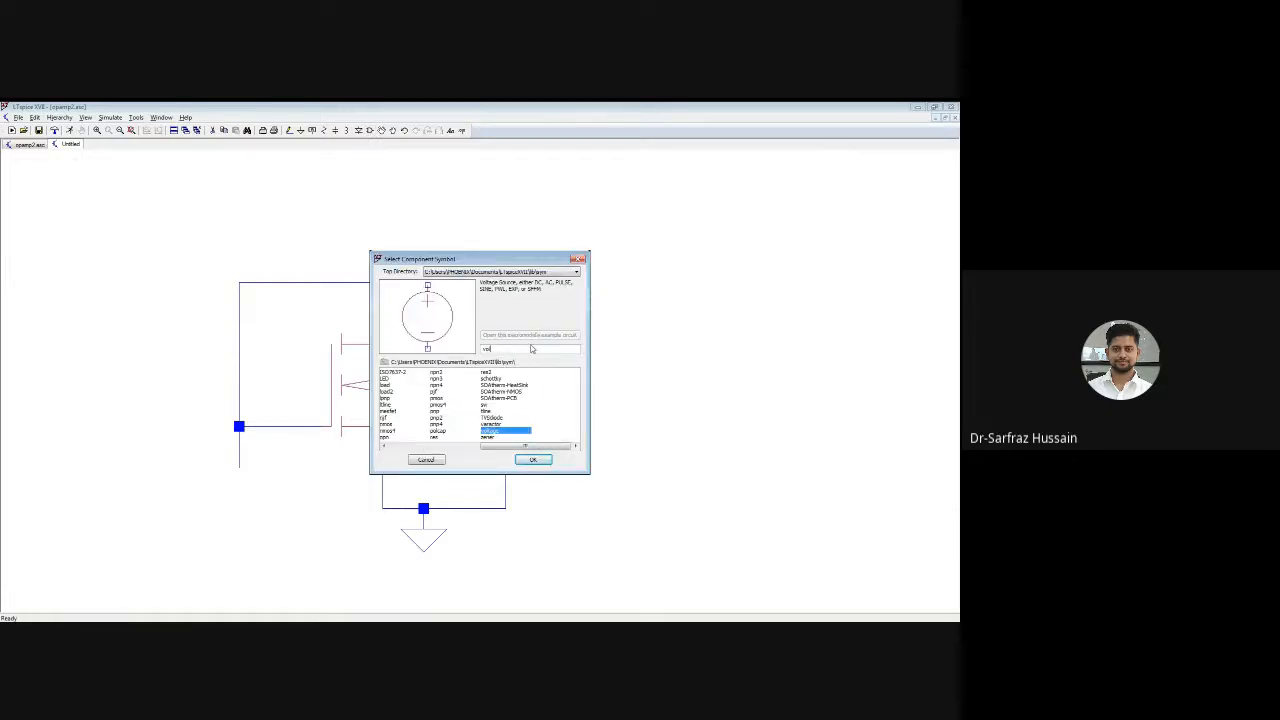
pyautogui.click(528, 462)
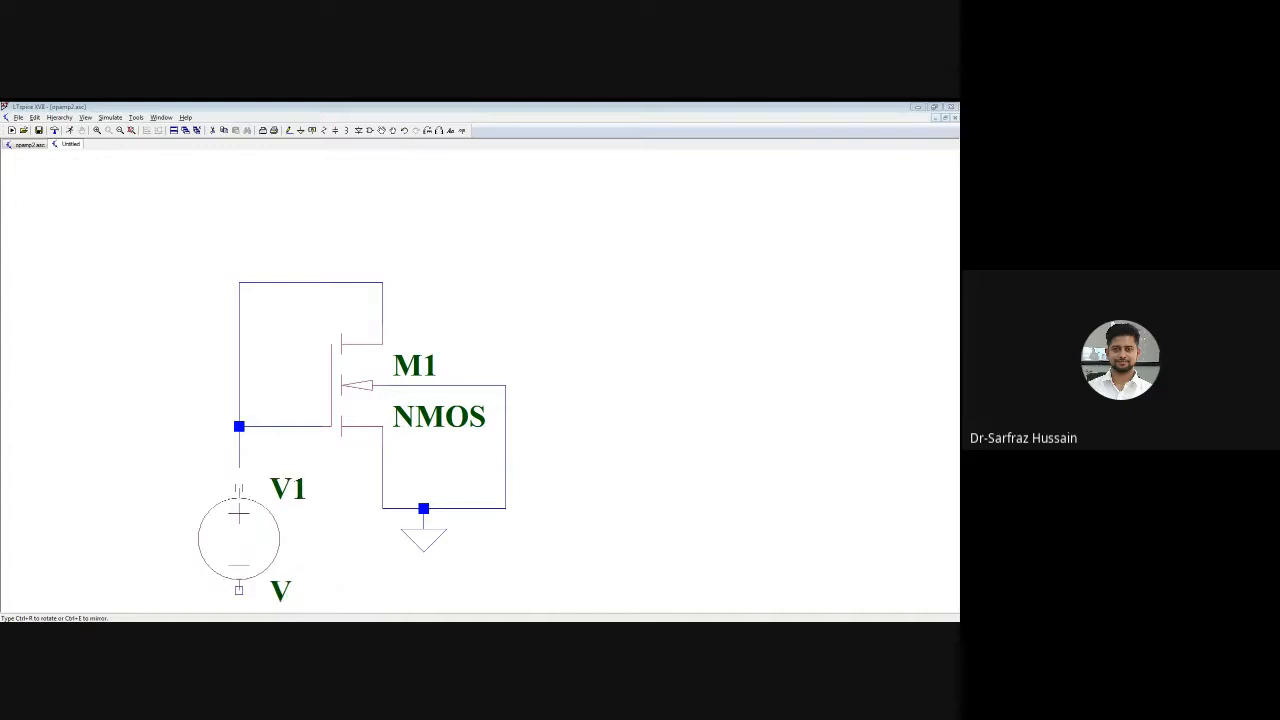
pyautogui.click(239, 475)
pyautogui.press('Escape')
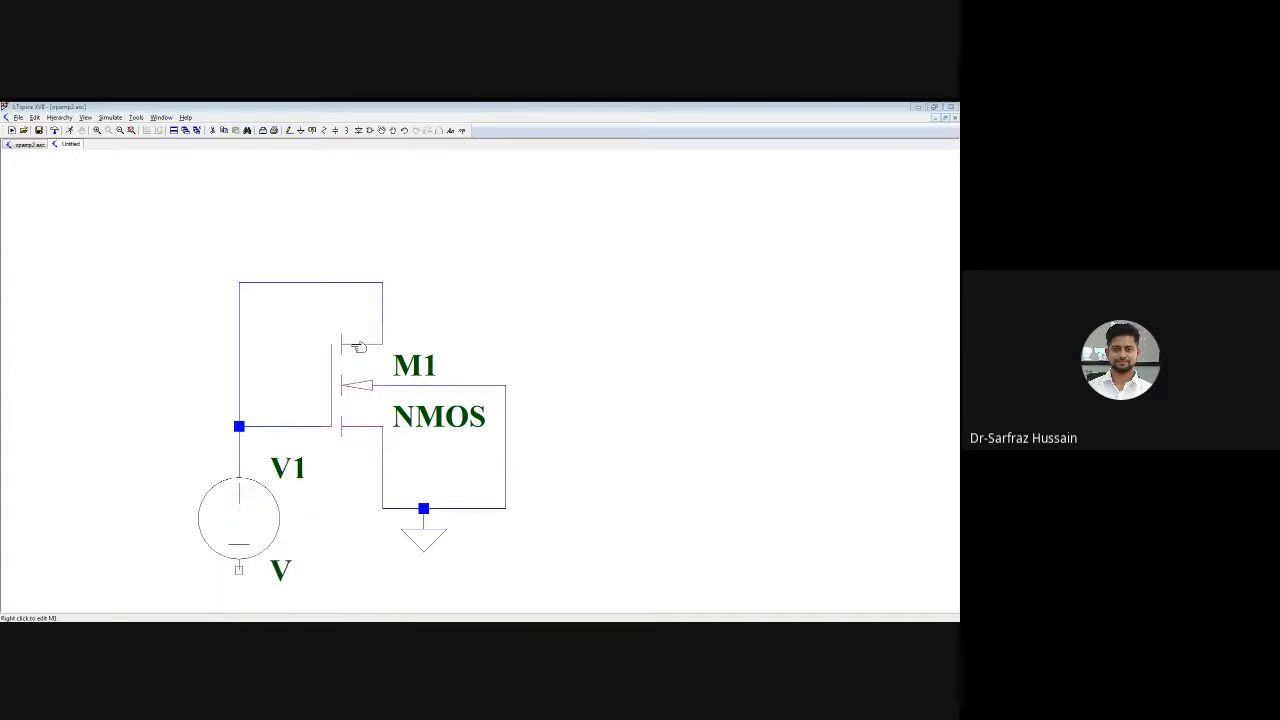
pyautogui.click(300, 131)
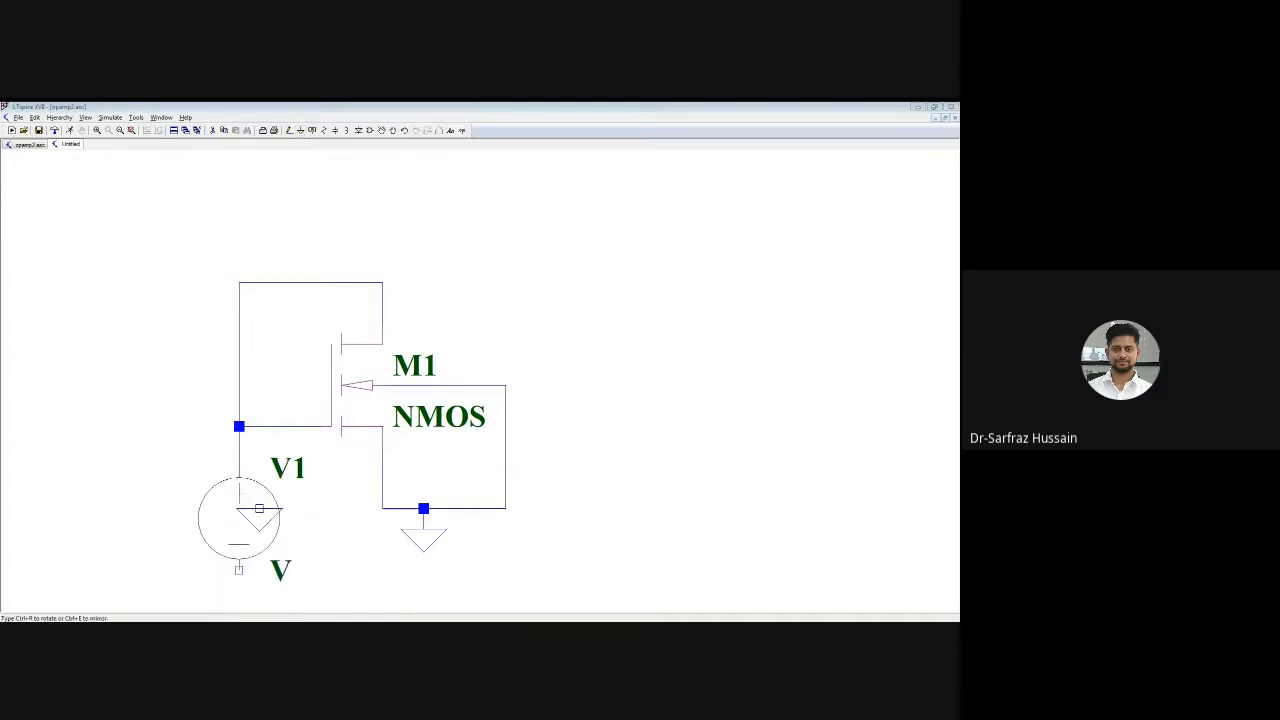
pyautogui.click(238, 569)
pyautogui.press('Escape')
# Set the DC value of voltage source V1 to 1.8 V
pyautogui.rightClick(251, 511)
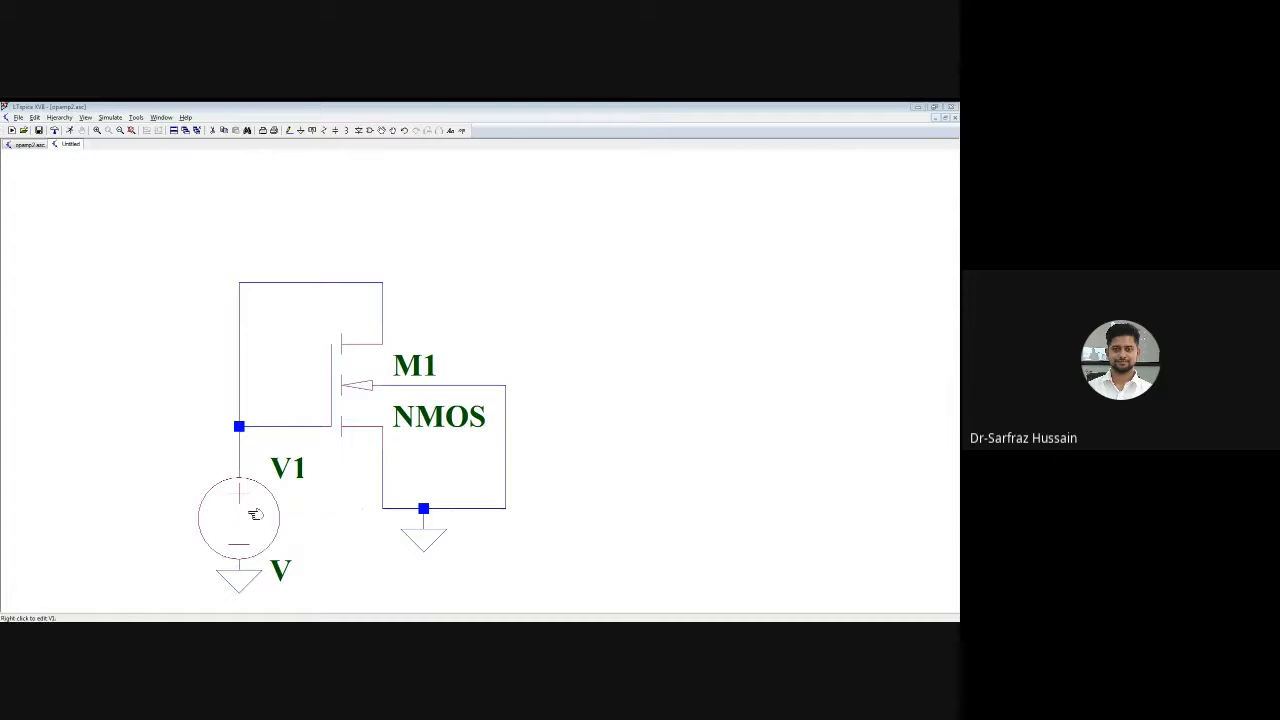
pyautogui.write('1.8')
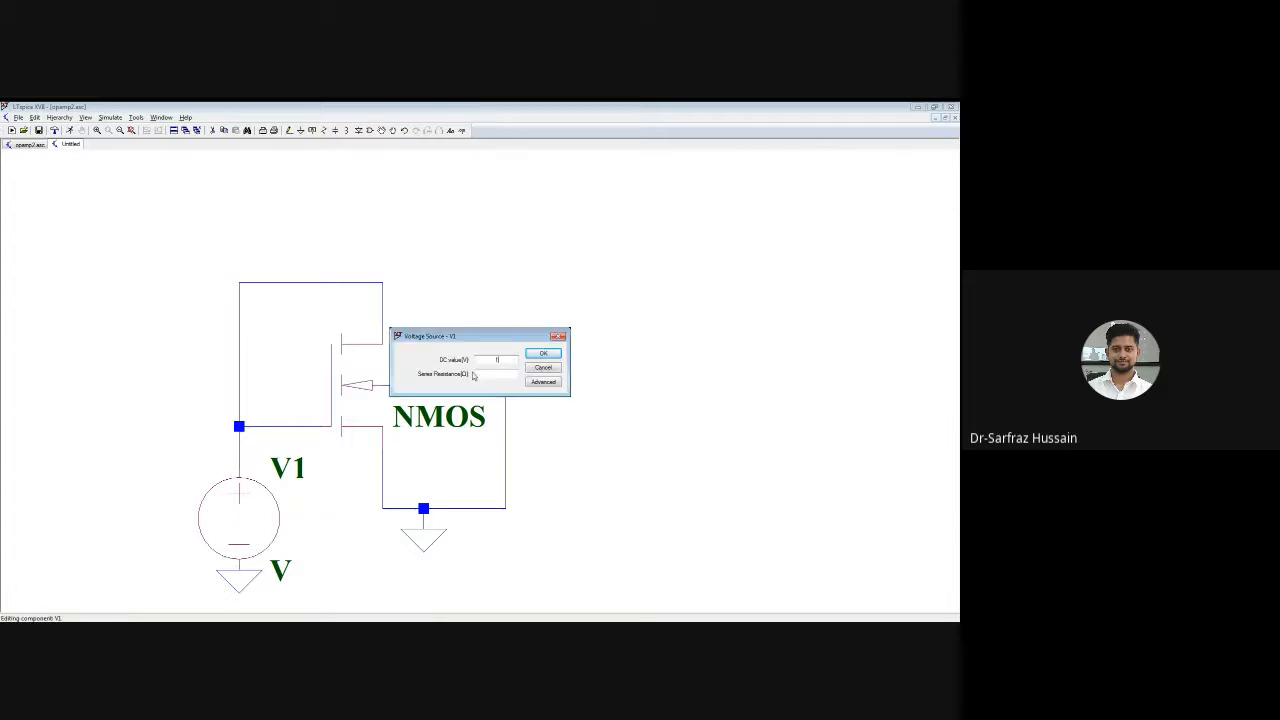
pyautogui.click(544, 353)
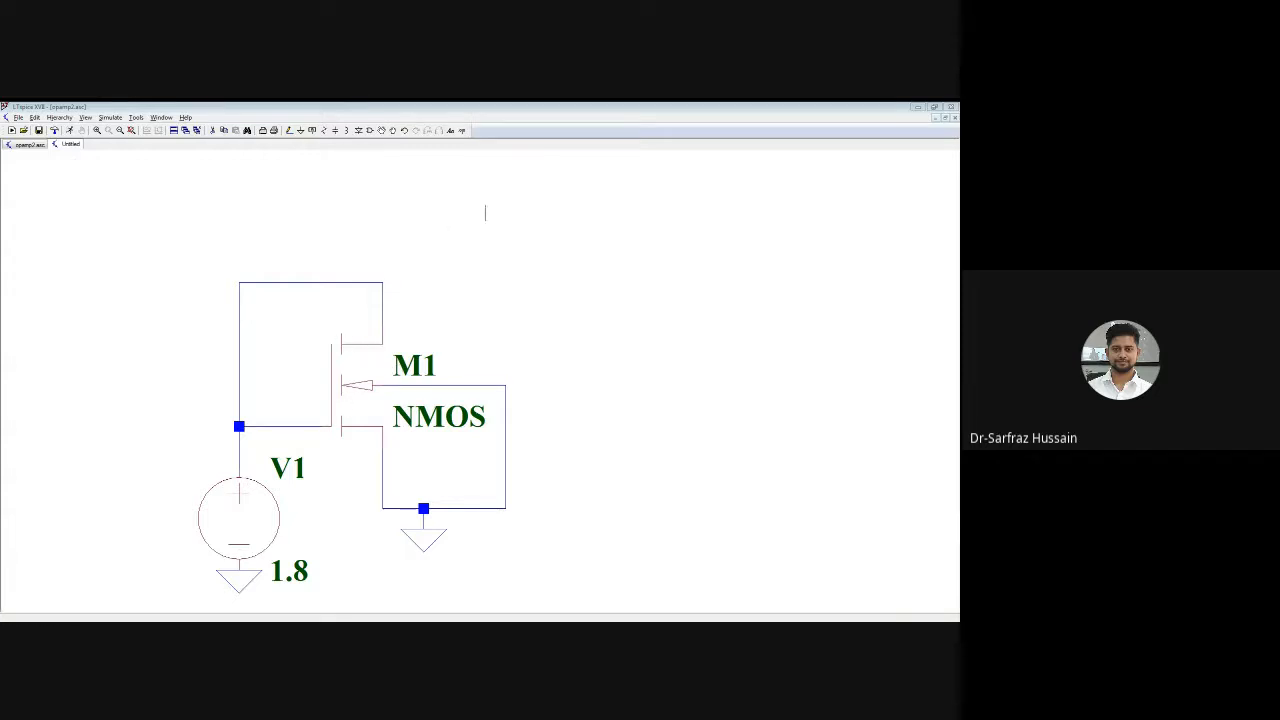
# Add the comment "ID = 0.5*Ku*(W/L)*(VGS-VTh)^2" above the transistor circuit
pyautogui.rightClick(573, 254)
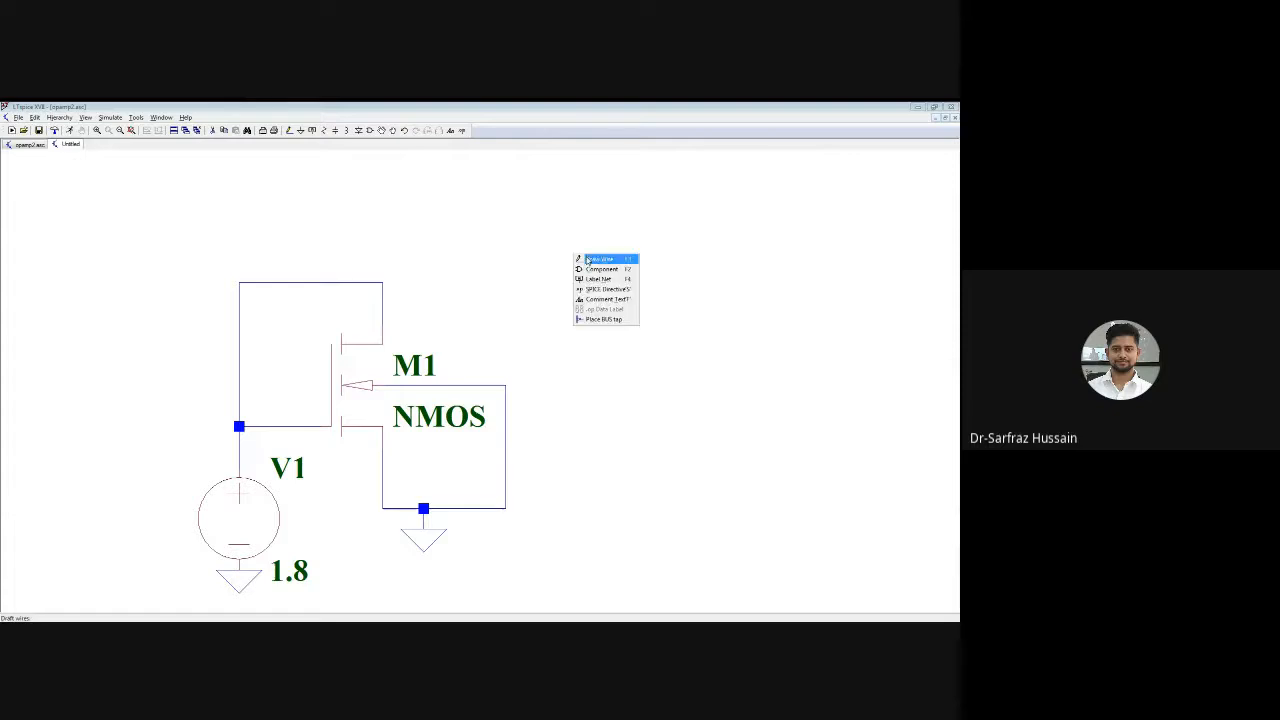
pyautogui.click(604, 299)
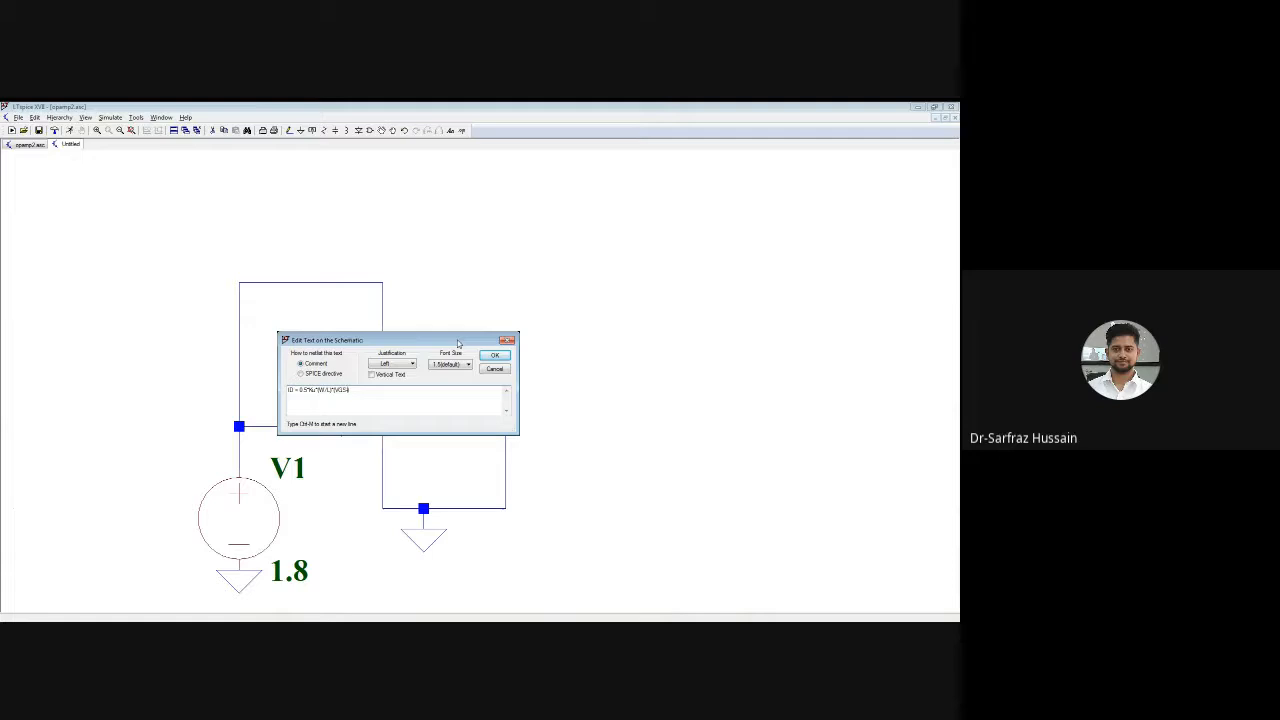
pyautogui.write('-VTH')
pyautogui.click(487, 355)
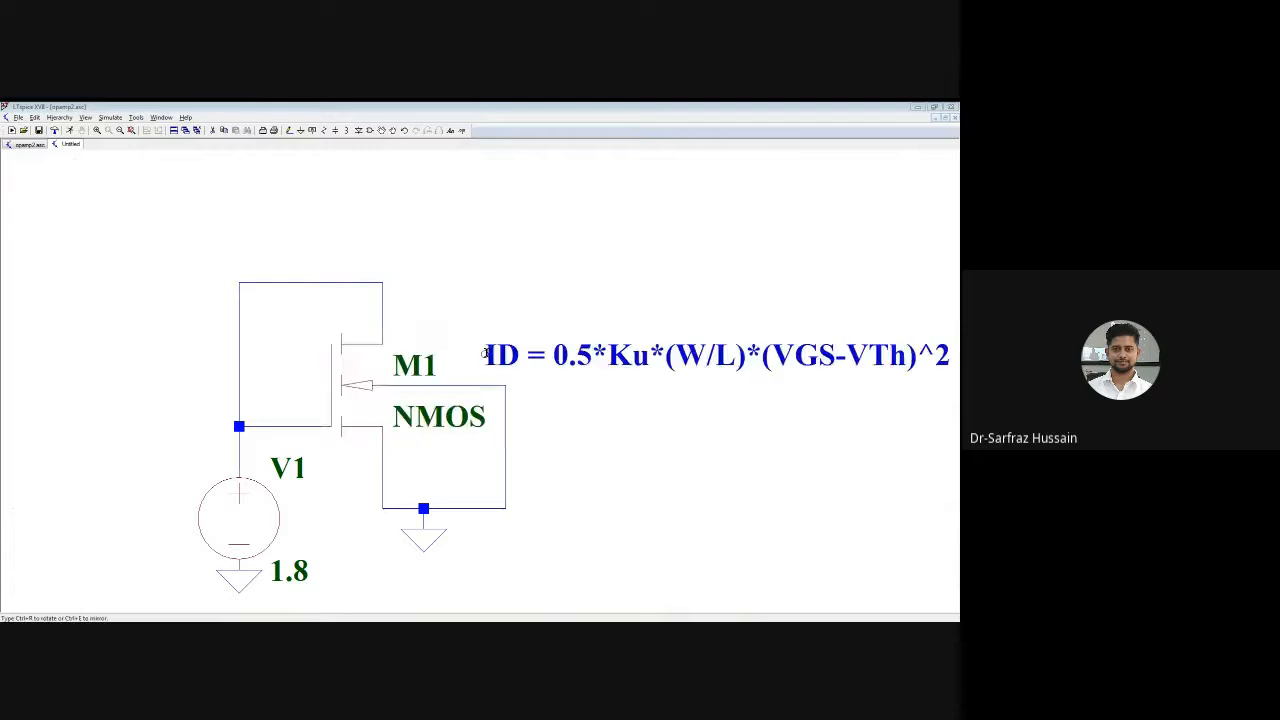
pyautogui.click(352, 231)
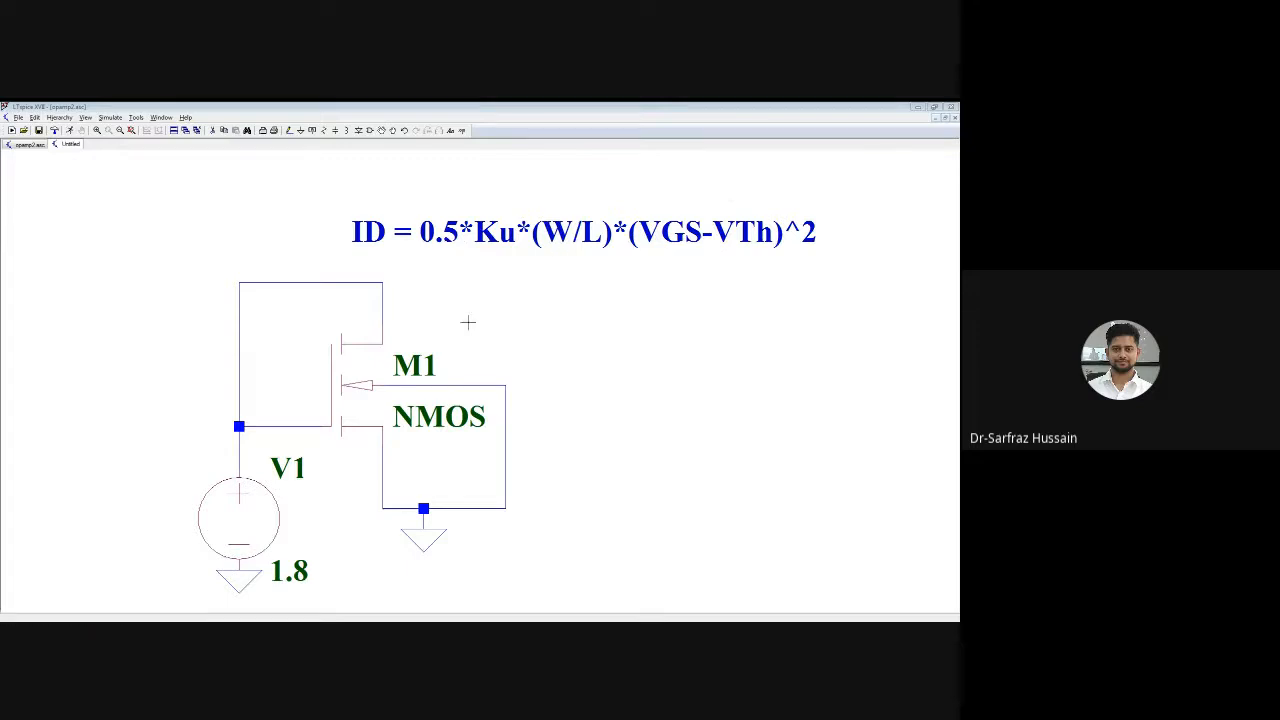
# Set the length of transistor M1 to 1 in its MOSFET properties
pyautogui.rightClick(358, 386)
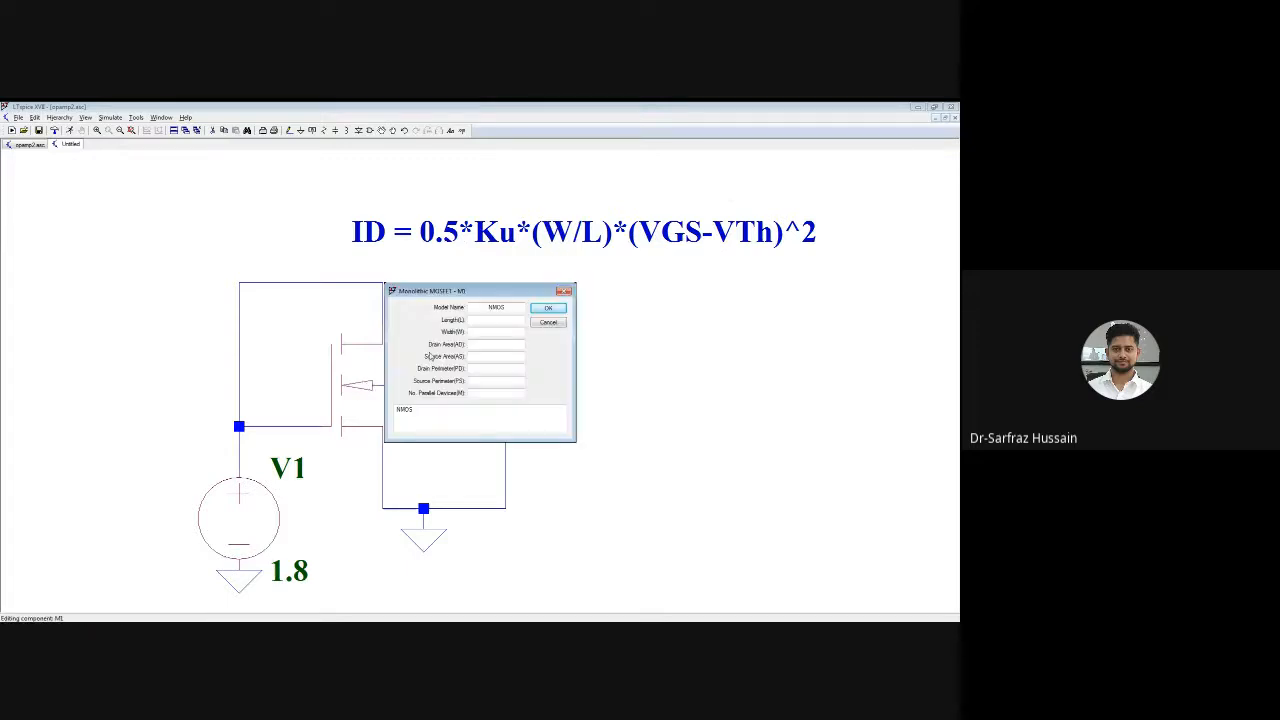
pyautogui.click(502, 318)
pyautogui.write('1')
pyautogui.click(558, 307)
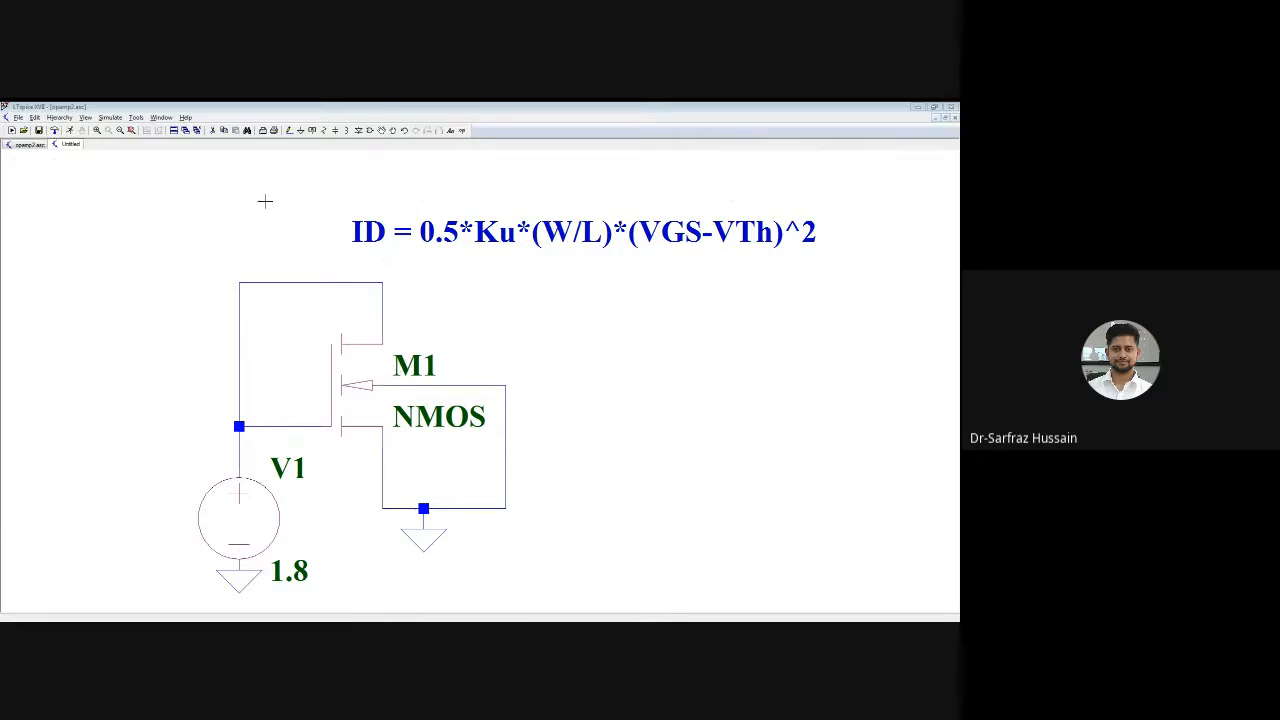
# Copy the model file block with the tsmc018.lib directive from the opamp2 schematic and place it above the drain current equation
pyautogui.click(24, 145)
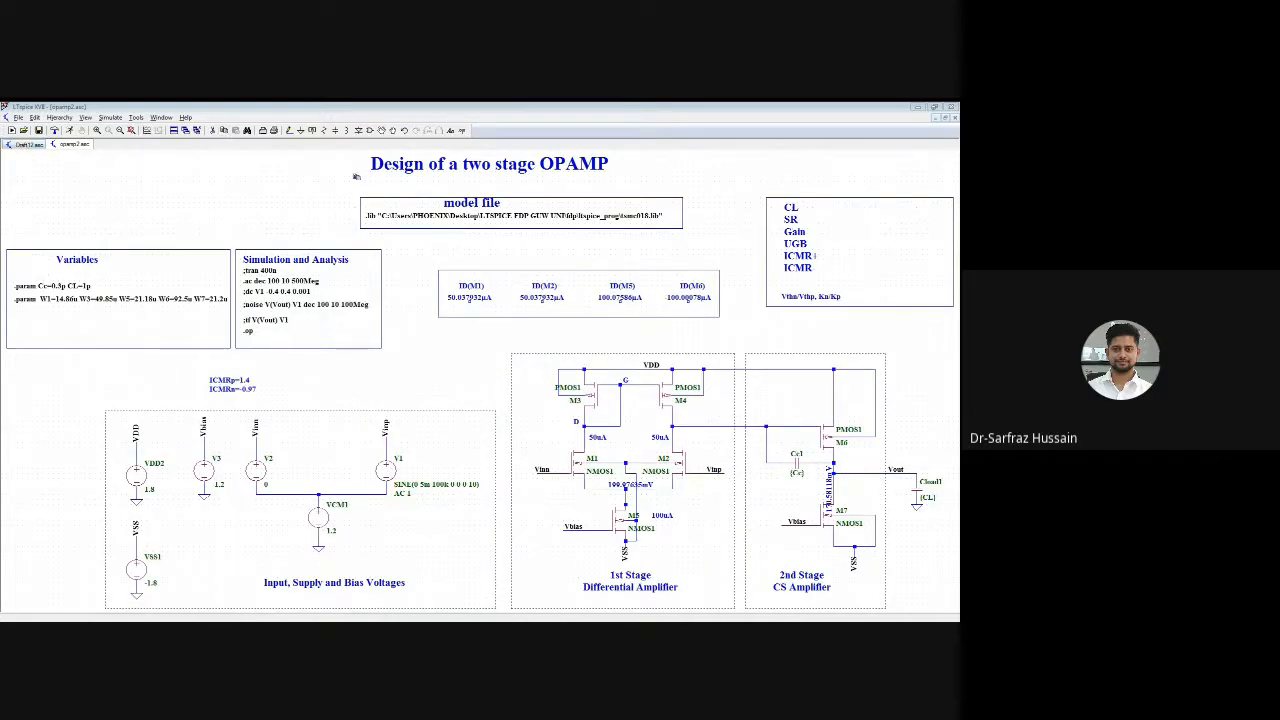
pyautogui.moveTo(352, 190); pyautogui.dragTo(690, 235)
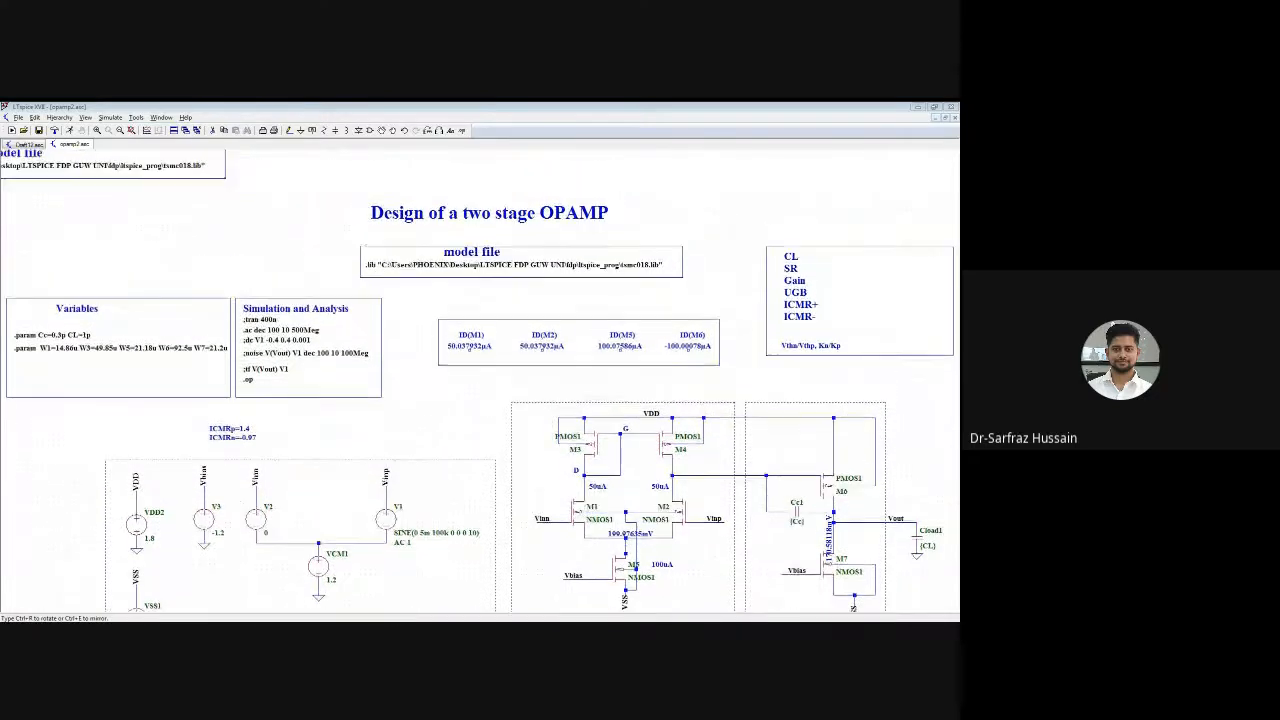
pyautogui.click(29, 145)
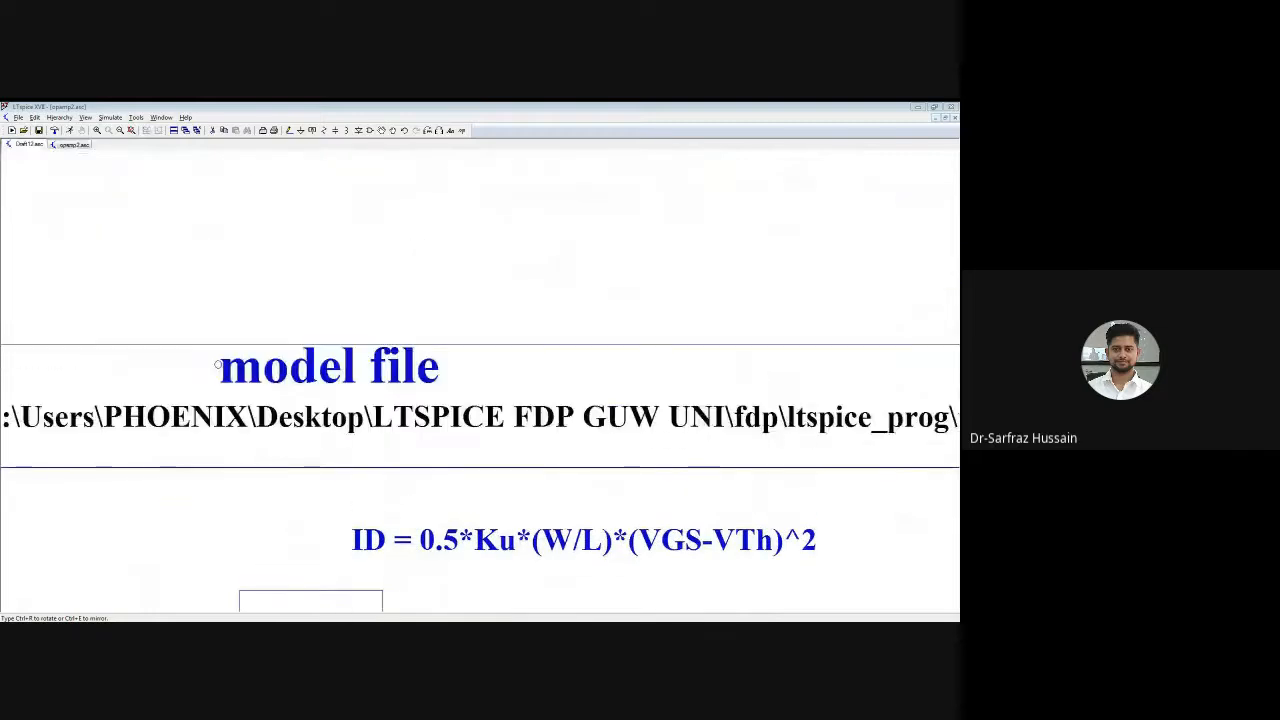
pyautogui.click(257, 406)
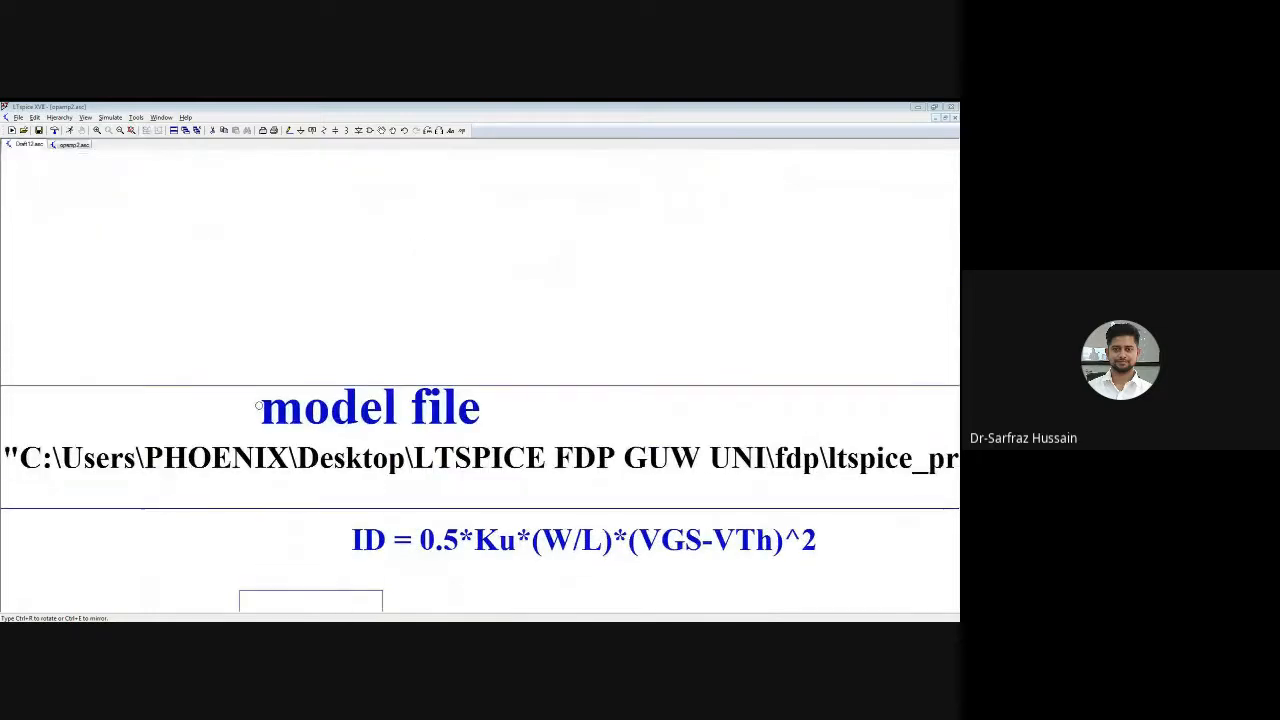
pyautogui.click(131, 130)
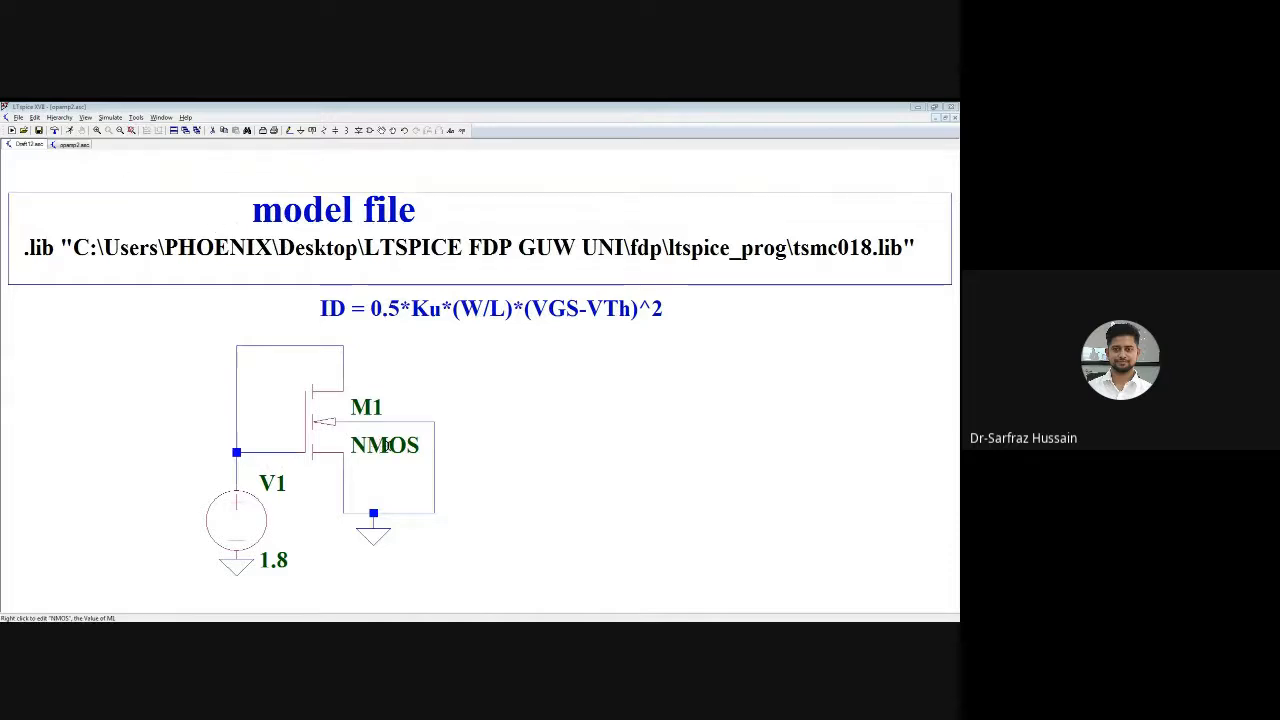
# Set the model name of transistor M1 to NMOS1
pyautogui.rightClick(328, 426)
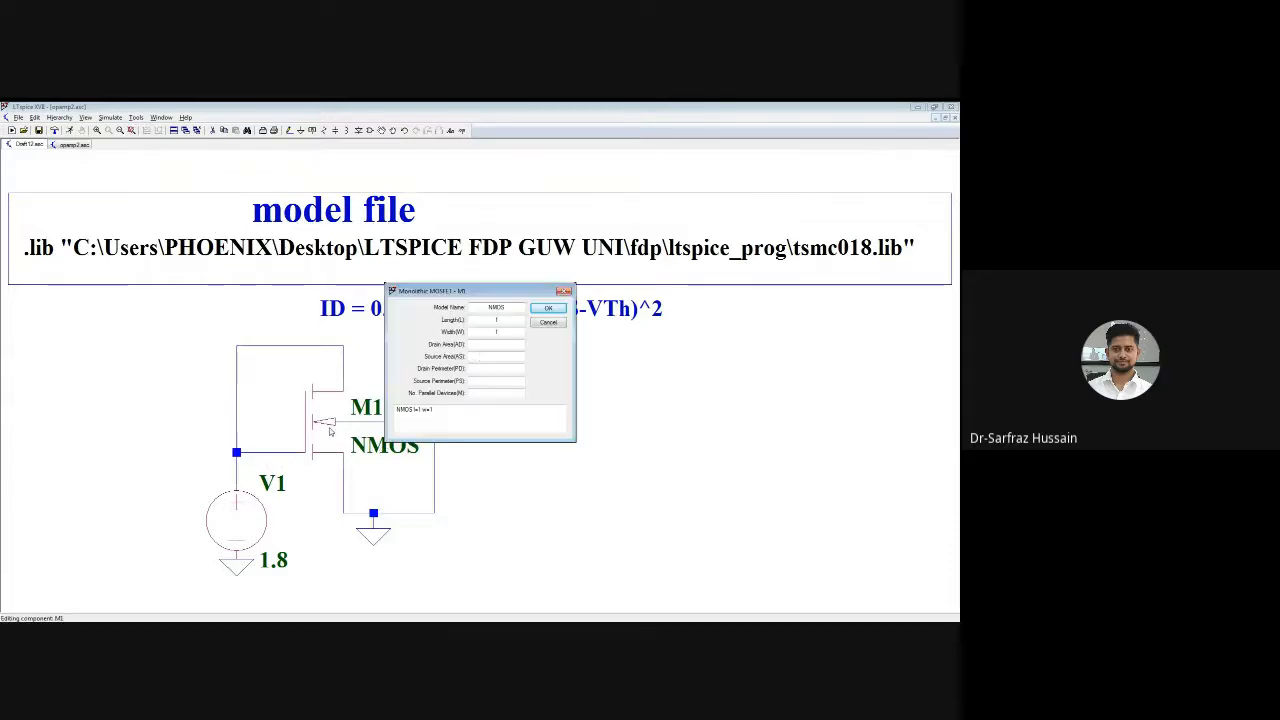
pyautogui.click(507, 308)
pyautogui.write('1')
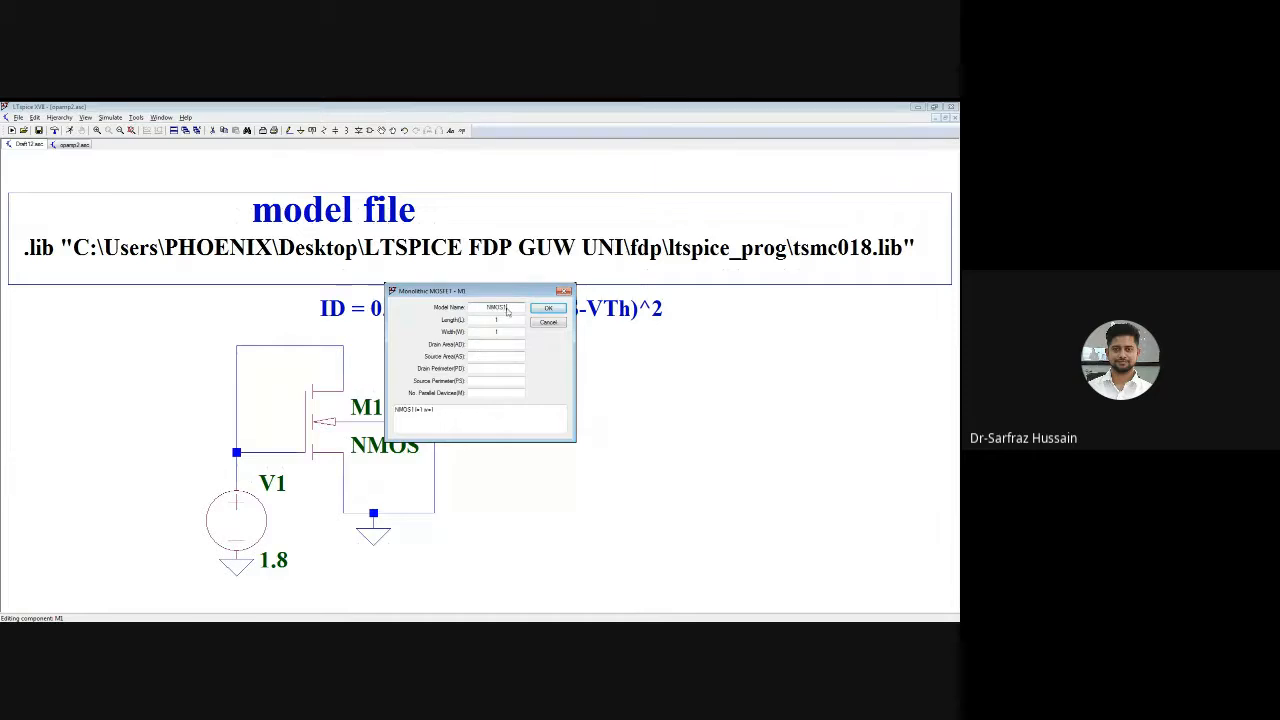
pyautogui.click(548, 307)
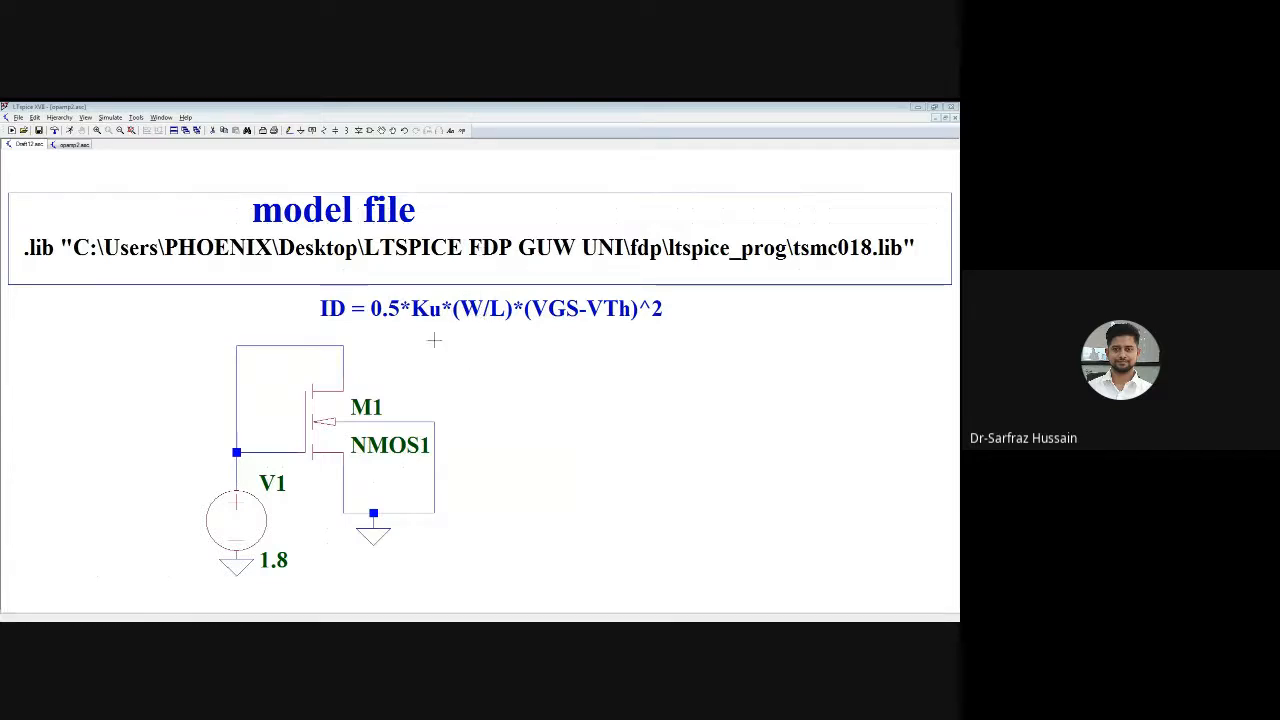
# Set the length of transistor M1 to 1u
pyautogui.rightClick(324, 422)
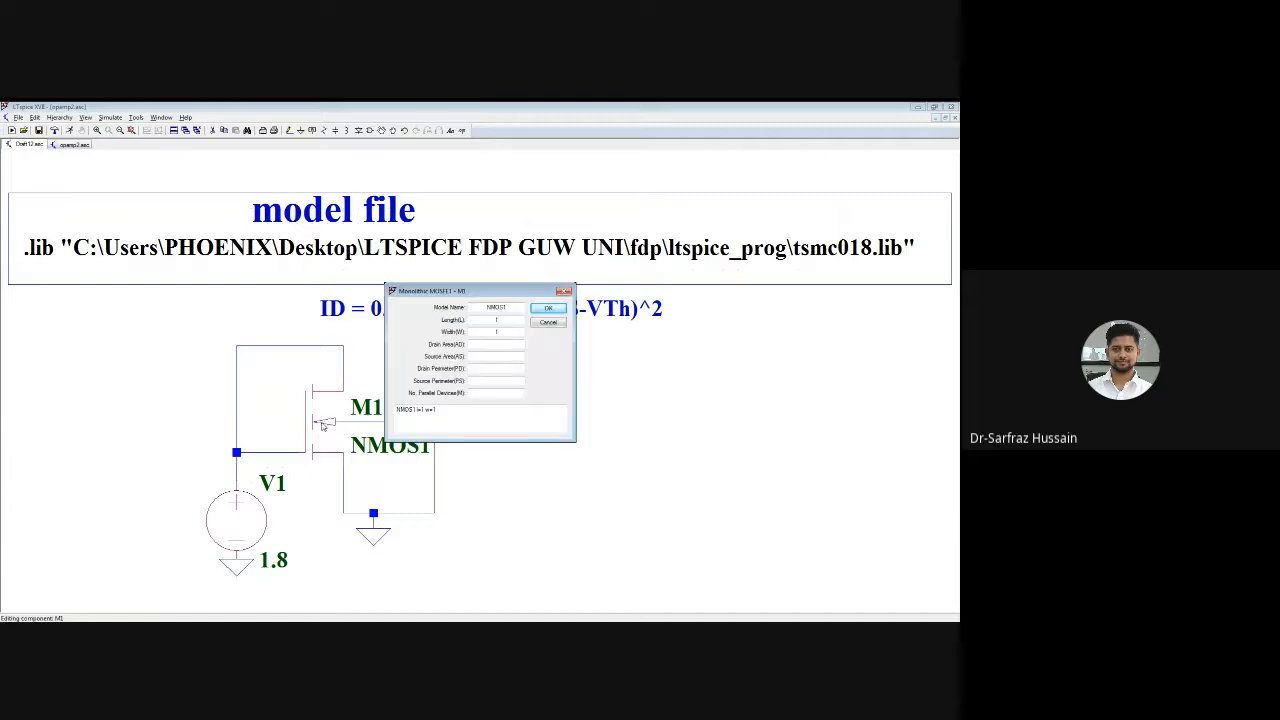
pyautogui.click(501, 320)
pyautogui.write('u')
pyautogui.click(545, 308)
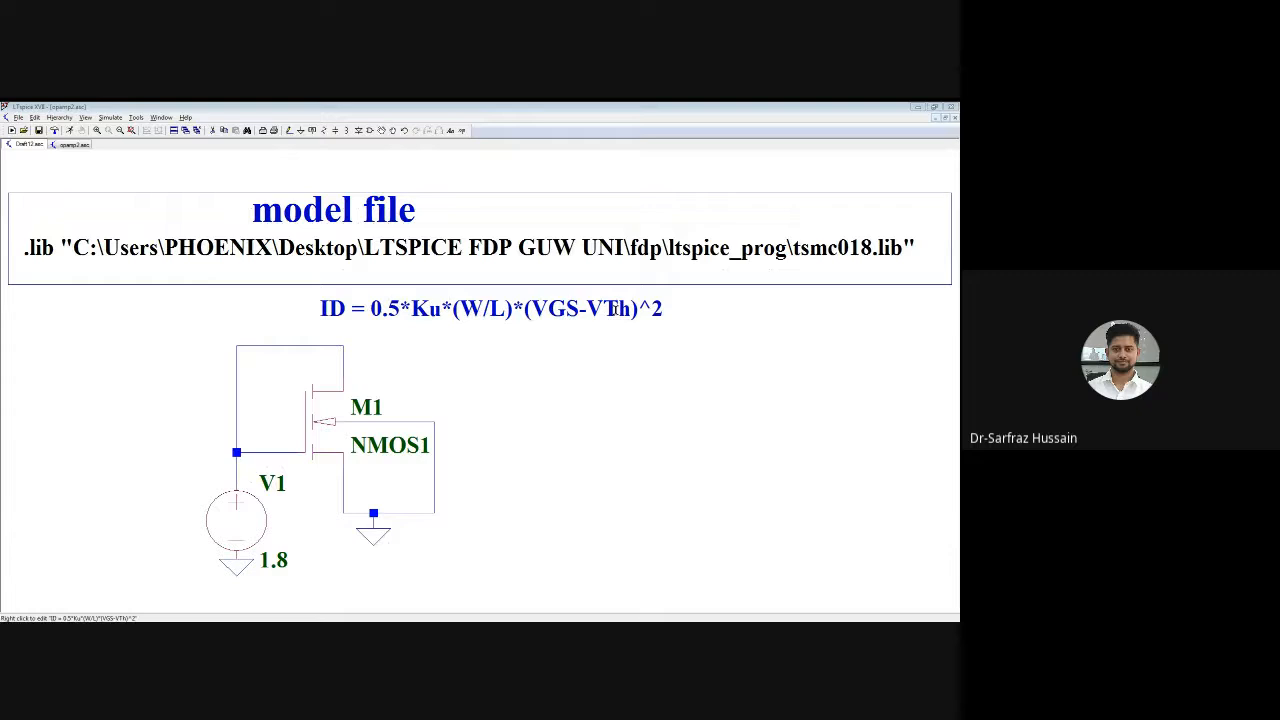
# Add the lines "Vth=VTO", "ID = simulation" and "W/L = 1" to the equation comment and move it clear of the transistor circuit
pyautogui.rightClick(609, 320)
pyautogui.click(394, 390)
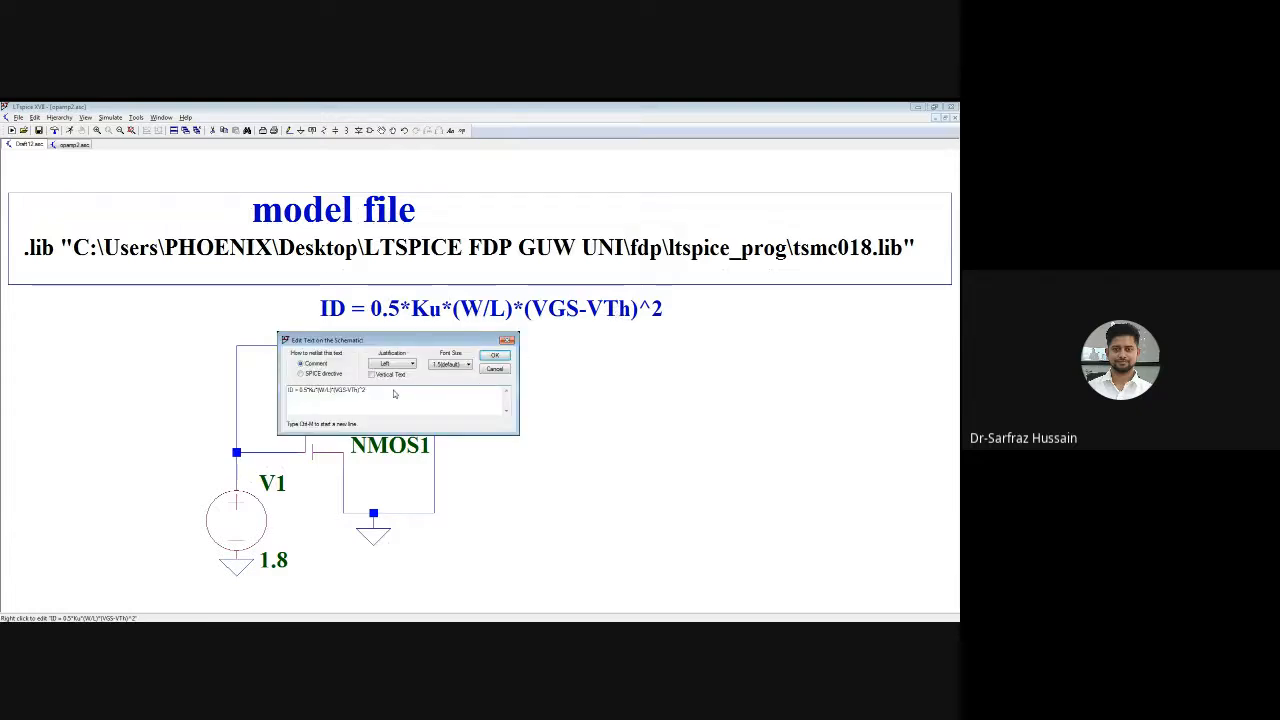
pyautogui.hotkey('ctrl', 'm')
pyautogui.write('Vth=VTO')
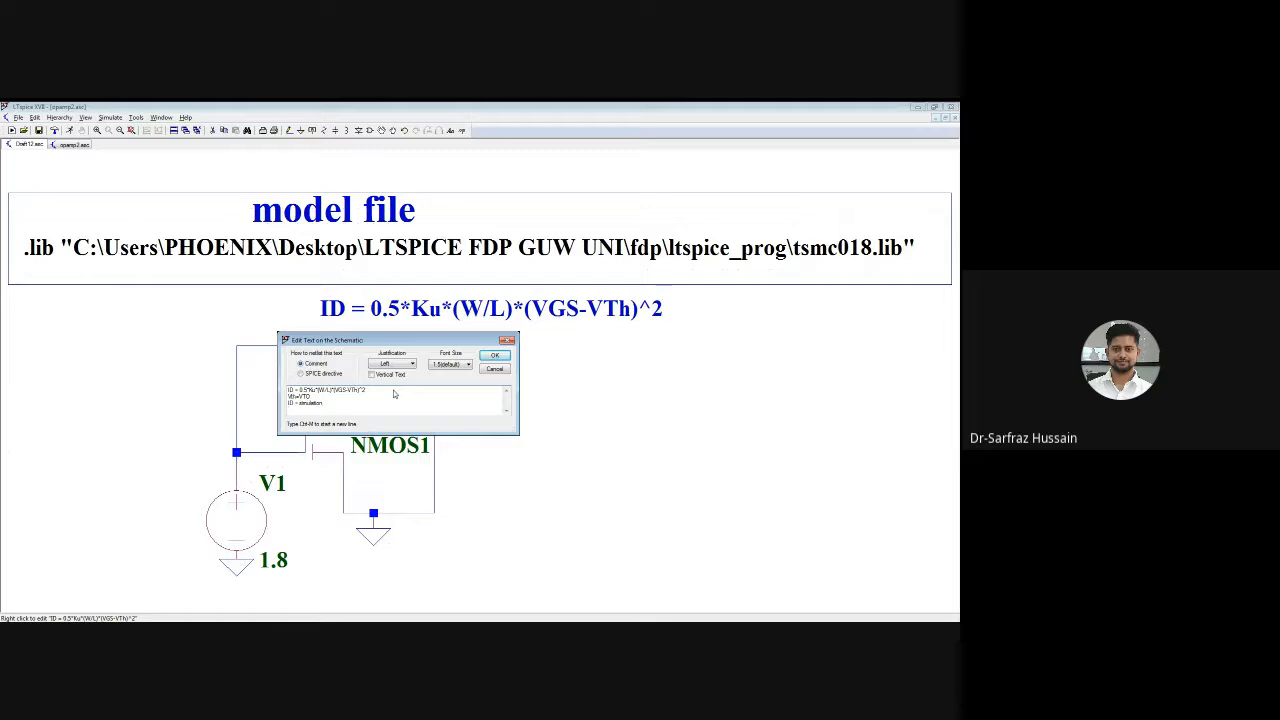
pyautogui.write('W/L')
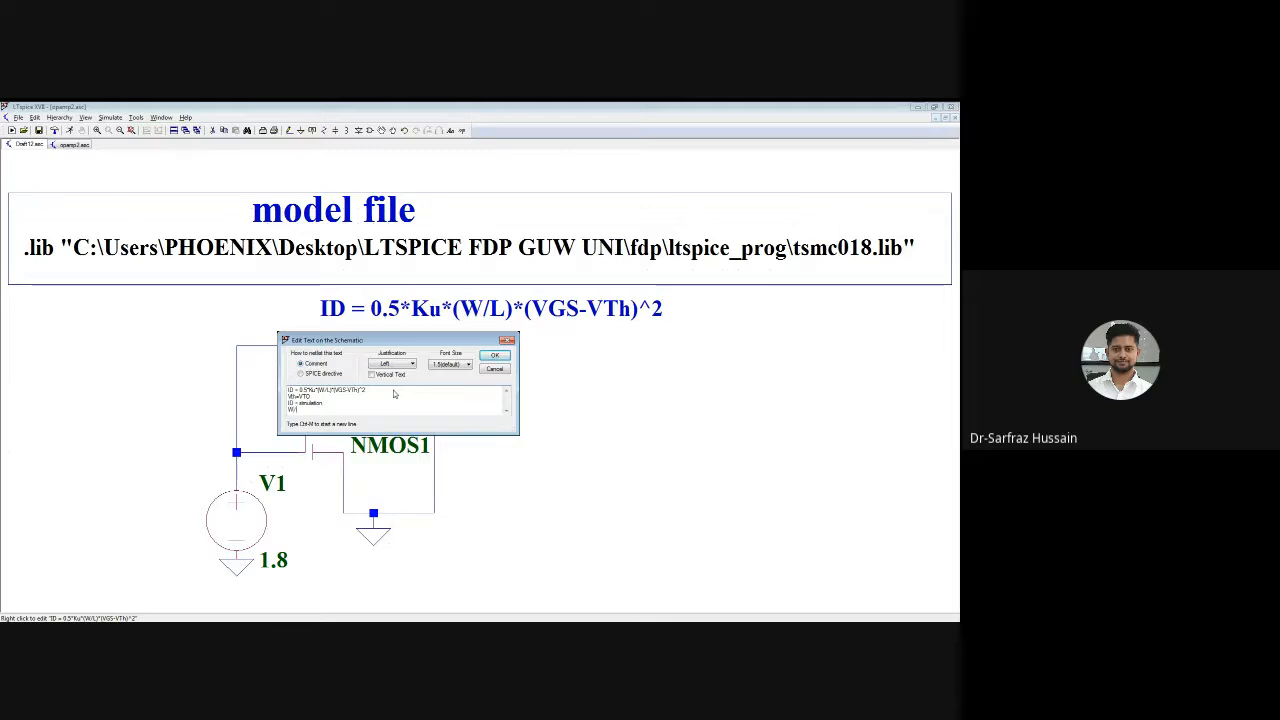
pyautogui.write(' = ')
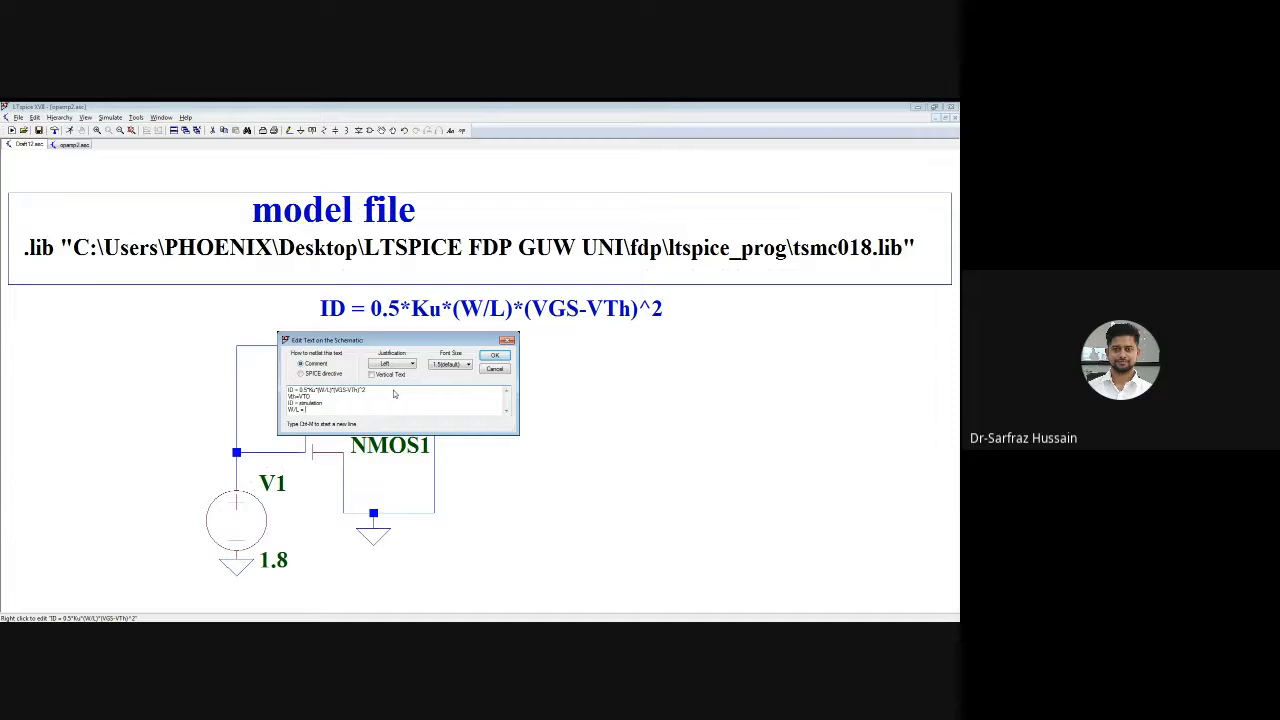
pyautogui.write('1')
pyautogui.click(494, 355)
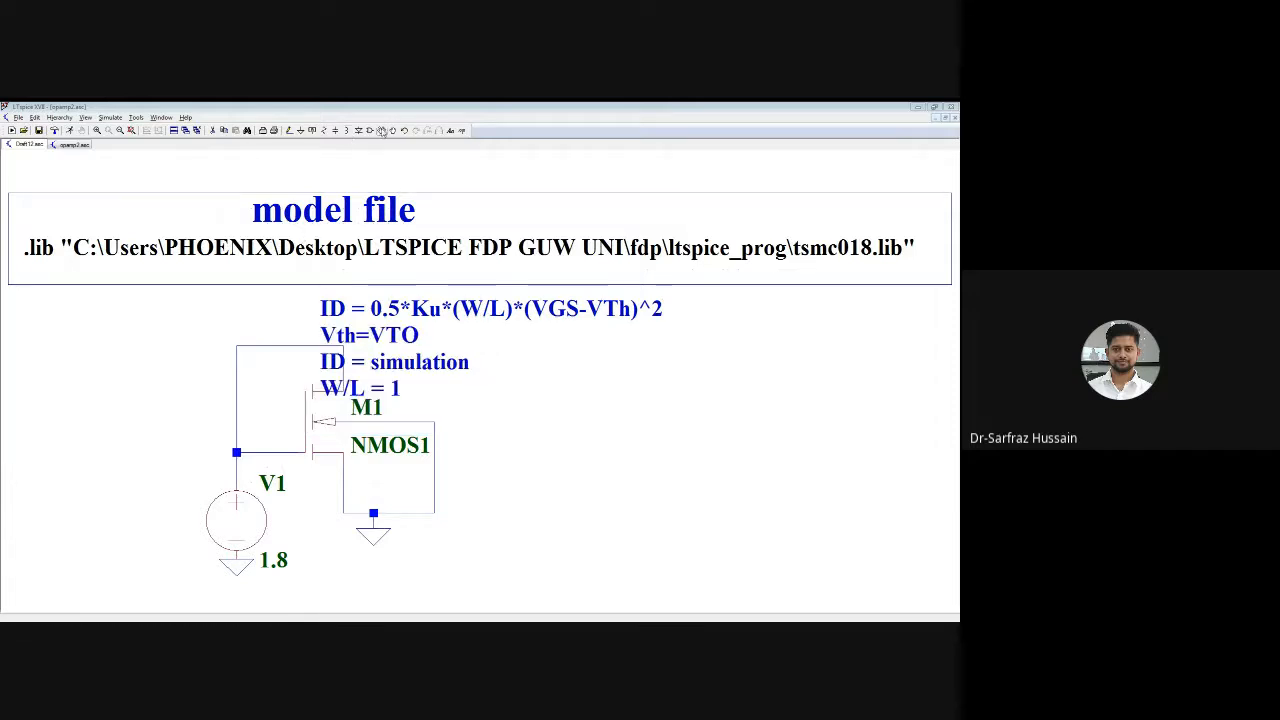
pyautogui.moveTo(388, 313); pyautogui.dragTo(556, 336)
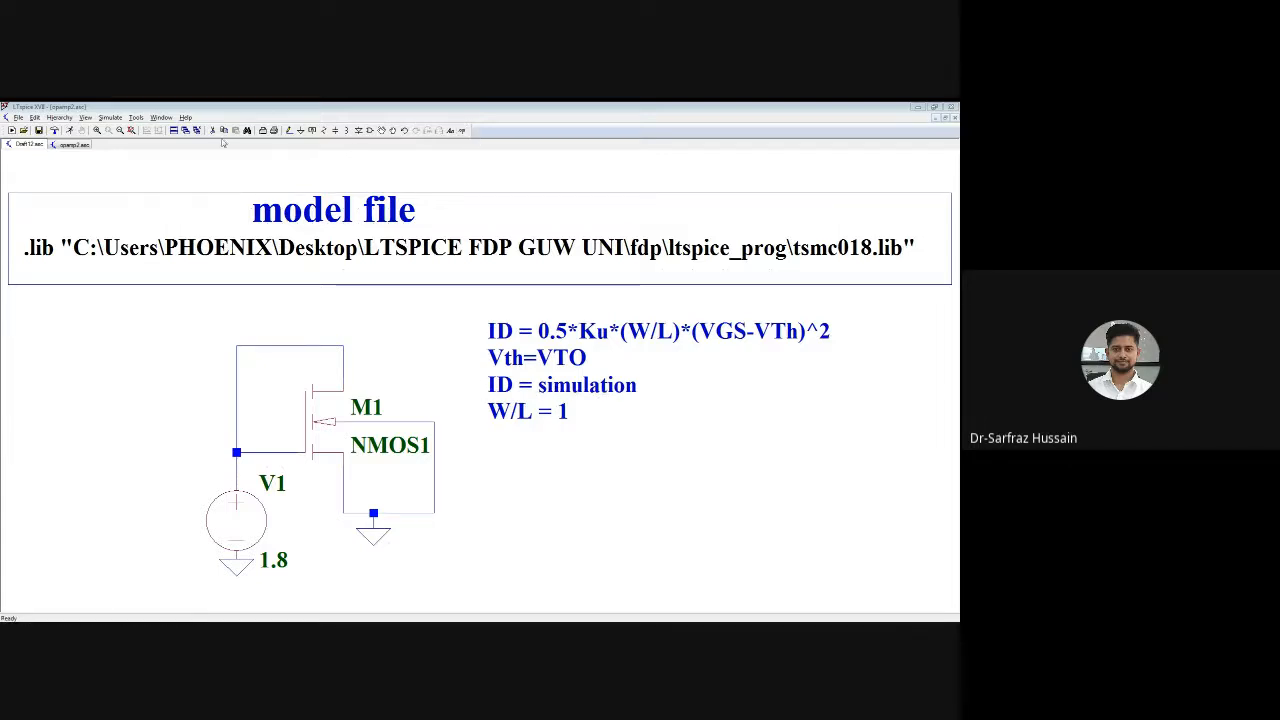
# Create a DC operating point (.op) simulation command and place it below the equation comment
pyautogui.click(108, 119)
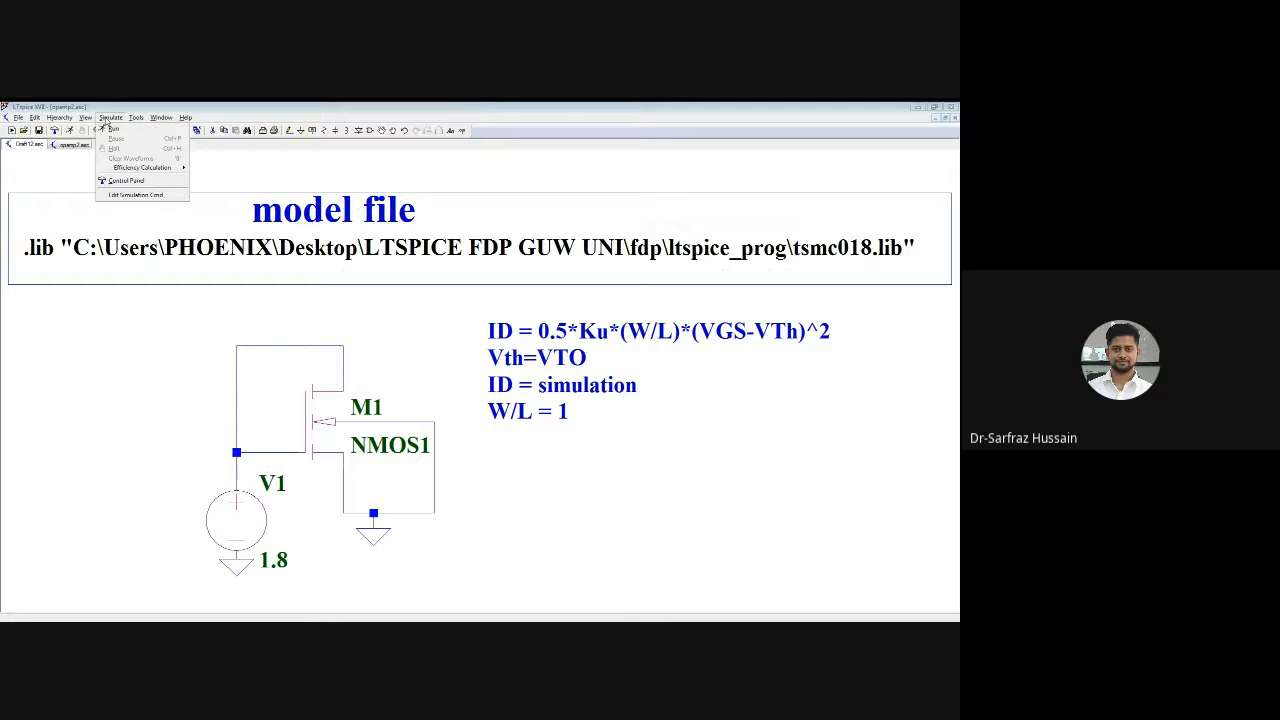
pyautogui.click(133, 196)
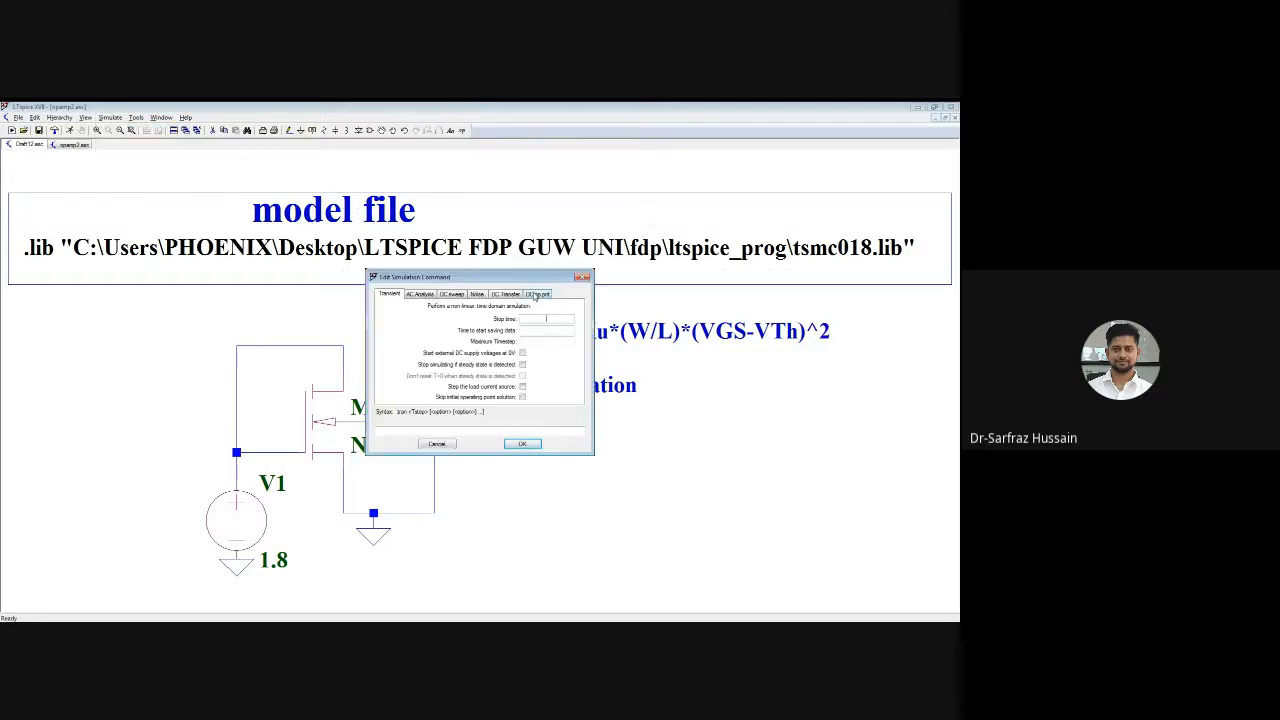
pyautogui.click(537, 294)
pyautogui.click(521, 443)
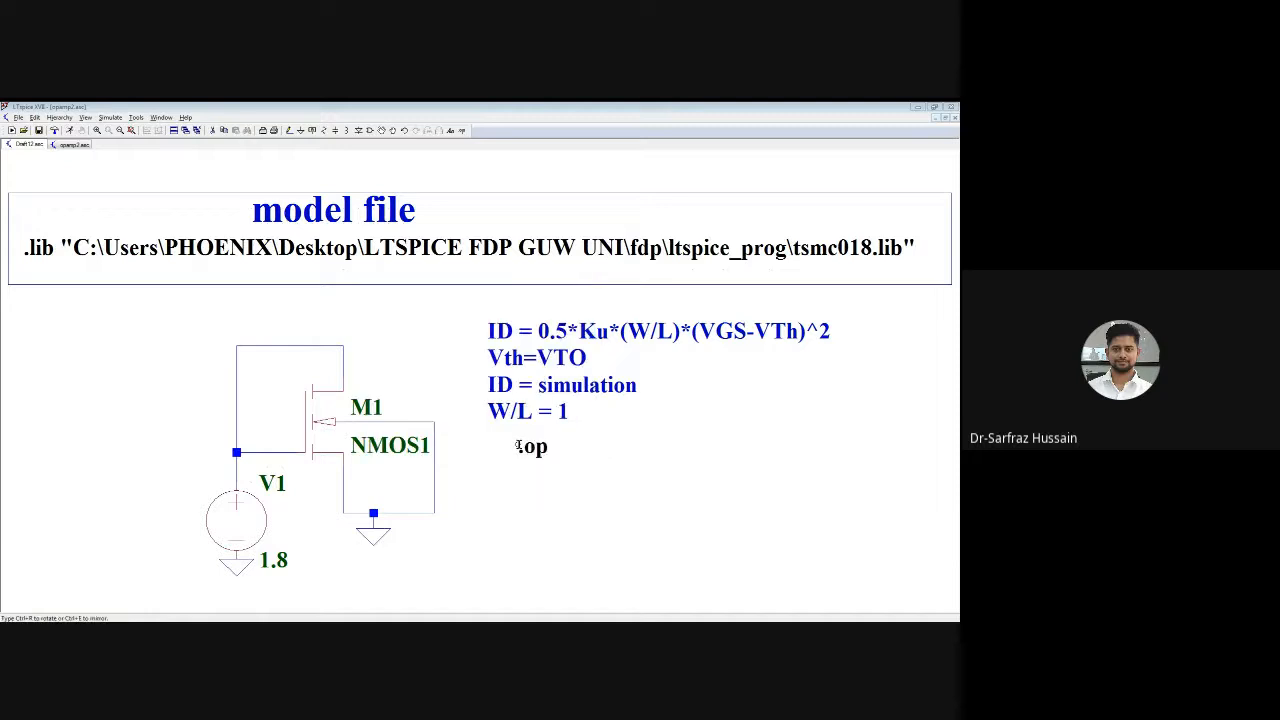
pyautogui.click(490, 530)
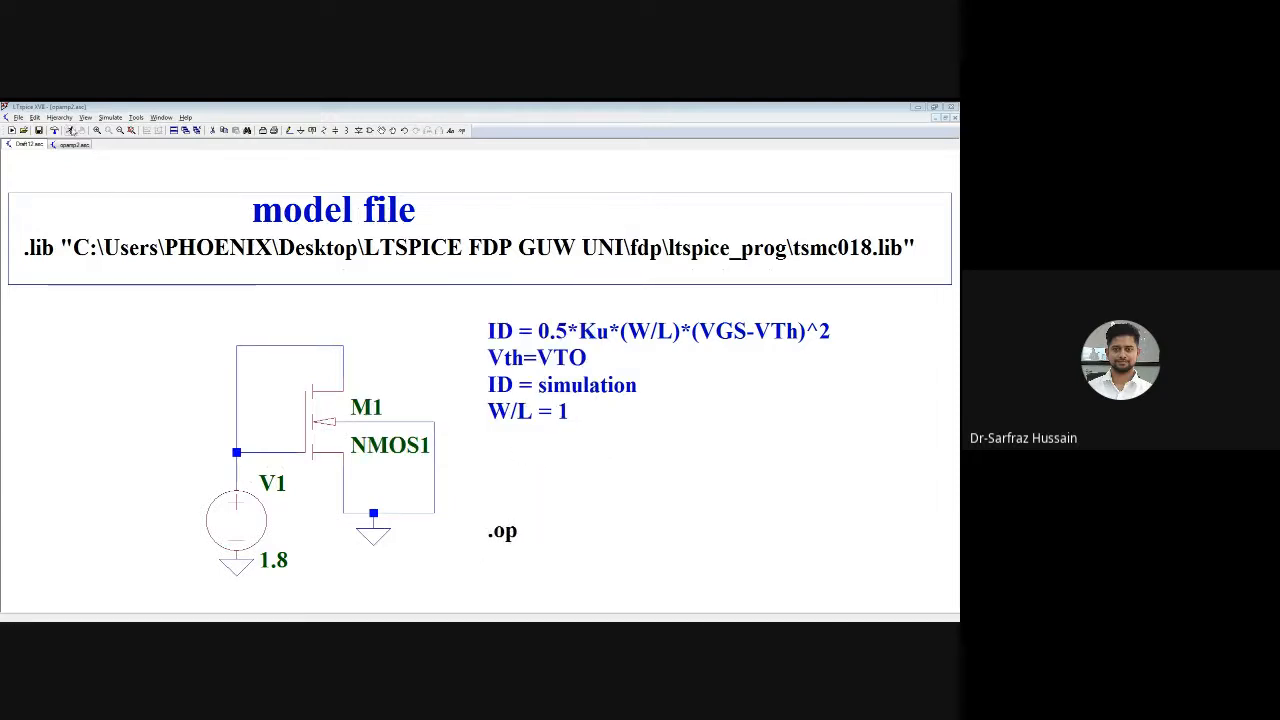
# Save the schematic as test_nmos1 in the ltspice_prog folder
pyautogui.click(18, 117)
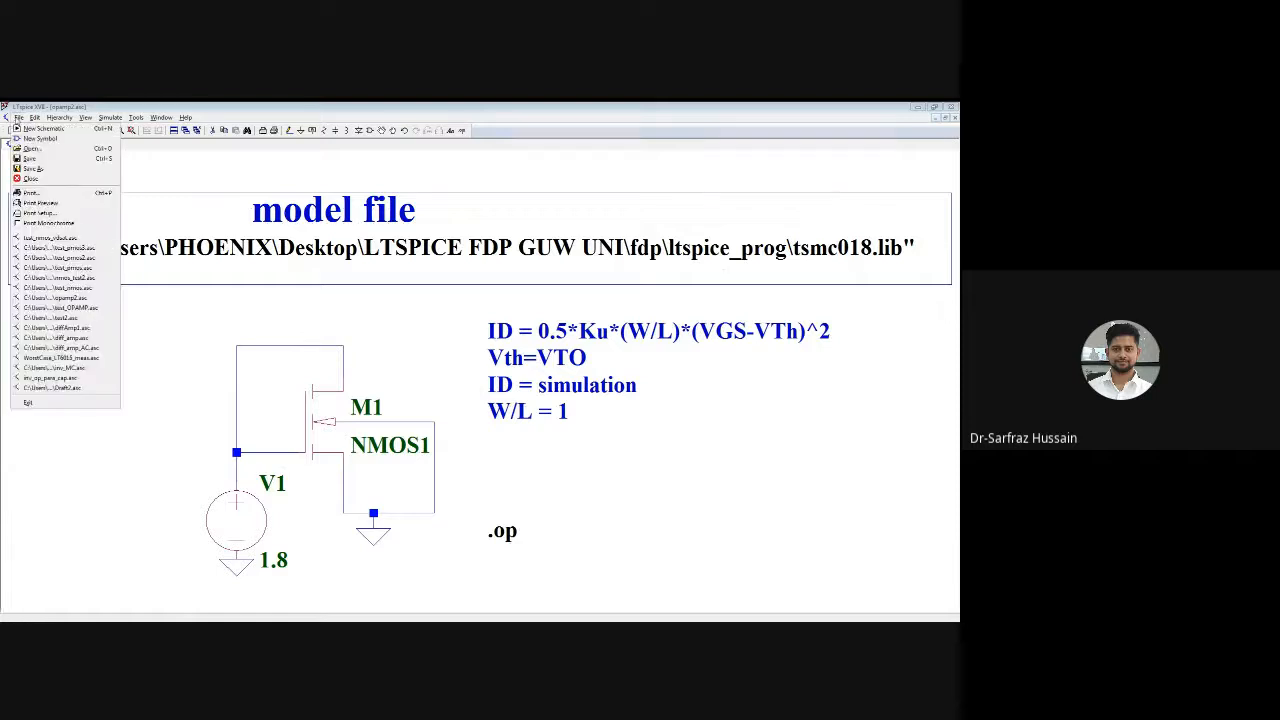
pyautogui.click(50, 169)
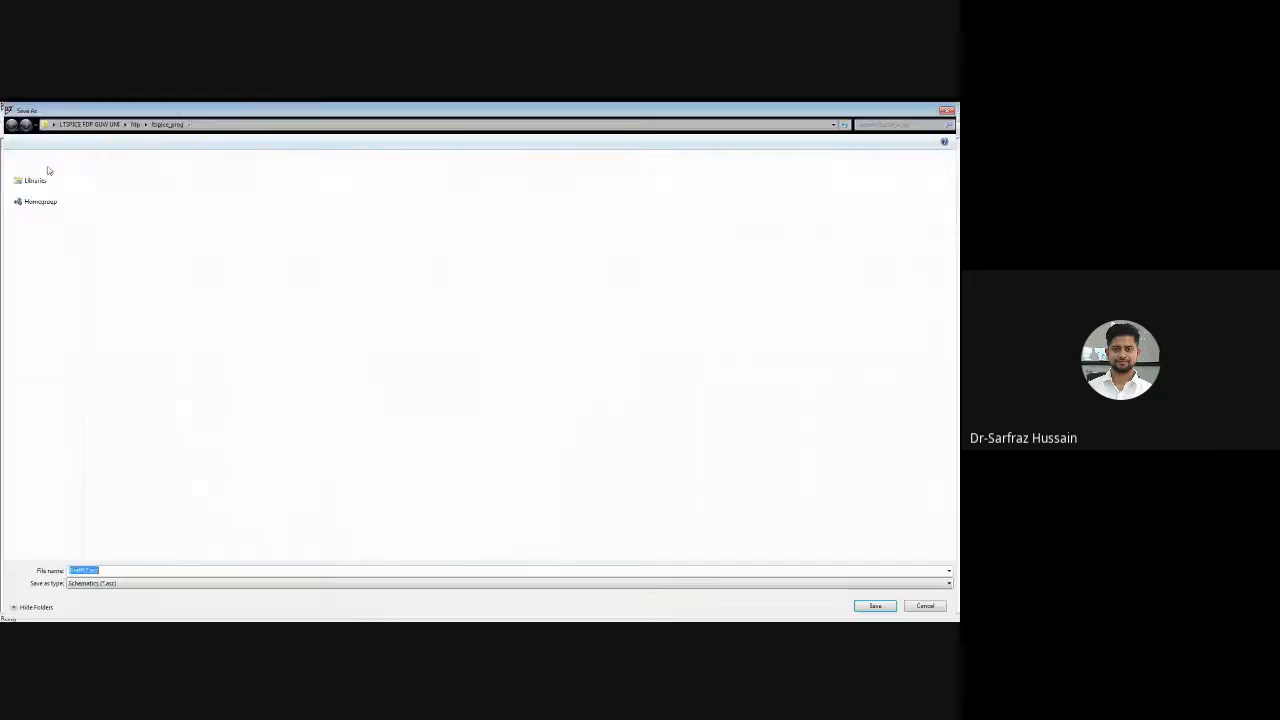
pyautogui.write('test_nm')
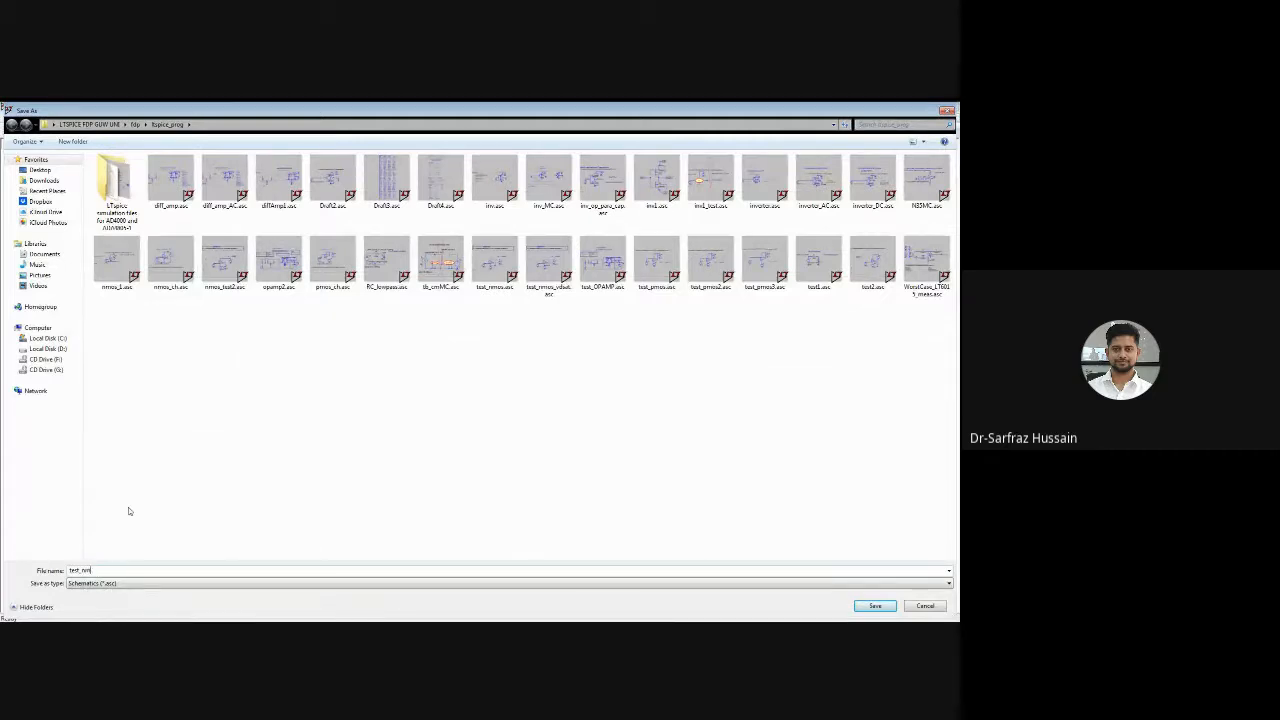
pyautogui.write('os1')
pyautogui.click(873, 606)
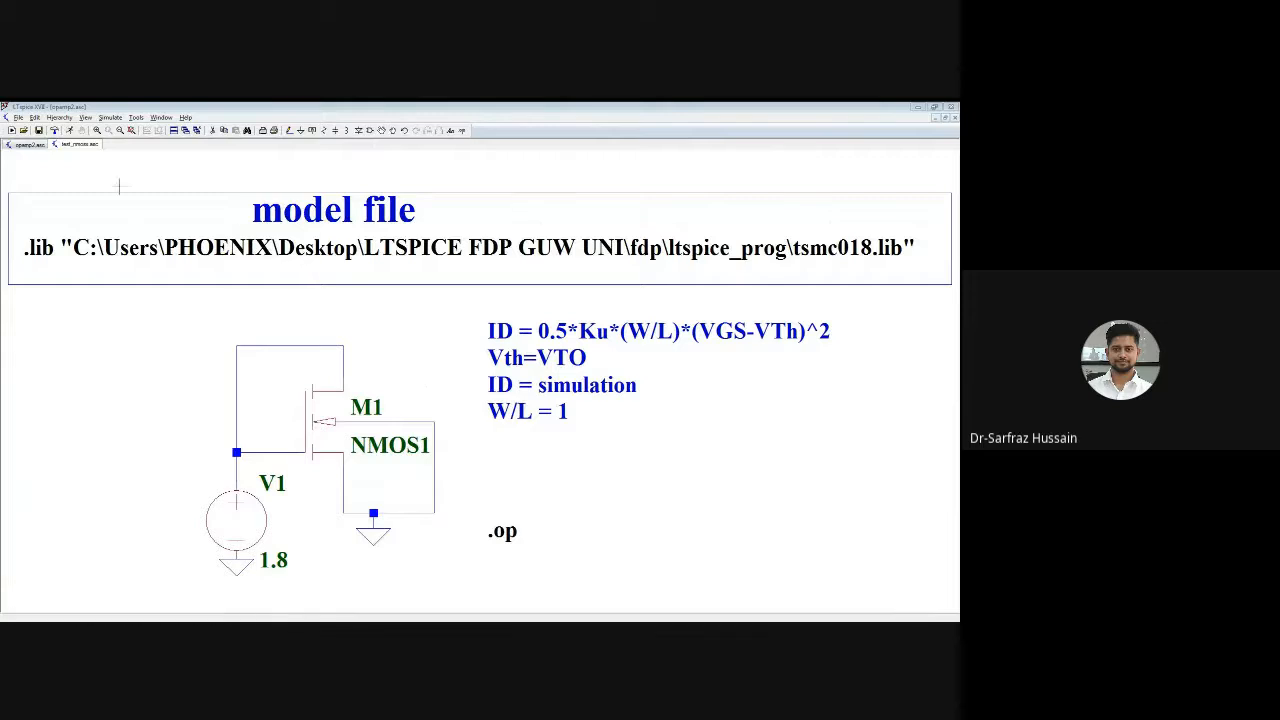
# Run the operating point simulation and examine the drain current Id(M1) in the results
pyautogui.click(68, 130)
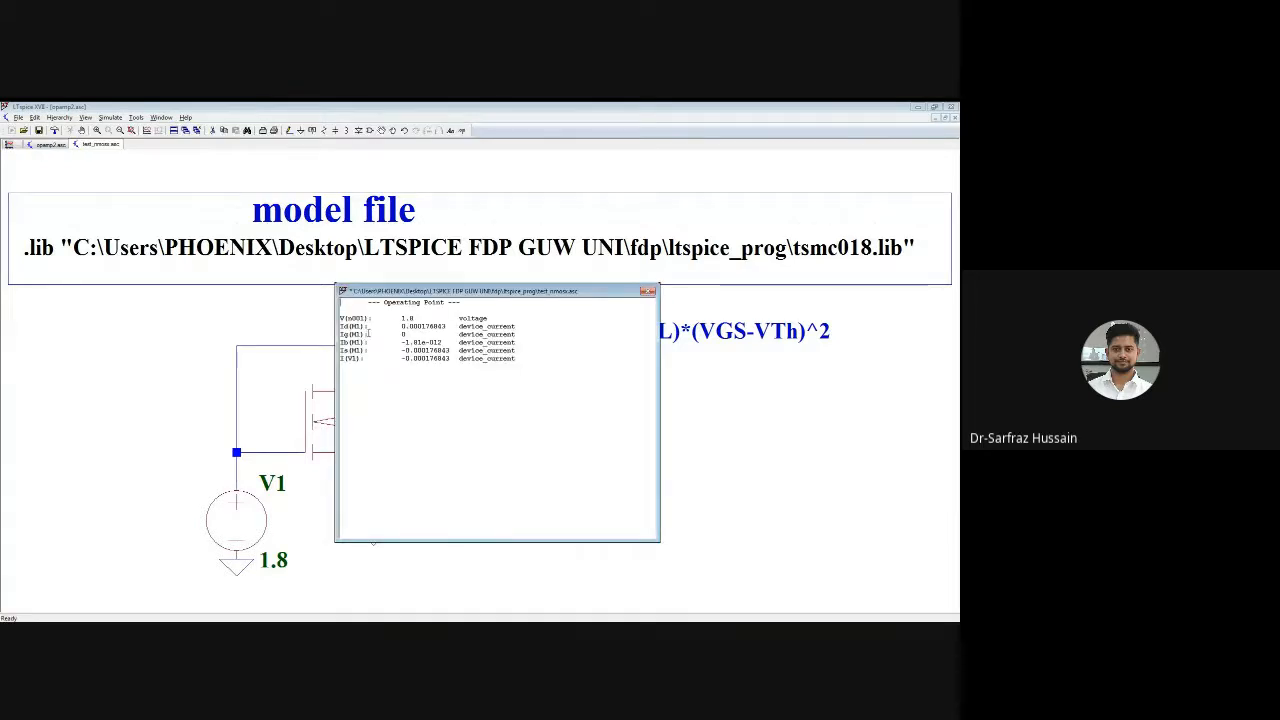
pyautogui.moveTo(341, 326); pyautogui.dragTo(520, 325)
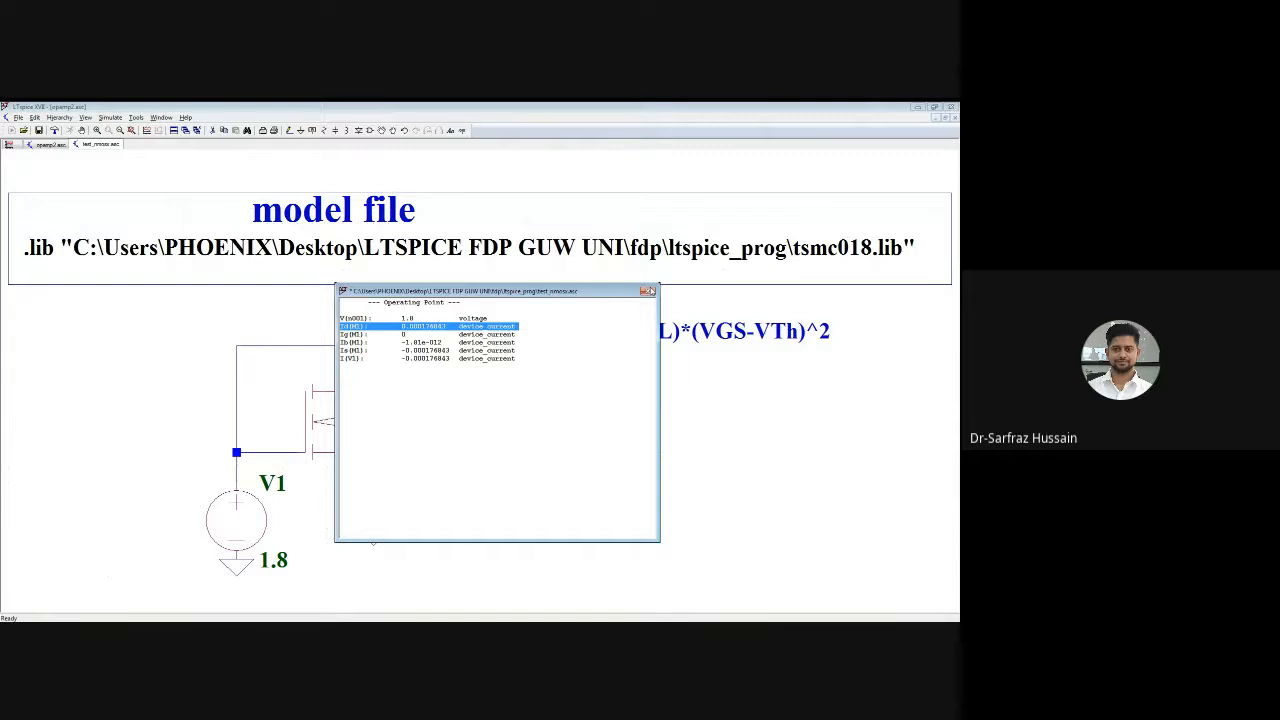
pyautogui.click(648, 291)
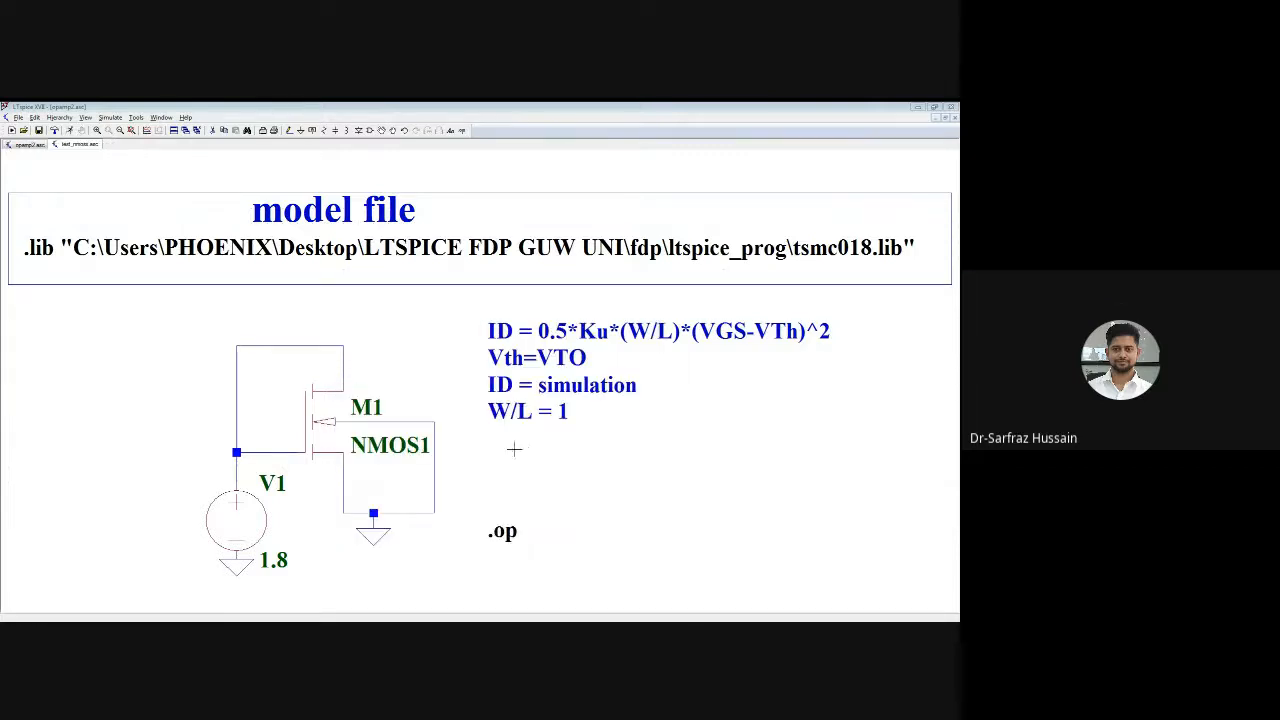
# Place a .op data label in the empty area between the equation comment and the .op directive
pyautogui.rightClick(614, 499)
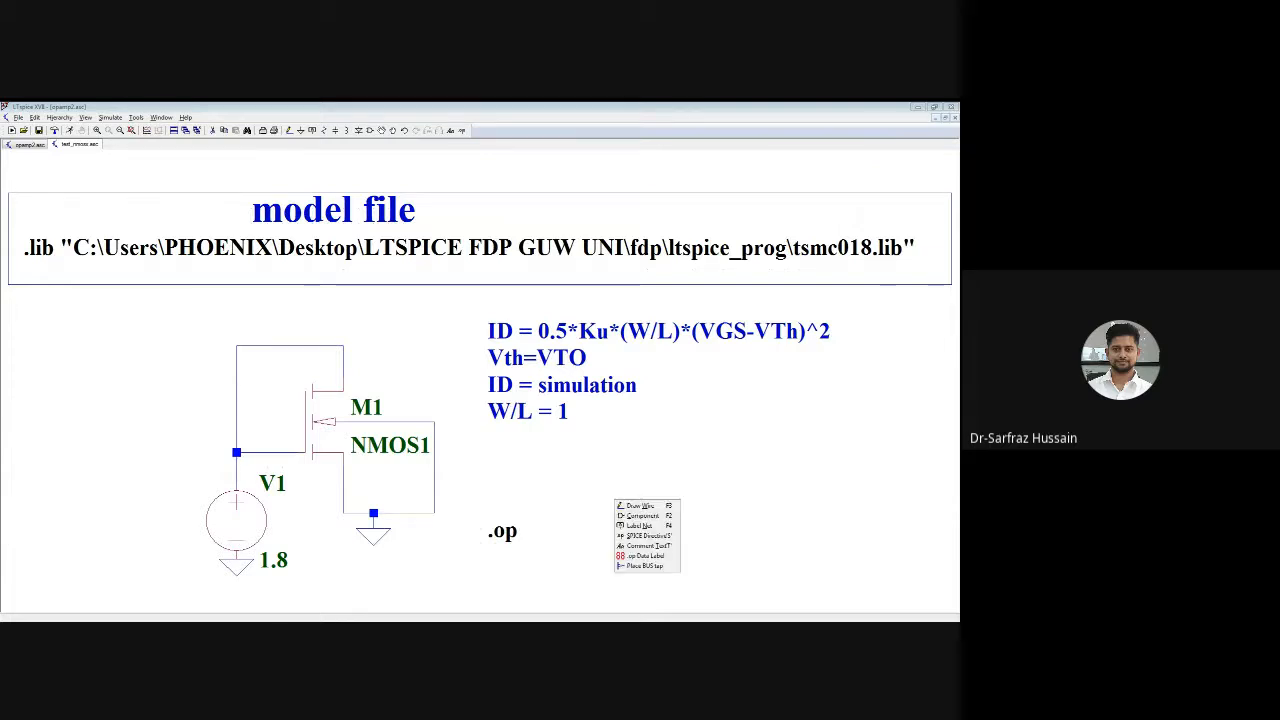
pyautogui.click(579, 428)
pyautogui.rightClick(614, 499)
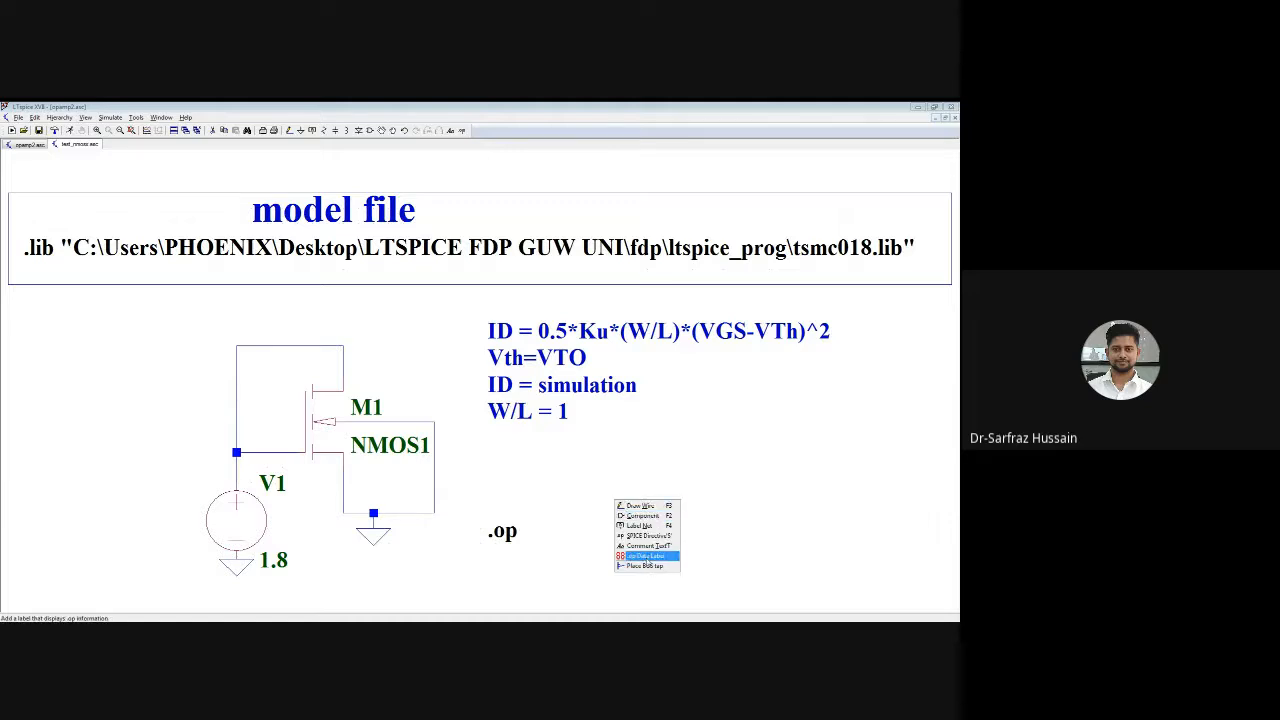
pyautogui.click(673, 557)
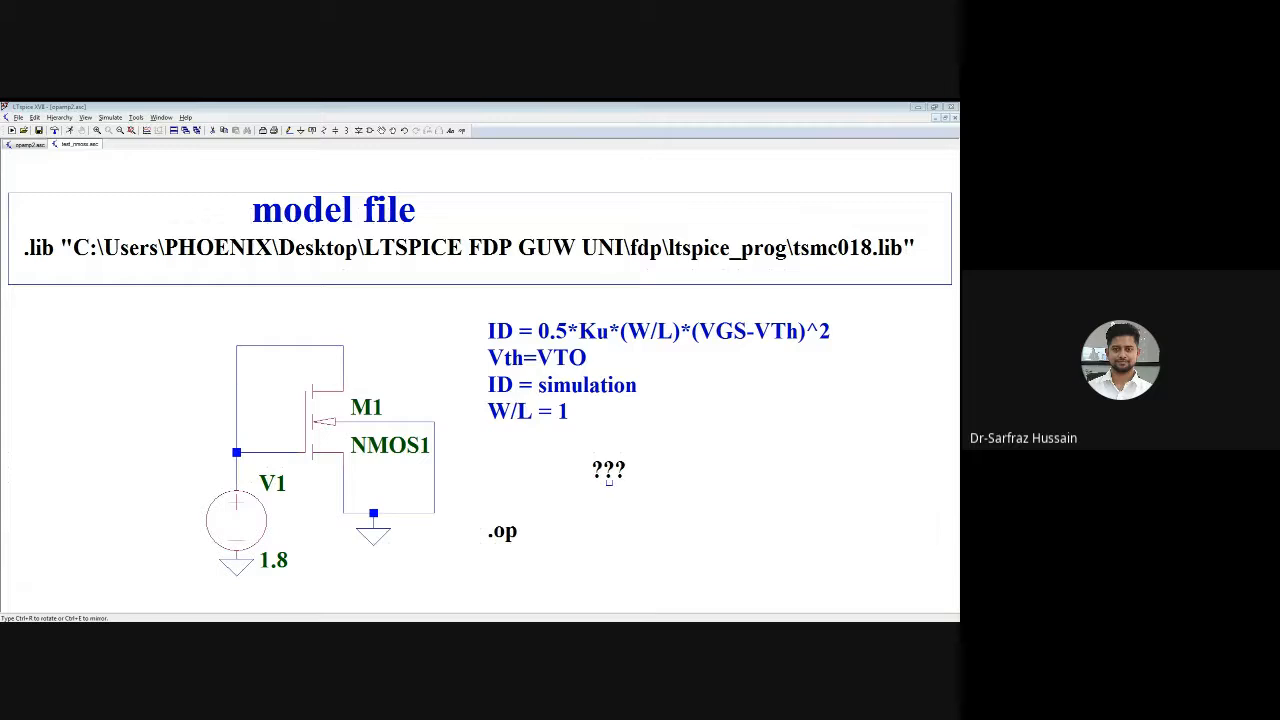
pyautogui.click(616, 481)
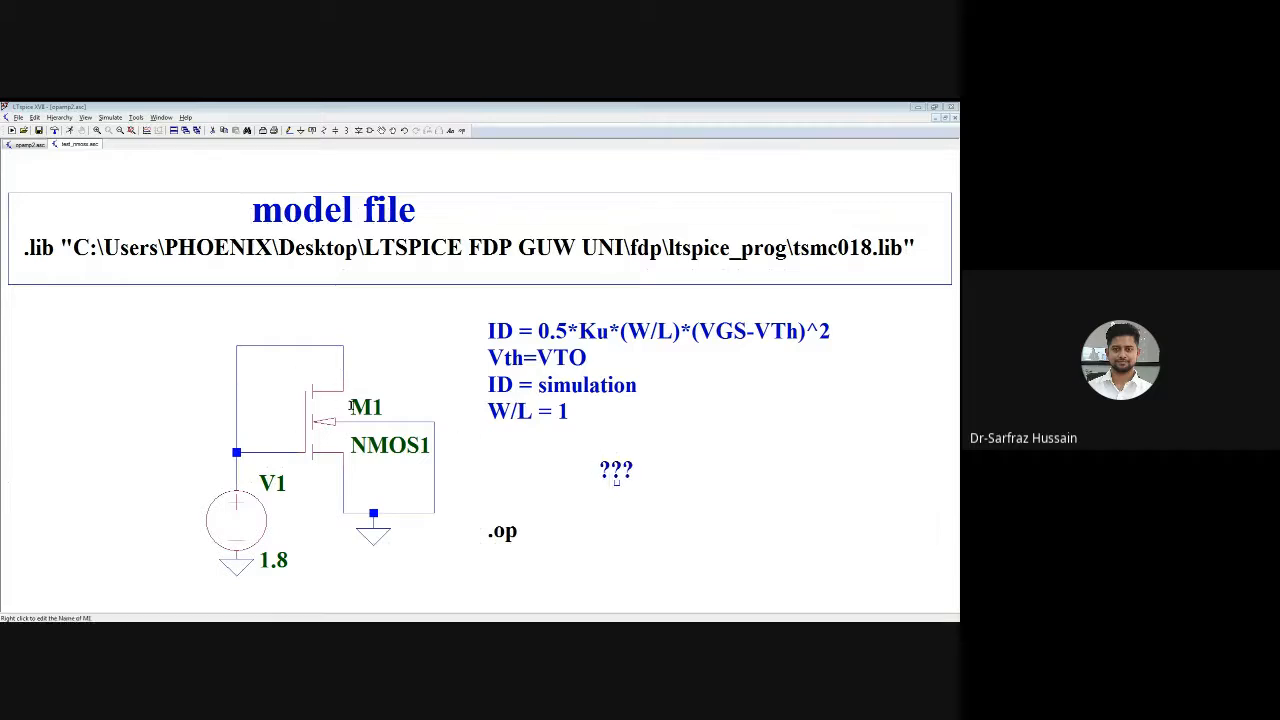
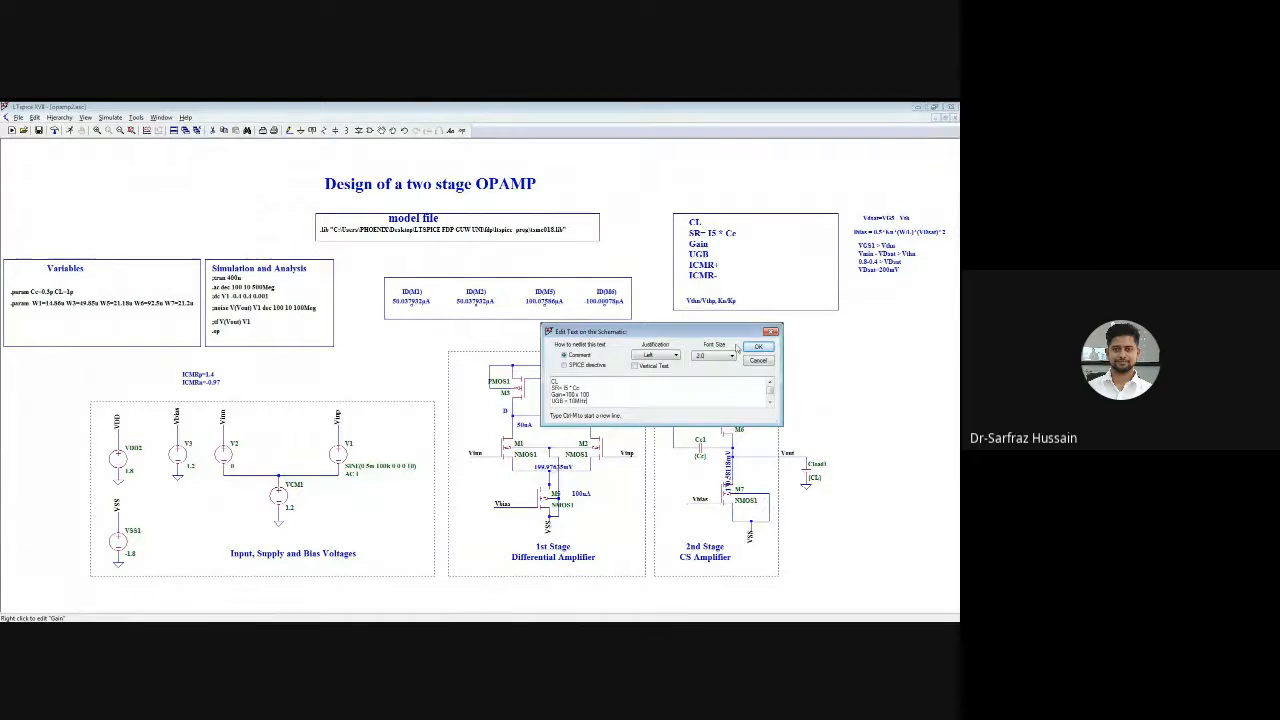
# Apply the op-amp specification comment with "Gain=100 x 100" and "UGB = 10MHz"
pyautogui.click(758, 346)
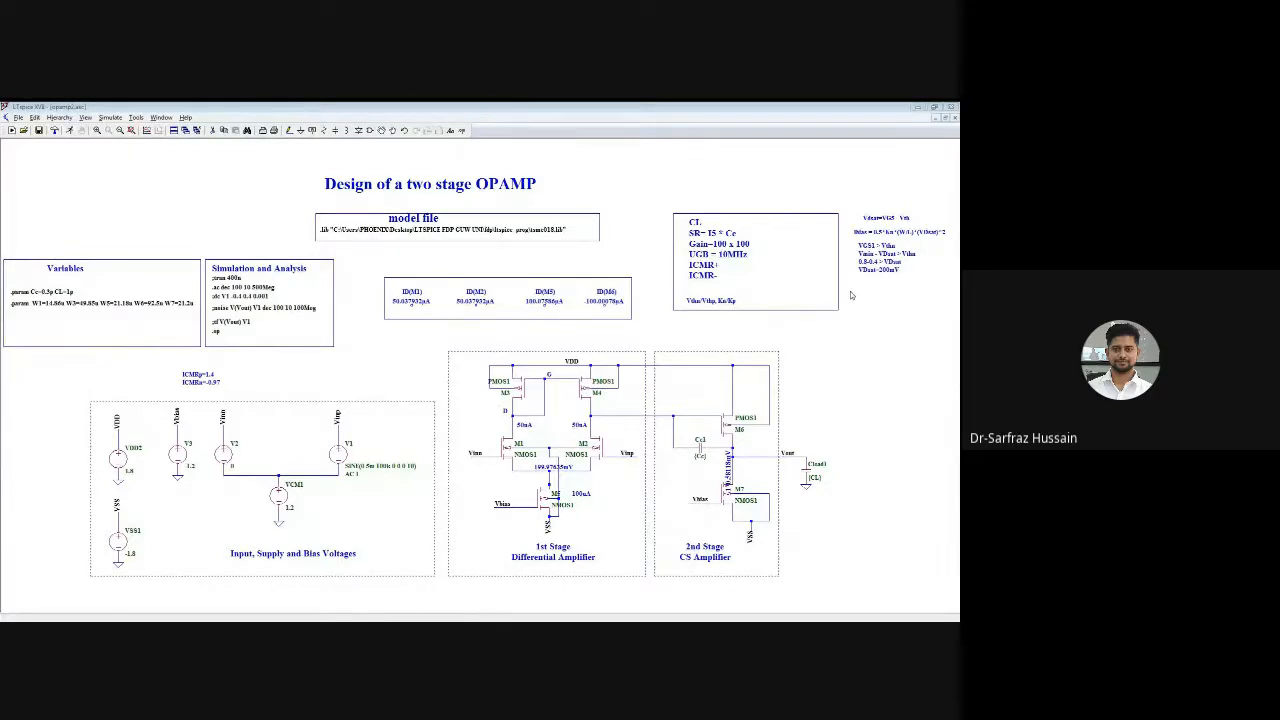
# Add the comment "gm = 2*pi* GBW*Cc" to the schematic below the VDsat=200mV line
pyautogui.rightClick(862, 321)
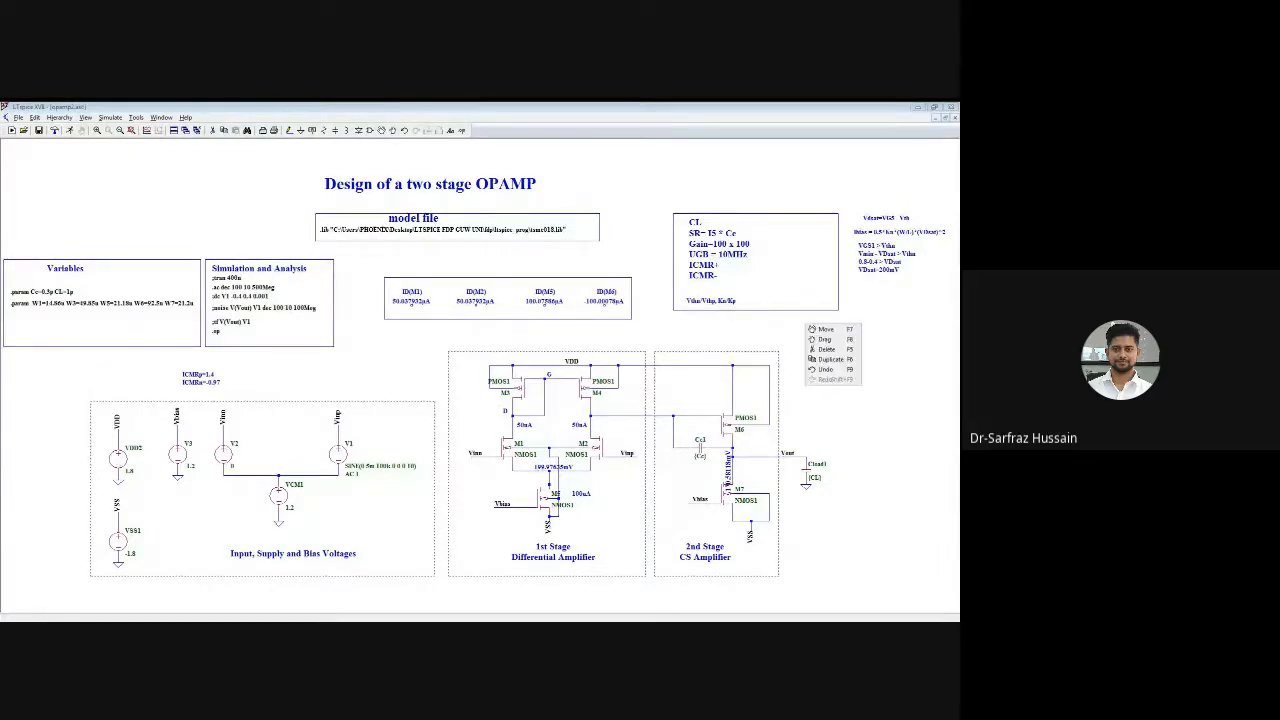
pyautogui.moveTo(878, 338)
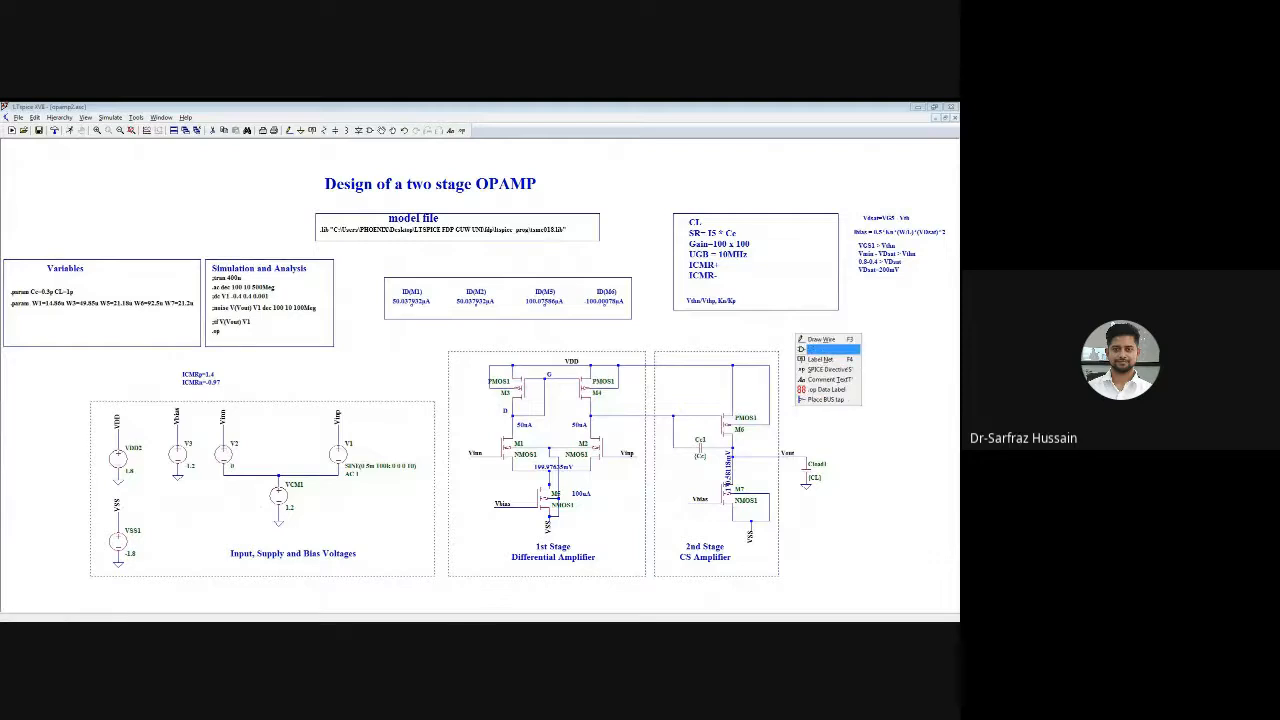
pyautogui.click(830, 383)
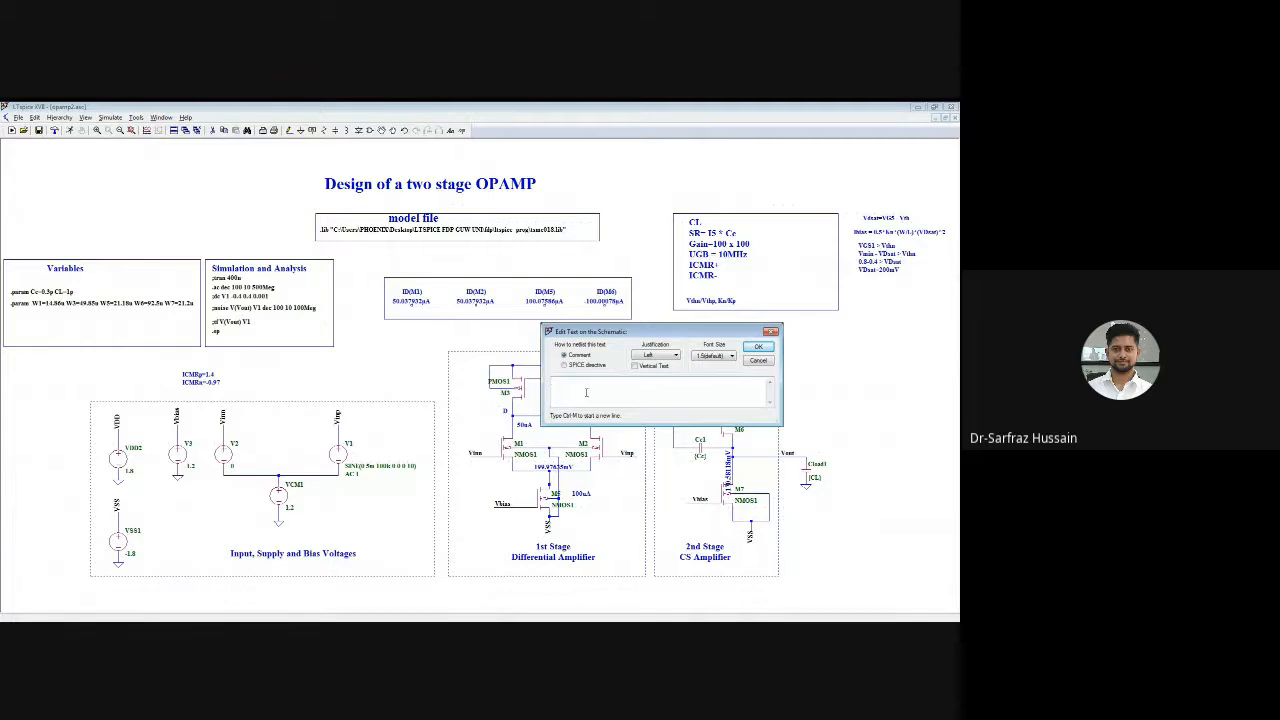
pyautogui.write('gm = 2*pi*')
pyautogui.click(758, 346)
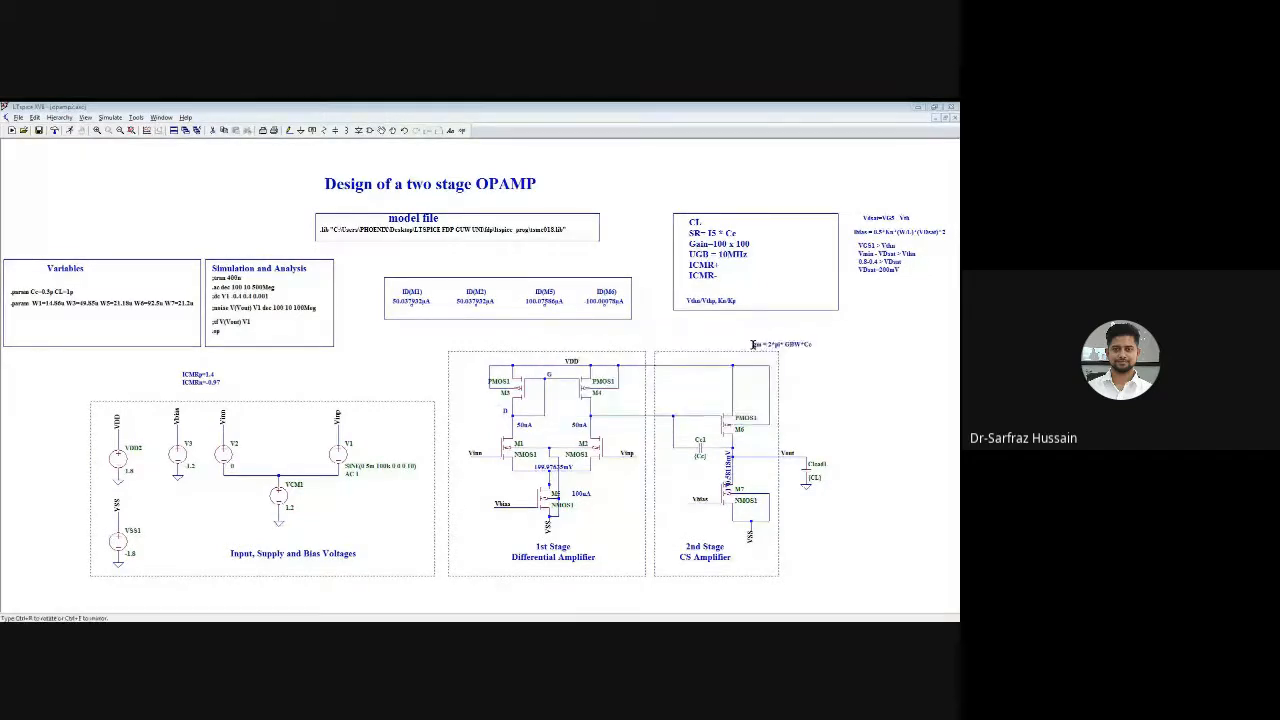
pyautogui.click(857, 287)
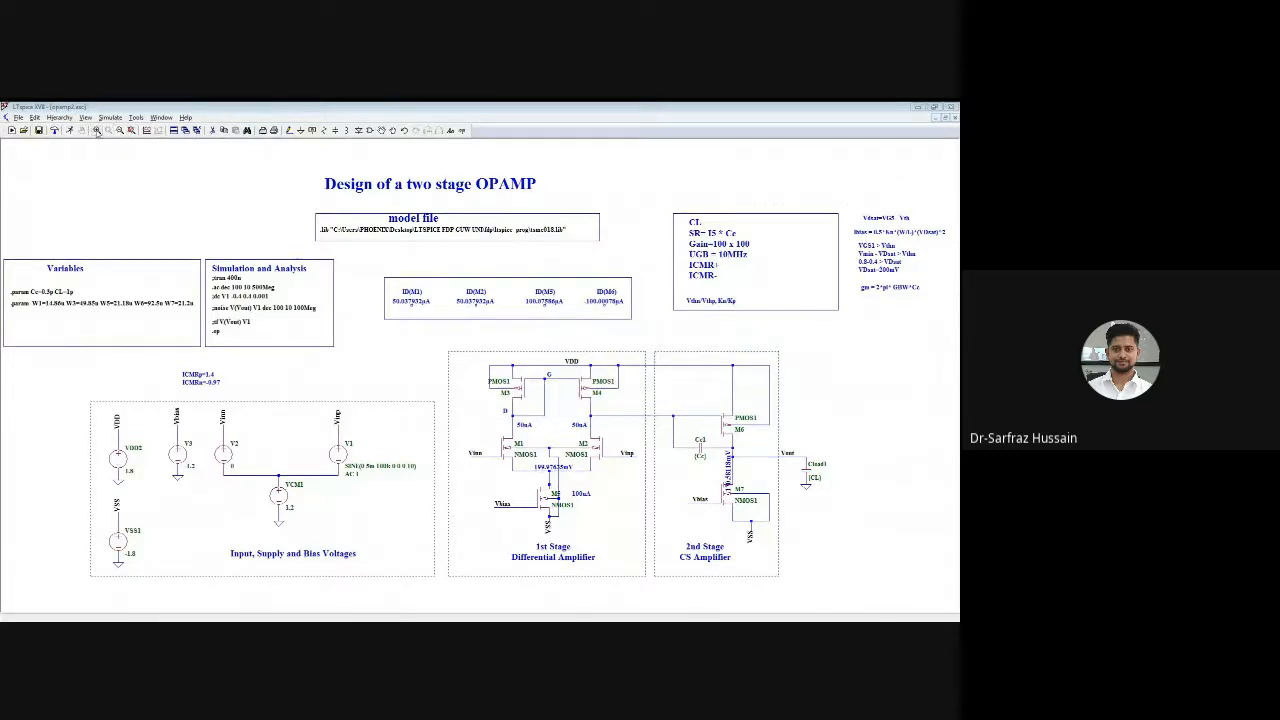
pyautogui.click(96, 131)
pyautogui.moveTo(665, 181); pyautogui.dragTo(940, 341)
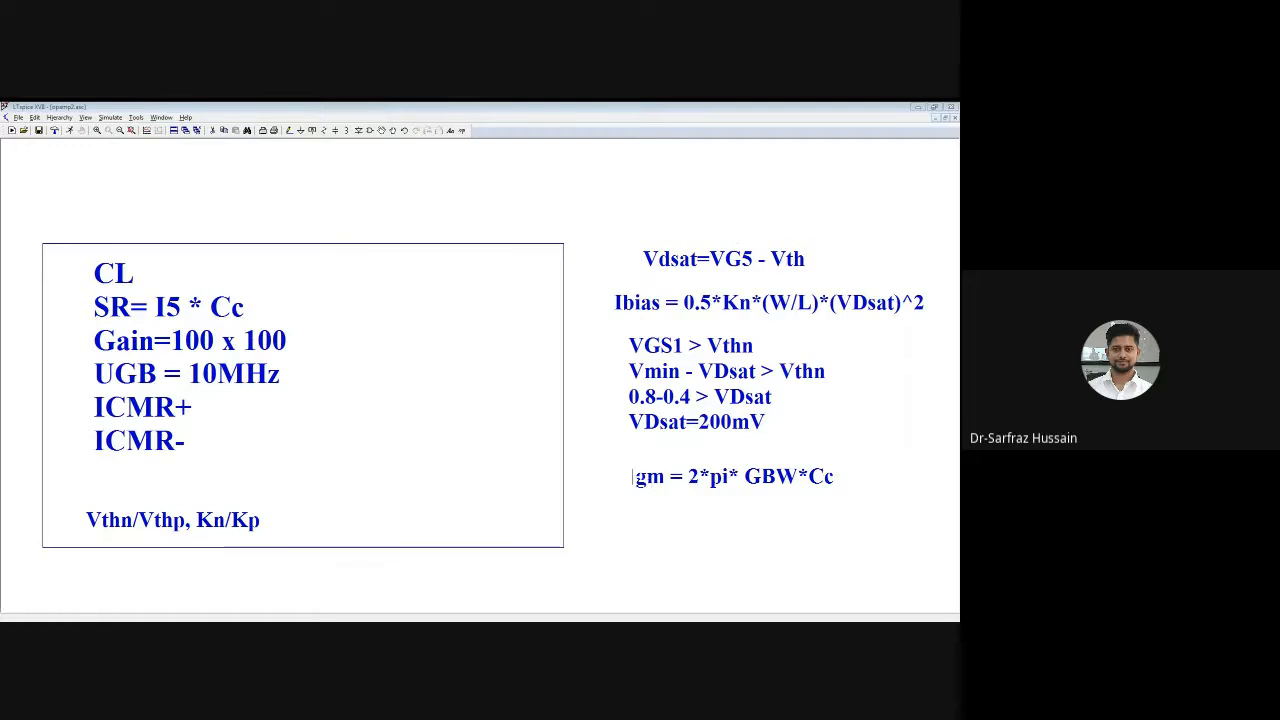
pyautogui.click(131, 131)
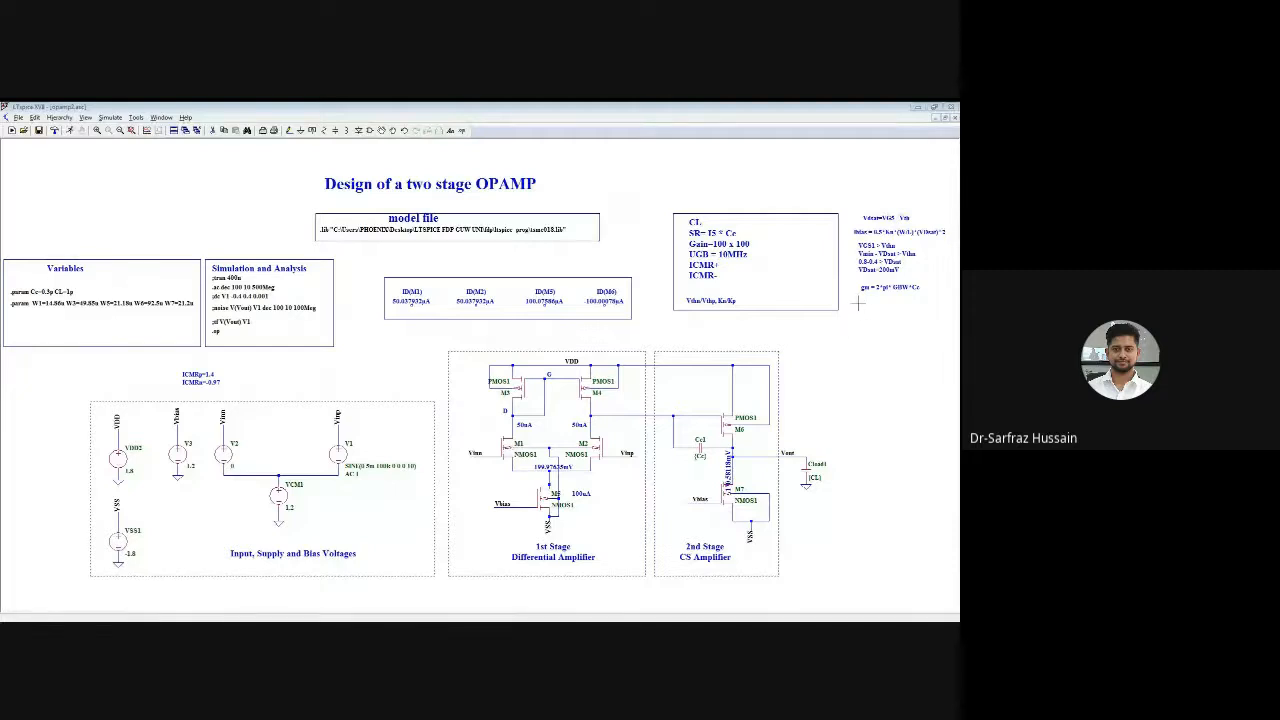
# Add the comment "(W/L)1 = gm^2 / 2*I1*Kn" below the gm equation
pyautogui.rightClick(792, 343)
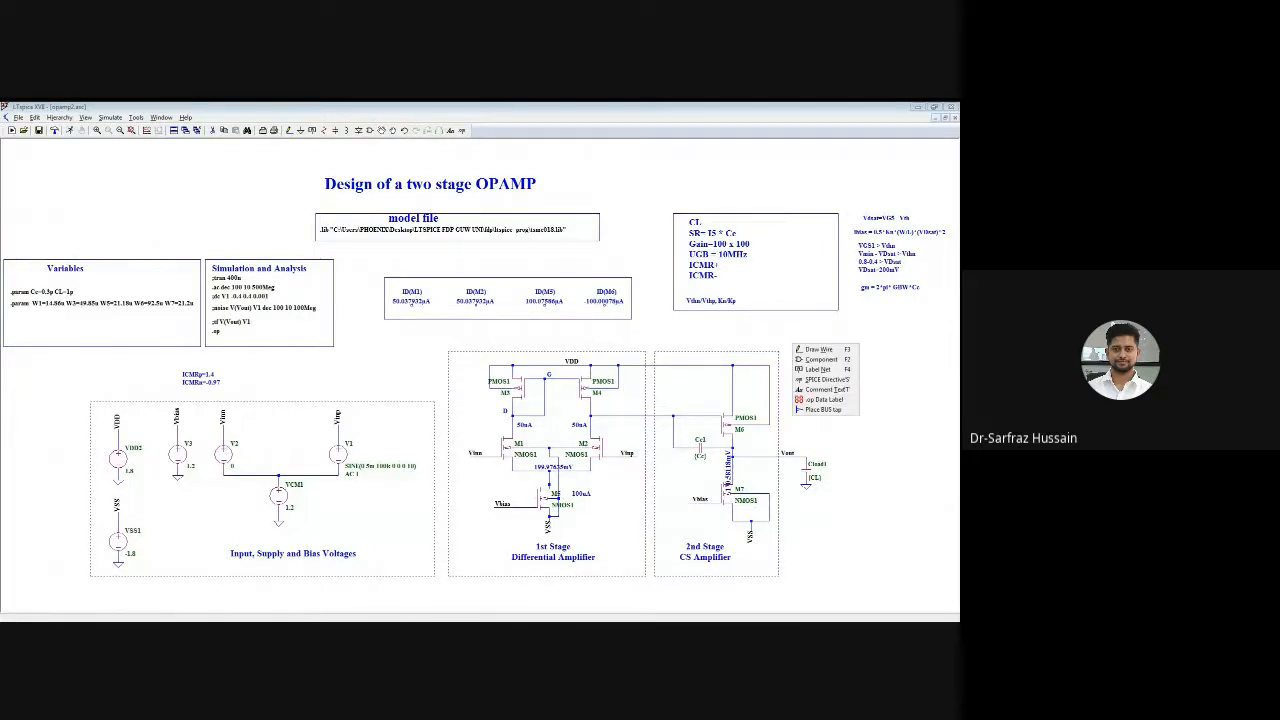
pyautogui.click(822, 389)
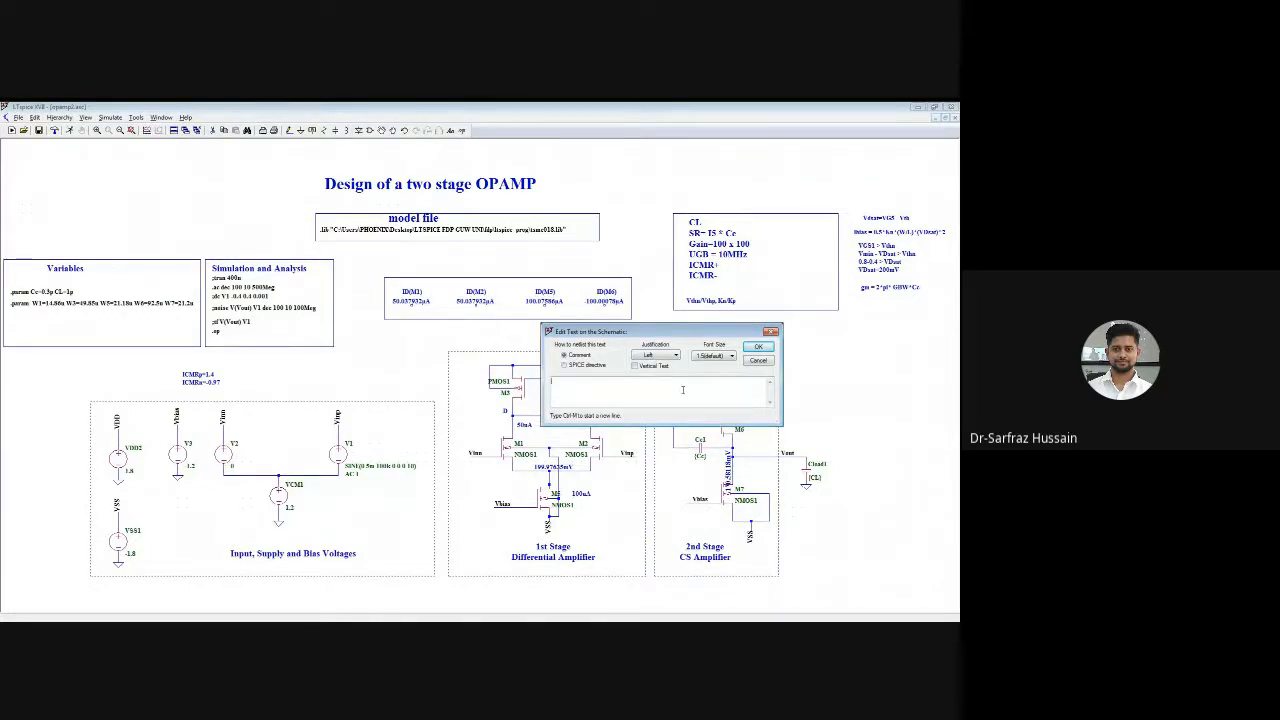
pyautogui.write('W1')
pyautogui.write('1 =')
pyautogui.write(' gm2')
pyautogui.press('BackSpace')
pyautogui.write('(2*I1')
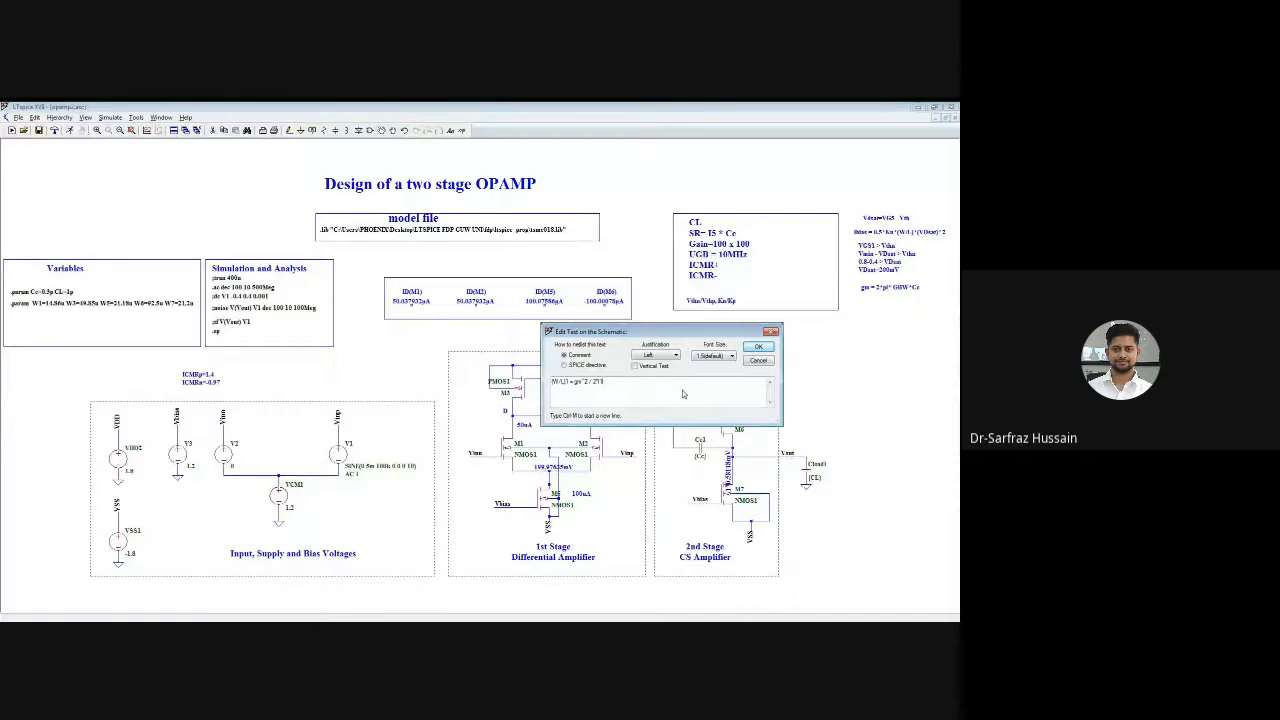
pyautogui.write('*K')
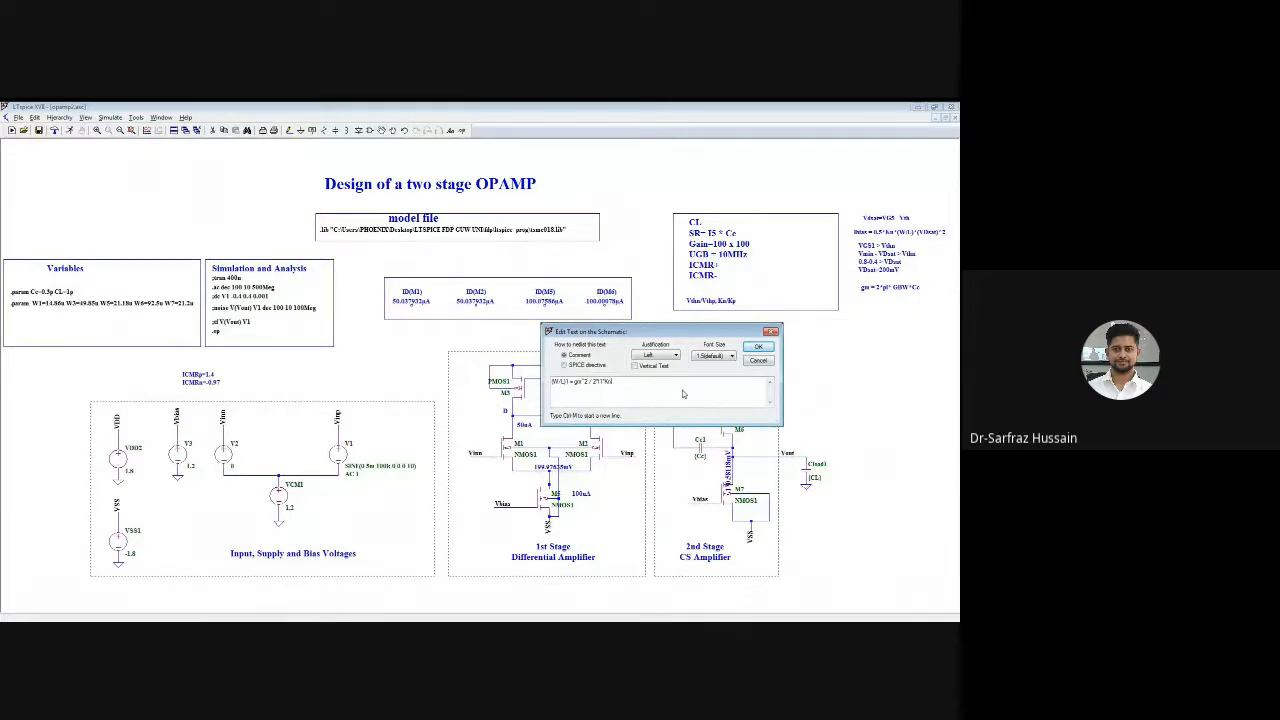
pyautogui.write('n')
pyautogui.click(770, 346)
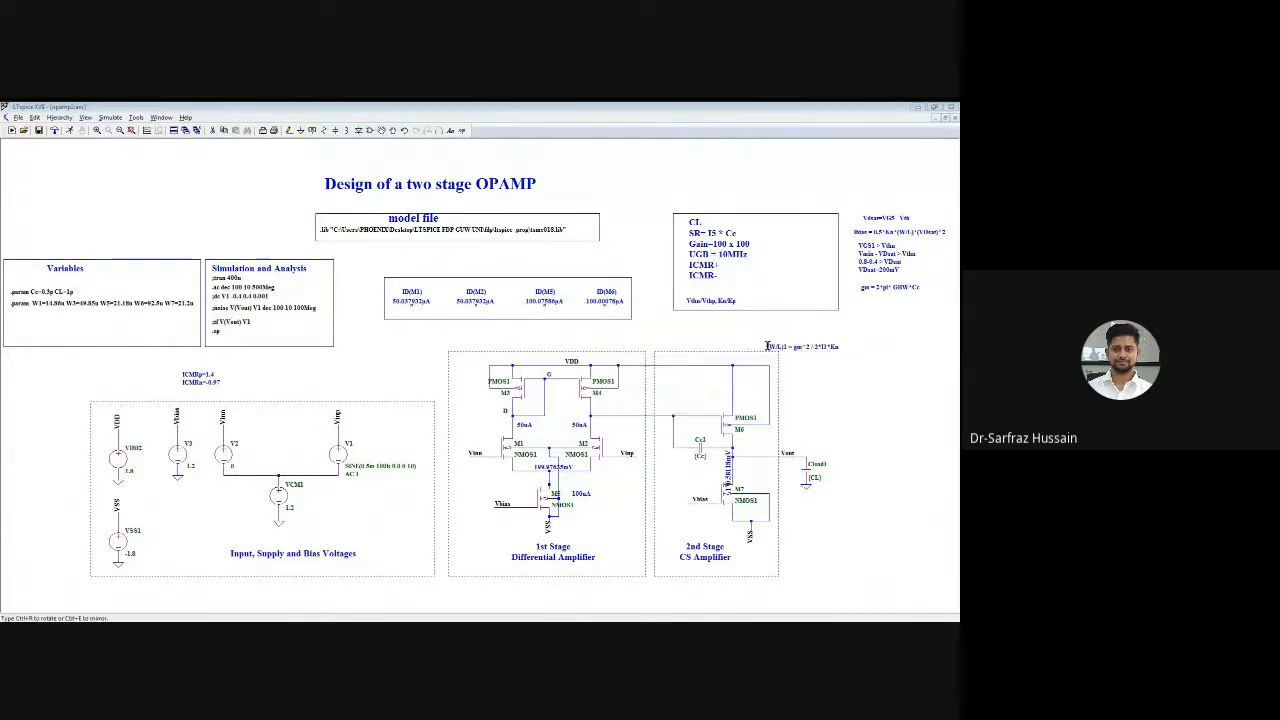
pyautogui.click(854, 310)
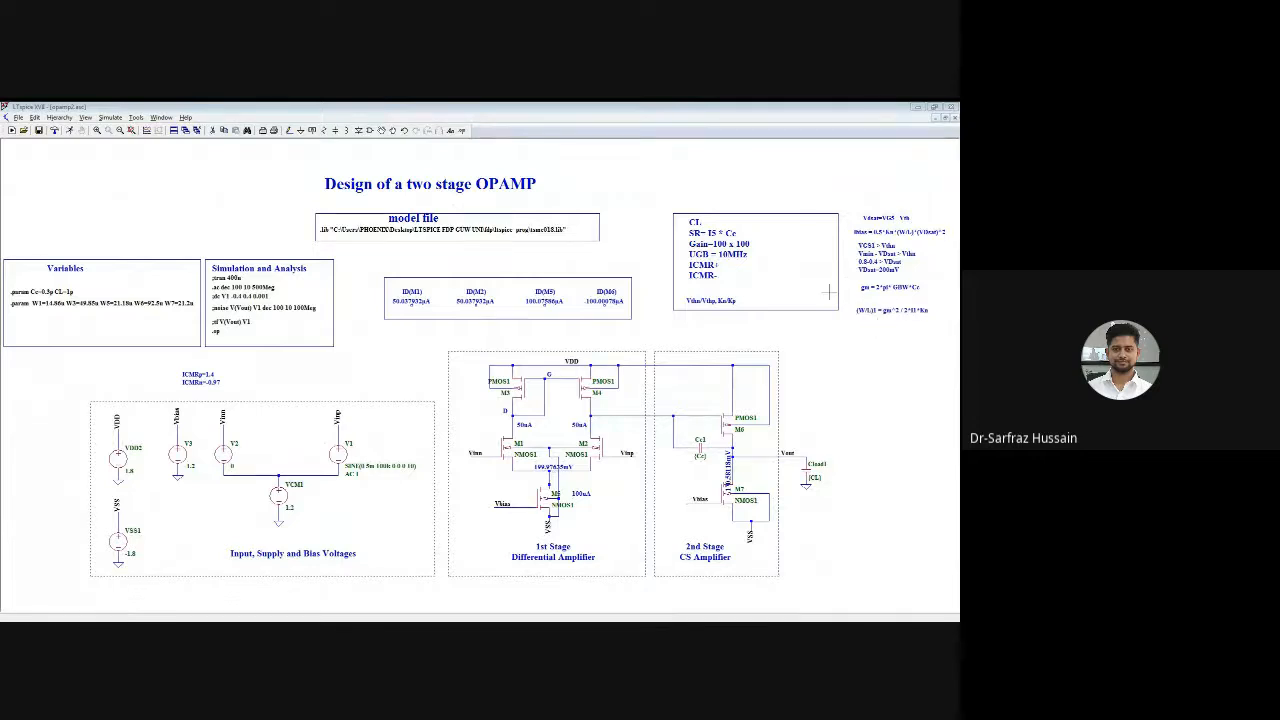
pyautogui.click(107, 131)
pyautogui.moveTo(669, 206); pyautogui.dragTo(958, 322)
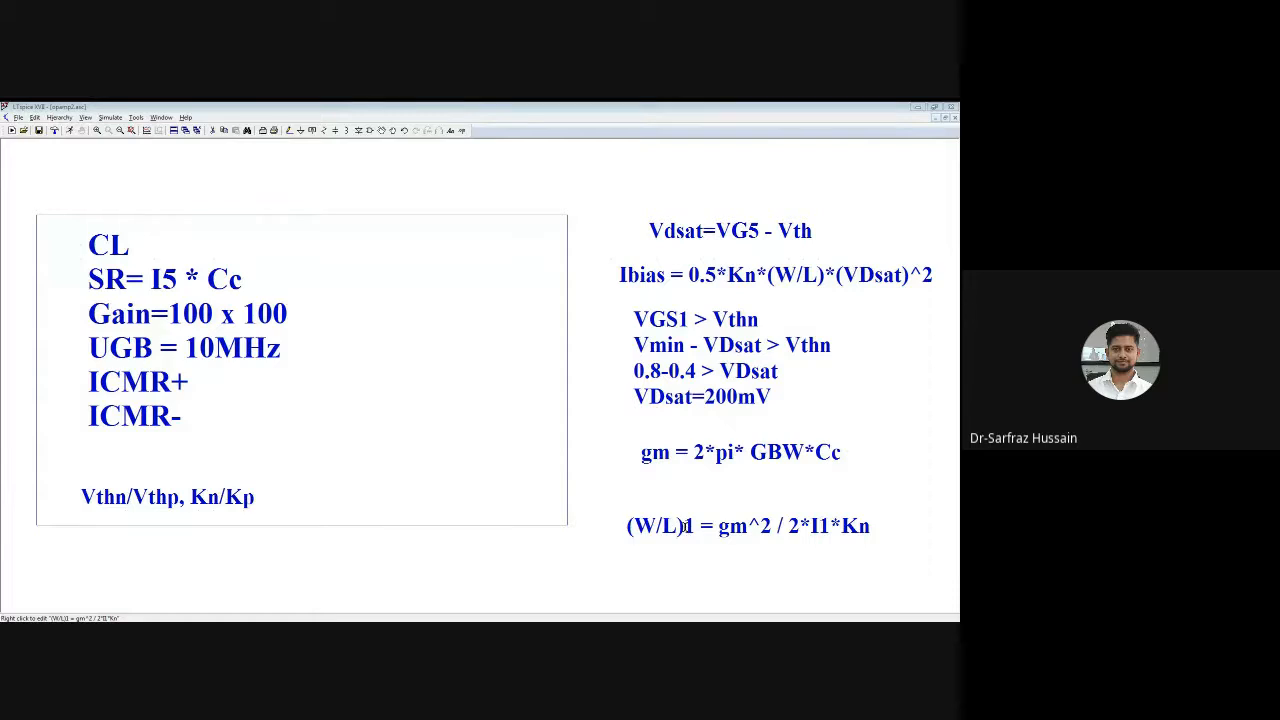
pyautogui.click(131, 131)
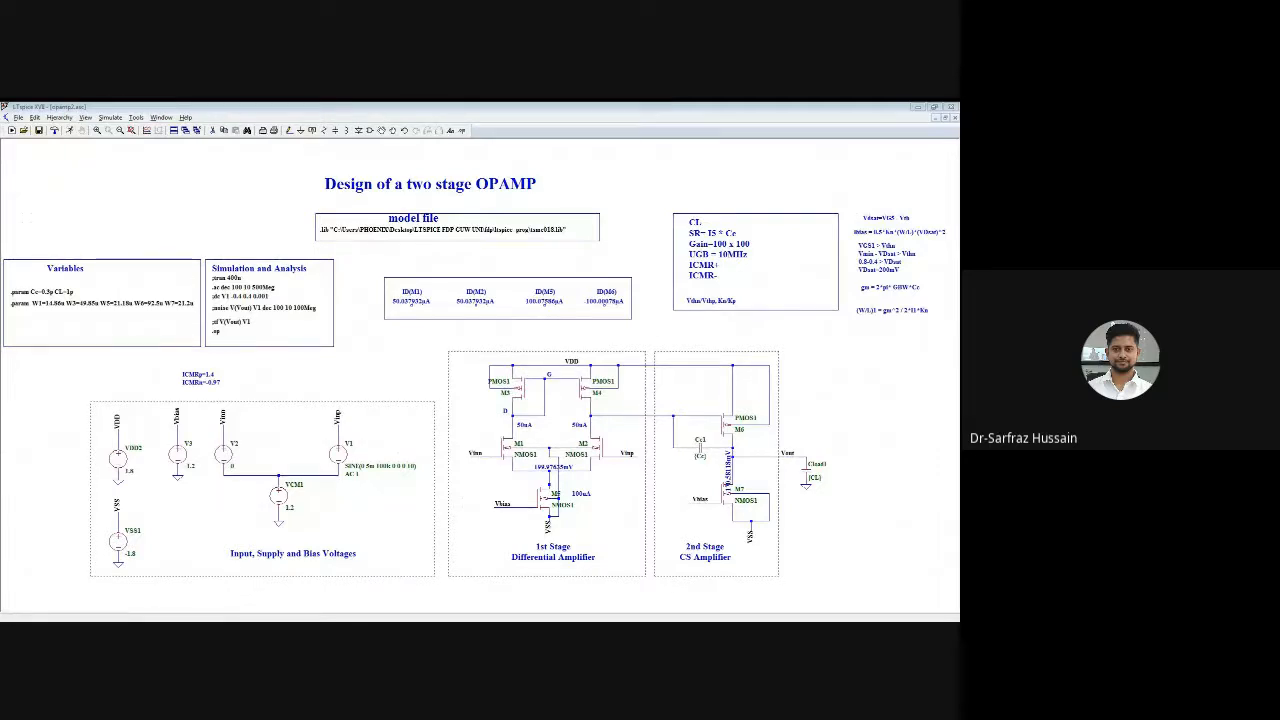
# Start a new comment with the M3 current equation "ISD(M3) = 0.5*Kp*(W/L)*" followed by a squared voltage term
pyautogui.rightClick(815, 370)
pyautogui.moveTo(845, 390)
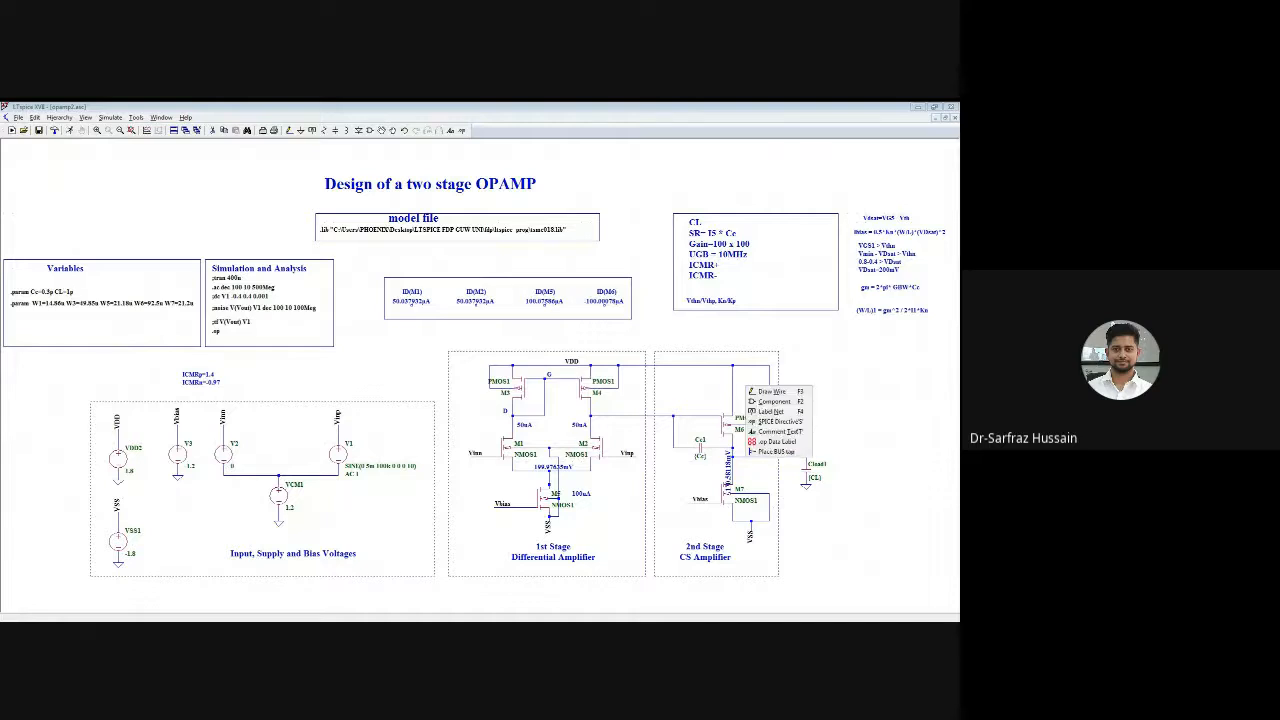
pyautogui.click(772, 432)
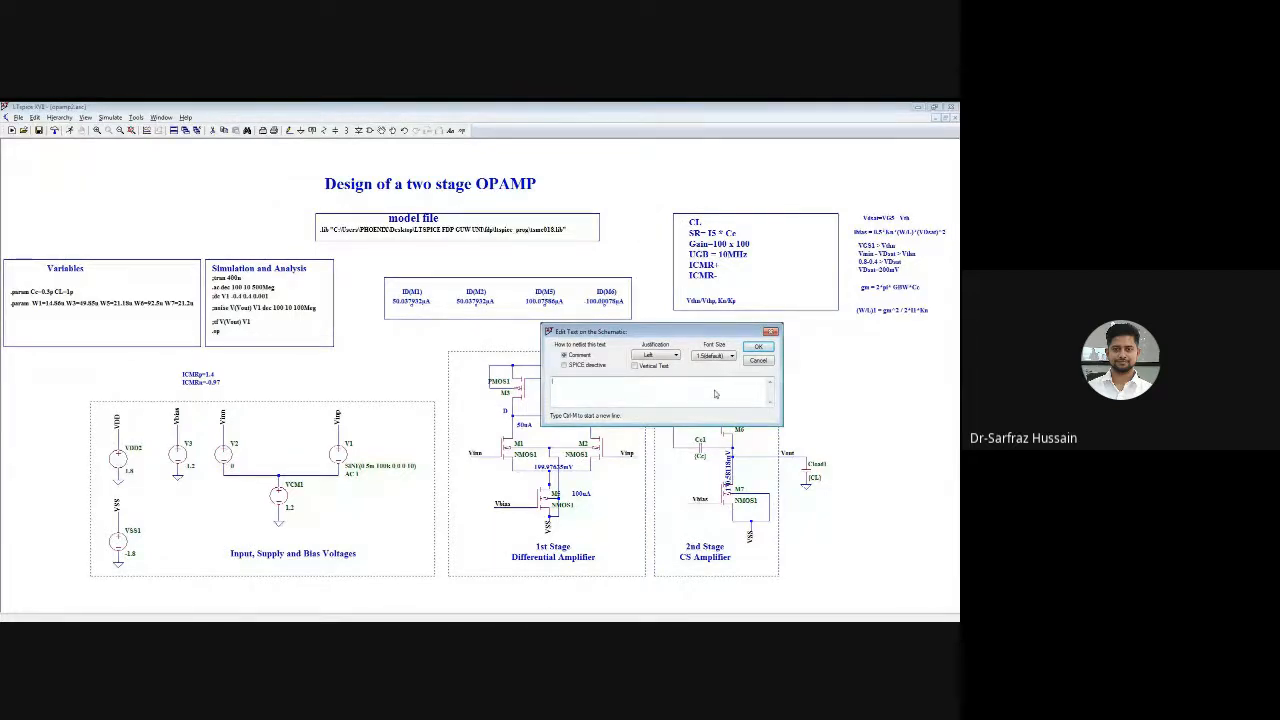
pyautogui.write('ISD')
pyautogui.write('p')
pyautogui.write('M3)')
pyautogui.write(' =')
pyautogui.write(')')
pyautogui.write('L')
pyautogui.write(')*(')
pyautogui.write('V')
pyautogui.write('S')
pyautogui.write('G)^2')
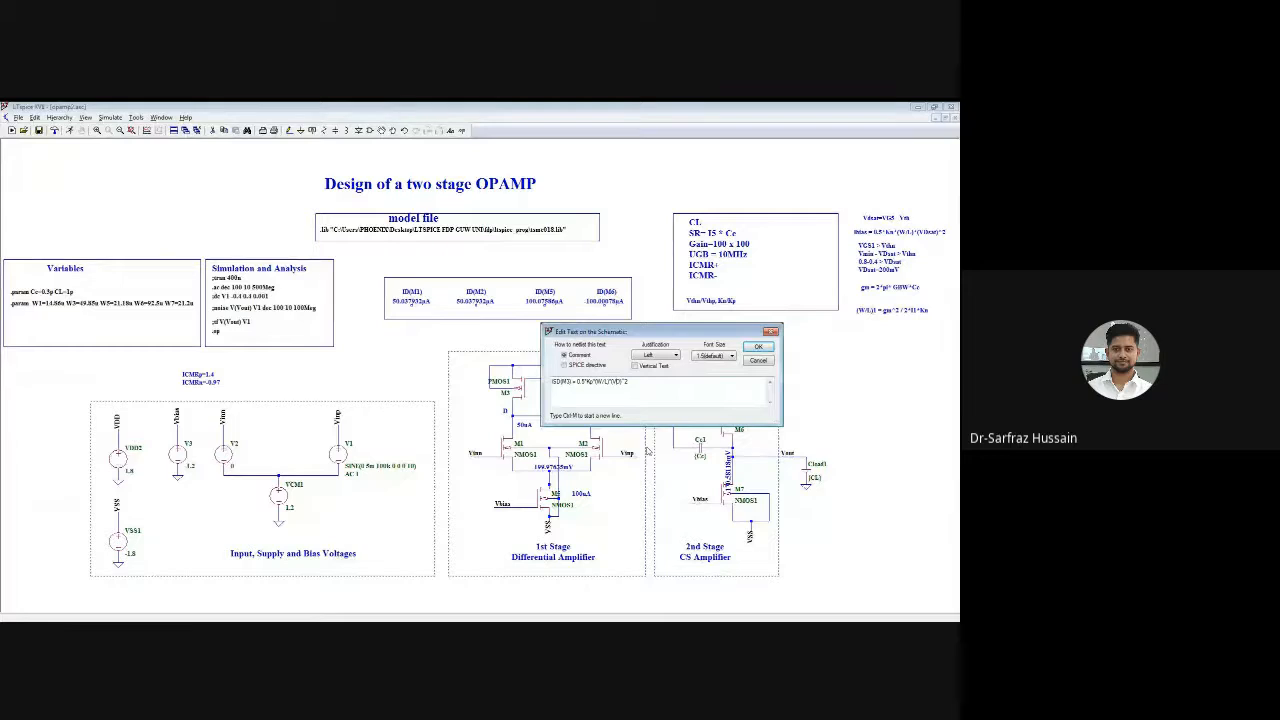
# Complete the squared term as (VDD - VD), add the line "VD = Vinmax - Vthn", and place the comment below the (W/L)1 equation
pyautogui.write('D-D')
pyautogui.write('- ')
pyautogui.write('VD')
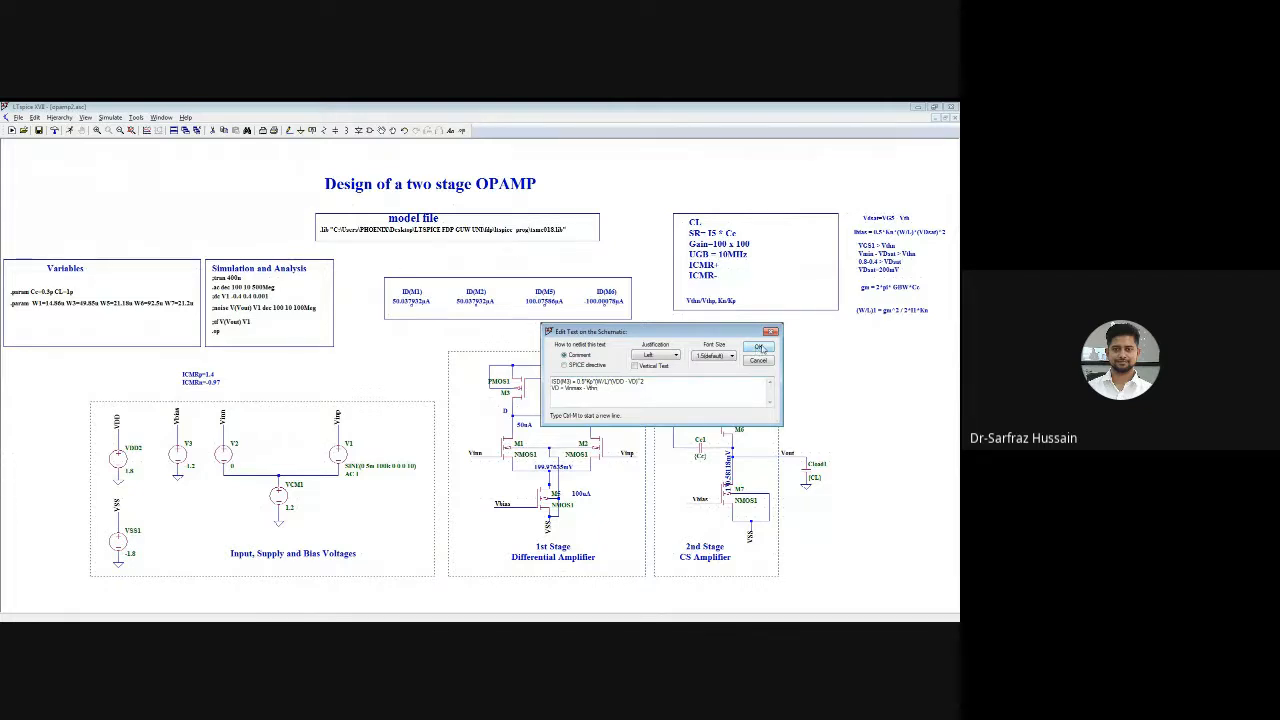
pyautogui.click(761, 348)
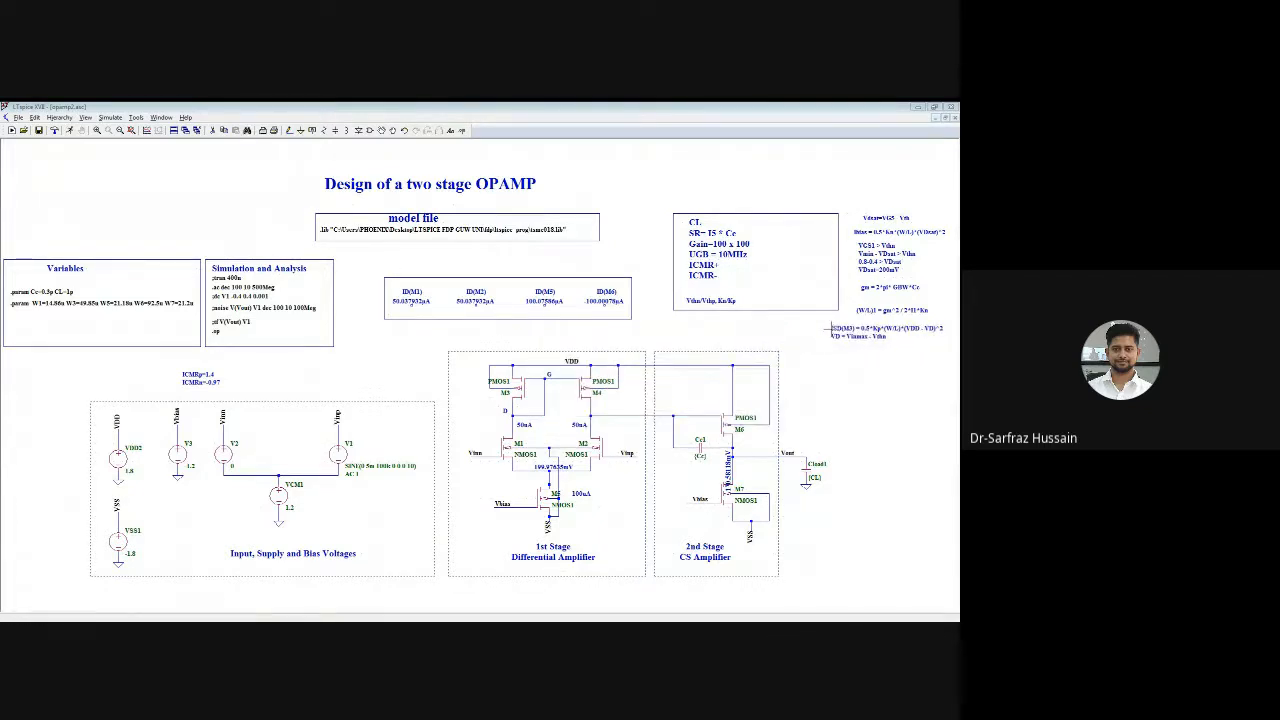
pyautogui.click(830, 328)
# Examine the properties of capacitor Cc1 and the length and width parameters of transistors M3, M1, M6 and M7
pyautogui.rightClick(706, 452)
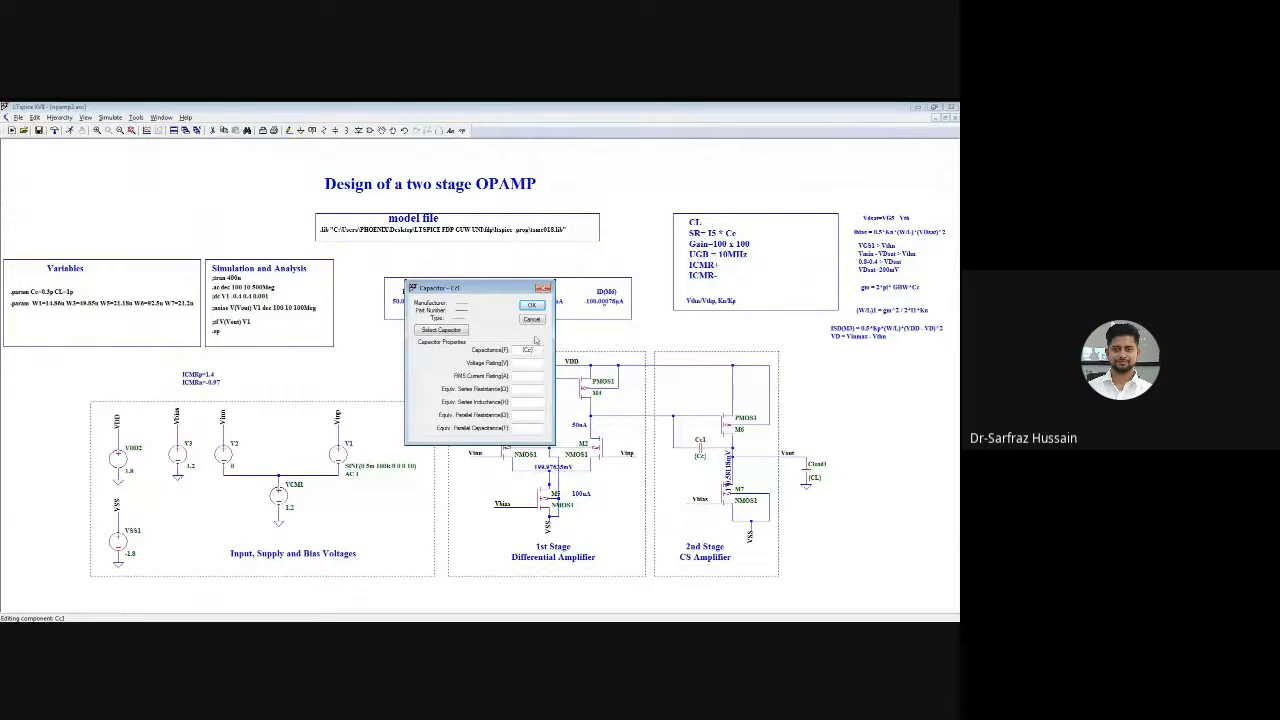
pyautogui.click(545, 287)
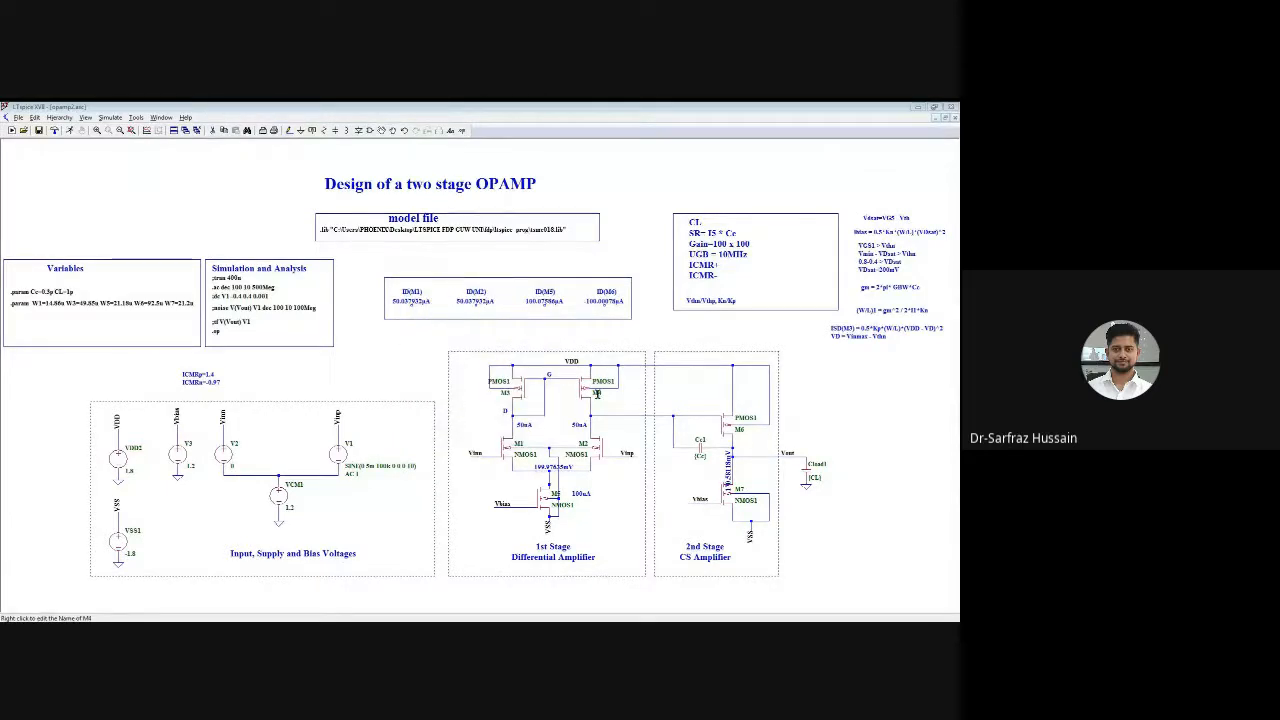
pyautogui.rightClick(527, 391)
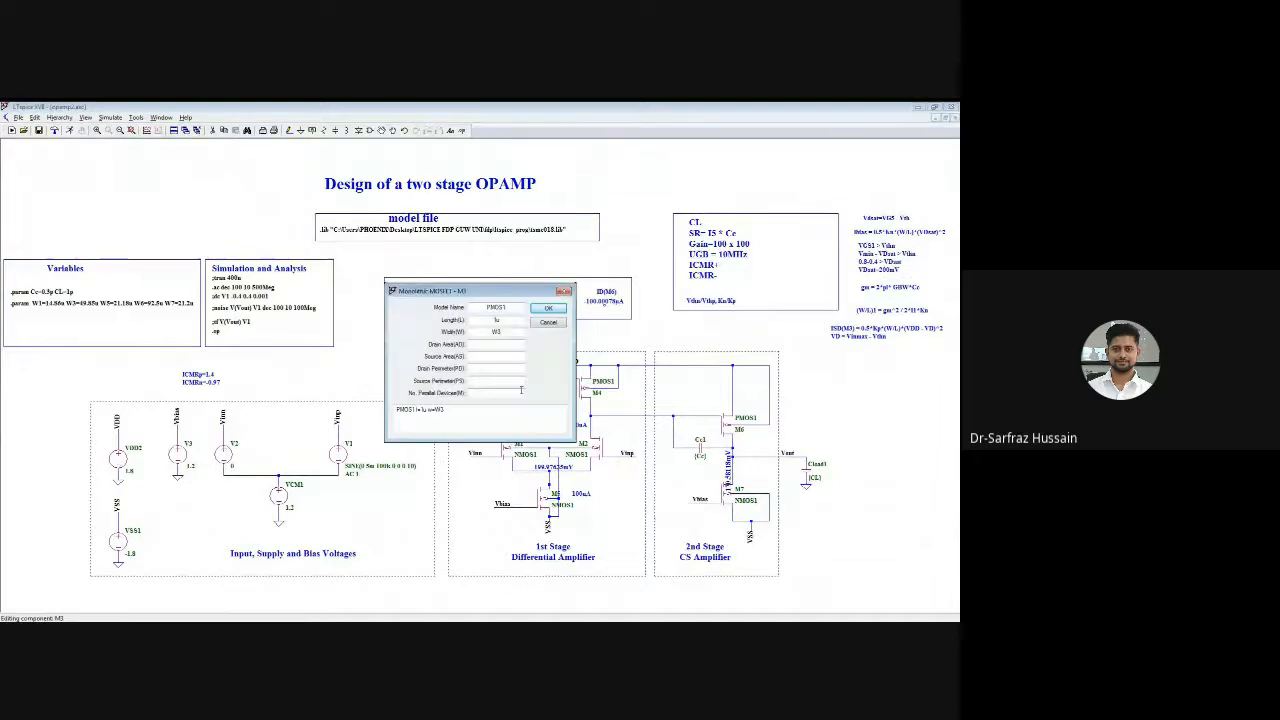
pyautogui.doubleClick(498, 331)
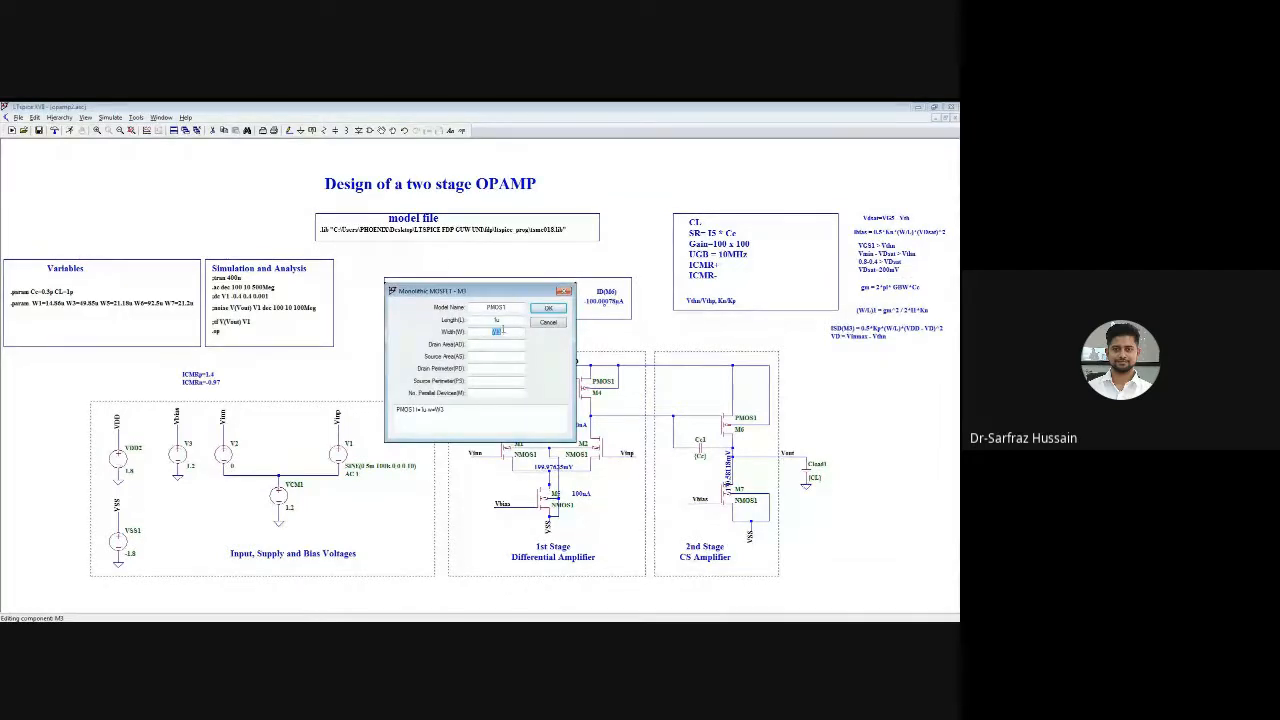
pyautogui.click(541, 323)
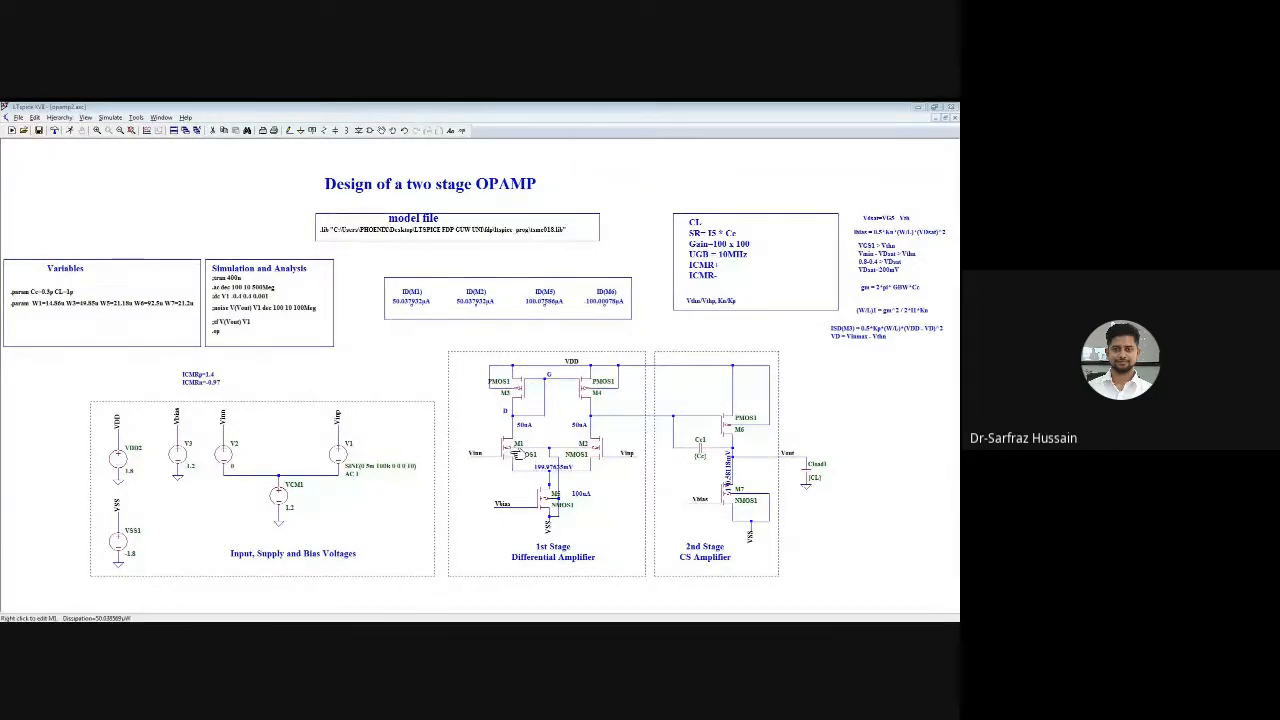
pyautogui.rightClick(515, 456)
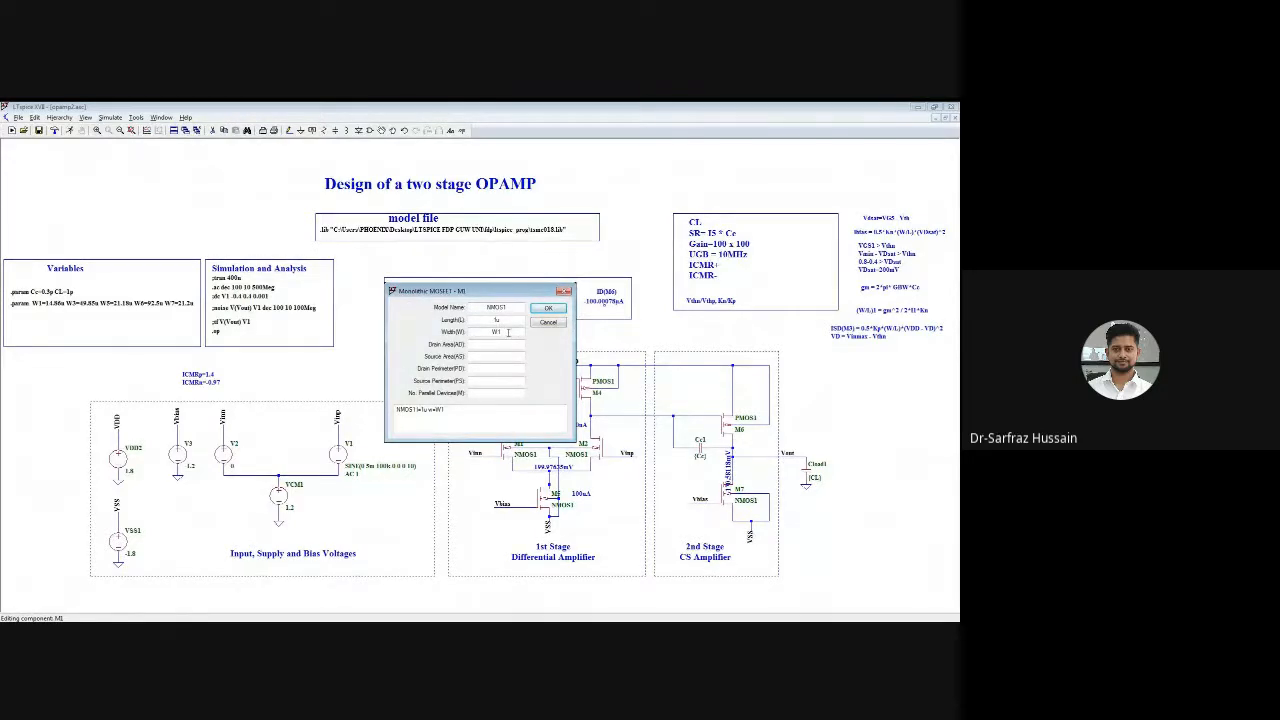
pyautogui.click(547, 310)
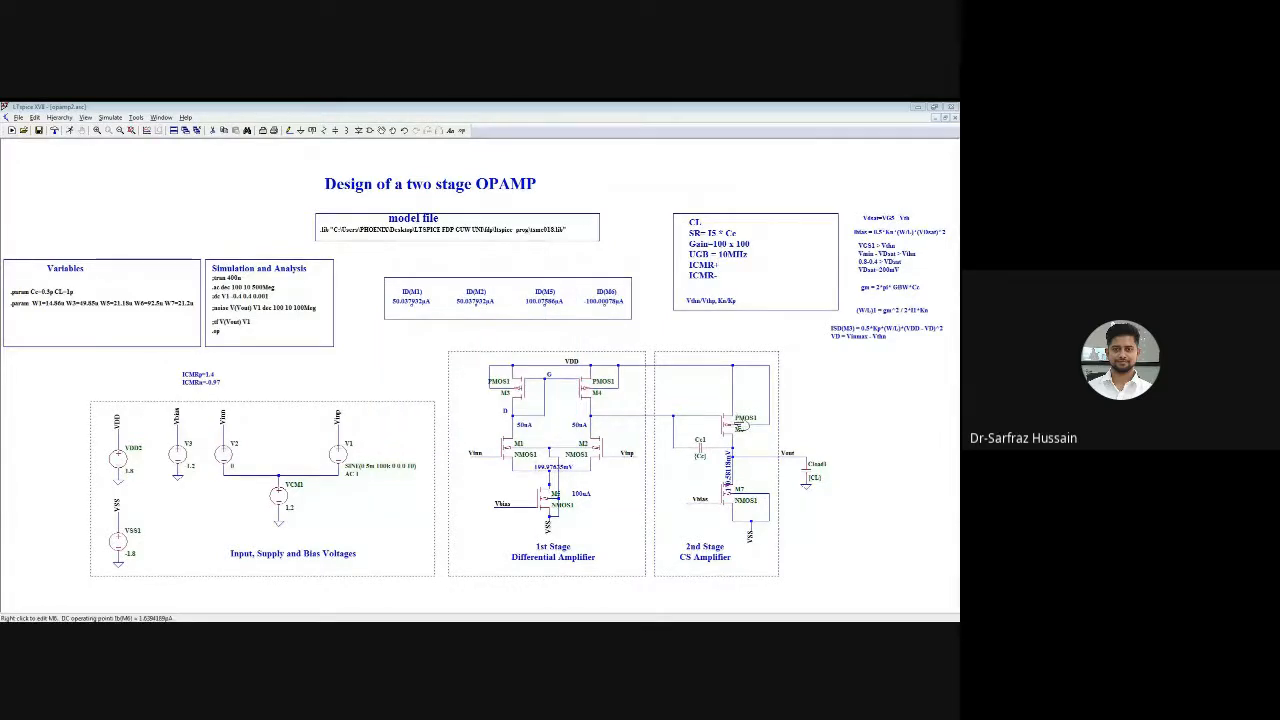
pyautogui.rightClick(741, 427)
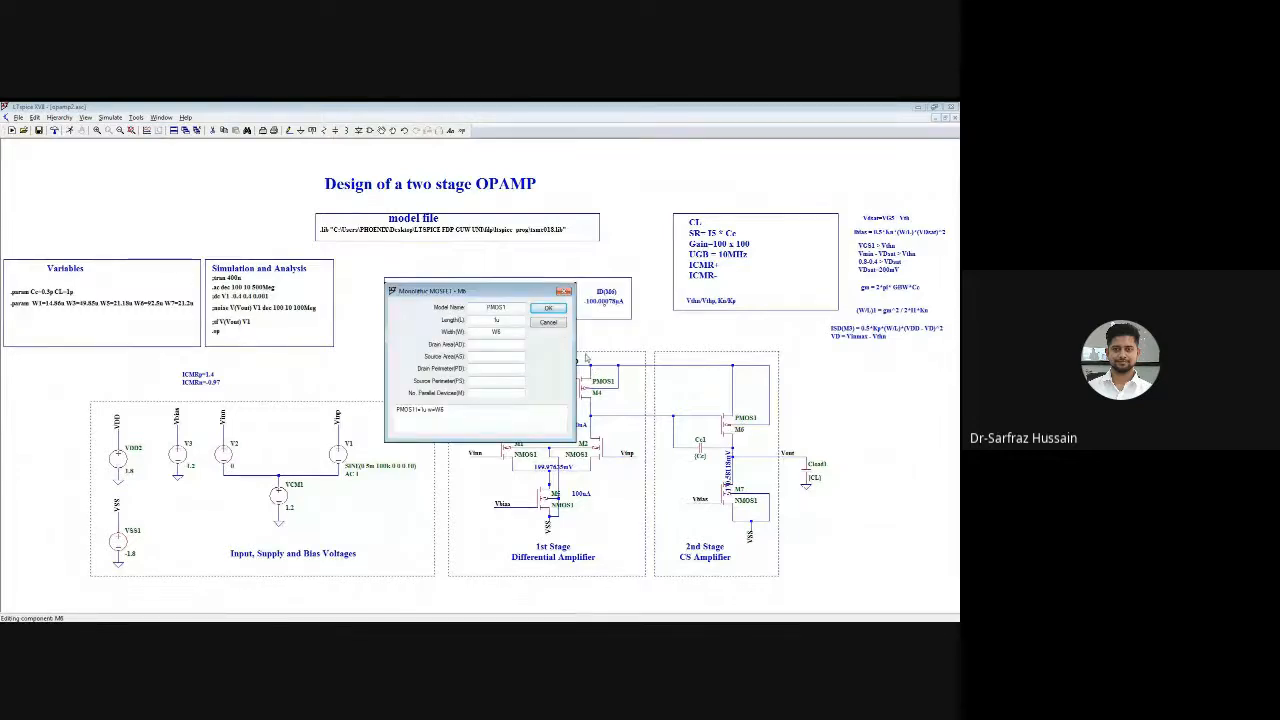
pyautogui.click(548, 323)
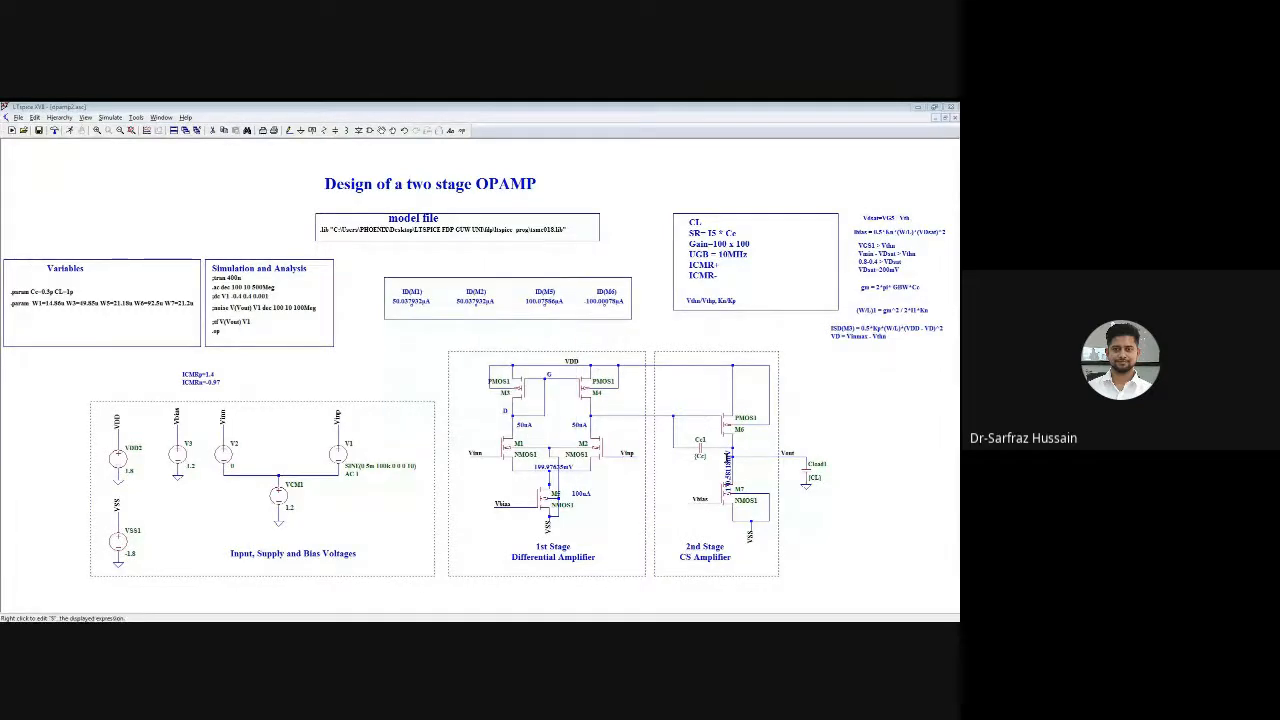
pyautogui.rightClick(737, 495)
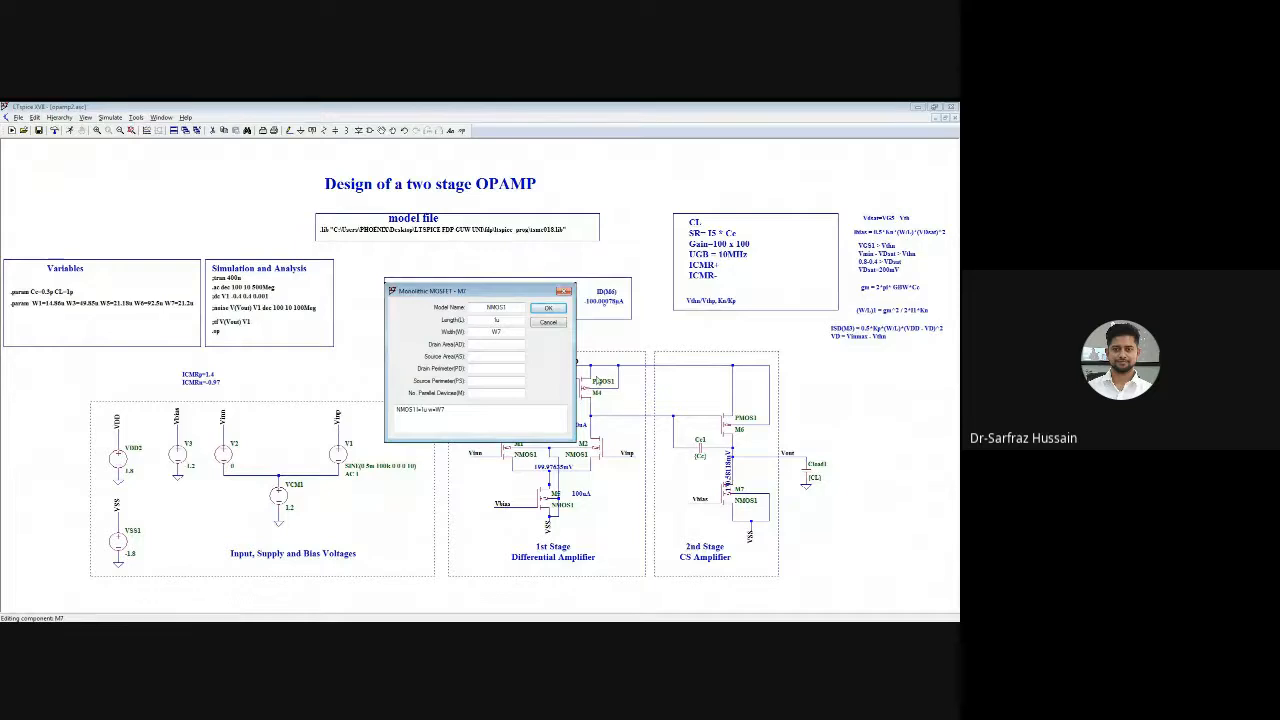
pyautogui.click(548, 323)
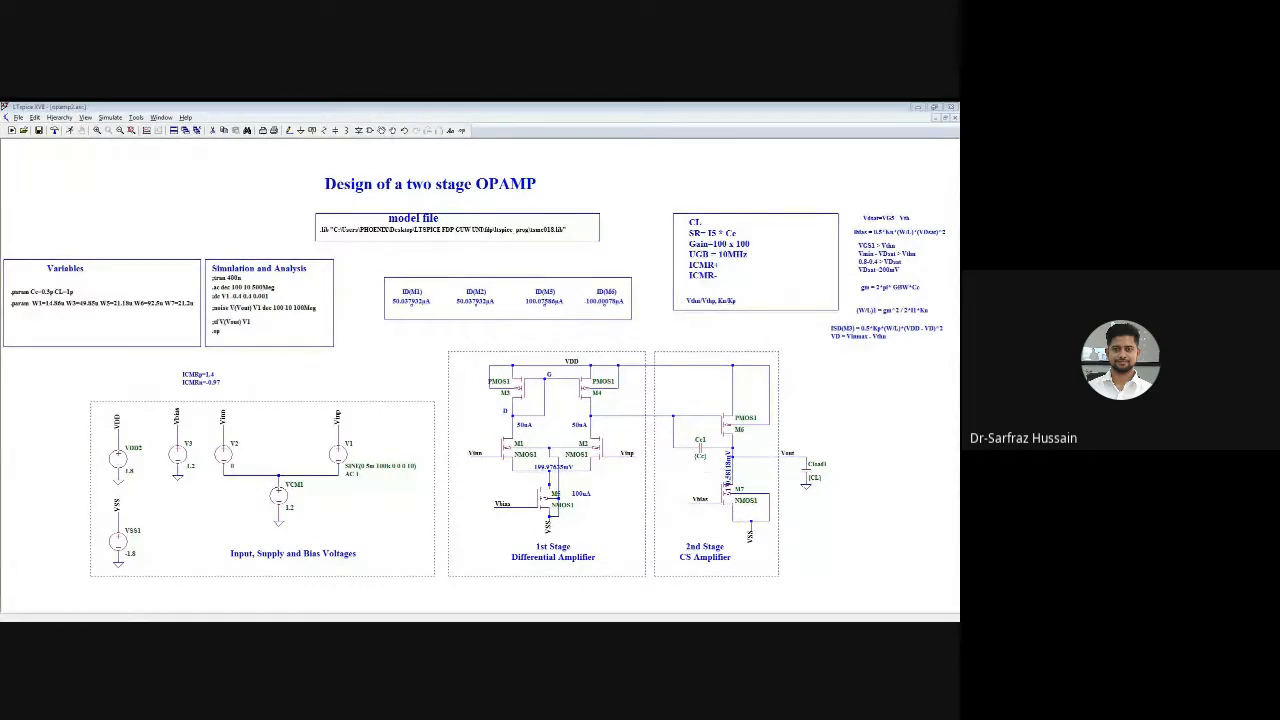
# Add the comment "100uA" just above transistor M7 in the second stage
pyautogui.rightClick(791, 504)
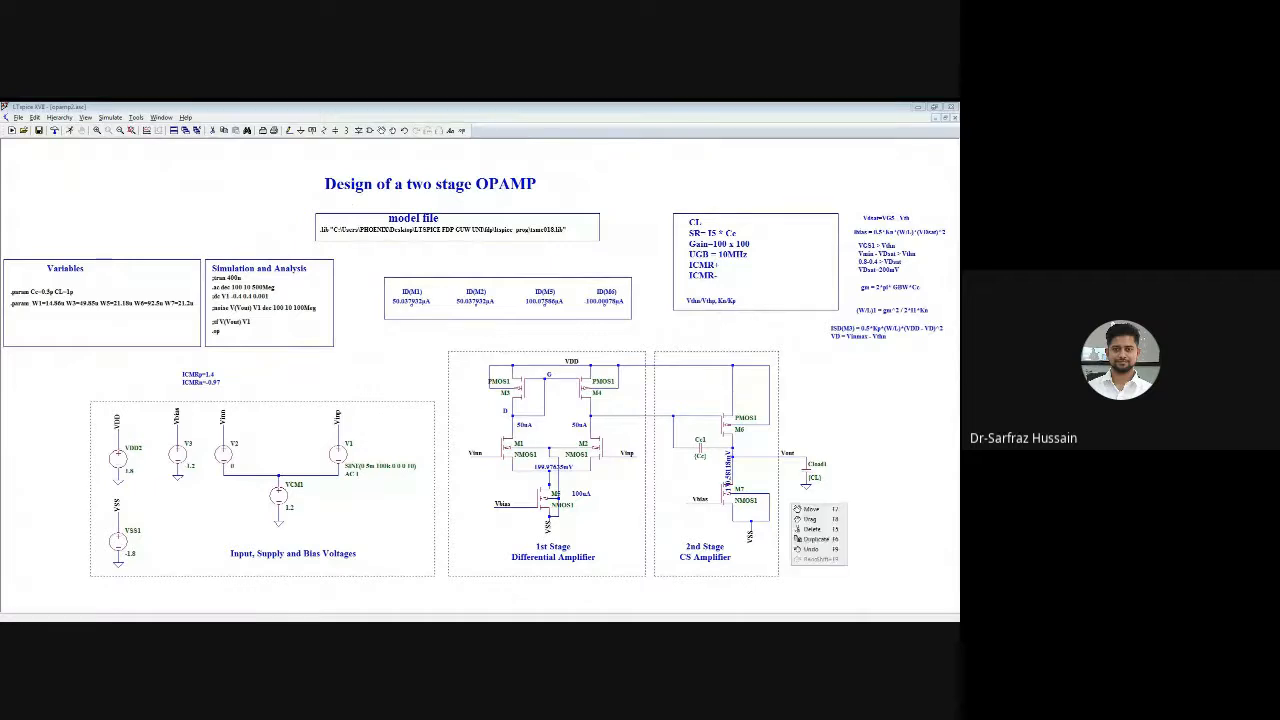
pyautogui.moveTo(762, 519)
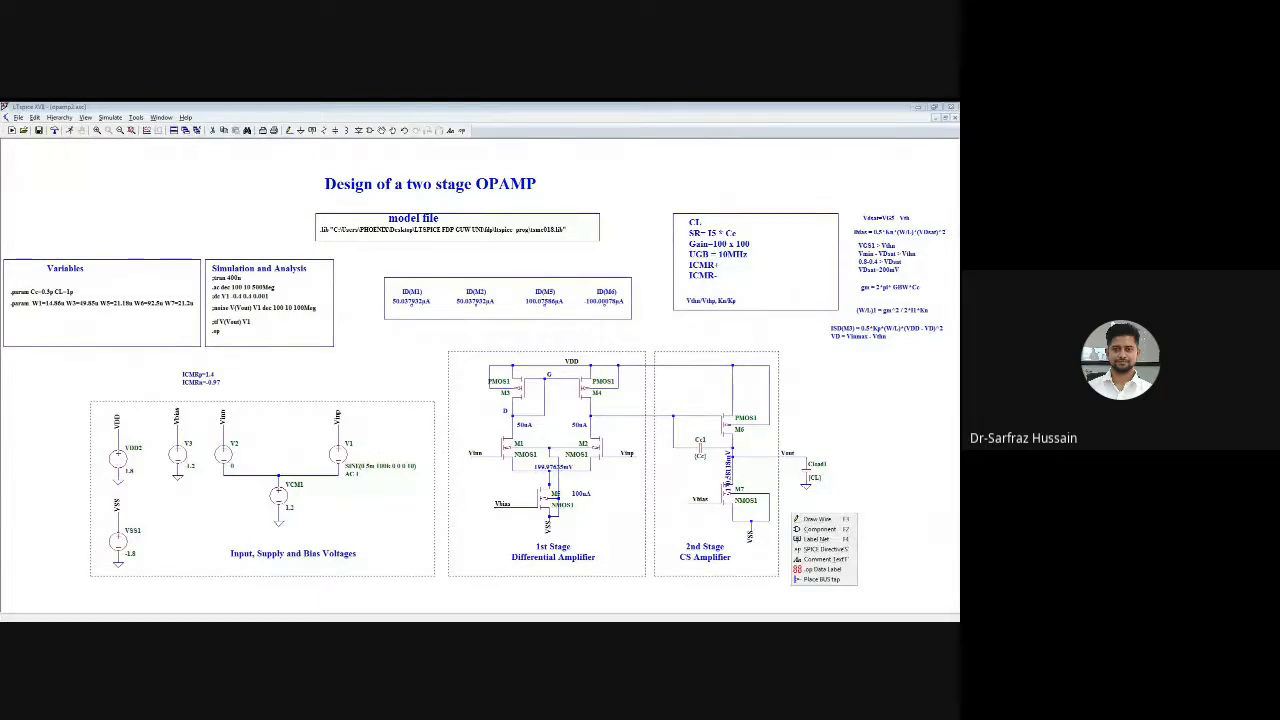
pyautogui.click(824, 559)
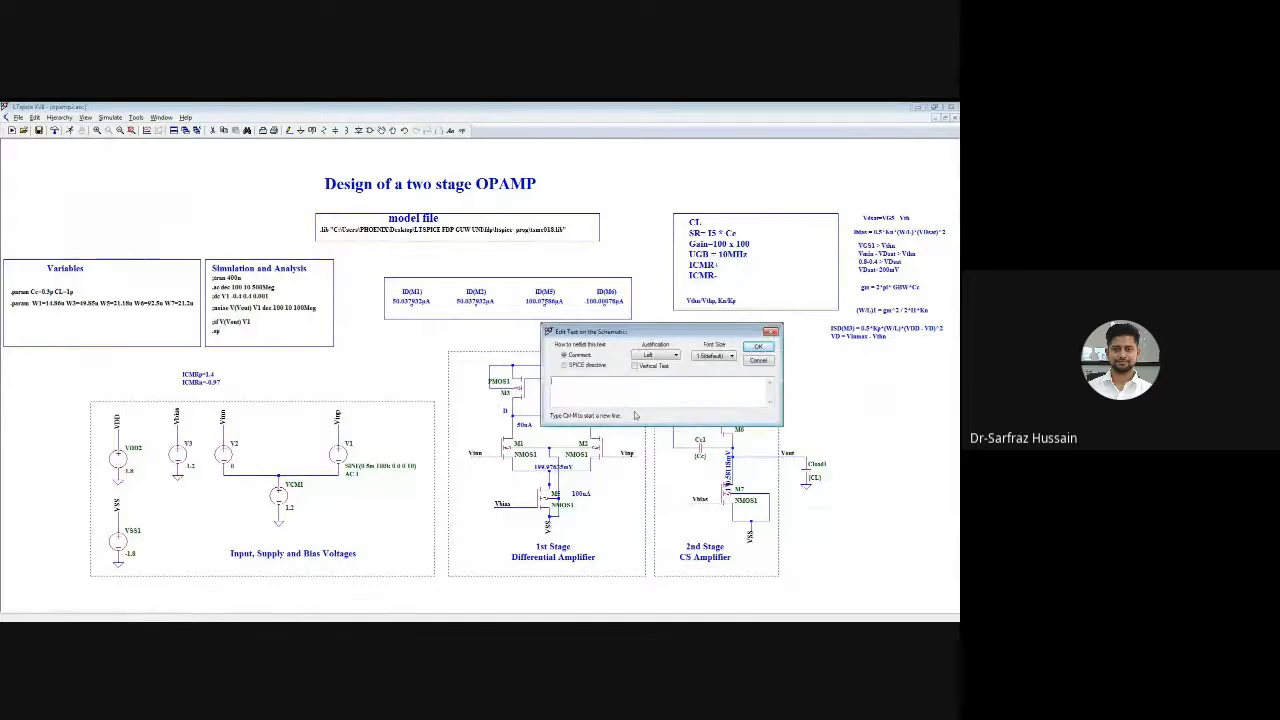
pyautogui.write('100uA')
pyautogui.click(758, 346)
pyautogui.click(741, 477)
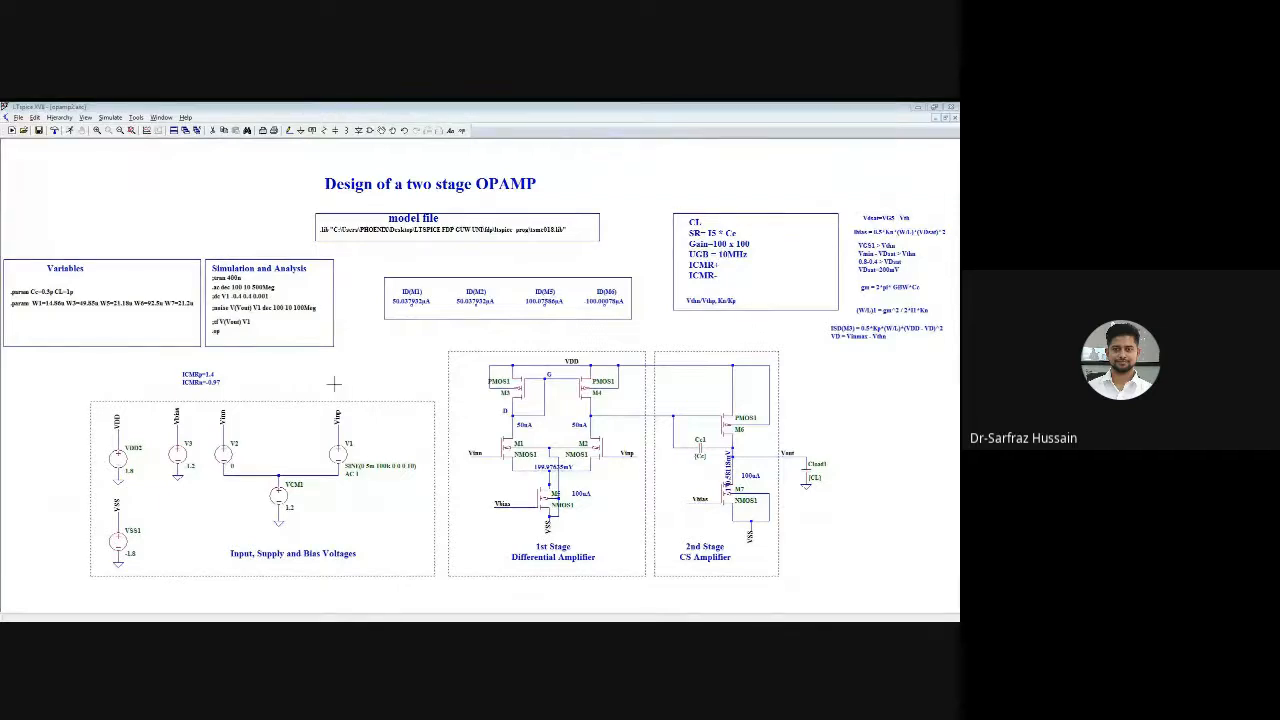
# Delete the old comment with the ICMRp and ICMRn values above the input and bias voltages block
pyautogui.rightClick(201, 372)
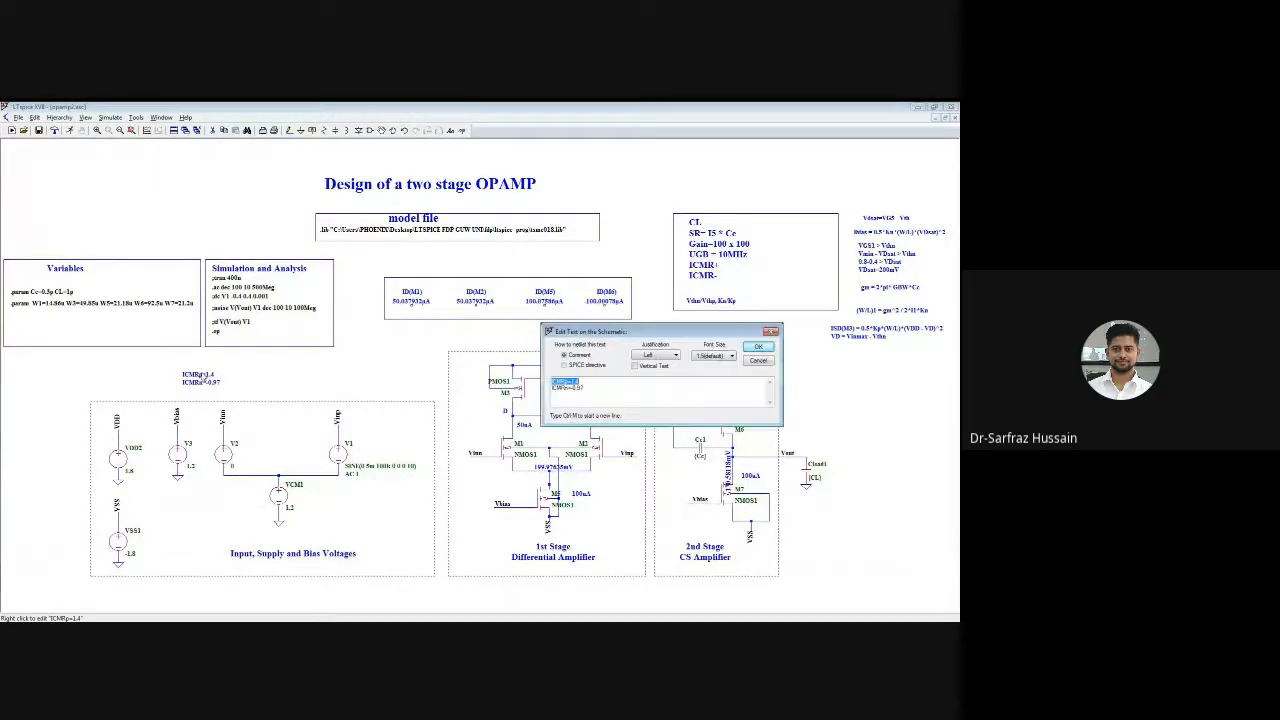
pyautogui.click(752, 360)
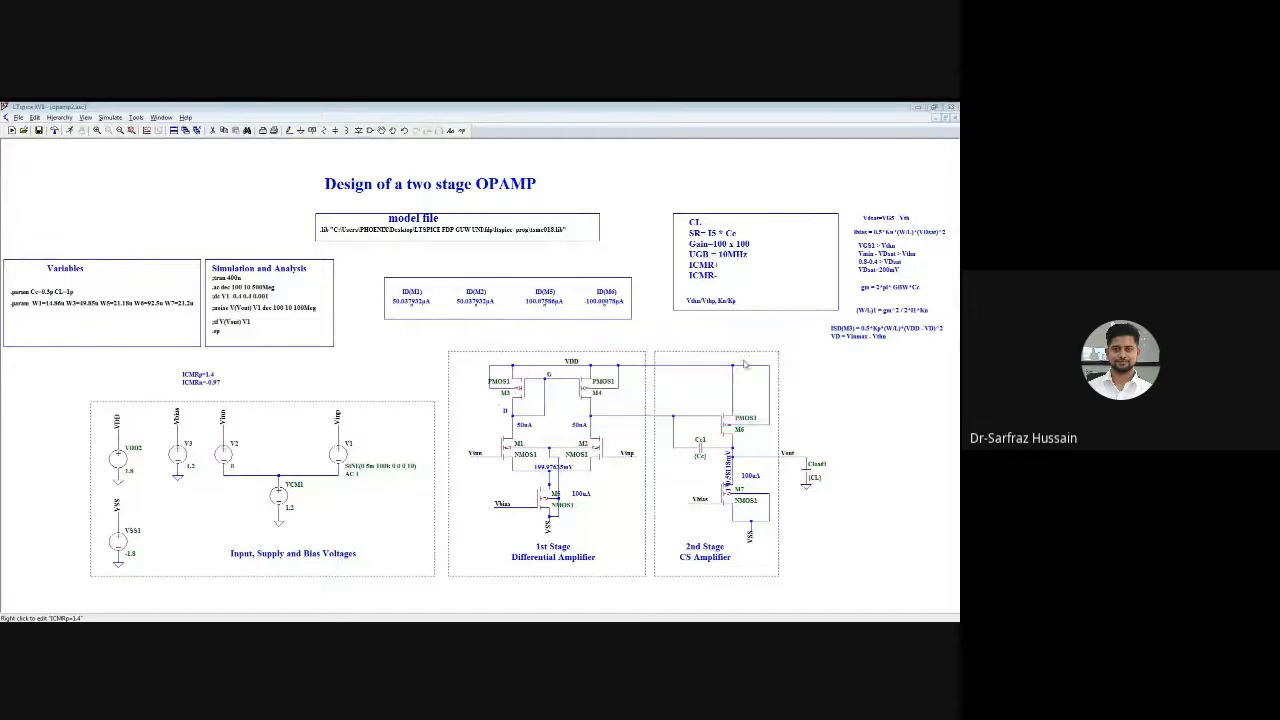
pyautogui.click(213, 131)
pyautogui.click(196, 378)
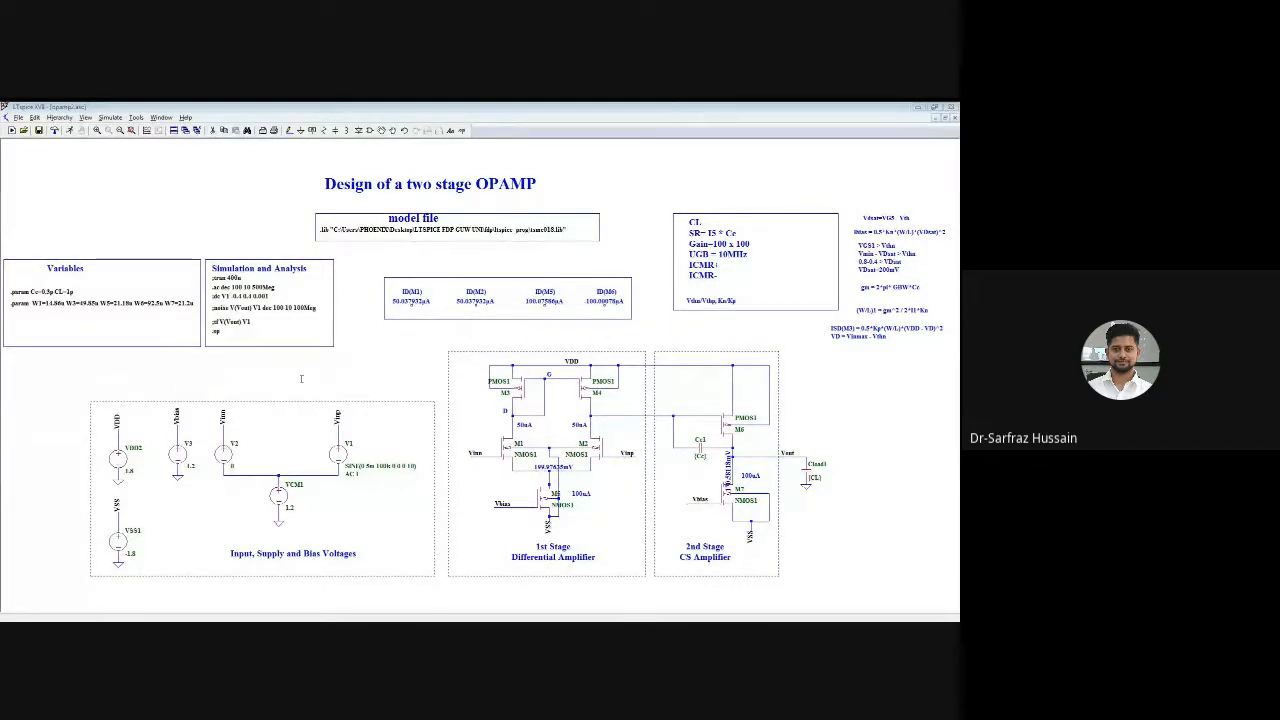
# Complete the specifications comment with ICMR+ = 1.6 and ICMR- = 0.8
pyautogui.rightClick(716, 263)
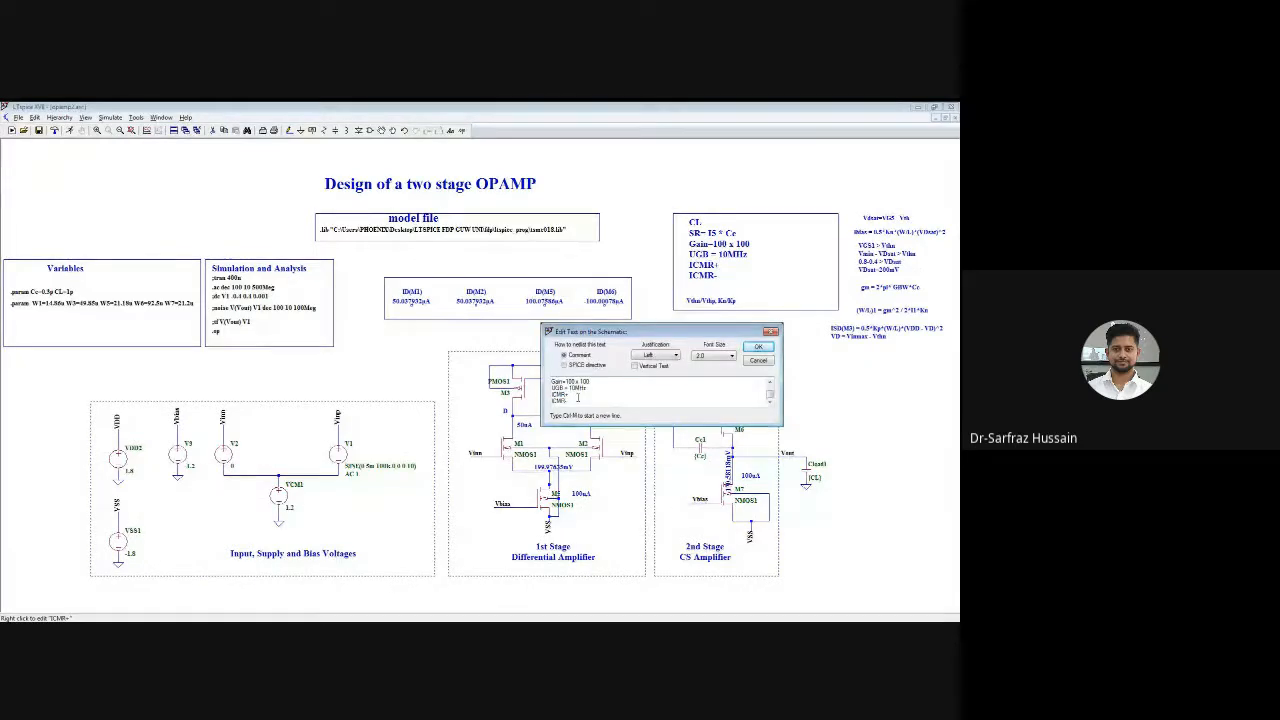
pyautogui.click(578, 397)
pyautogui.write('= 1.6')
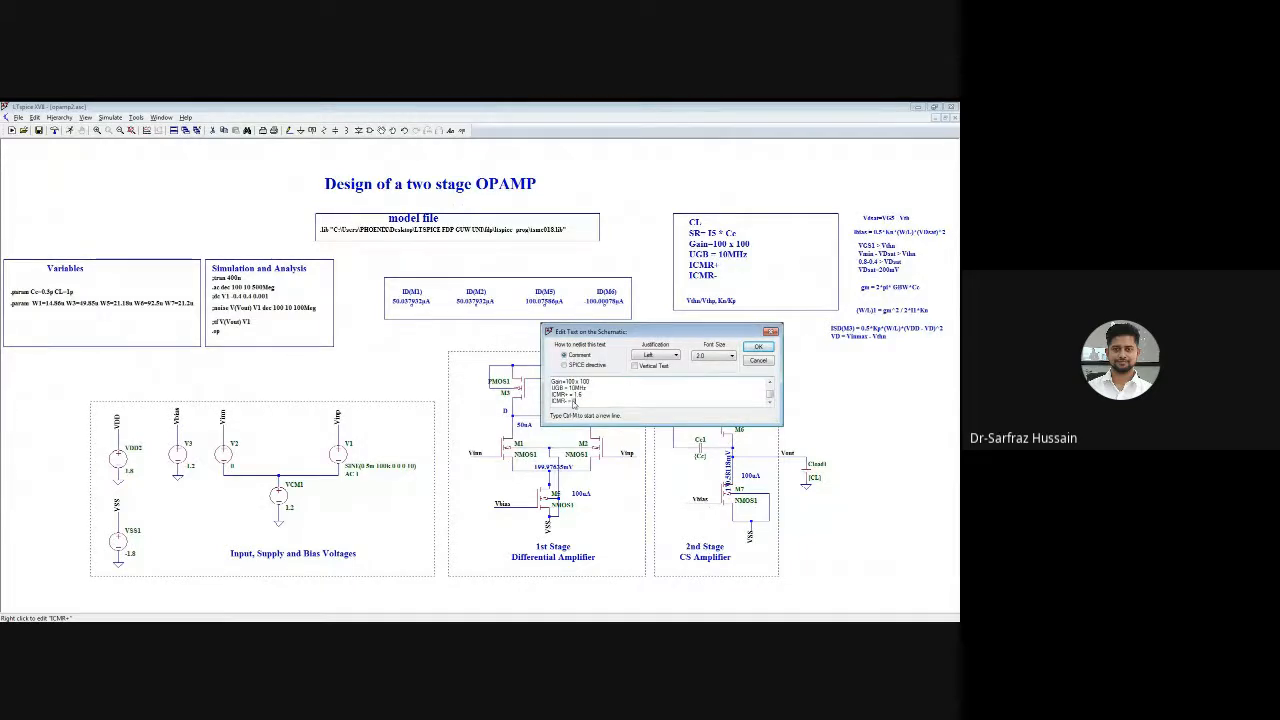
pyautogui.click(759, 347)
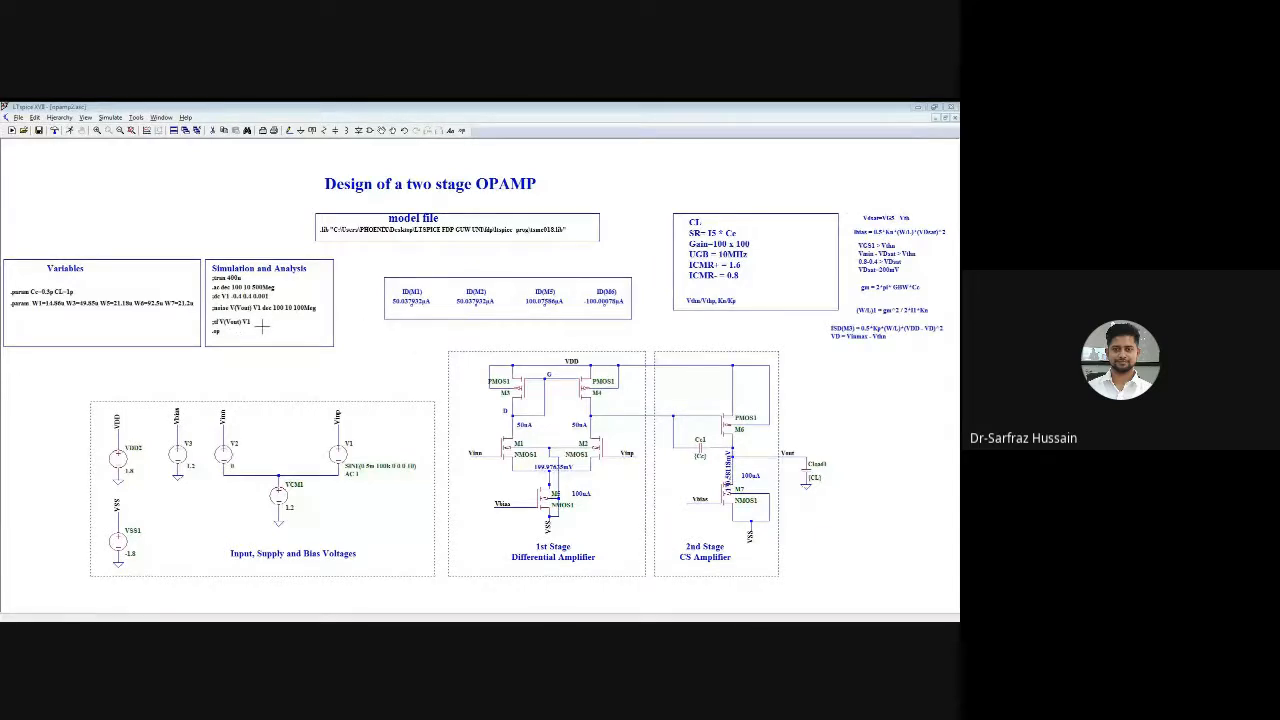
# Activate the commented-out transient directive so that it reads .tran 400n
pyautogui.rightClick(215, 278)
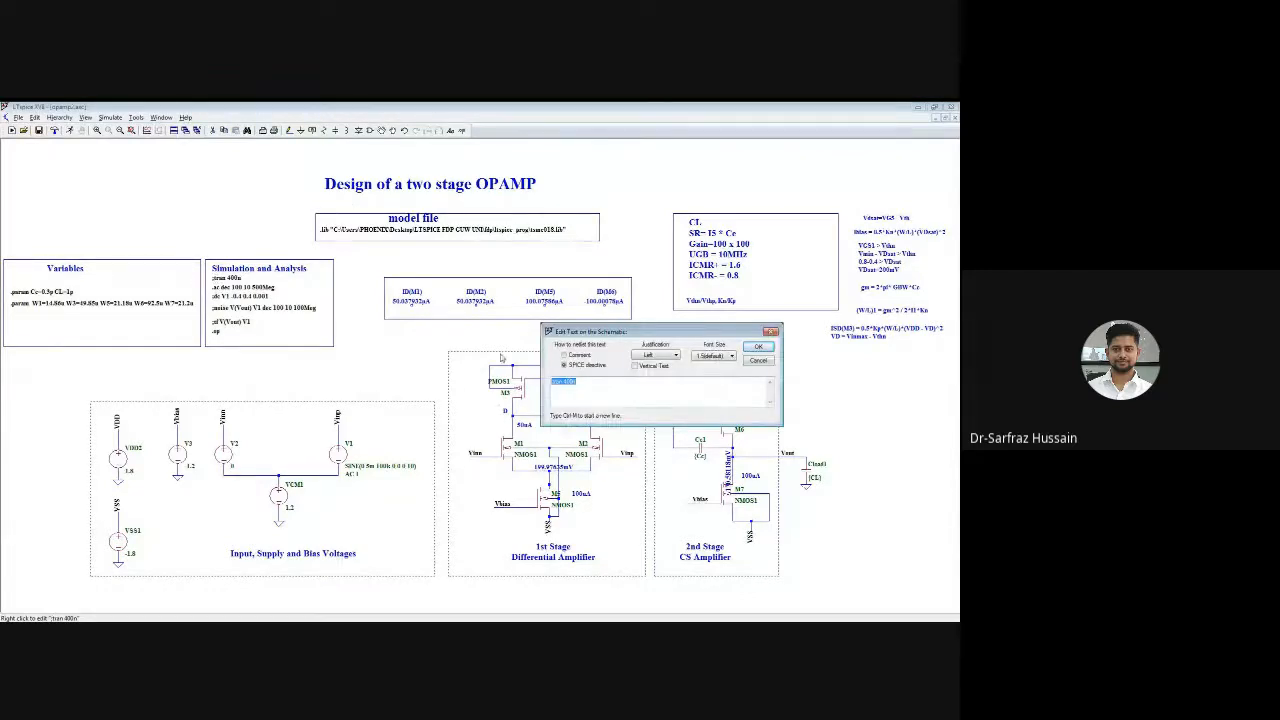
pyautogui.click(553, 382)
pyautogui.click(758, 347)
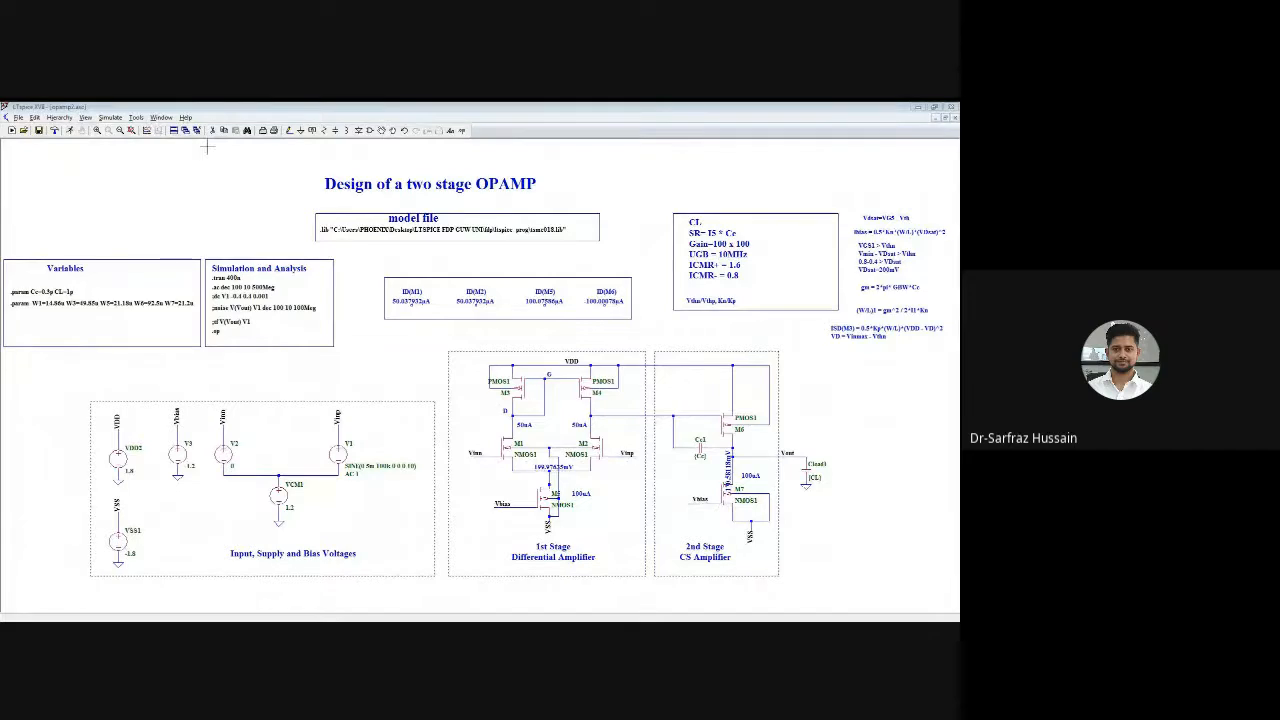
# Run the transient analysis and view the V(vinn) and V(vinp) waveforms
pyautogui.click(69, 131)
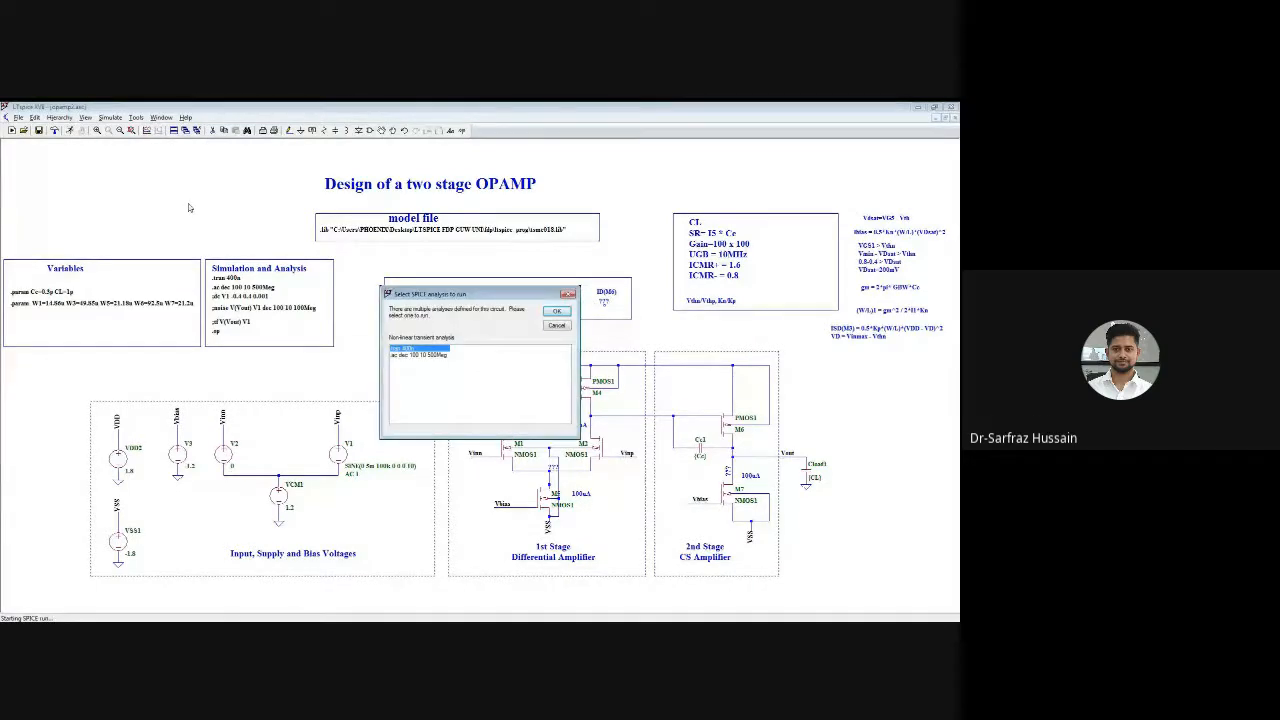
pyautogui.click(557, 311)
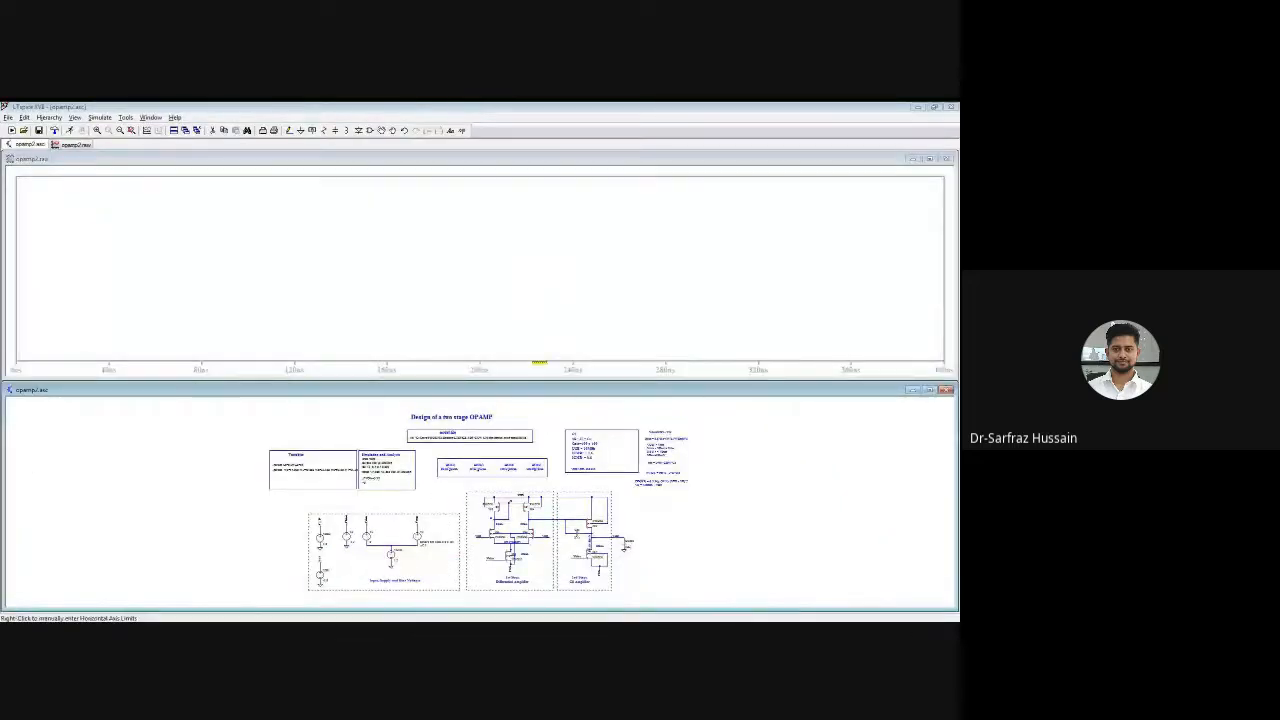
pyautogui.doubleClick(573, 391)
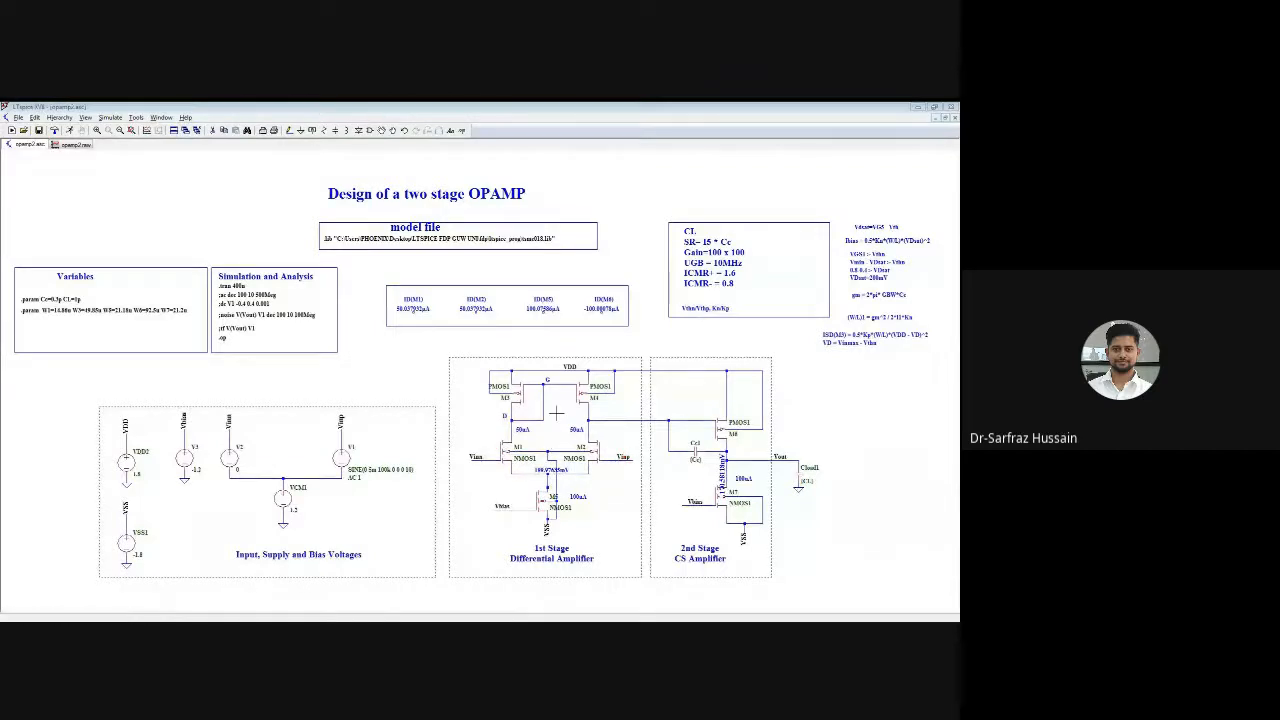
pyautogui.click(68, 146)
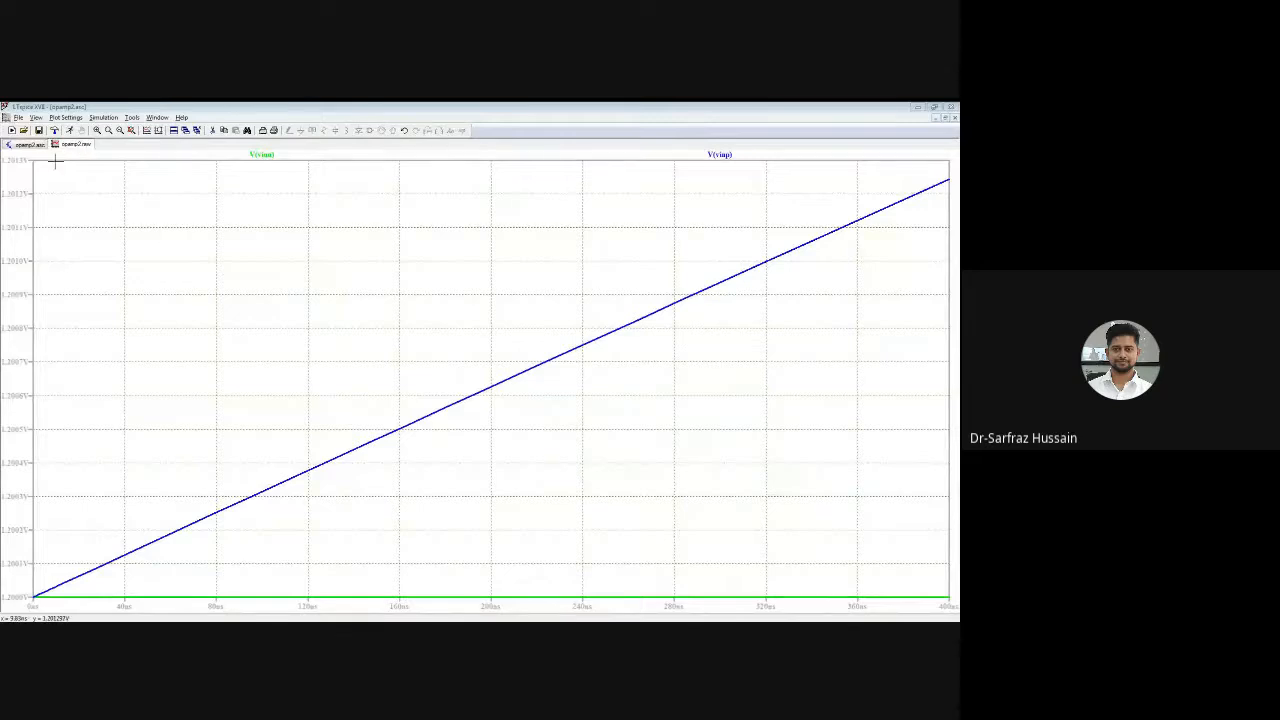
# Change source V1 to a PULSE function with an initial voltage of -0.4 V, an on voltage of 0.4 V and a 100p delay
pyautogui.click(28, 145)
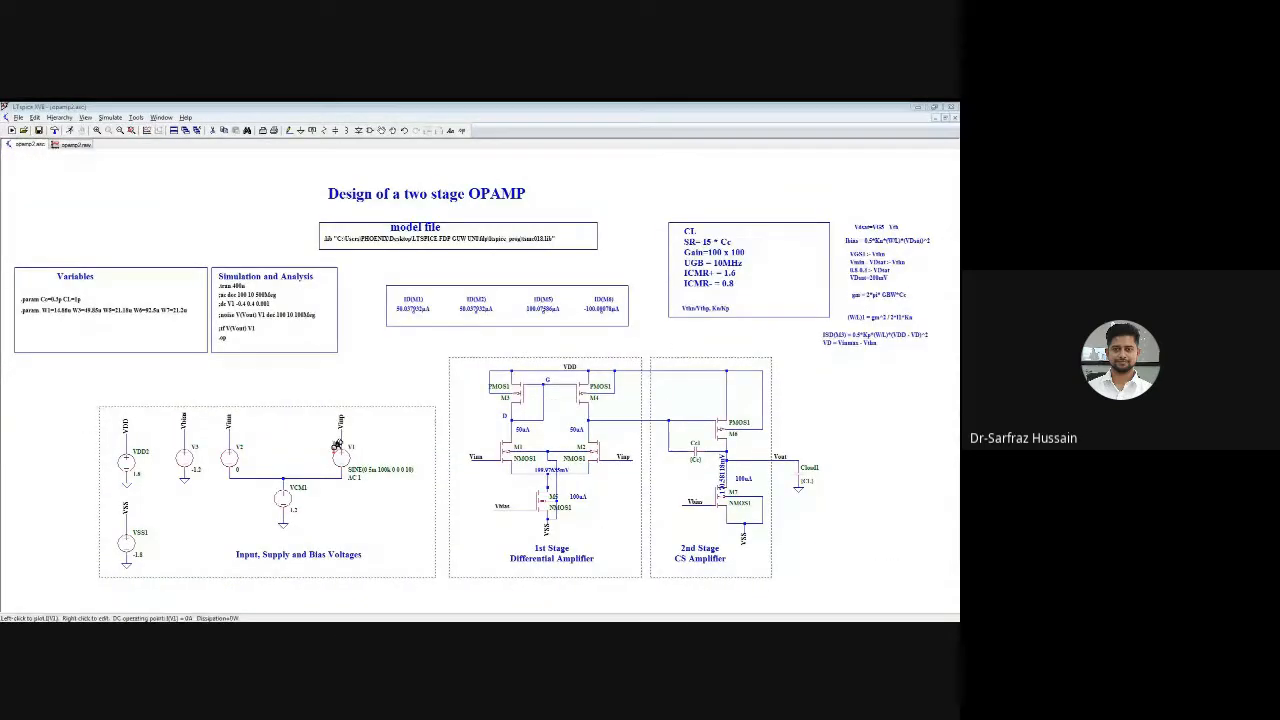
pyautogui.rightClick(347, 459)
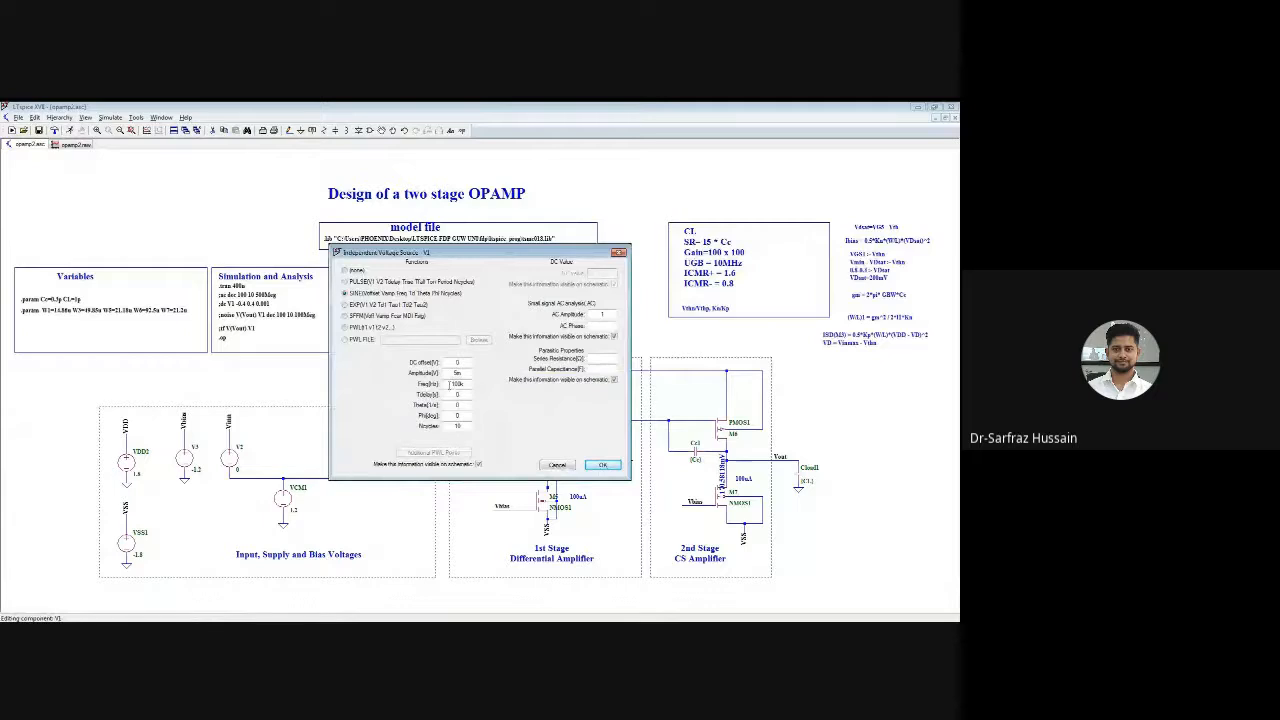
pyautogui.click(363, 282)
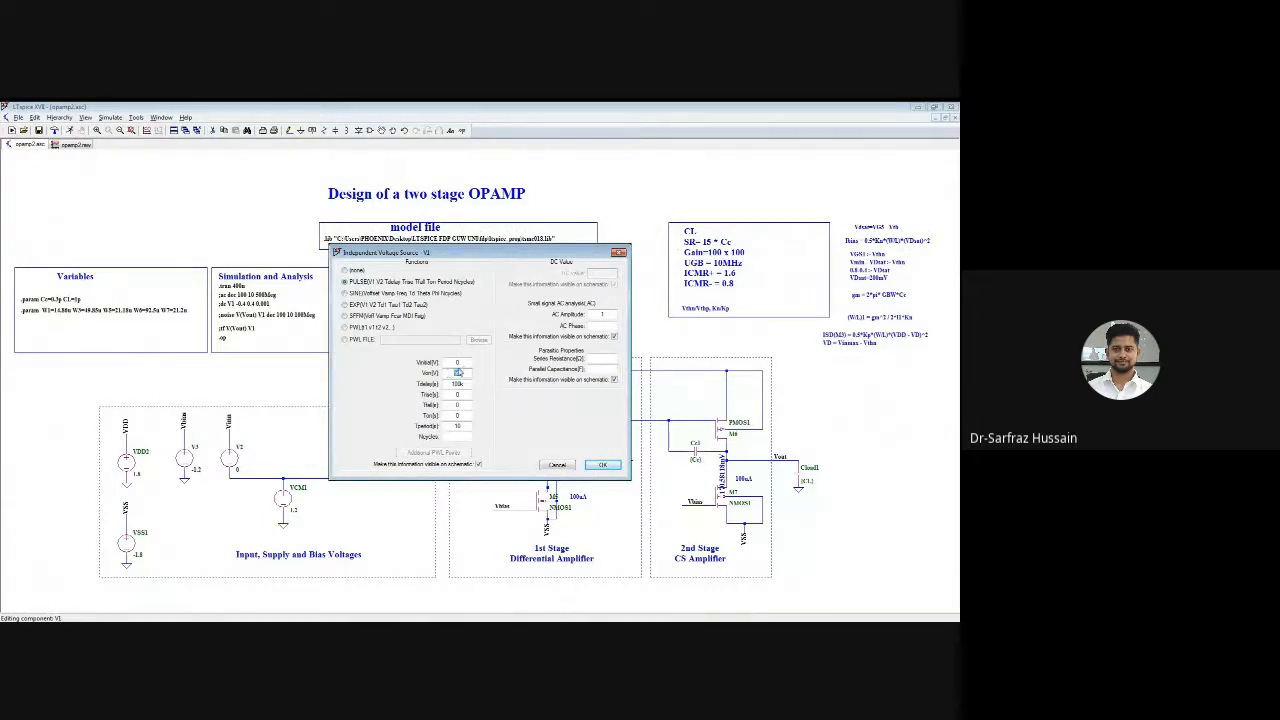
pyautogui.doubleClick(459, 363)
pyautogui.write('.5')
pyautogui.moveTo(464, 384); pyautogui.dragTo(447, 384)
pyautogui.write('100n')
# Set V1's pulse rise and fall times to 100p, on time to 100n, period to 220n and number of cycles to 4
pyautogui.press('Tab')
pyautogui.write('100p')
pyautogui.press('Tab')
pyautogui.write('1')
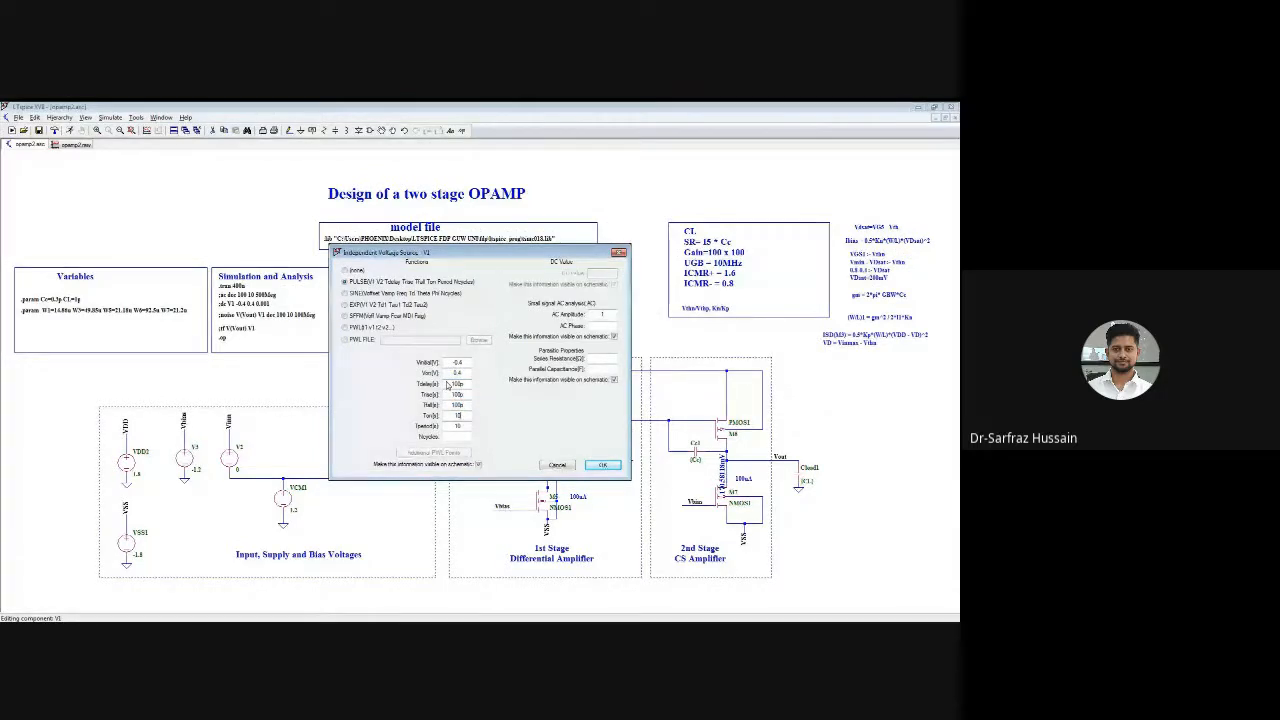
pyautogui.write('00n')
pyautogui.press('Tab')
pyautogui.write('200')
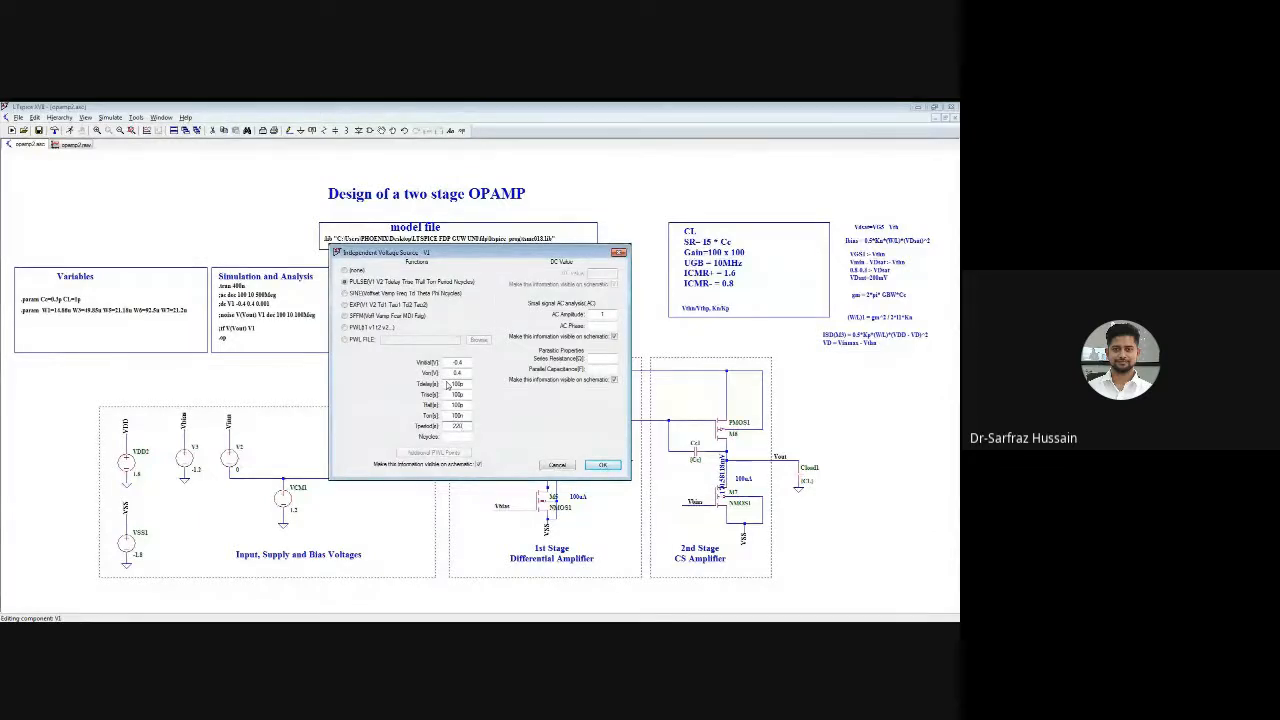
pyautogui.write('n')
pyautogui.press('Tab')
pyautogui.write('4')
pyautogui.click(601, 467)
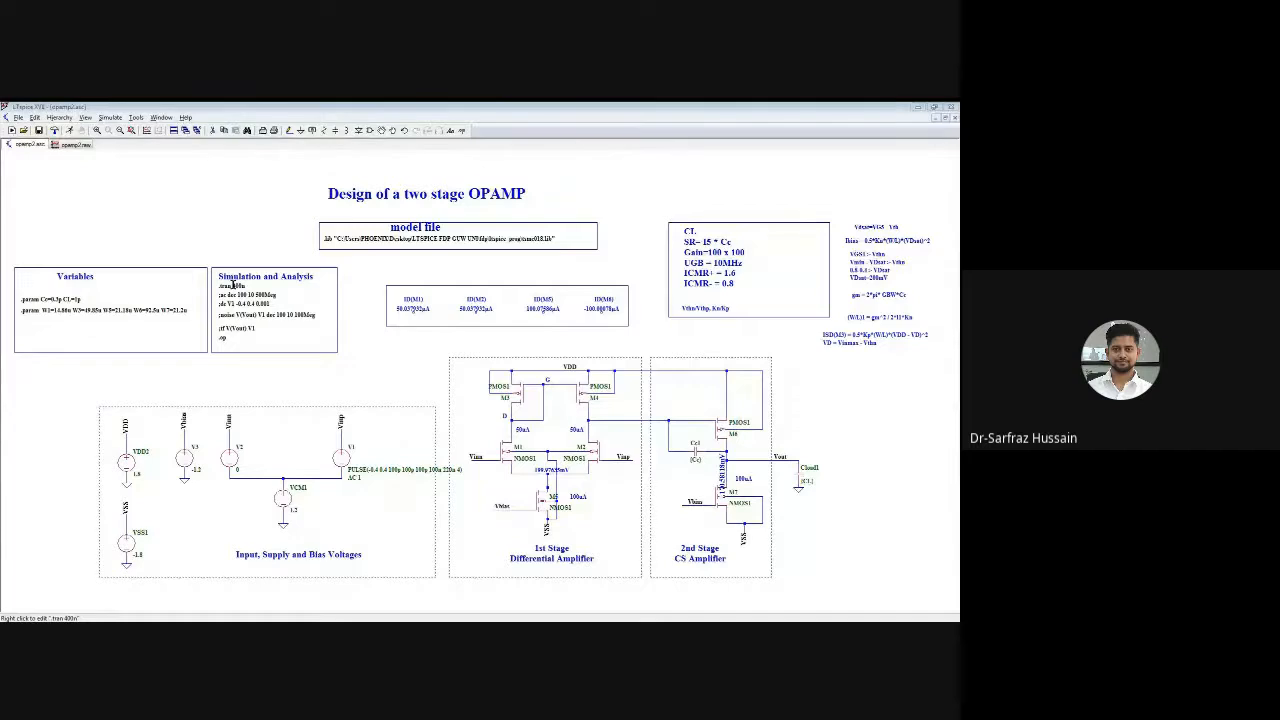
# Rerun the transient simulation and plot V(vout) in an additional pane above the input waveforms
pyautogui.click(69, 131)
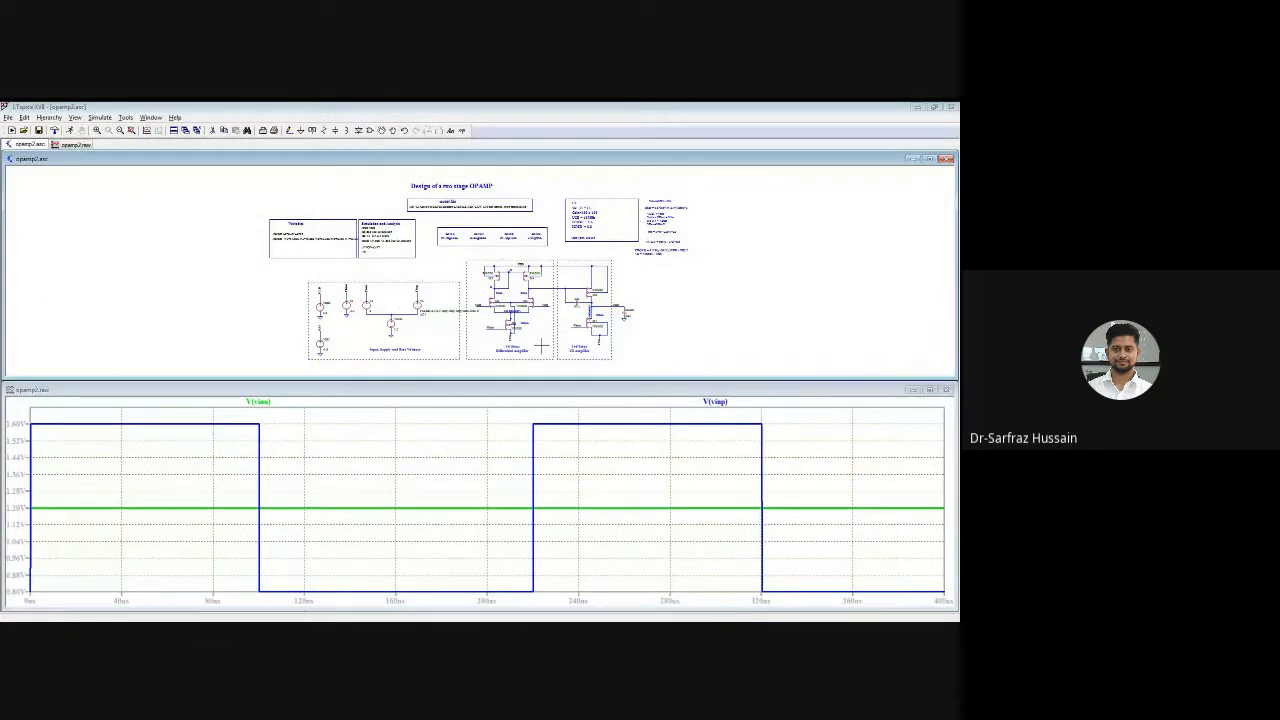
pyautogui.rightClick(468, 443)
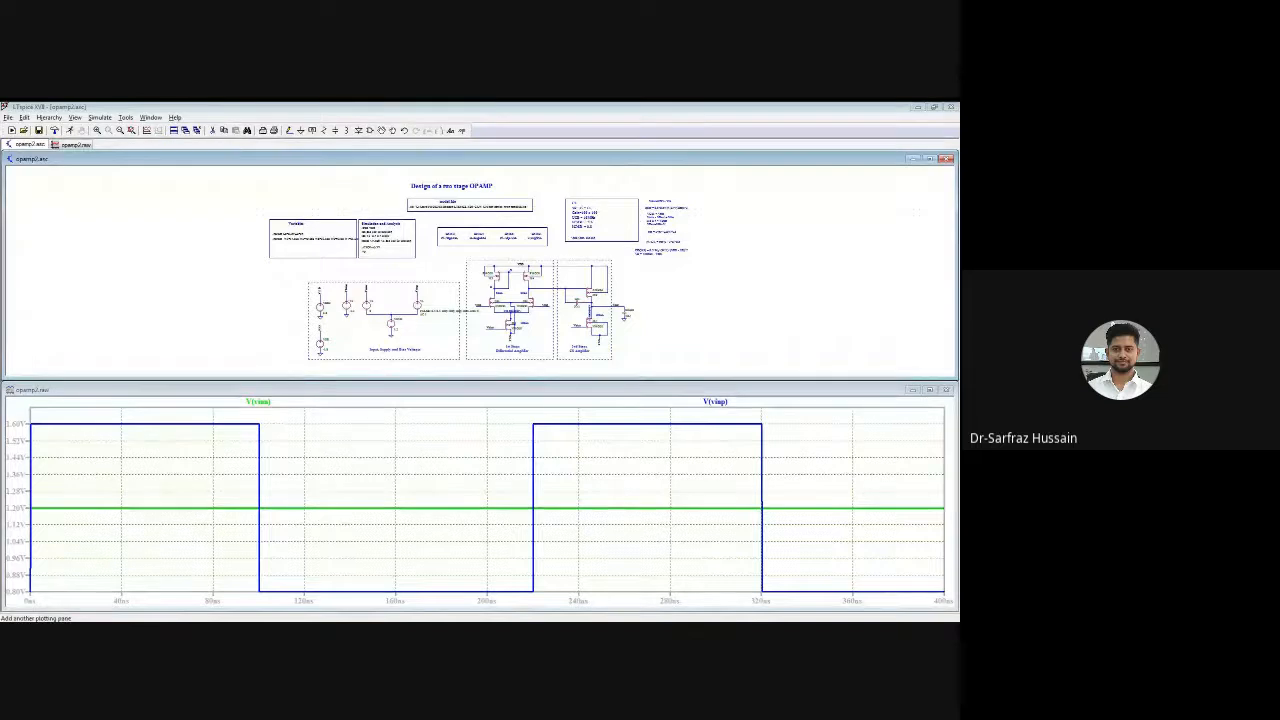
pyautogui.click(500, 487)
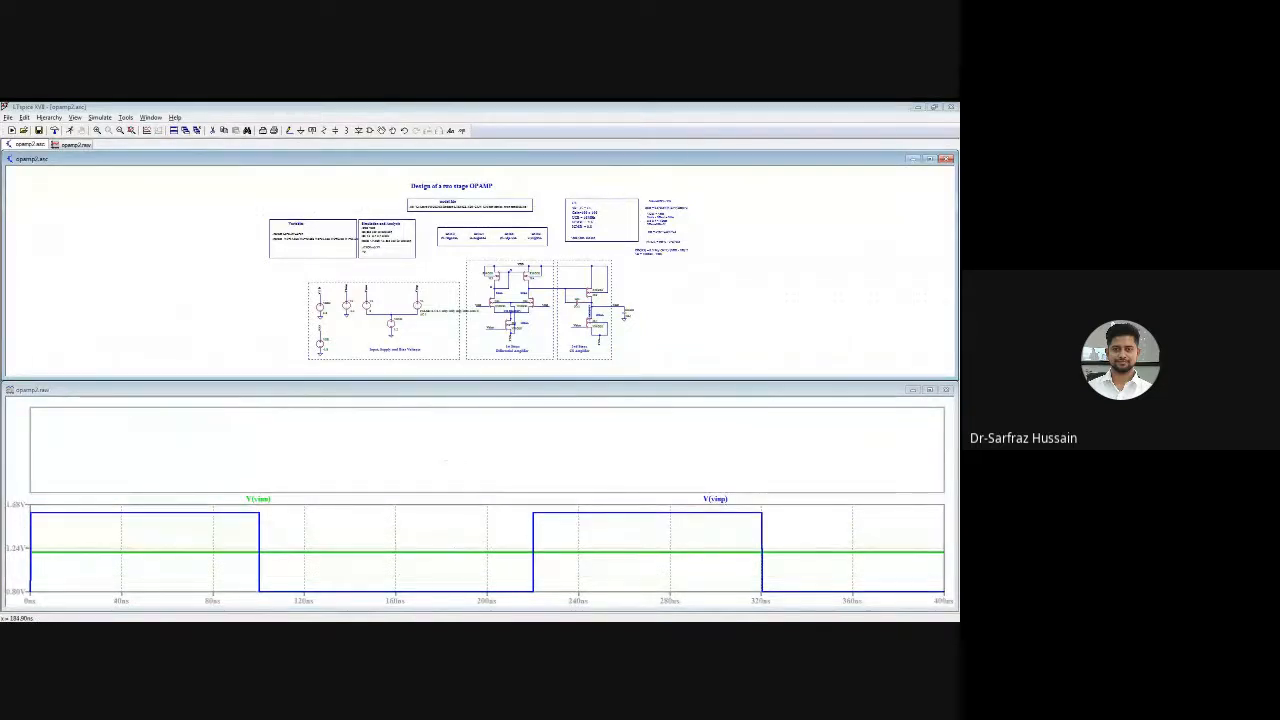
pyautogui.click(474, 502)
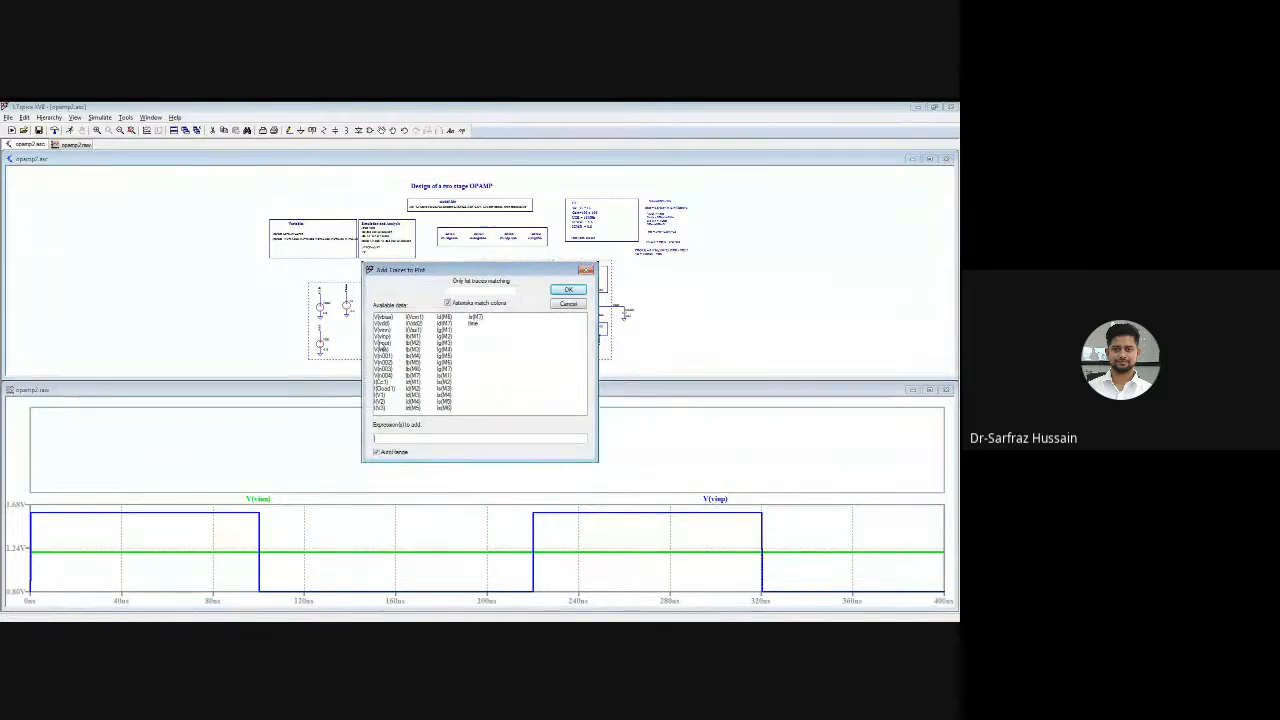
pyautogui.click(384, 342)
pyautogui.click(567, 291)
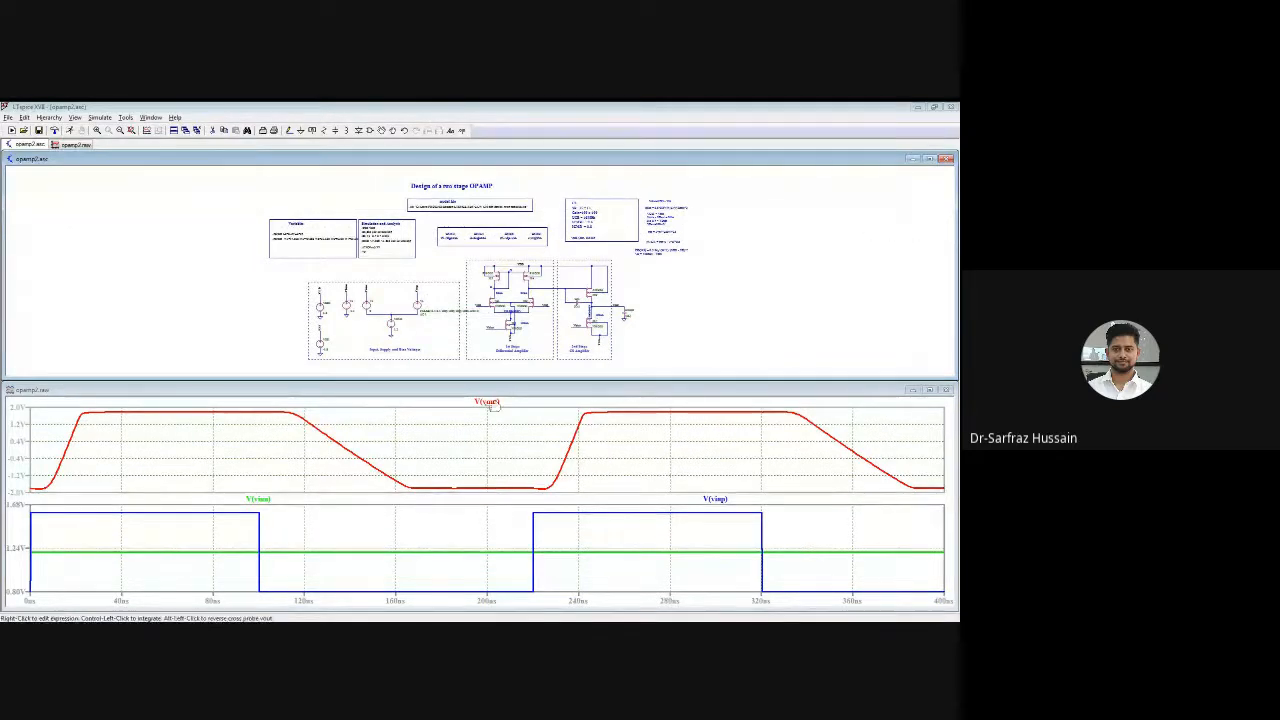
# Measure the V(vout) trace with a cursor at its low level, on its falling edge and at its high level
pyautogui.click(487, 401)
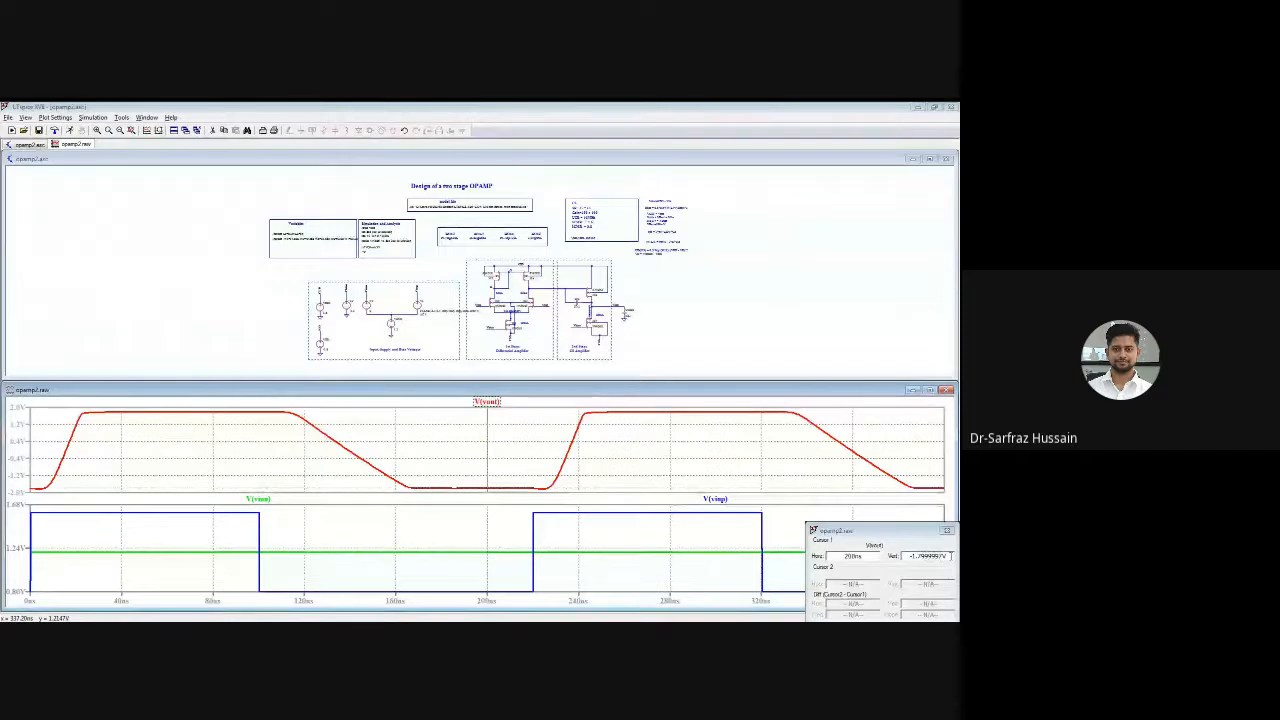
pyautogui.moveTo(946, 556); pyautogui.dragTo(899, 560)
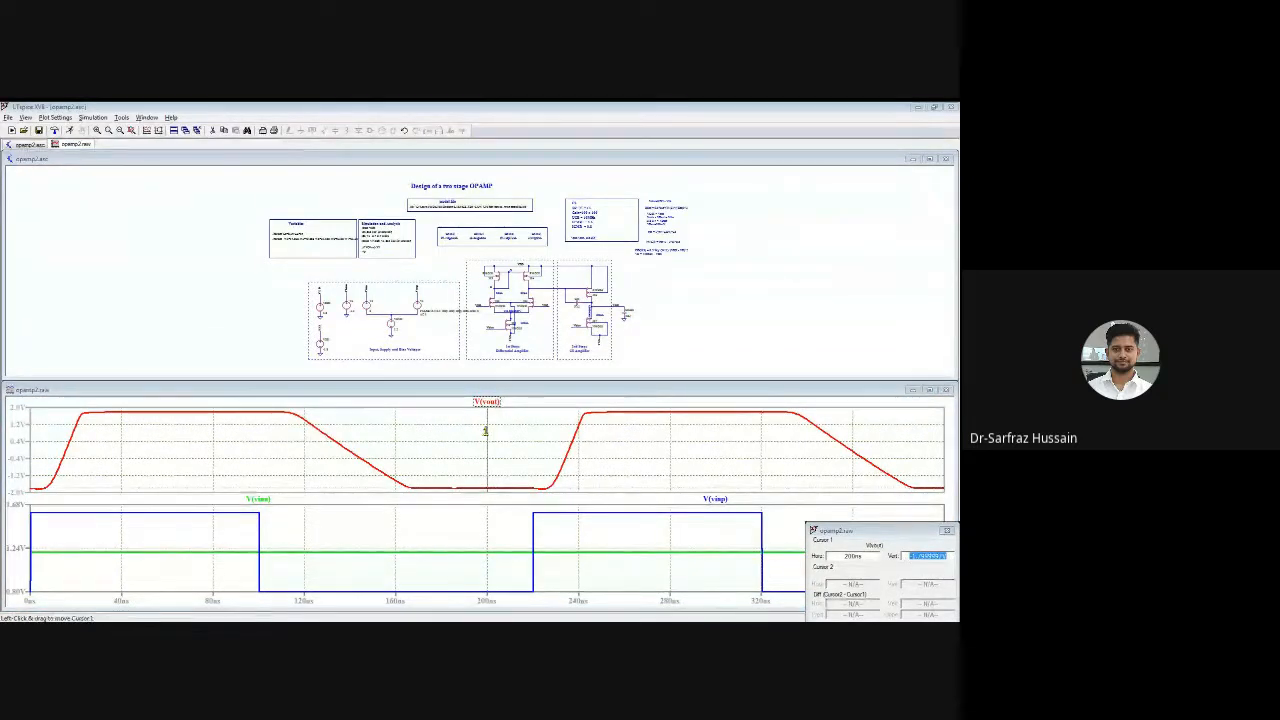
pyautogui.moveTo(487, 432); pyautogui.dragTo(252, 390)
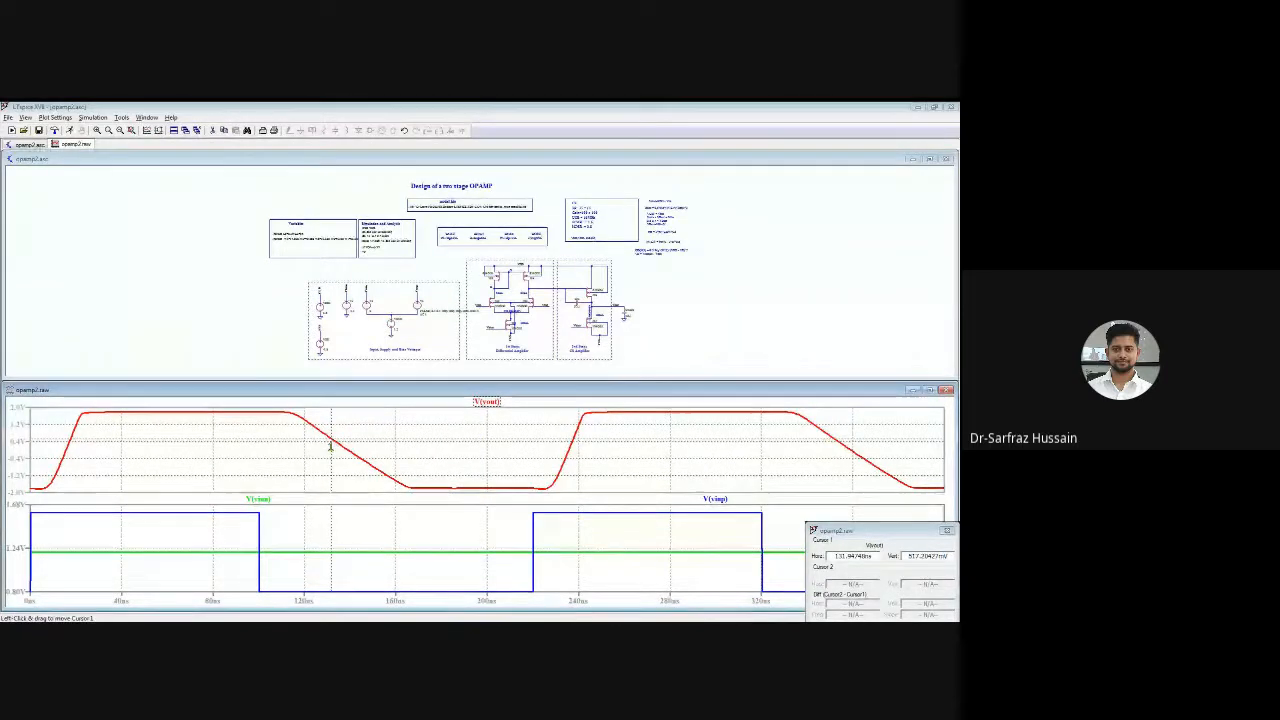
pyautogui.moveTo(327, 443)
pyautogui.mouseDown()
pyautogui.moveTo(260, 409)
pyautogui.moveTo(184, 413)
pyautogui.mouseUp()
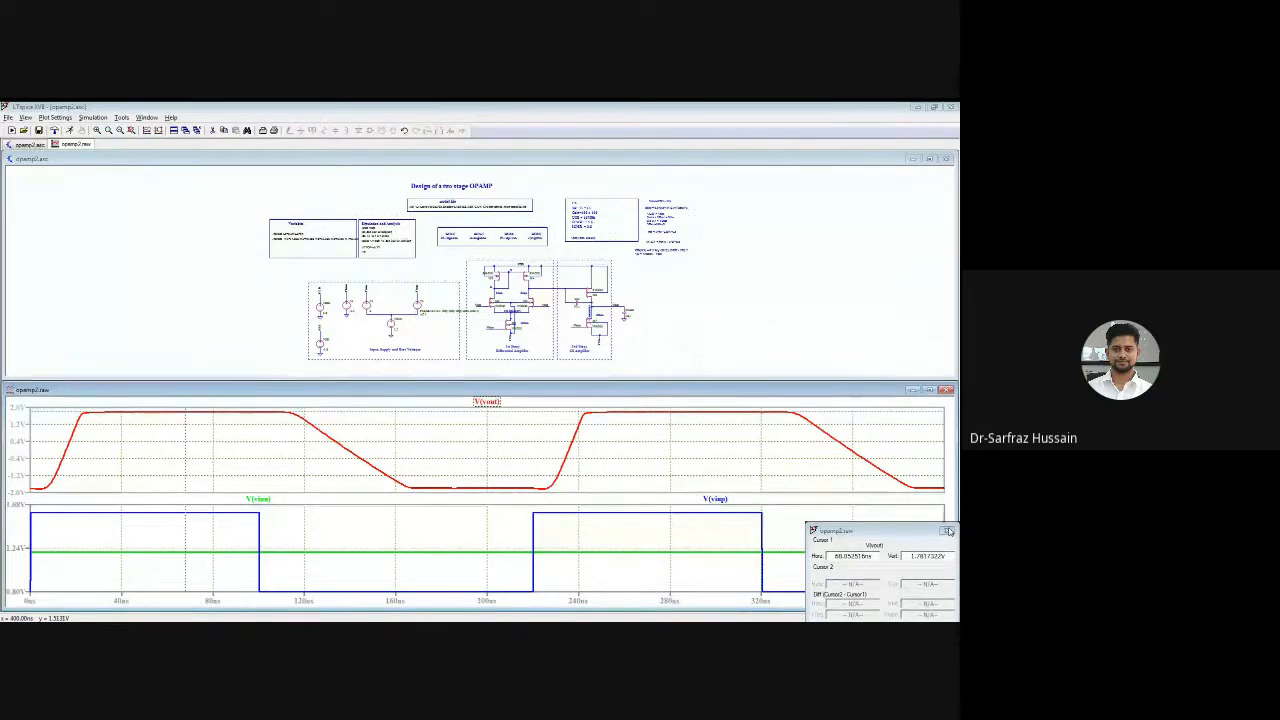
pyautogui.click(947, 531)
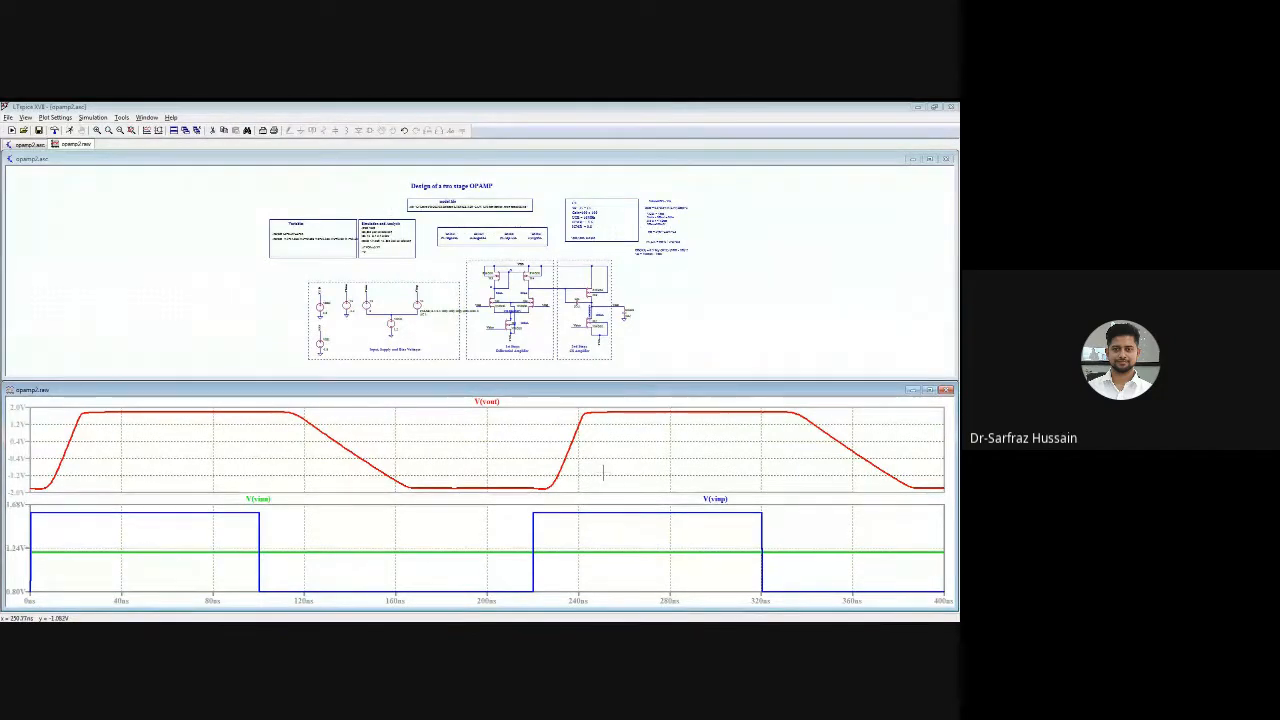
# Close the waveform window, enlarge the schematic and rerun the transient simulation to plot V(vout) alone
pyautogui.click(946, 391)
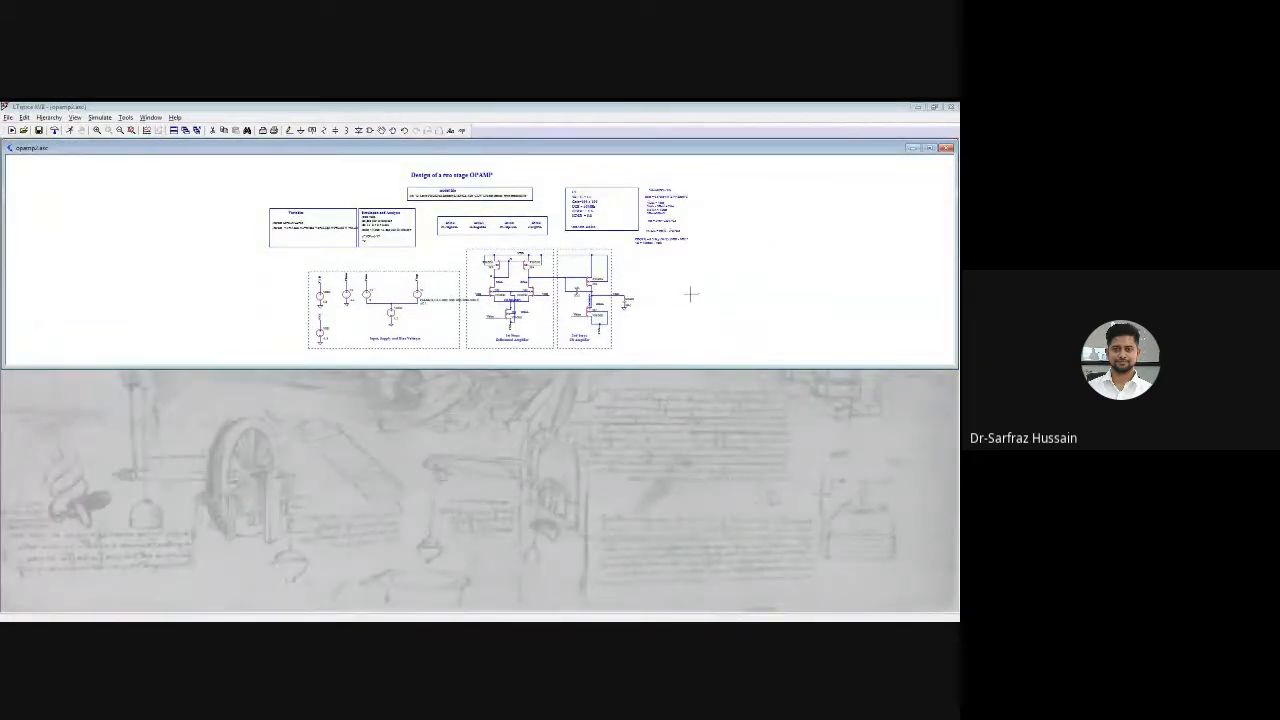
pyautogui.doubleClick(647, 151)
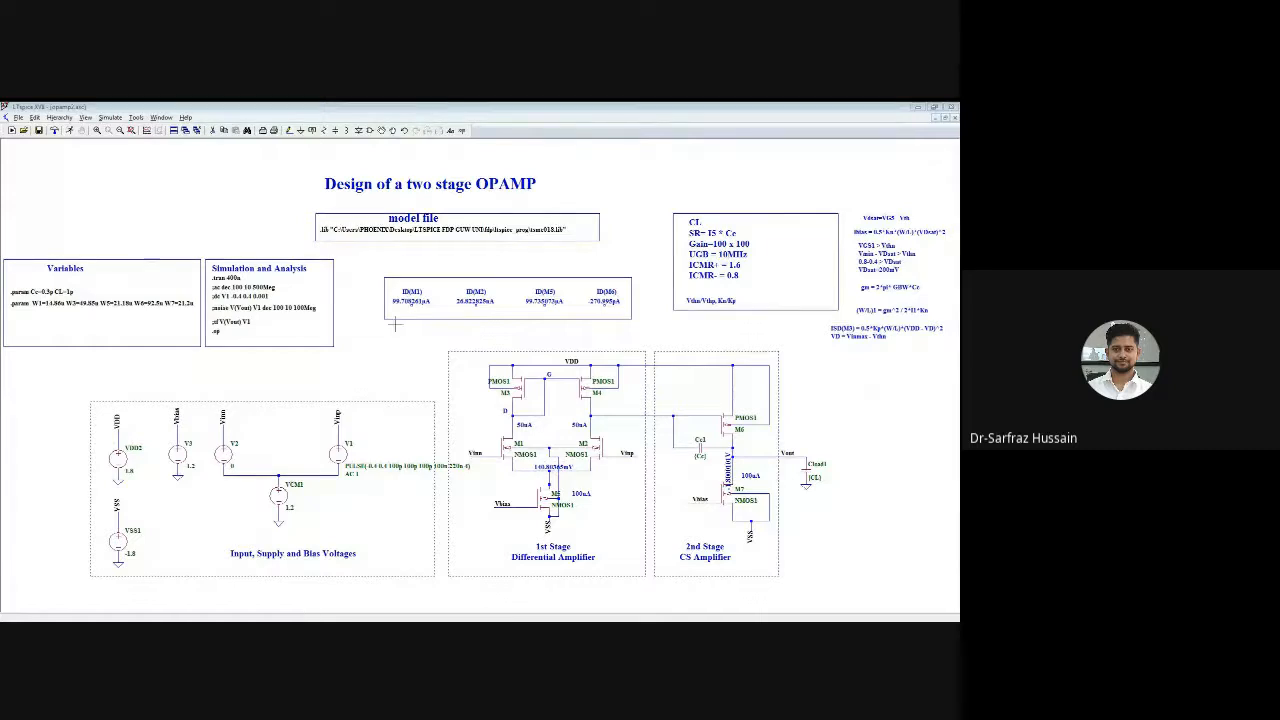
pyautogui.click(68, 131)
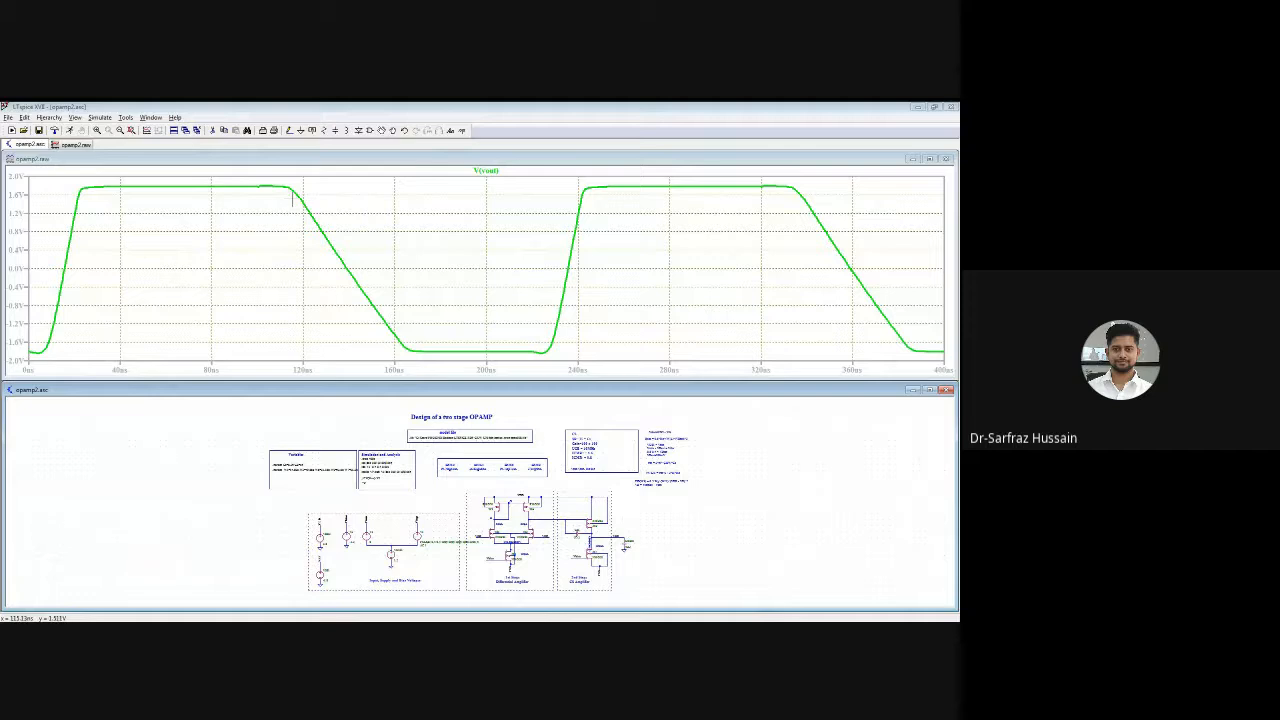
pyautogui.click(486, 171)
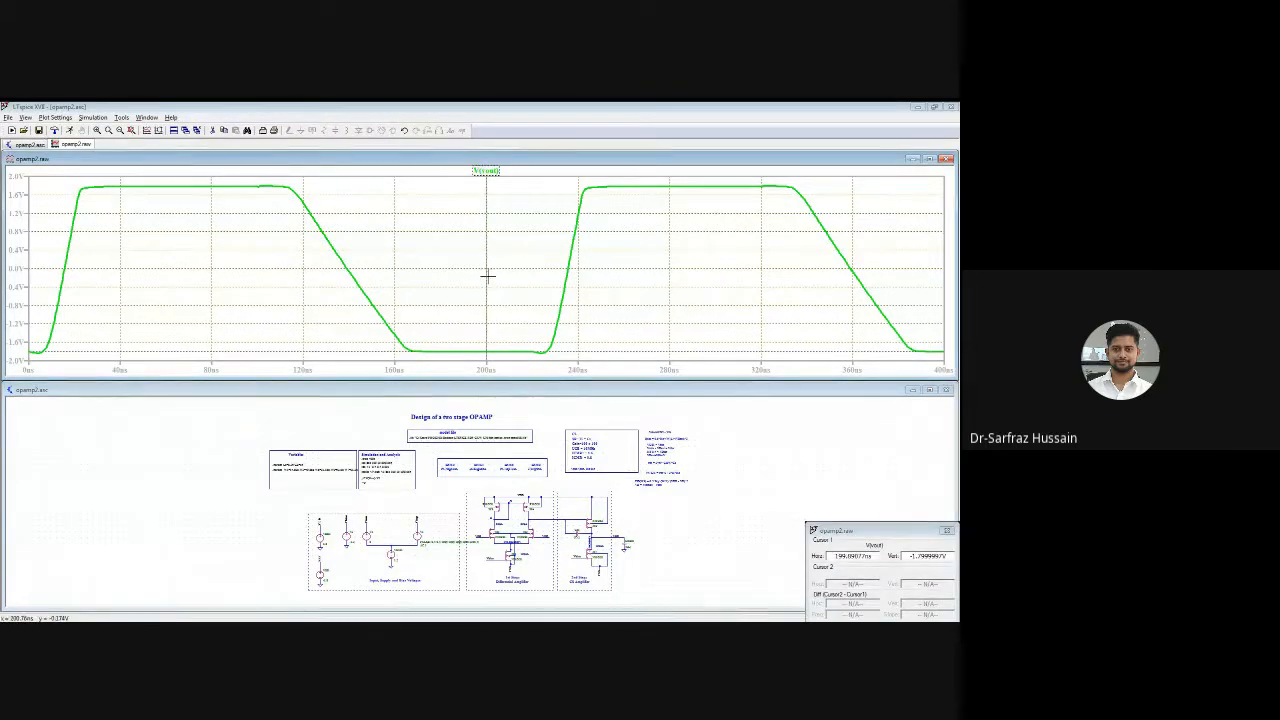
pyautogui.moveTo(487, 276); pyautogui.dragTo(283, 202)
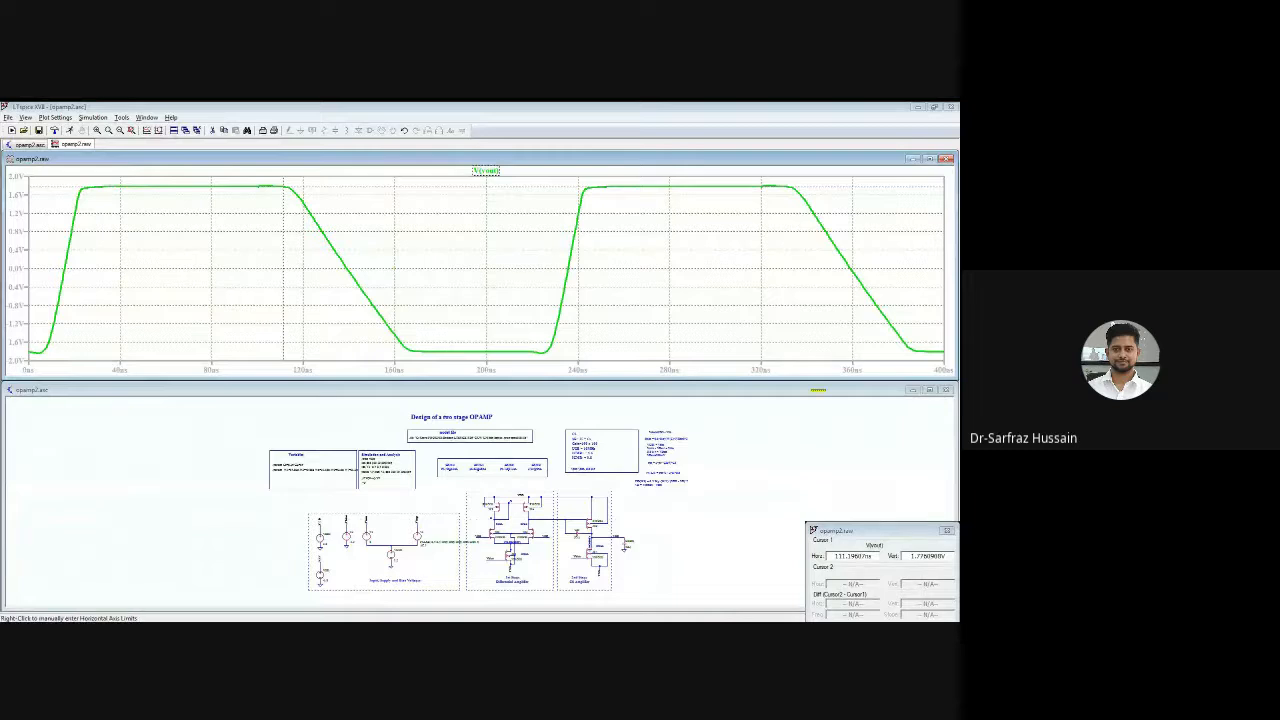
pyautogui.click(945, 530)
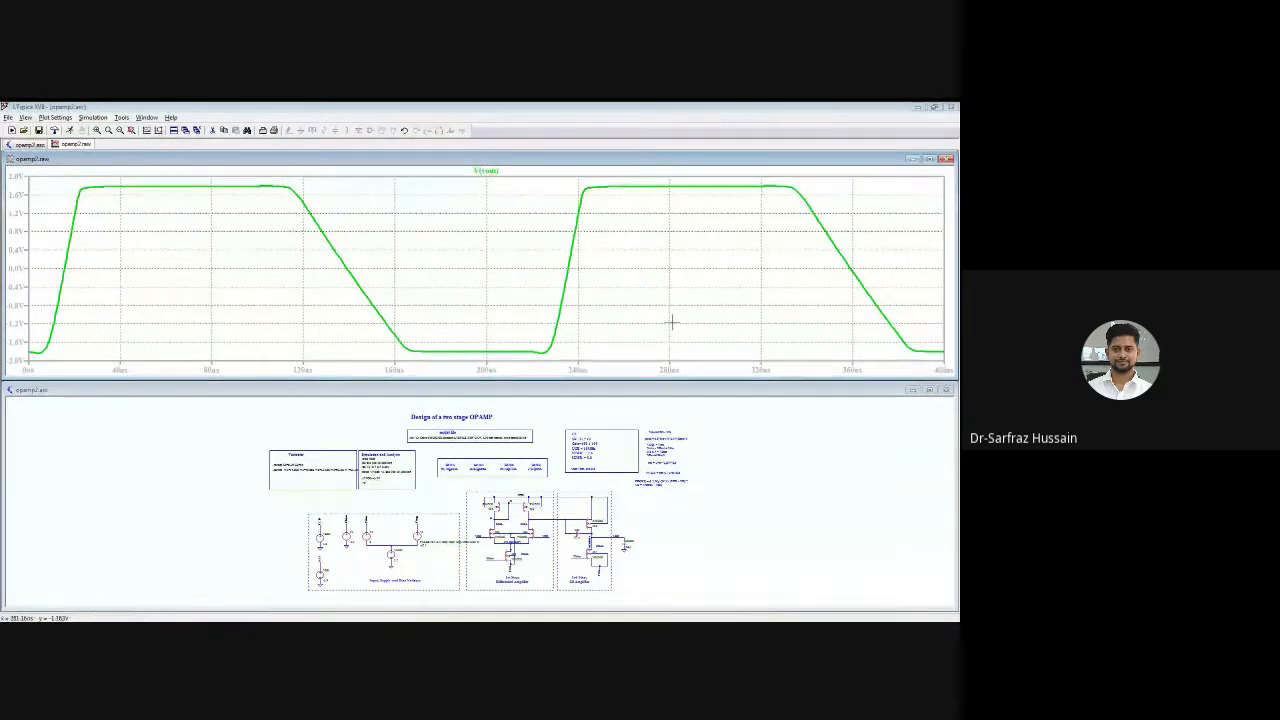
# Measure the first falling edge of V(vout) with two cursors, placed near its start at about 117 ns and near its end at about 159 ns
pyautogui.click(500, 172)
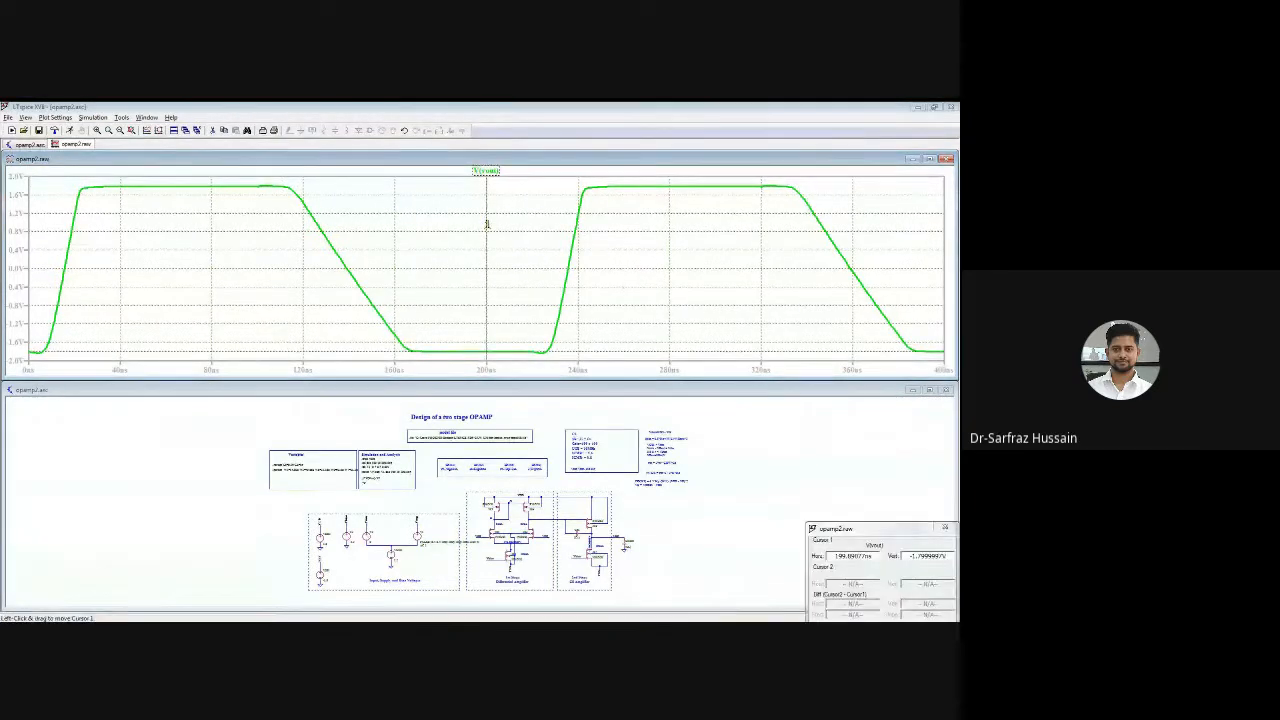
pyautogui.moveTo(480, 225); pyautogui.dragTo(296, 191)
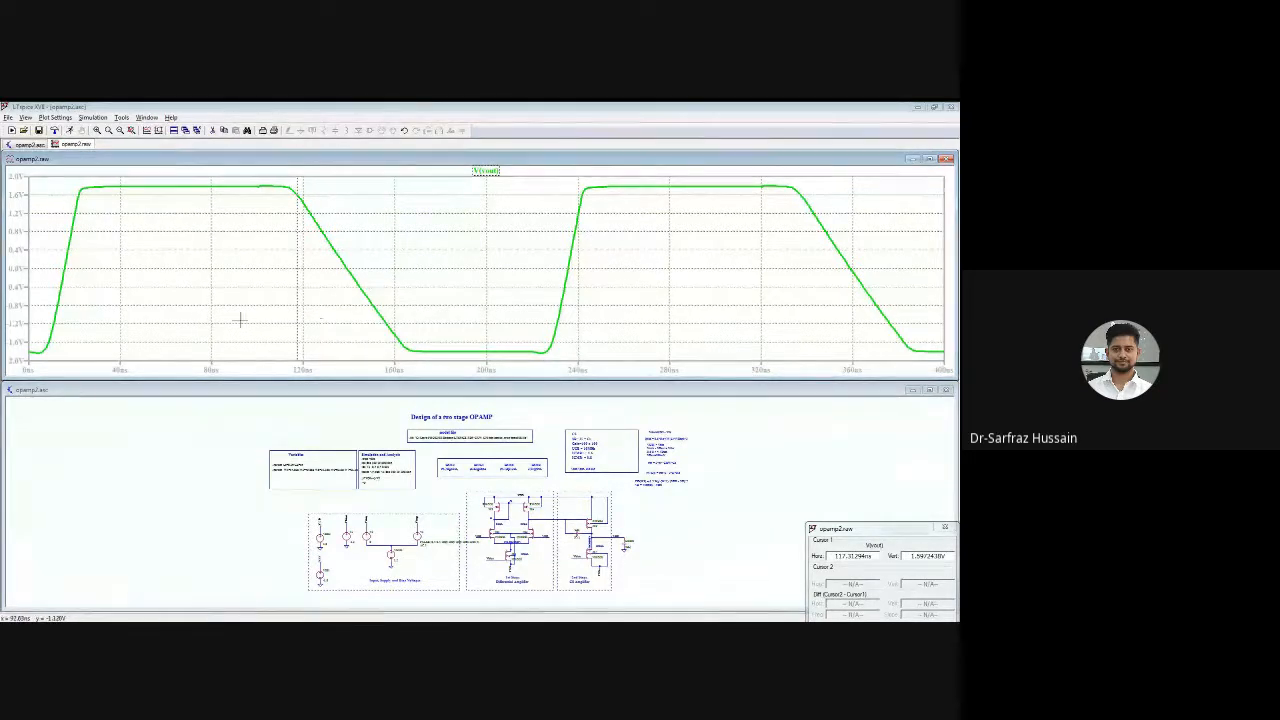
pyautogui.click(486, 171)
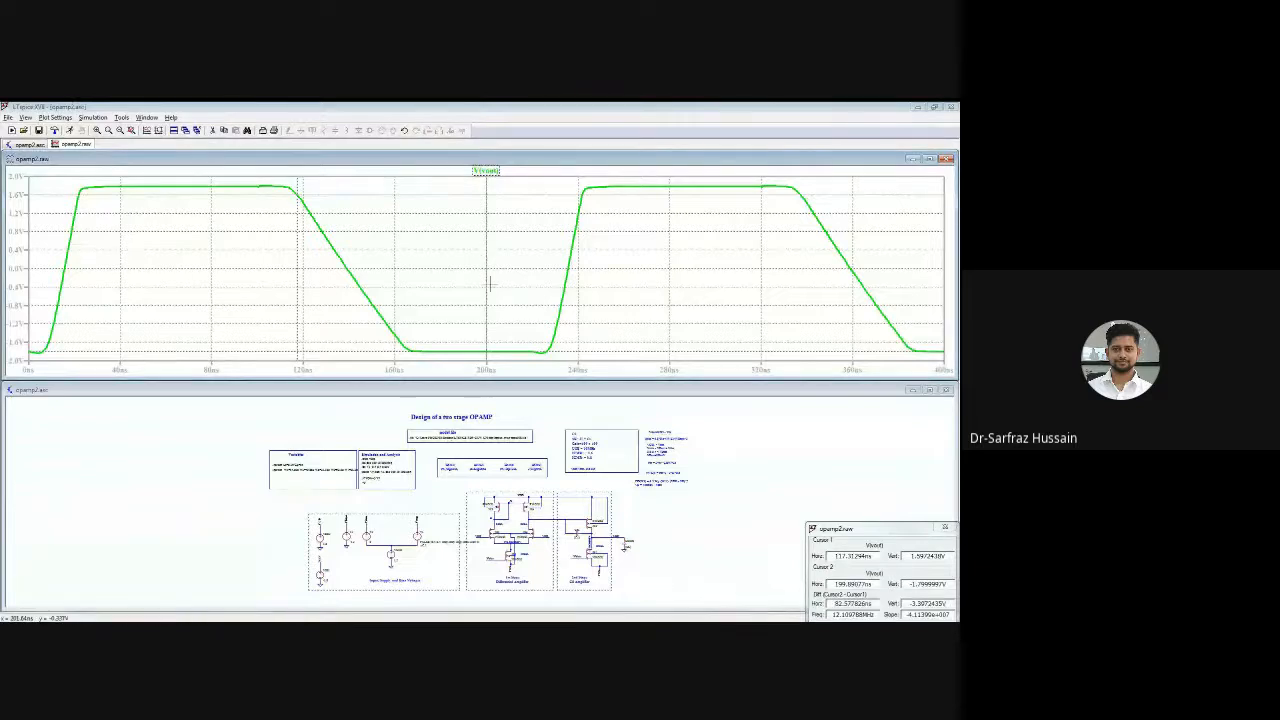
pyautogui.moveTo(484, 289); pyautogui.dragTo(393, 287)
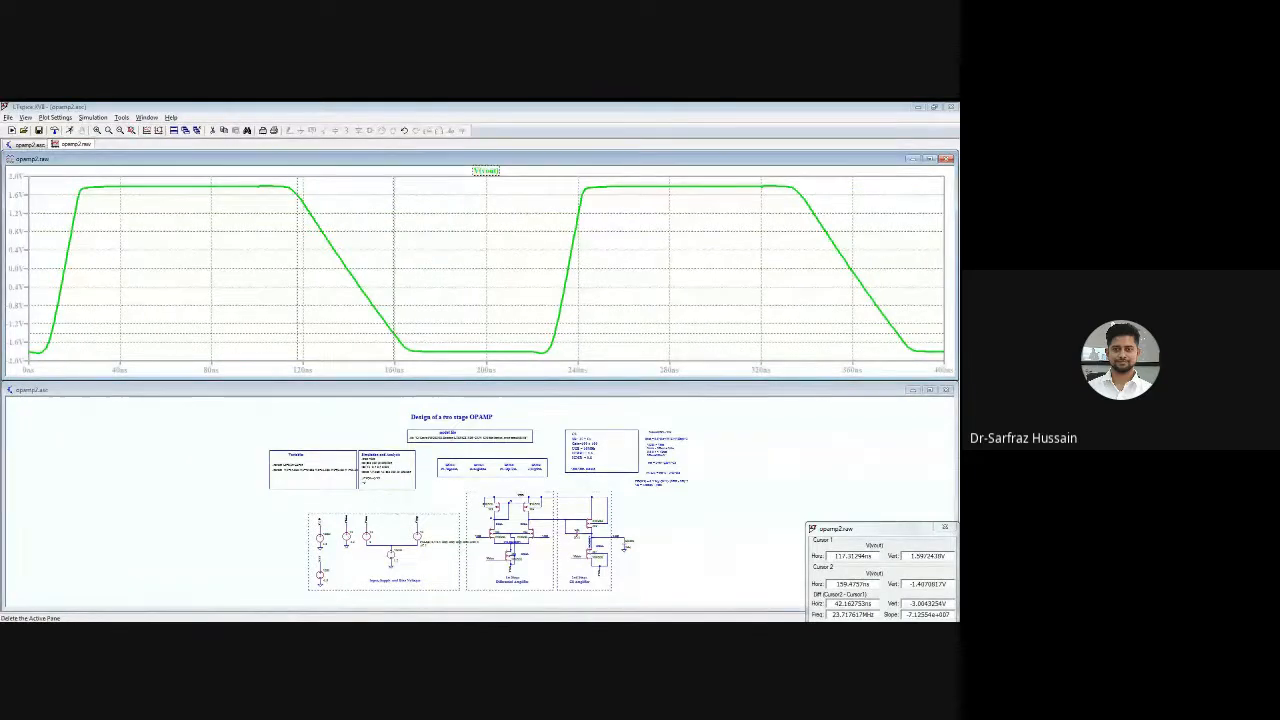
# Annotate the plot with the text "SR = (Vo1 - Vo2)/(t1 - t2)", placed between the first falling edge and the second rising edge
pyautogui.rightClick(537, 306)
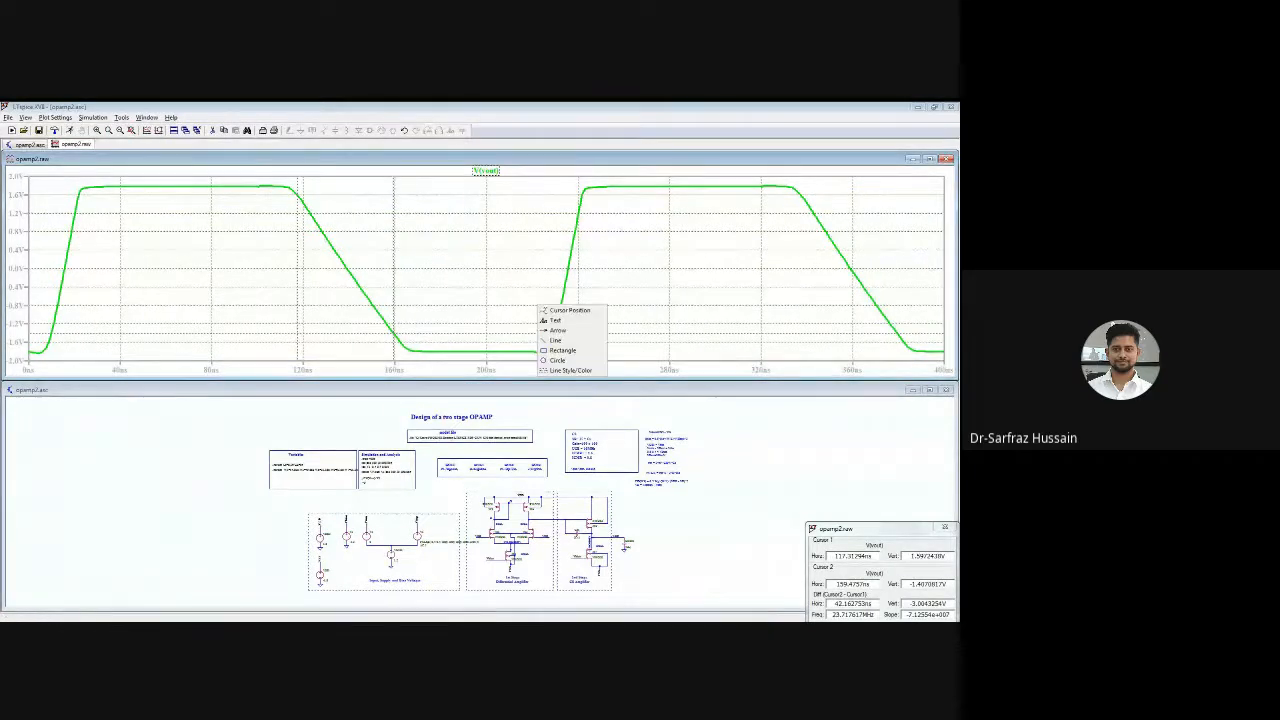
pyautogui.click(555, 320)
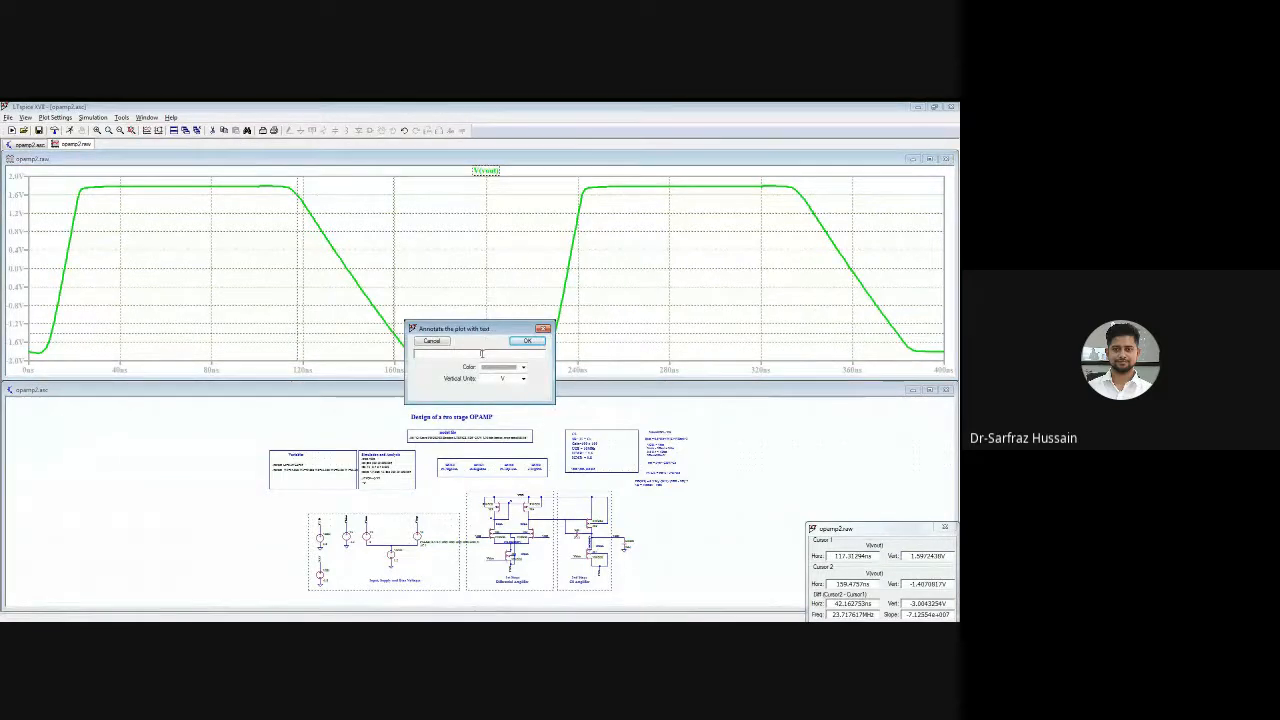
pyautogui.write('SR')
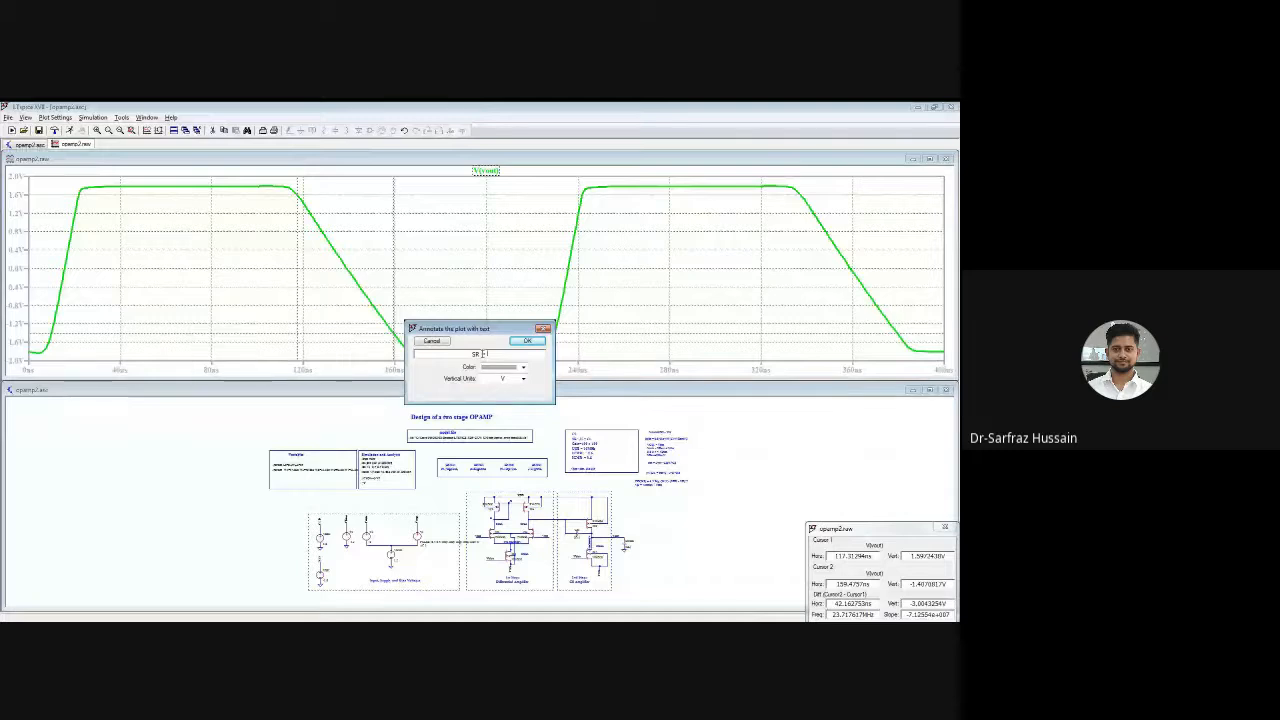
pyautogui.write(' = V/s')
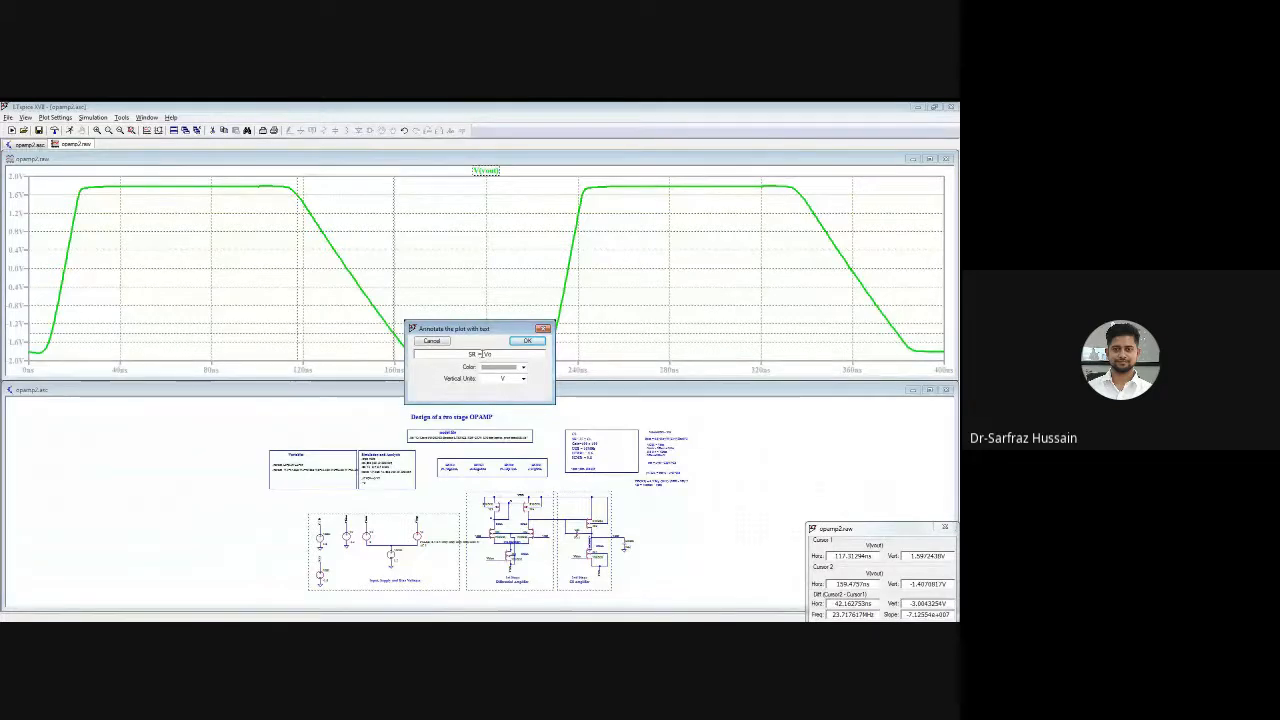
pyautogui.write(' - ')
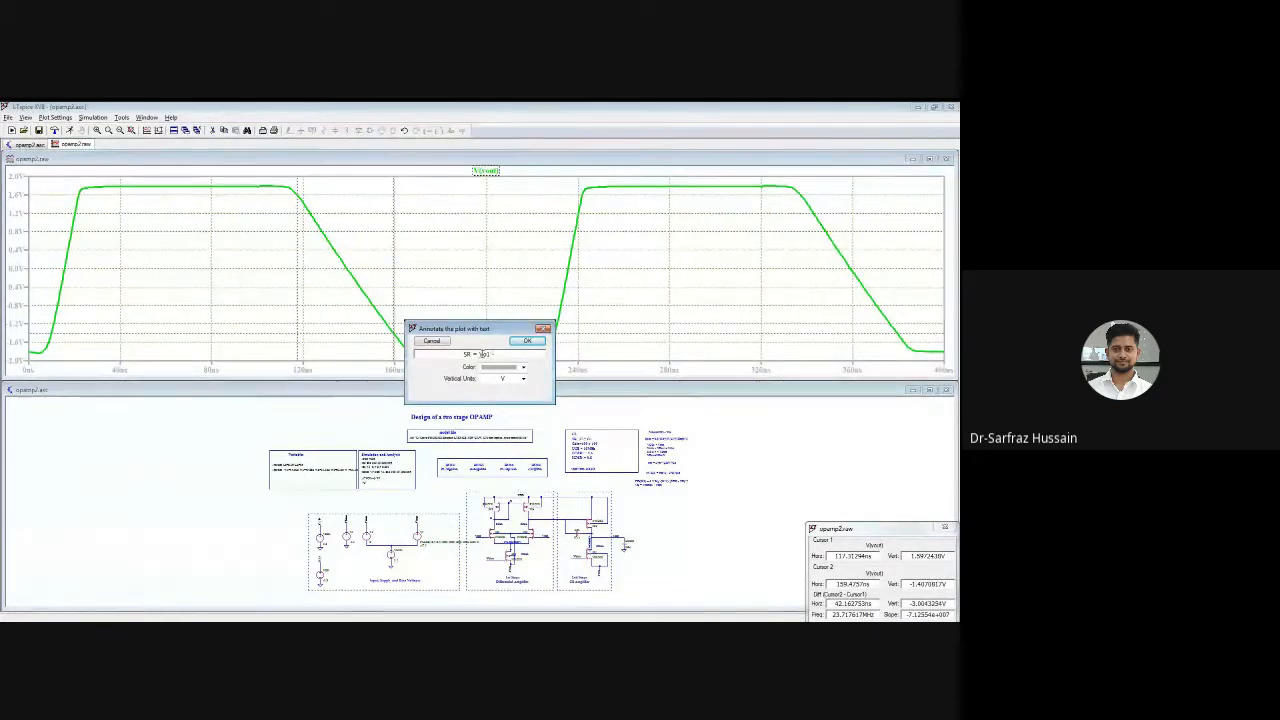
pyautogui.write('Vo2')
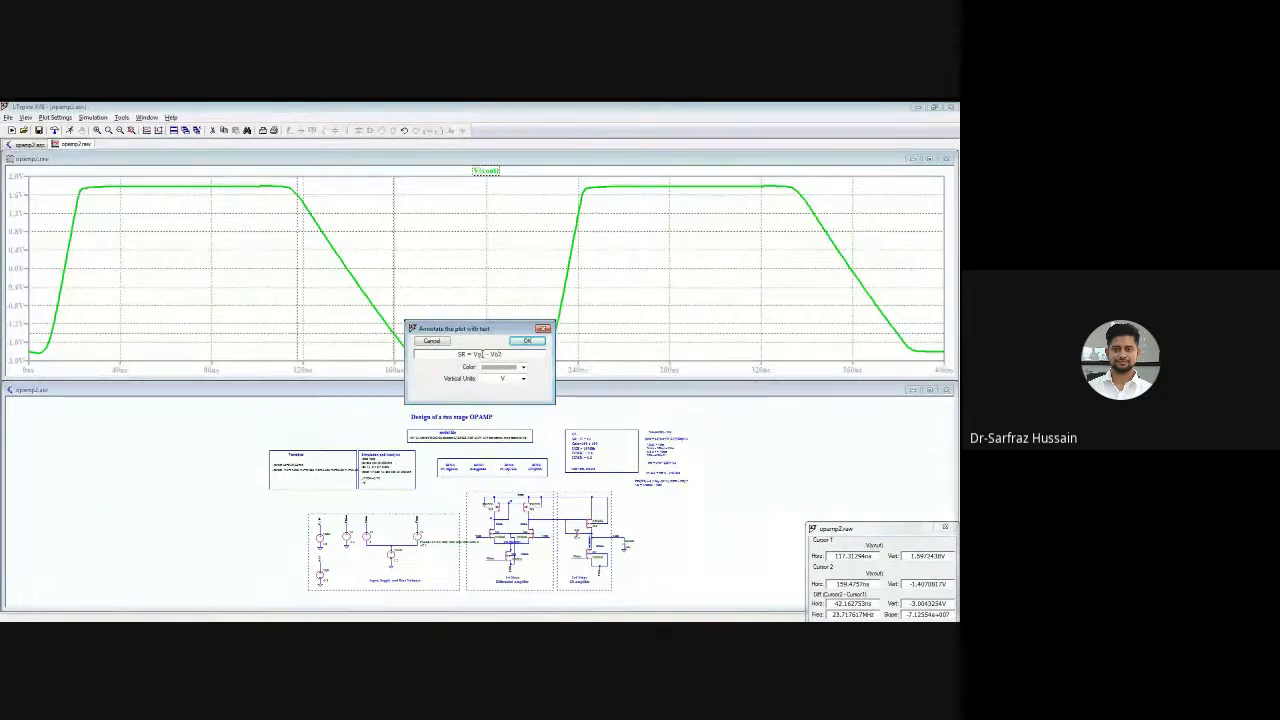
pyautogui.write(')')
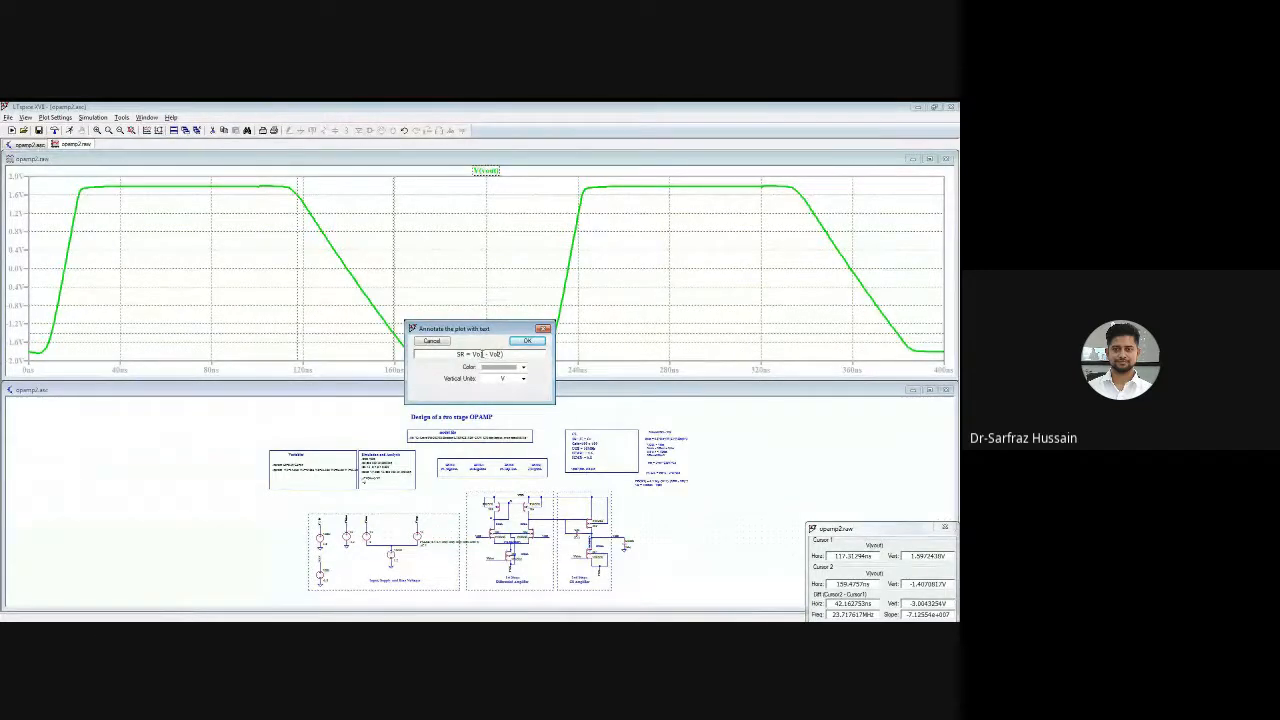
pyautogui.write('(')
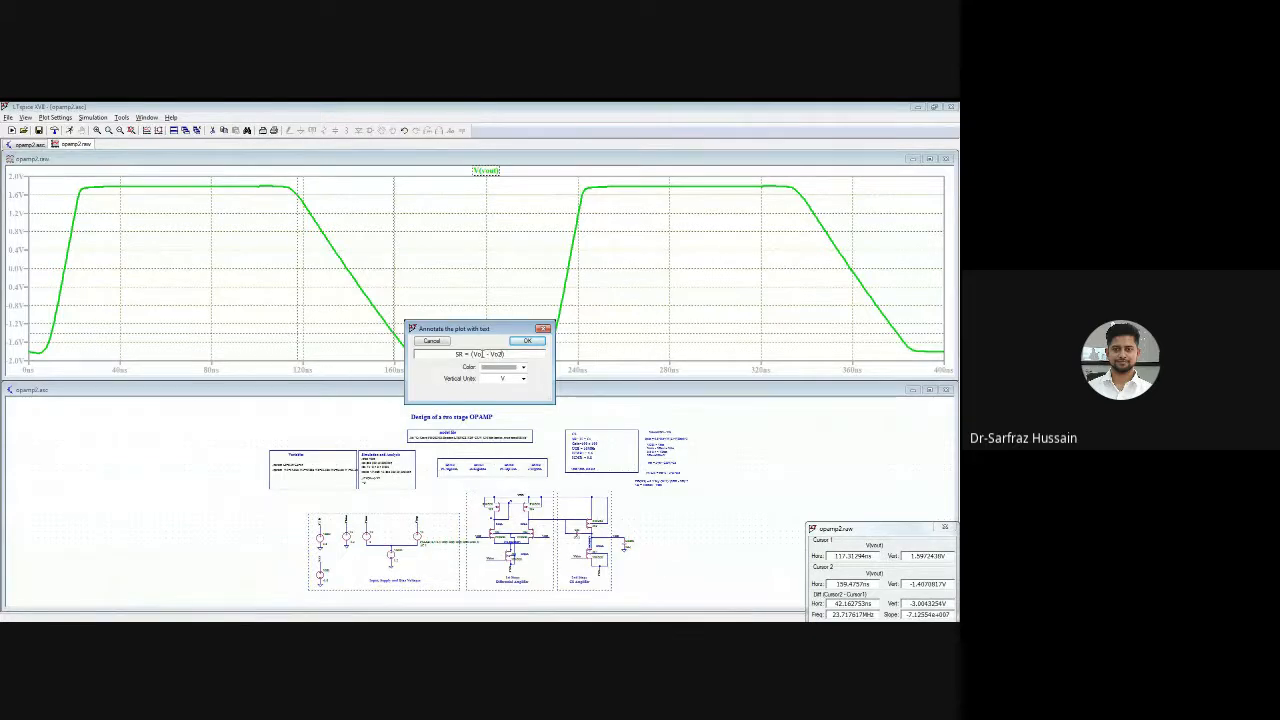
pyautogui.write('/(')
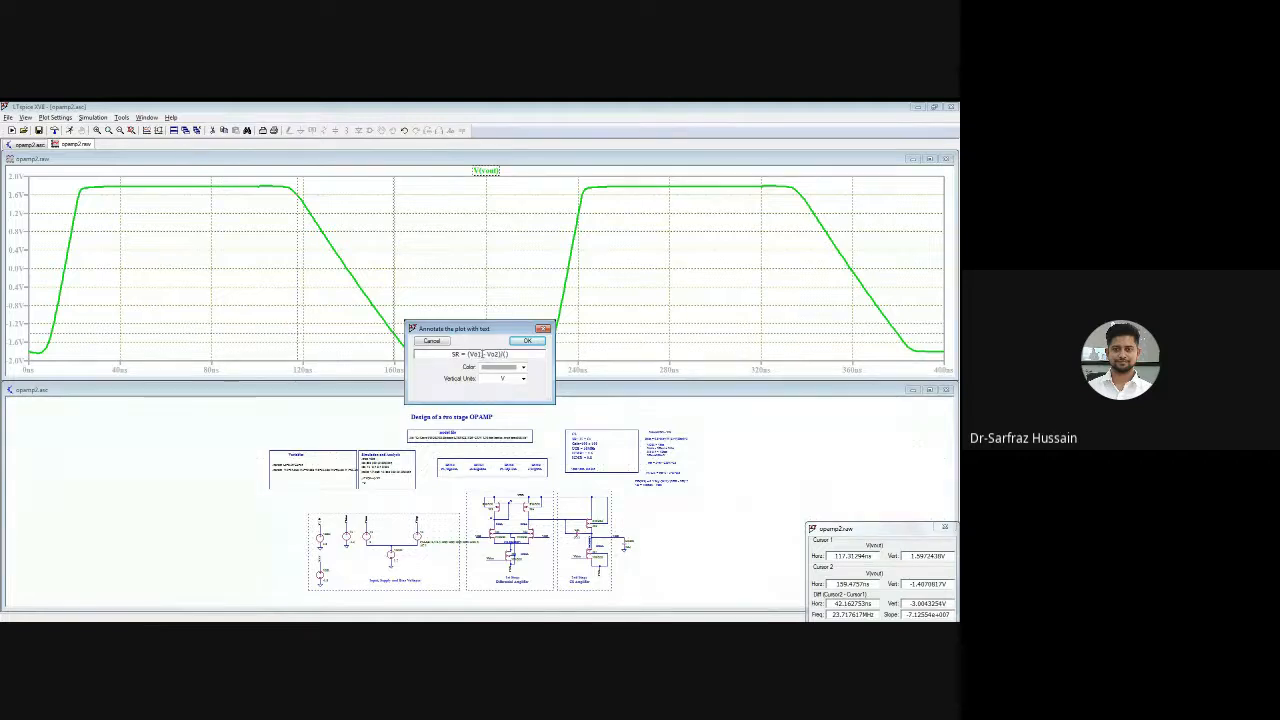
pyautogui.write('t1 - t2')
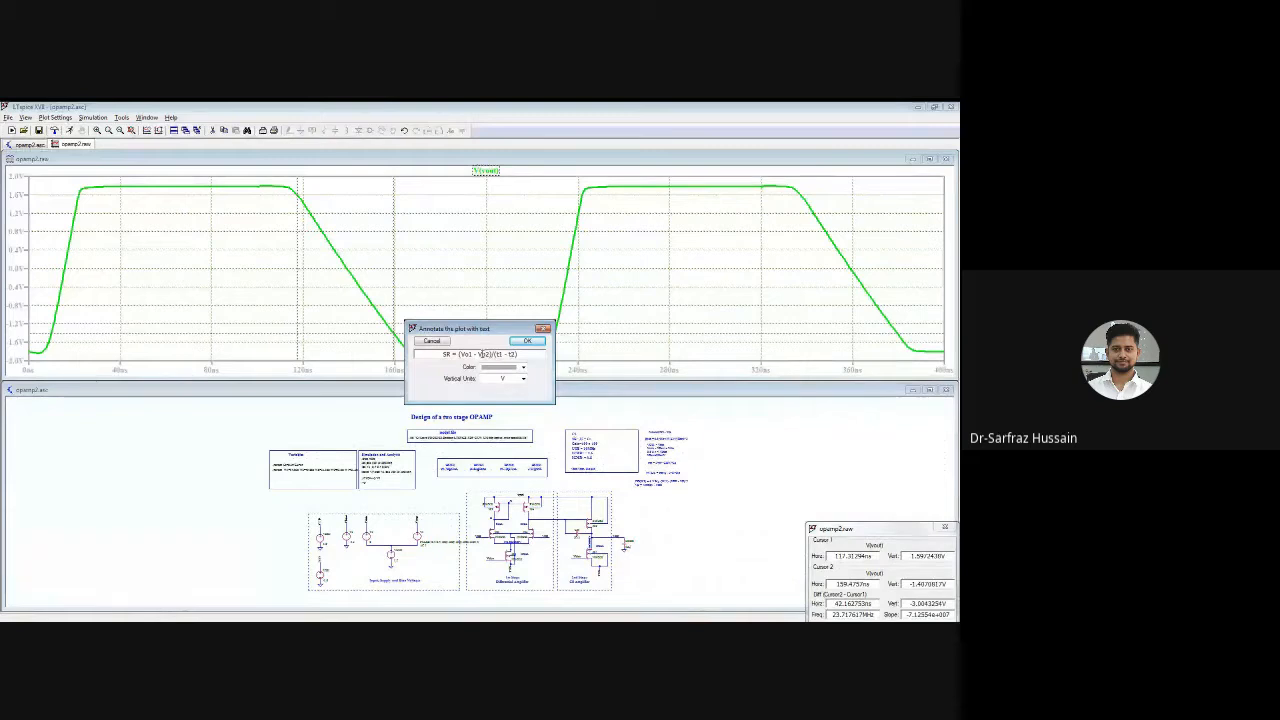
pyautogui.click(521, 341)
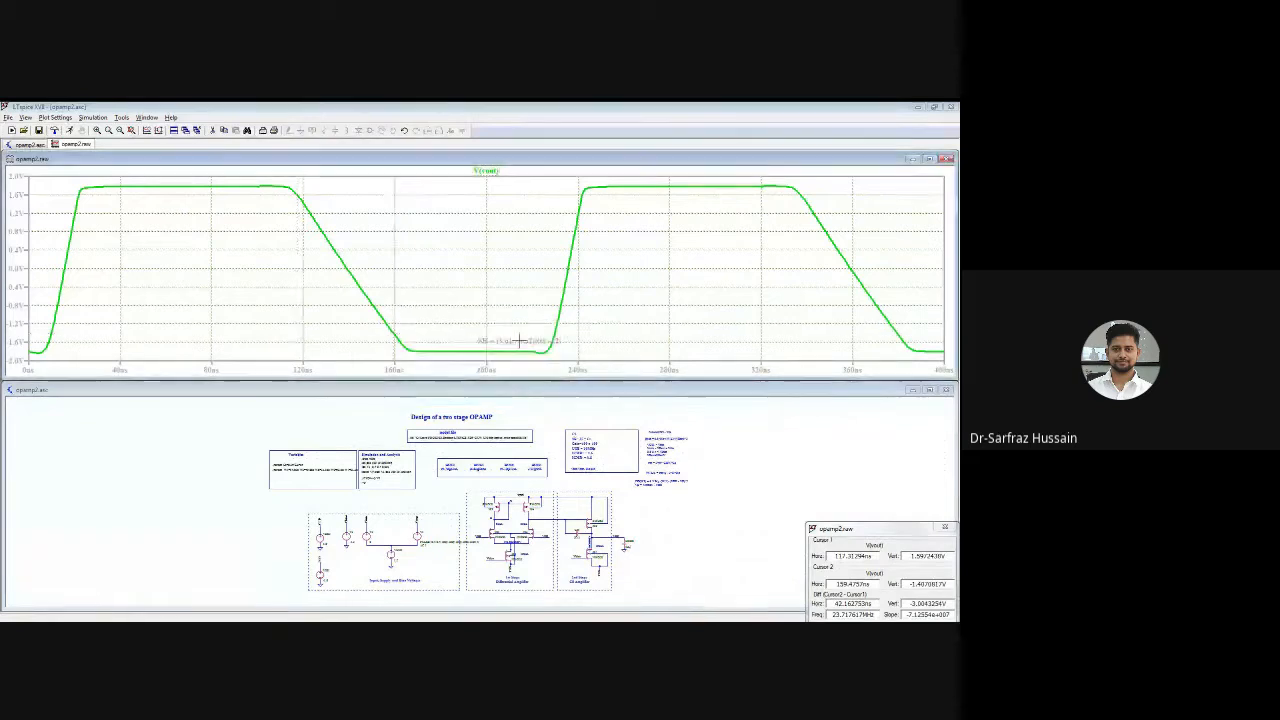
pyautogui.click(469, 260)
# Set the colour of the slew-rate formula annotation to red
pyautogui.rightClick(469, 260)
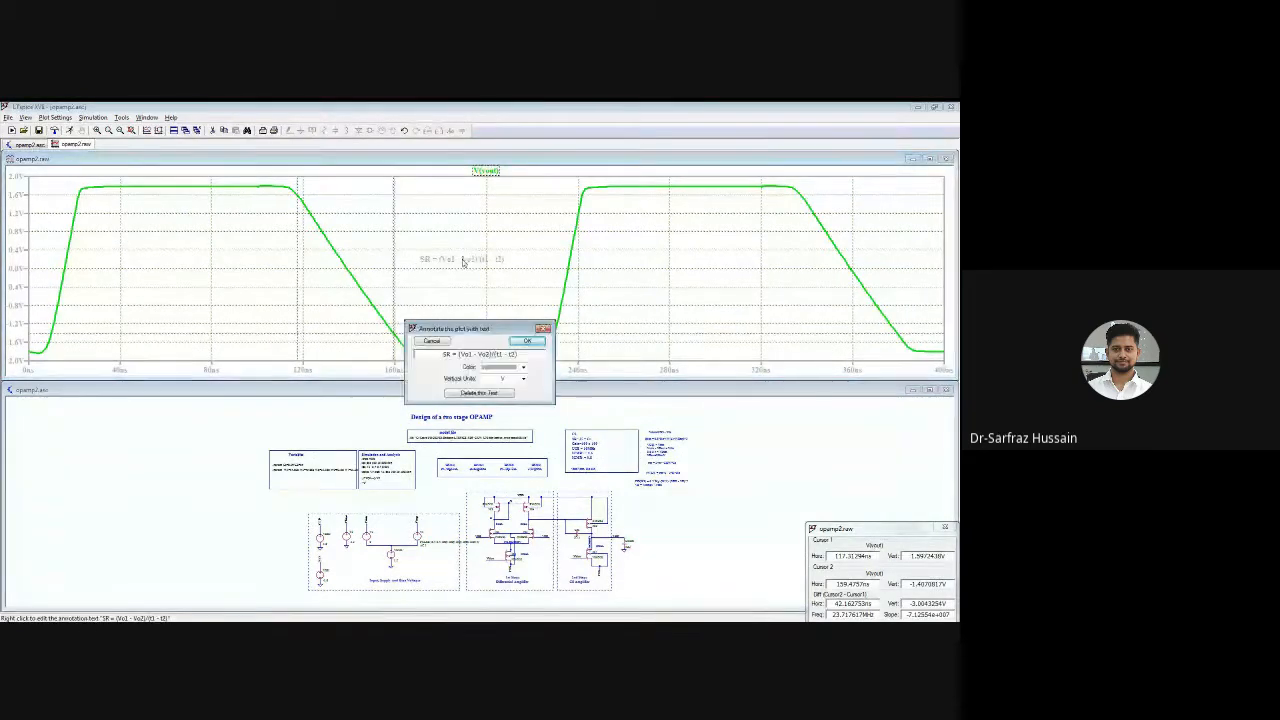
pyautogui.click(499, 369)
pyautogui.click(502, 393)
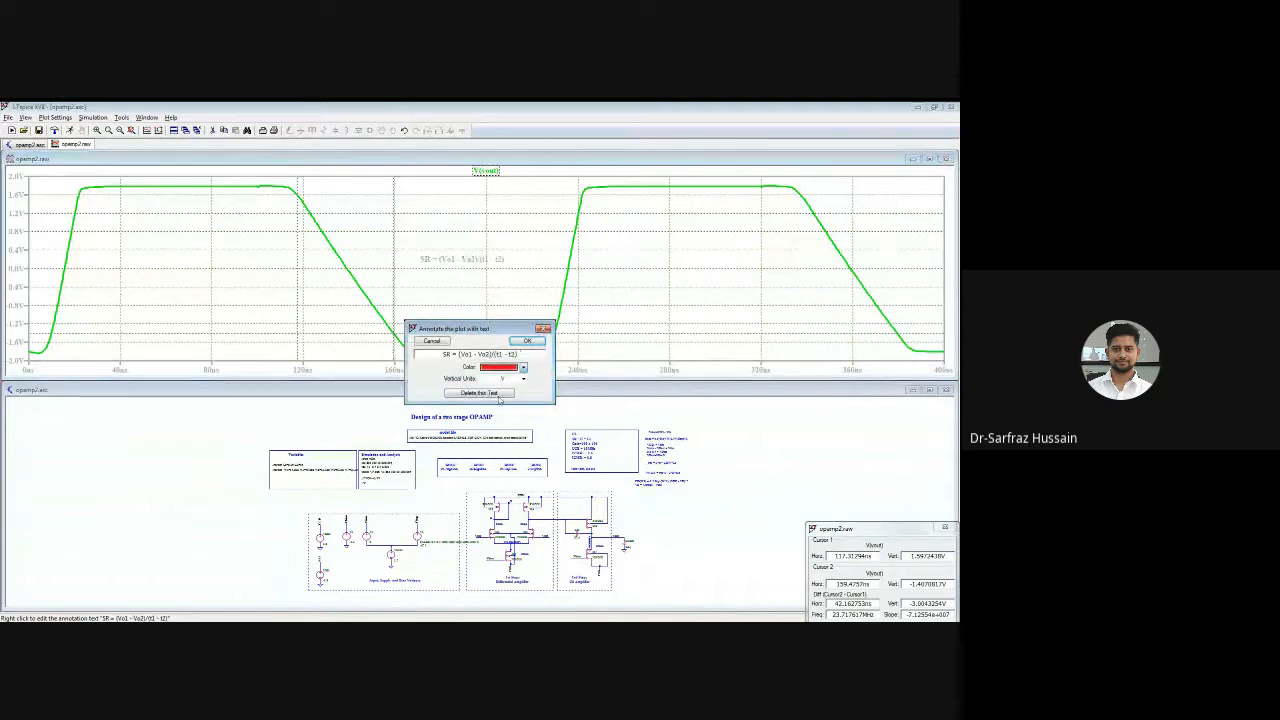
pyautogui.click(525, 342)
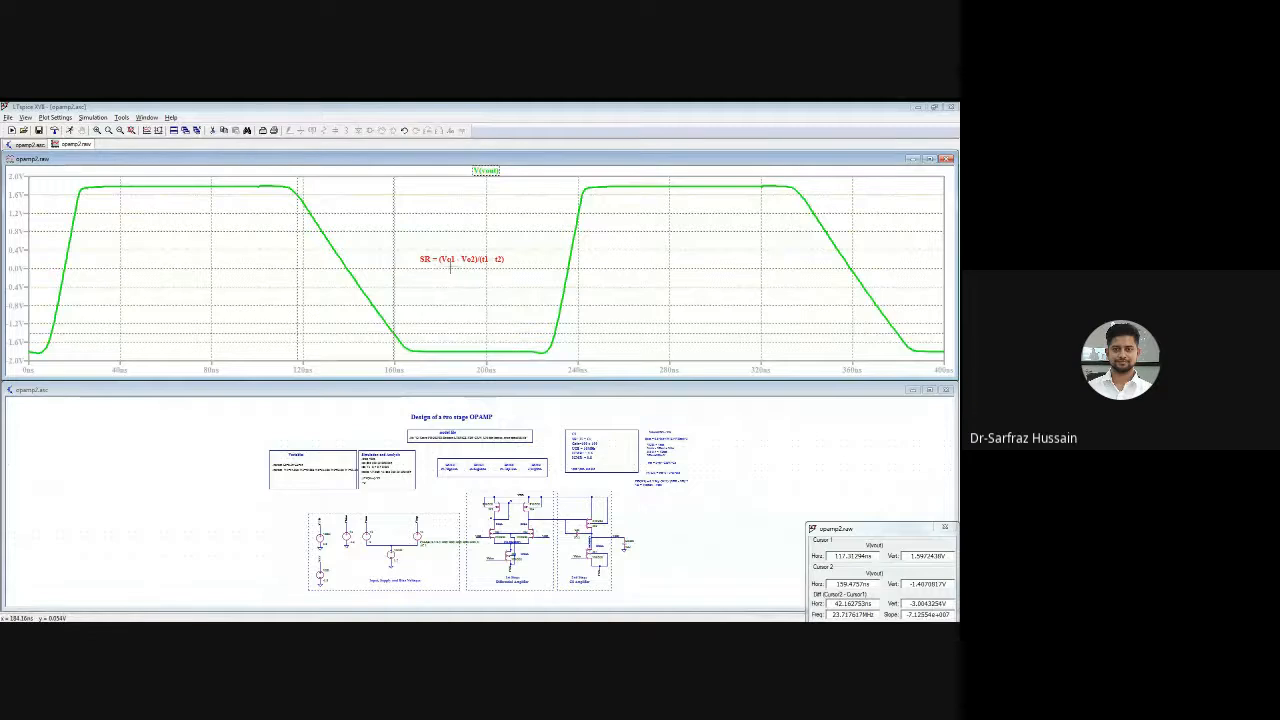
# Maximize the waveform window and leave the slew-rate annotation's text and colour as they are
pyautogui.doubleClick(550, 159)
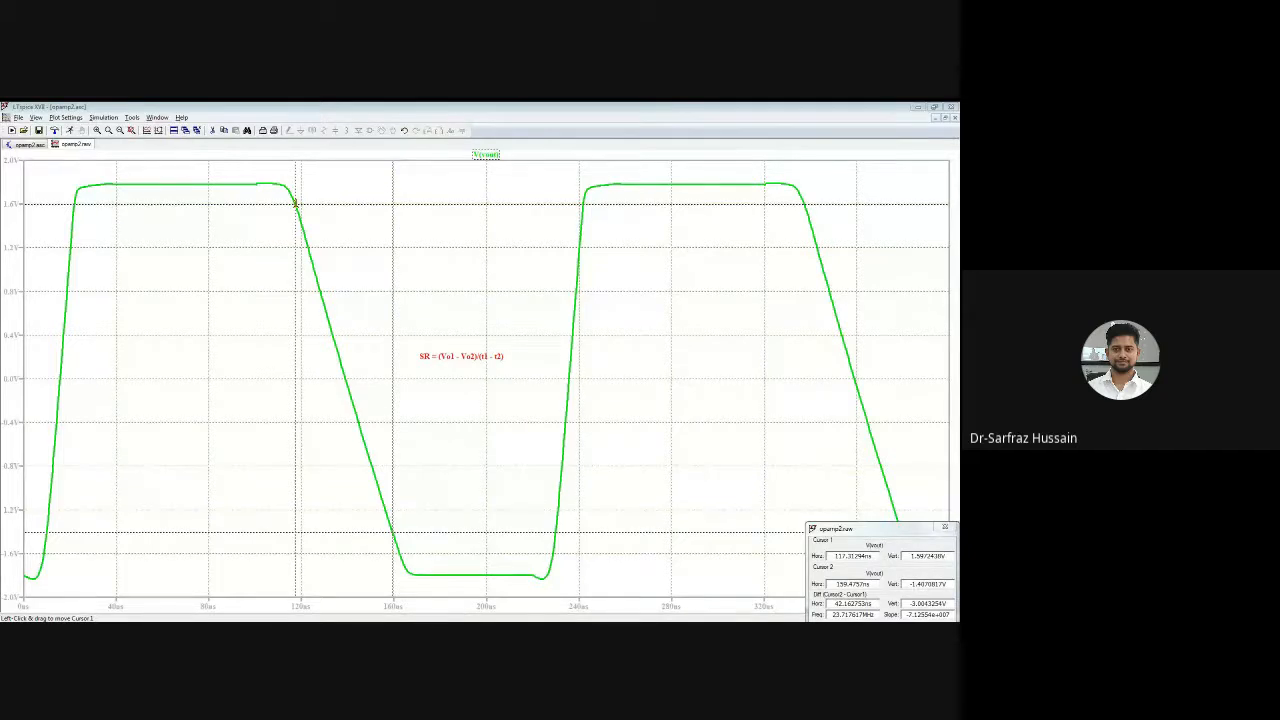
pyautogui.rightClick(472, 358)
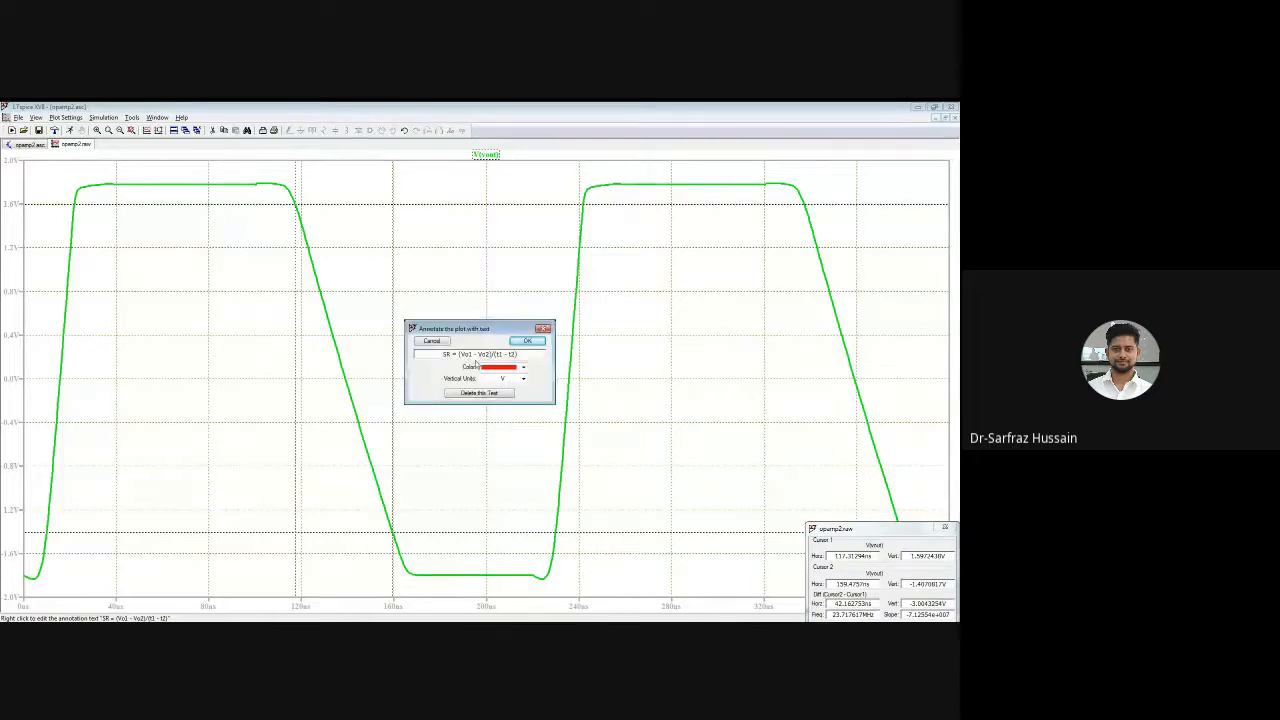
pyautogui.click(527, 341)
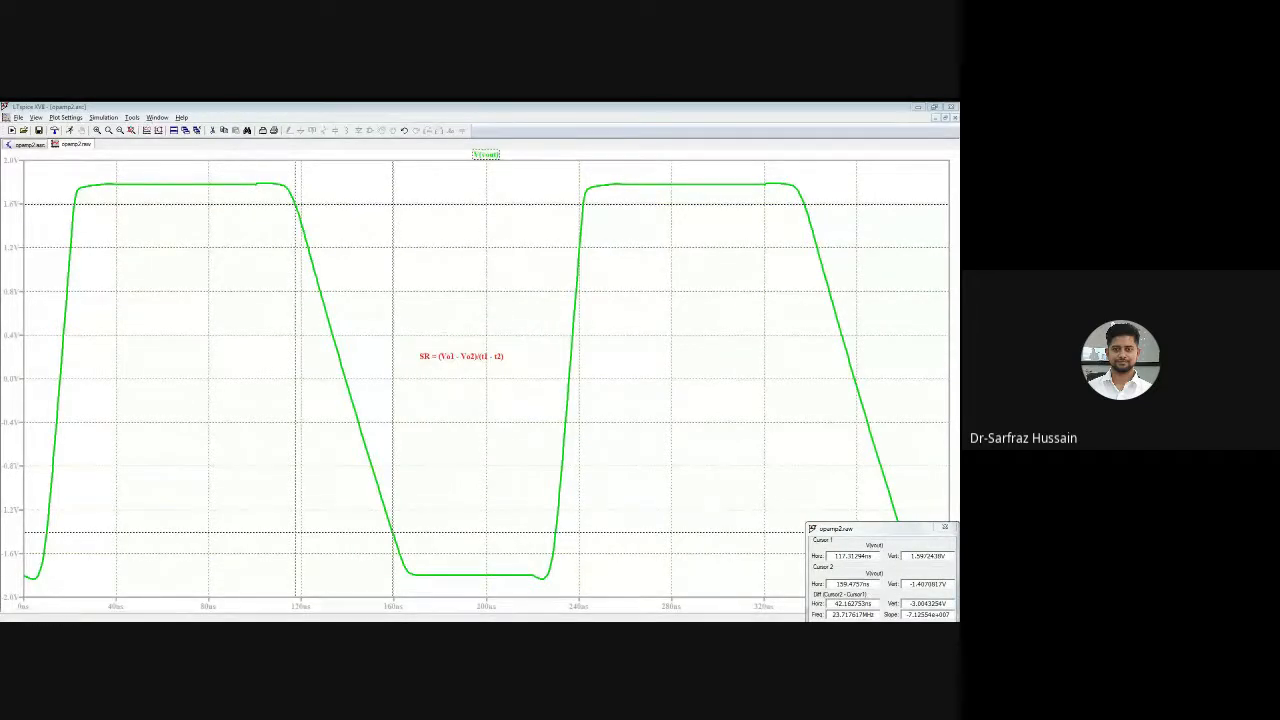
# Add the text annotation "(1.6+1.4)/(160n-120n)" to the plot, just below the slew-rate formula
pyautogui.rightClick(539, 396)
pyautogui.moveTo(510, 389)
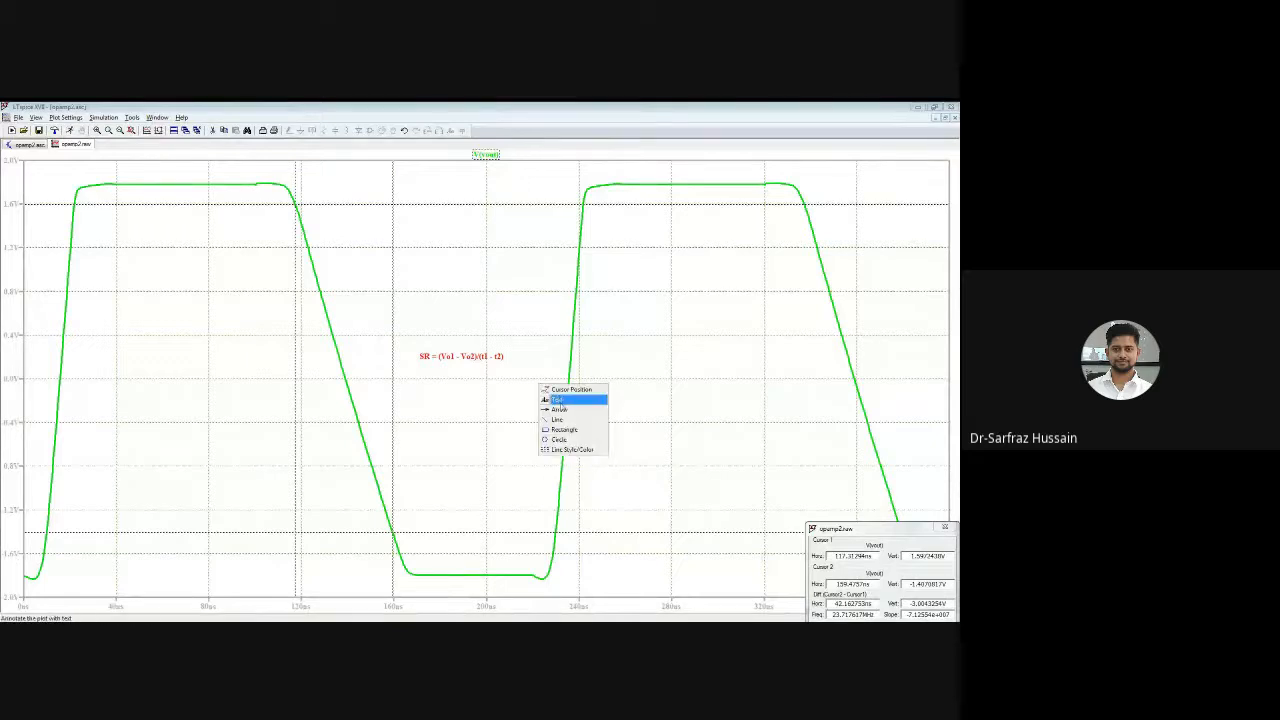
pyautogui.click(561, 401)
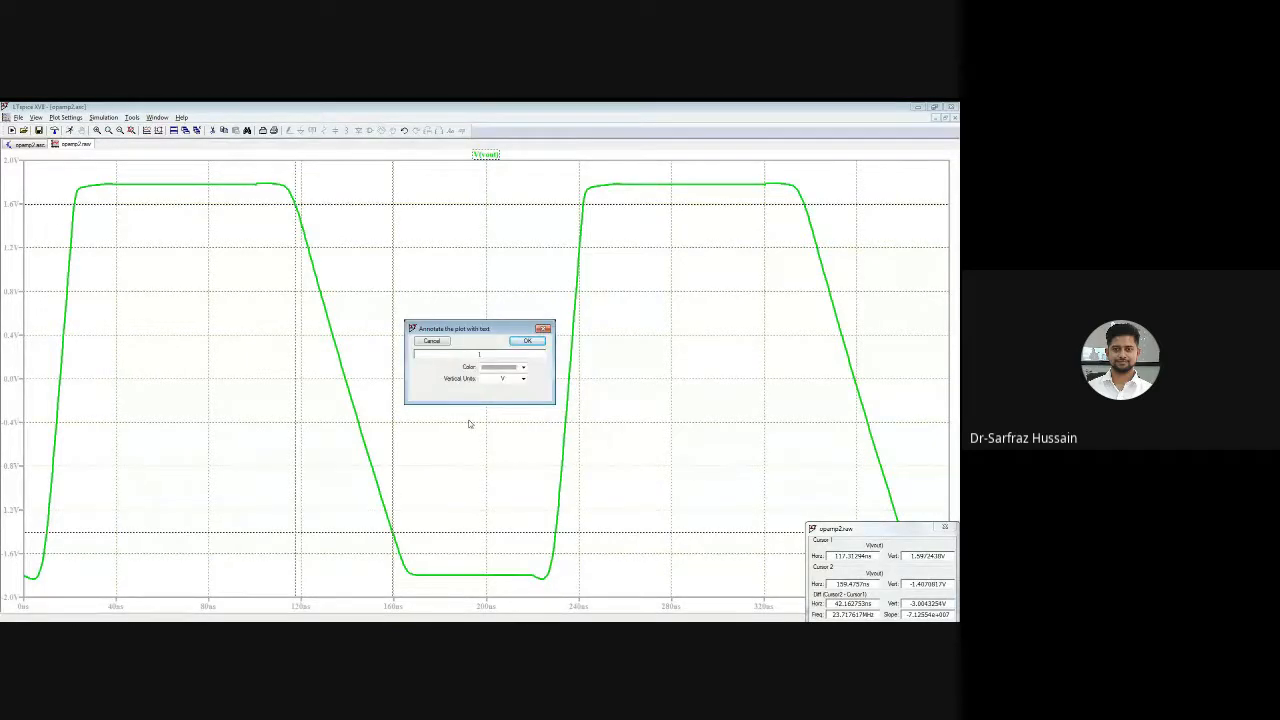
pyautogui.write('1.')
pyautogui.write('6')
pyautogui.write('+1.')
pyautogui.write('4')
pyautogui.write(')')
pyautogui.write('(')
pyautogui.write('/')
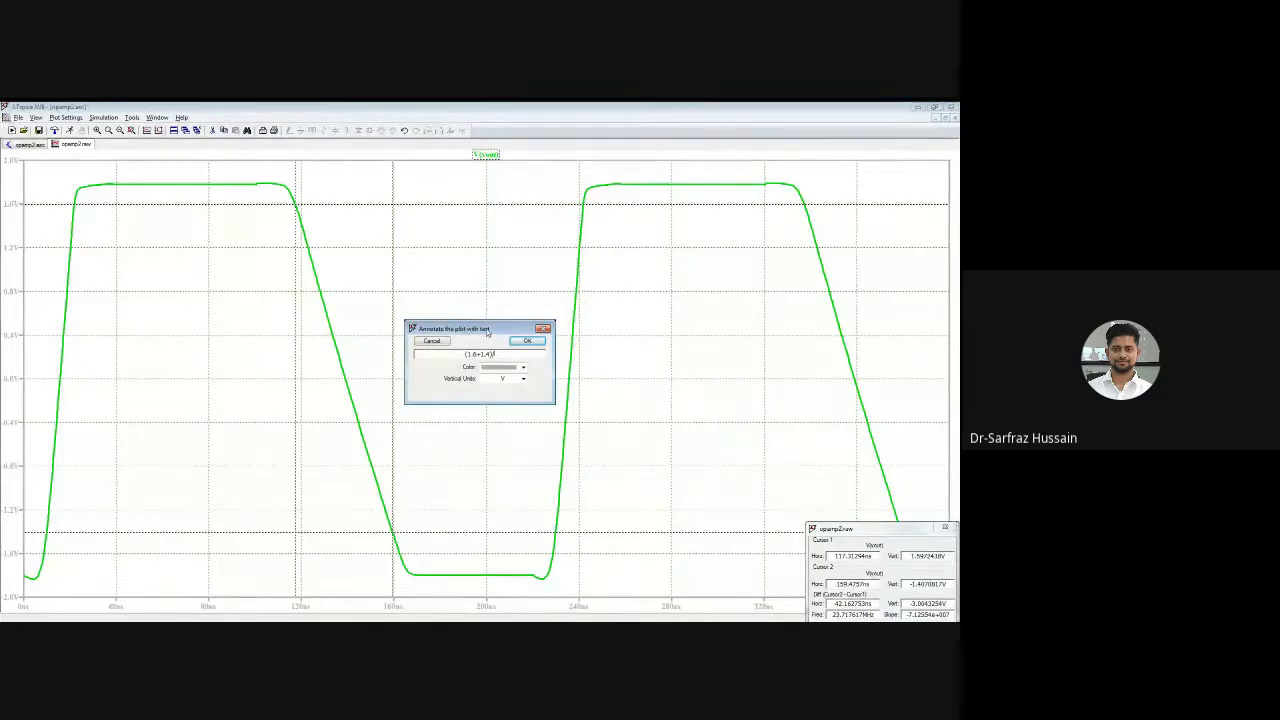
pyautogui.moveTo(487, 333)
pyautogui.mouseDown()
pyautogui.moveTo(486, 283)
pyautogui.moveTo(485, 392)
pyautogui.mouseUp()
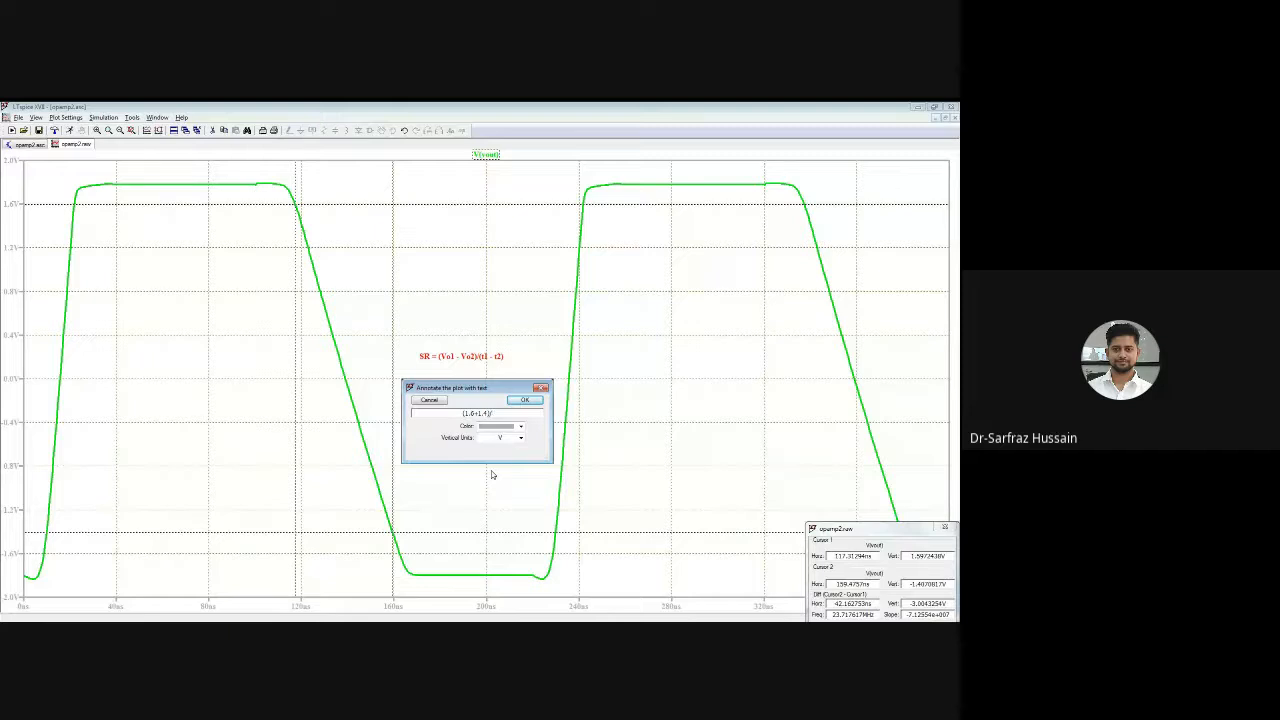
pyautogui.write('160n-120n')
pyautogui.click(481, 416)
pyautogui.write('(')
pyautogui.write(')')
pyautogui.click(523, 401)
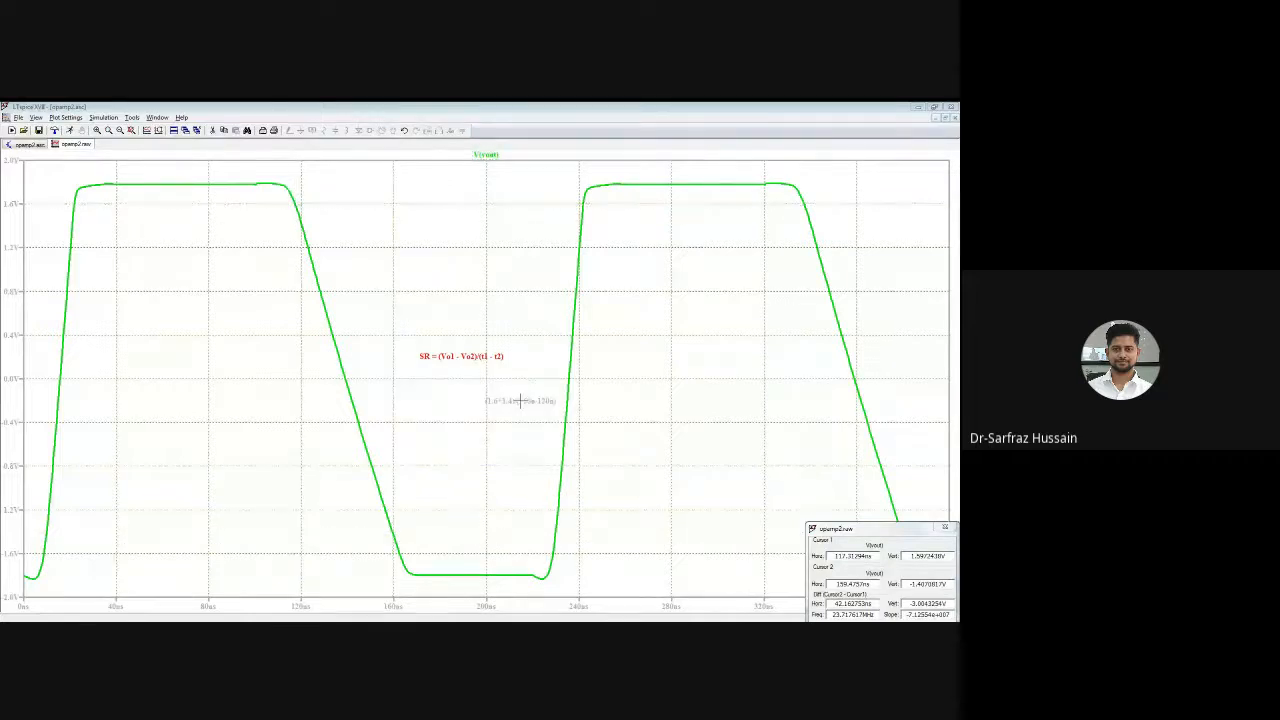
pyautogui.click(453, 390)
# Set the colour of the numeric slew-rate annotation to dark red
pyautogui.rightClick(456, 391)
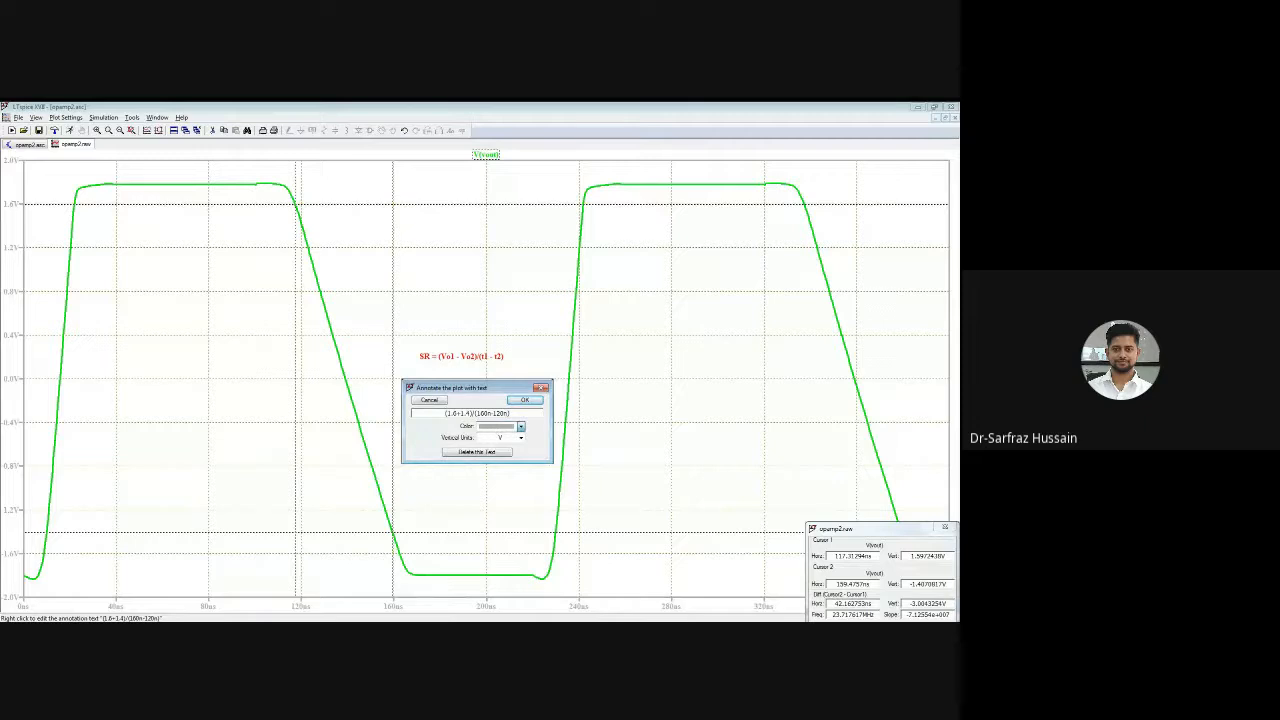
pyautogui.click(505, 442)
pyautogui.click(523, 400)
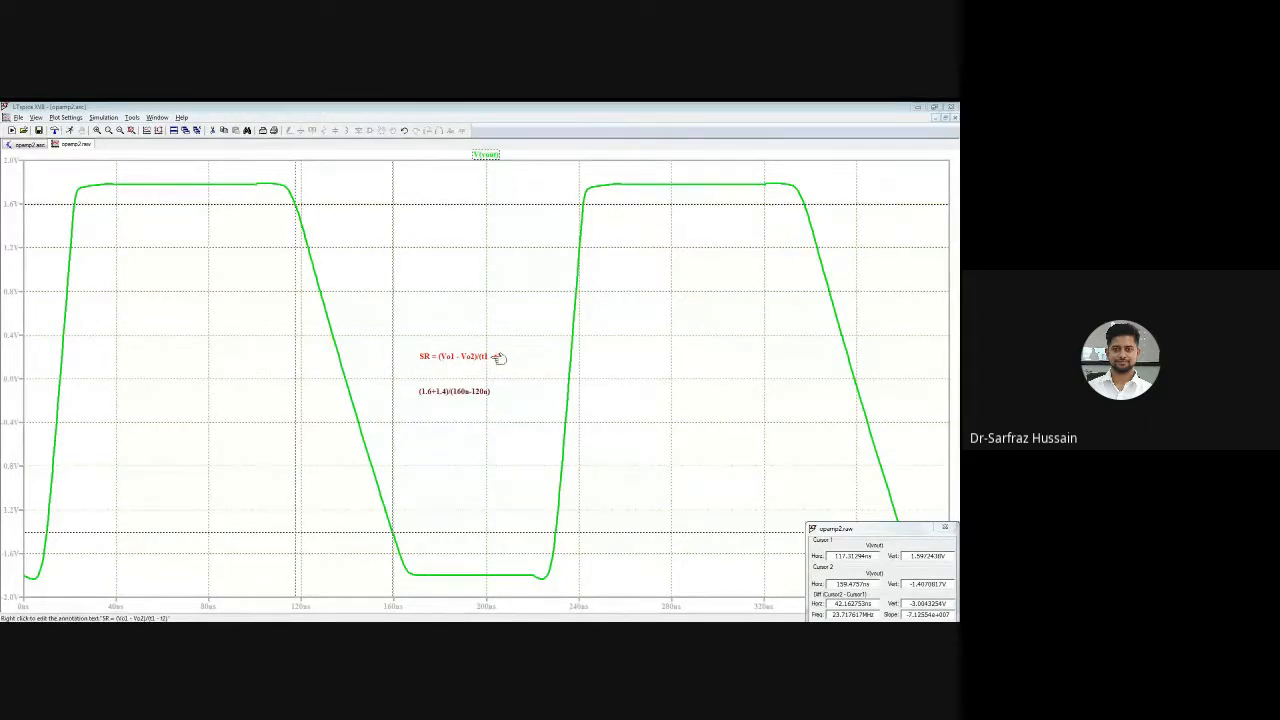
# Change the denominator in the slew-rate formula annotation to (t2 - t1)
pyautogui.rightClick(495, 358)
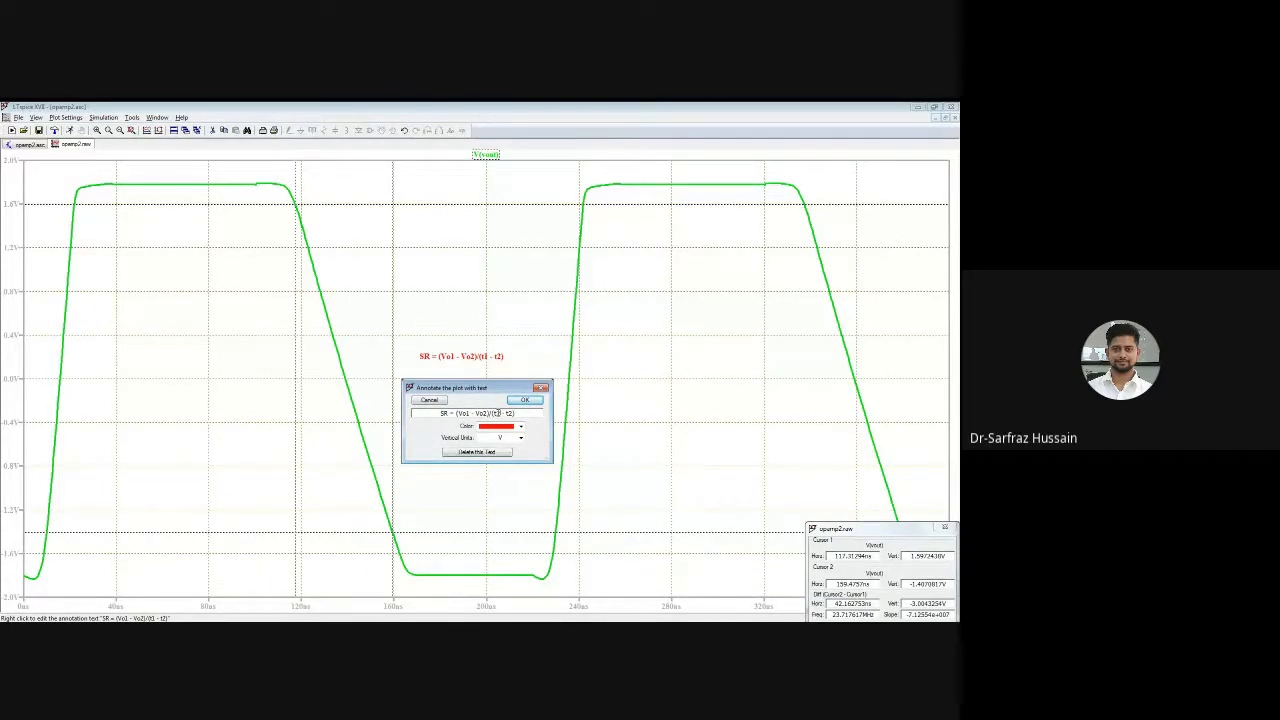
pyautogui.press('BackSpace')
pyautogui.write('1')
pyautogui.click(514, 401)
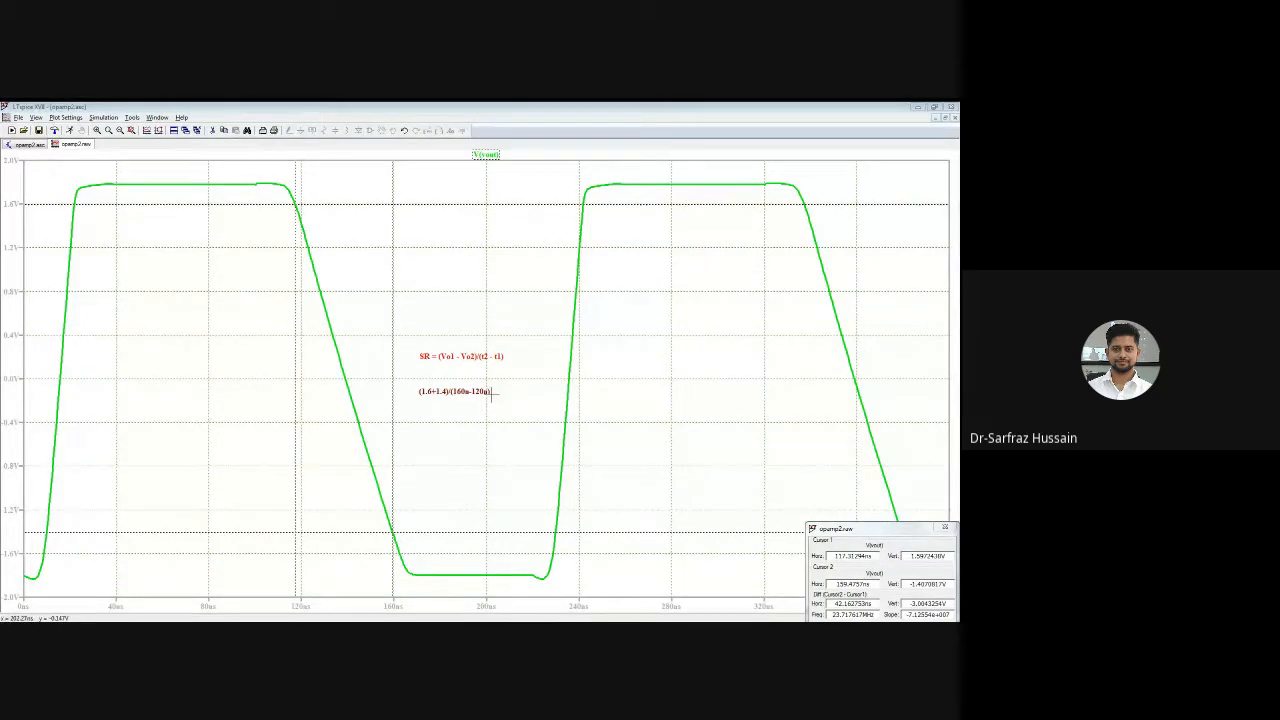
pyautogui.rightClick(497, 393)
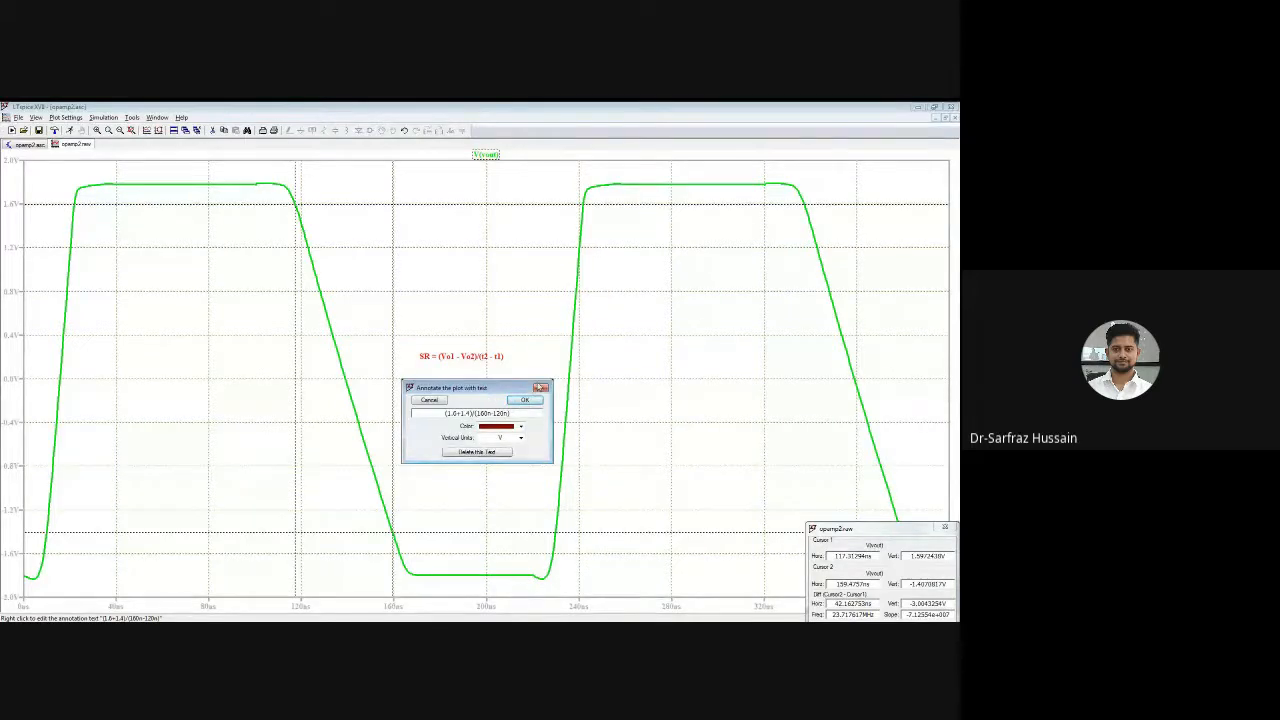
pyautogui.click(524, 400)
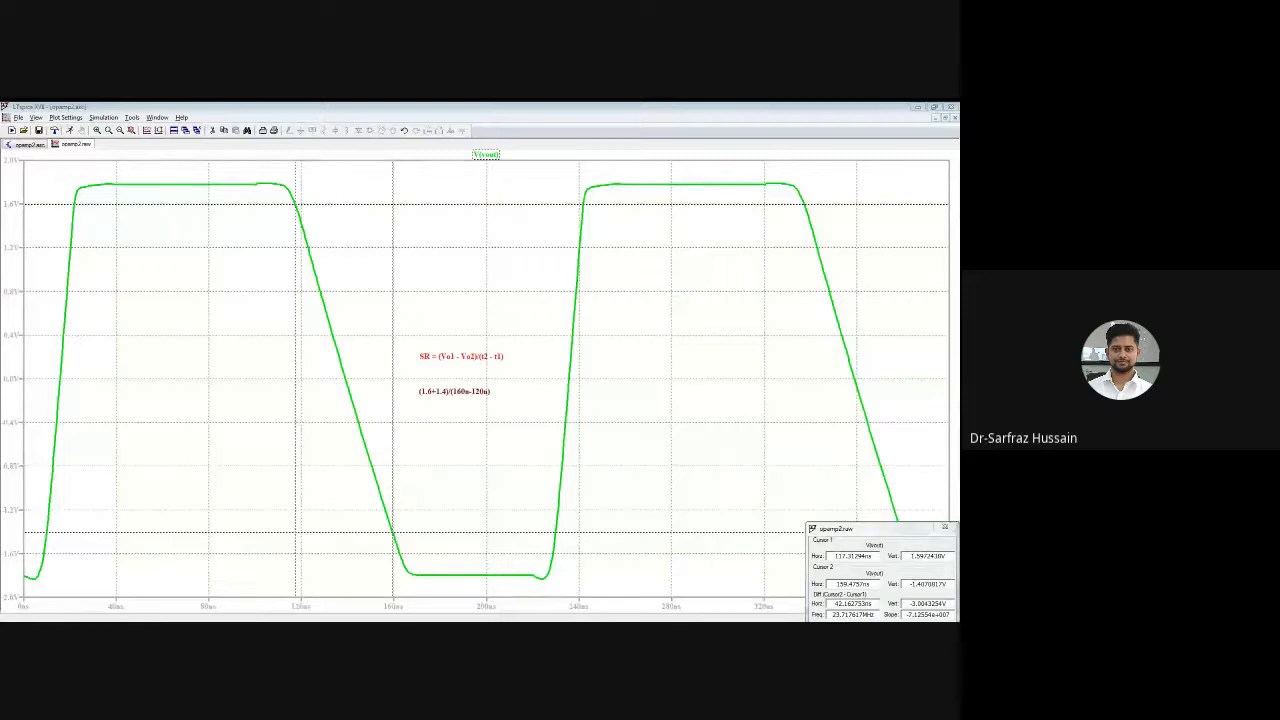
# Add the text annotation "750mV/ns" to the plot, just below the numeric slew-rate expression
pyautogui.rightClick(537, 493)
pyautogui.click(557, 510)
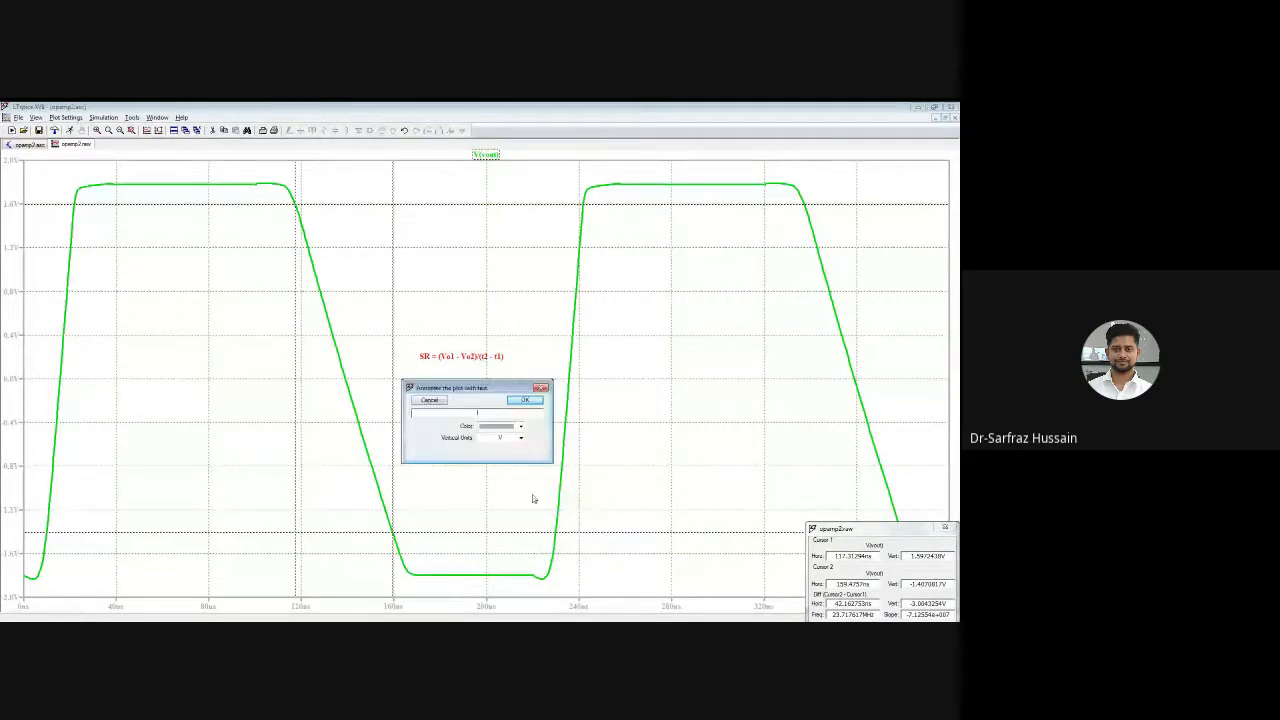
pyautogui.write('750mV/ns')
pyautogui.click(524, 400)
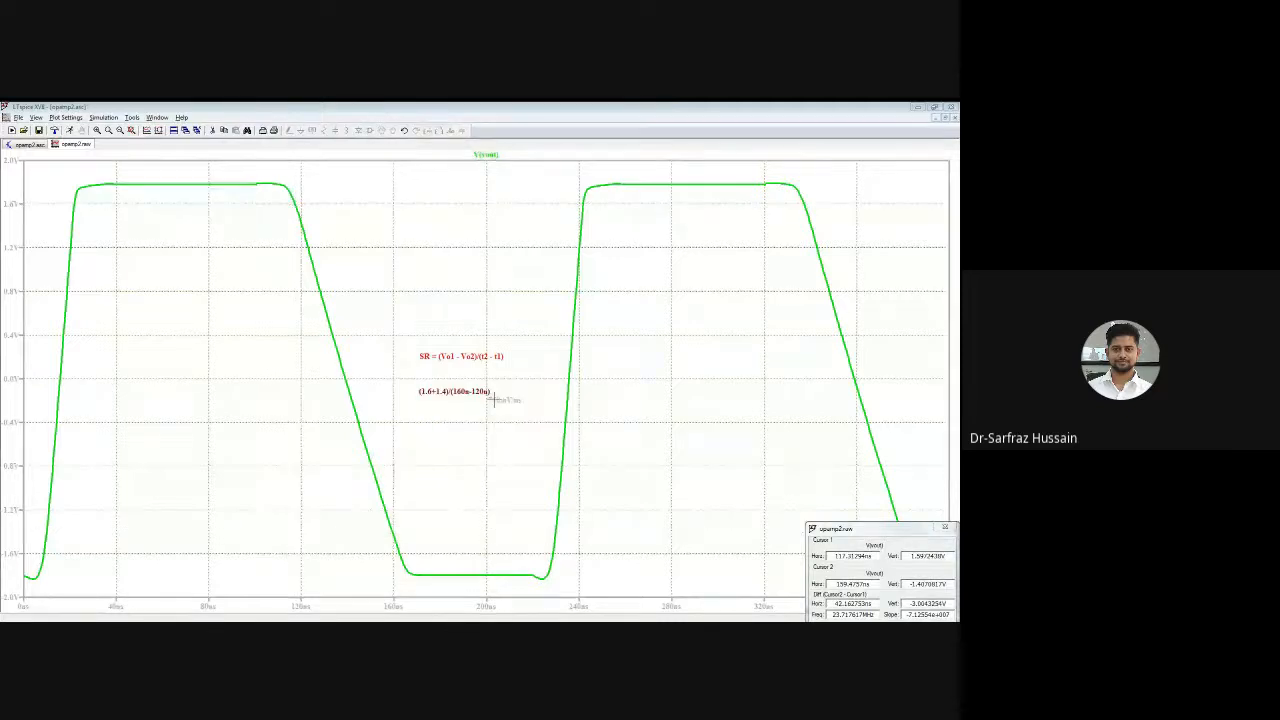
pyautogui.click(448, 410)
# Set the colour of the 750mV/ns annotation to blue and close the cursor readout
pyautogui.rightClick(451, 412)
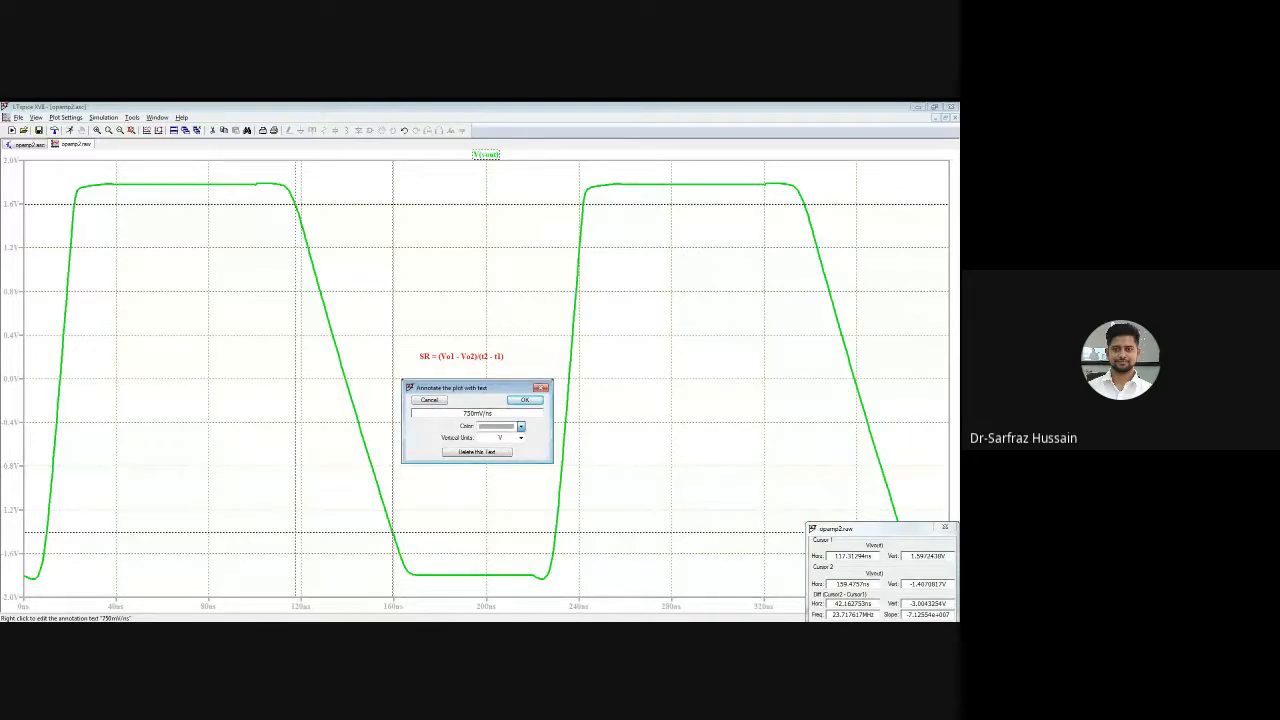
pyautogui.click(499, 448)
pyautogui.click(524, 401)
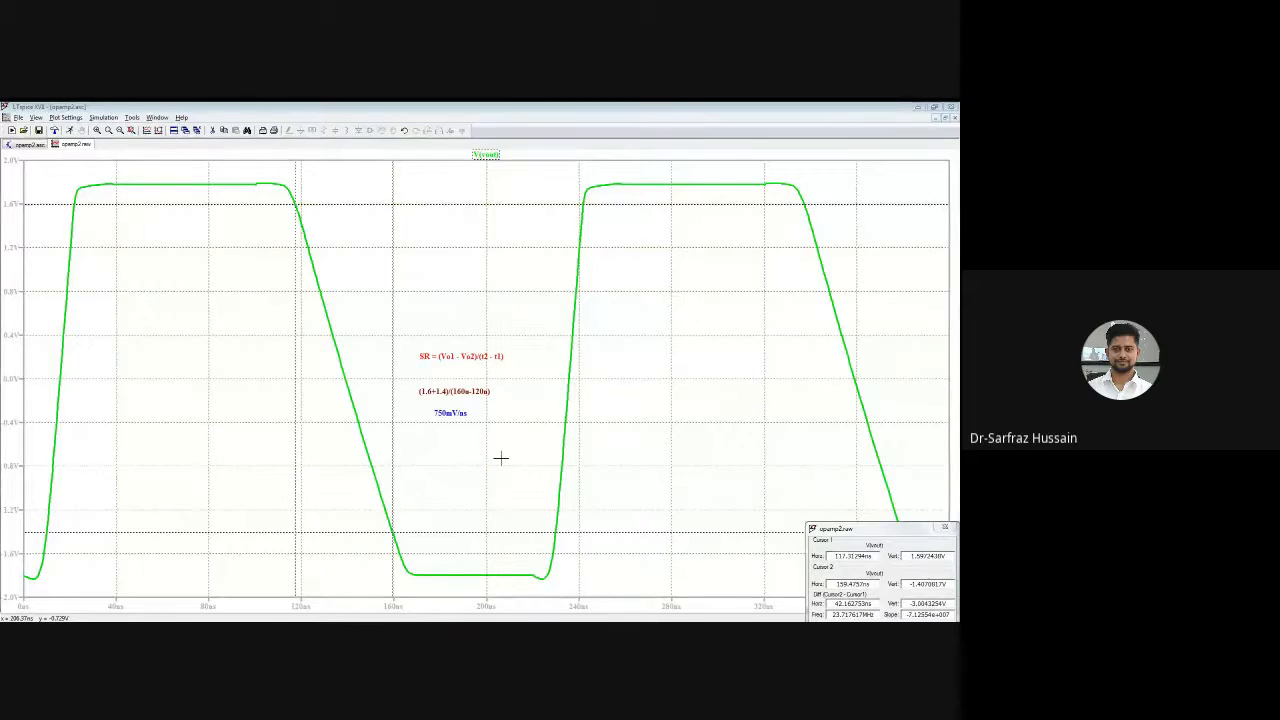
pyautogui.click(945, 528)
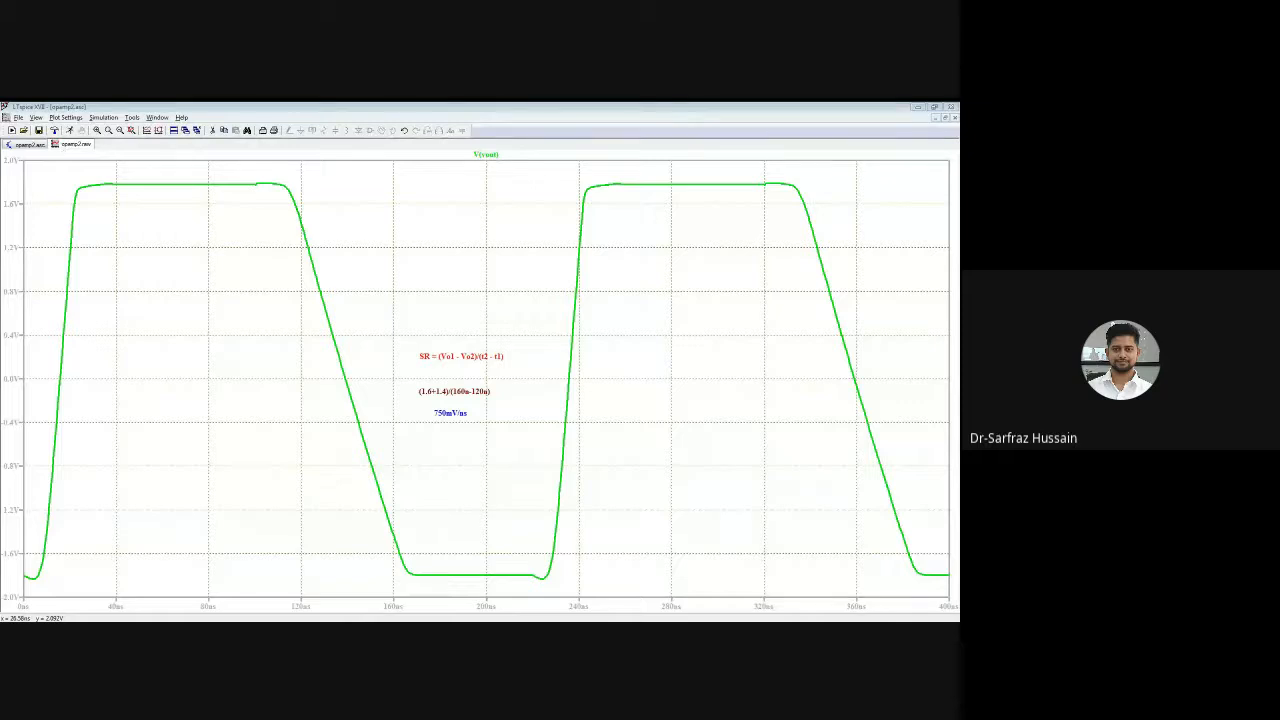
# Return to the schematic and activate the commented-out DC sweep directive as .dc V1 -0.4 0.4 0.001
pyautogui.click(25, 144)
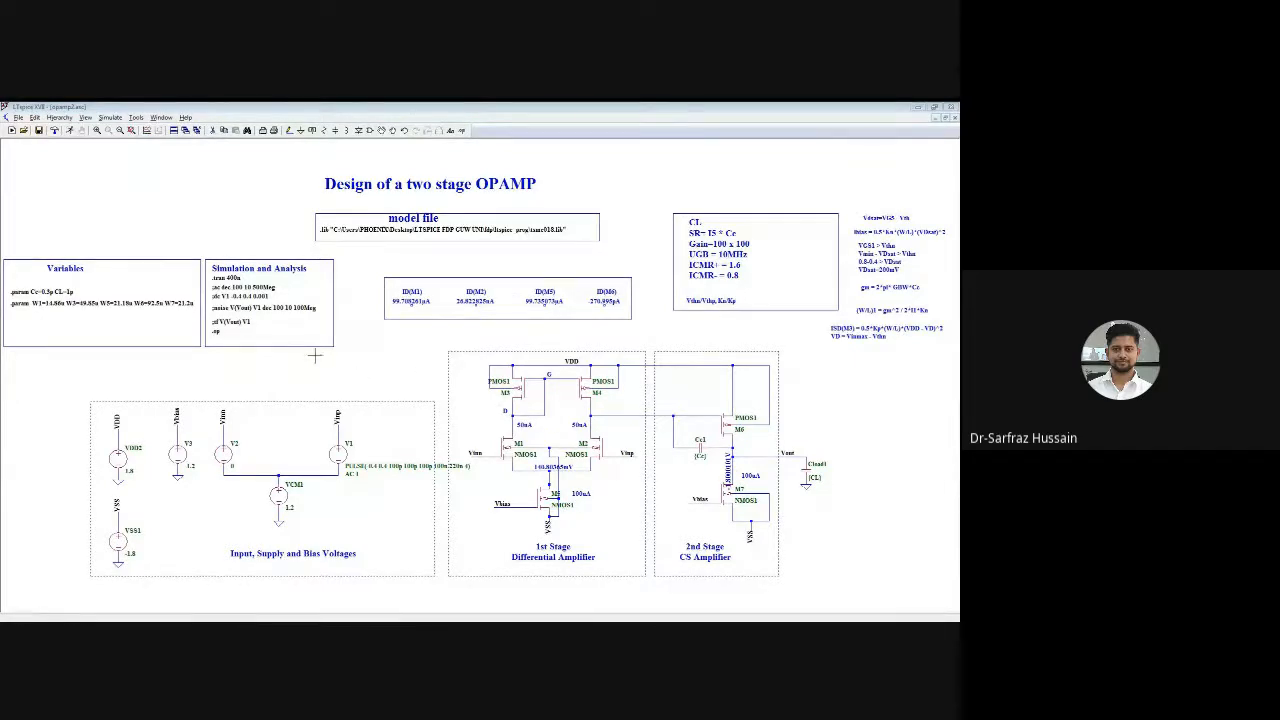
pyautogui.rightClick(214, 296)
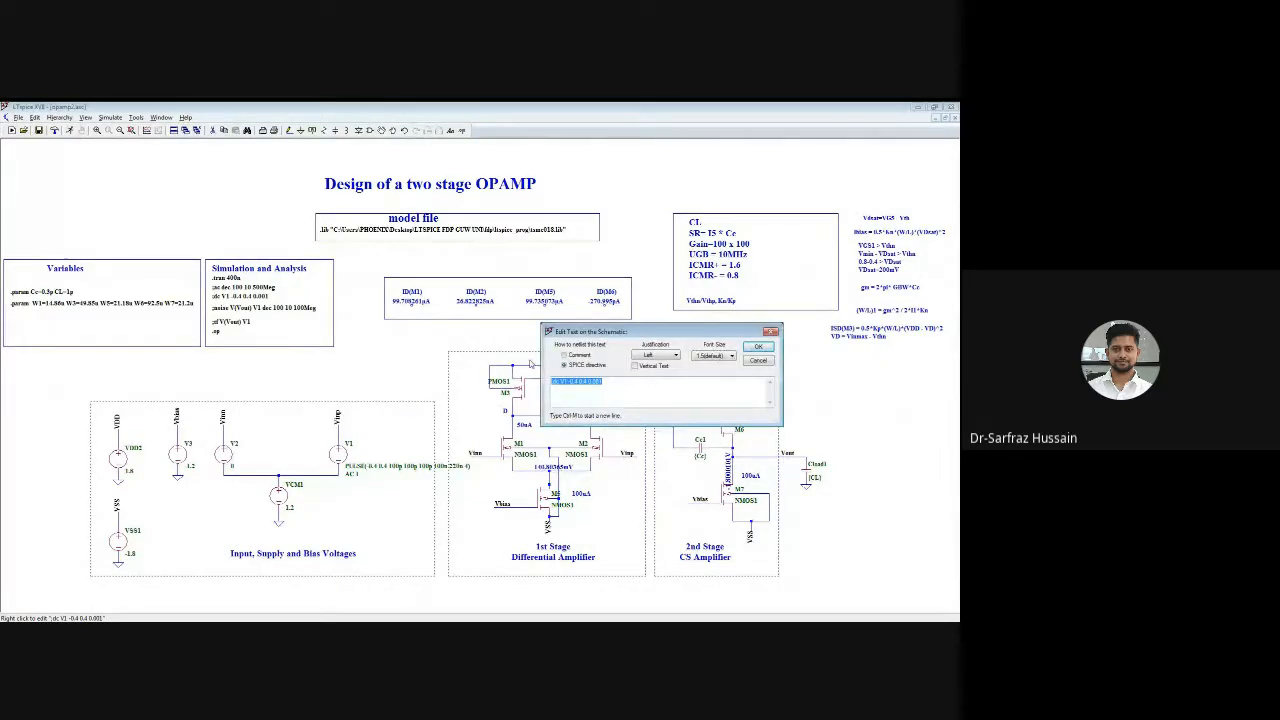
pyautogui.click(554, 384)
pyautogui.click(755, 346)
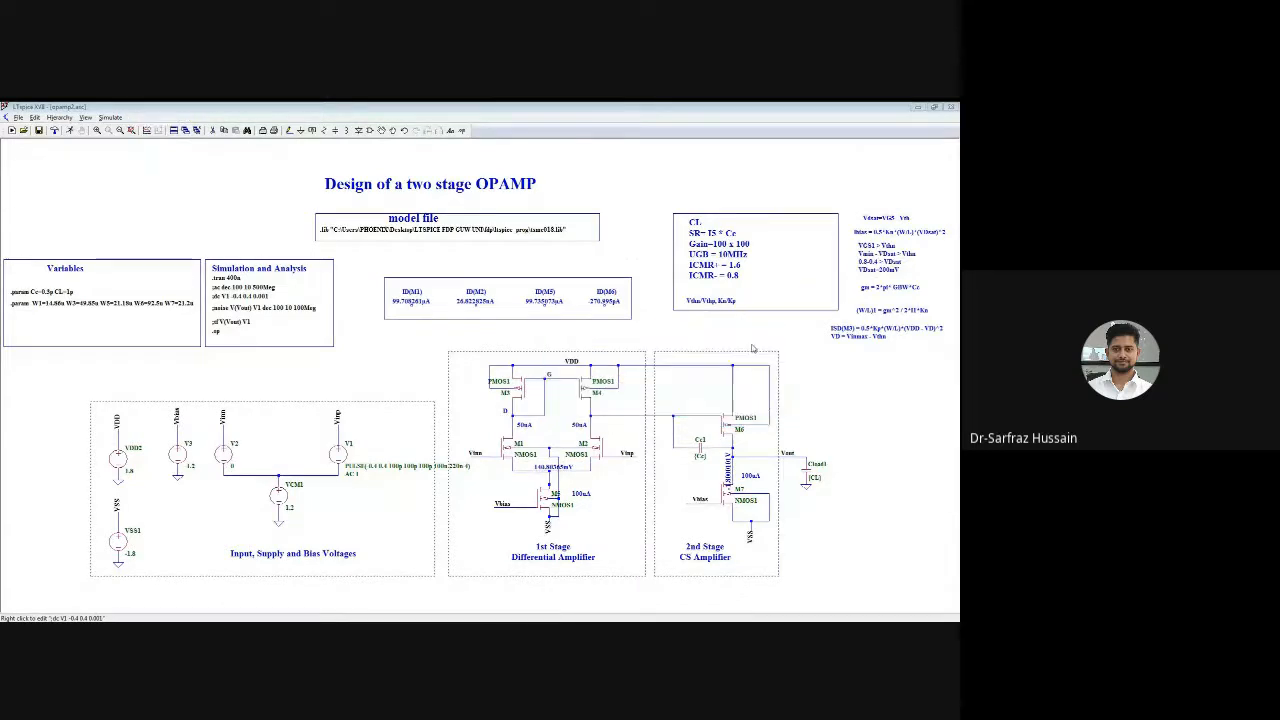
# Run the DC sweep of V1 and plot V(vout), V(vinn) and V(vinp)
pyautogui.click(69, 131)
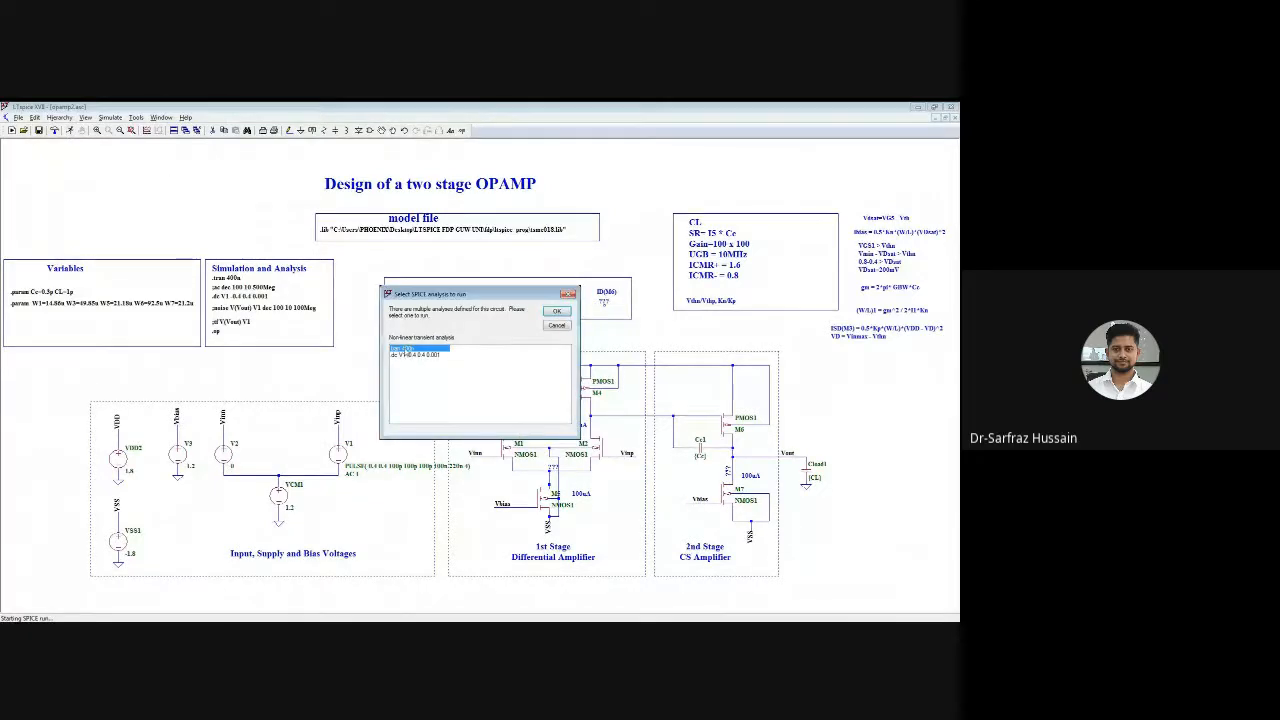
pyautogui.click(408, 356)
pyautogui.click(556, 311)
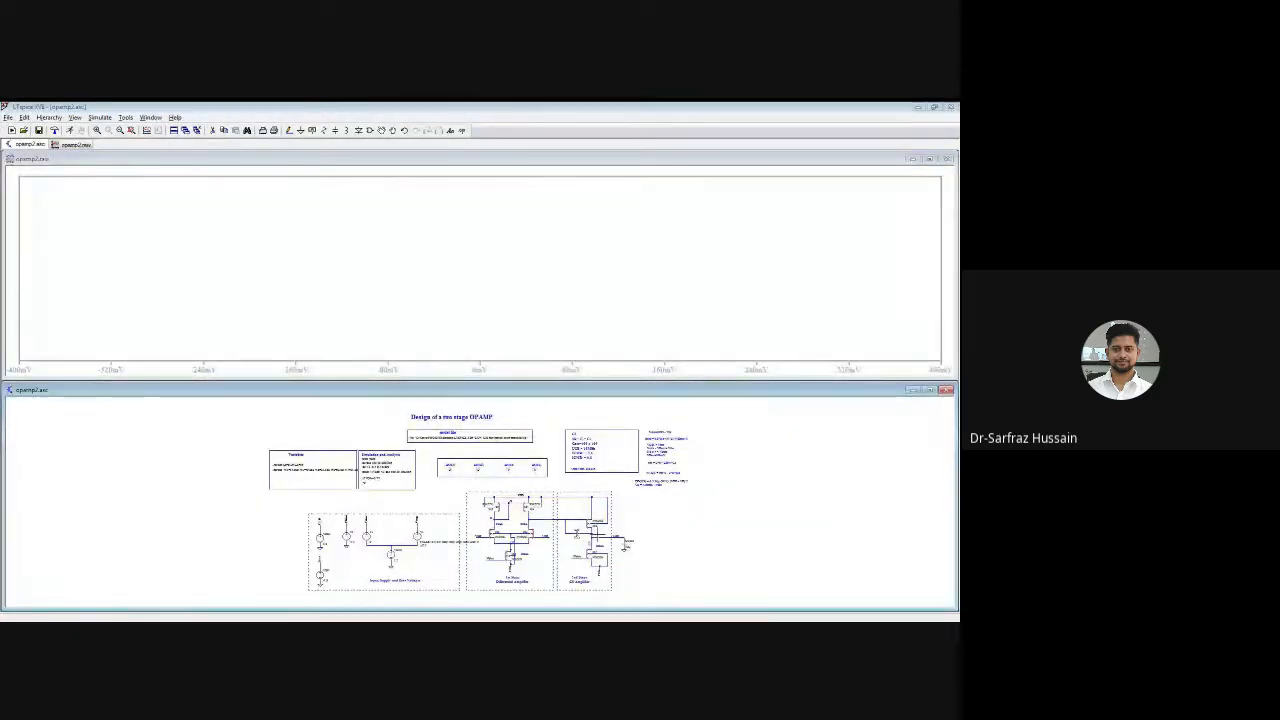
pyautogui.click(607, 536)
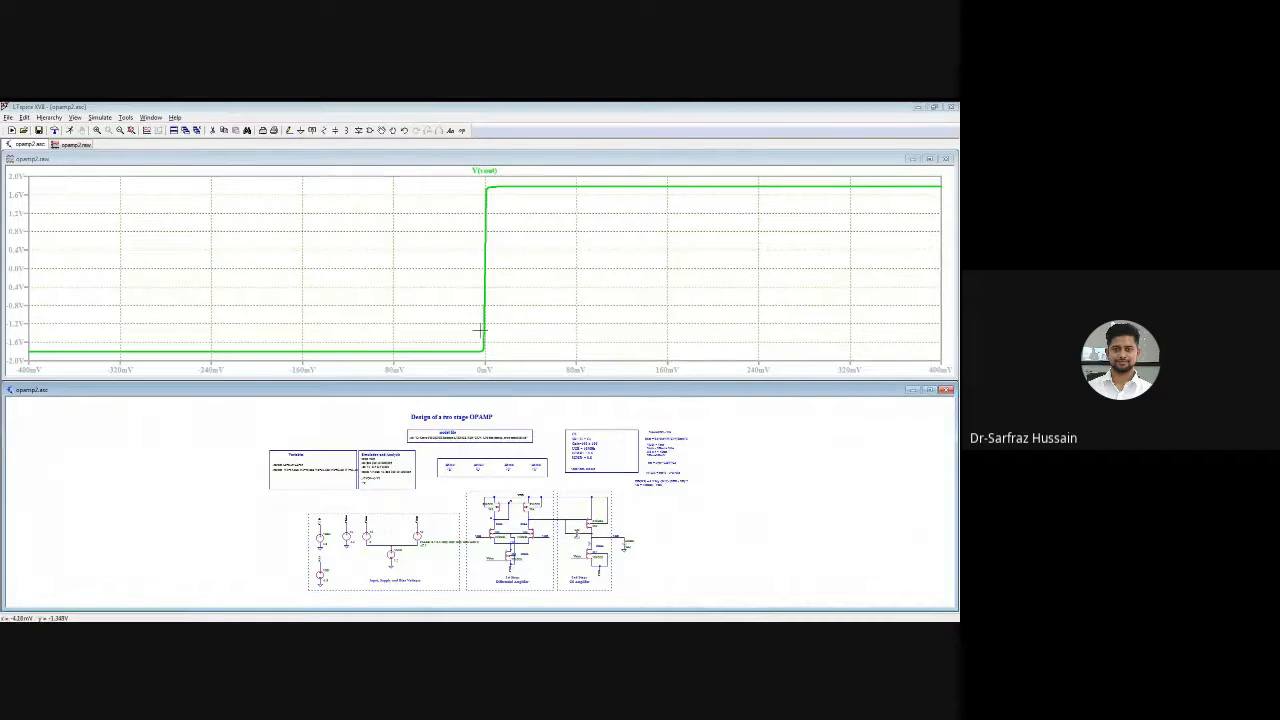
pyautogui.click(490, 531)
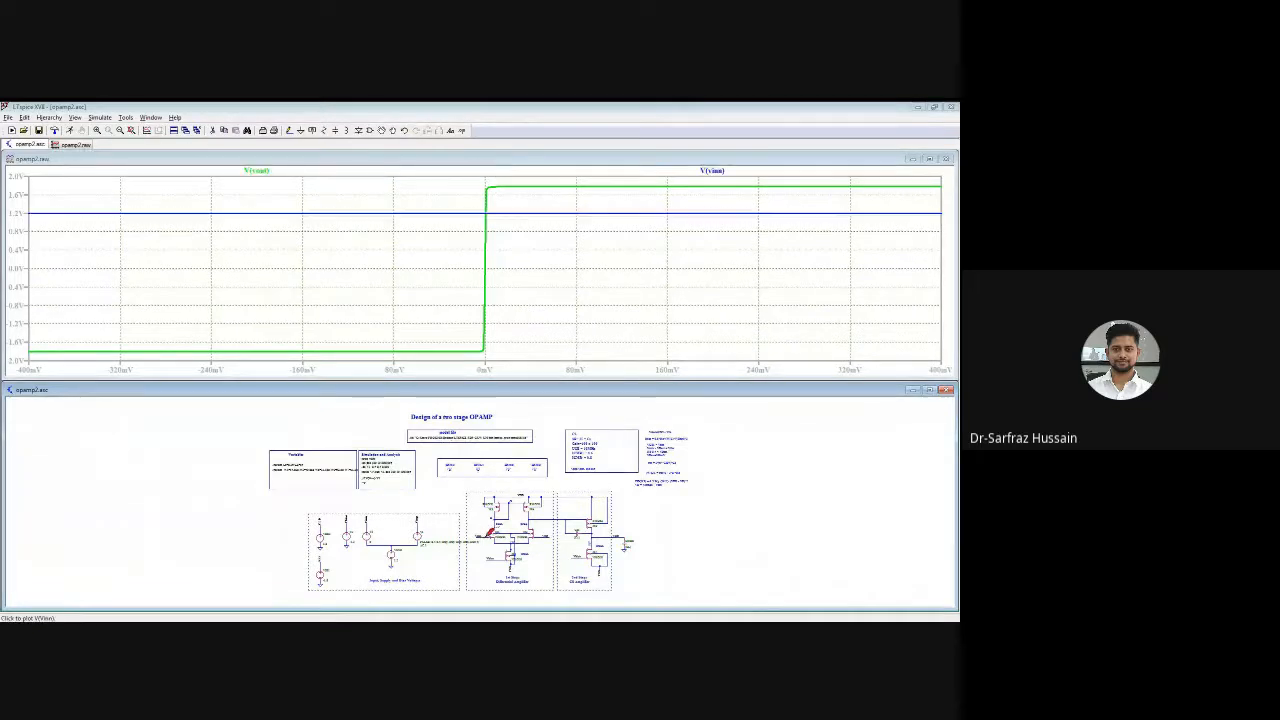
pyautogui.click(544, 533)
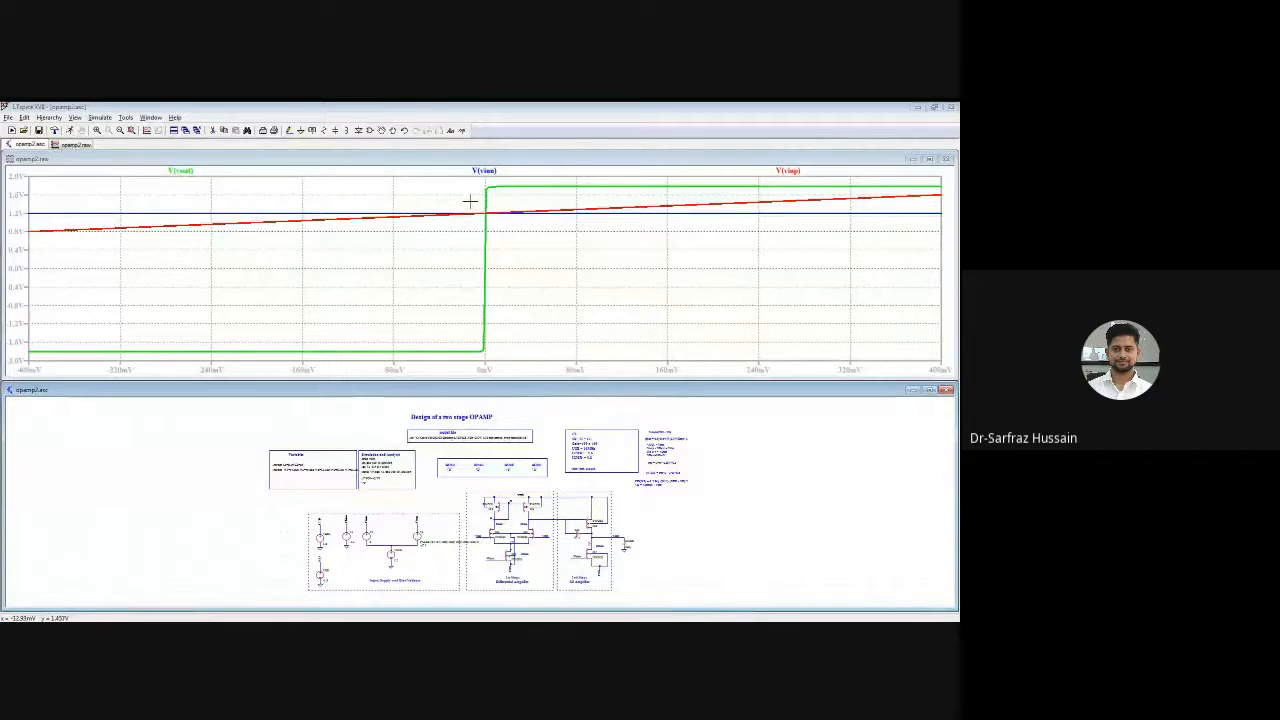
# Examine where V(vout) crosses the two input voltages near 0 mV, and restore the full plot range
pyautogui.moveTo(469, 201); pyautogui.dragTo(534, 249)
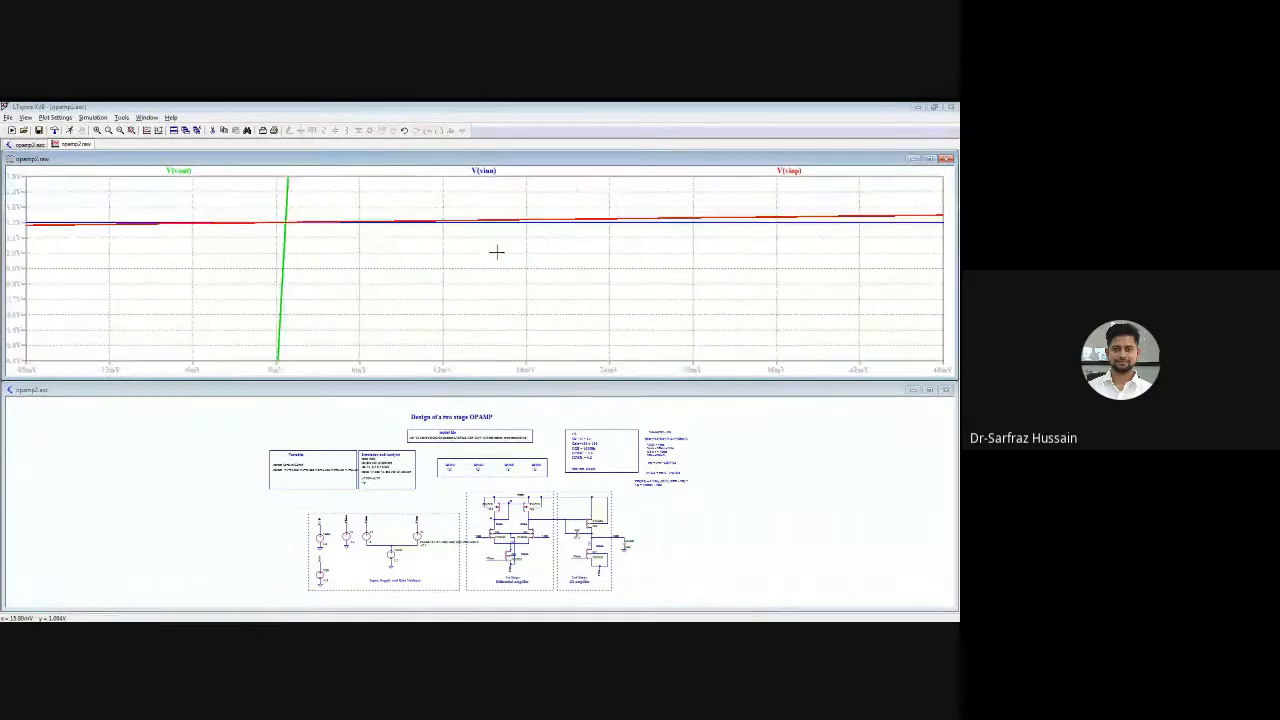
pyautogui.moveTo(216, 197); pyautogui.dragTo(356, 272)
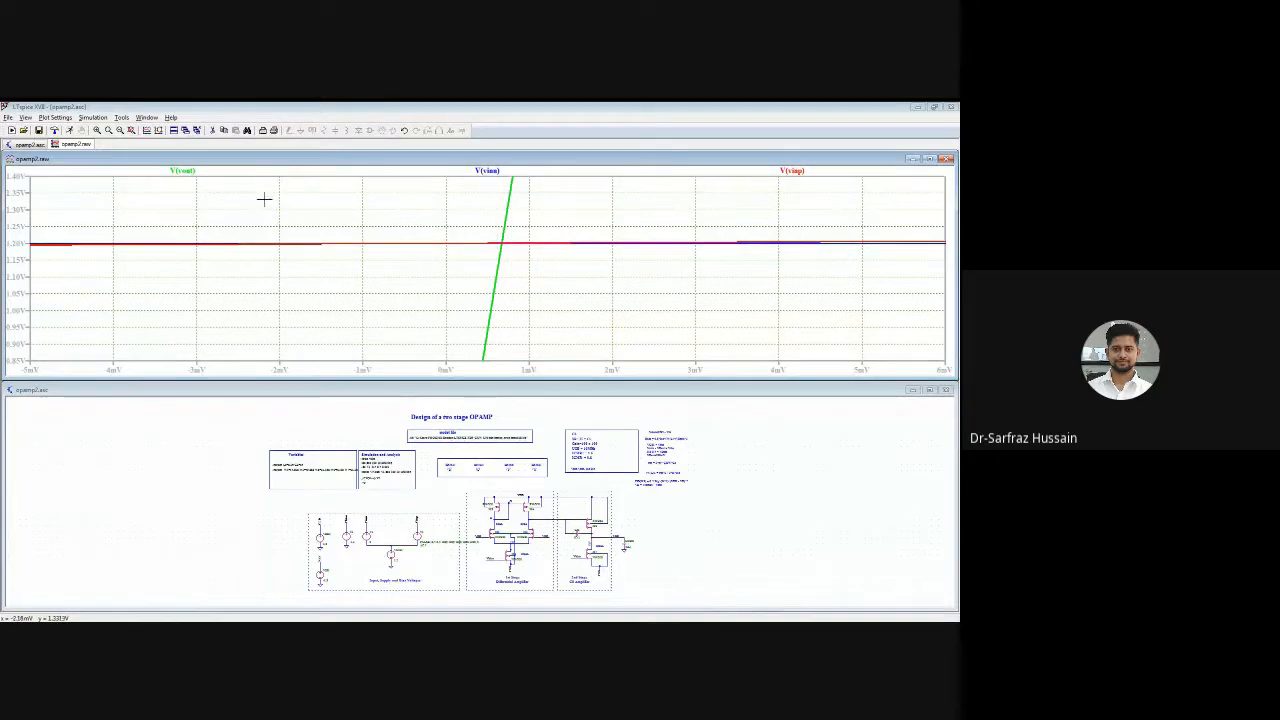
pyautogui.click(131, 131)
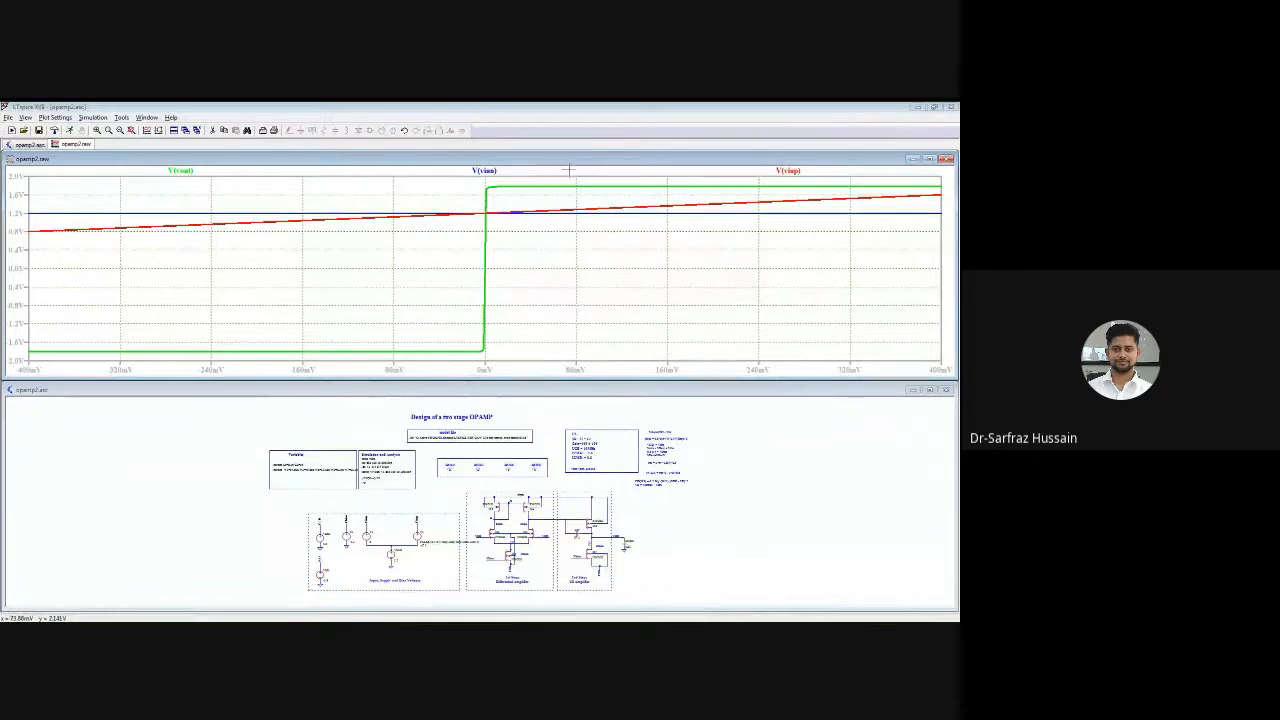
# Close the DC sweep waveform window and activate the AC analysis directive .ac dec 100 10 500Meg
pyautogui.click(946, 160)
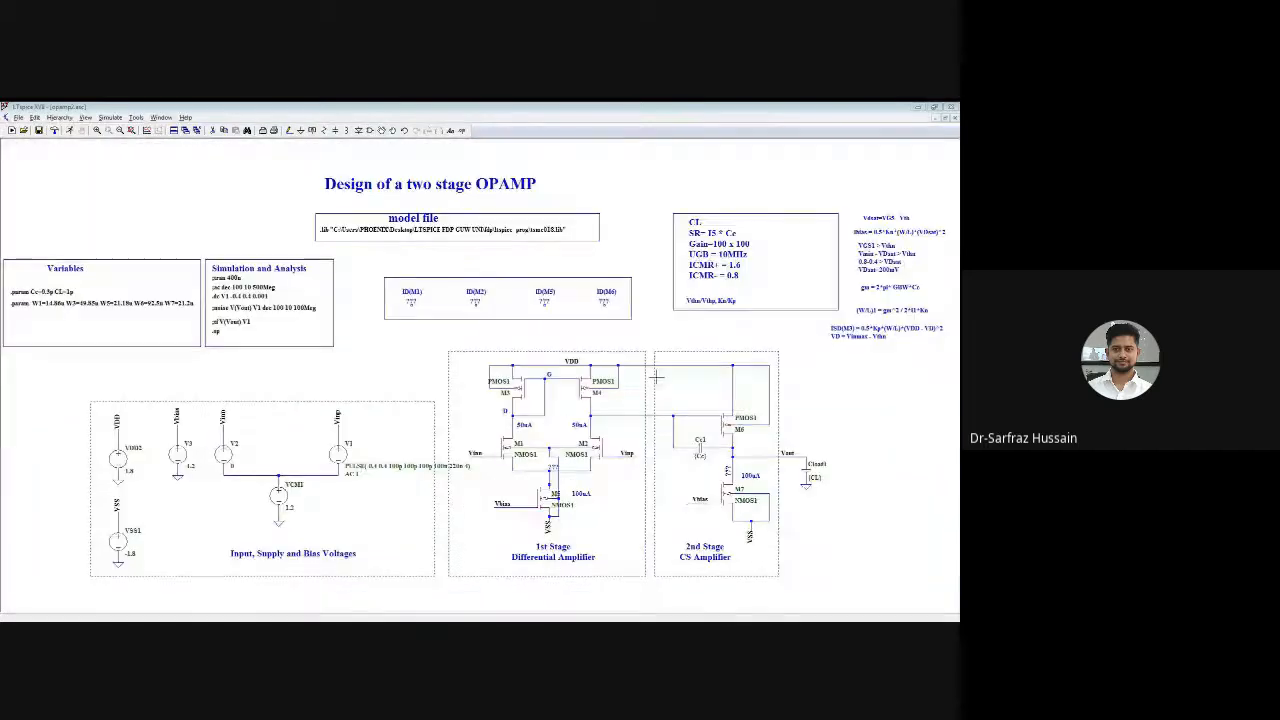
pyautogui.doubleClick(658, 380)
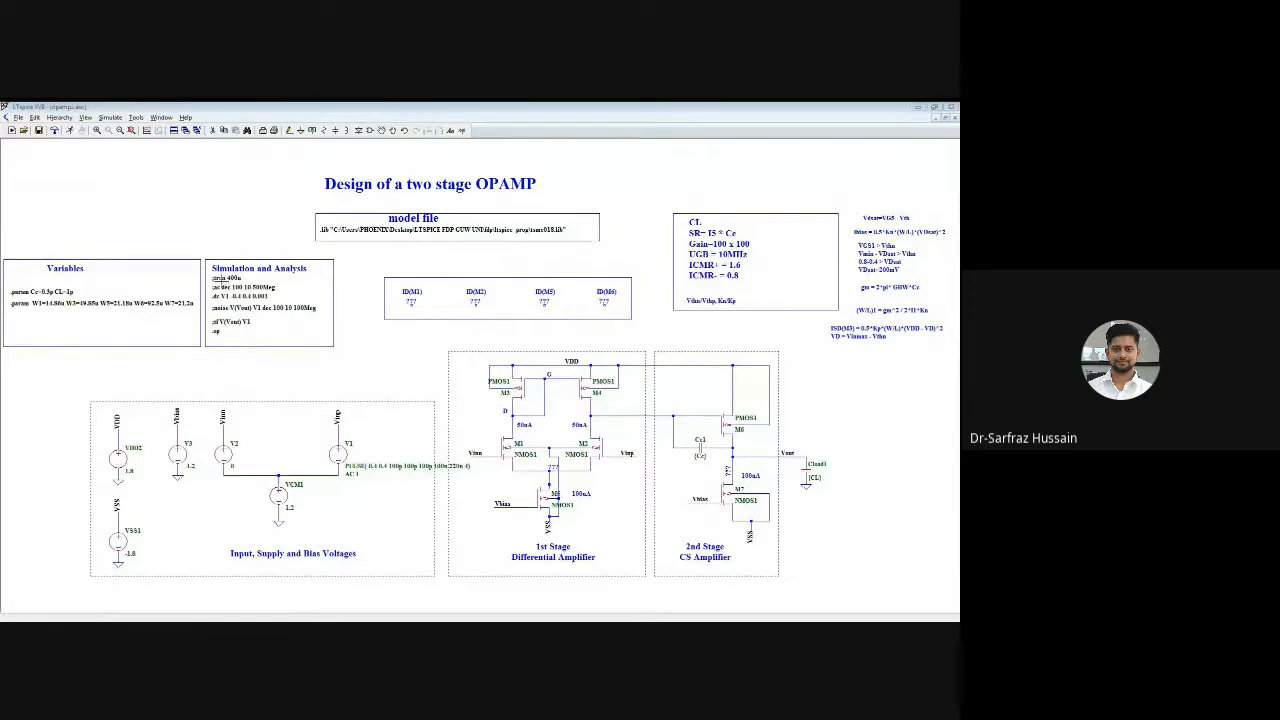
pyautogui.rightClick(213, 287)
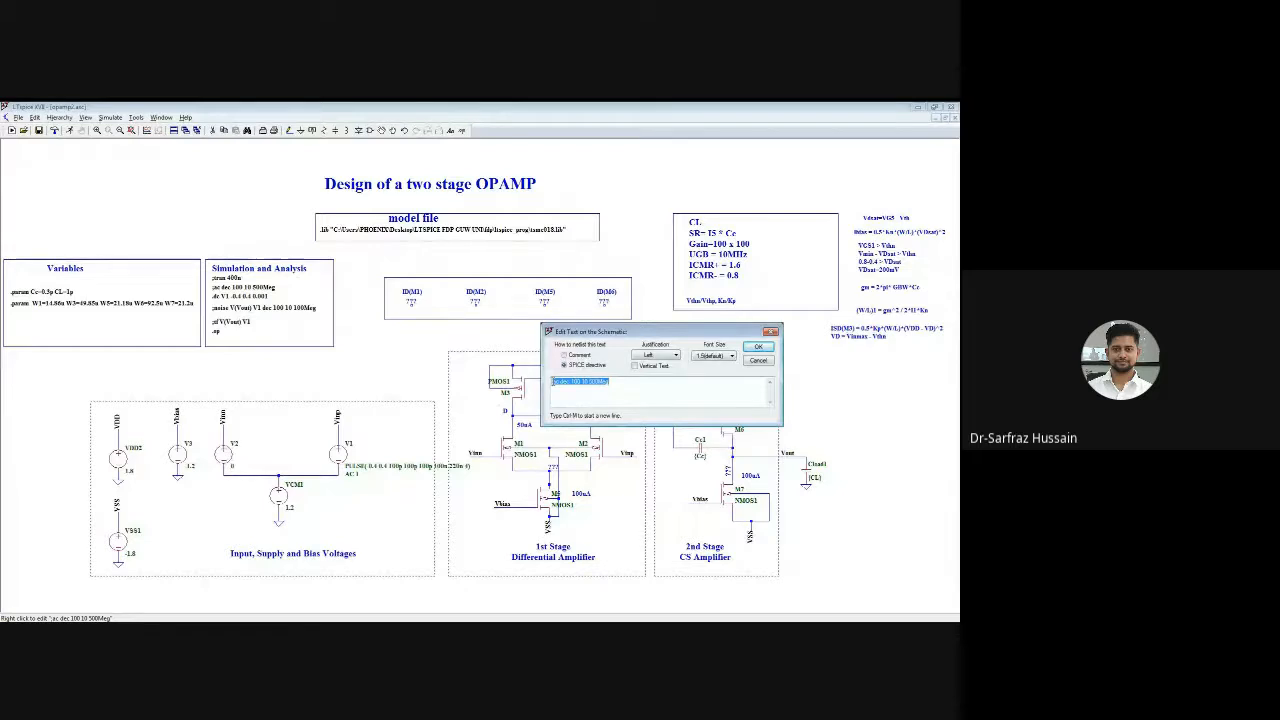
pyautogui.click(554, 382)
pyautogui.click(759, 348)
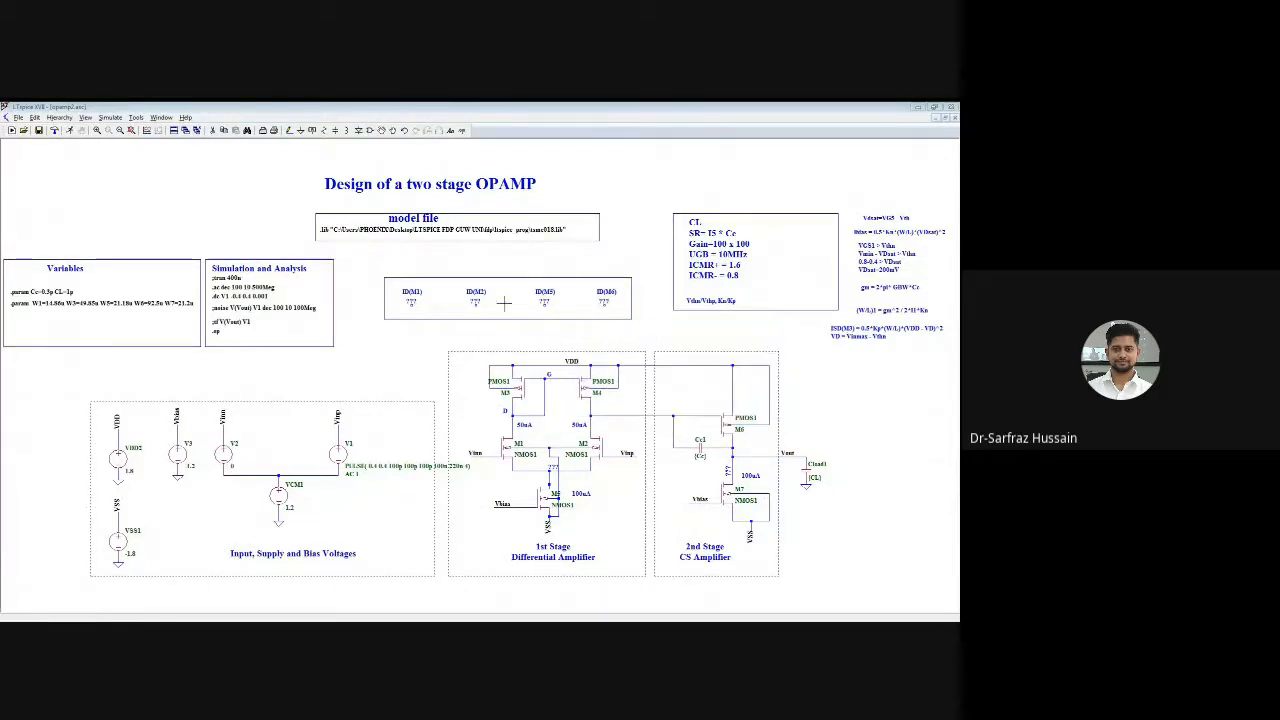
# Run the AC analysis from 10 Hz to 500 MHz and plot V(vout)
pyautogui.click(69, 131)
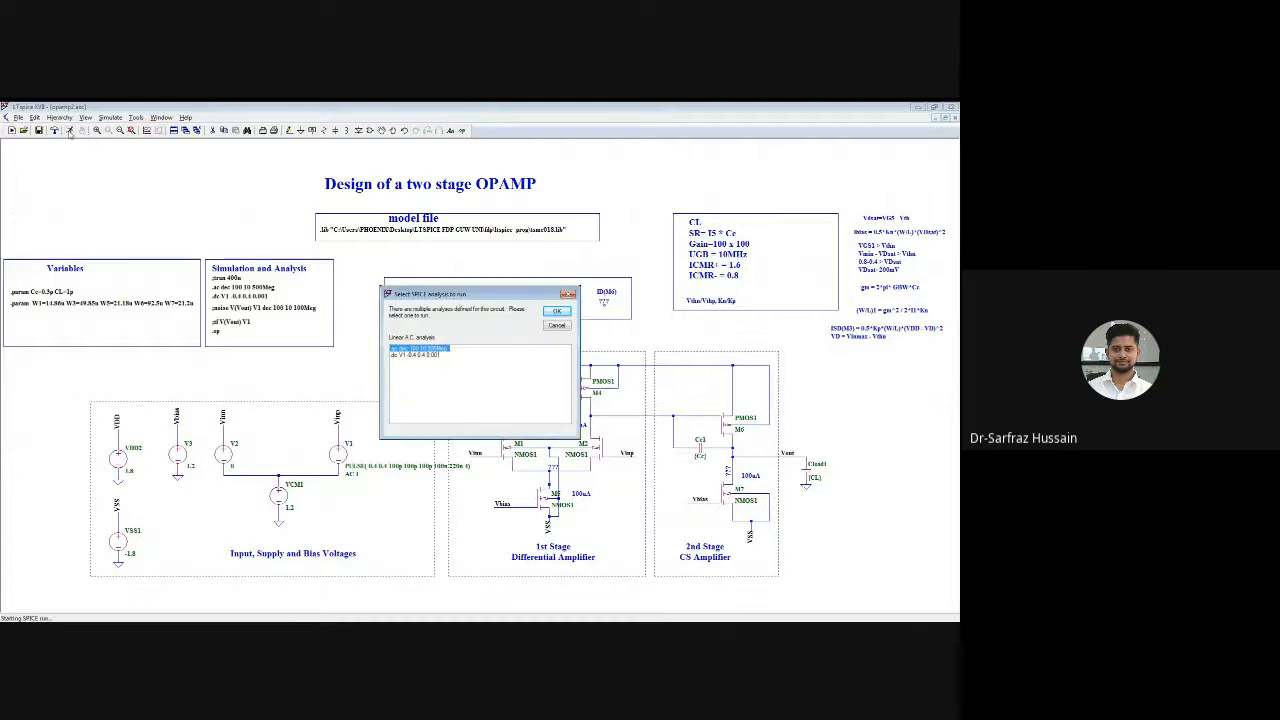
pyautogui.click(557, 311)
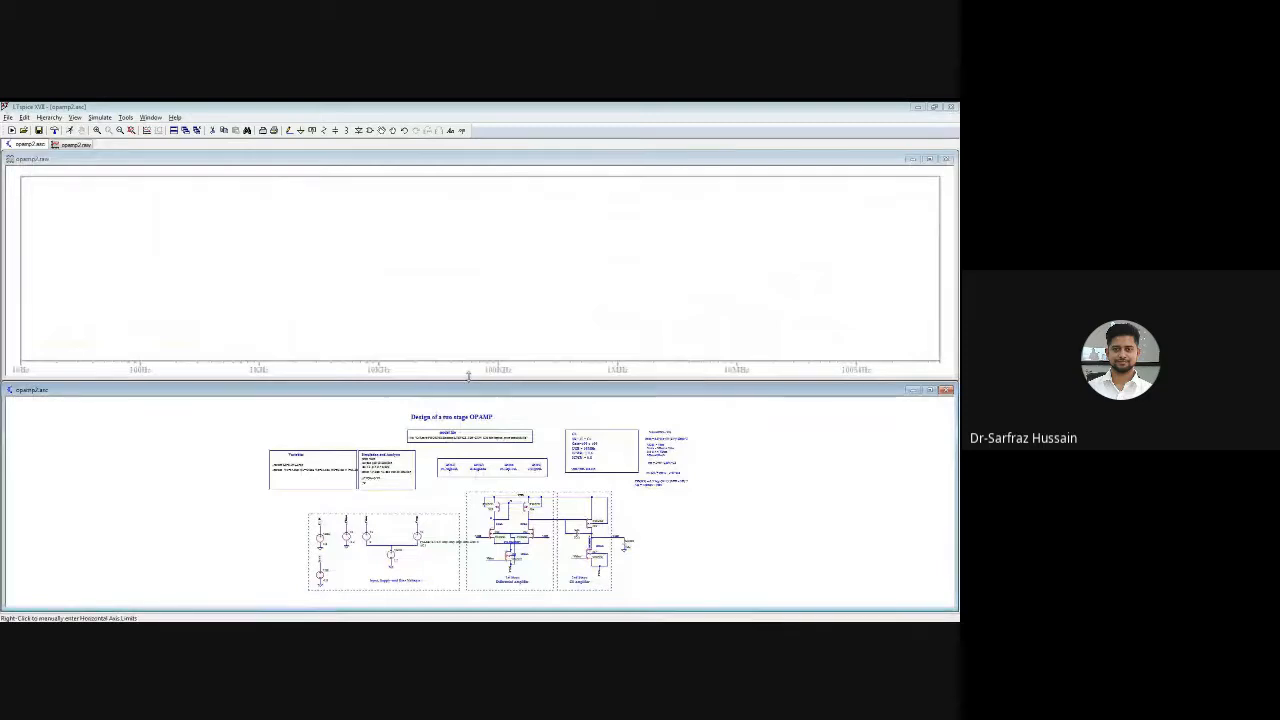
pyautogui.click(608, 537)
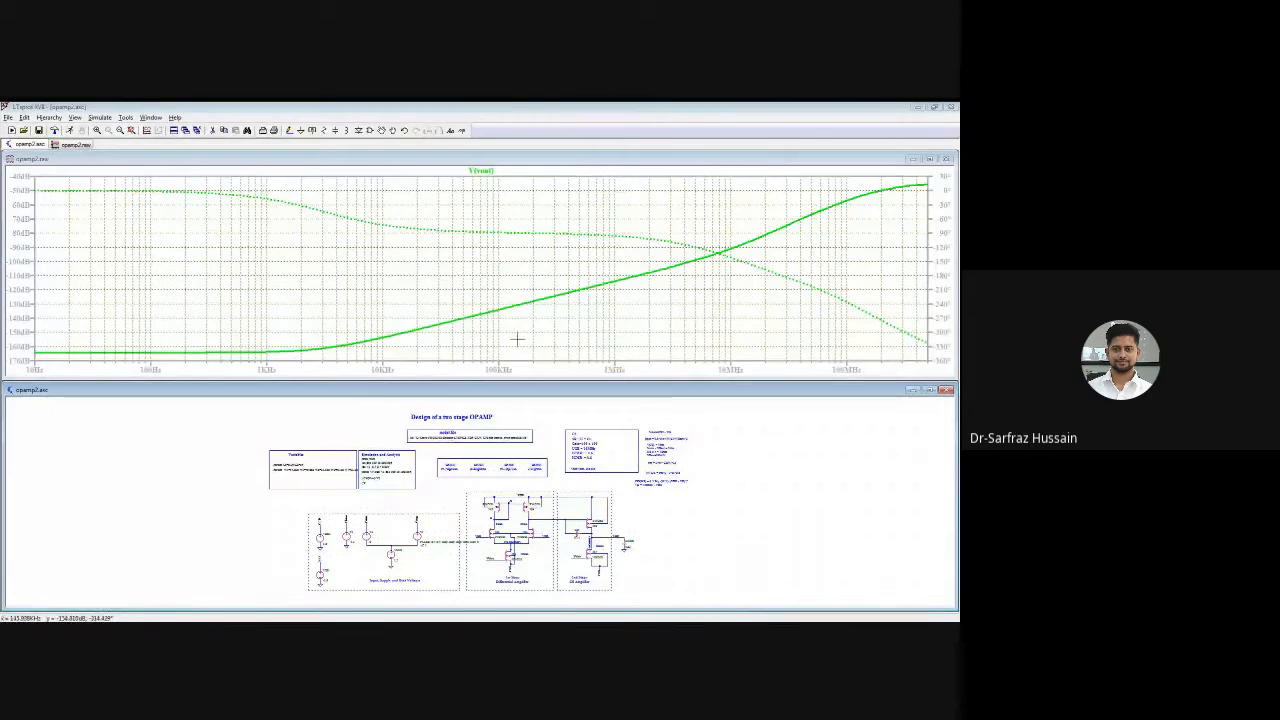
# Switch voltage source V1 from a pulse to a sine function, clear its frequency and set its DC offset to 0
pyautogui.doubleClick(473, 390)
pyautogui.rightClick(347, 452)
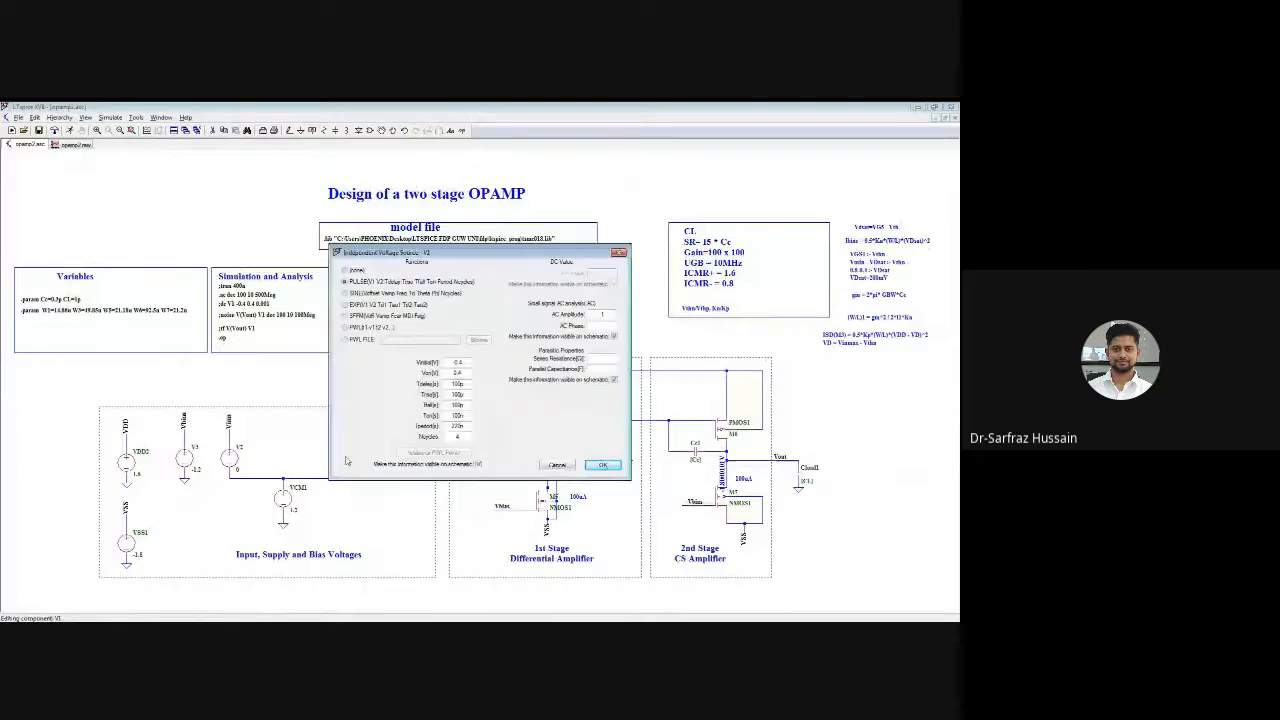
pyautogui.click(344, 294)
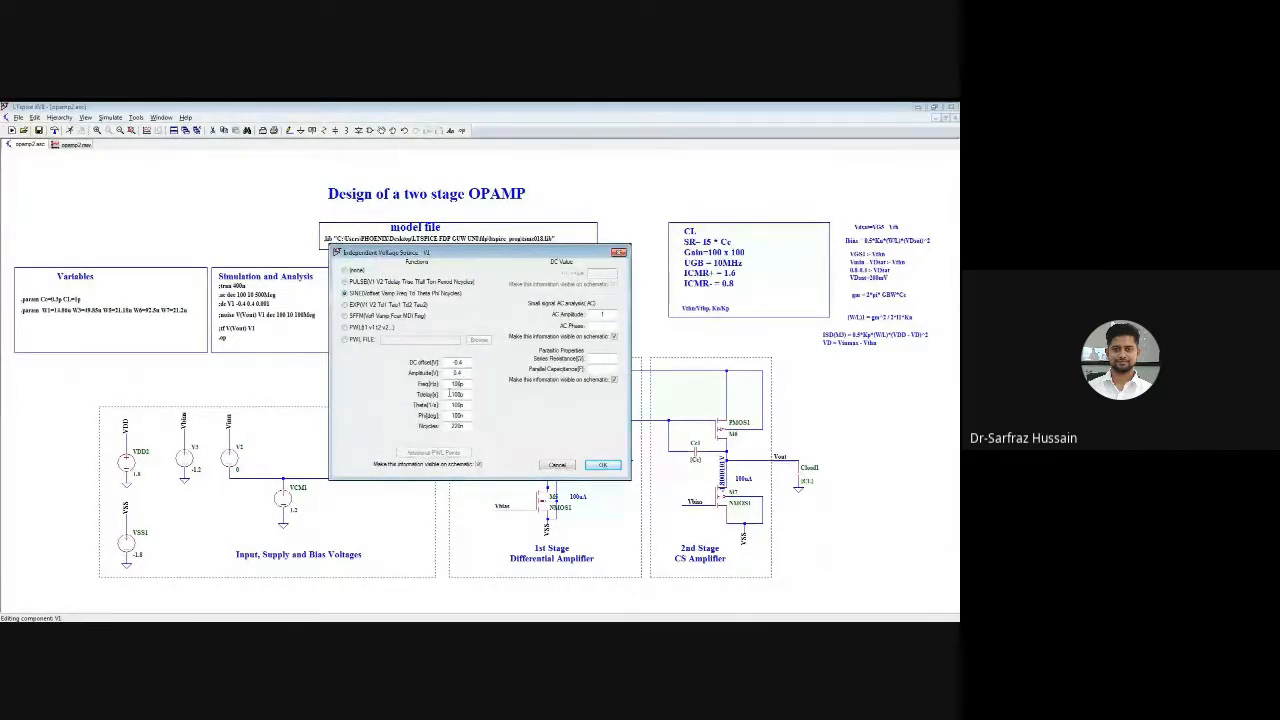
pyautogui.press('Tab')
pyautogui.click(352, 270)
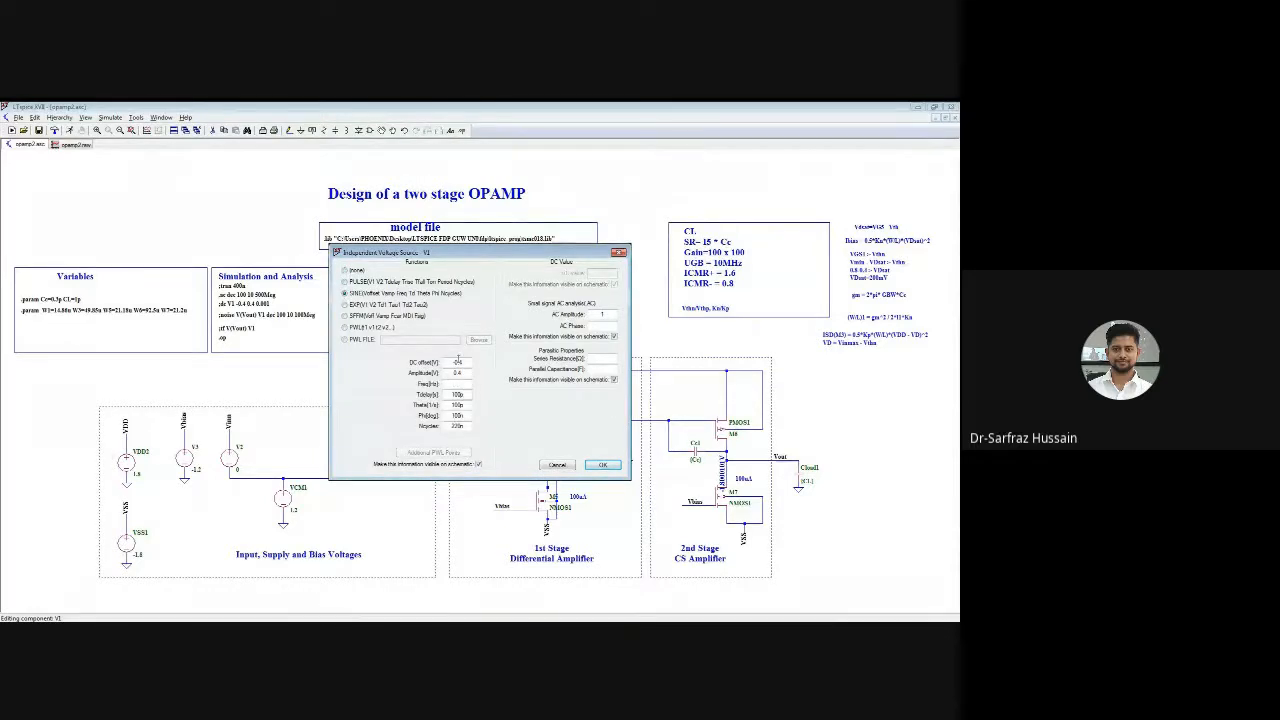
pyautogui.moveTo(459, 362); pyautogui.dragTo(410, 361)
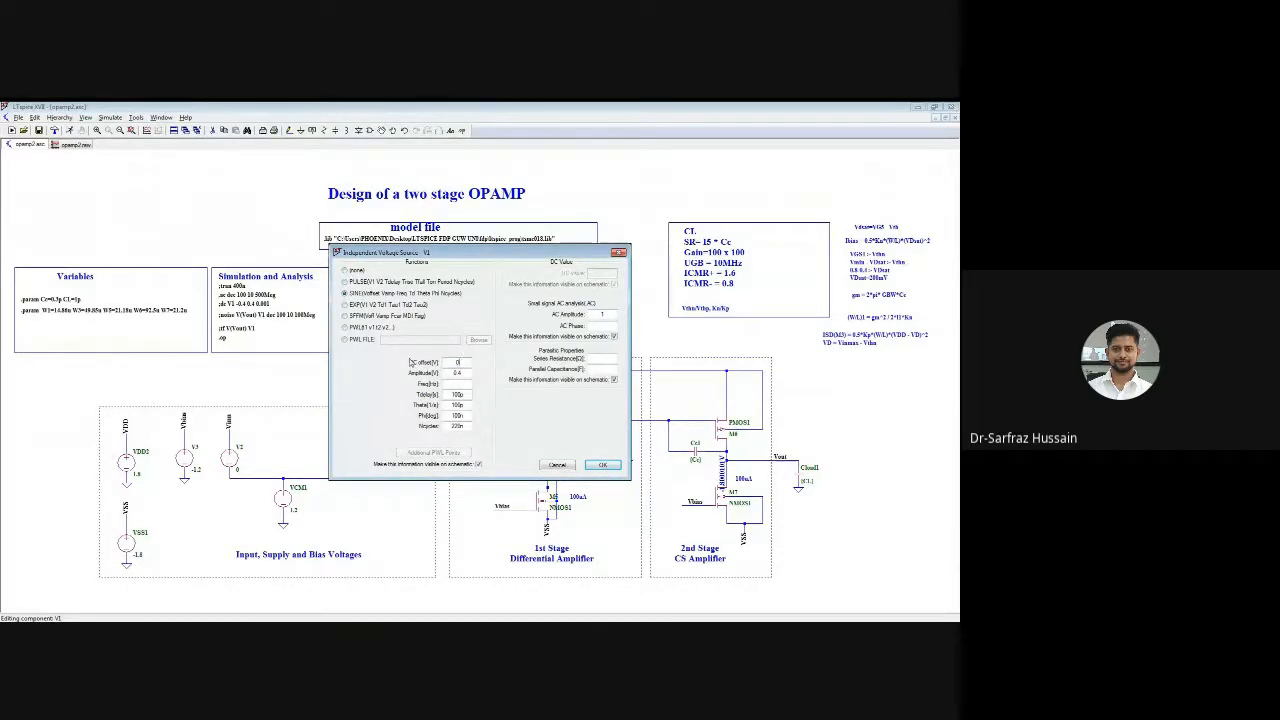
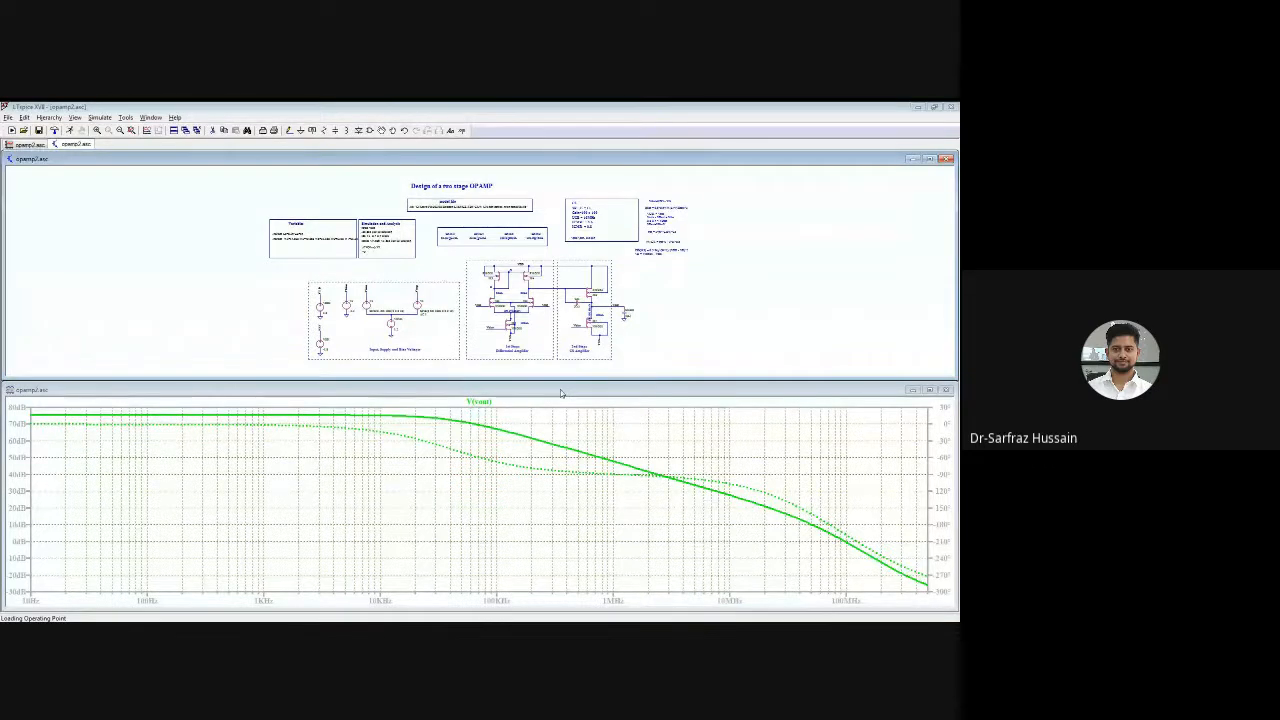
# Maximize the AC response plot and execute the gain_BW.meas measurement script on it
pyautogui.doubleClick(561, 391)
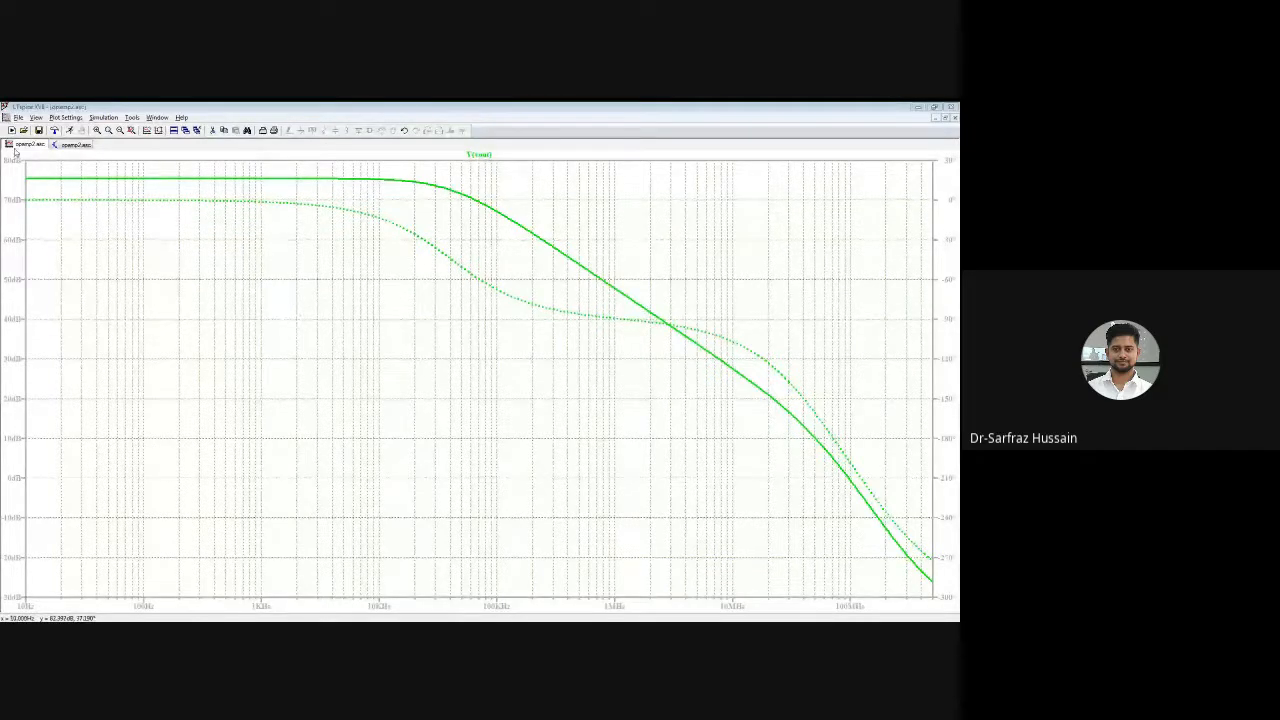
pyautogui.click(18, 118)
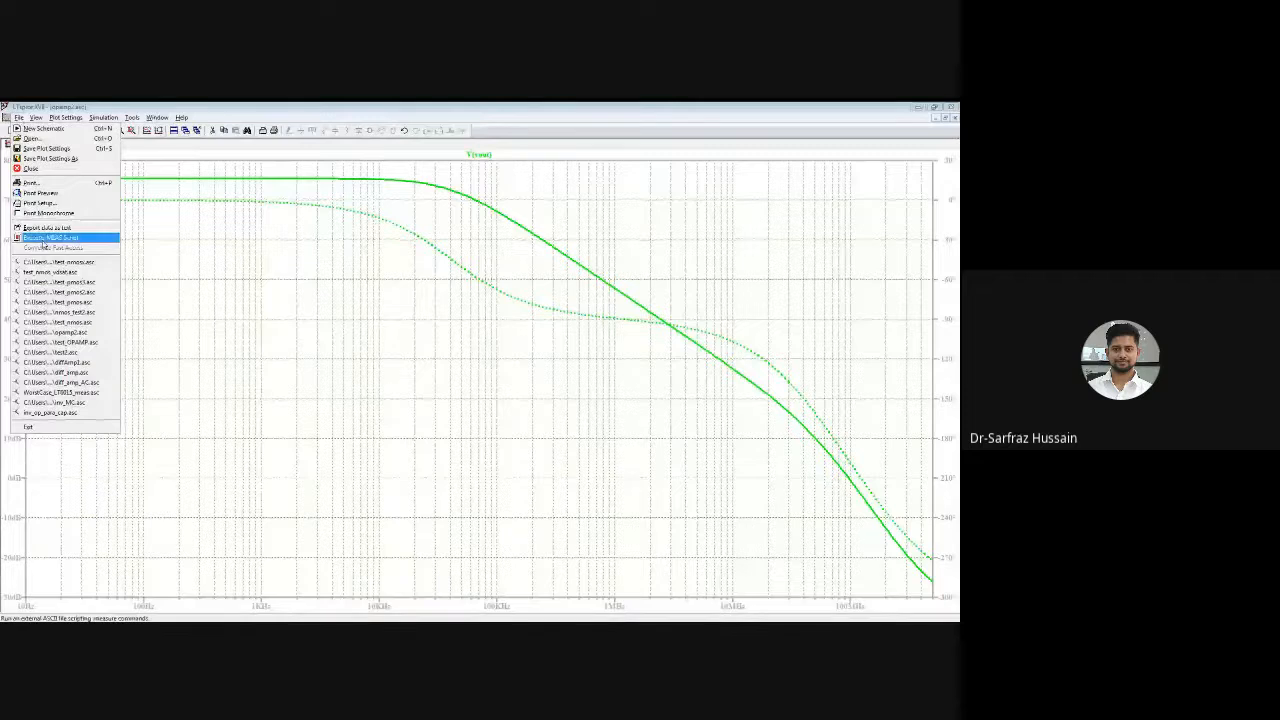
pyautogui.click(44, 240)
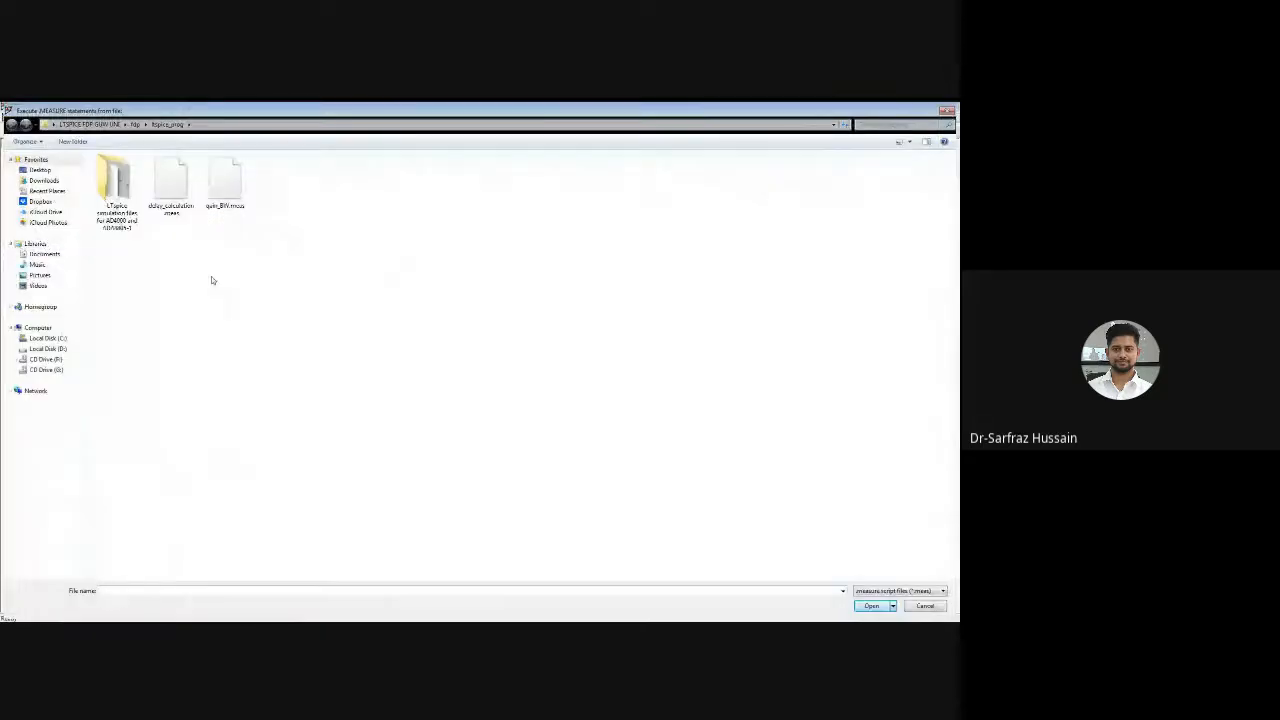
pyautogui.doubleClick(214, 196)
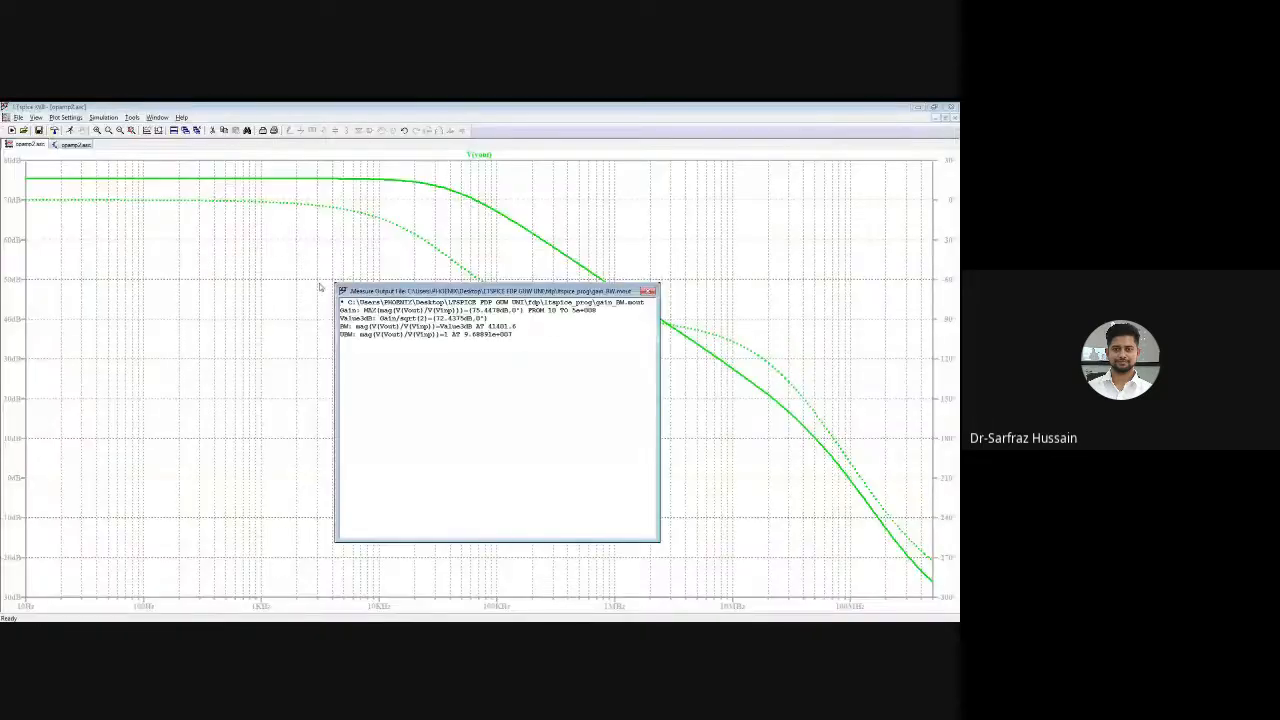
# Examine the gain, 3 dB value, bandwidth and unity-gain bandwidth lines in the measurement output beside the AC curve
pyautogui.moveTo(476, 291); pyautogui.dragTo(295, 308)
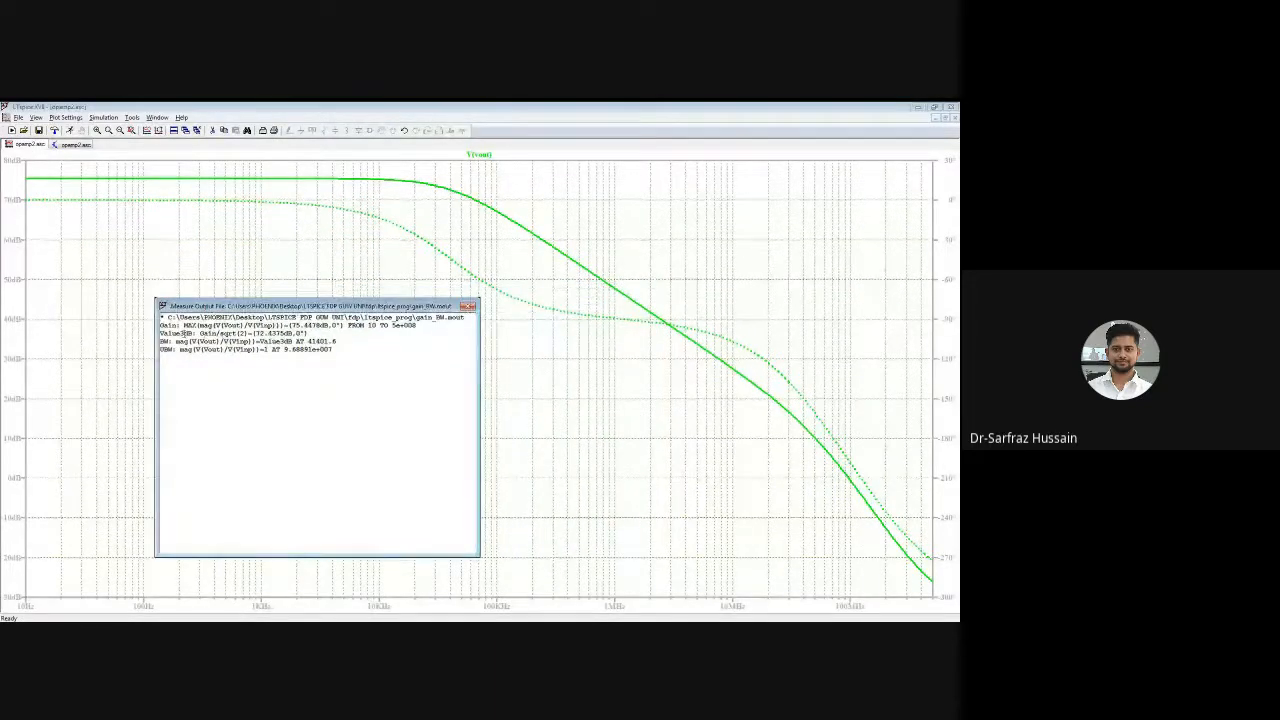
pyautogui.moveTo(161, 326); pyautogui.dragTo(430, 343)
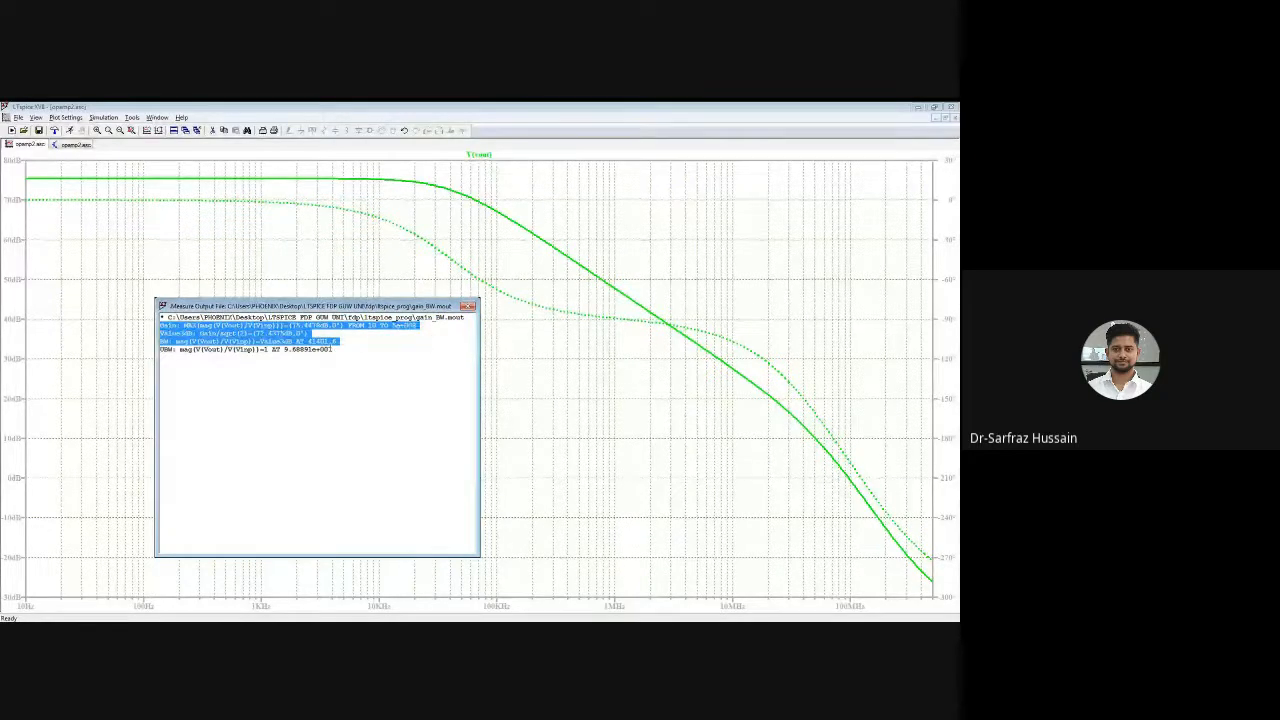
pyautogui.click(346, 346)
pyautogui.moveTo(346, 346); pyautogui.dragTo(138, 301)
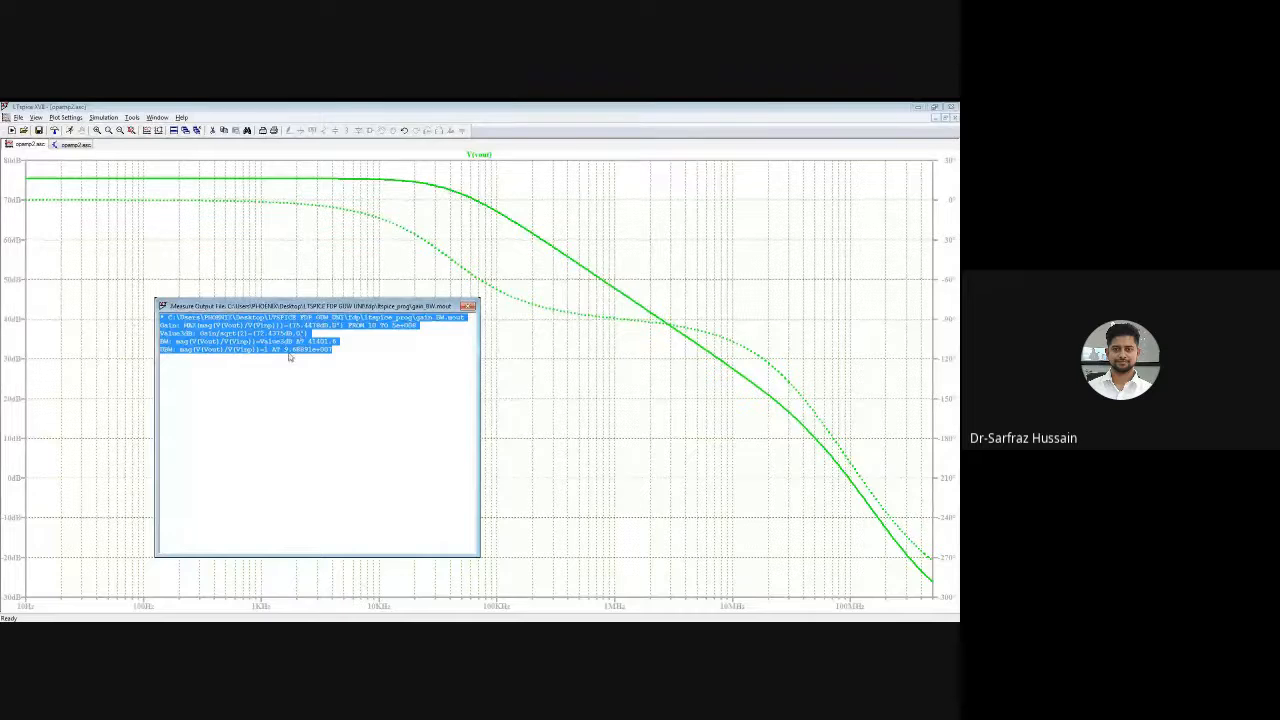
# Inspect the unity-gain bandwidth value in the measurement output beside the AC curve, then close the output window
pyautogui.moveTo(285, 349); pyautogui.dragTo(337, 349)
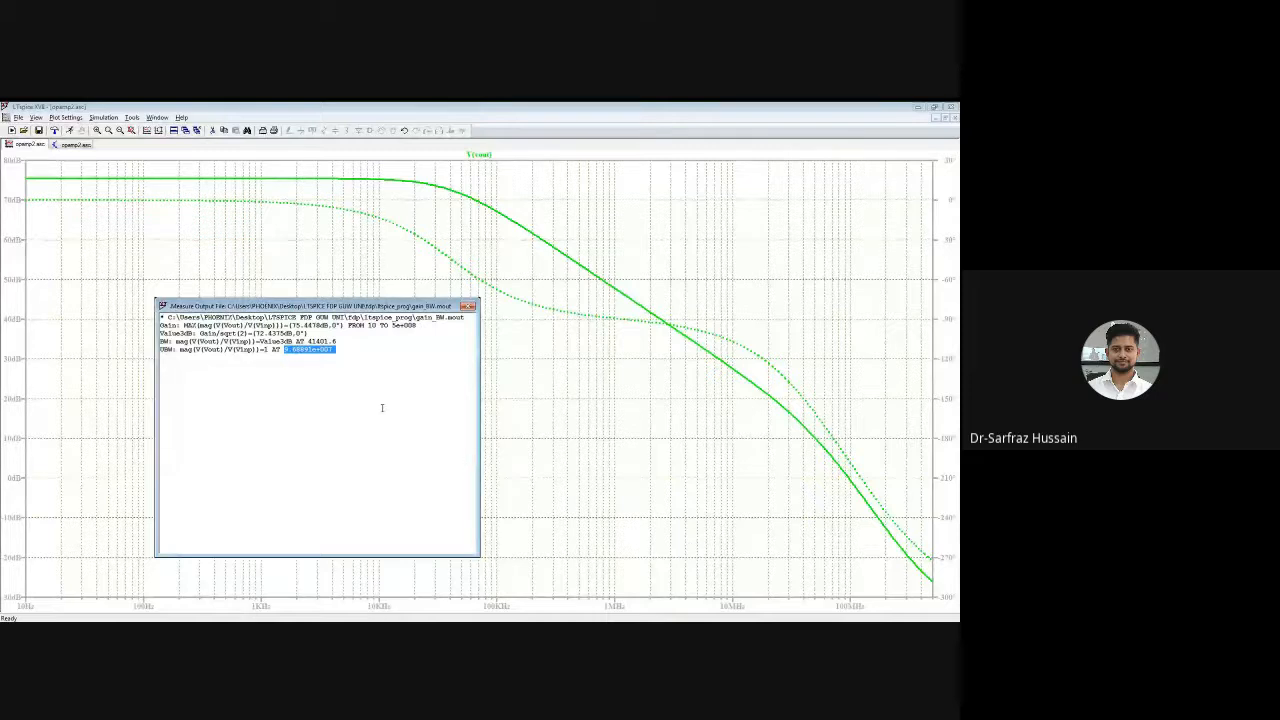
pyautogui.click(295, 351)
pyautogui.moveTo(416, 305); pyautogui.dragTo(379, 301)
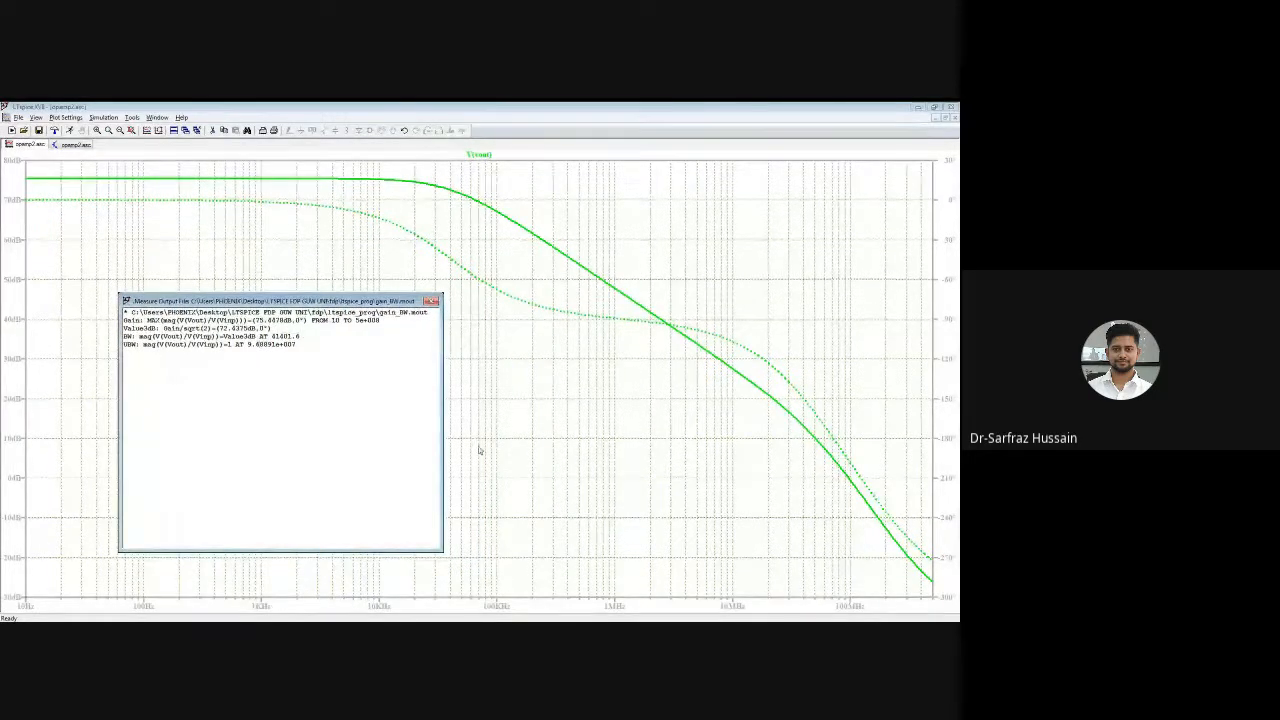
pyautogui.moveTo(353, 300); pyautogui.dragTo(351, 203)
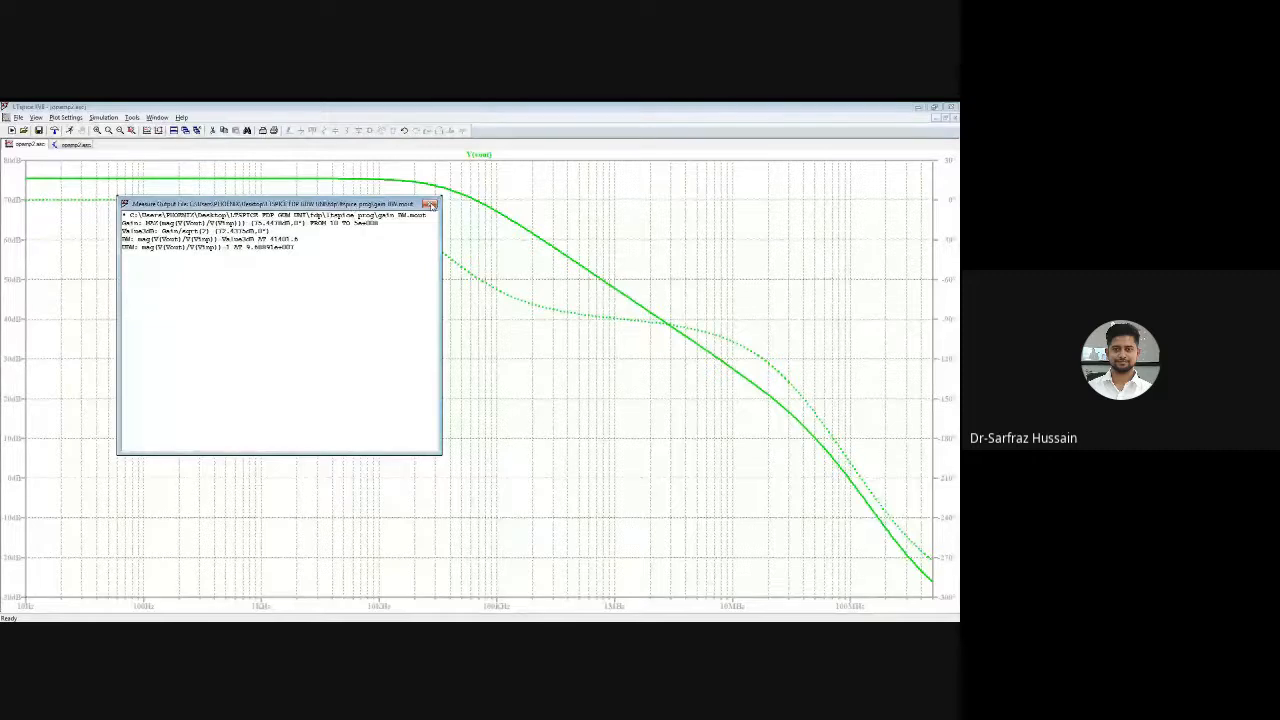
pyautogui.click(430, 204)
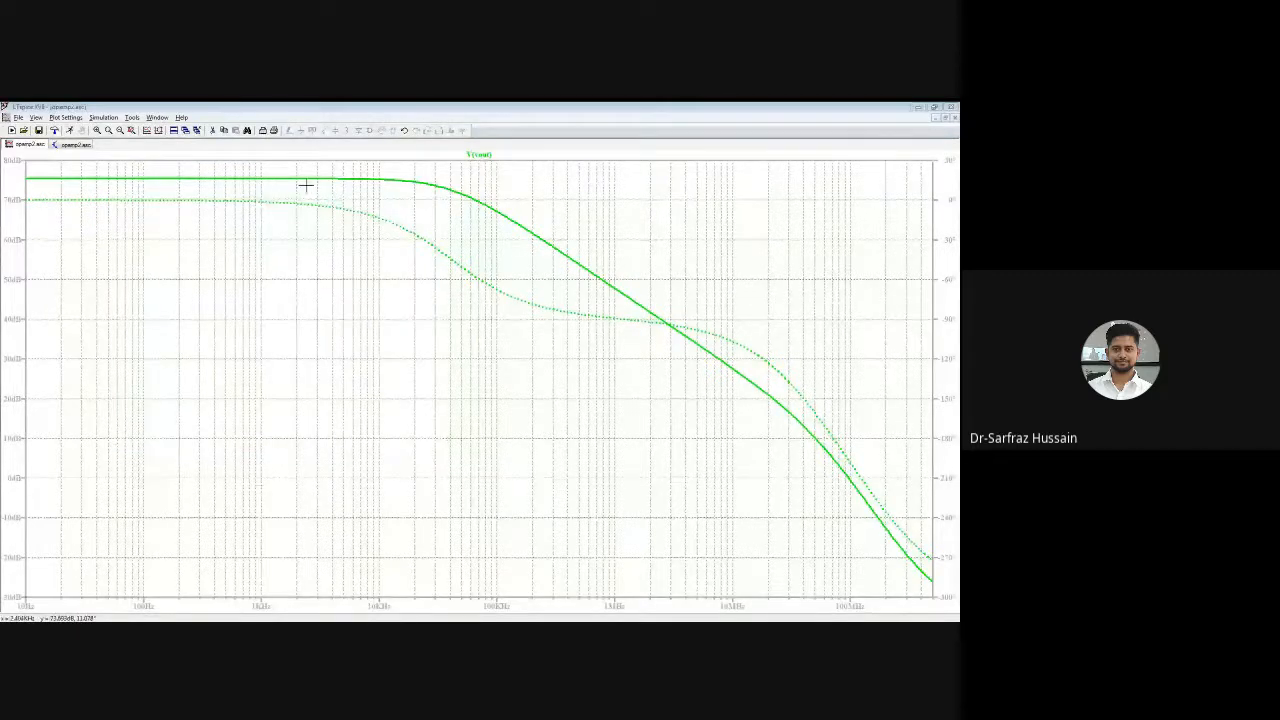
# Check the V(vout) magnitude with a cursor on the low-frequency plateau and at the 3 dB point, then close the readout
pyautogui.click(479, 154)
pyautogui.moveTo(480, 182); pyautogui.dragTo(273, 181)
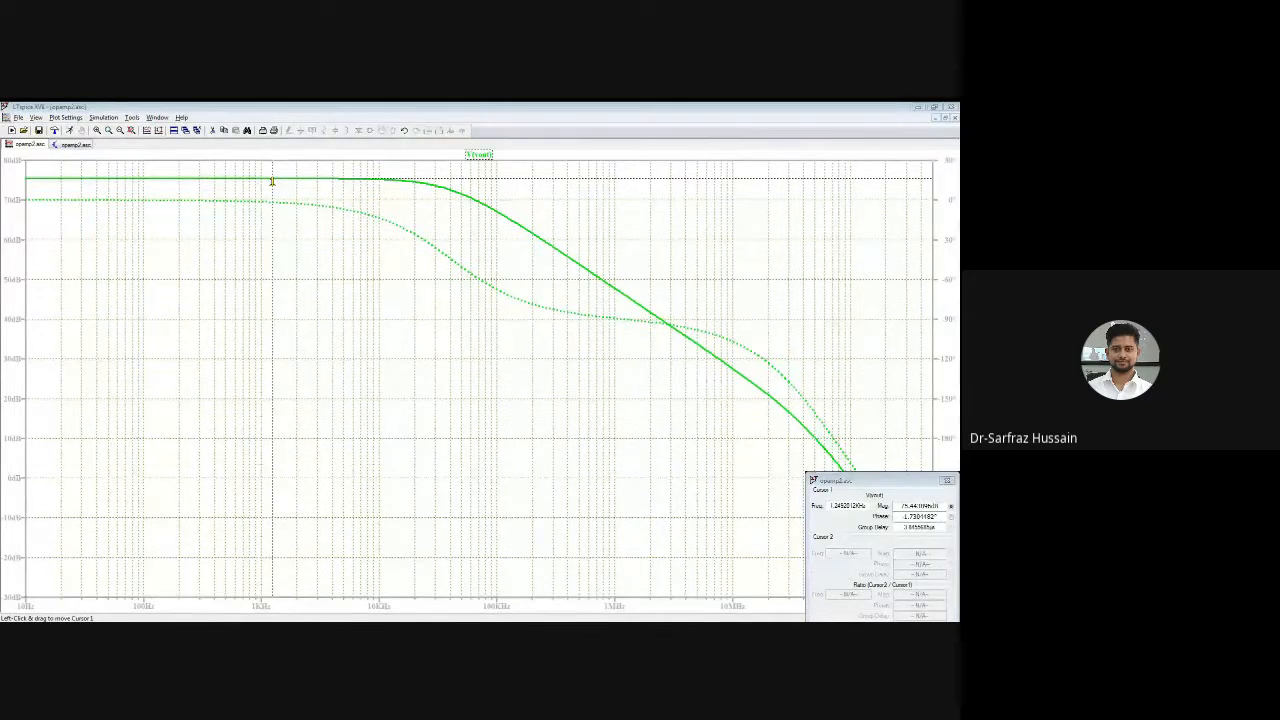
pyautogui.moveTo(272, 181); pyautogui.dragTo(450, 209)
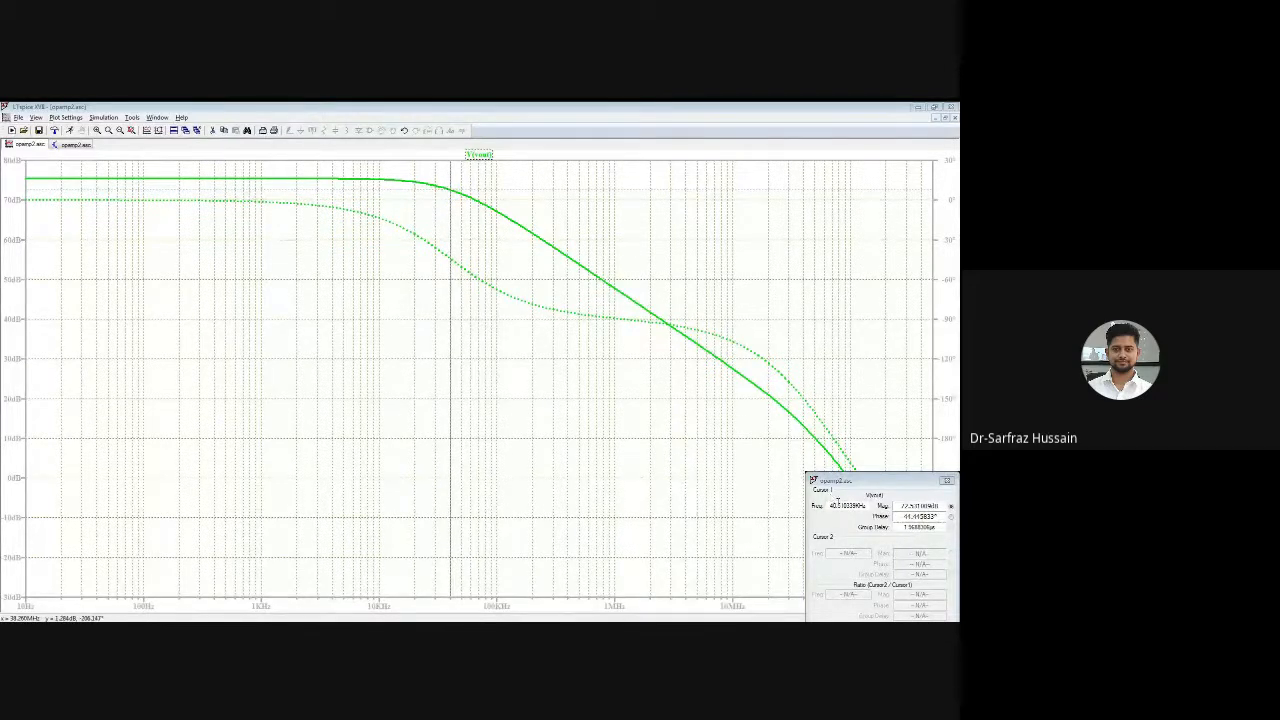
pyautogui.moveTo(830, 505); pyautogui.dragTo(872, 505)
pyautogui.moveTo(901, 505); pyautogui.dragTo(942, 506)
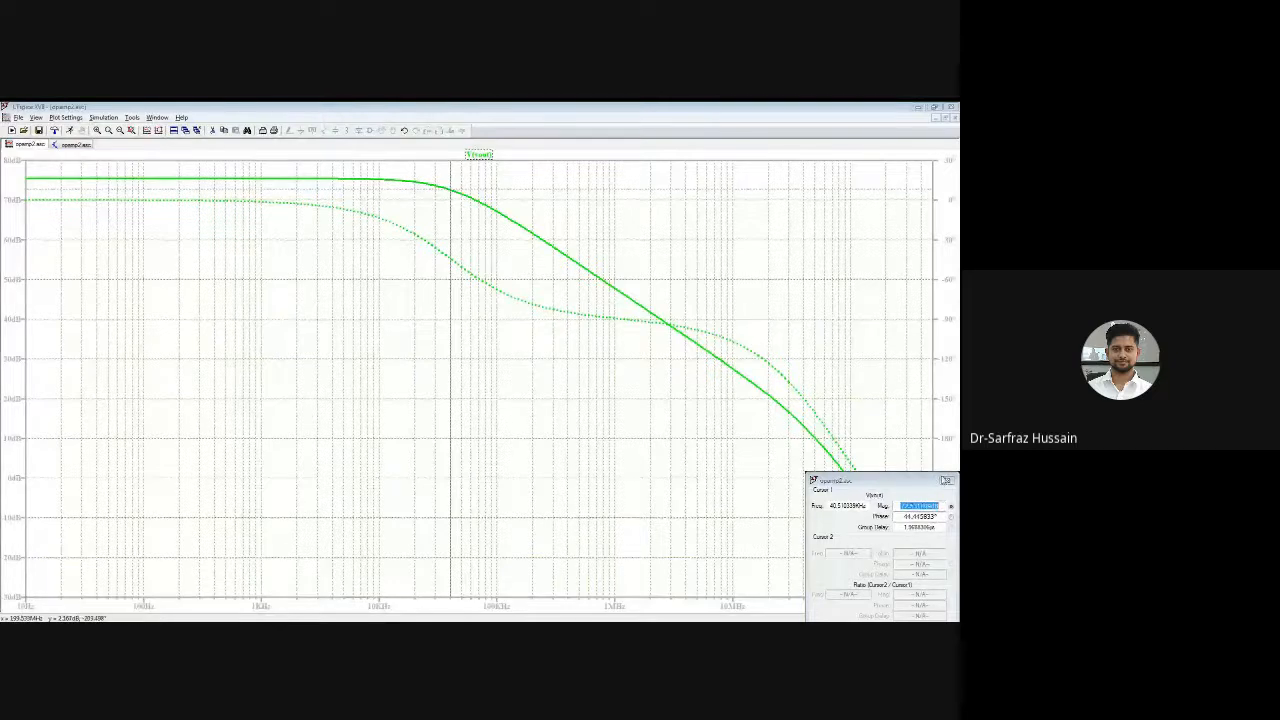
pyautogui.click(945, 481)
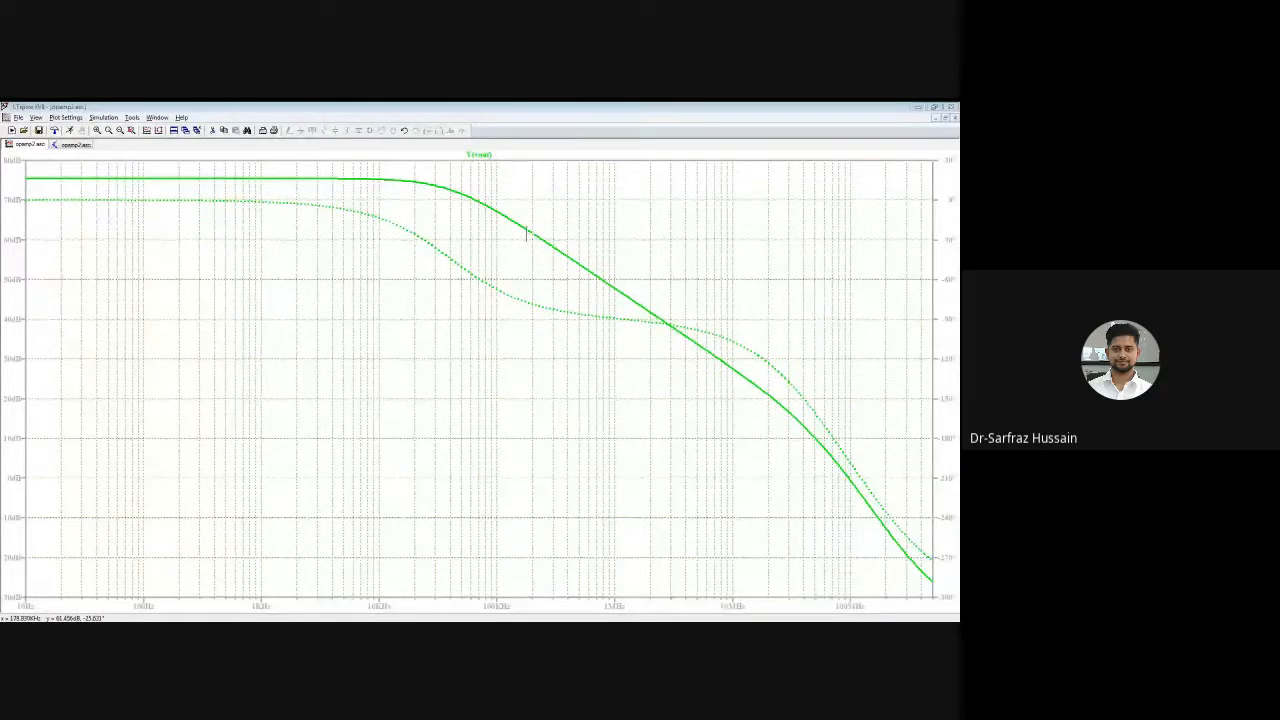
# Read the V(vout) frequency at the 0 dB crossing with a cursor, then close the readout
pyautogui.click(477, 155)
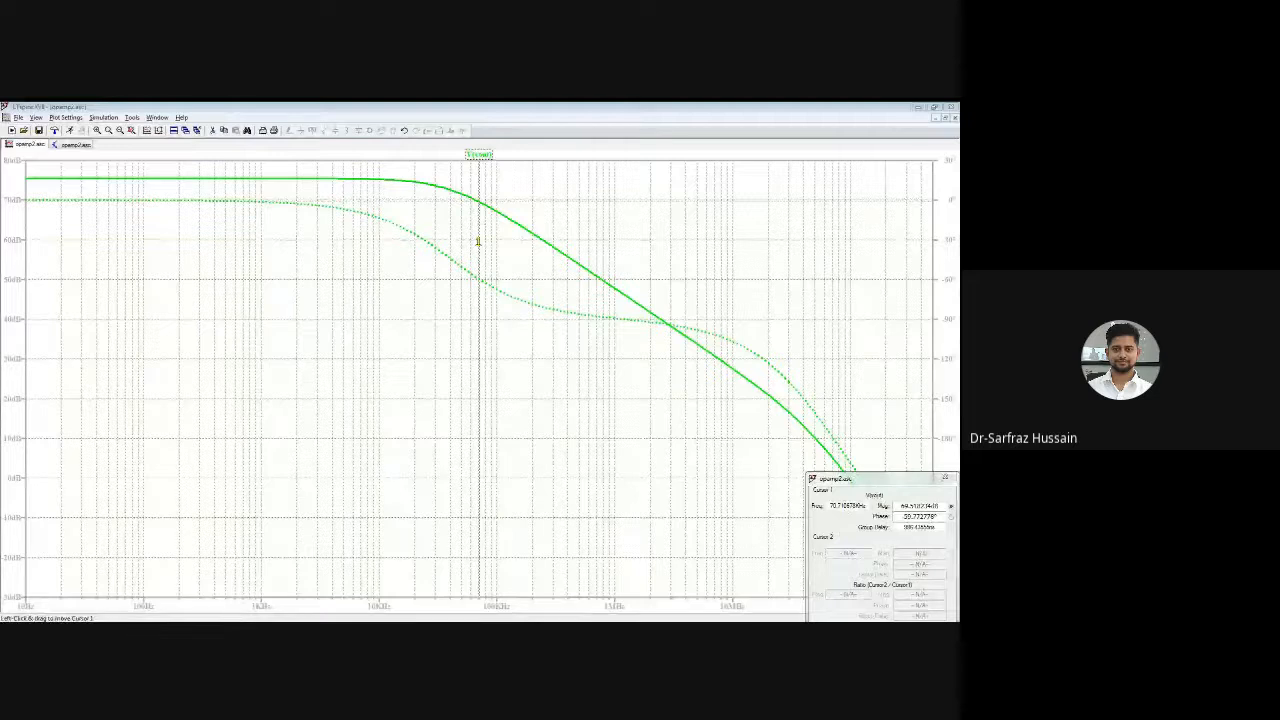
pyautogui.moveTo(483, 243)
pyautogui.mouseDown()
pyautogui.moveTo(571, 317)
pyautogui.moveTo(683, 334)
pyautogui.moveTo(840, 465)
pyautogui.moveTo(832, 483)
pyautogui.moveTo(725, 456)
pyautogui.moveTo(631, 373)
pyautogui.moveTo(520, 316)
pyautogui.moveTo(313, 272)
pyautogui.mouseUp()
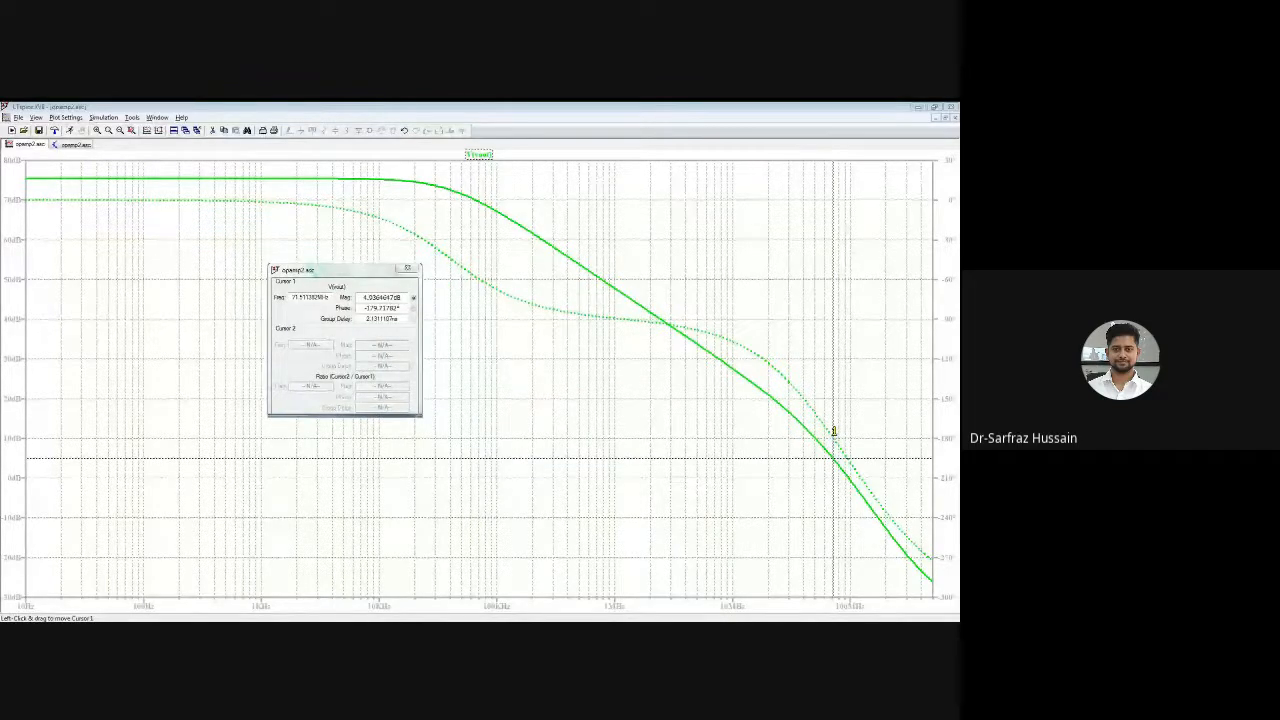
pyautogui.moveTo(833, 431); pyautogui.dragTo(846, 451)
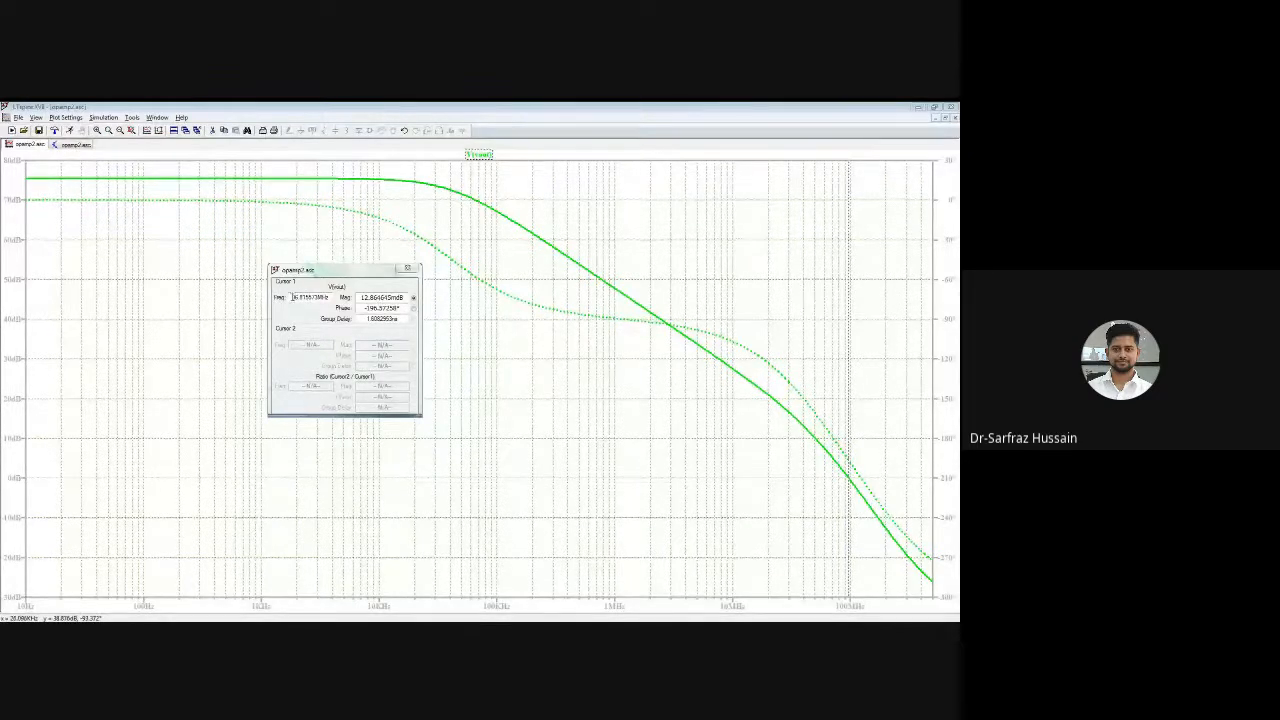
pyautogui.moveTo(292, 297); pyautogui.dragTo(328, 298)
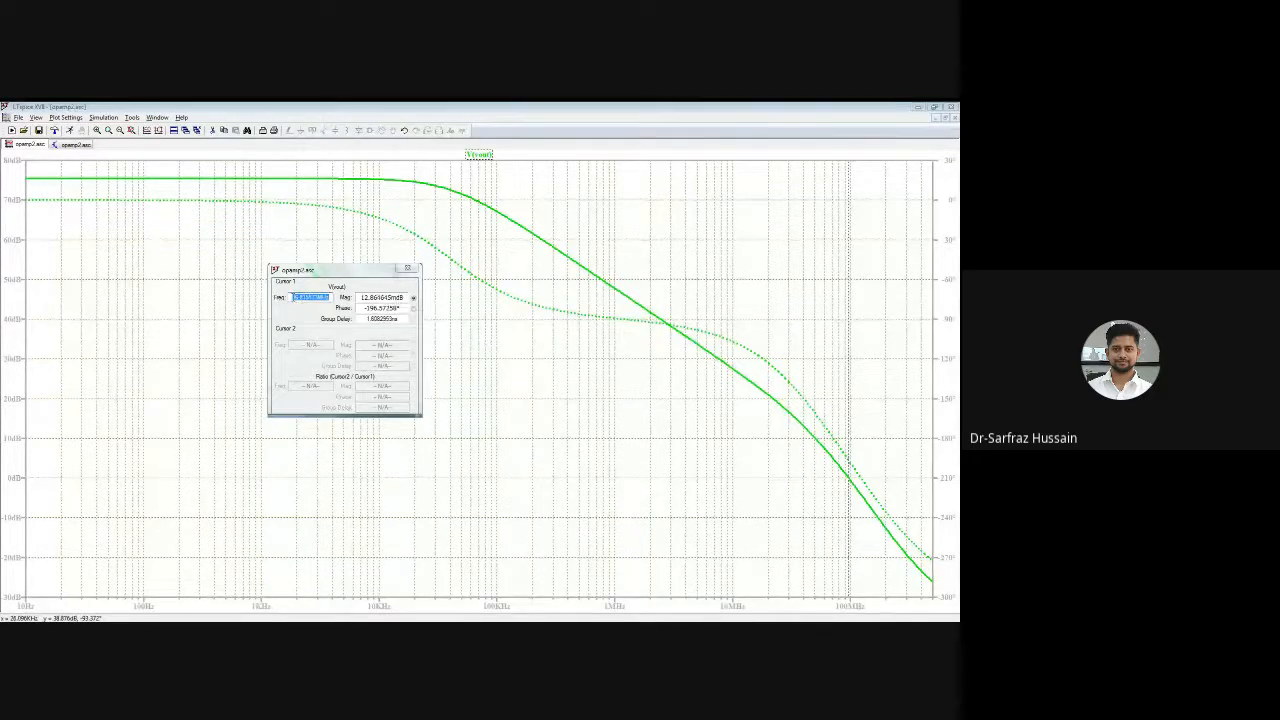
pyautogui.click(291, 297)
pyautogui.moveTo(292, 297); pyautogui.dragTo(334, 298)
pyautogui.click(408, 270)
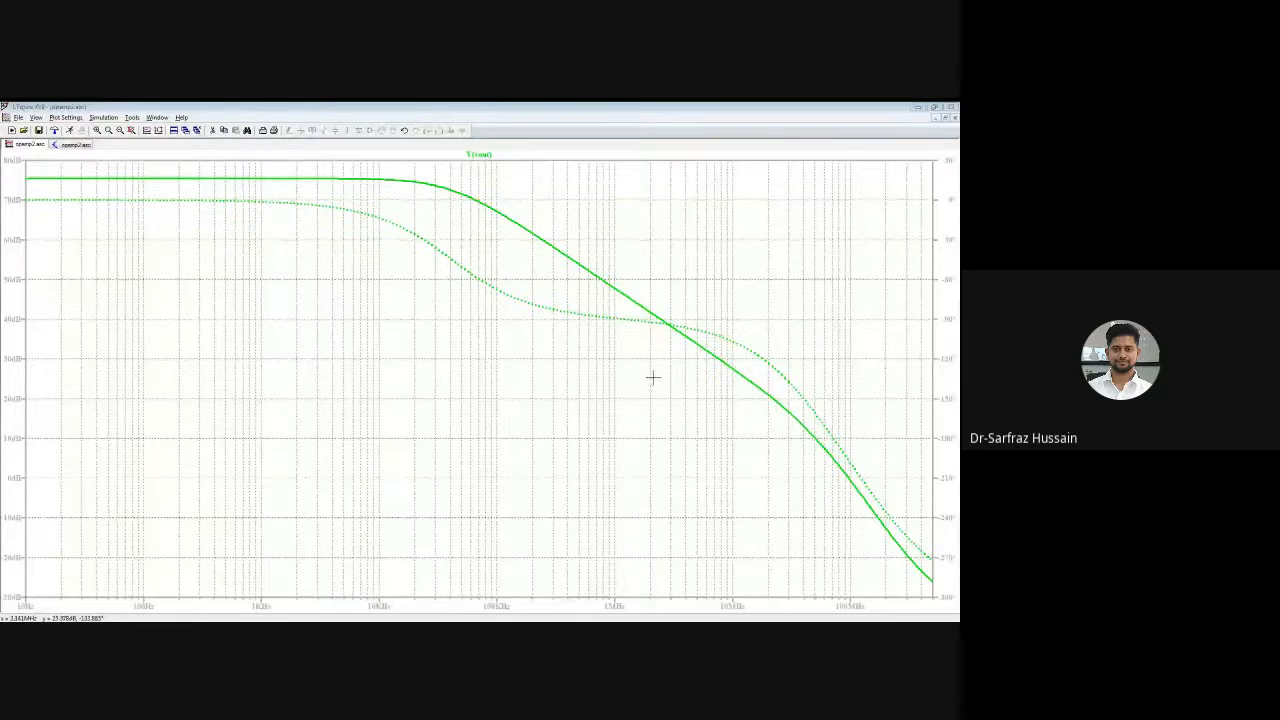
# Delete the compensation capacitor Cc1 and its connecting wires from the second stage of the op-amp schematic
pyautogui.click(70, 145)
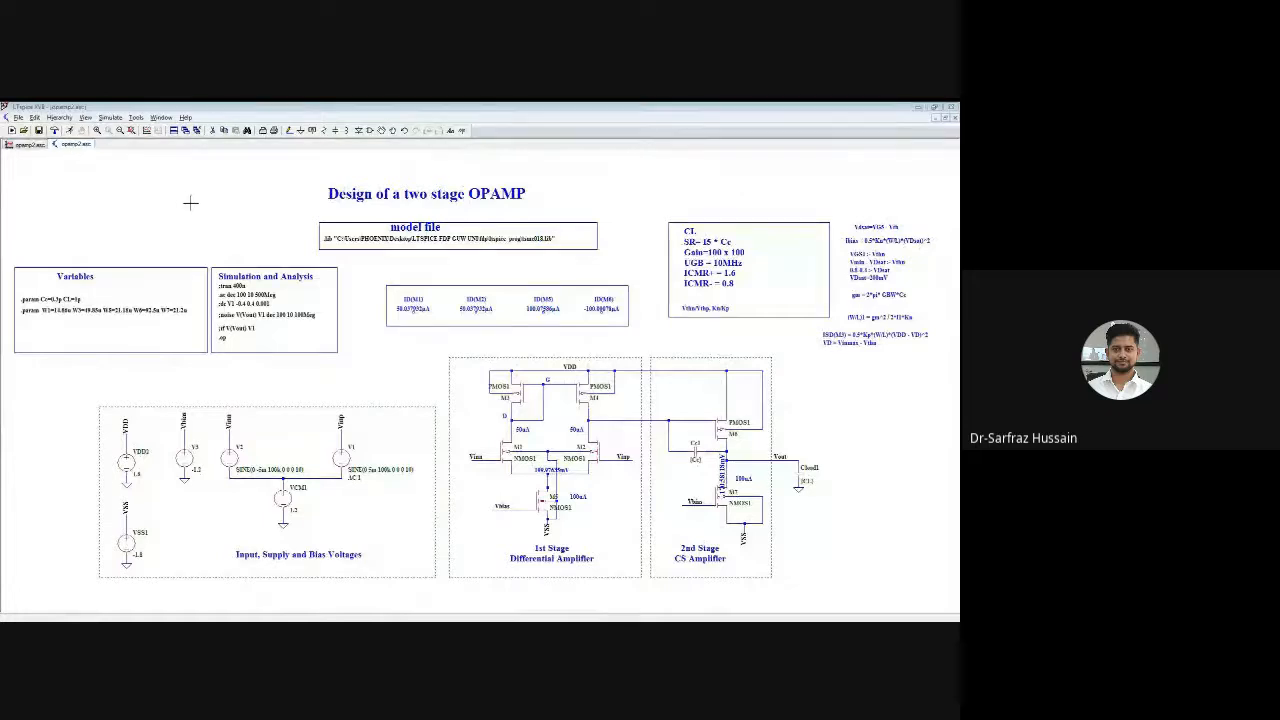
pyautogui.click(29, 145)
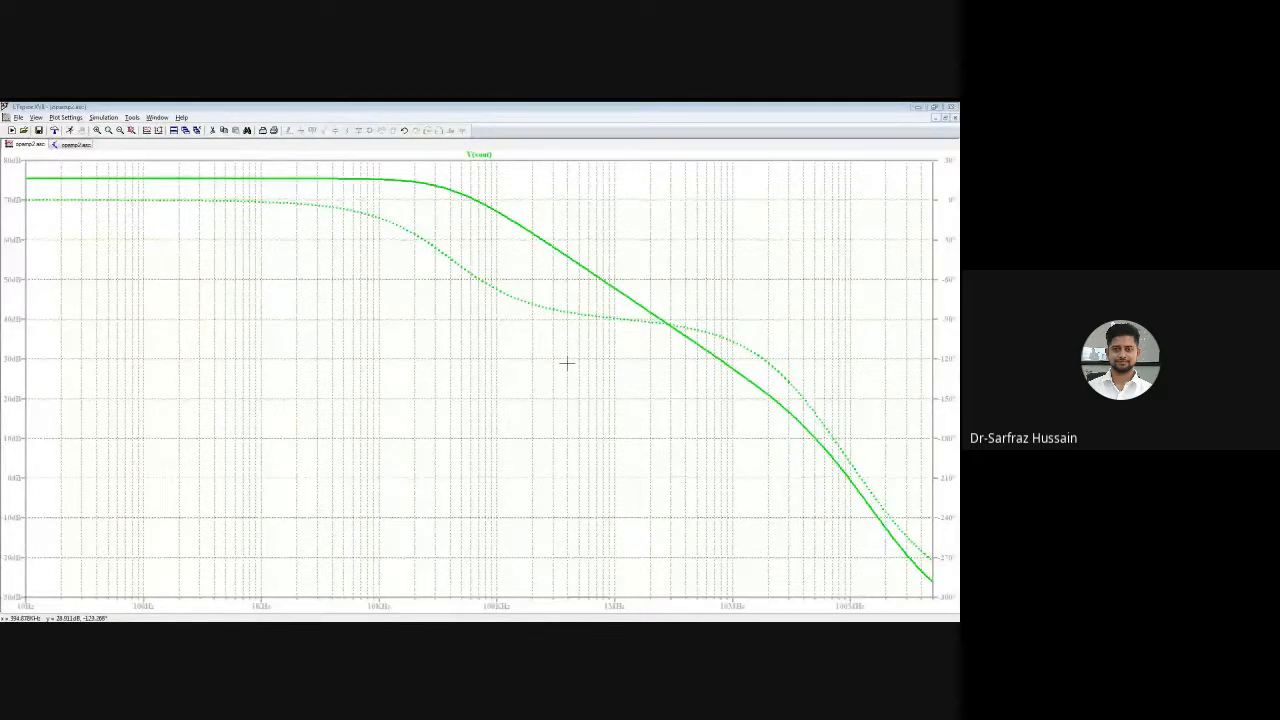
pyautogui.click(70, 146)
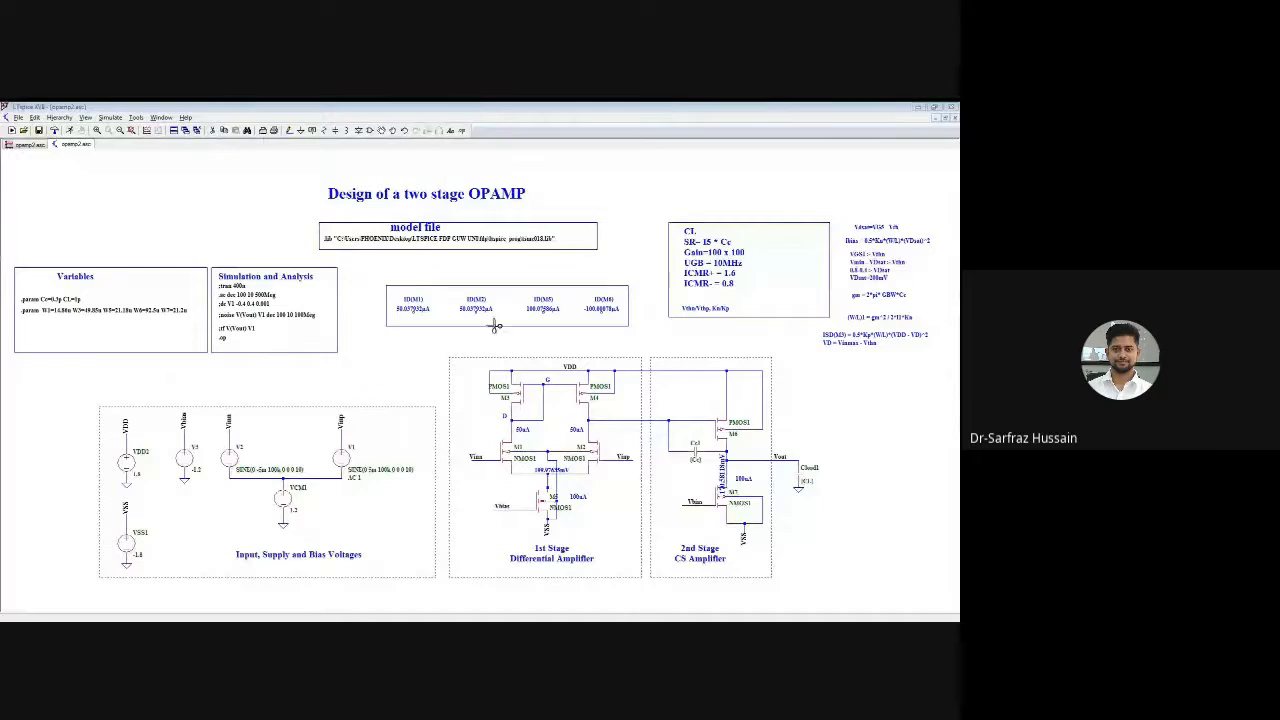
pyautogui.click(671, 446)
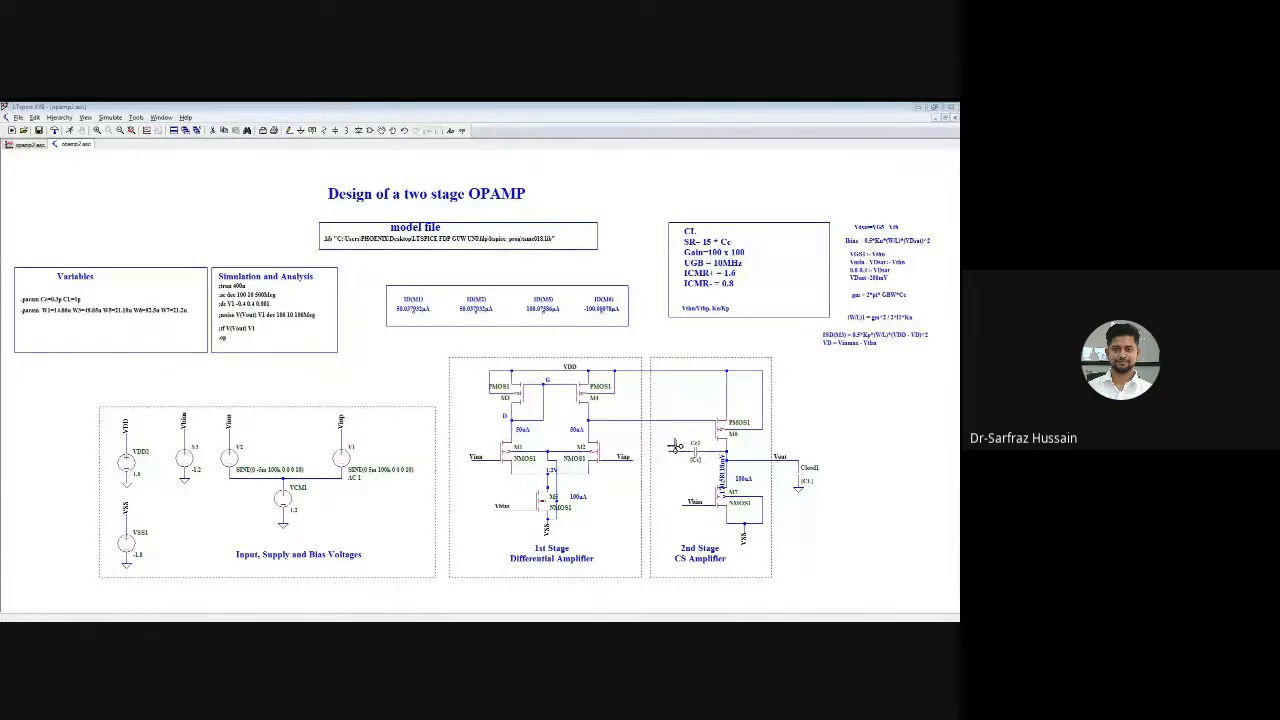
pyautogui.click(680, 451)
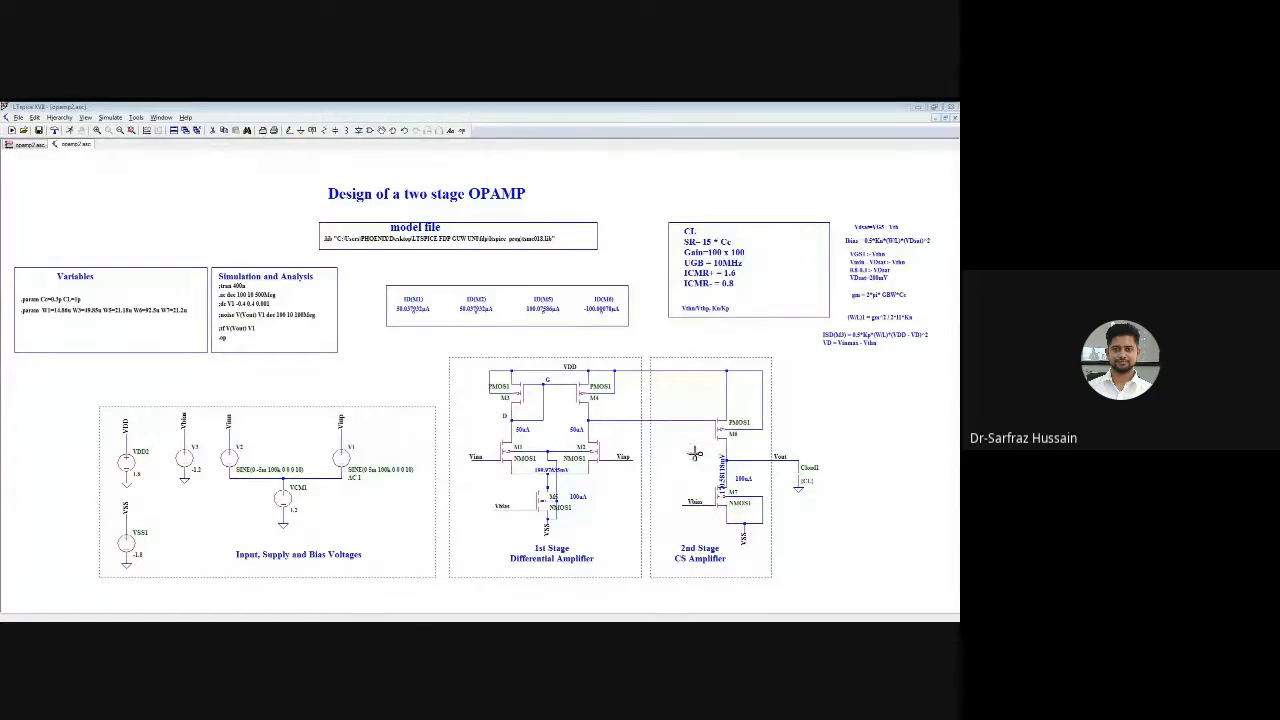
pyautogui.click(697, 453)
# Rerun the AC analysis without the compensation capacitor, plot V(vout), then close the plot and maximize the schematic
pyautogui.click(72, 131)
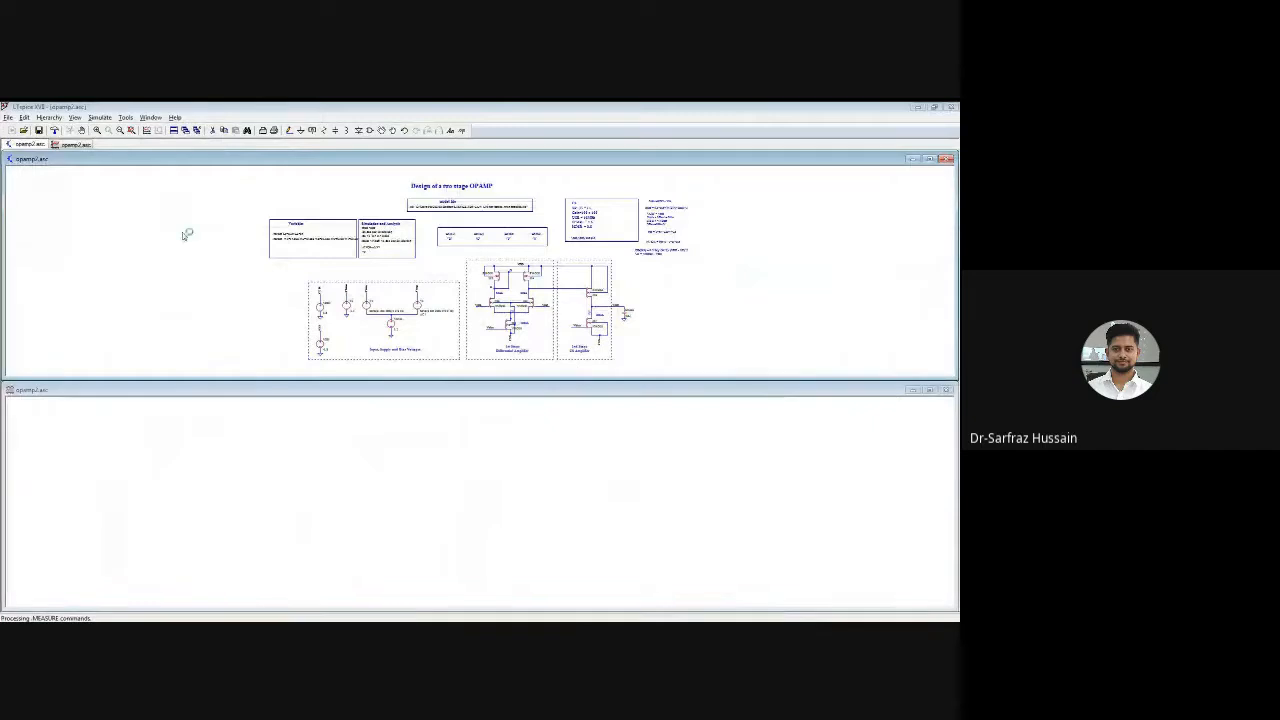
pyautogui.click(607, 302)
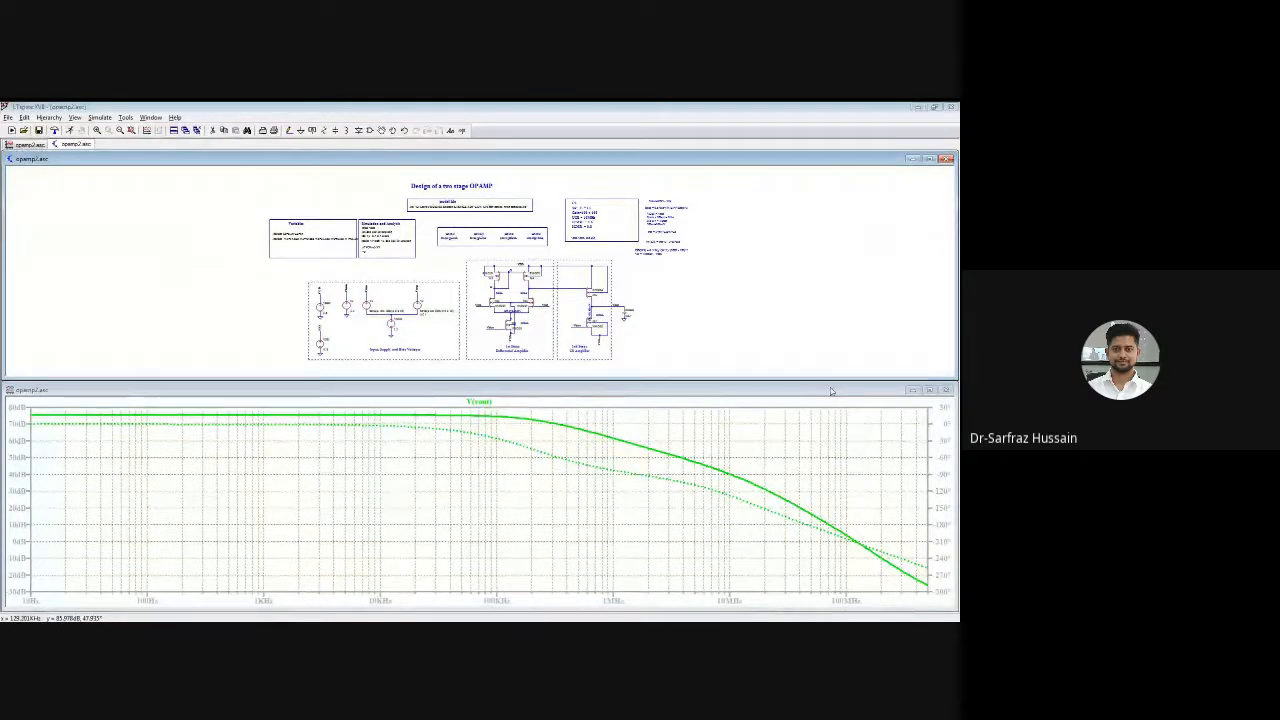
pyautogui.click(945, 392)
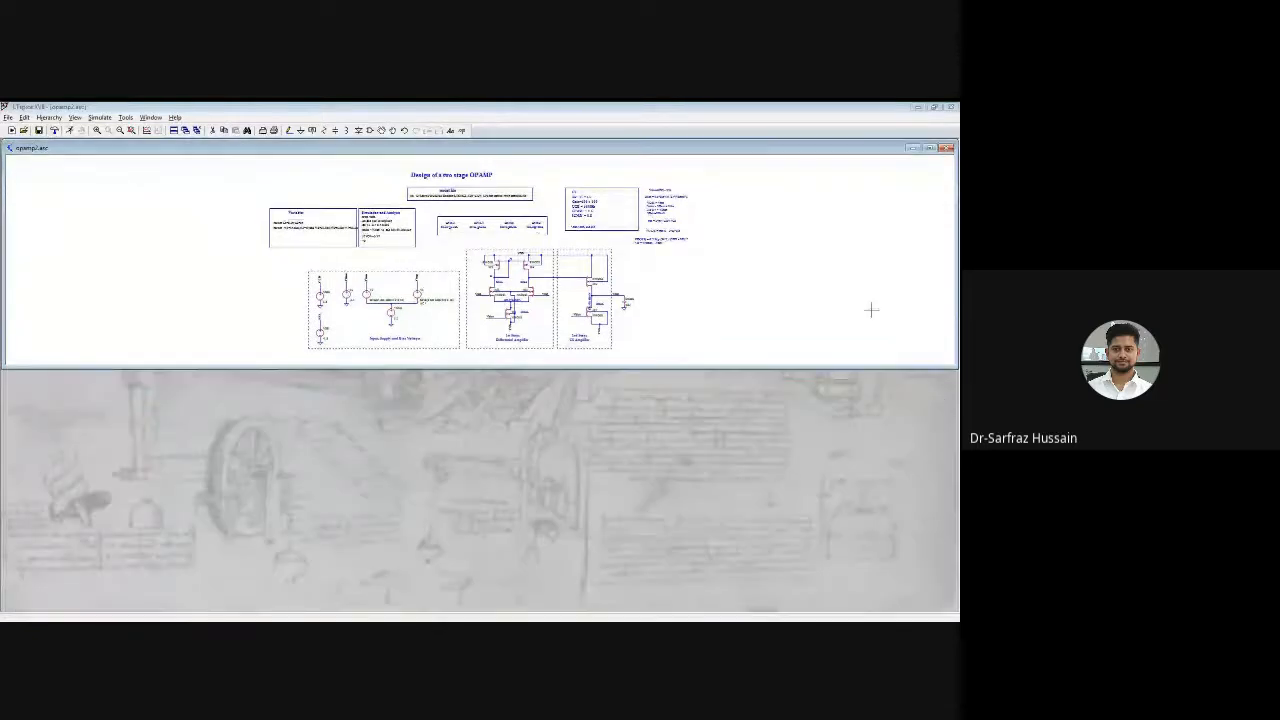
pyautogui.doubleClick(772, 155)
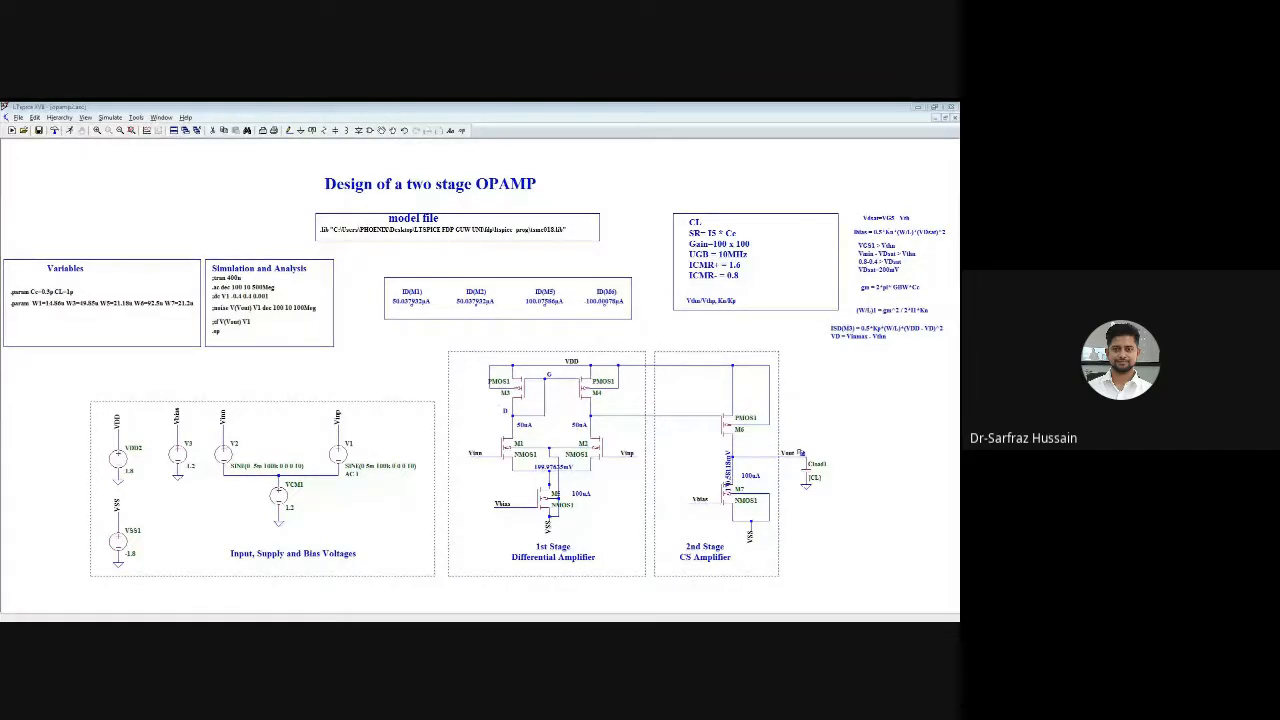
# Copy the load capacitor Cload1, rotate the copy to horizontal and place it beside the M6–M7 output branch
pyautogui.click(816, 466)
pyautogui.press('Escape')
pyautogui.press('F6')
pyautogui.click(812, 477)
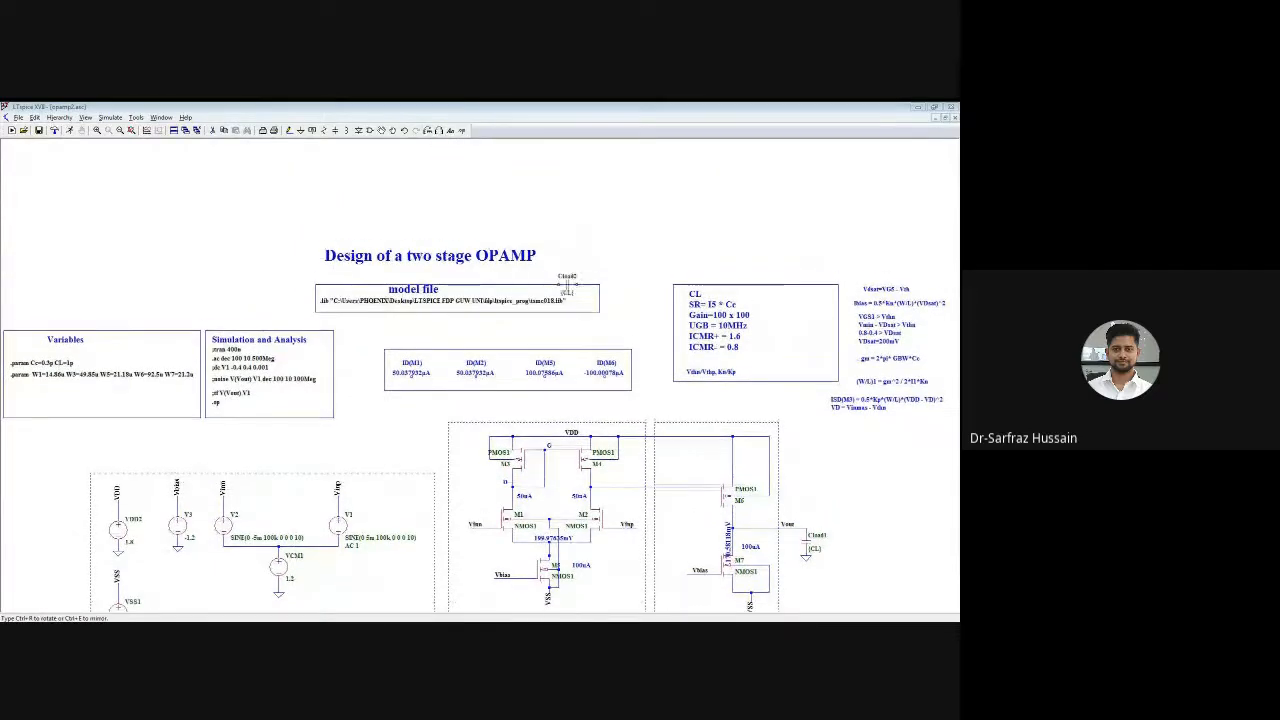
pyautogui.hotkey('ctrl', 'r')
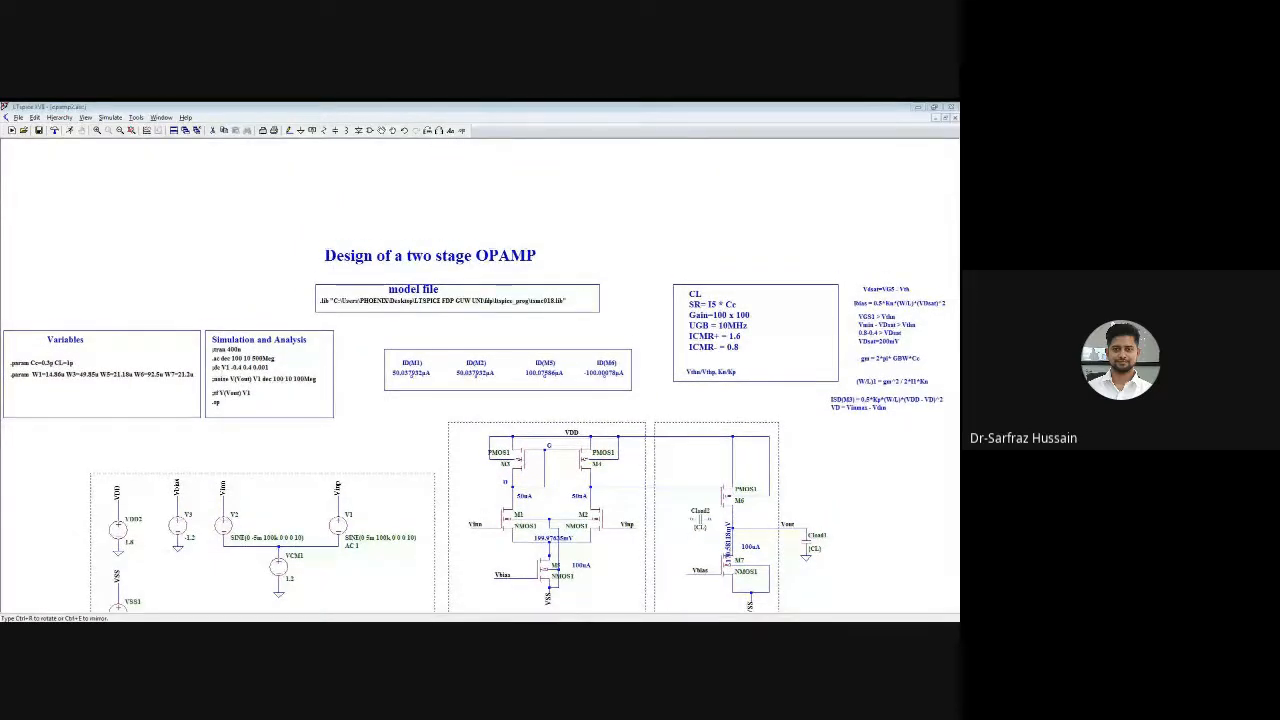
pyautogui.click(682, 536)
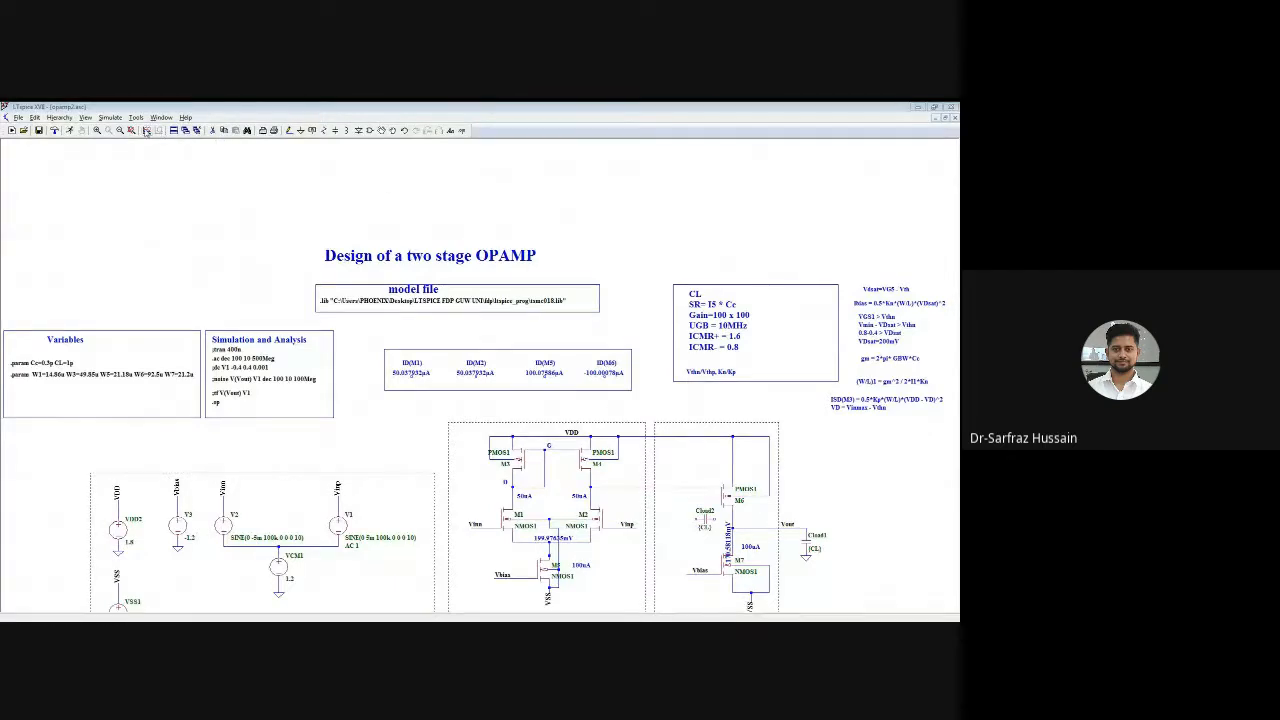
# Set the value of the copied capacitor Cload2 to {Cc}
pyautogui.click(146, 131)
pyautogui.click(97, 130)
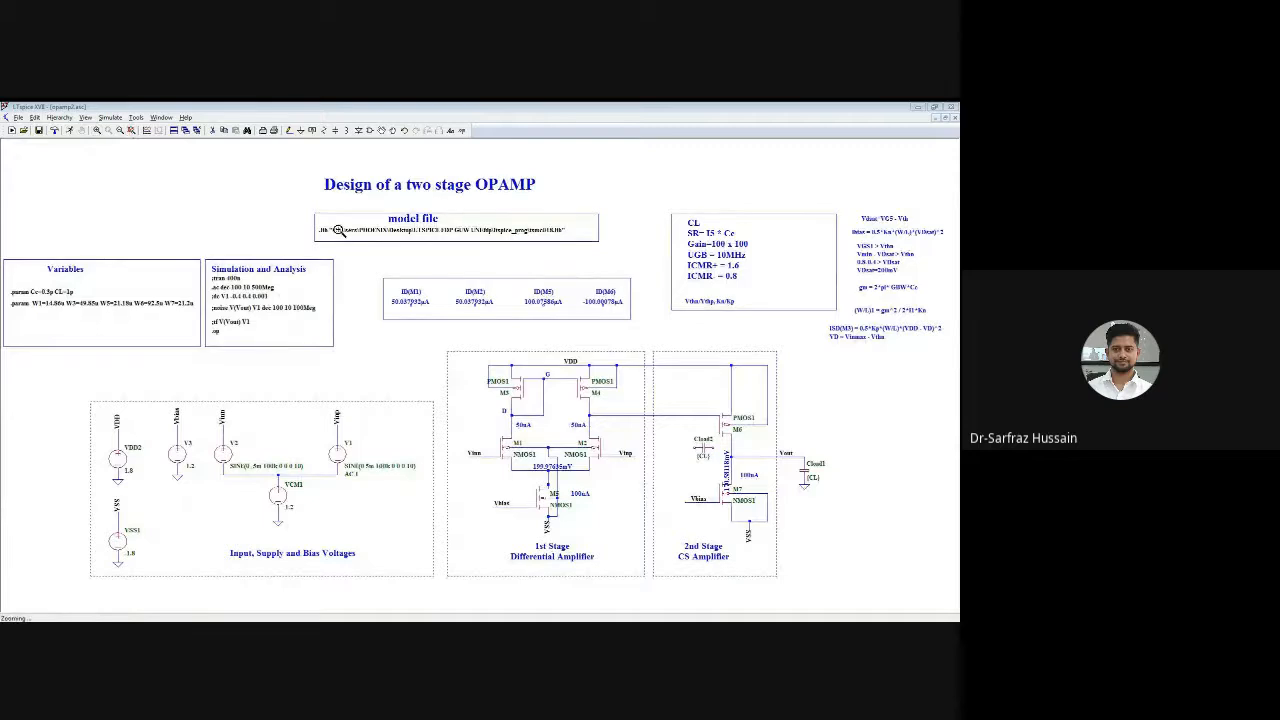
pyautogui.moveTo(620, 355); pyautogui.dragTo(801, 528)
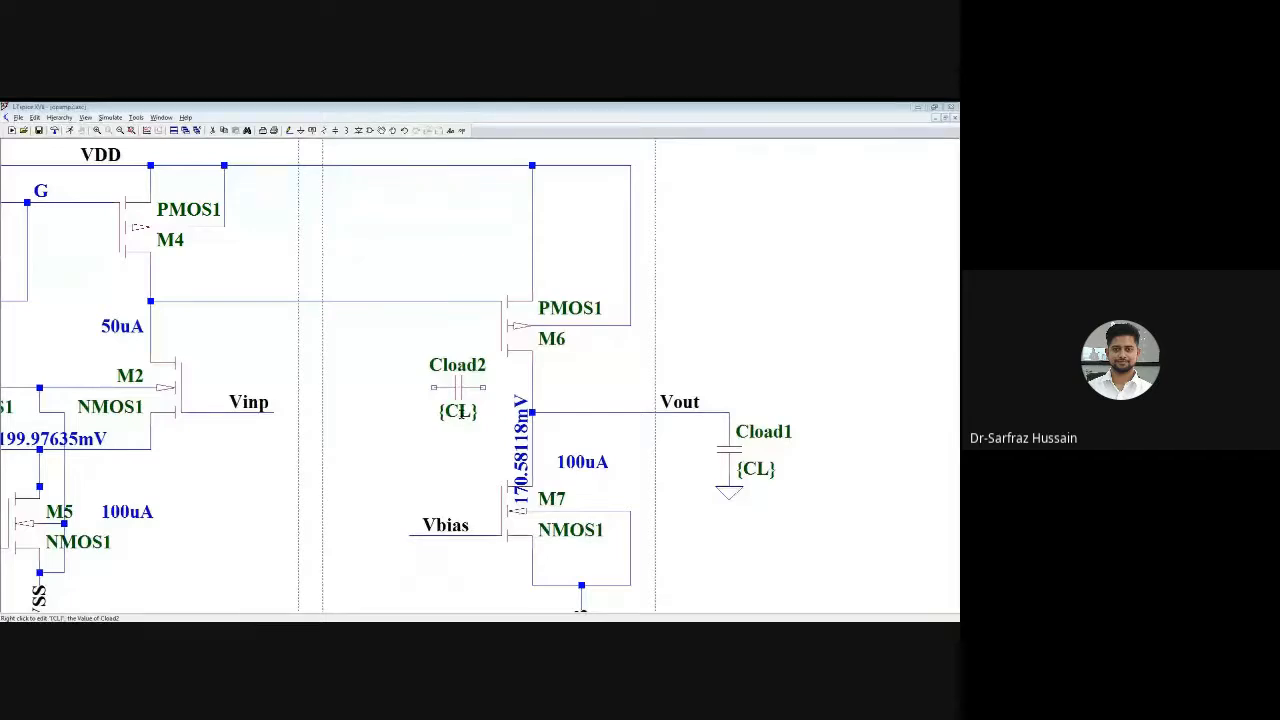
pyautogui.rightClick(460, 412)
pyautogui.click(428, 386)
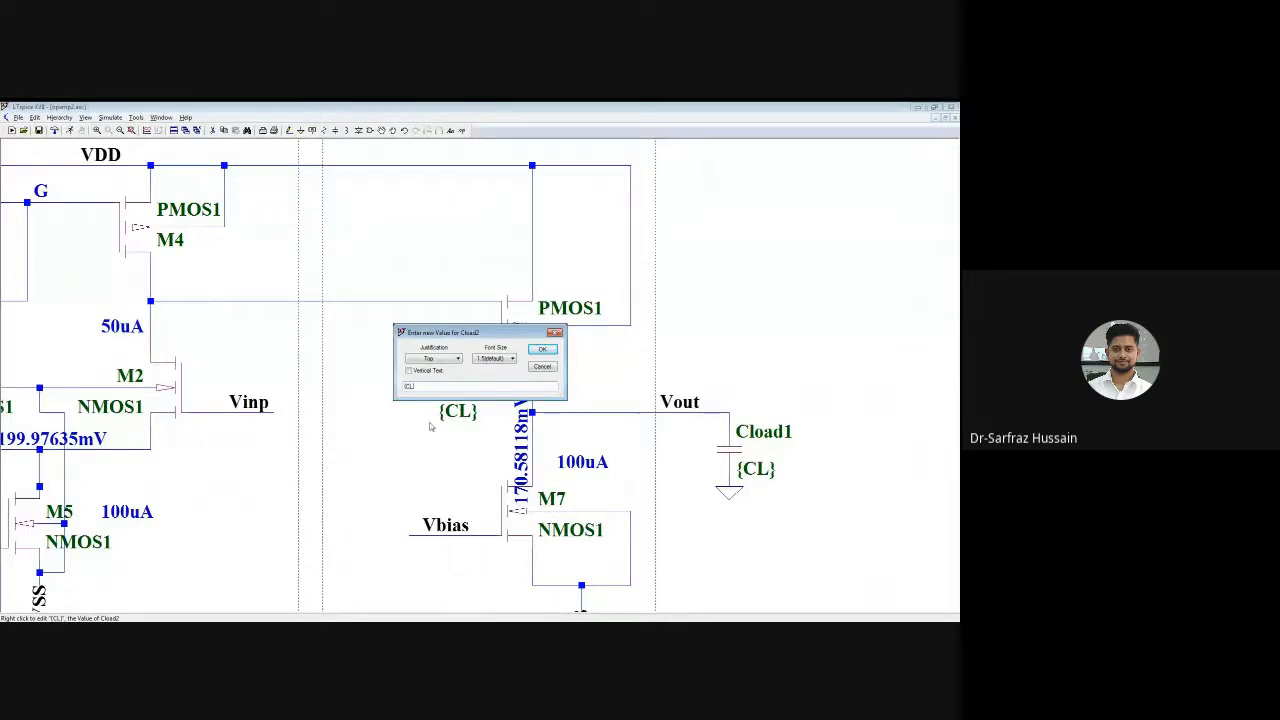
pyautogui.click(542, 349)
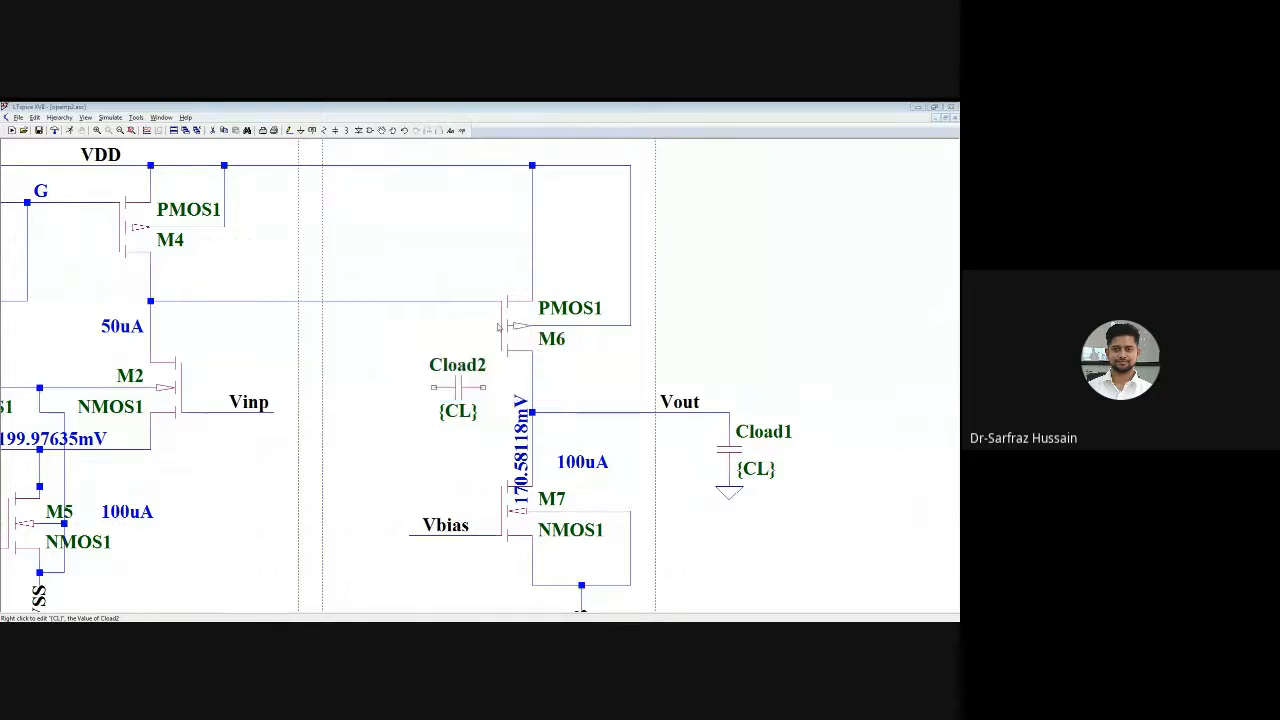
# Wire the terminal of Cload2 facing the output branch to the drain of M6
pyautogui.click(289, 131)
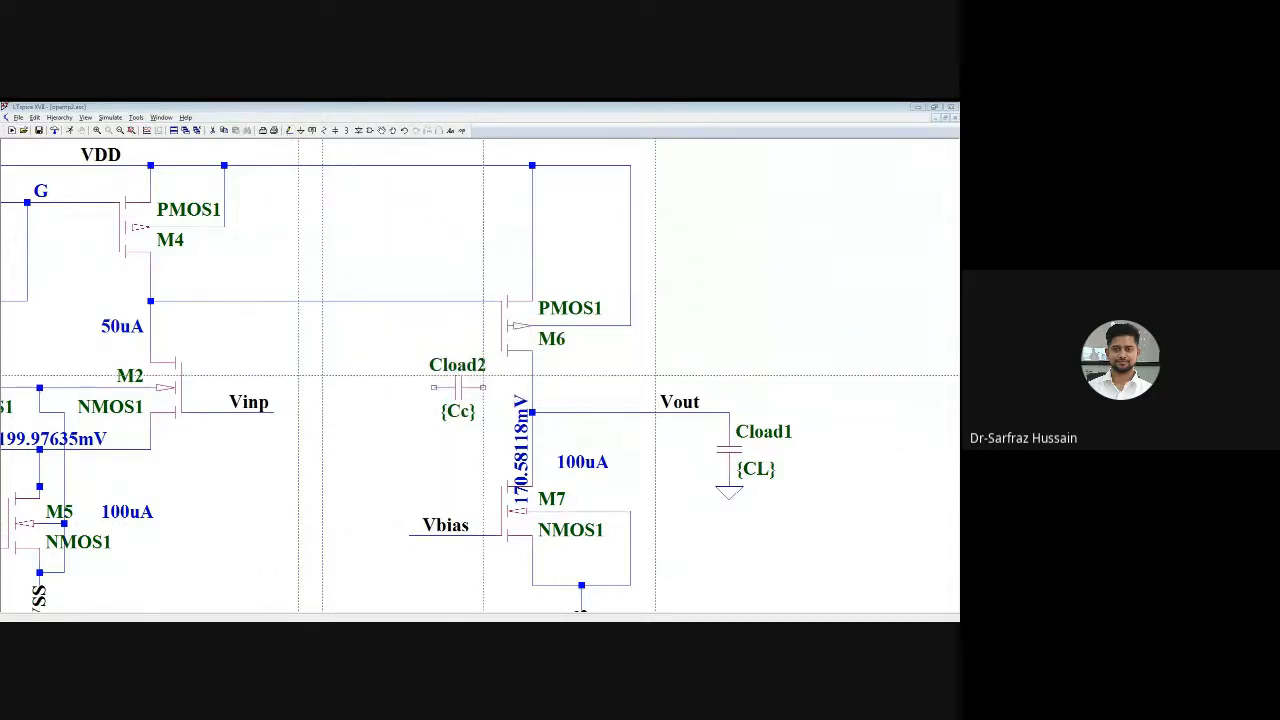
pyautogui.click(483, 387)
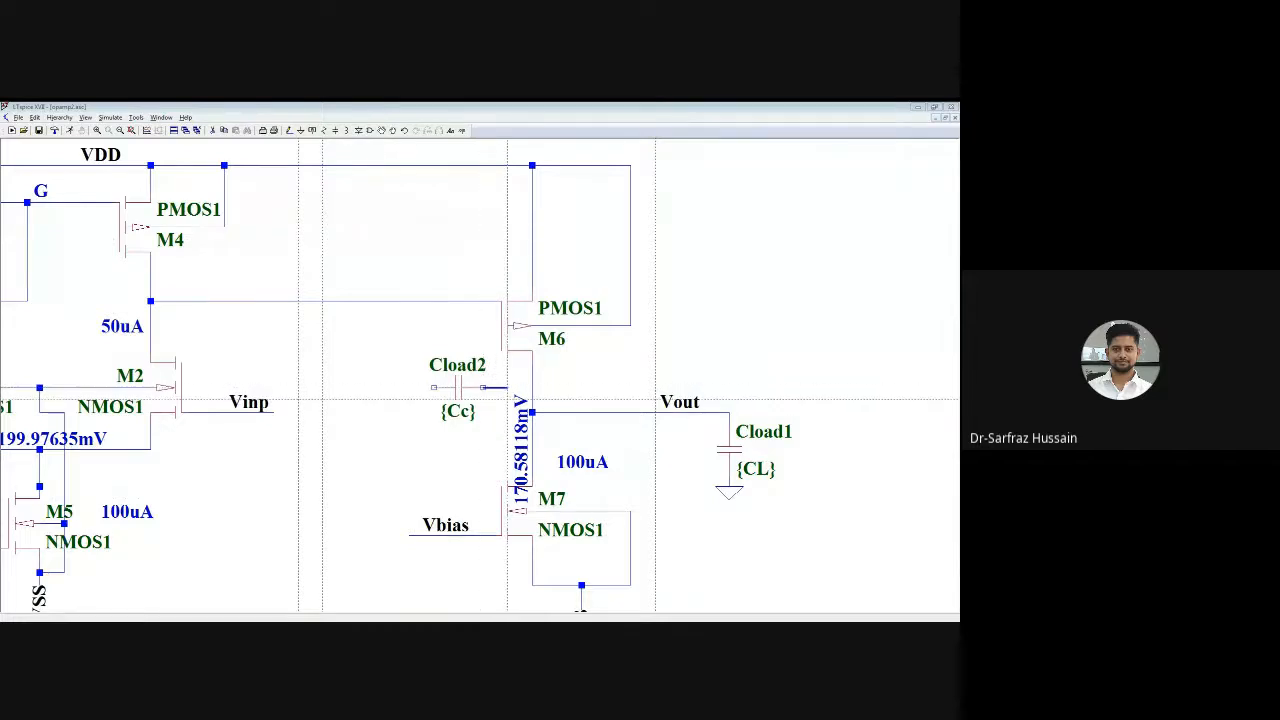
pyautogui.click(532, 387)
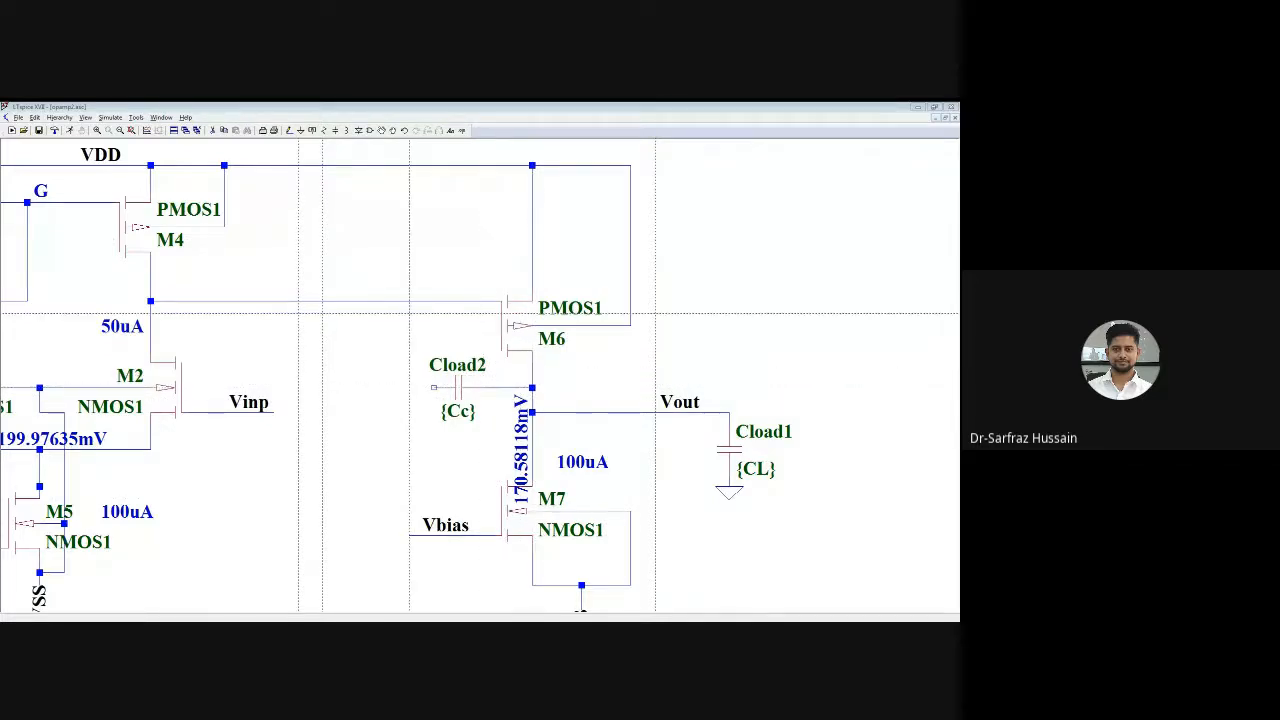
pyautogui.press('Escape')
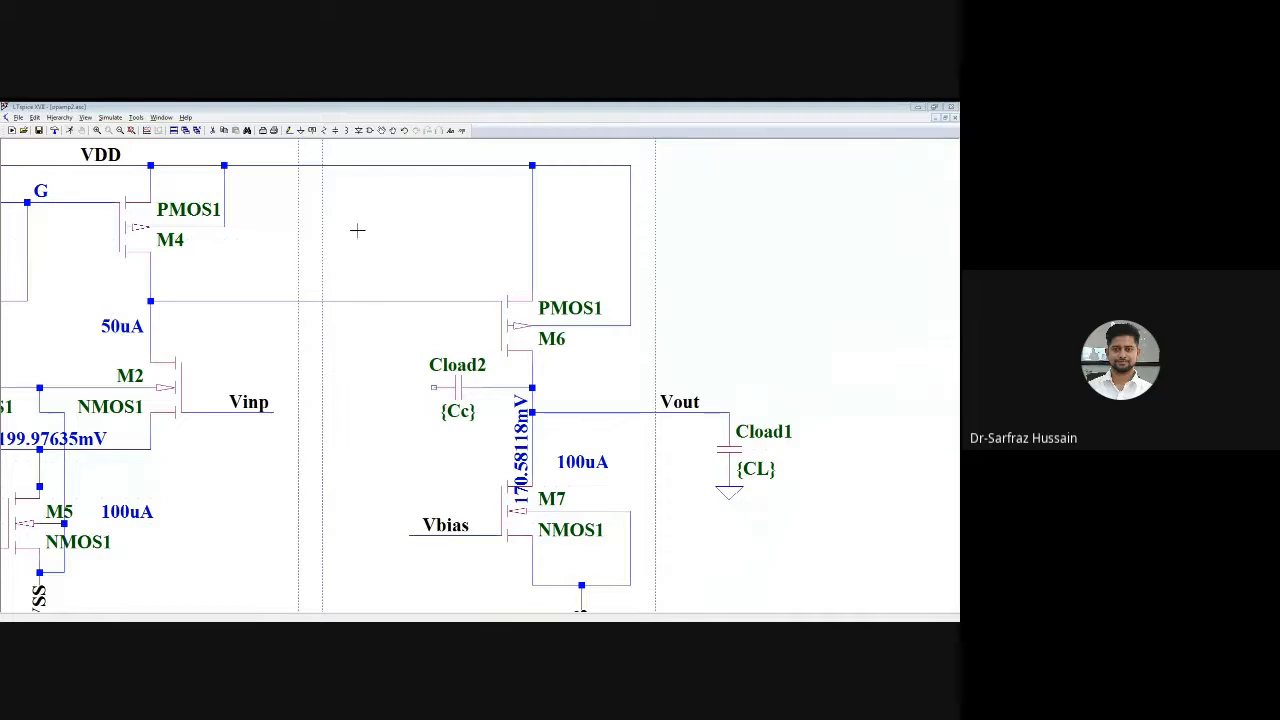
# Place a vertical resistor in the second stage between the first-stage output line and the free terminal of Cload2
pyautogui.click(324, 131)
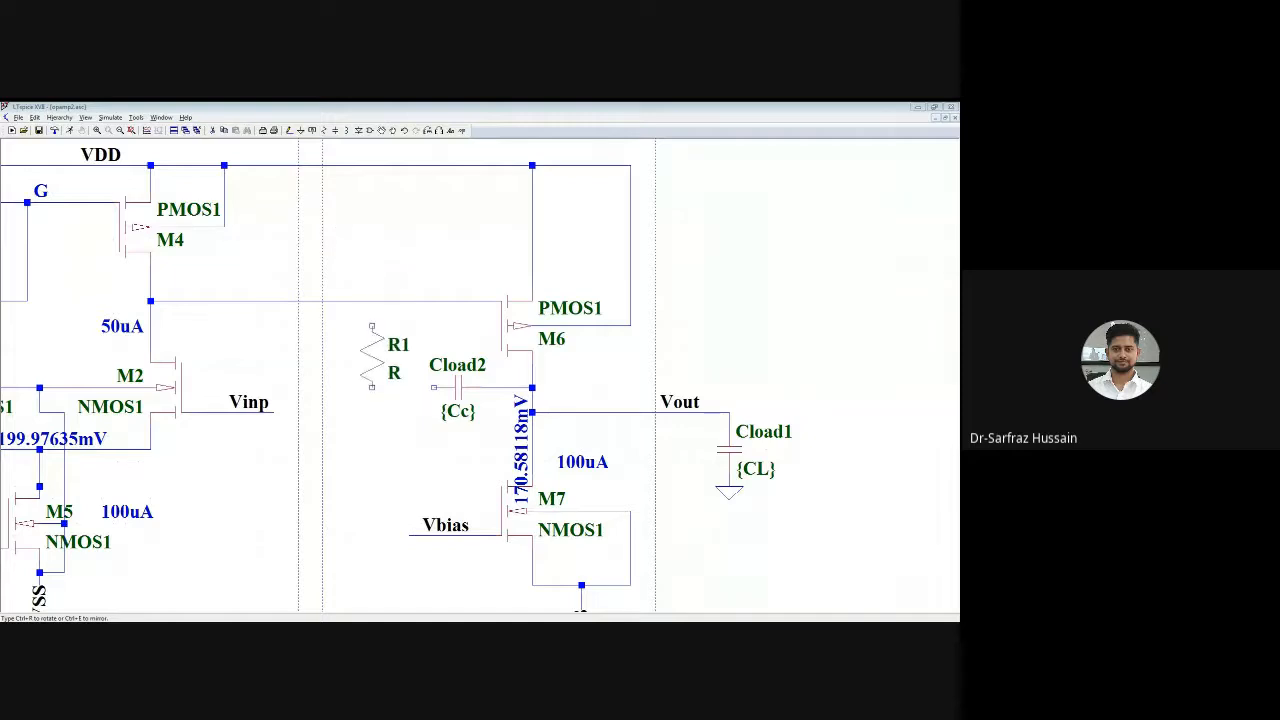
pyautogui.click(360, 330)
pyautogui.press('Escape')
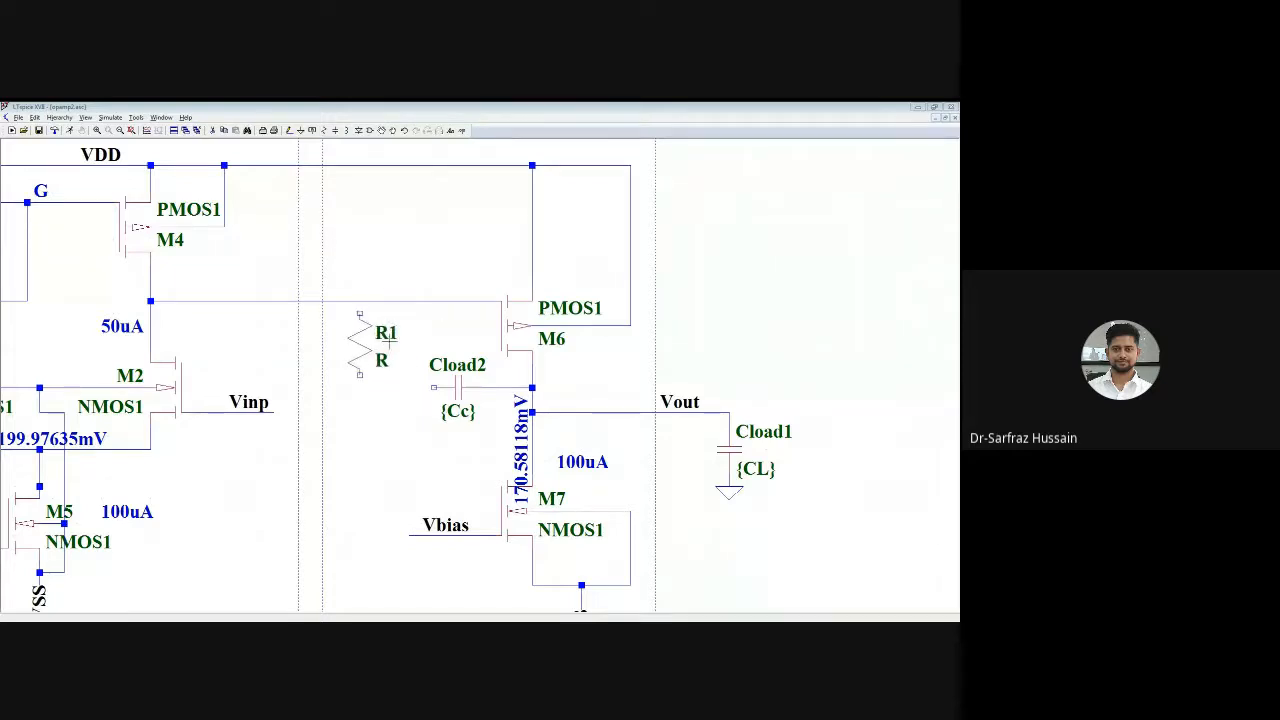
# Wire resistor R1's upper end to the first-stage output line and its lower end to the free terminal of Cload2
pyautogui.press('F3')
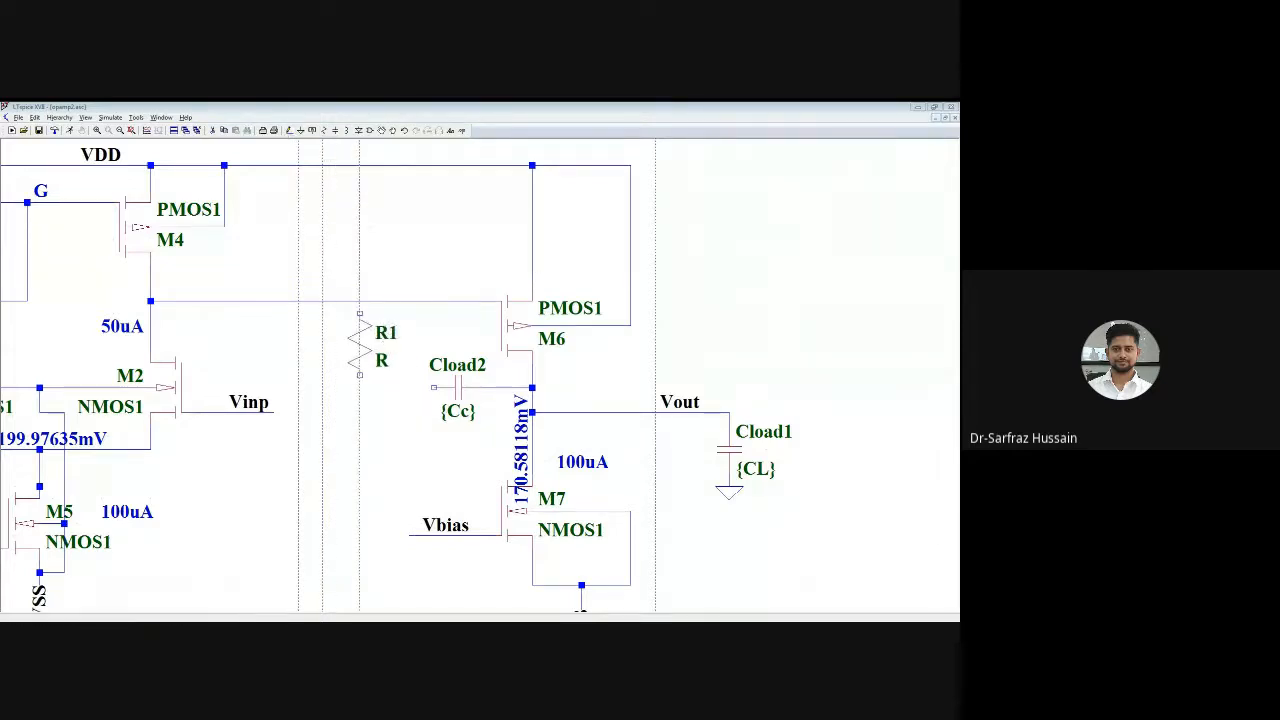
pyautogui.click(359, 313)
pyautogui.click(359, 300)
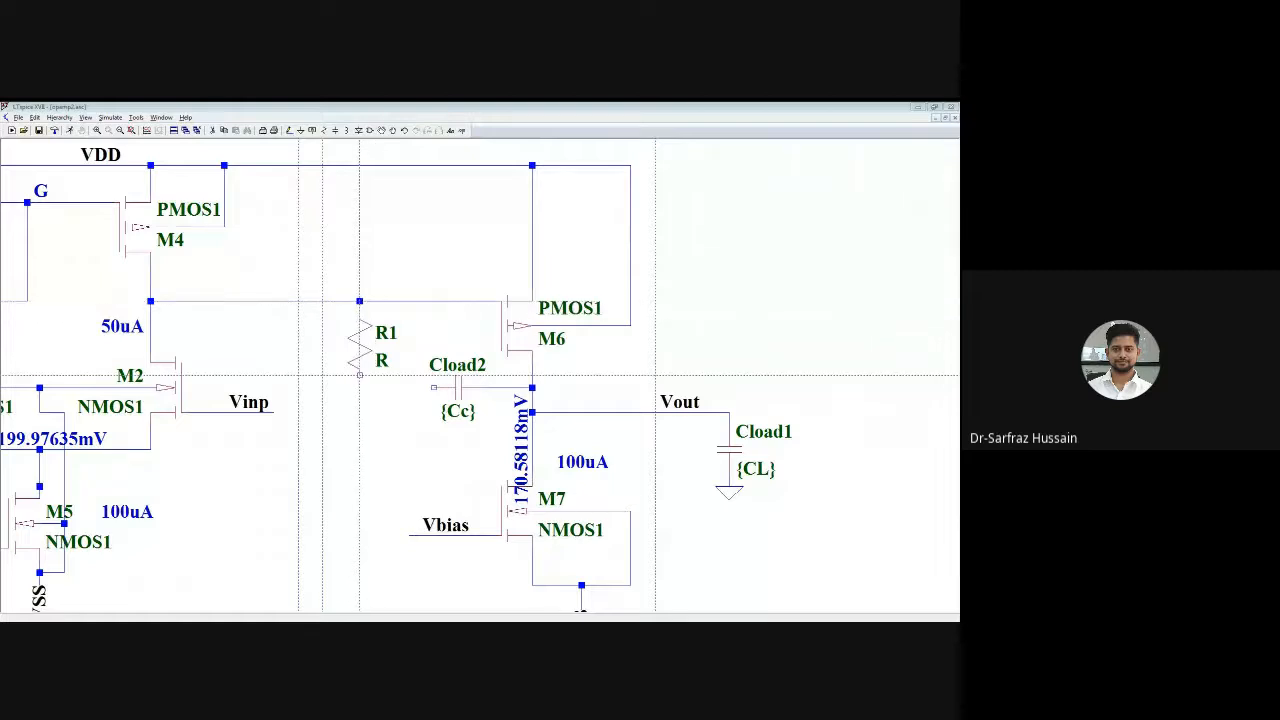
pyautogui.click(359, 376)
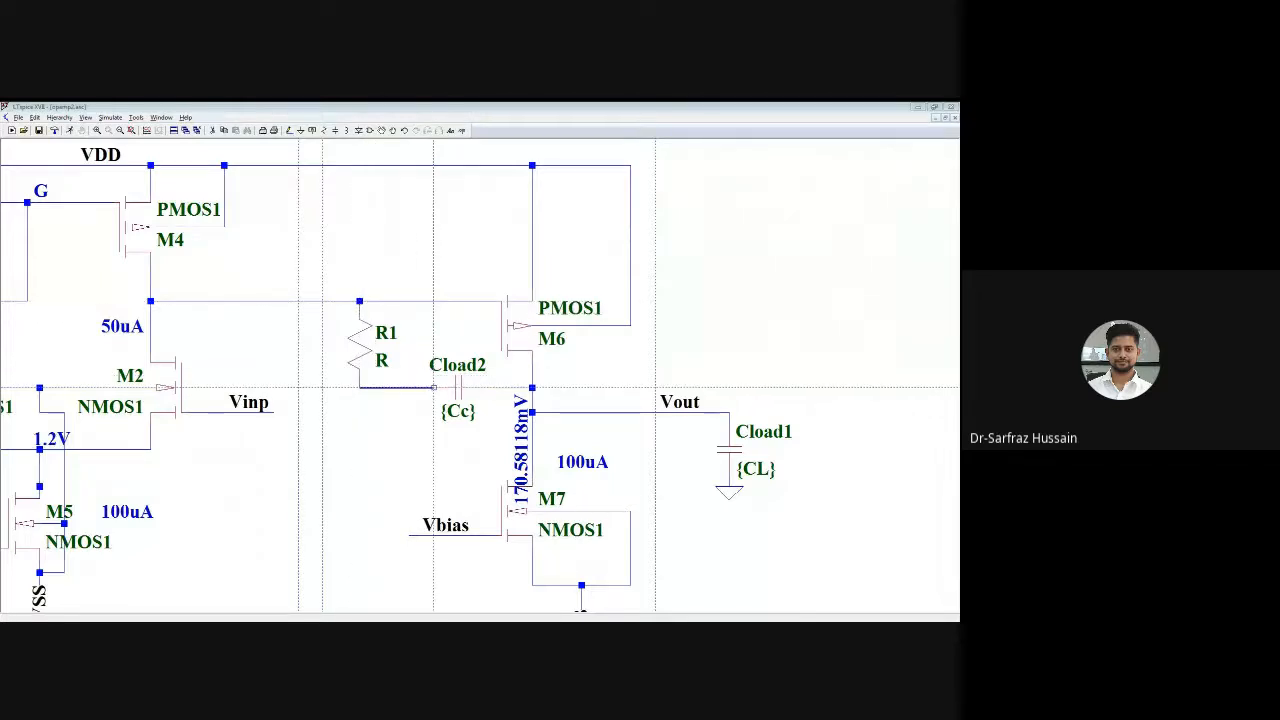
pyautogui.click(433, 387)
pyautogui.press('Escape')
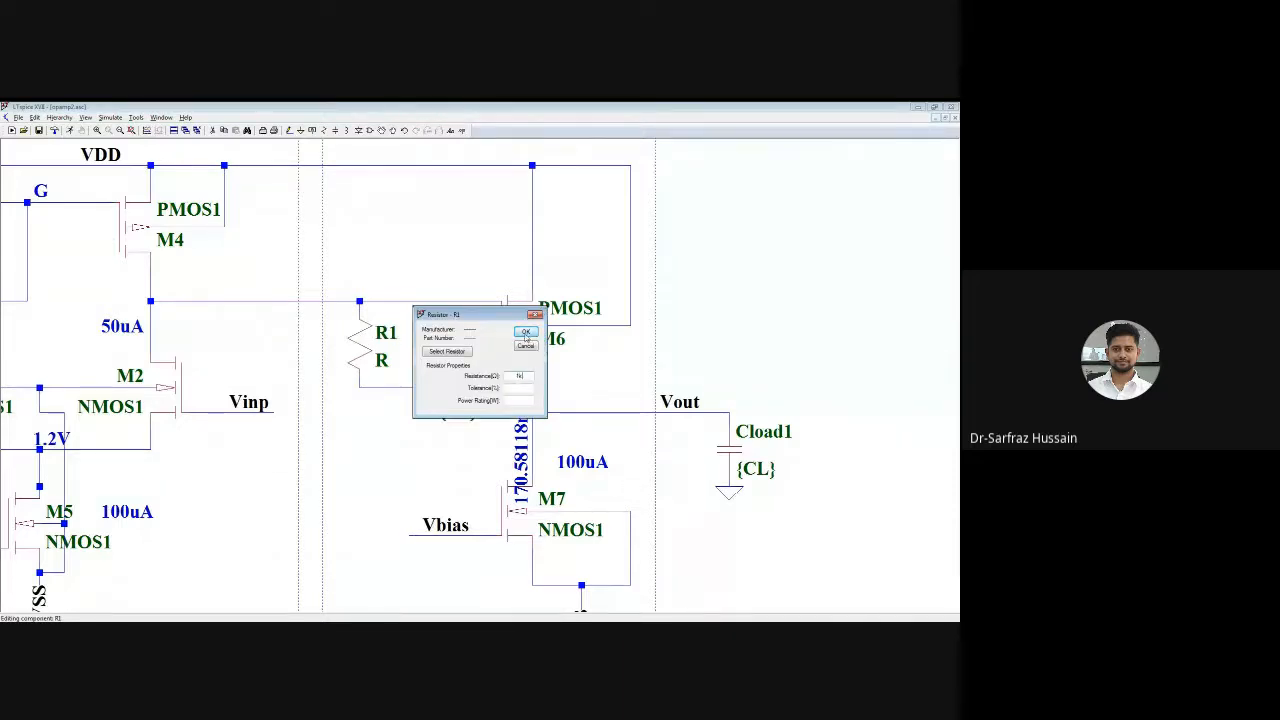
# Set R1's resistance to 1k and simulate the circuit to plot the AC response at Vout
pyautogui.click(526, 333)
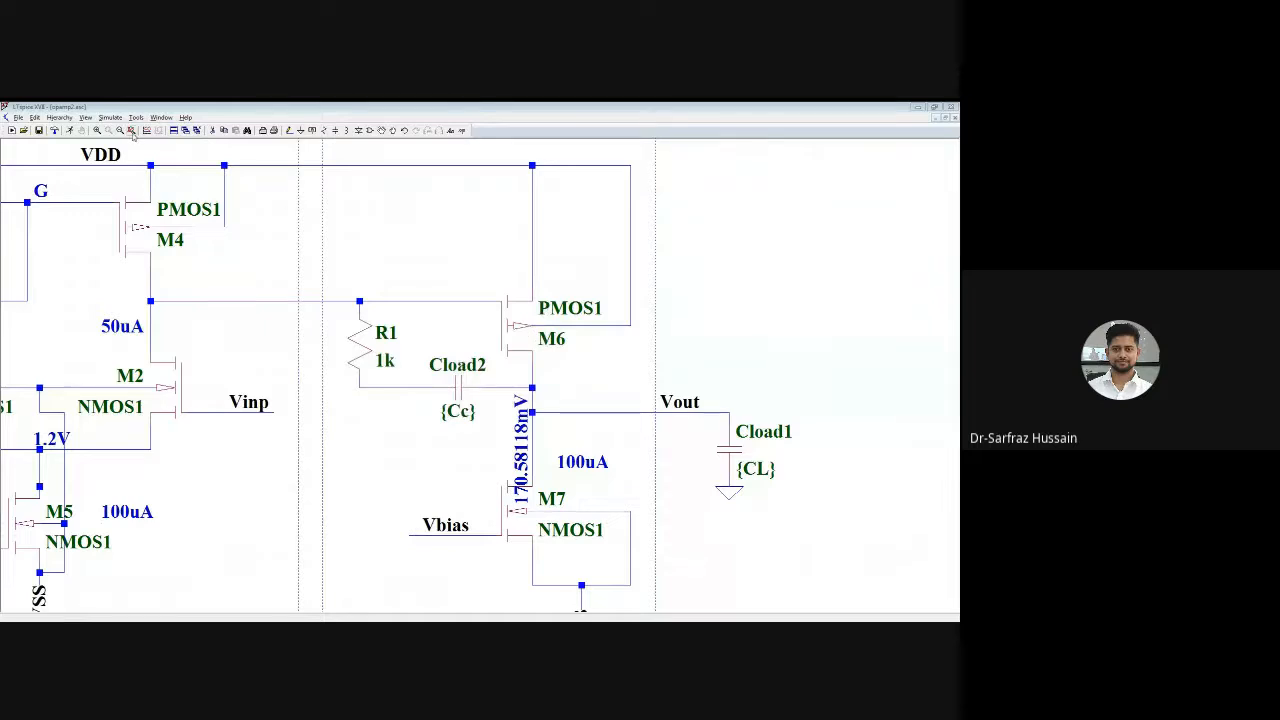
pyautogui.click(131, 131)
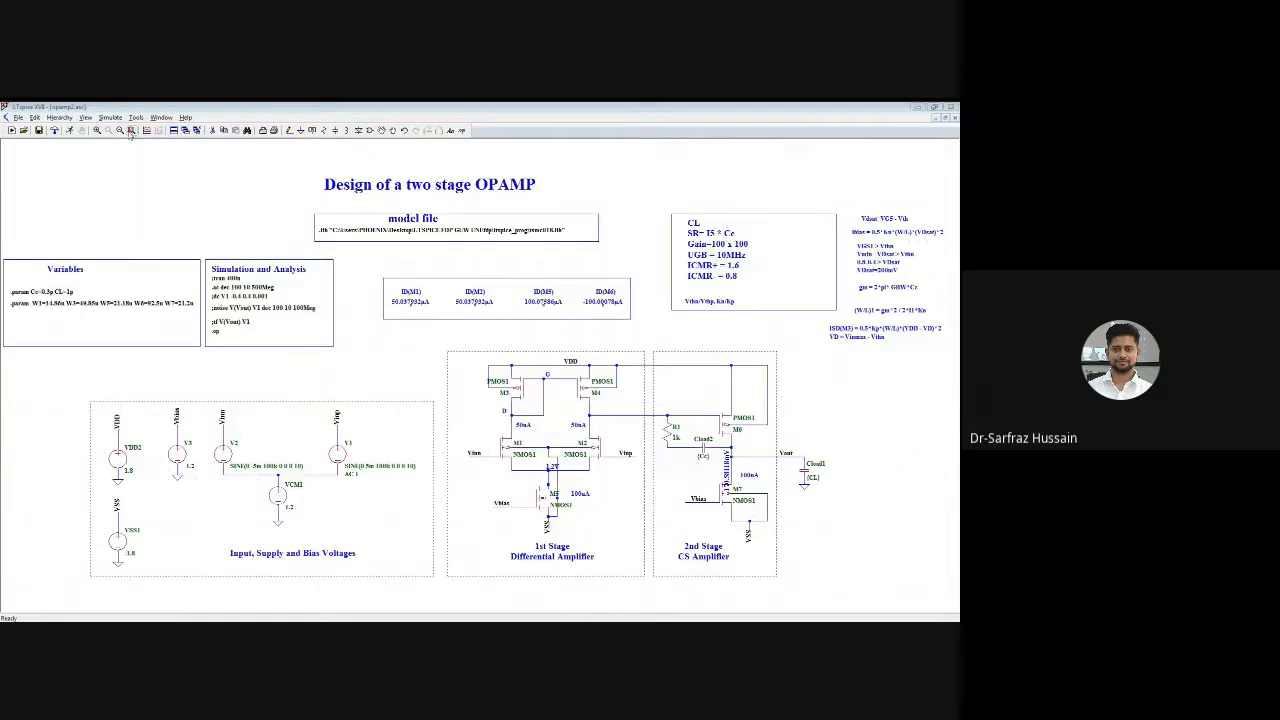
pyautogui.click(70, 131)
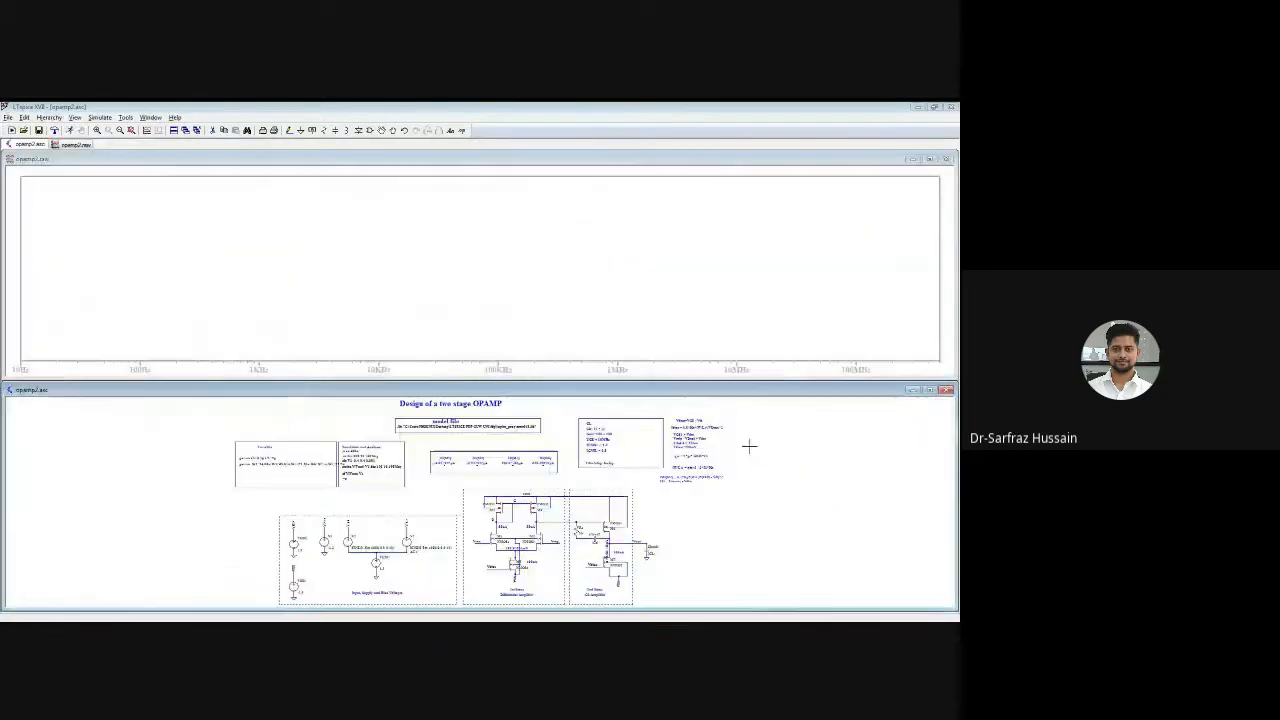
pyautogui.click(630, 540)
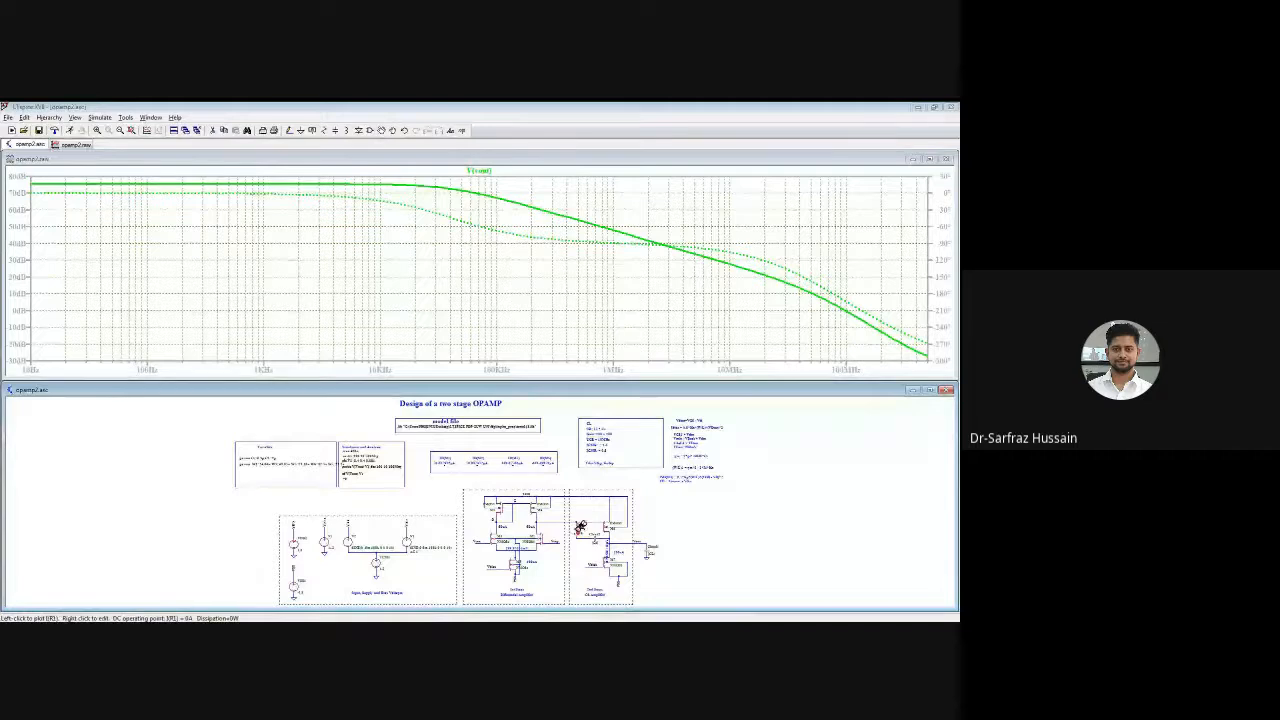
# Set R1's resistance to 100k and rerun the AC simulation
pyautogui.rightClick(580, 527)
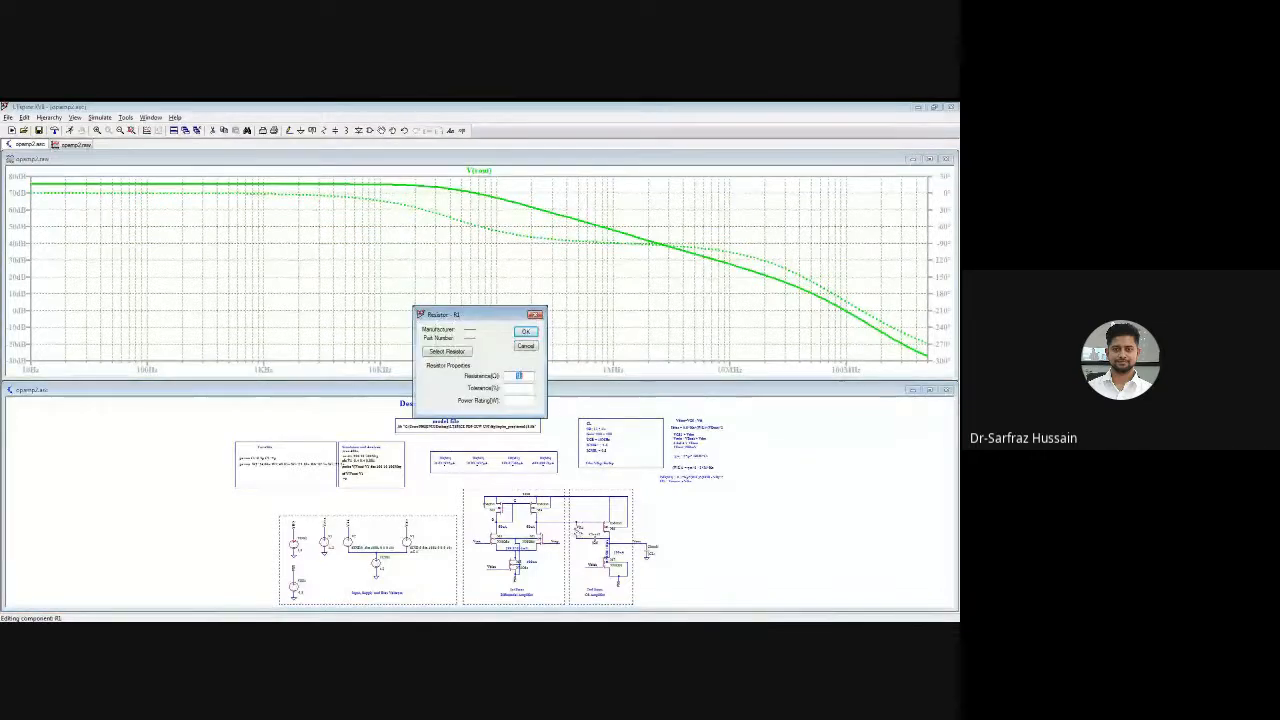
pyautogui.click(518, 375)
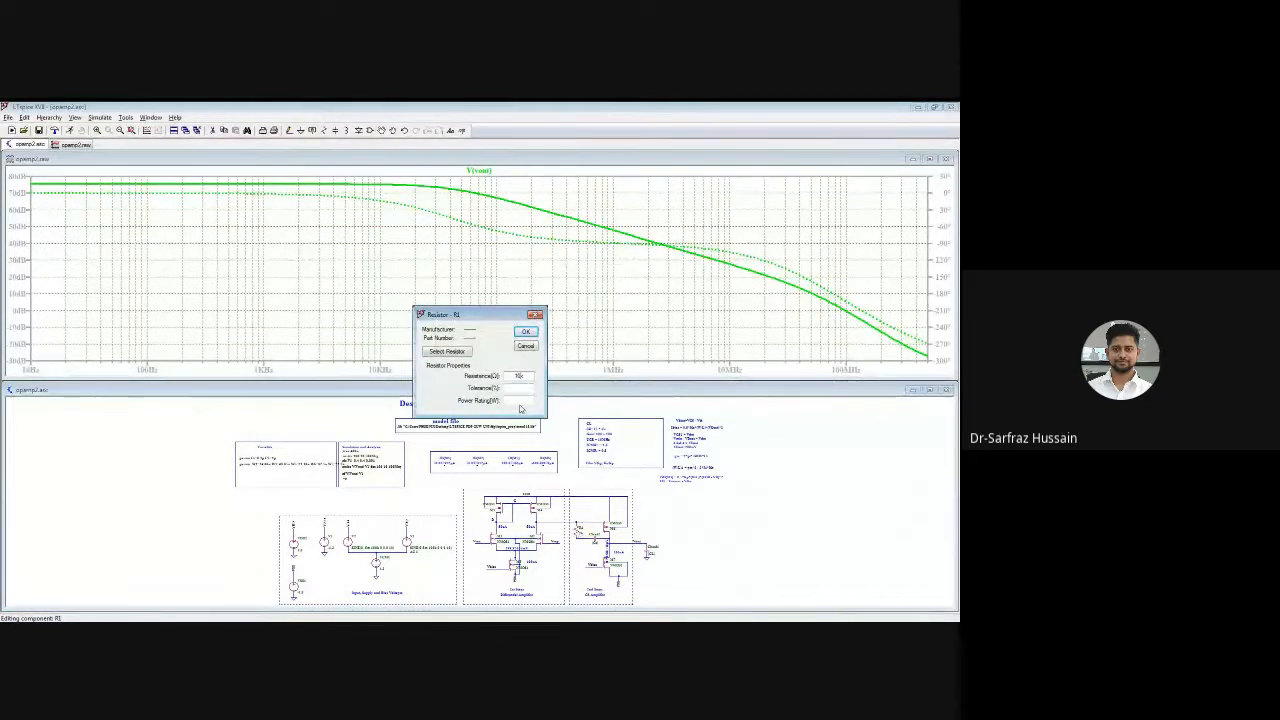
pyautogui.write('100k')
pyautogui.click(525, 331)
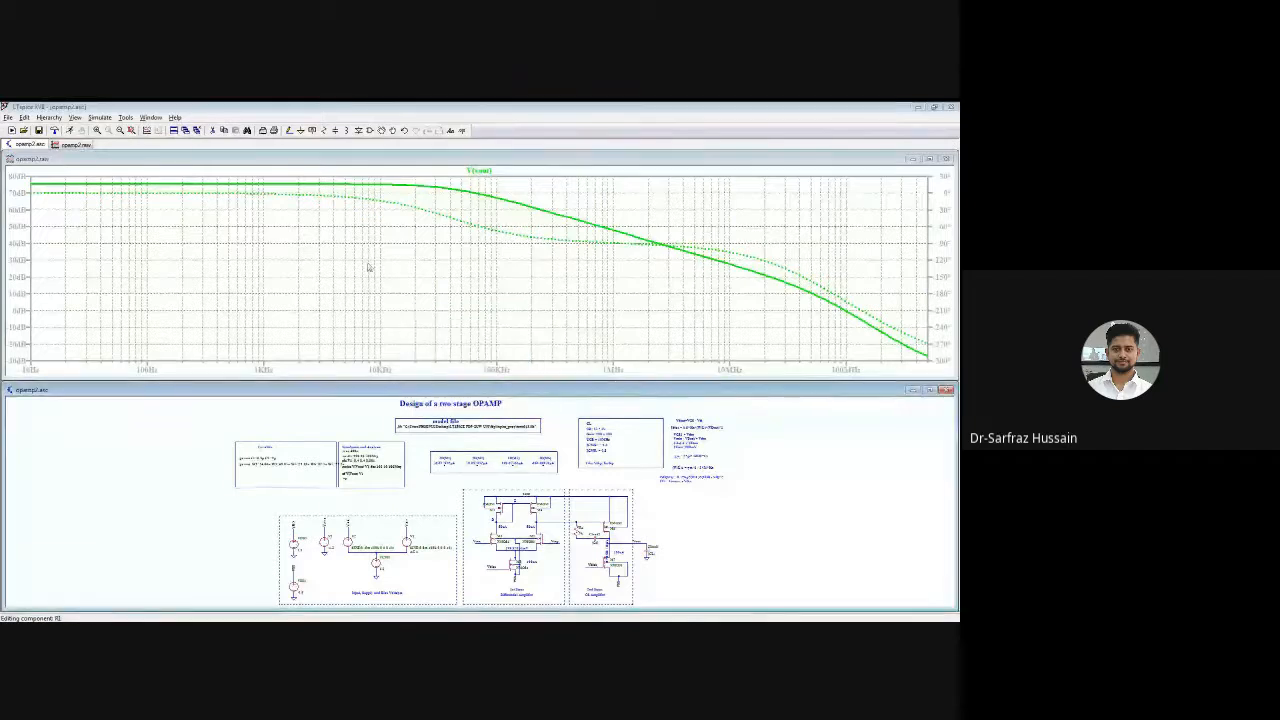
pyautogui.click(72, 130)
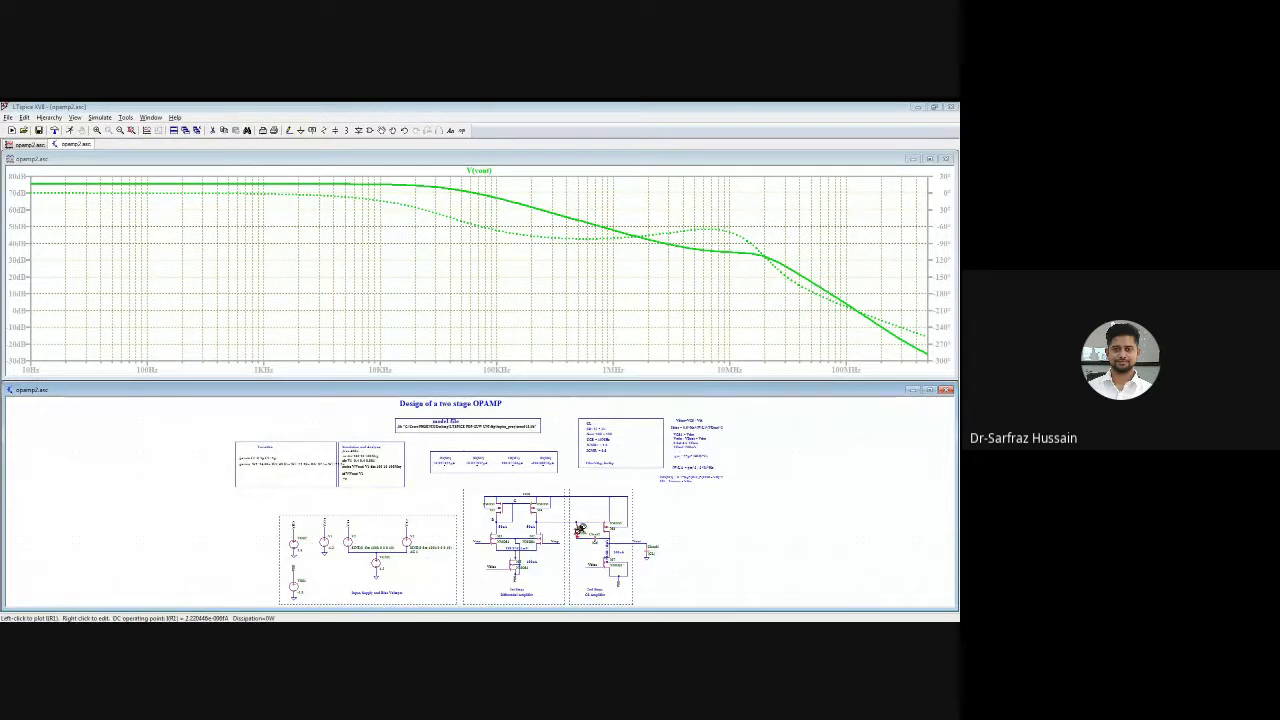
# Change R1's resistance back to 1k and rerun the AC simulation
pyautogui.rightClick(580, 528)
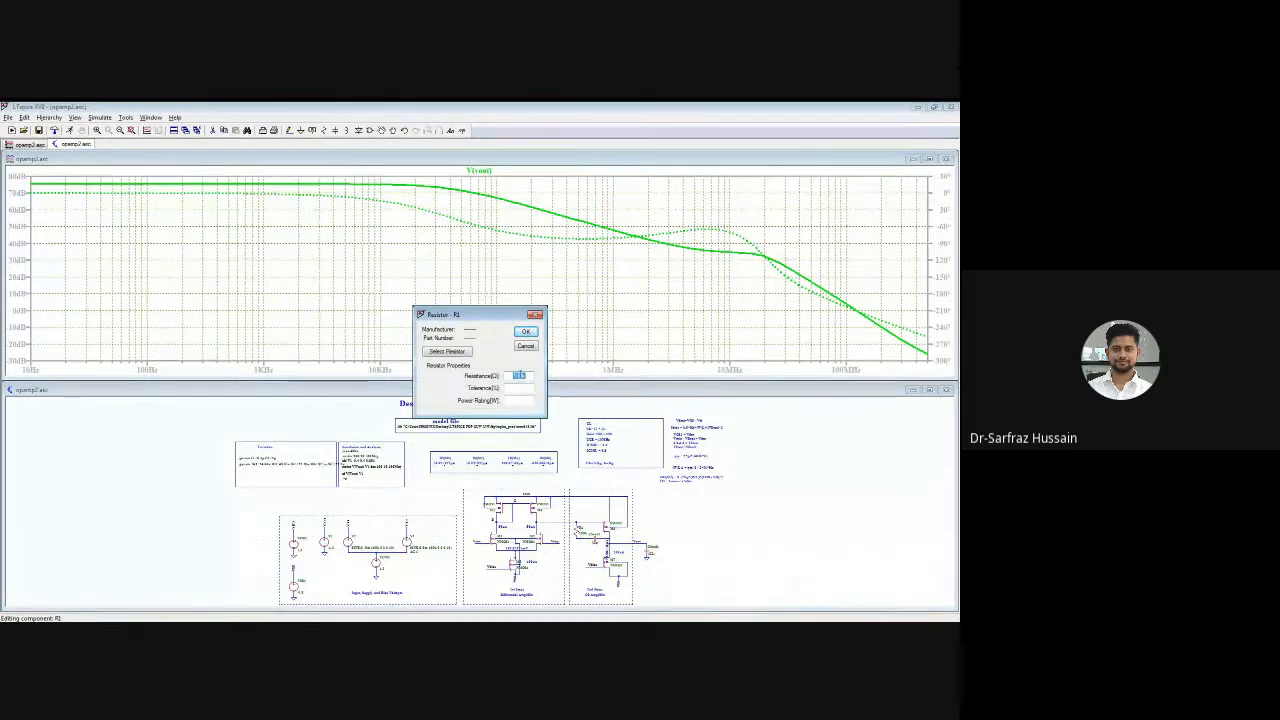
pyautogui.click(524, 377)
pyautogui.press('BackSpace')
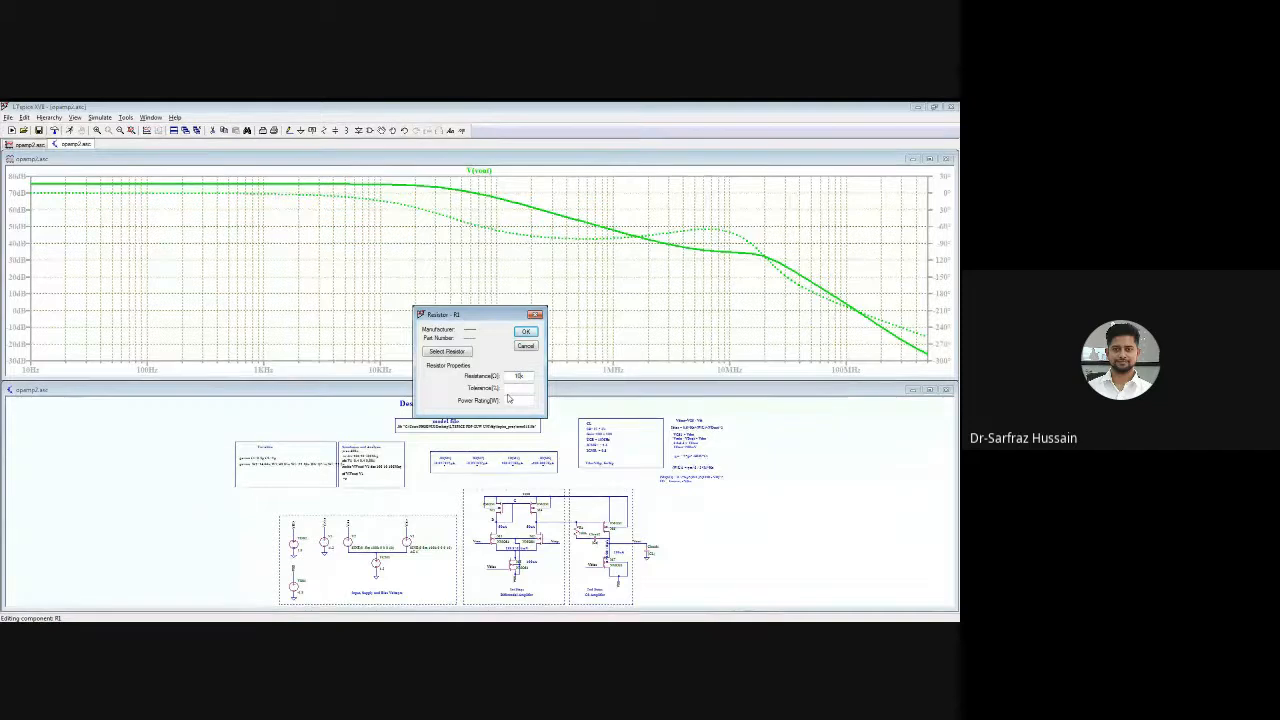
pyautogui.press('BackSpace')
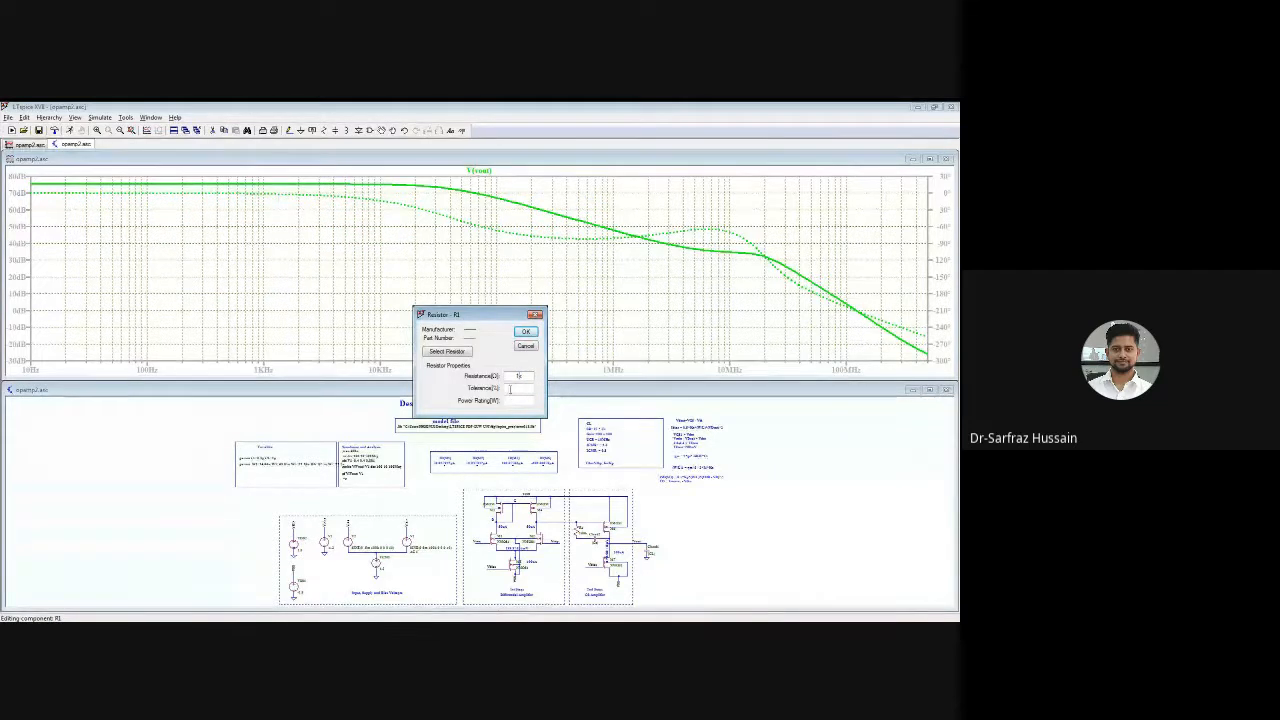
pyautogui.click(524, 333)
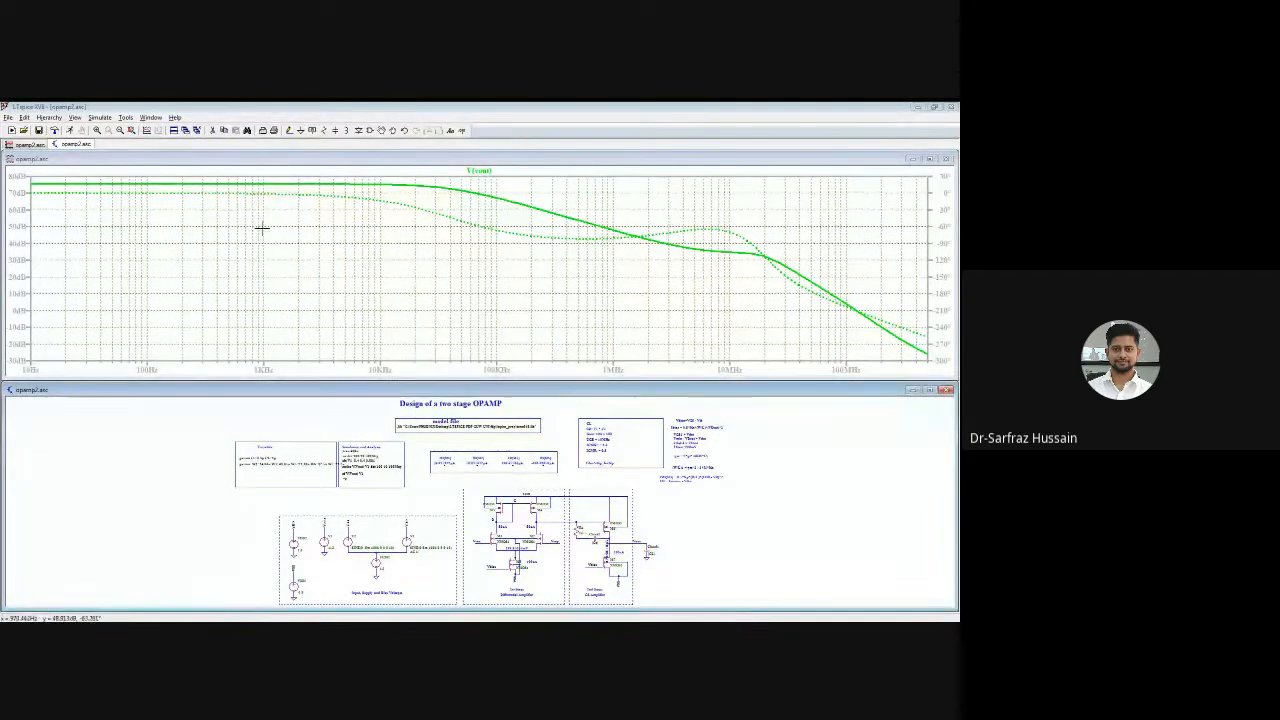
pyautogui.click(70, 131)
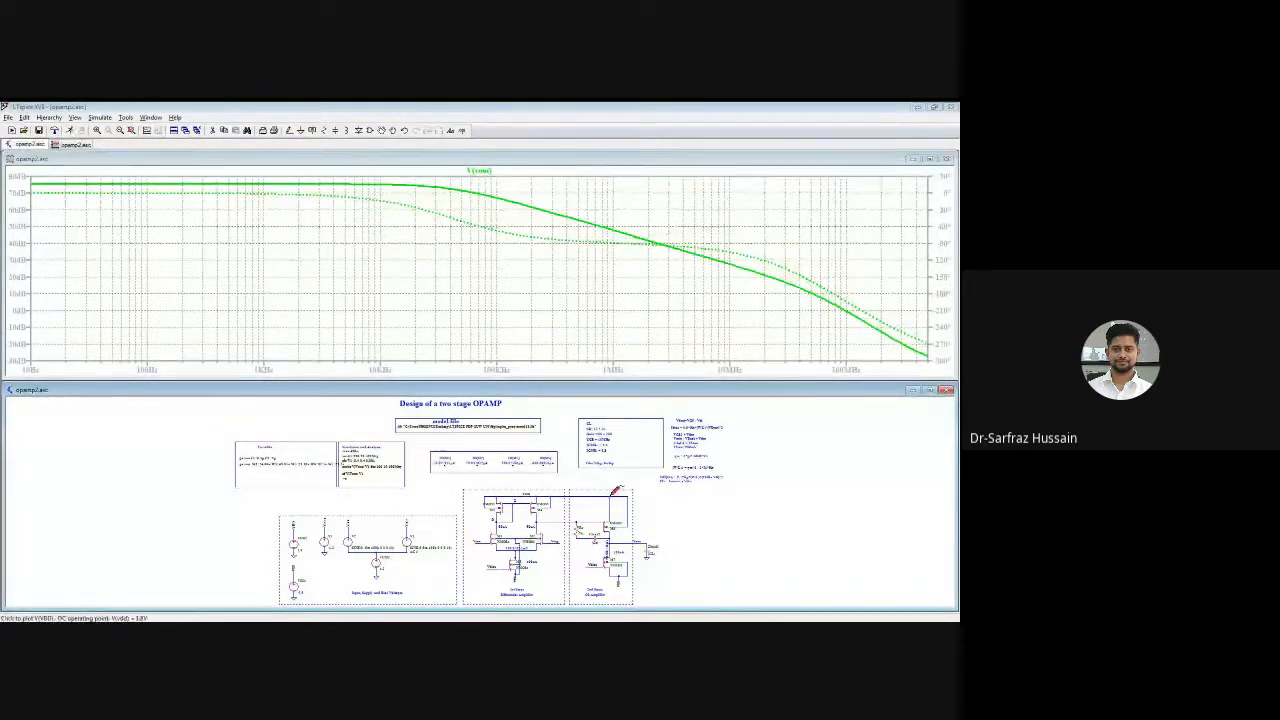
# Set R1 to a resistance below 1k and rerun the AC simulation
pyautogui.rightClick(578, 528)
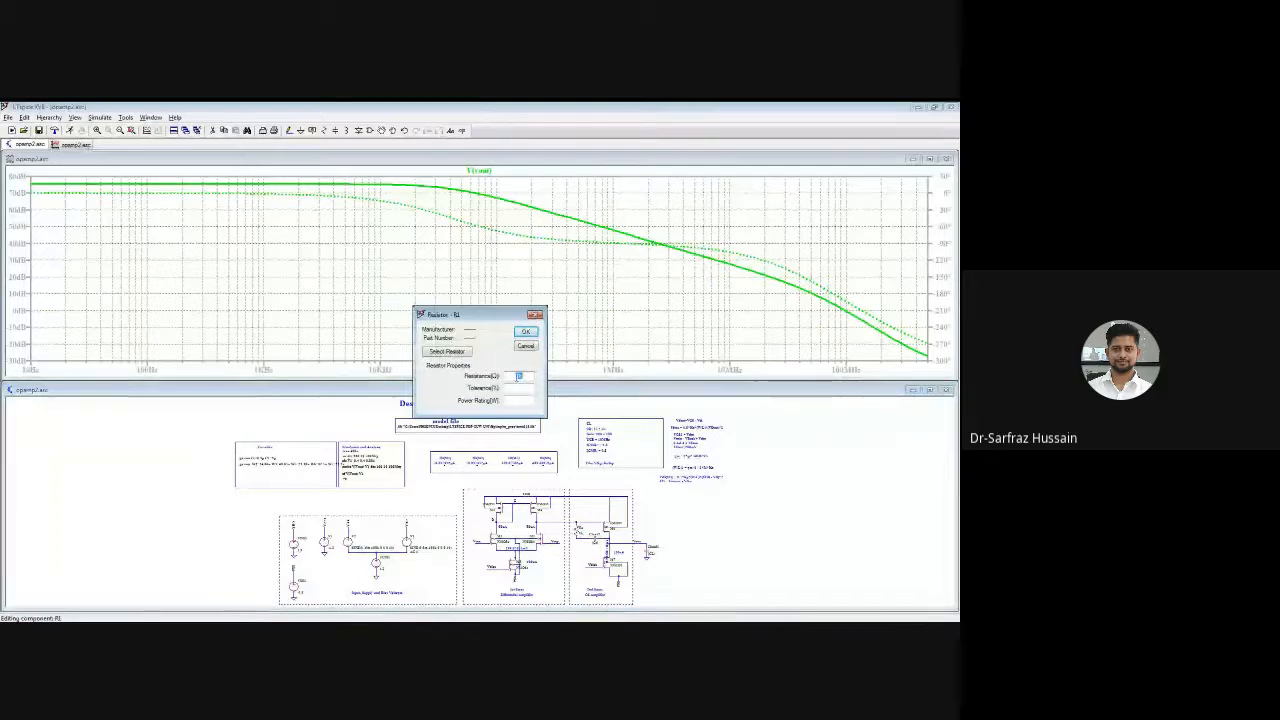
pyautogui.click(517, 378)
pyautogui.write('0')
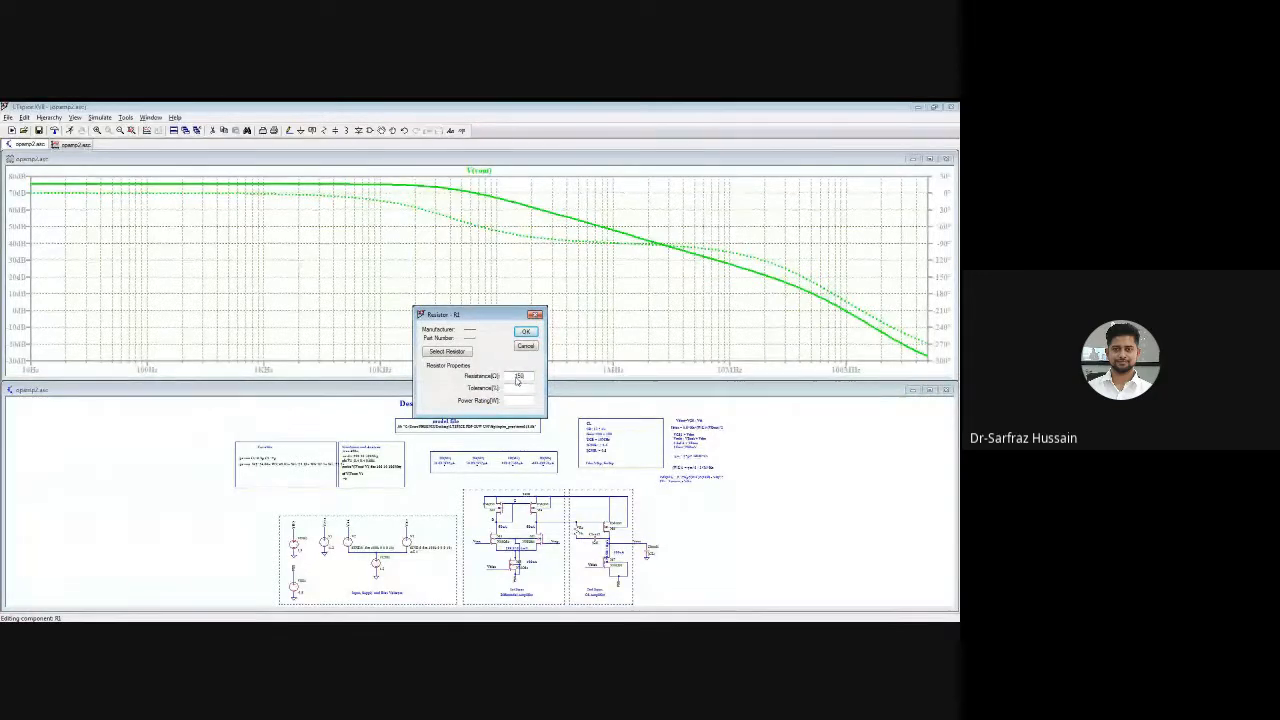
pyautogui.click(527, 331)
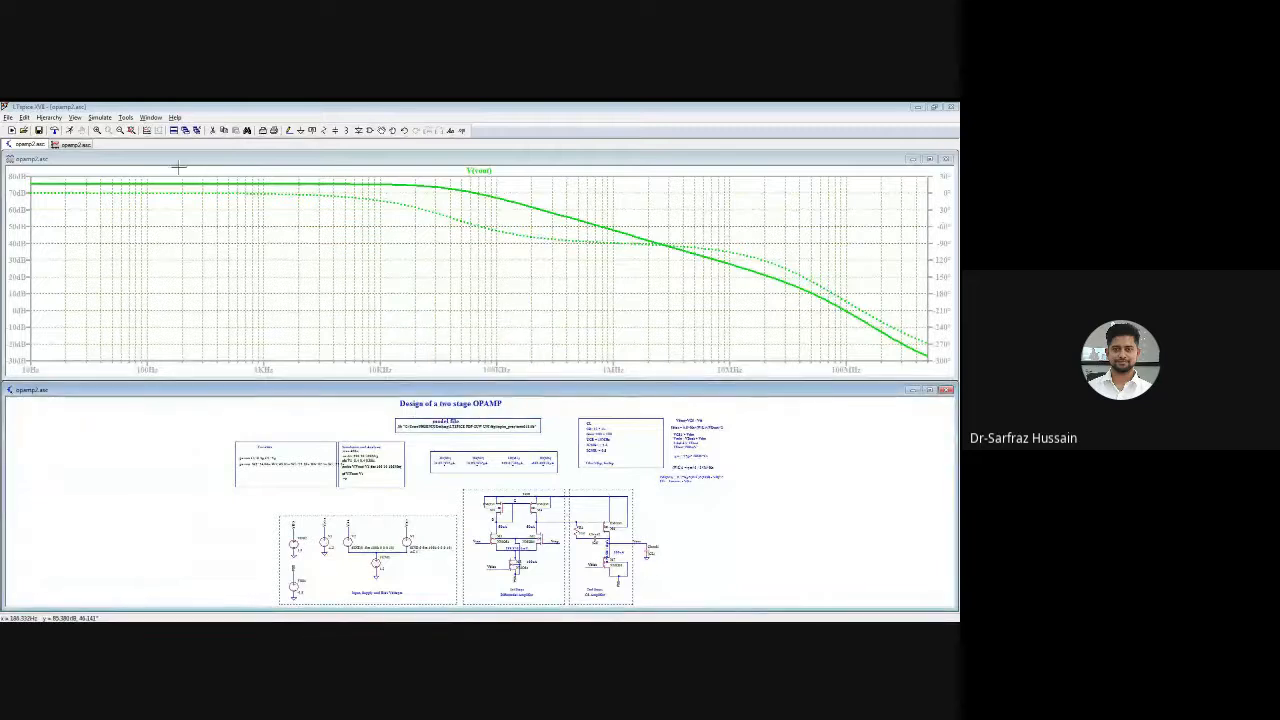
pyautogui.click(70, 131)
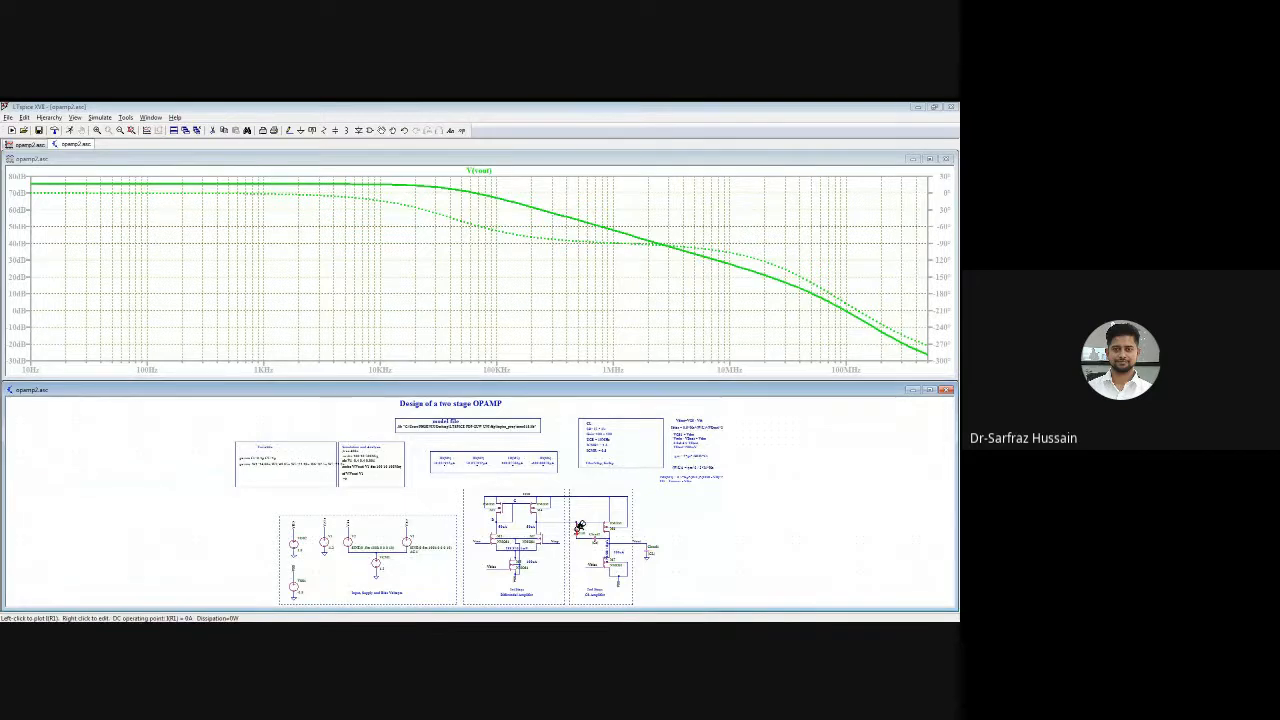
# Restore R1's resistance to 1k
pyautogui.rightClick(579, 526)
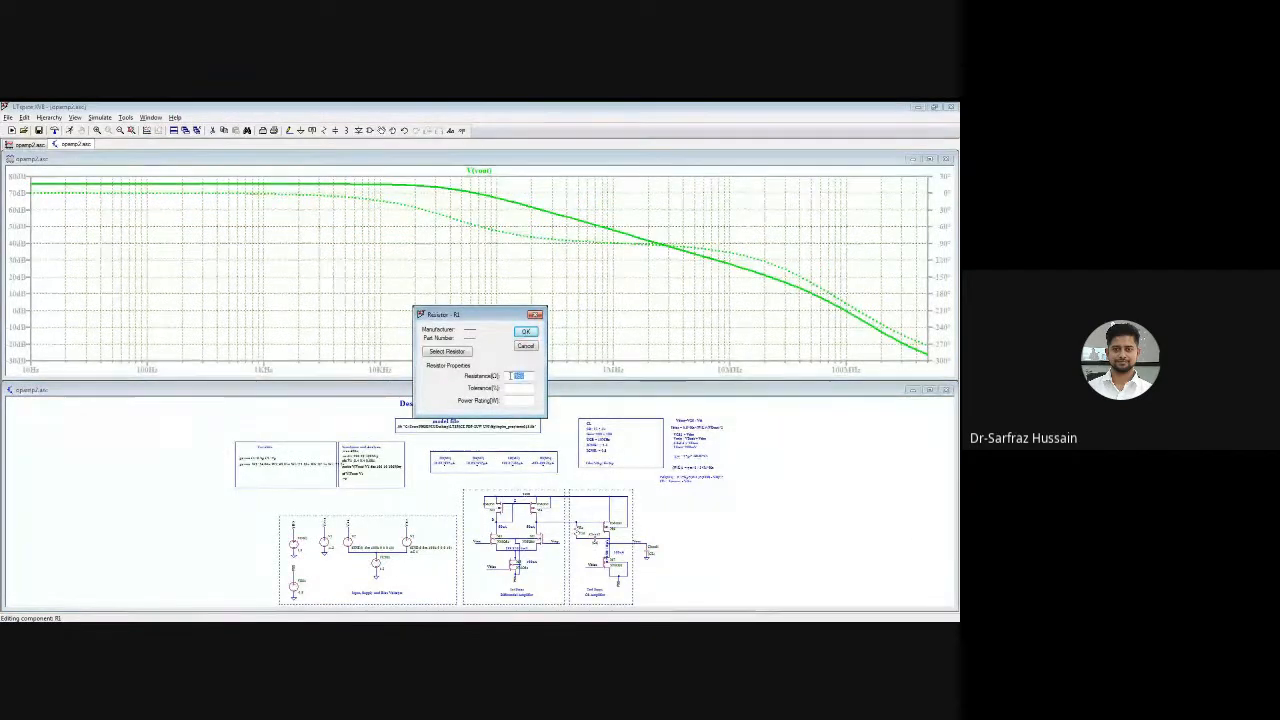
pyautogui.write('1')
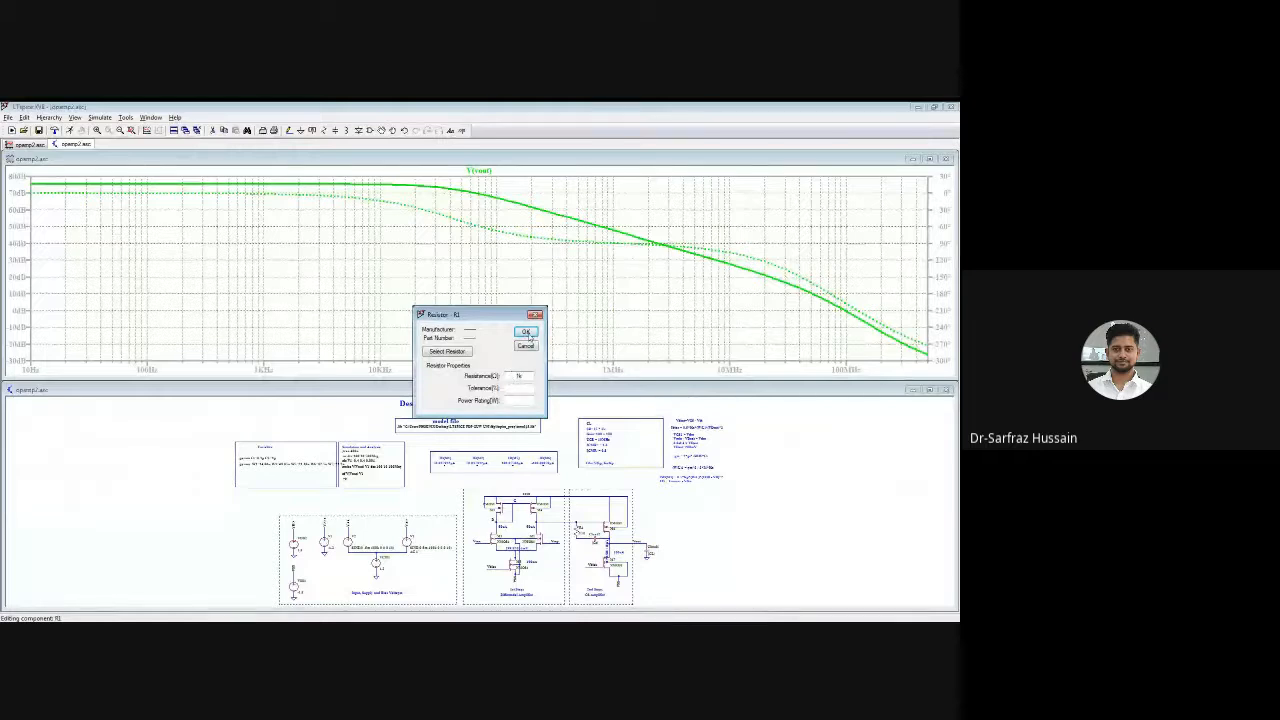
pyautogui.write('k')
pyautogui.click(527, 332)
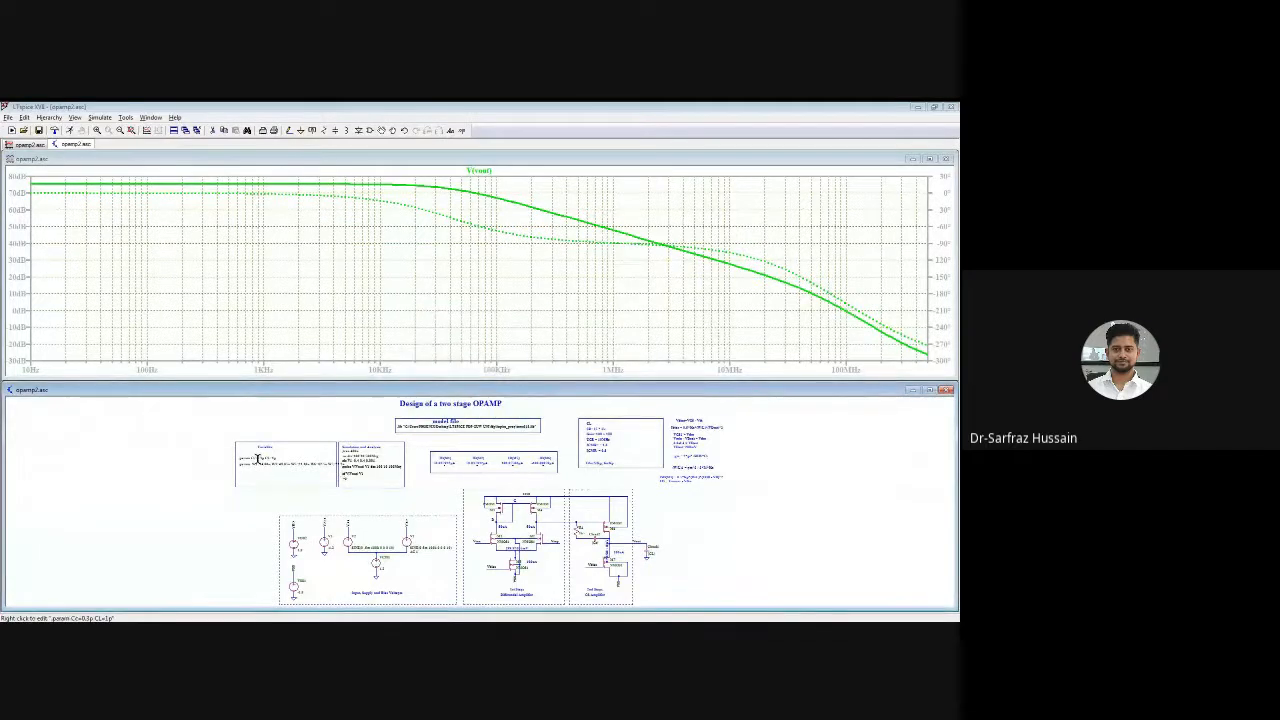
# Set the compensation capacitance Cc to 0.2p in the parameter directive and rerun the AC simulation
pyautogui.rightClick(259, 459)
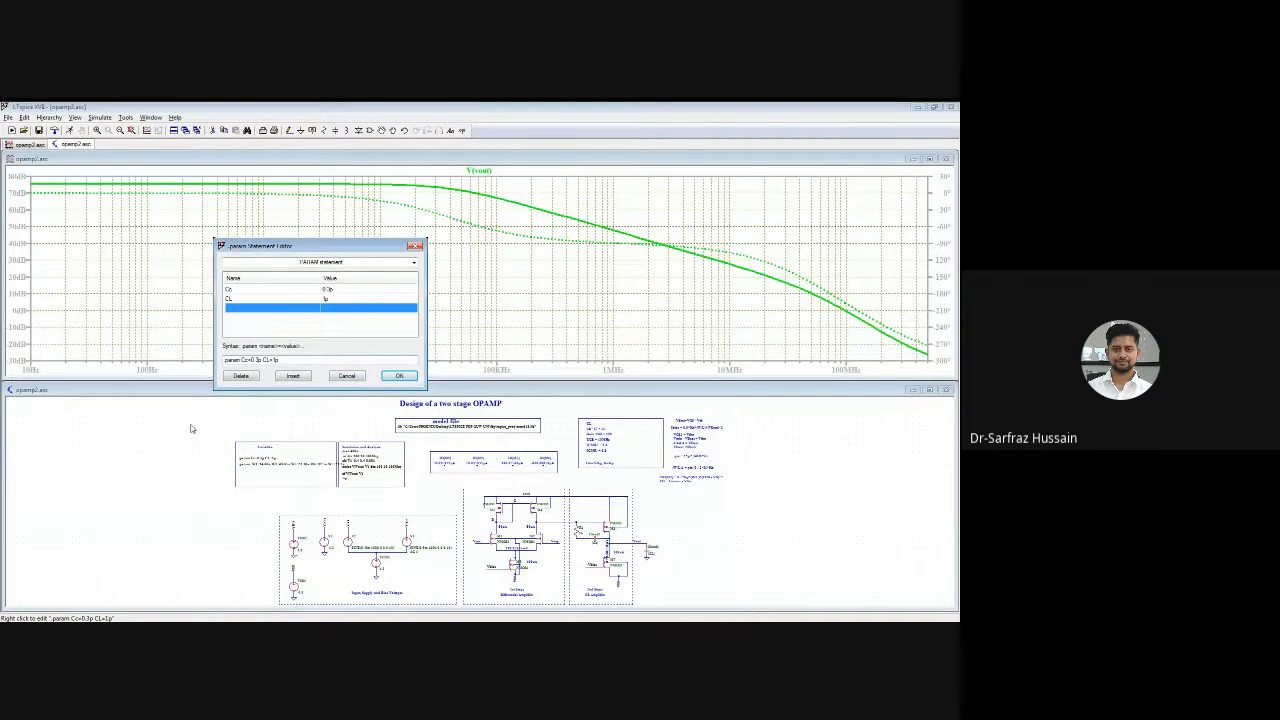
pyautogui.press('BackSpace')
pyautogui.write('2')
pyautogui.click(399, 376)
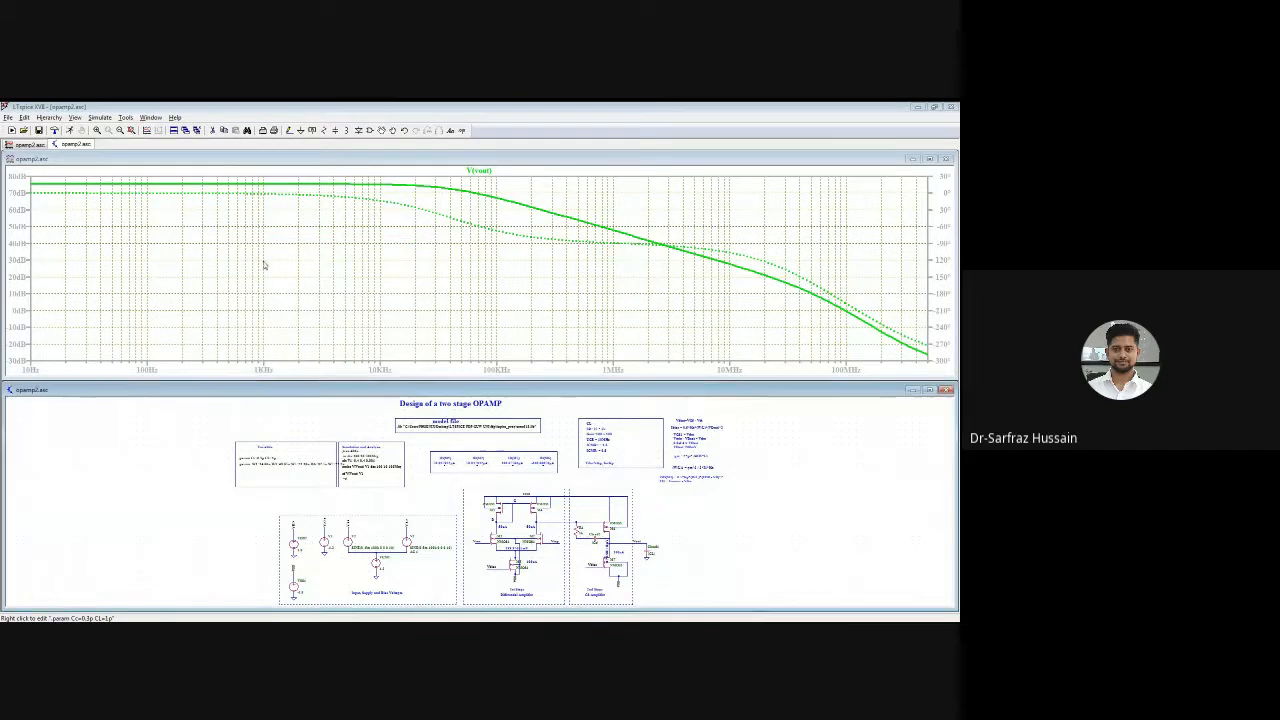
pyautogui.click(68, 131)
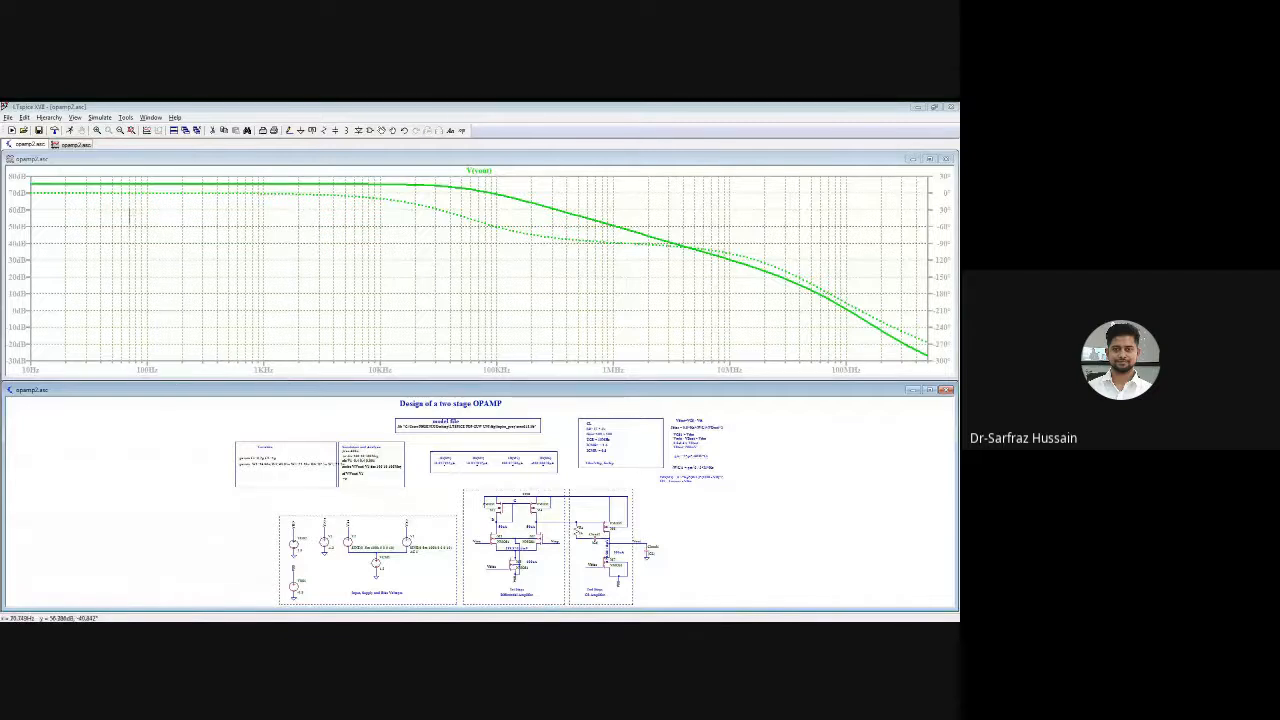
# Set the parameter Cc to 0.5p and rerun the AC simulation
pyautogui.rightClick(258, 456)
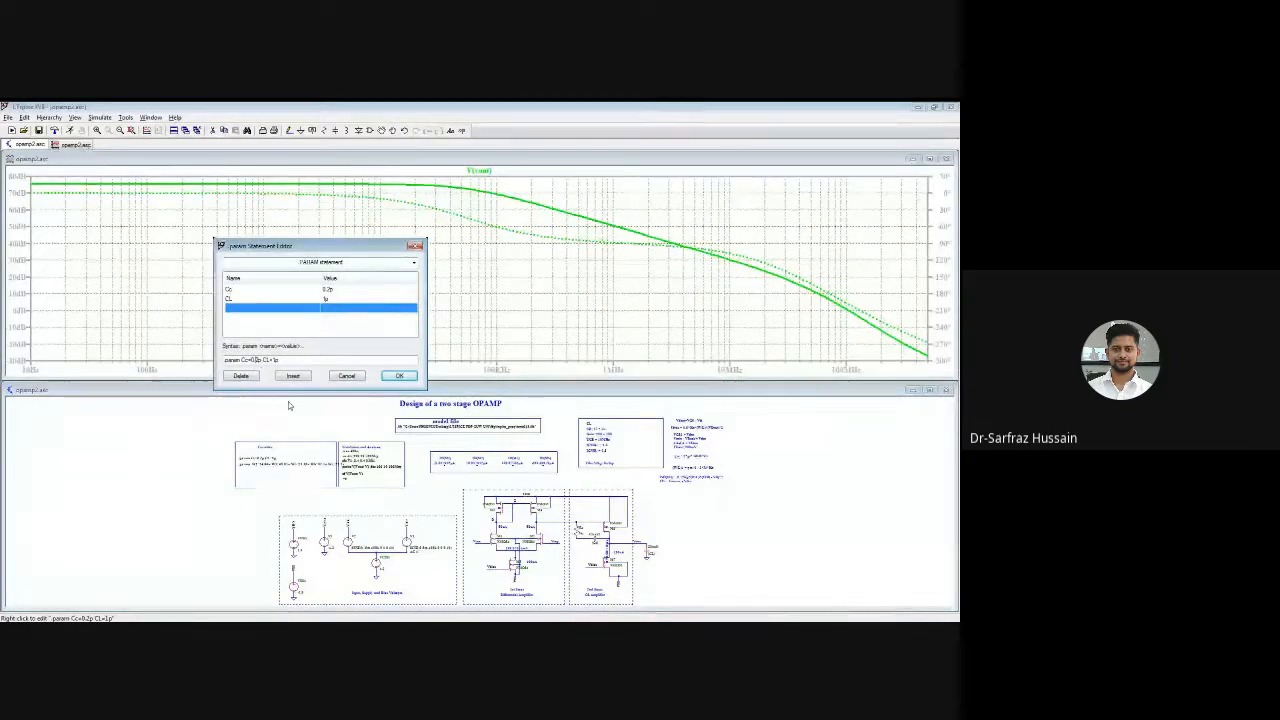
pyautogui.press('BackSpace')
pyautogui.write('5')
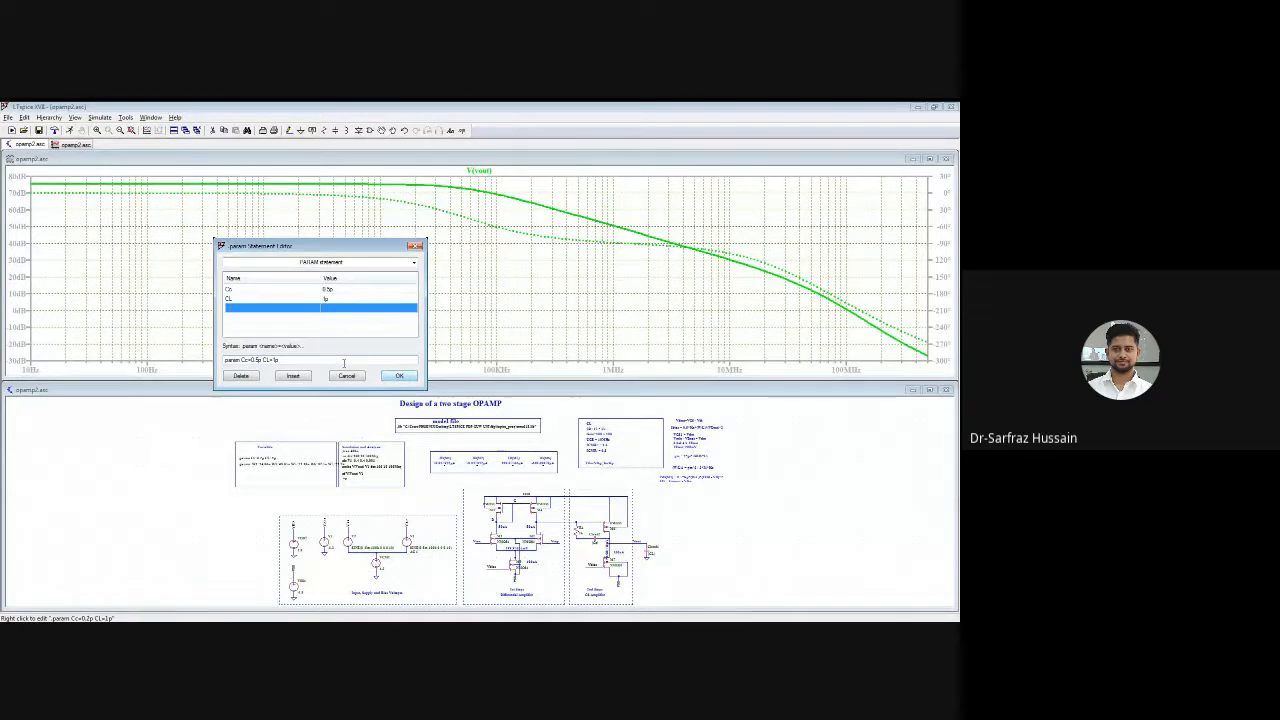
pyautogui.click(388, 380)
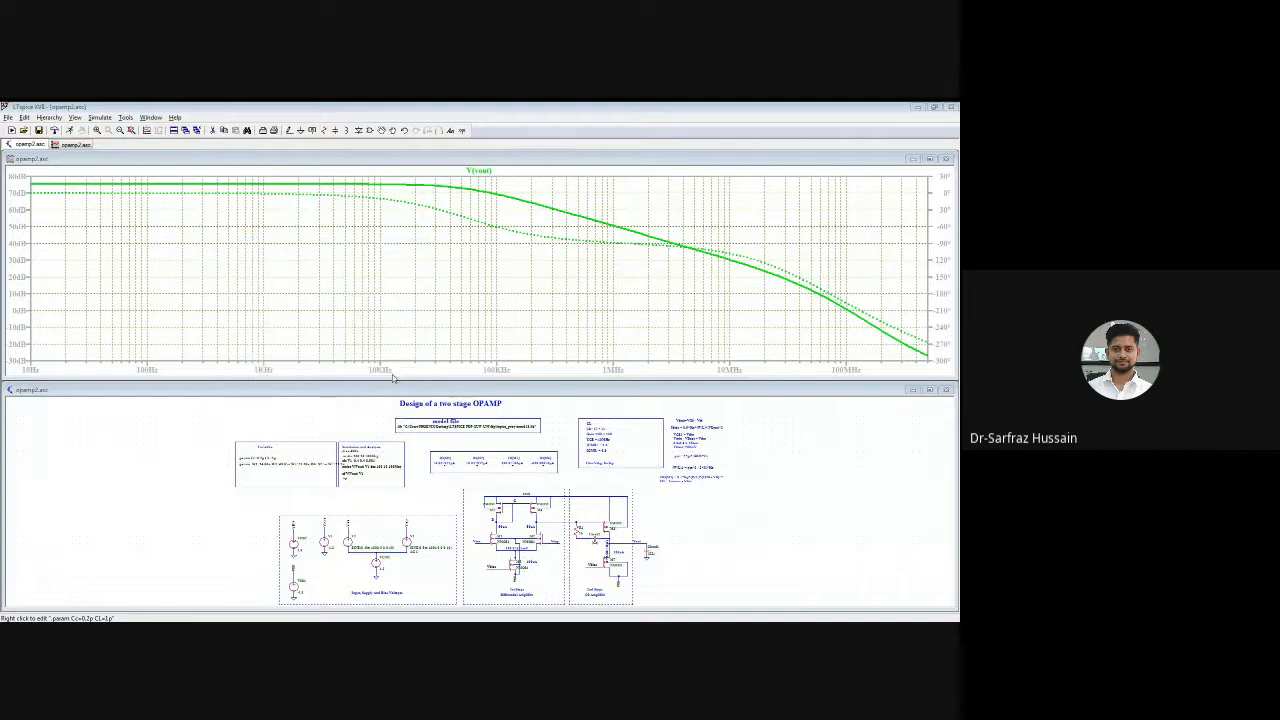
pyautogui.click(69, 130)
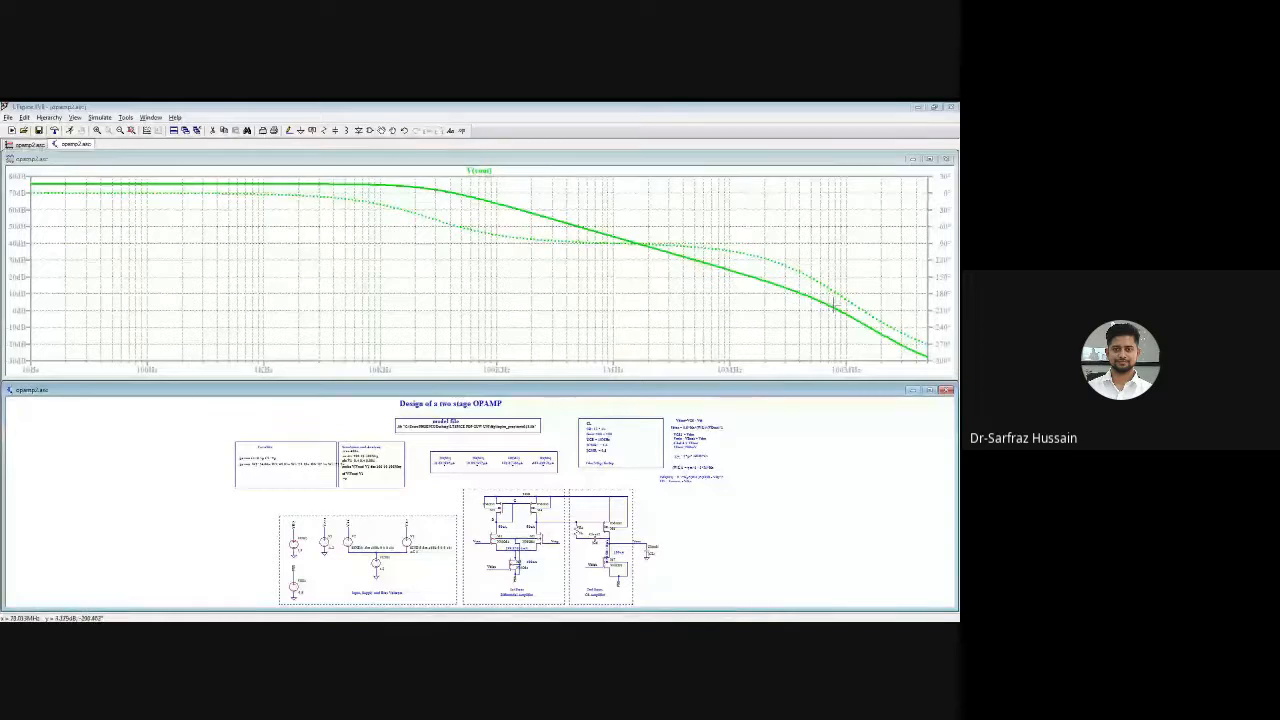
# Set the parameter Cc back to 0.3p and rerun the AC simulation
pyautogui.rightClick(262, 457)
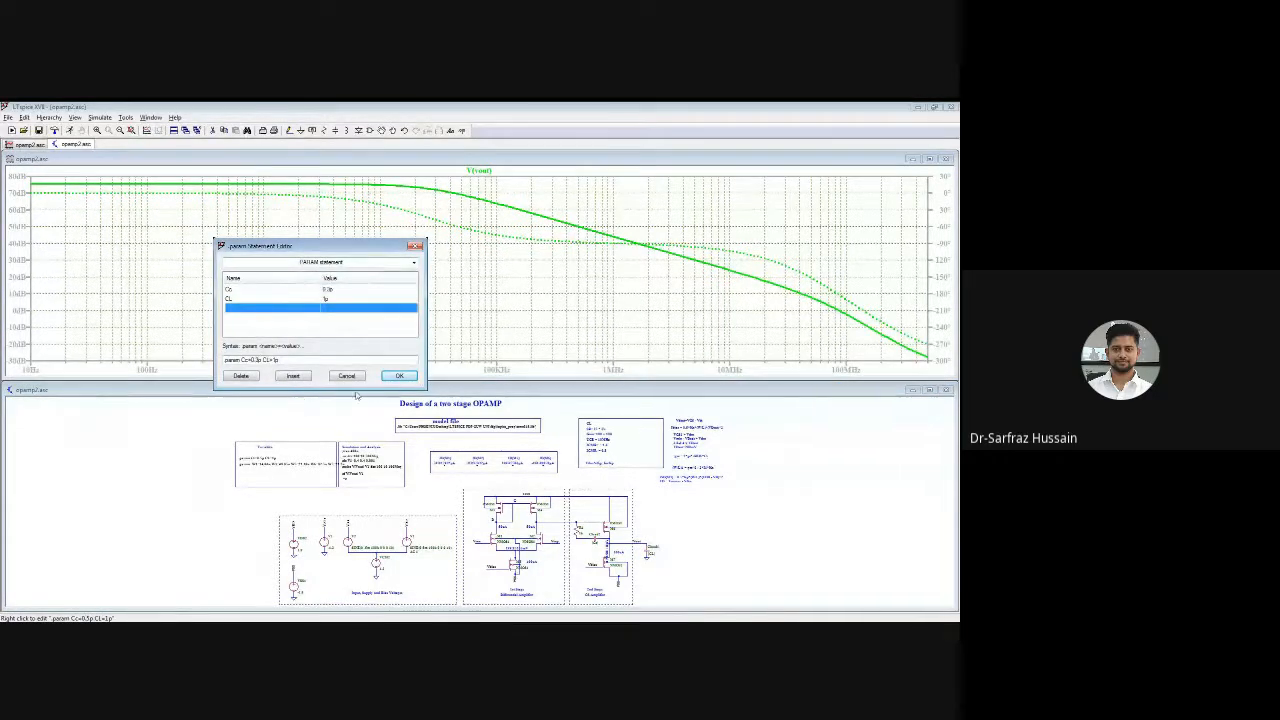
pyautogui.click(406, 381)
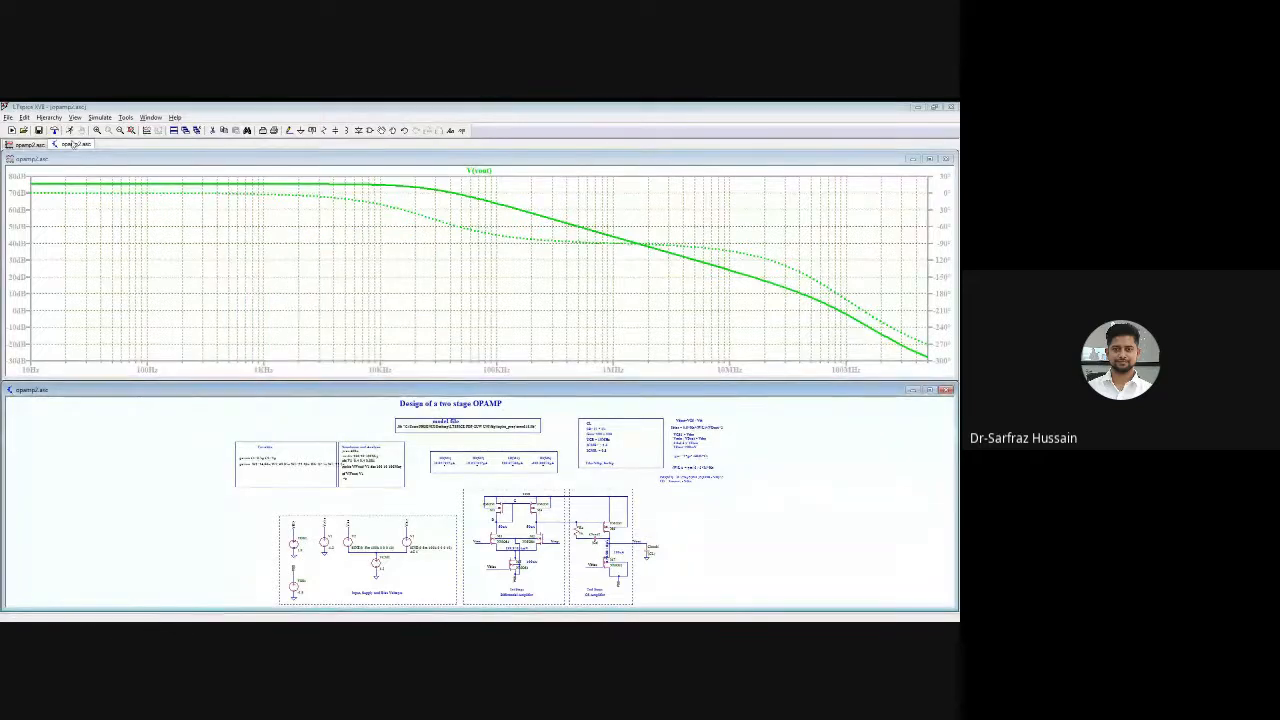
pyautogui.click(71, 131)
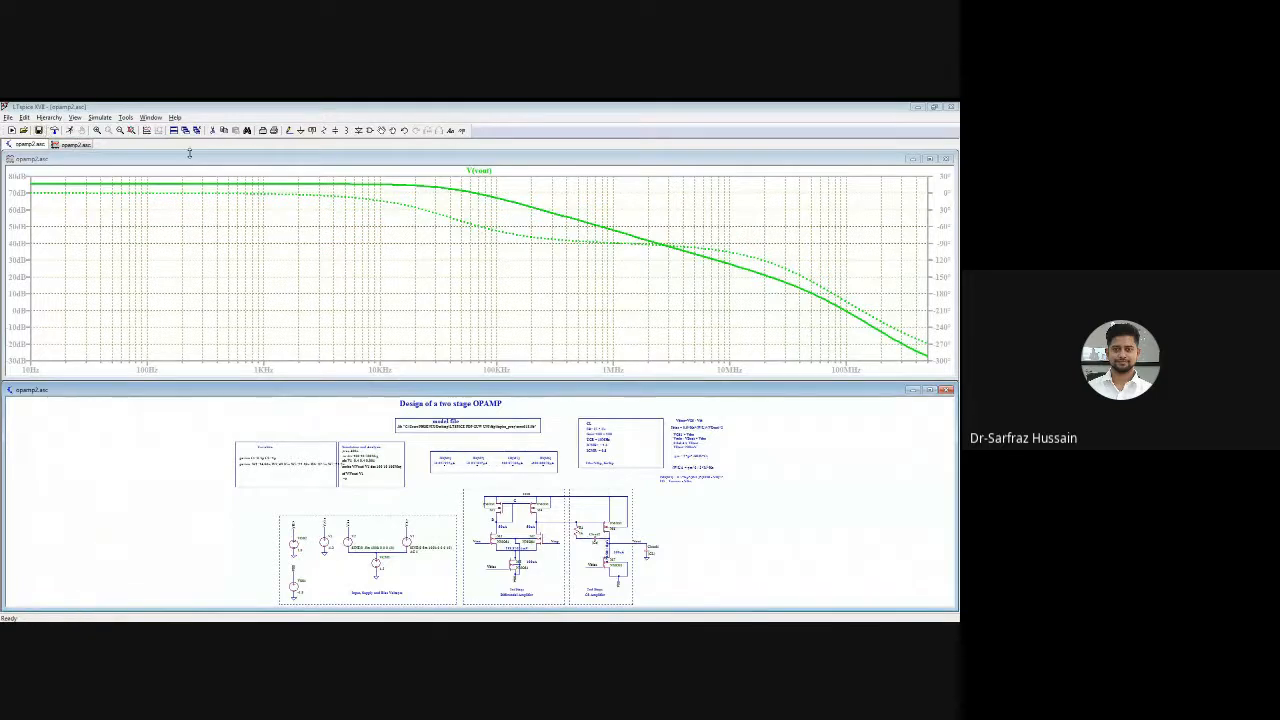
# Close the waveform plot and maximize the op-amp schematic
pyautogui.click(946, 159)
pyautogui.doubleClick(736, 380)
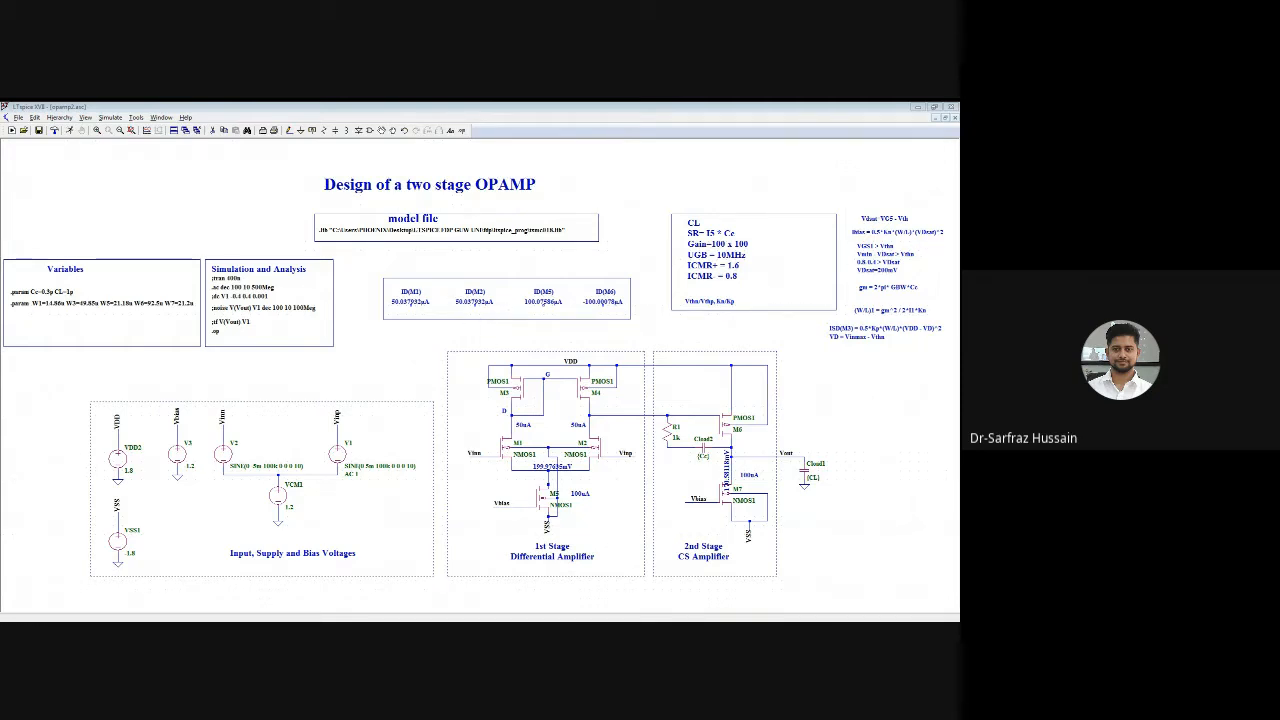
pyautogui.rightClick(490, 376)
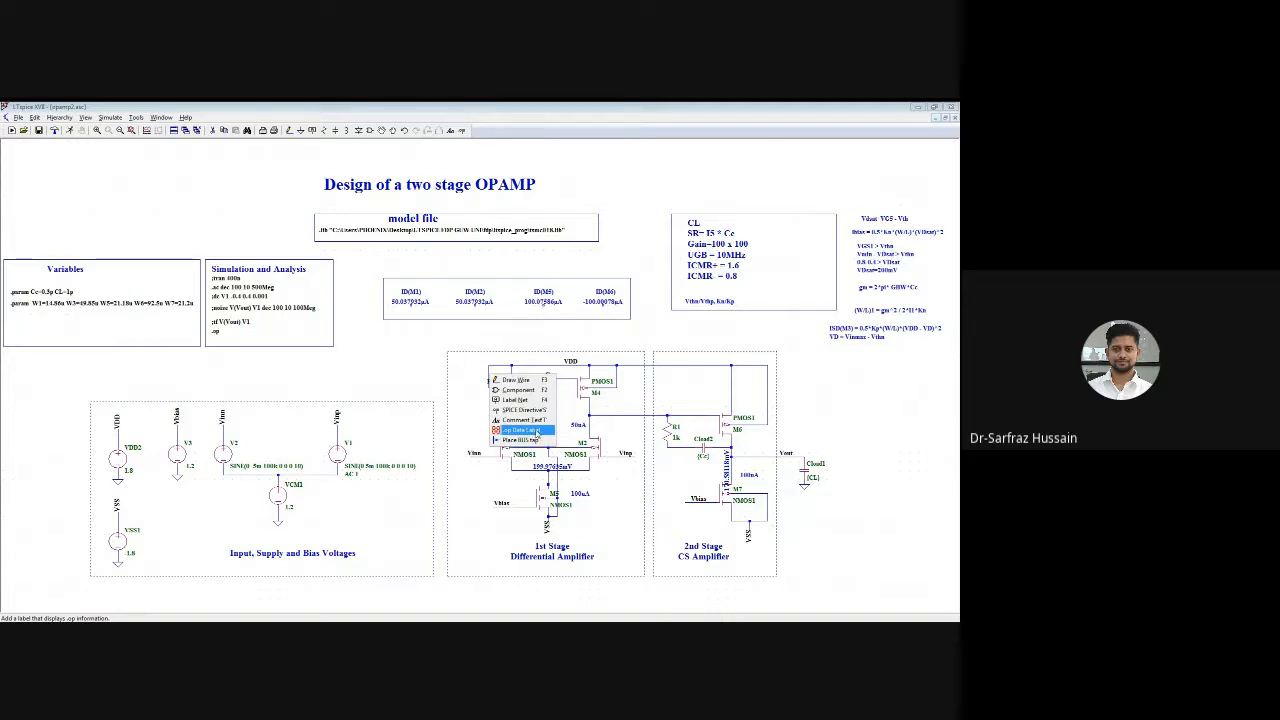
pyautogui.click(561, 341)
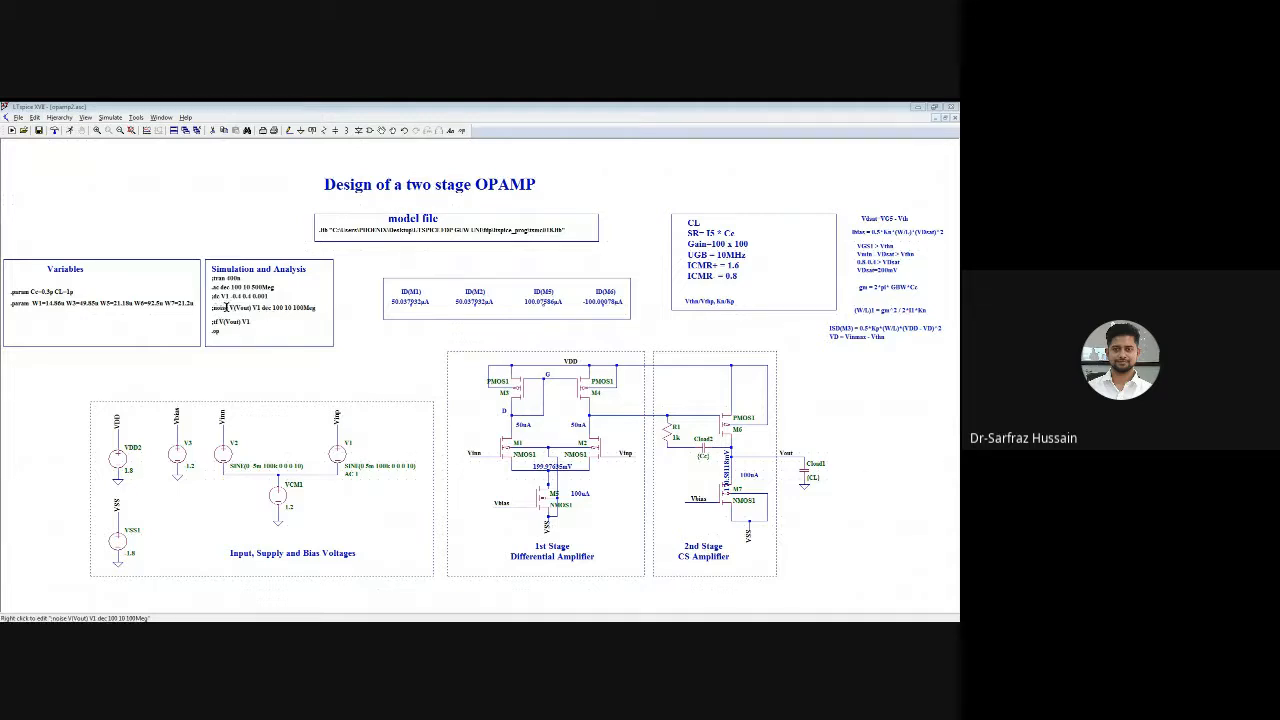
# Activate the commented-out noise directive so that it reads .noise V(Vout) V1 dec 100 10 100Meg
pyautogui.rightClick(214, 308)
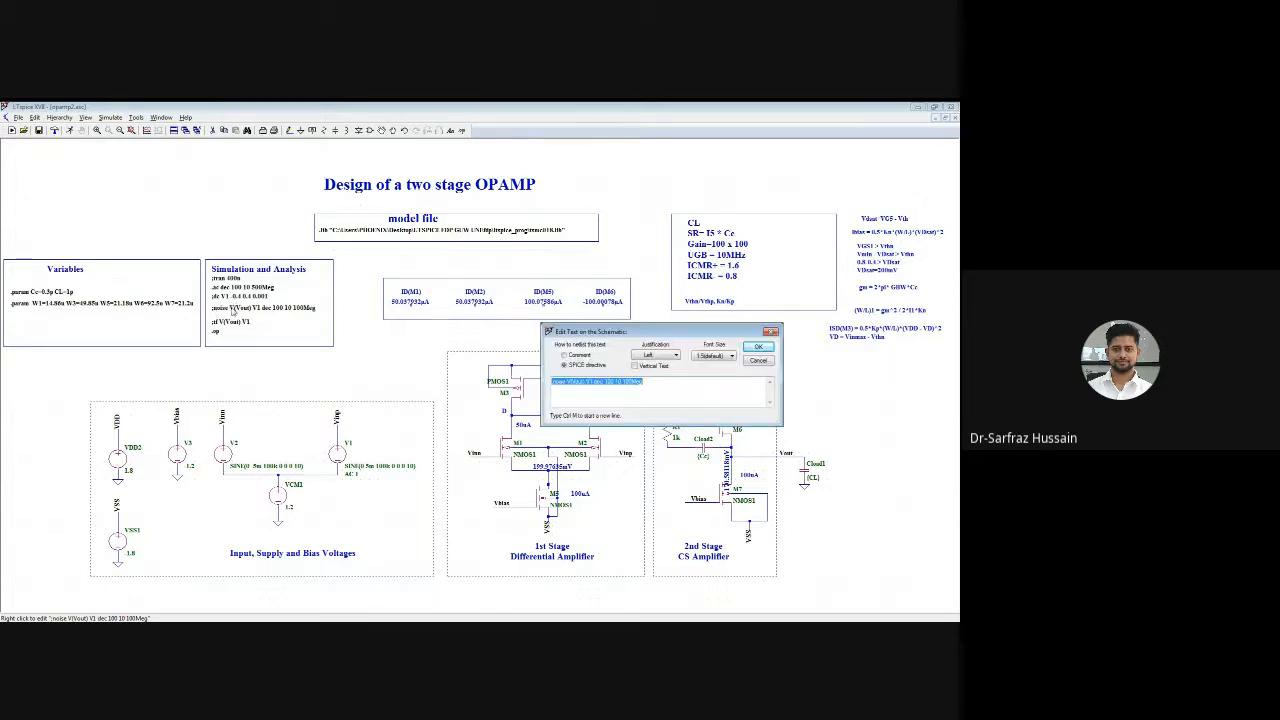
pyautogui.click(552, 400)
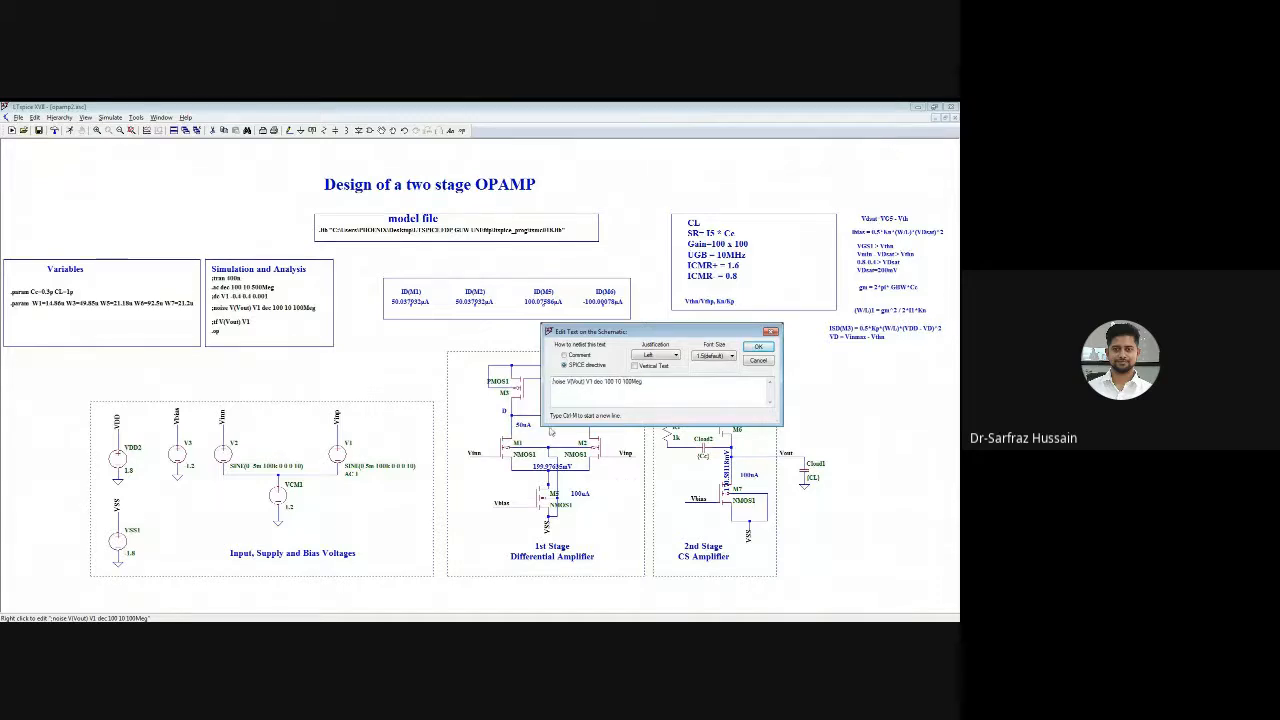
pyautogui.click(758, 346)
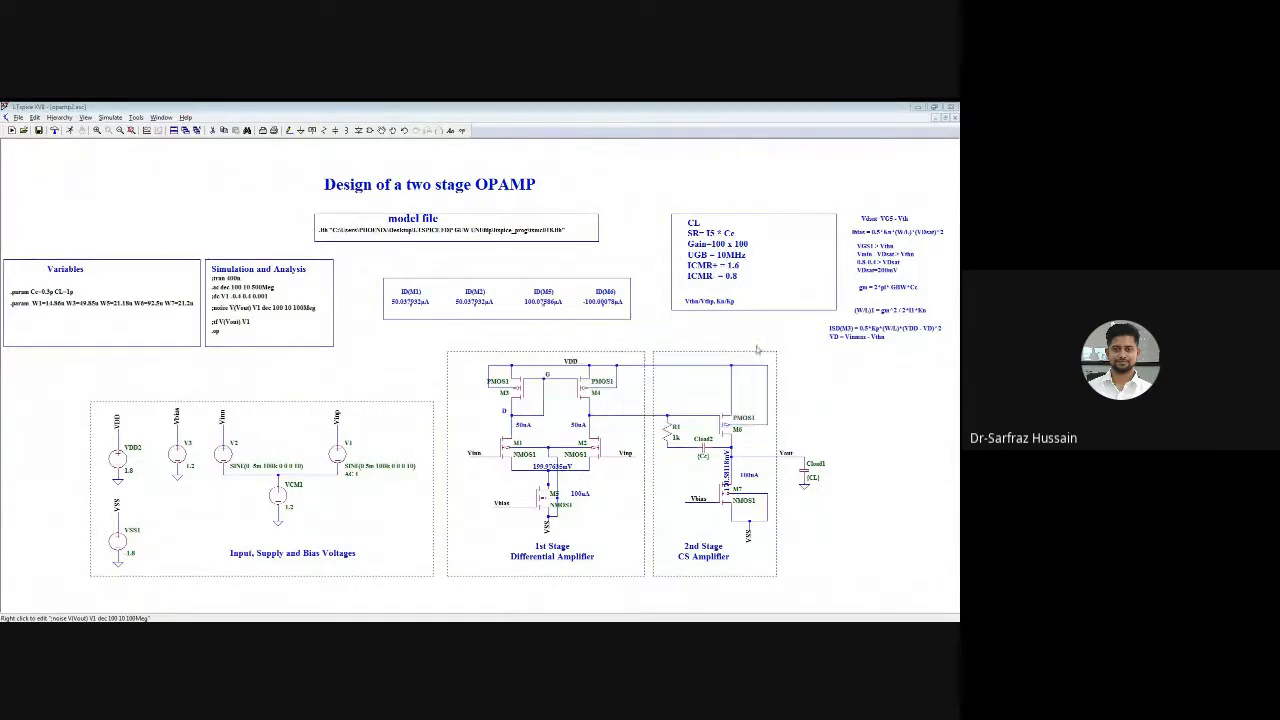
# Review the noise analysis parameters in the simulation command settings and leave without applying anything
pyautogui.click(111, 118)
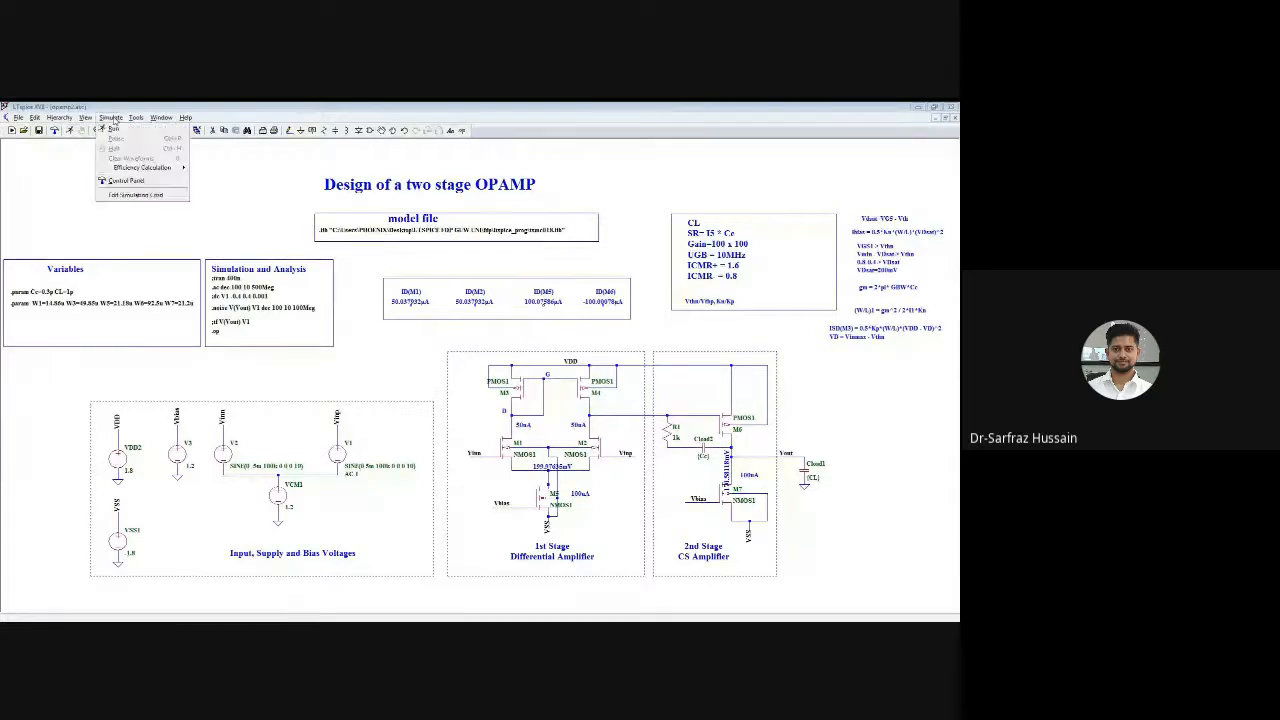
pyautogui.click(122, 195)
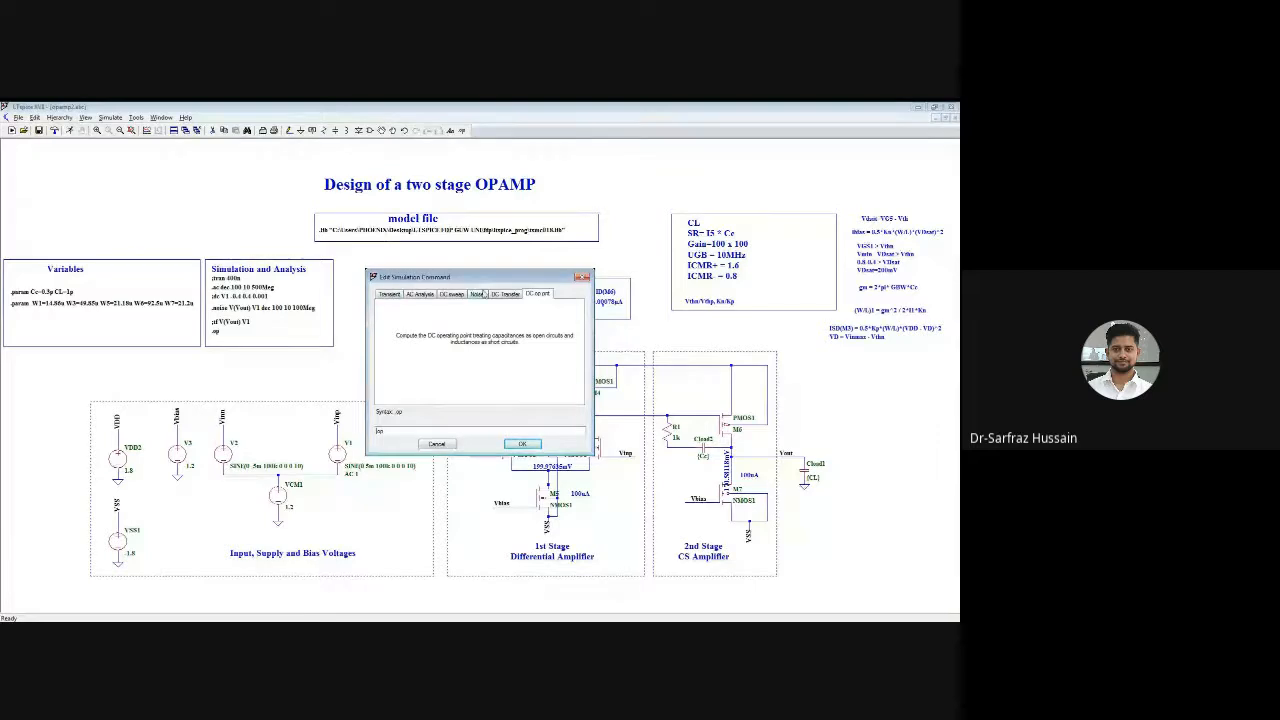
pyautogui.click(479, 293)
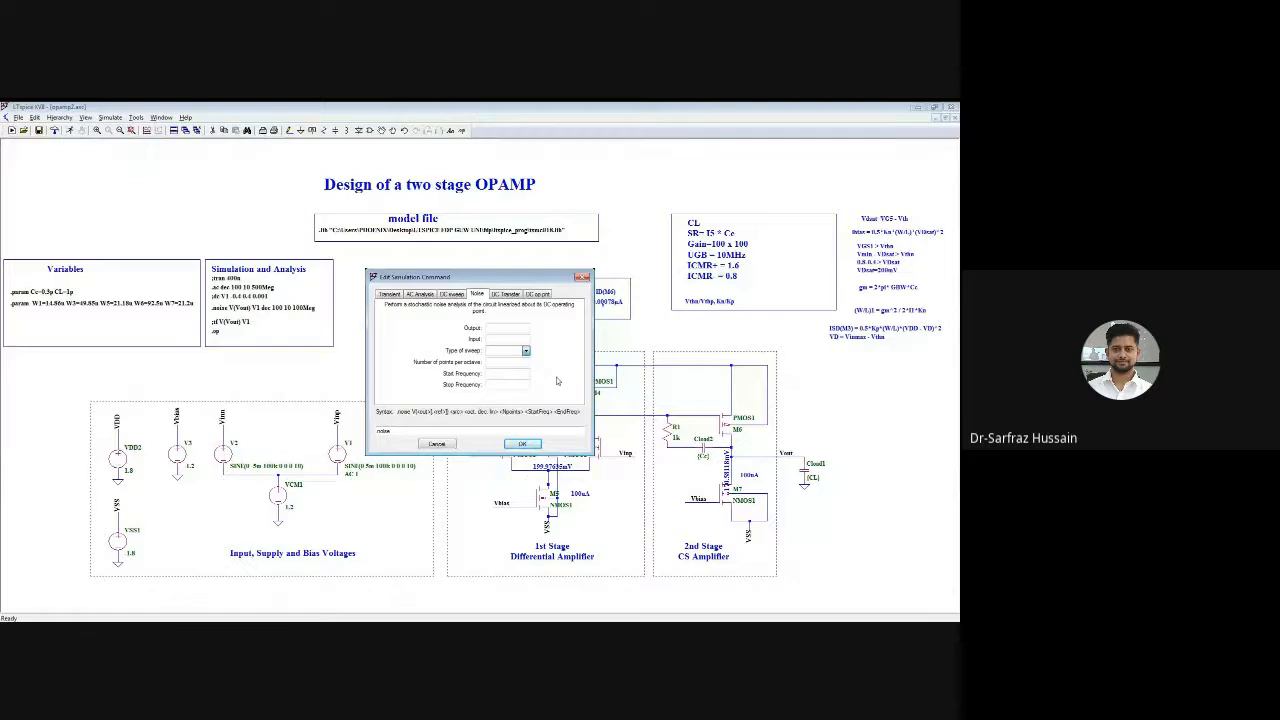
pyautogui.click(438, 444)
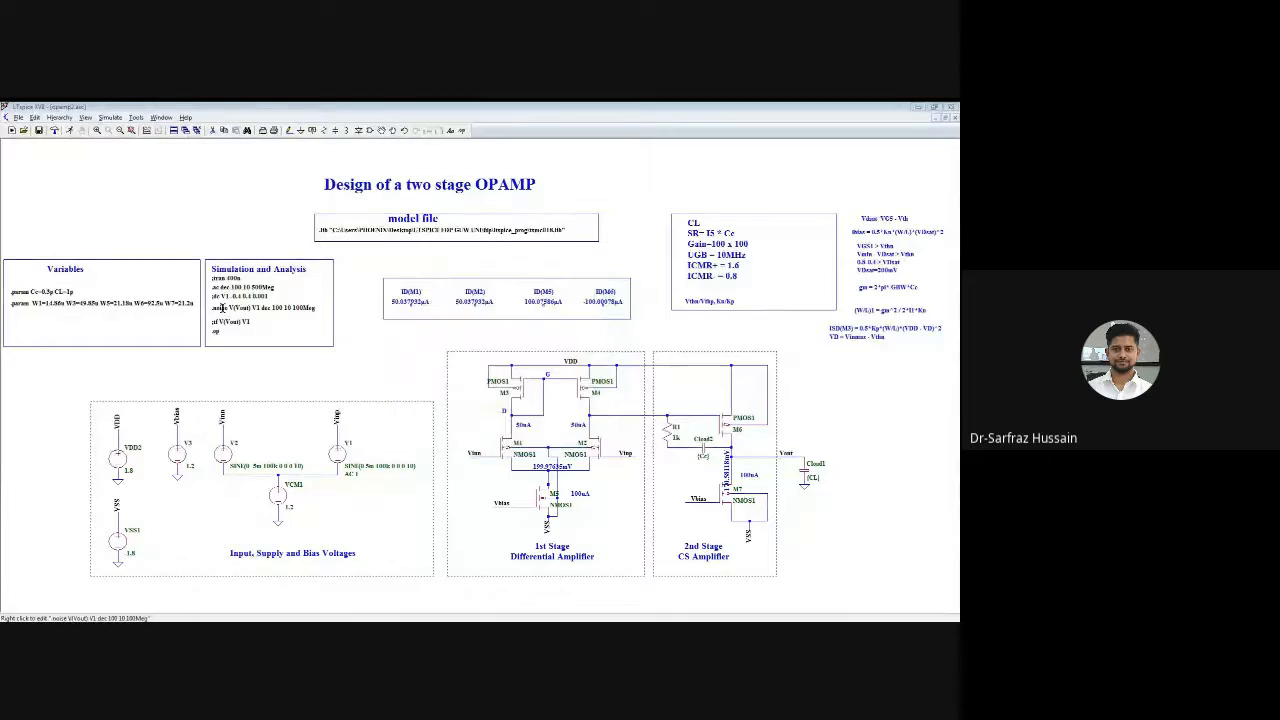
# Run the .noise V(Vout) V1 dec 100 10 100Meg analysis and plot the output noise at Vout together with R1's noise
pyautogui.click(70, 131)
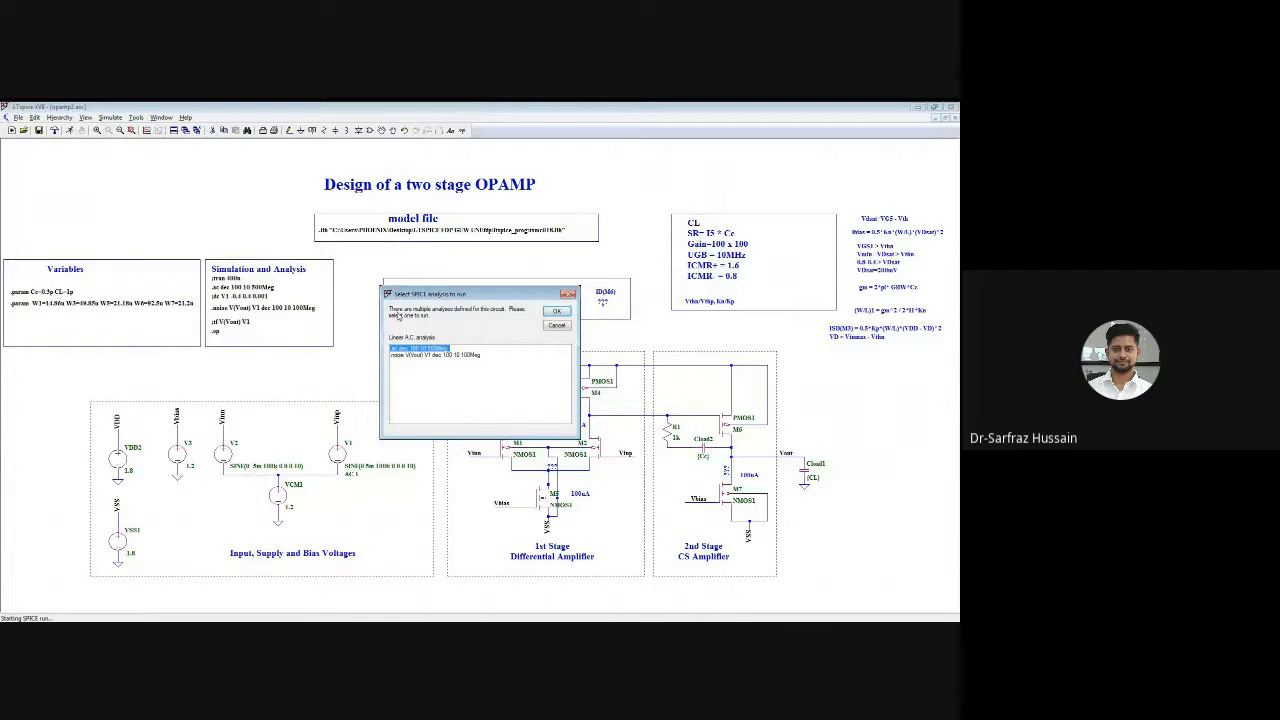
pyautogui.click(411, 356)
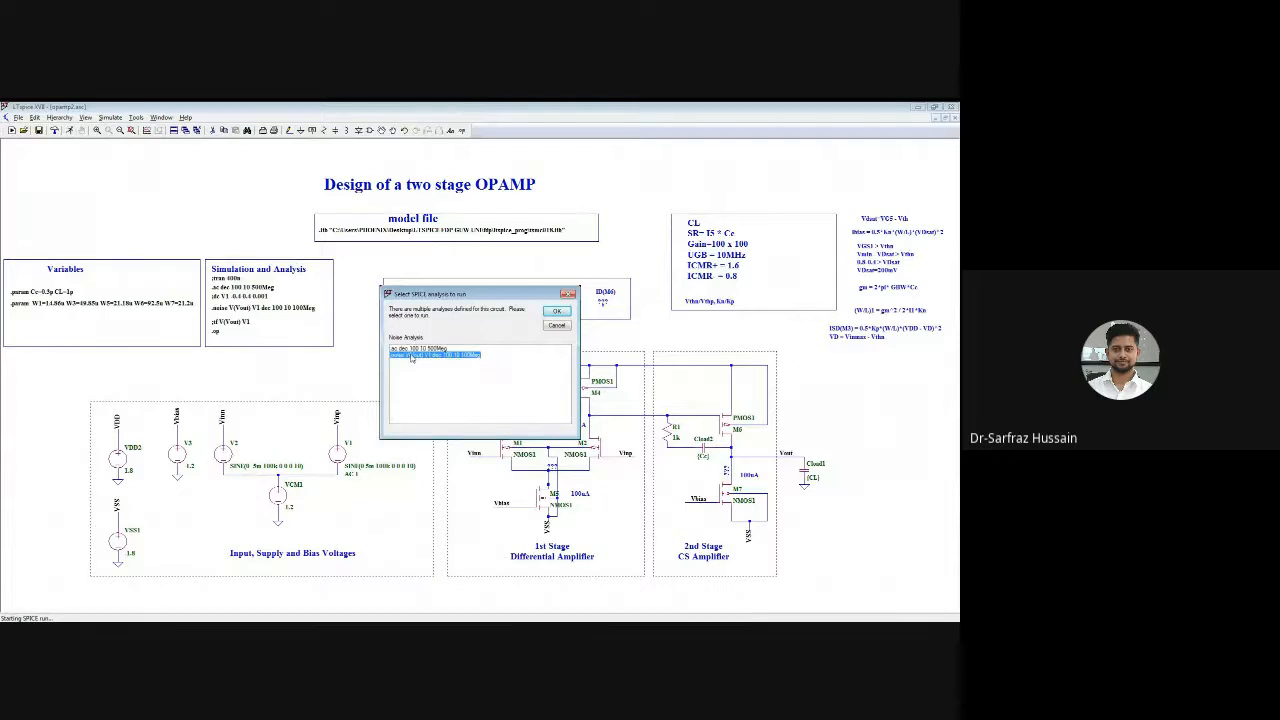
pyautogui.click(549, 310)
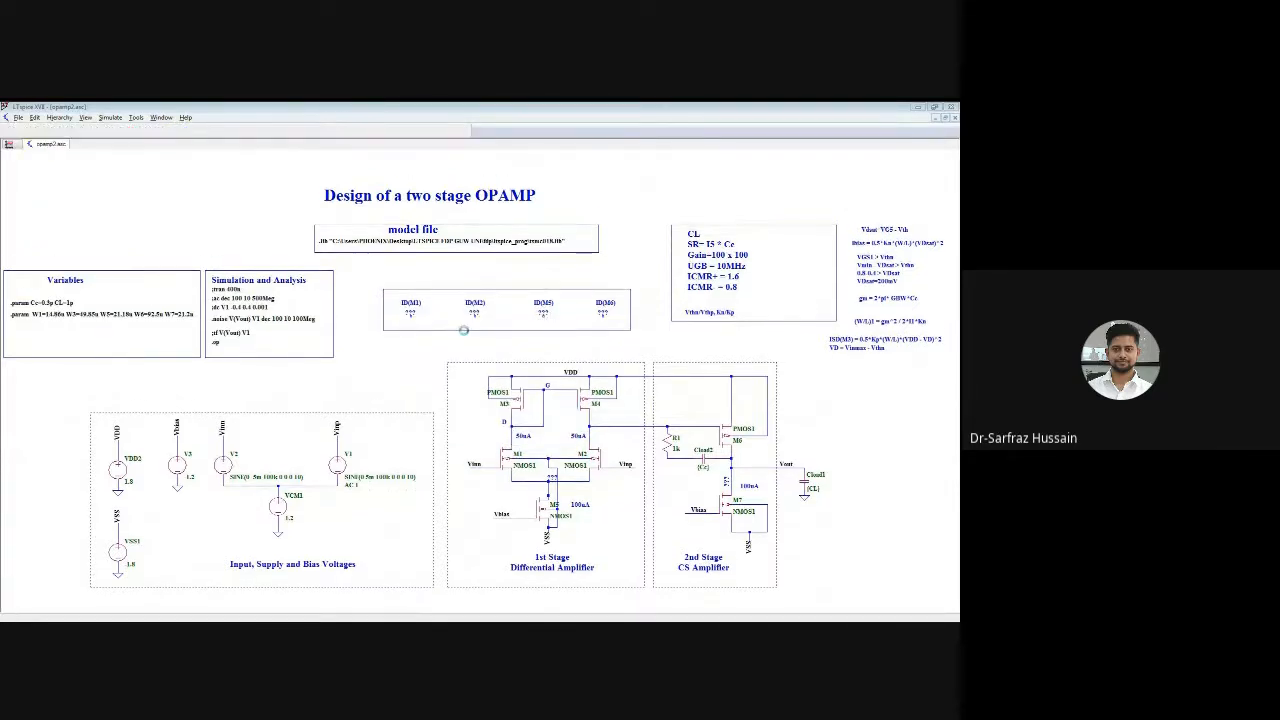
pyautogui.click(565, 392)
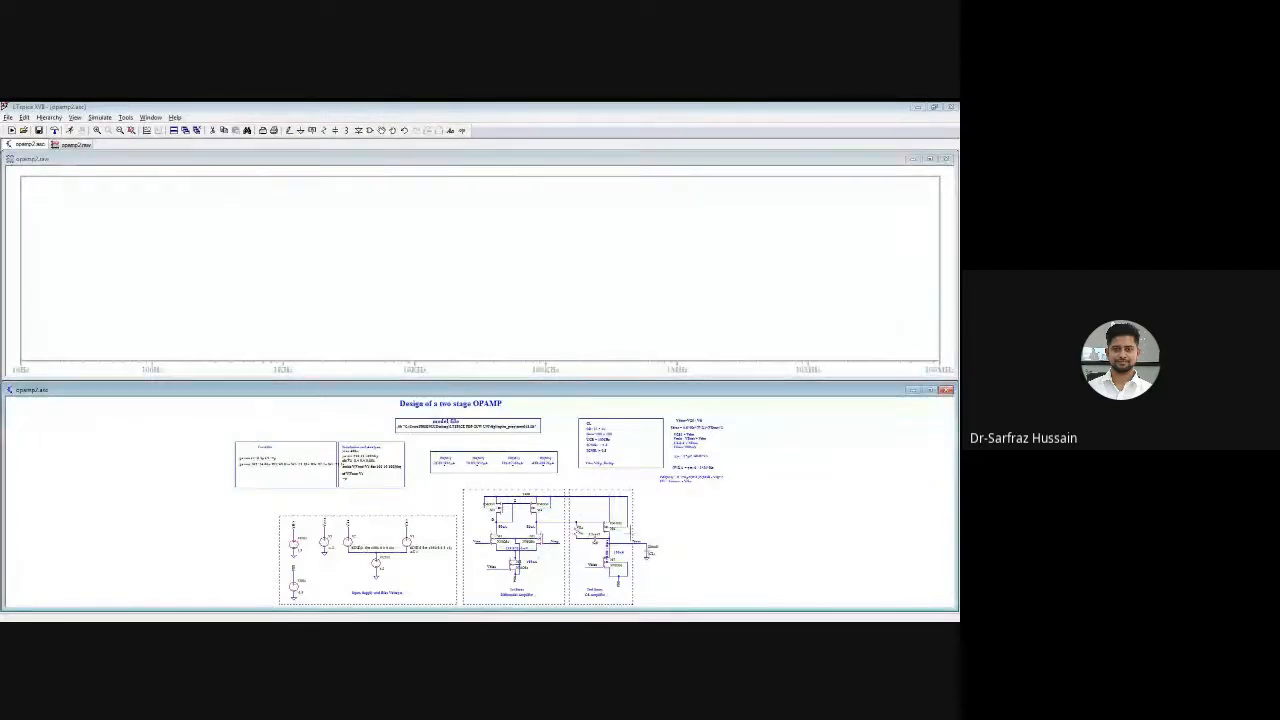
pyautogui.click(632, 539)
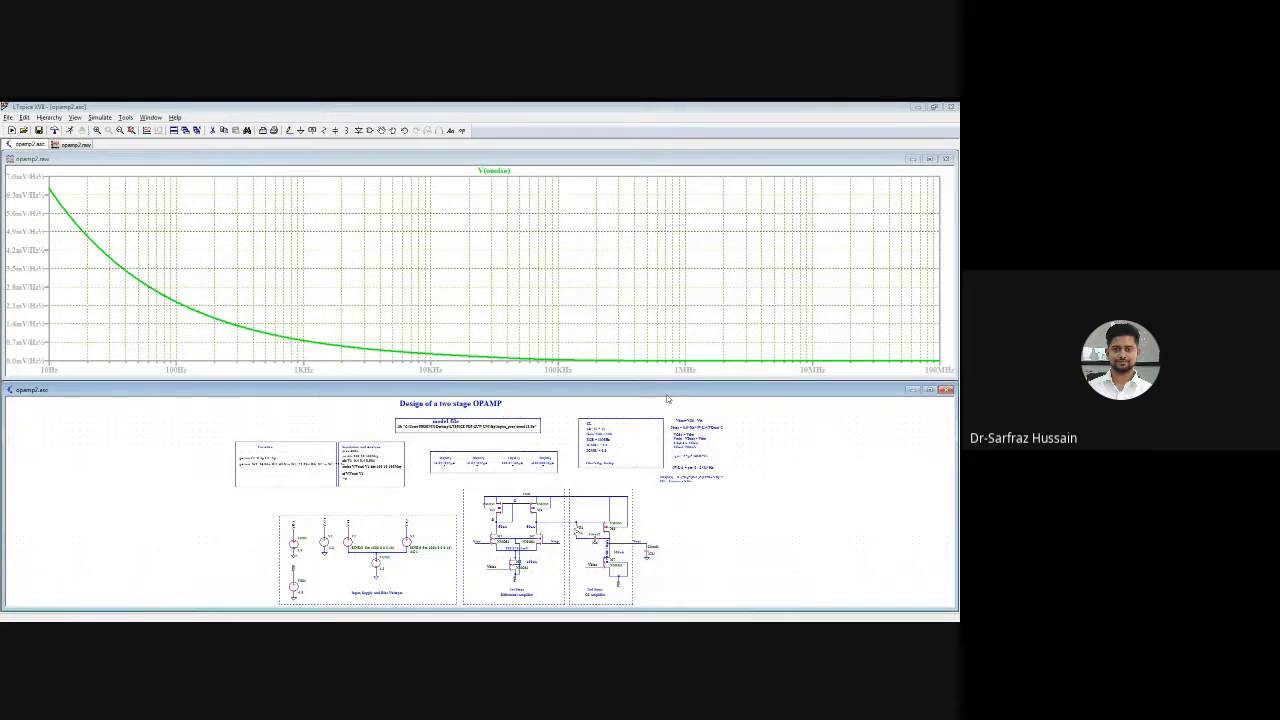
pyautogui.click(580, 525)
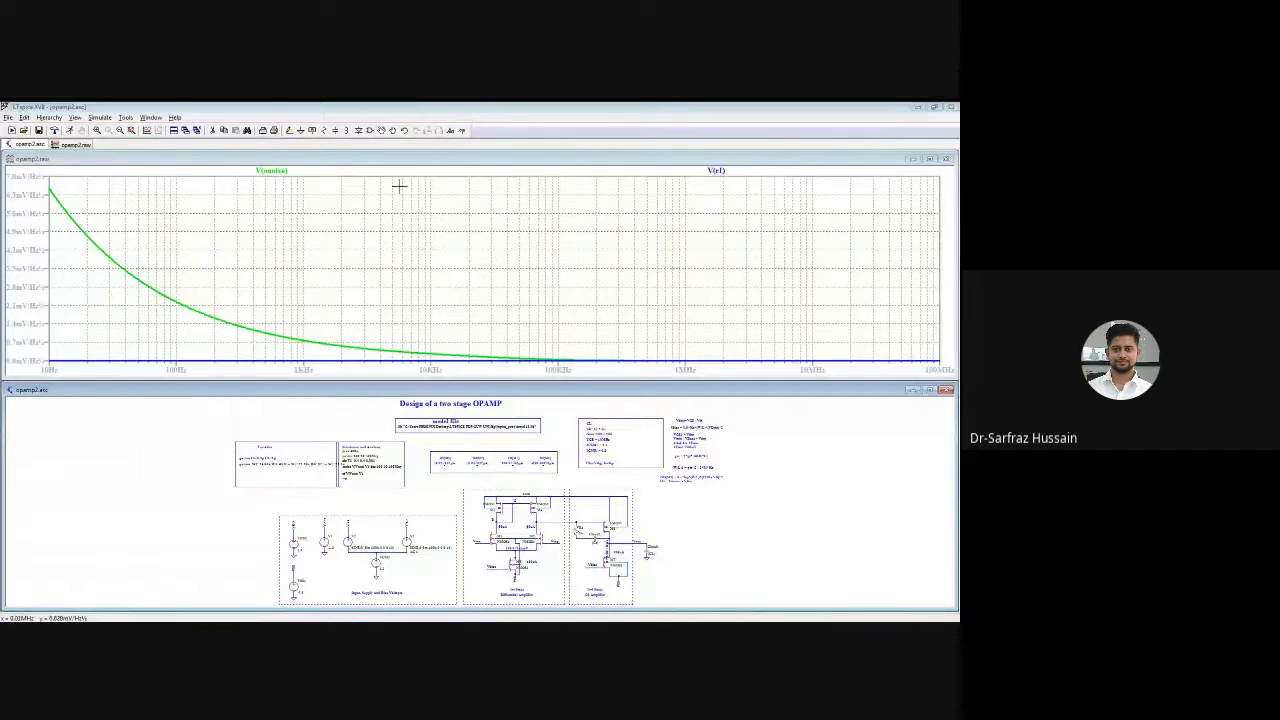
# Delete the V(onoise) trace, close the waveform plot and maximize the op-amp schematic
pyautogui.rightClick(289, 171)
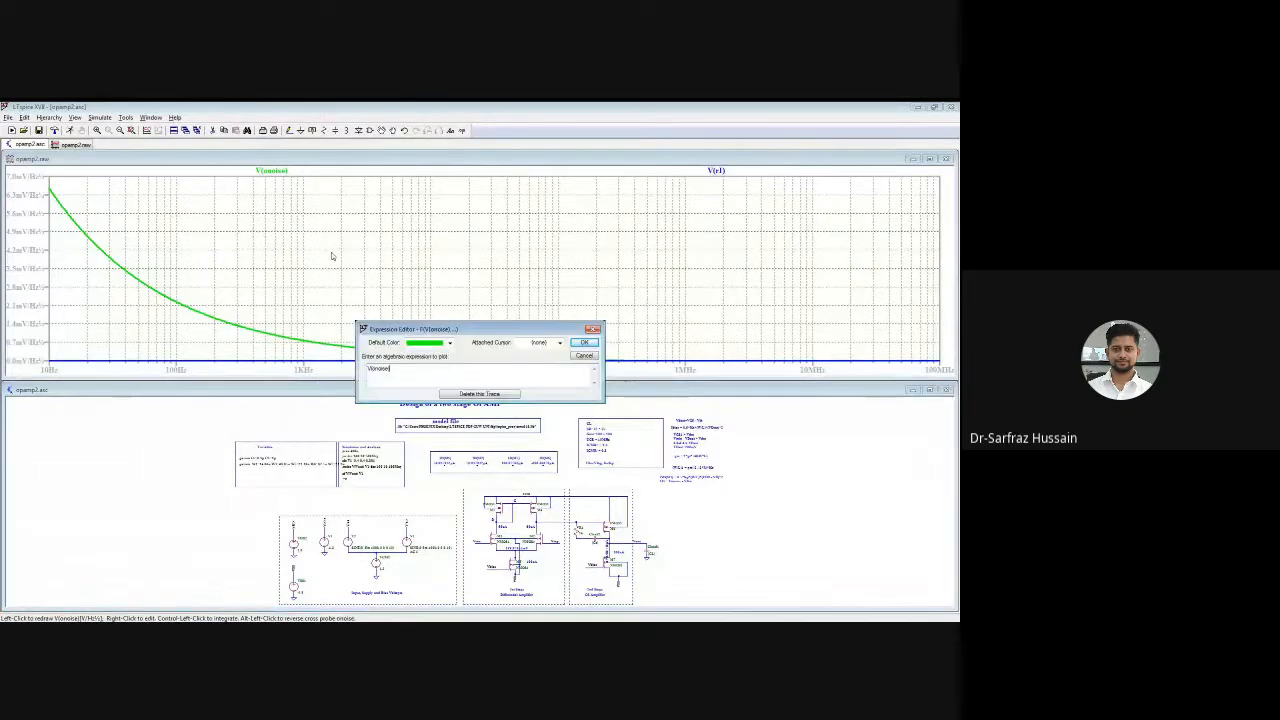
pyautogui.click(480, 394)
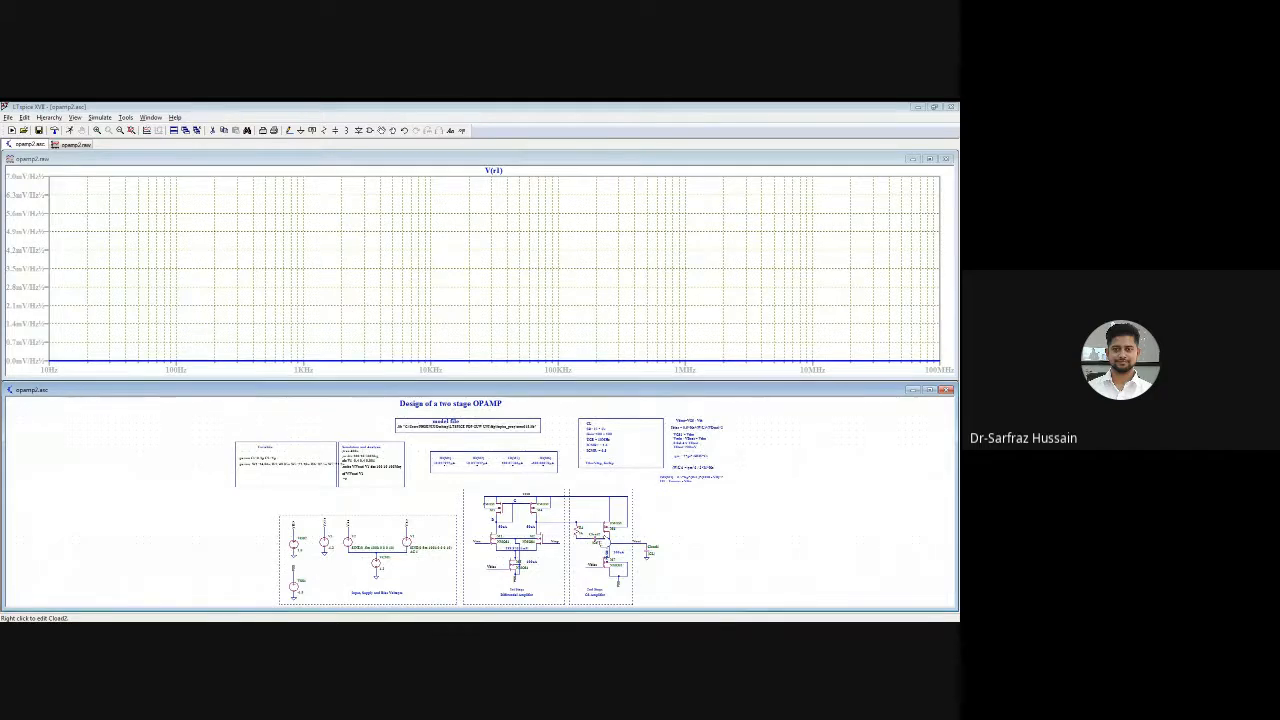
pyautogui.click(946, 158)
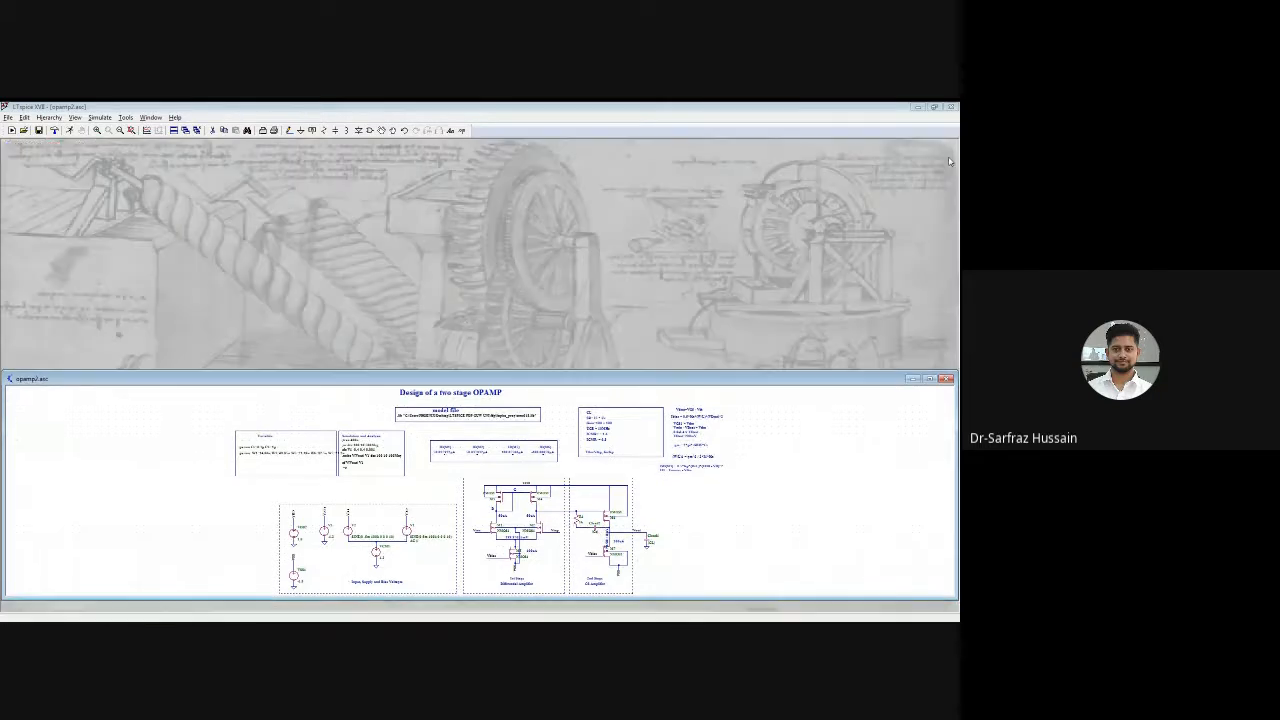
pyautogui.doubleClick(587, 376)
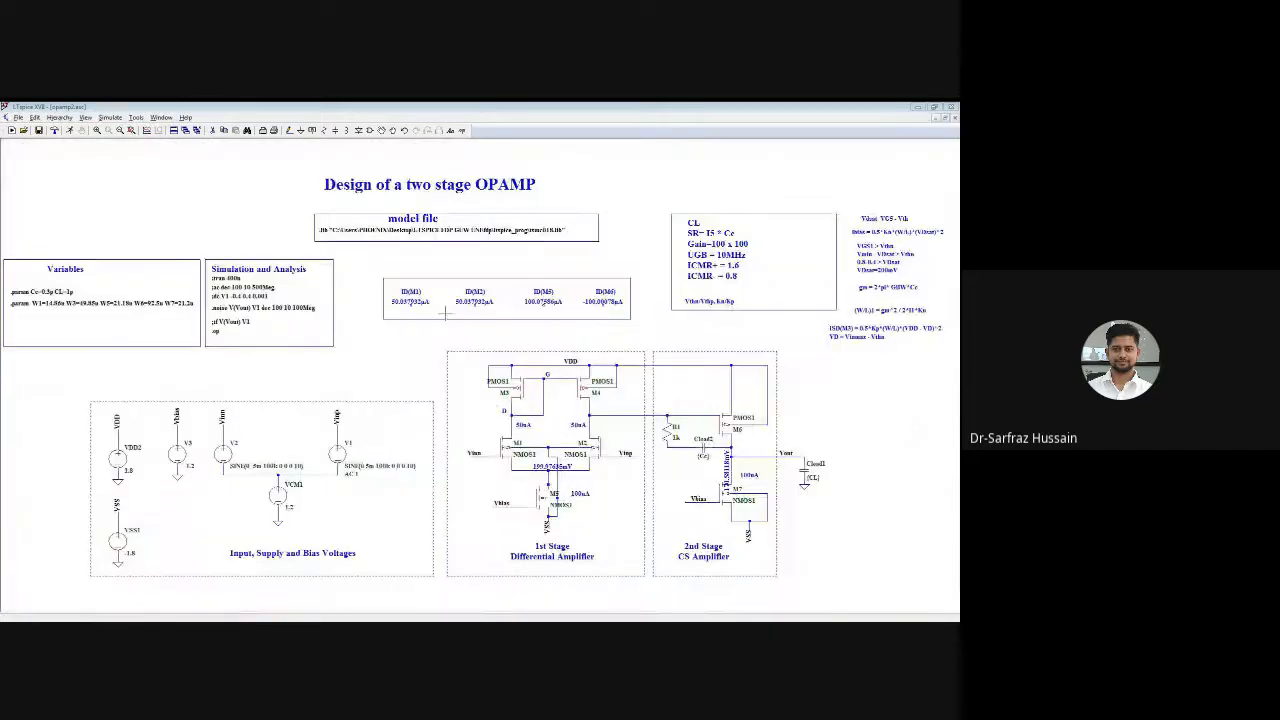
# Rerun the noise simulation and plot the Vout output noise and resistor R1's noise contribution
pyautogui.click(70, 130)
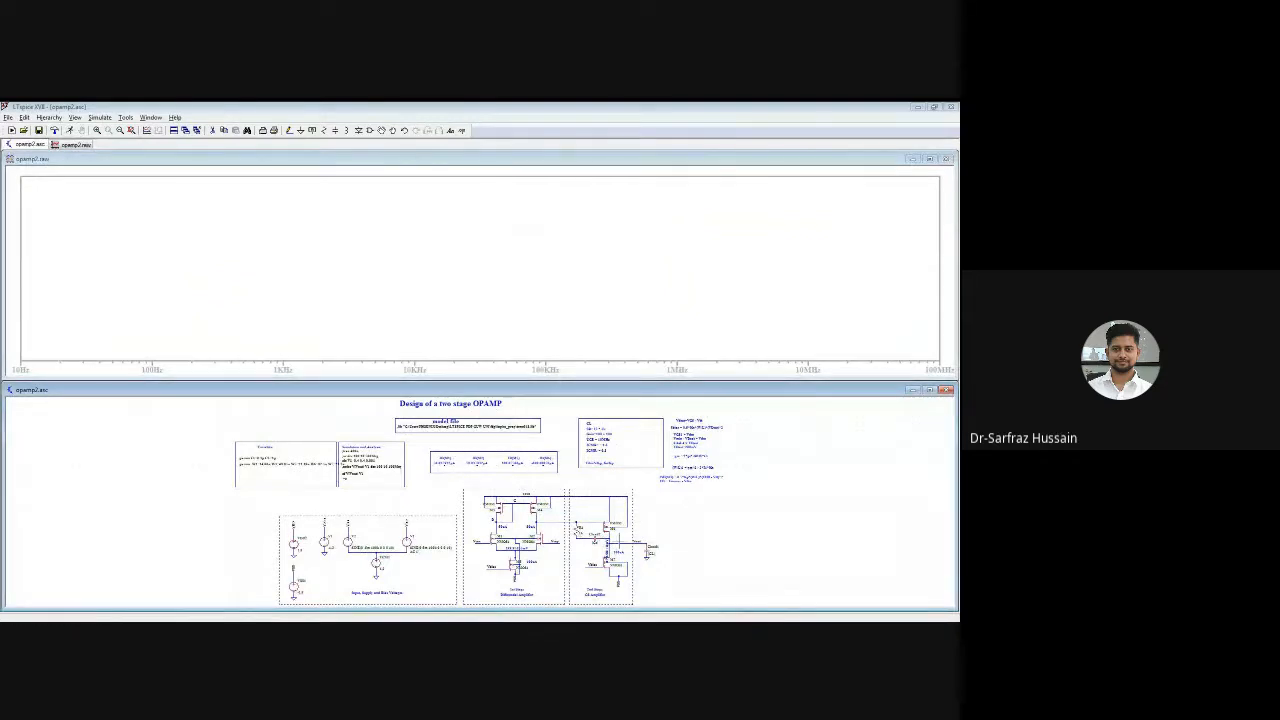
pyautogui.click(627, 541)
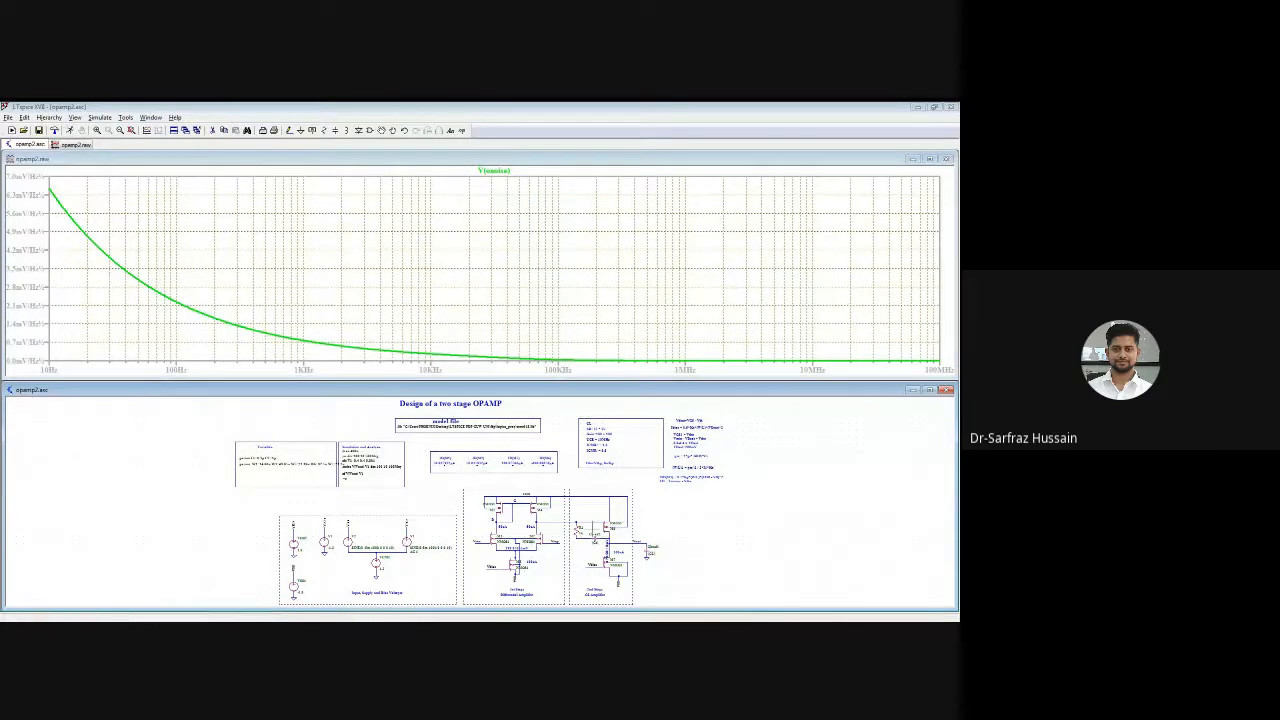
pyautogui.click(578, 533)
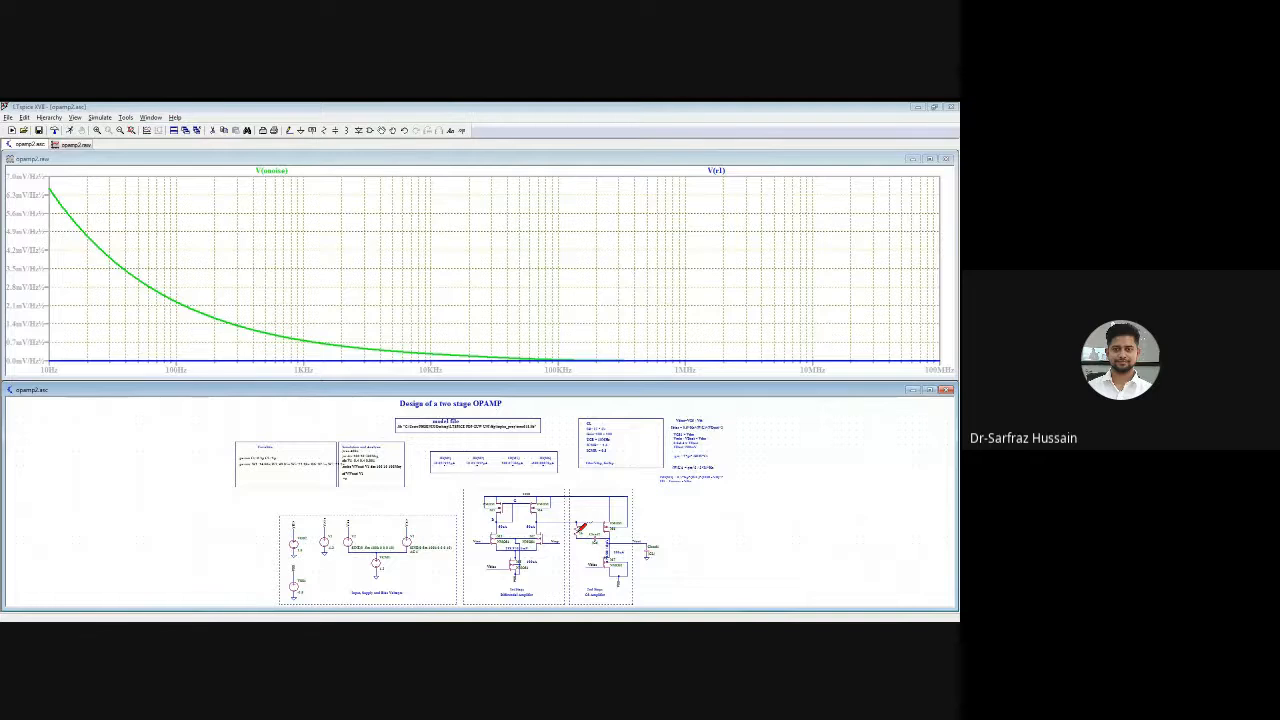
# Attach a cursor to the V(r1) trace and read its frequency and noise density
pyautogui.click(716, 171)
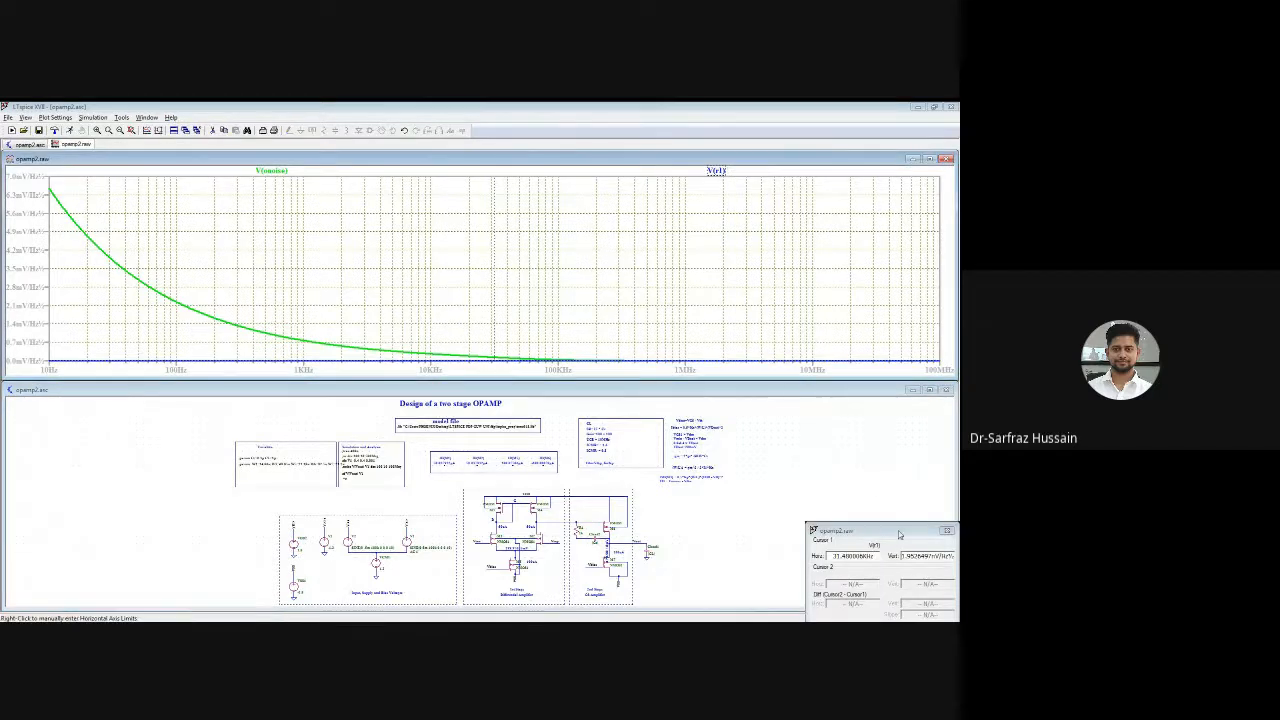
pyautogui.moveTo(901, 535); pyautogui.dragTo(828, 468)
pyautogui.doubleClick(797, 489)
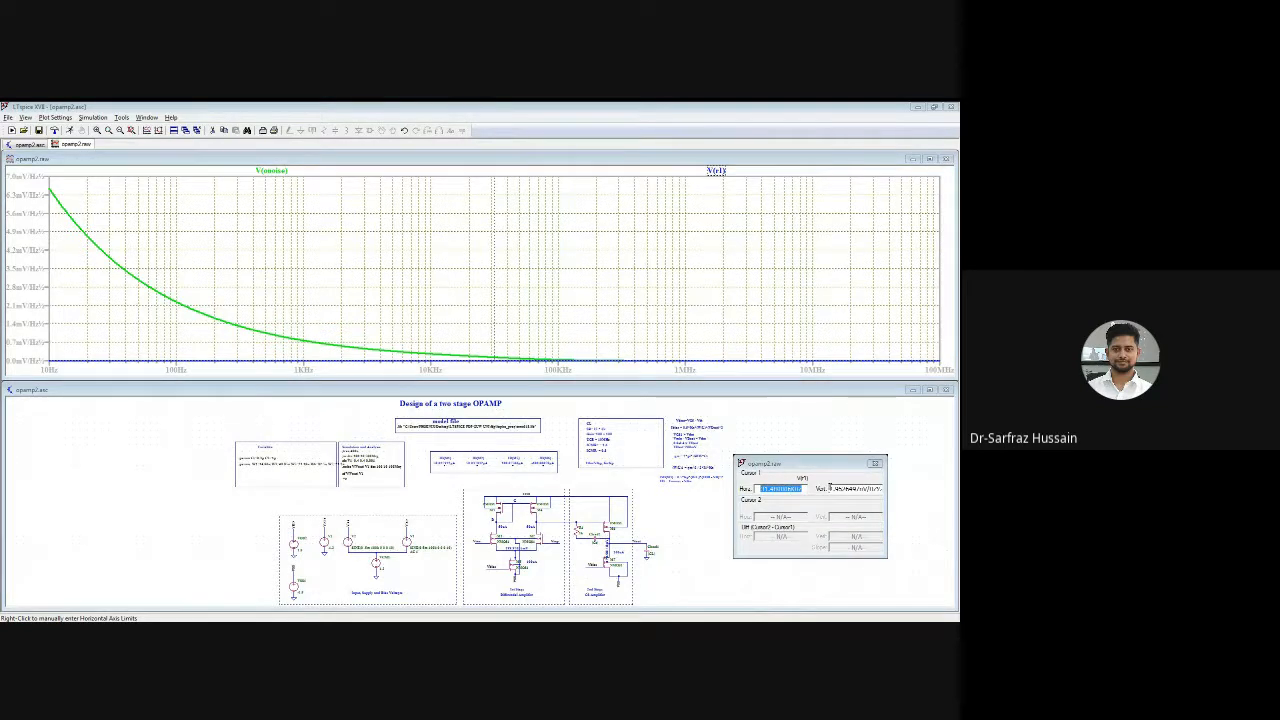
pyautogui.moveTo(829, 488); pyautogui.dragTo(886, 488)
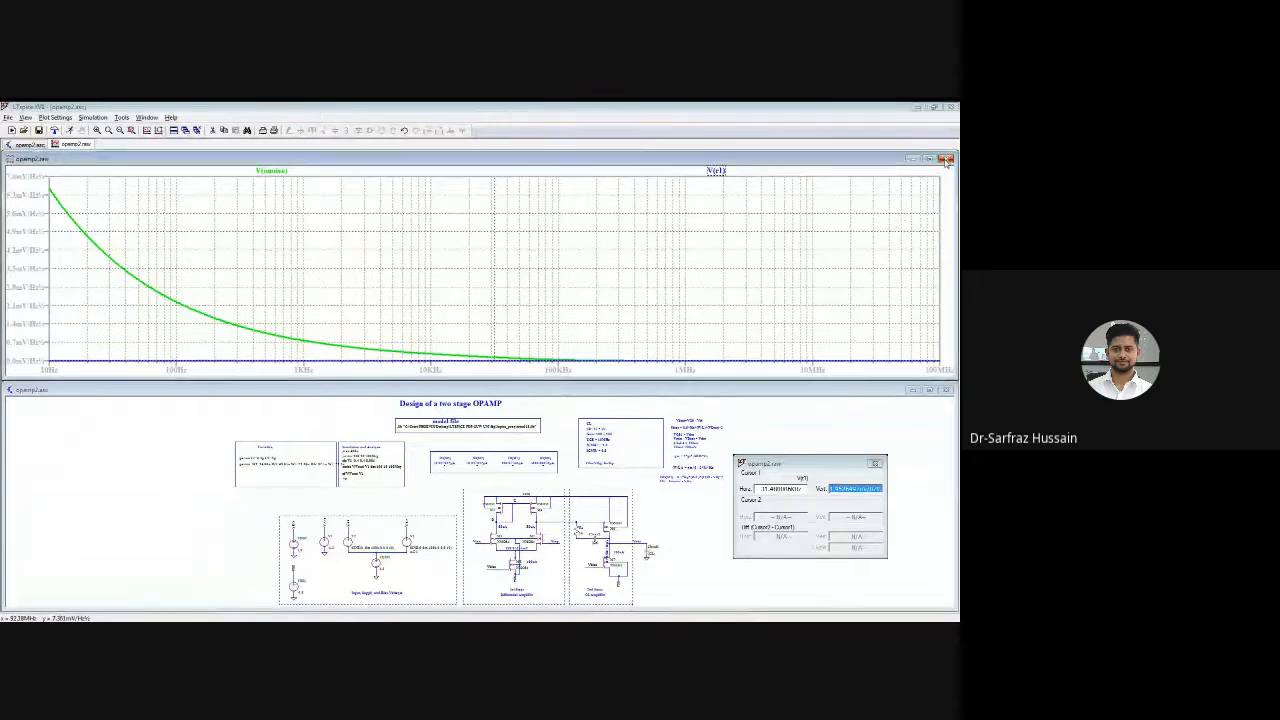
# Add a second plot pane and plot the input-referred noise V(inoise) in it
pyautogui.click(850, 231)
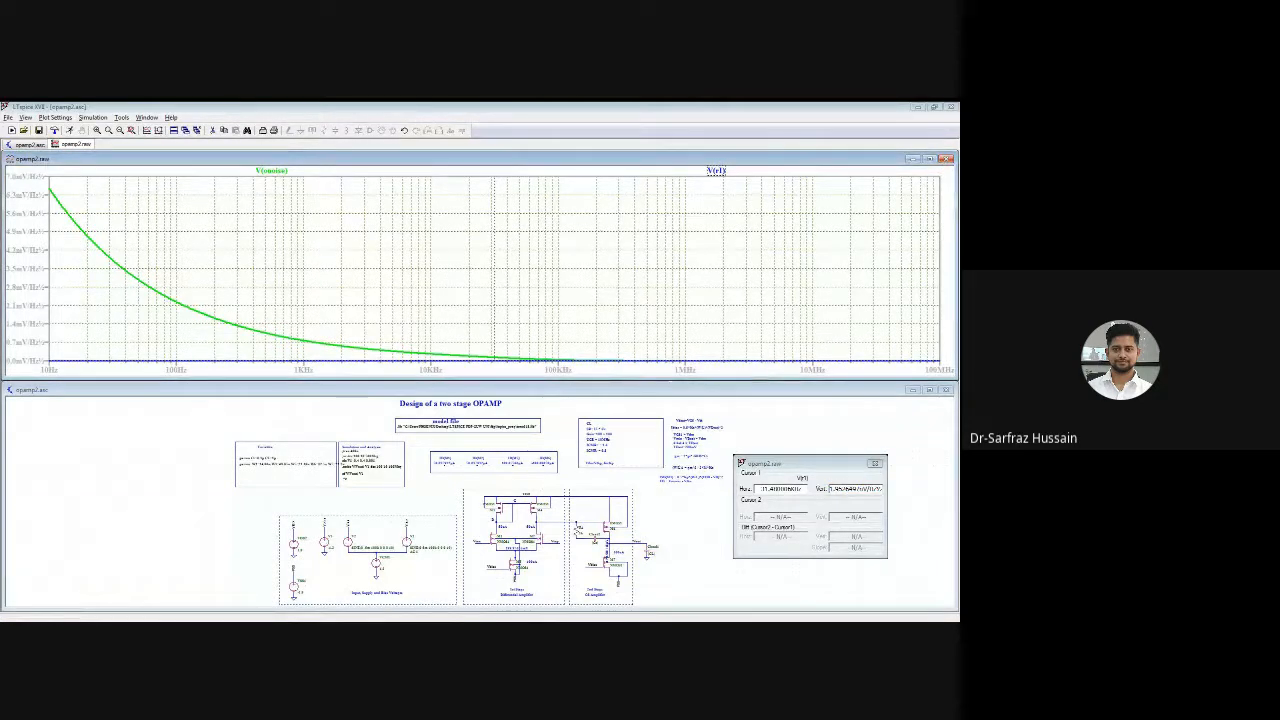
pyautogui.click(663, 238)
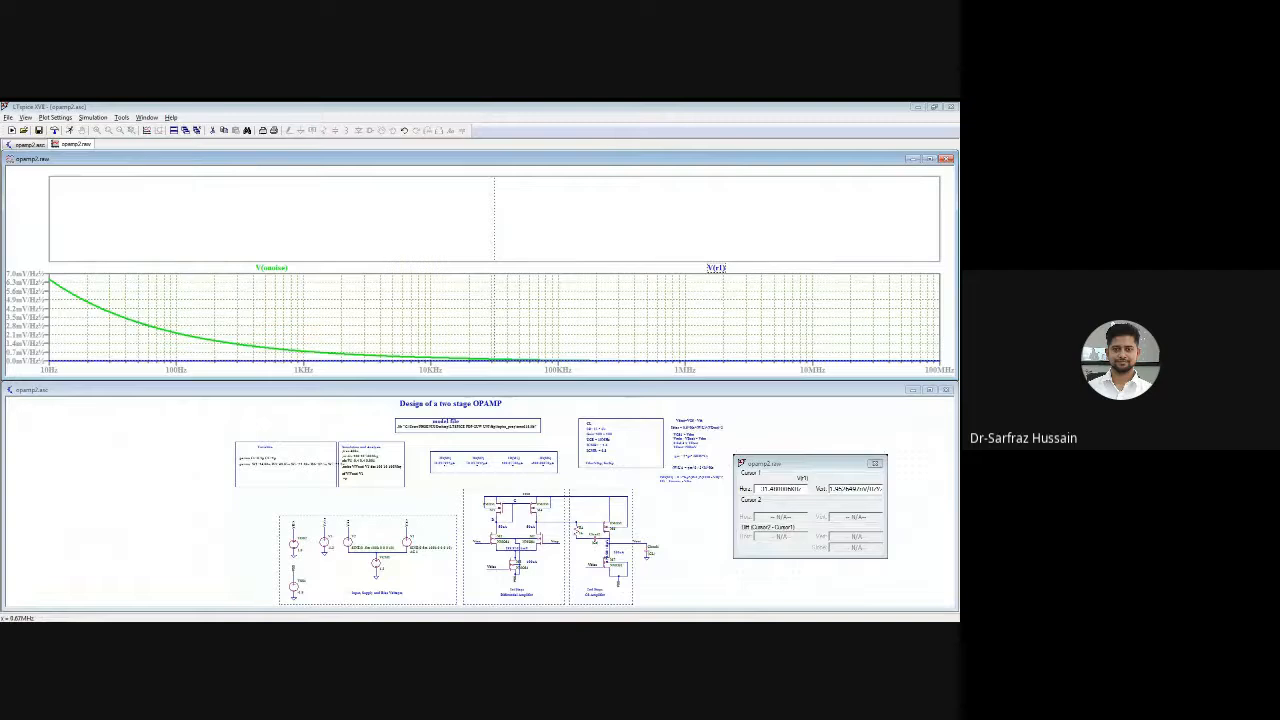
pyautogui.rightClick(663, 238)
pyautogui.click(698, 281)
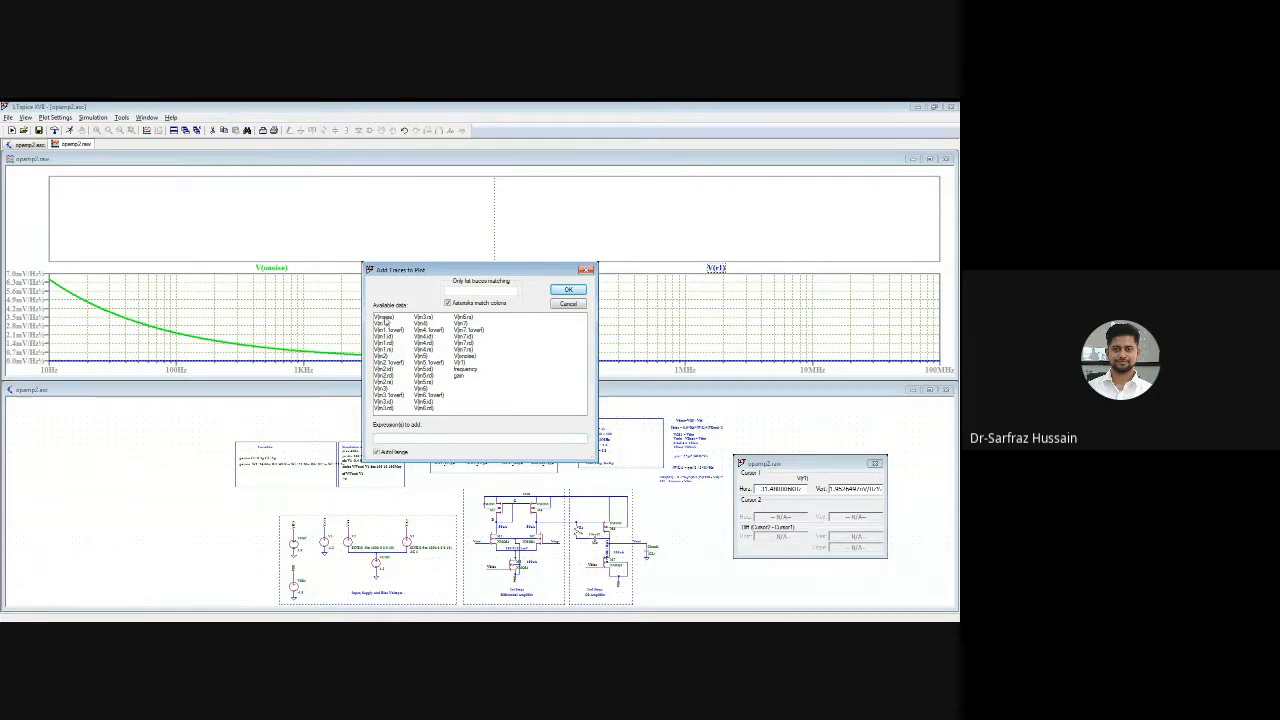
pyautogui.click(384, 316)
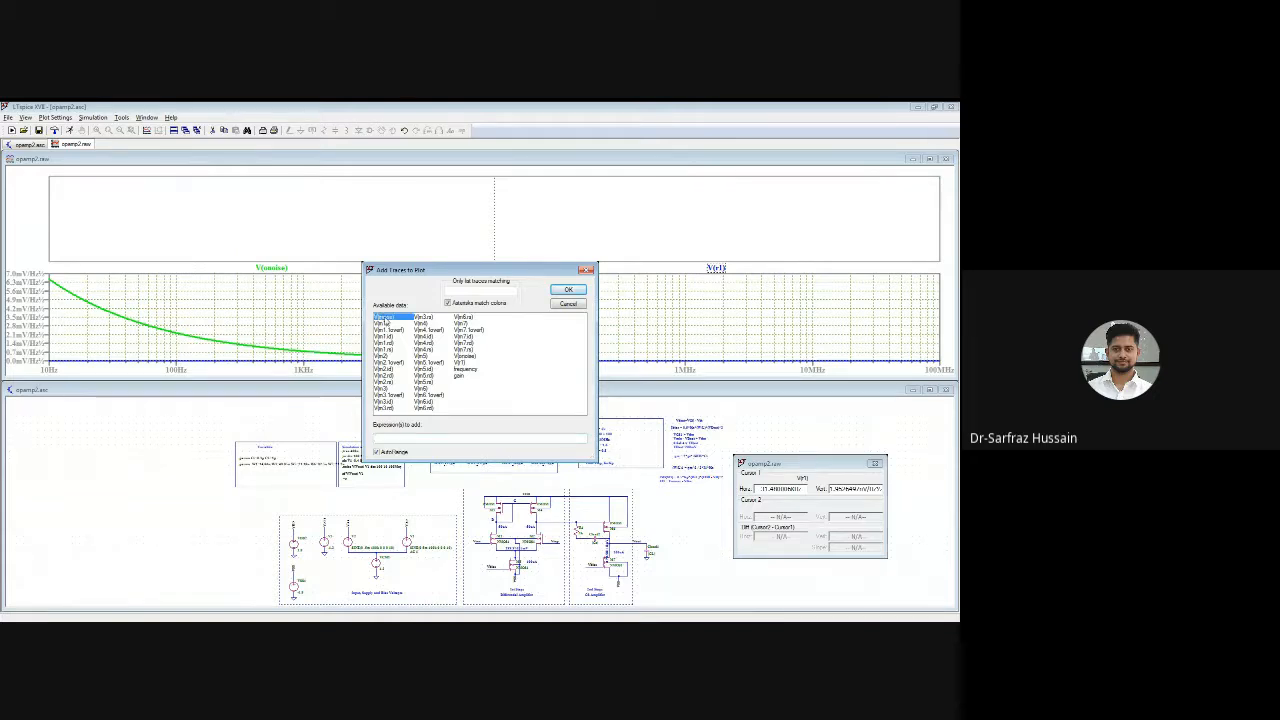
pyautogui.click(568, 289)
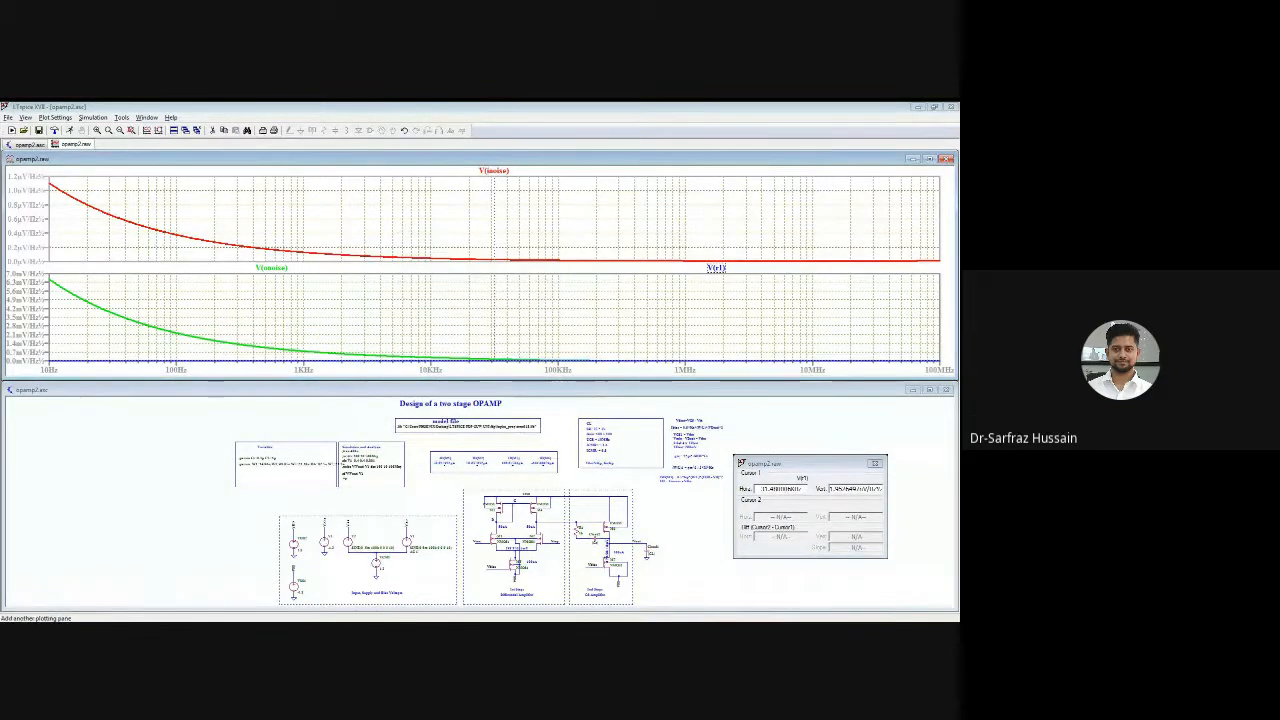
# Add a third plot pane showing the V(r1) noise trace and close the cursor readout
pyautogui.click(158, 130)
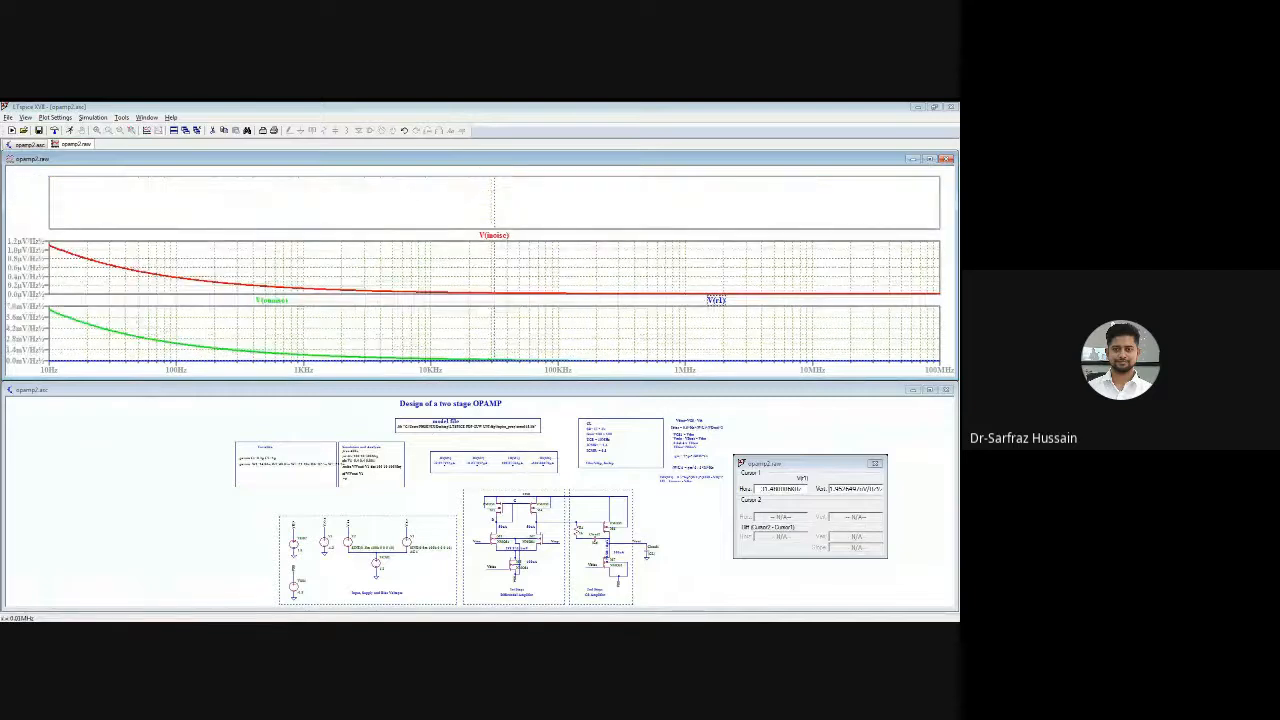
pyautogui.click(430, 241)
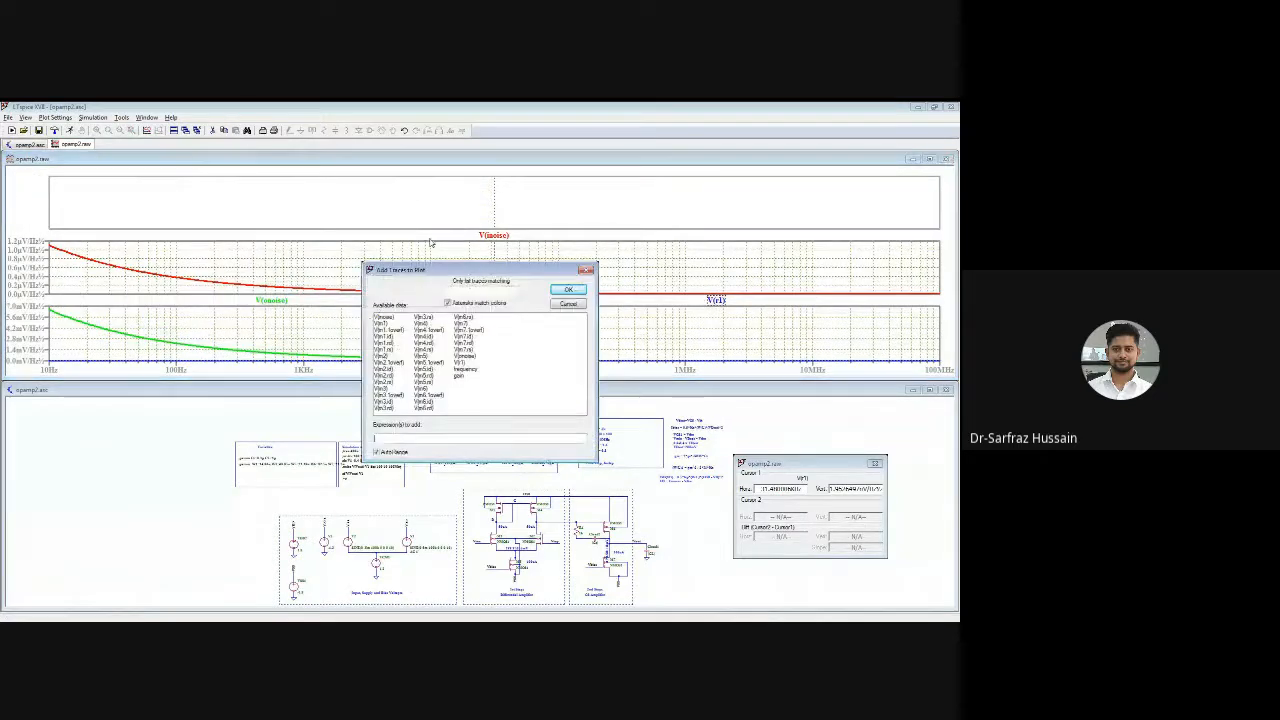
pyautogui.click(470, 362)
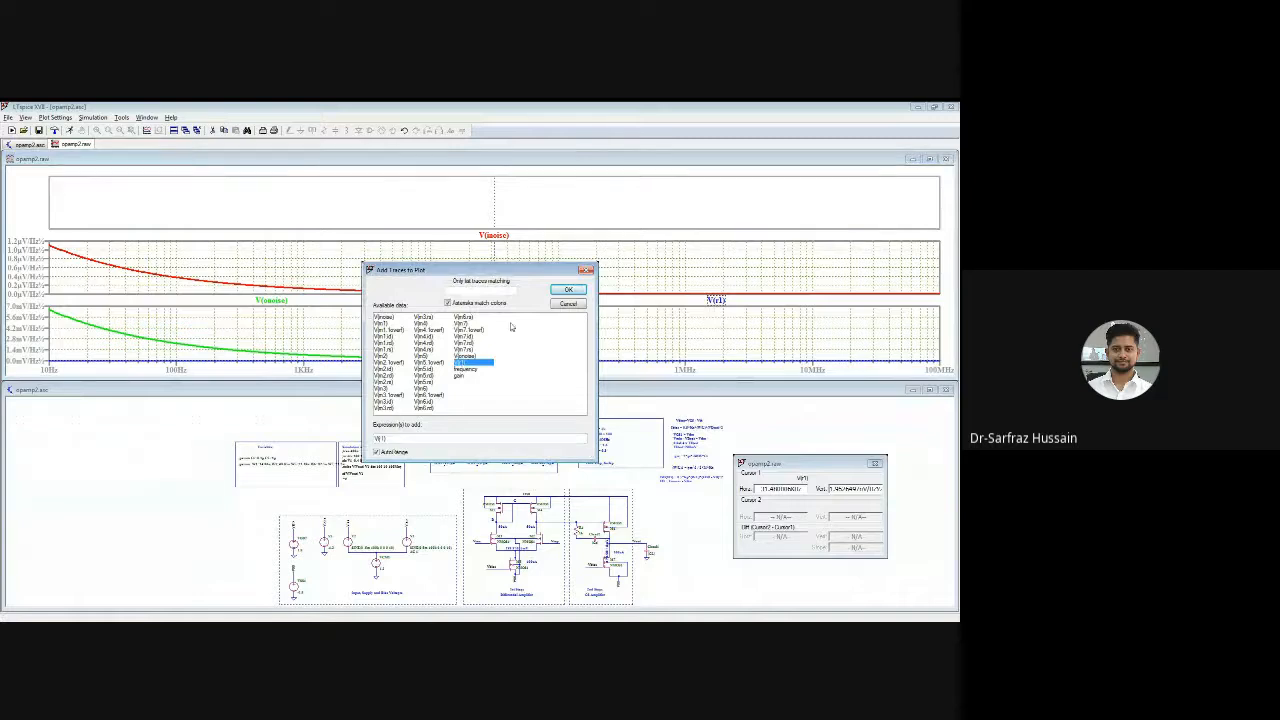
pyautogui.click(568, 290)
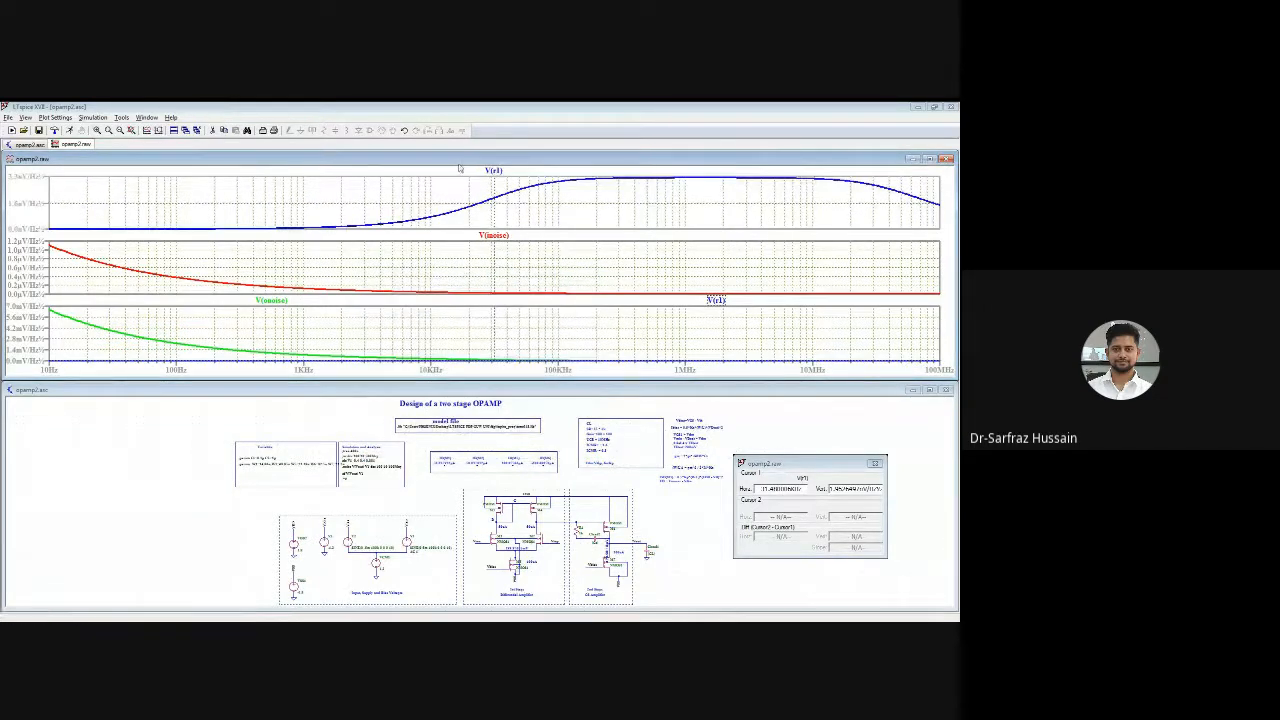
pyautogui.click(875, 463)
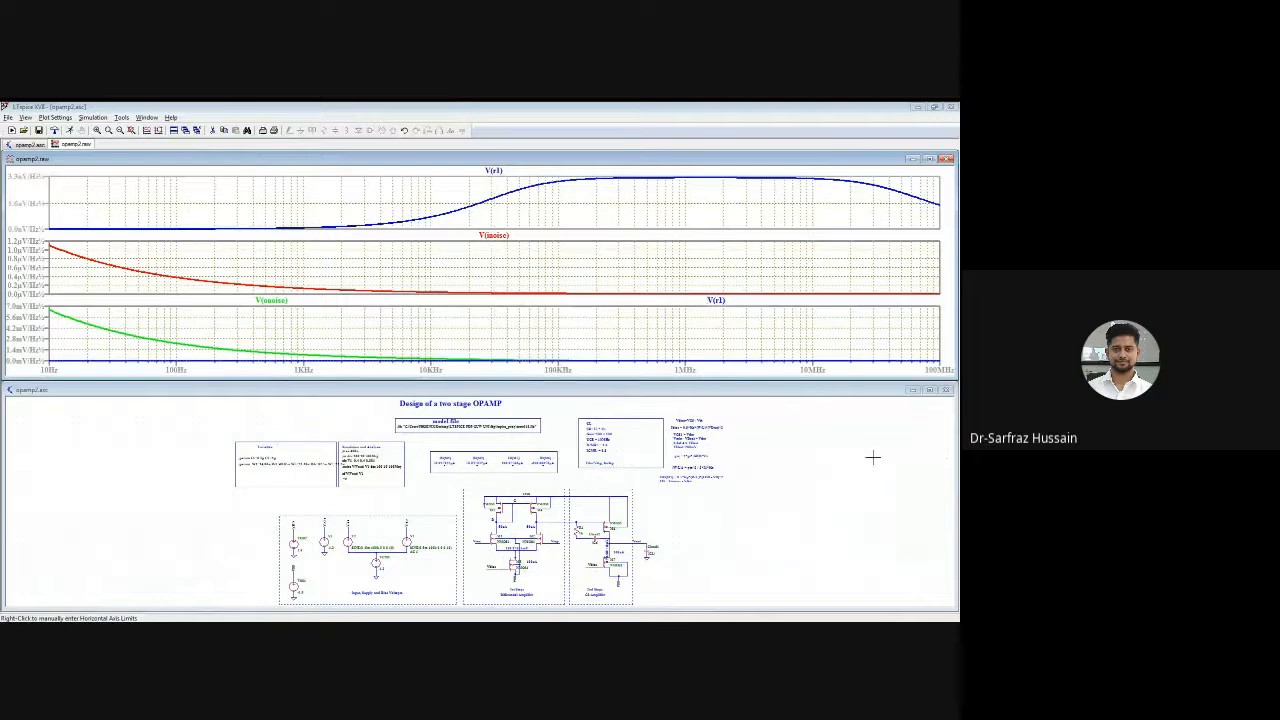
# Set resistor R1's value to 1k noiseless, rerun the noise simulation and enlarge the noise plots
pyautogui.doubleClick(782, 160)
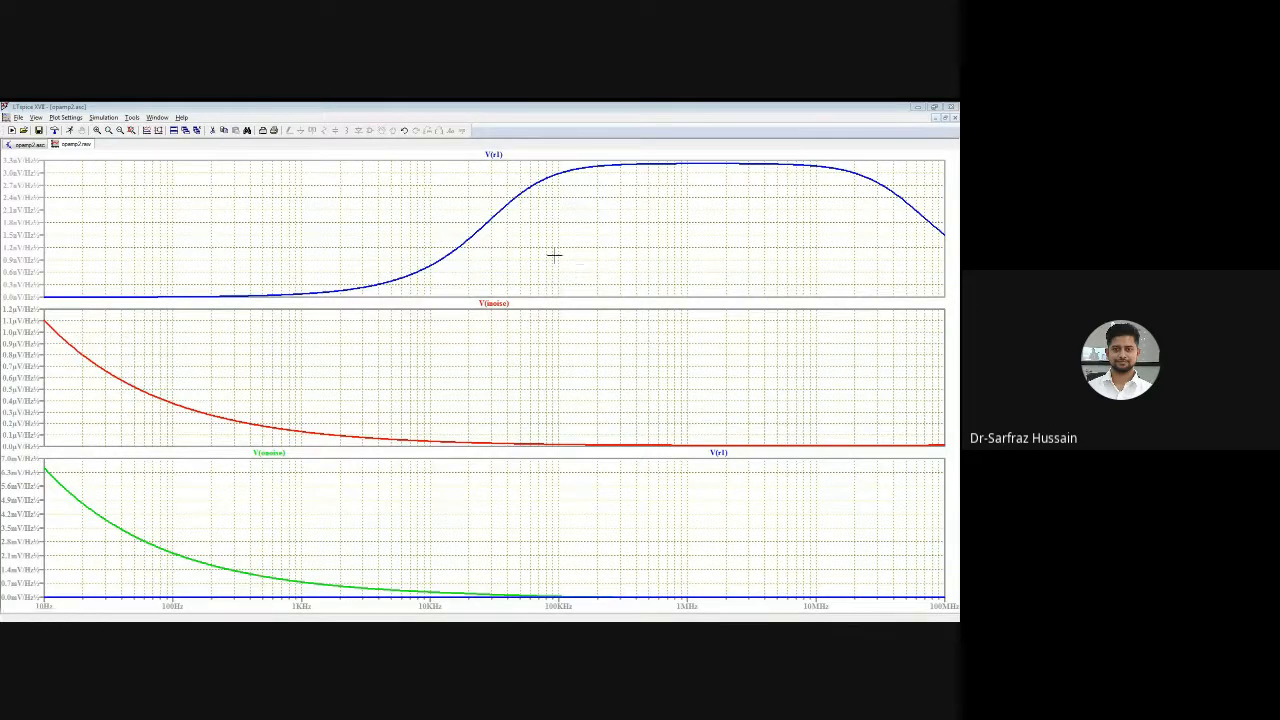
pyautogui.click(28, 144)
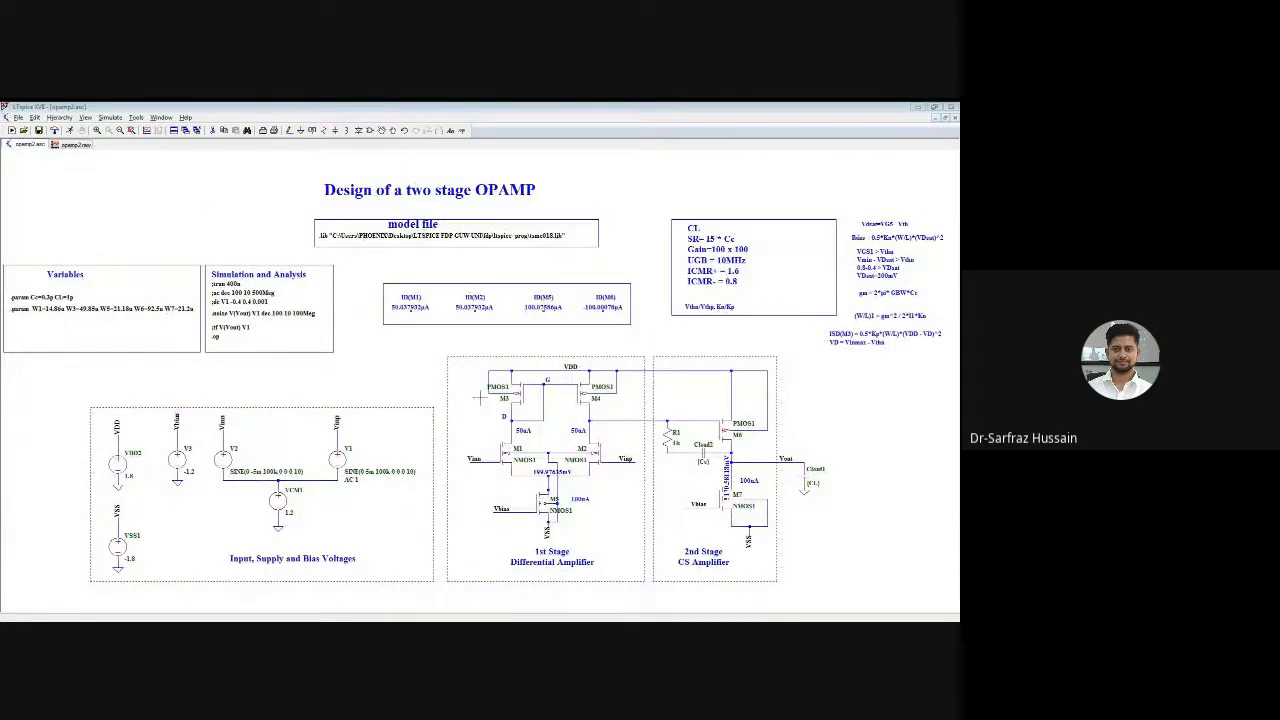
pyautogui.rightClick(670, 442)
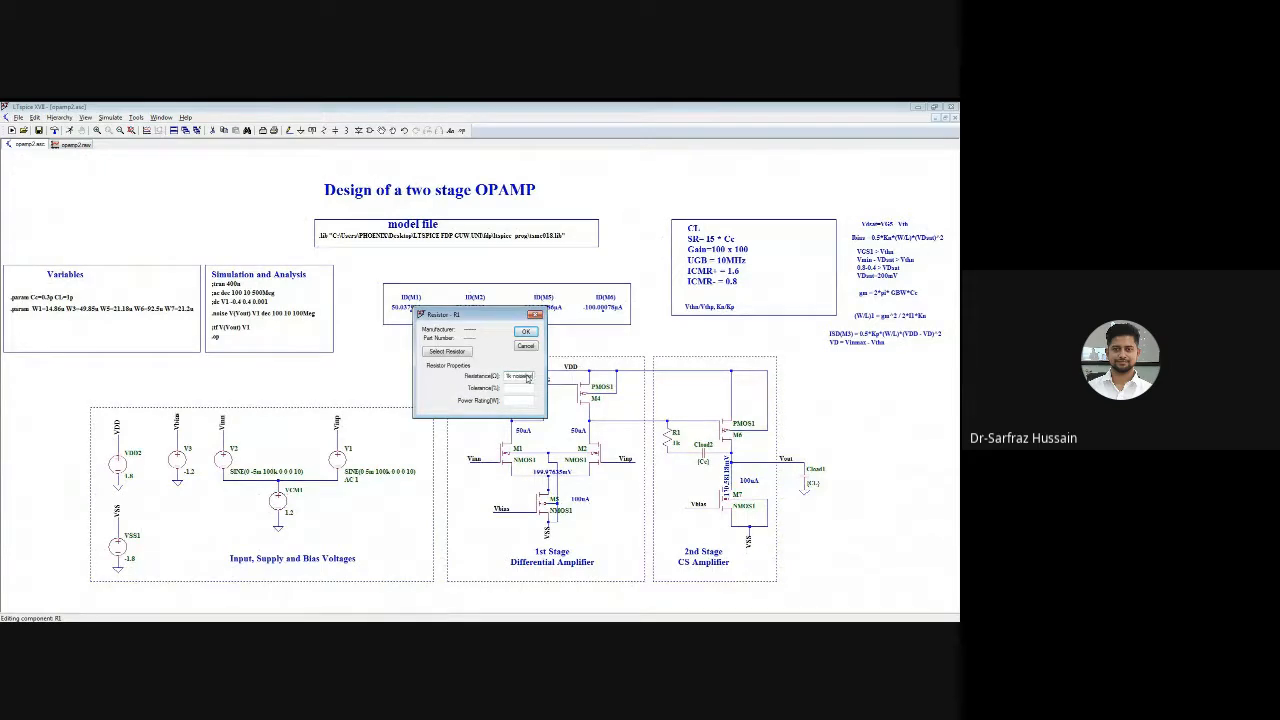
pyautogui.click(525, 331)
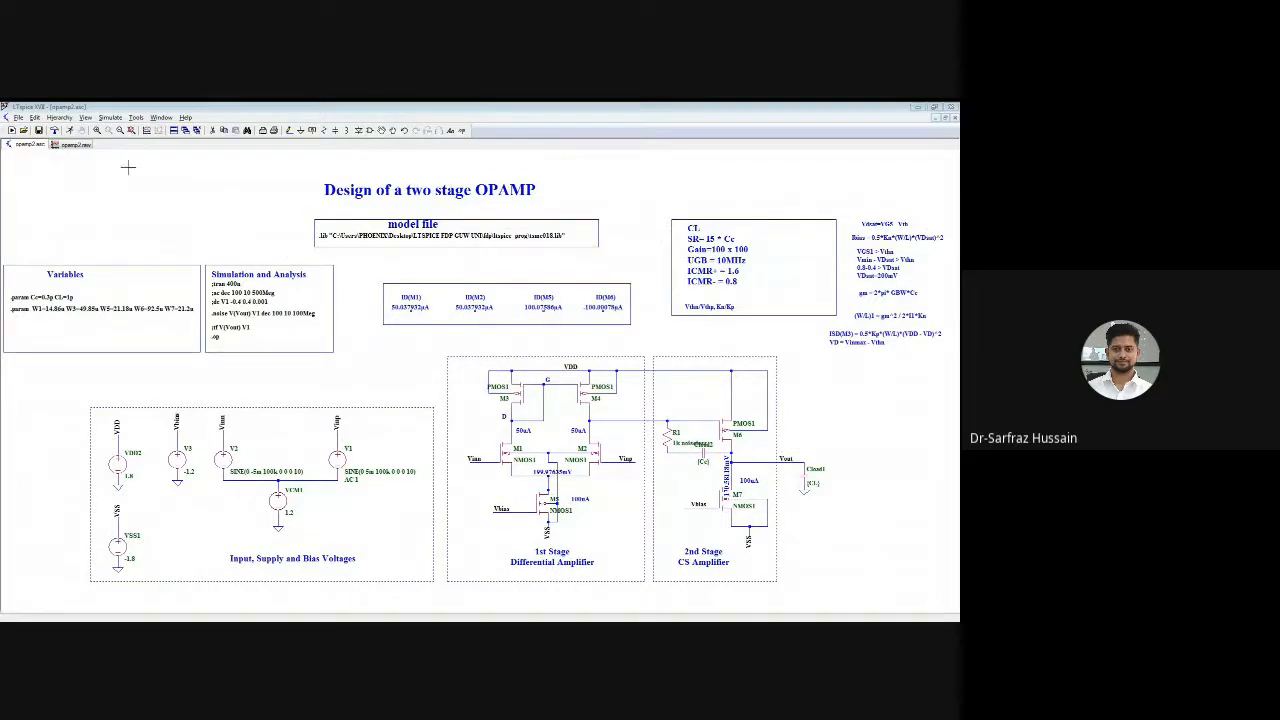
pyautogui.click(70, 131)
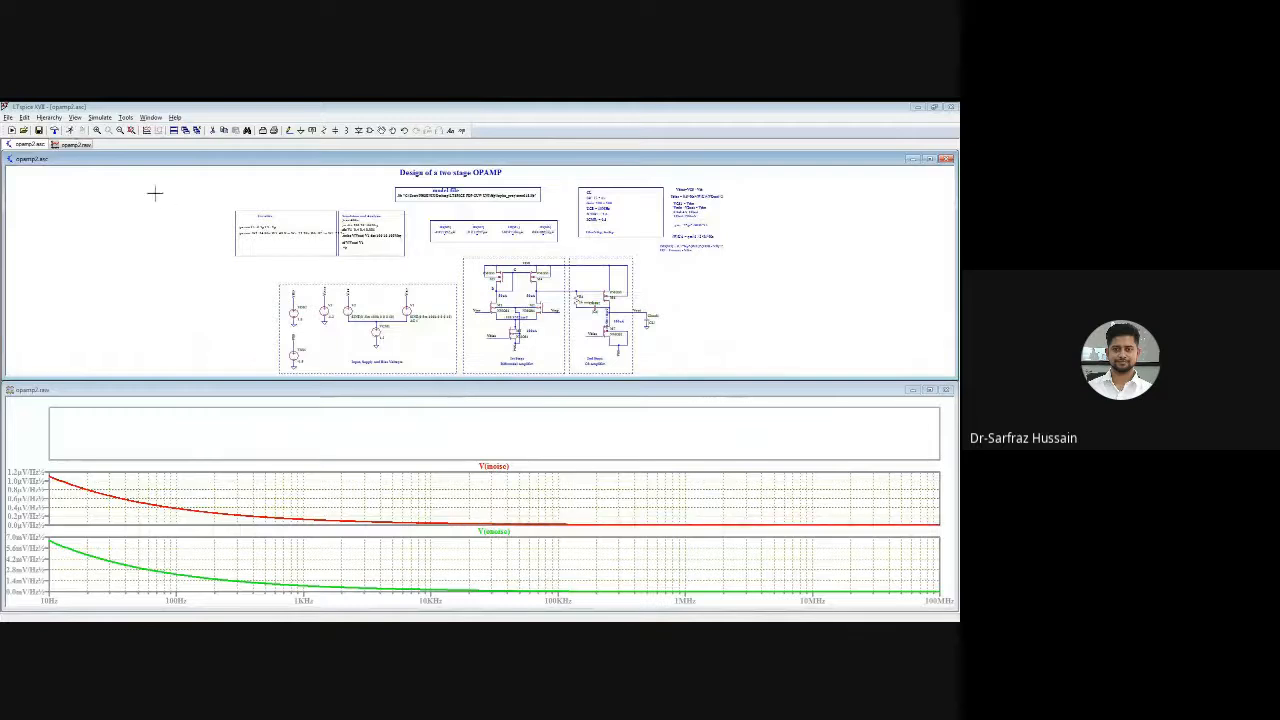
pyautogui.doubleClick(264, 389)
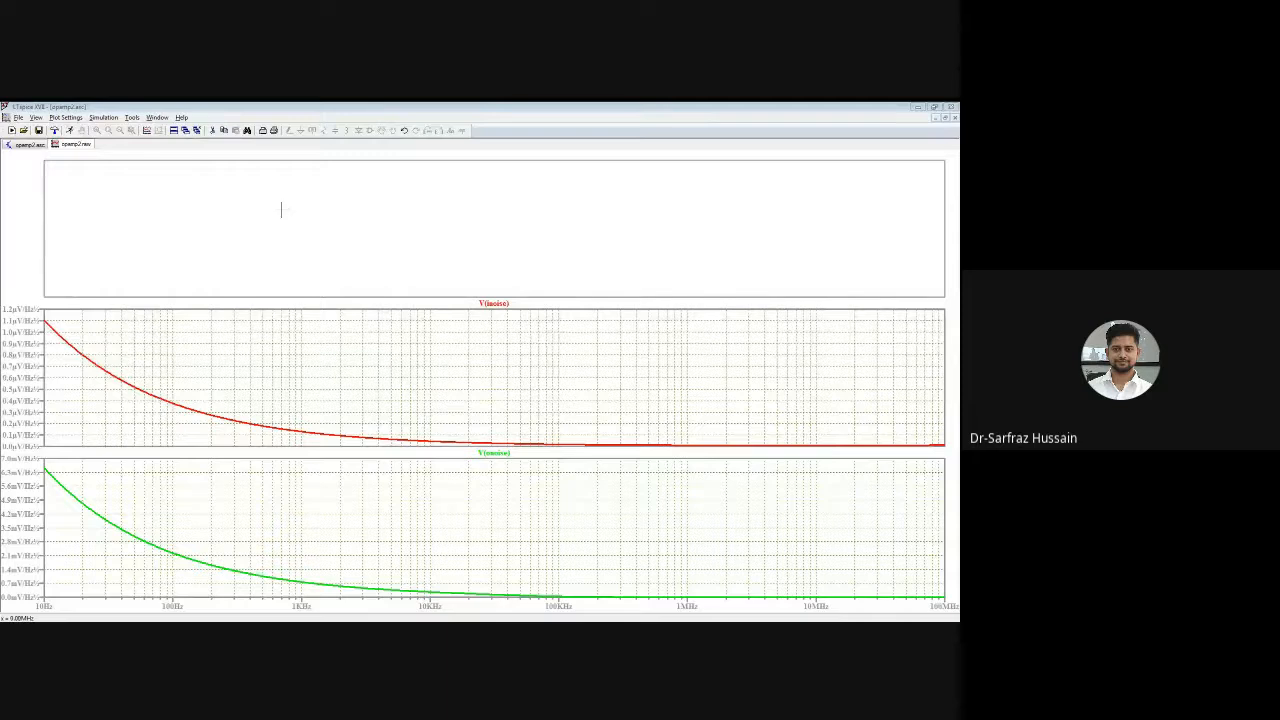
# Remove the noiseless option from resistor R1, leaving its resistance at 1k
pyautogui.click(28, 145)
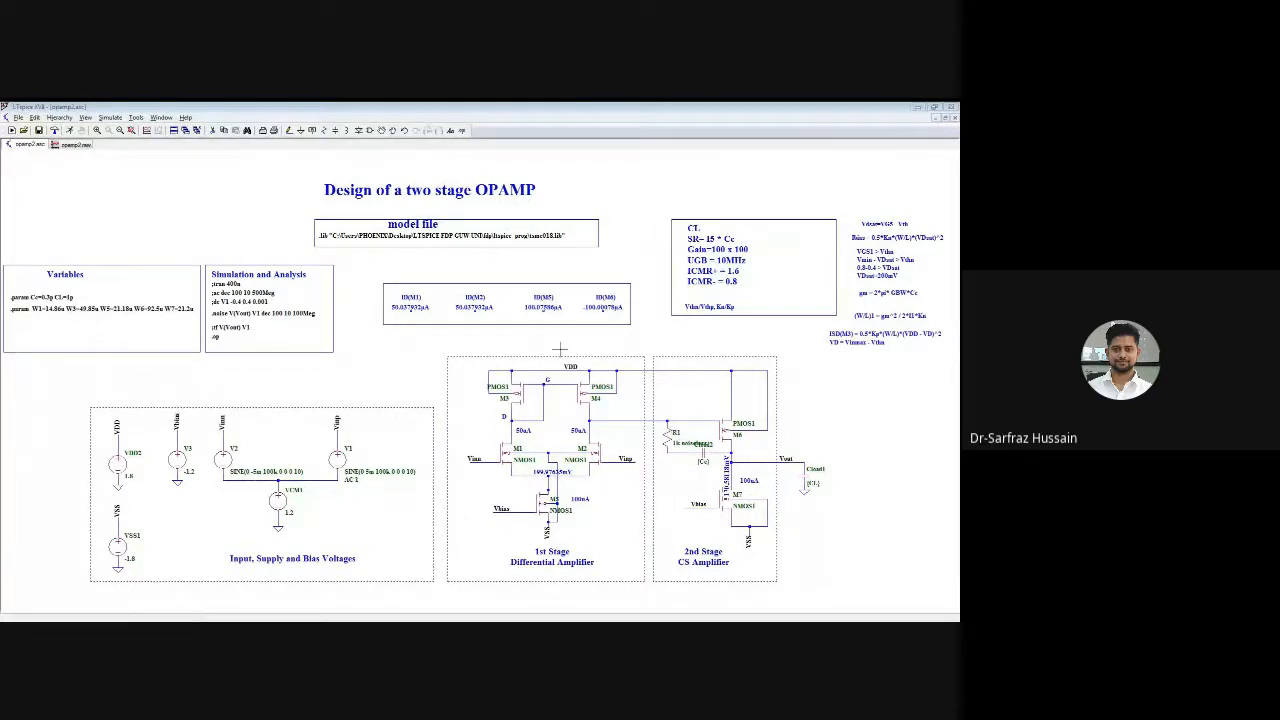
pyautogui.rightClick(669, 438)
pyautogui.click(508, 376)
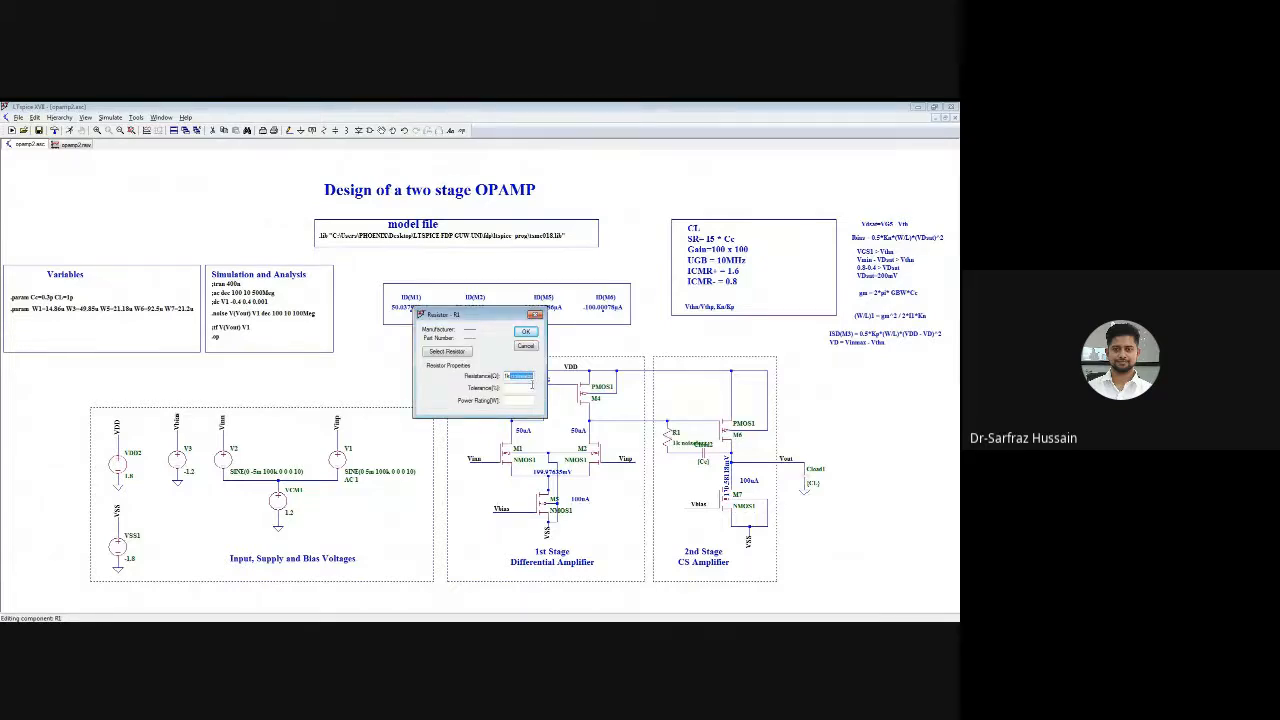
pyautogui.click(512, 376)
pyautogui.moveTo(512, 376); pyautogui.dragTo(531, 376)
pyautogui.press('BackSpace')
pyautogui.click(523, 334)
# Rerun the noise simulation and plot the noise contributions of resistor R1 and transistor M2 in the empty pane
pyautogui.click(70, 131)
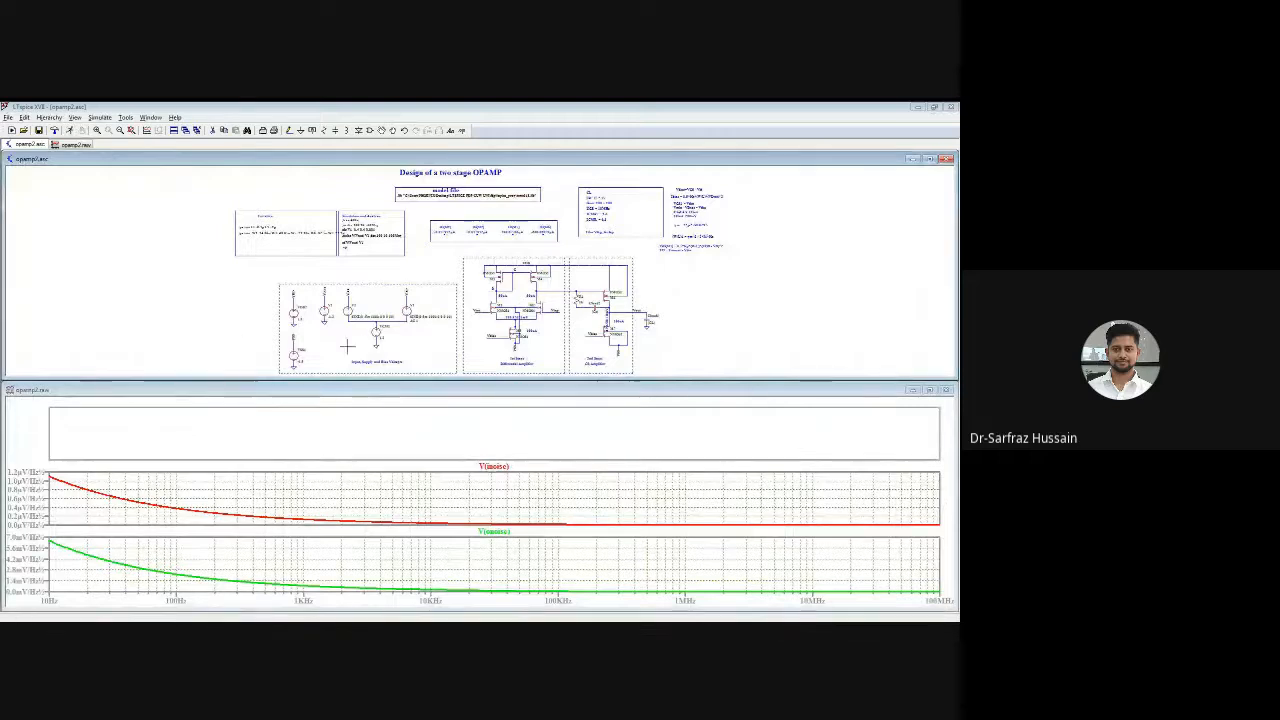
pyautogui.click(581, 296)
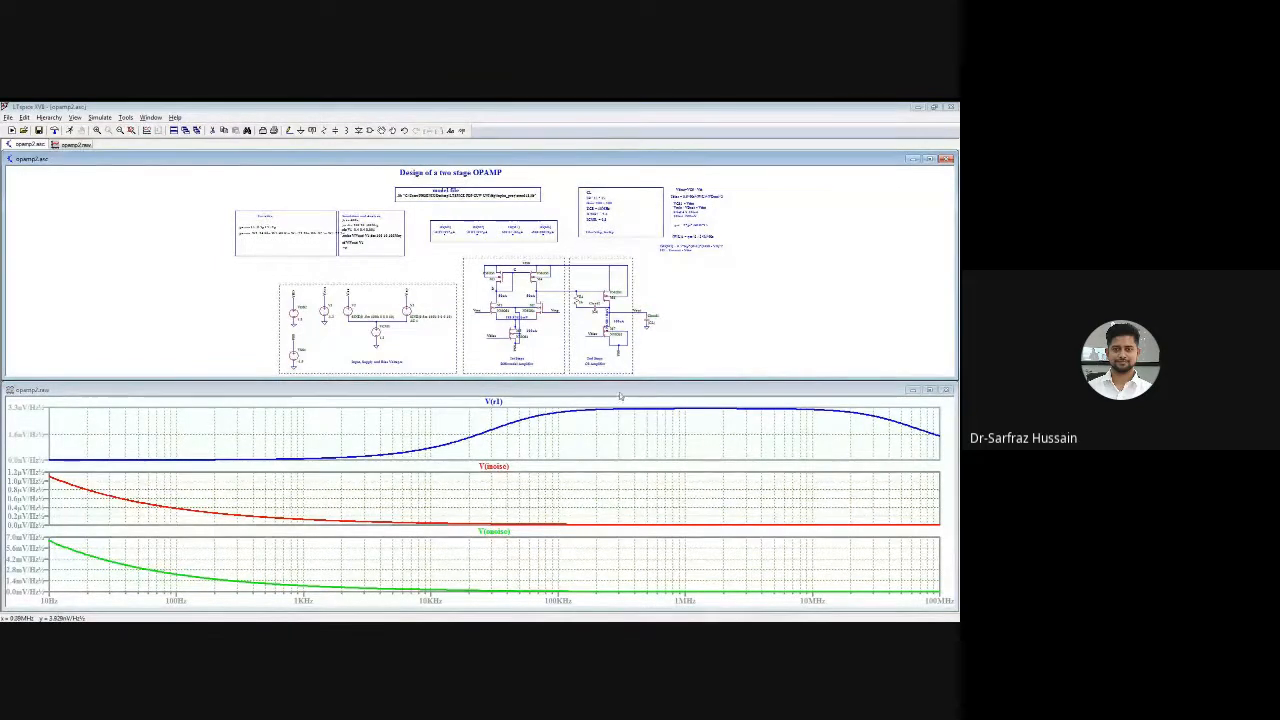
pyautogui.doubleClick(666, 151)
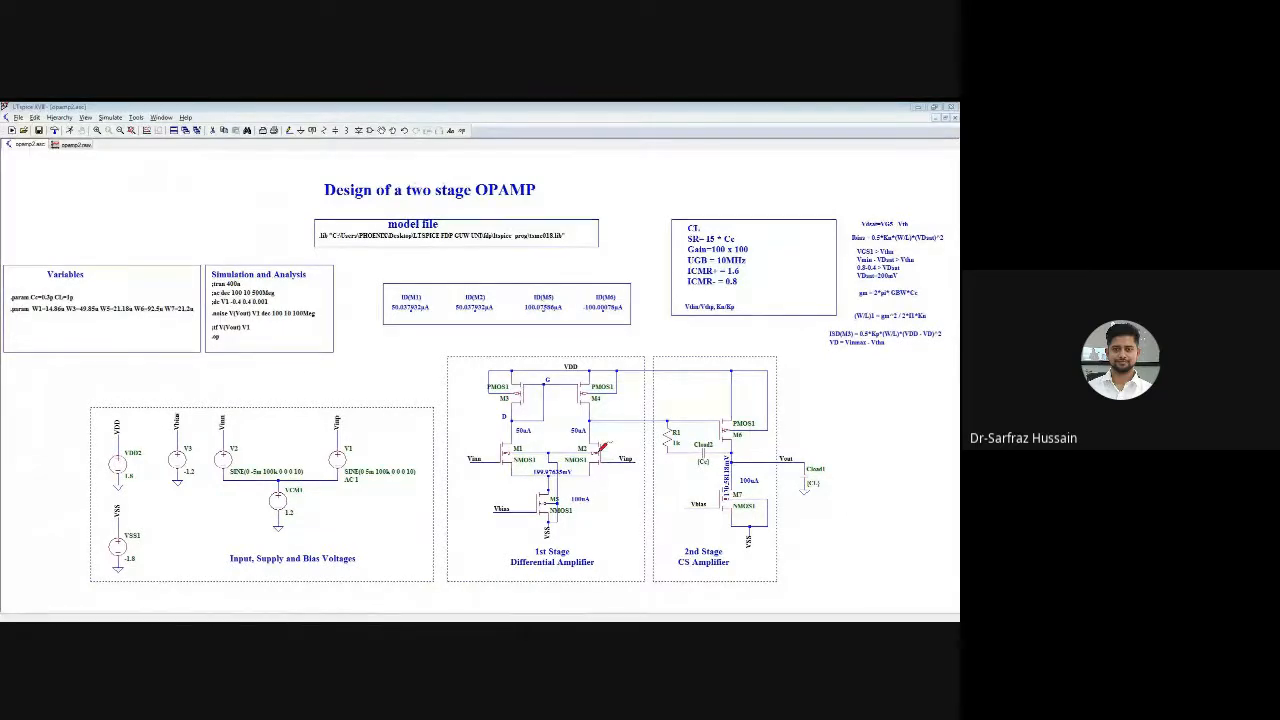
pyautogui.click(77, 146)
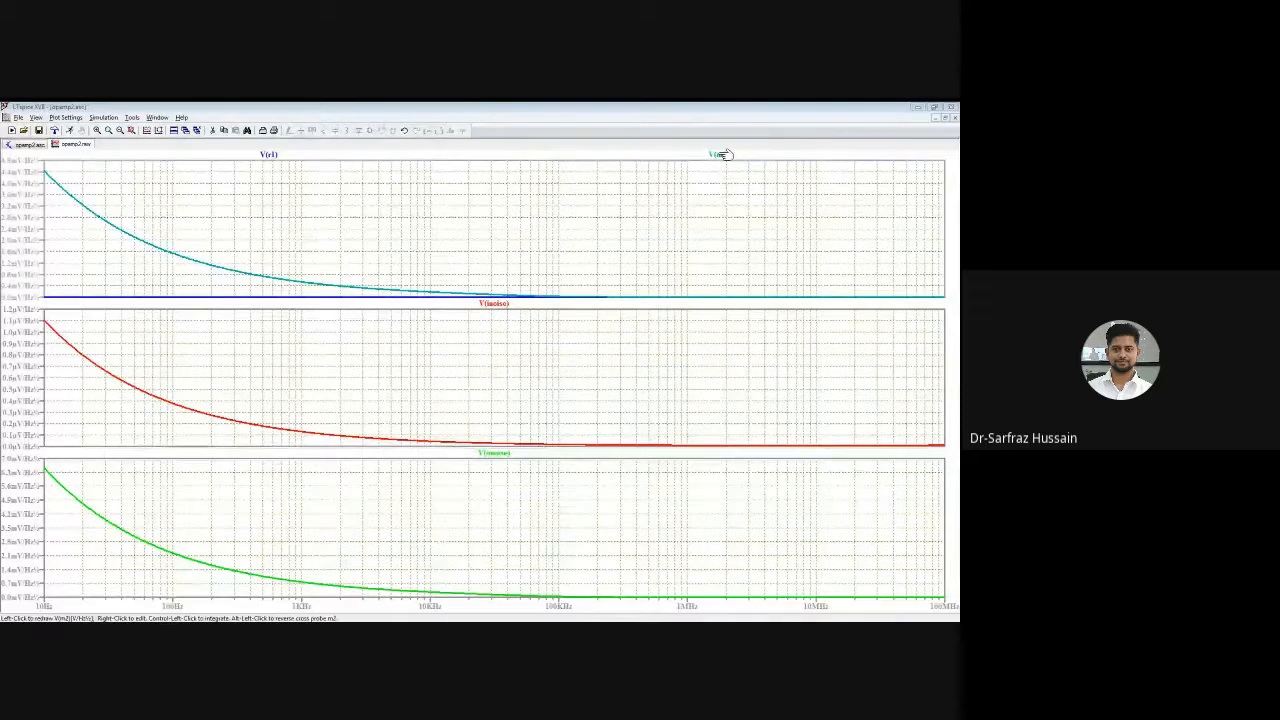
# Attach a cursor to the V(m2) trace to read its noise density, and close the readout and plot window
pyautogui.click(722, 155)
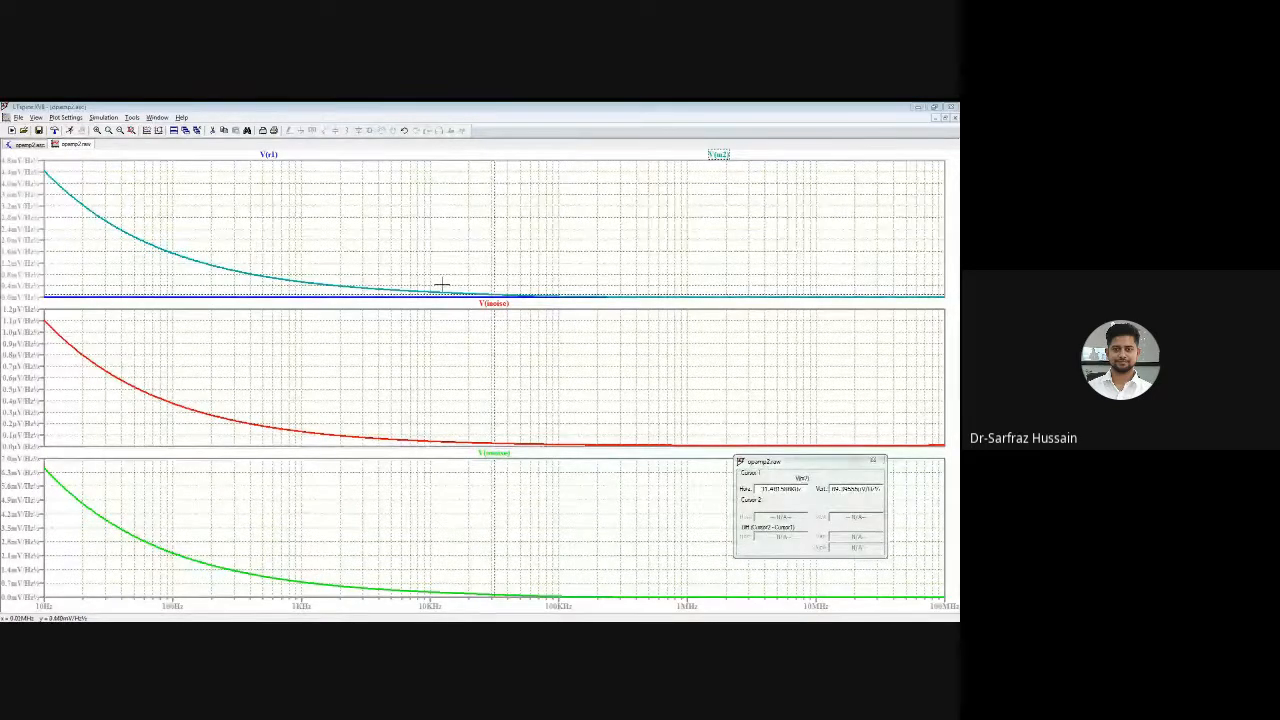
pyautogui.click(872, 460)
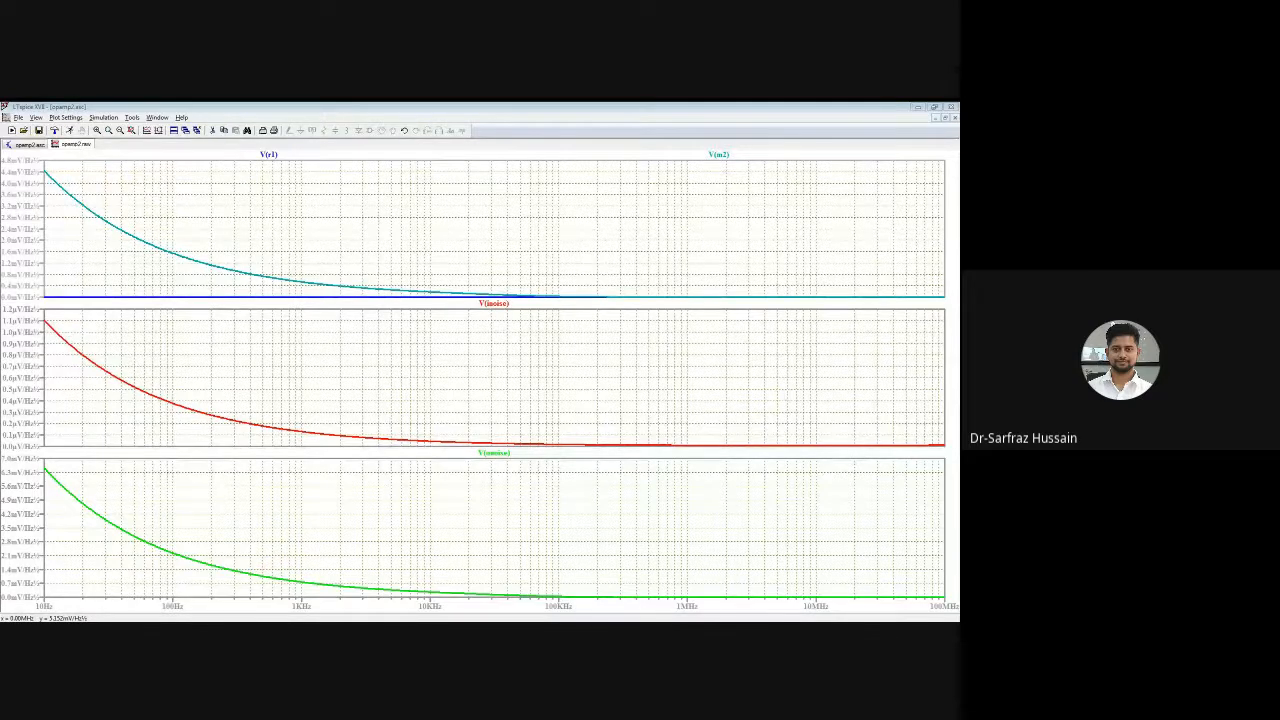
pyautogui.click(89, 144)
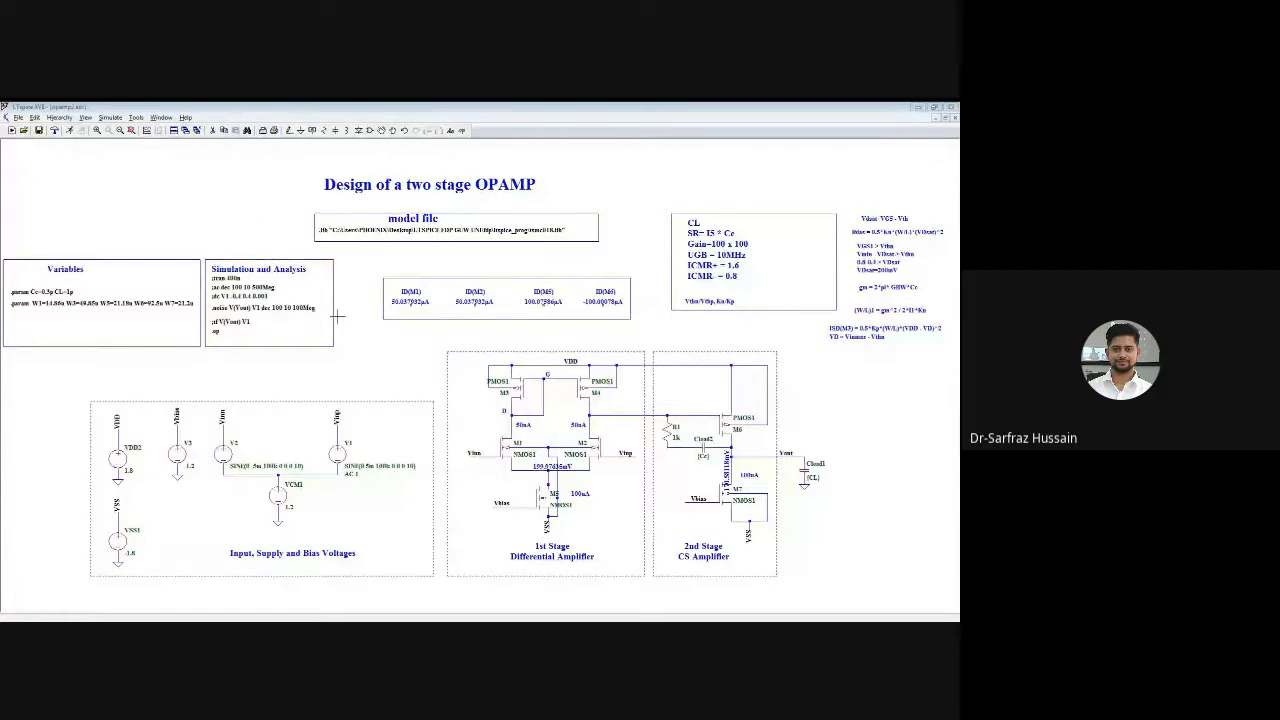
# Examine the DC transfer analysis's output and source settings from the noise directive's editor and cancel without changing the directive
pyautogui.rightClick(213, 308)
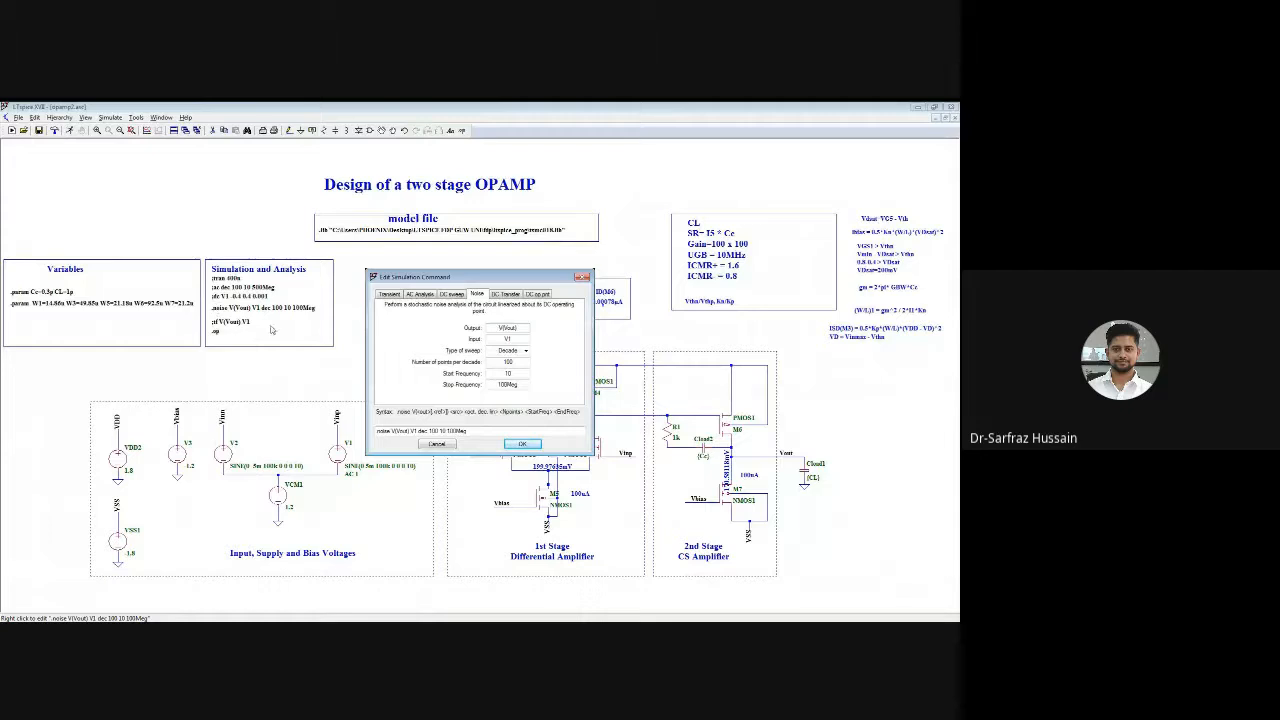
pyautogui.click(505, 293)
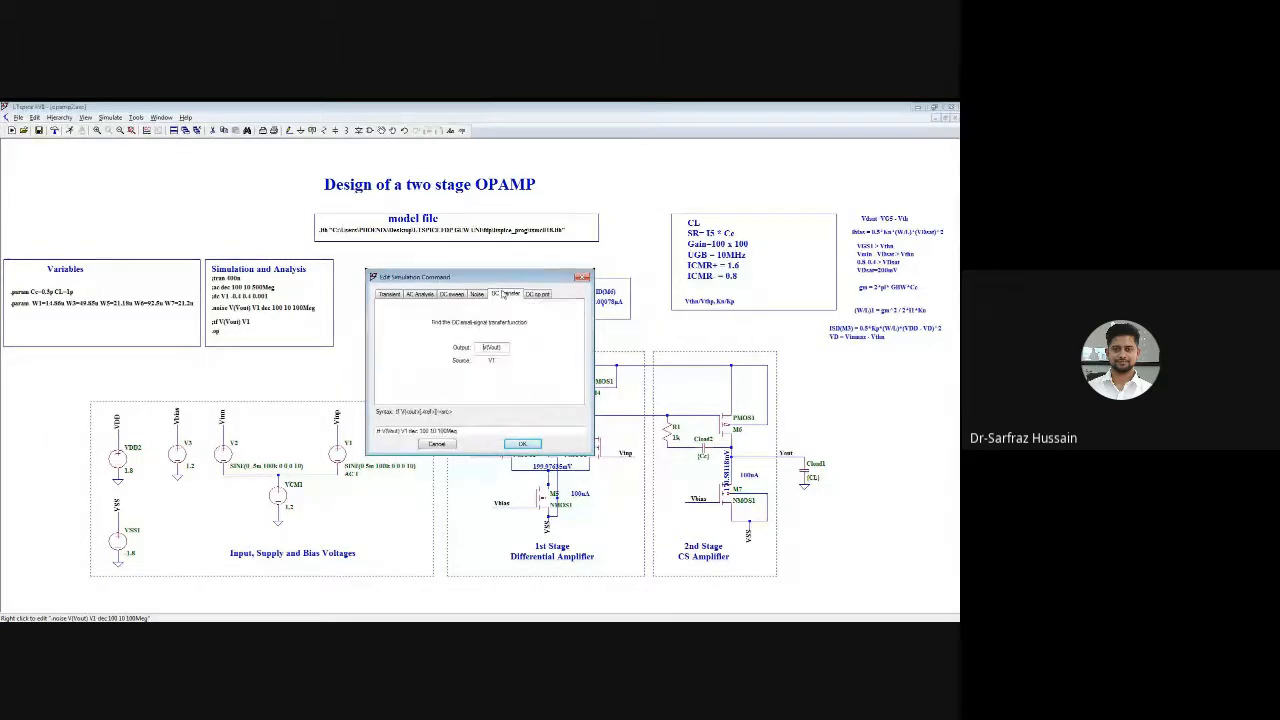
pyautogui.click(434, 295)
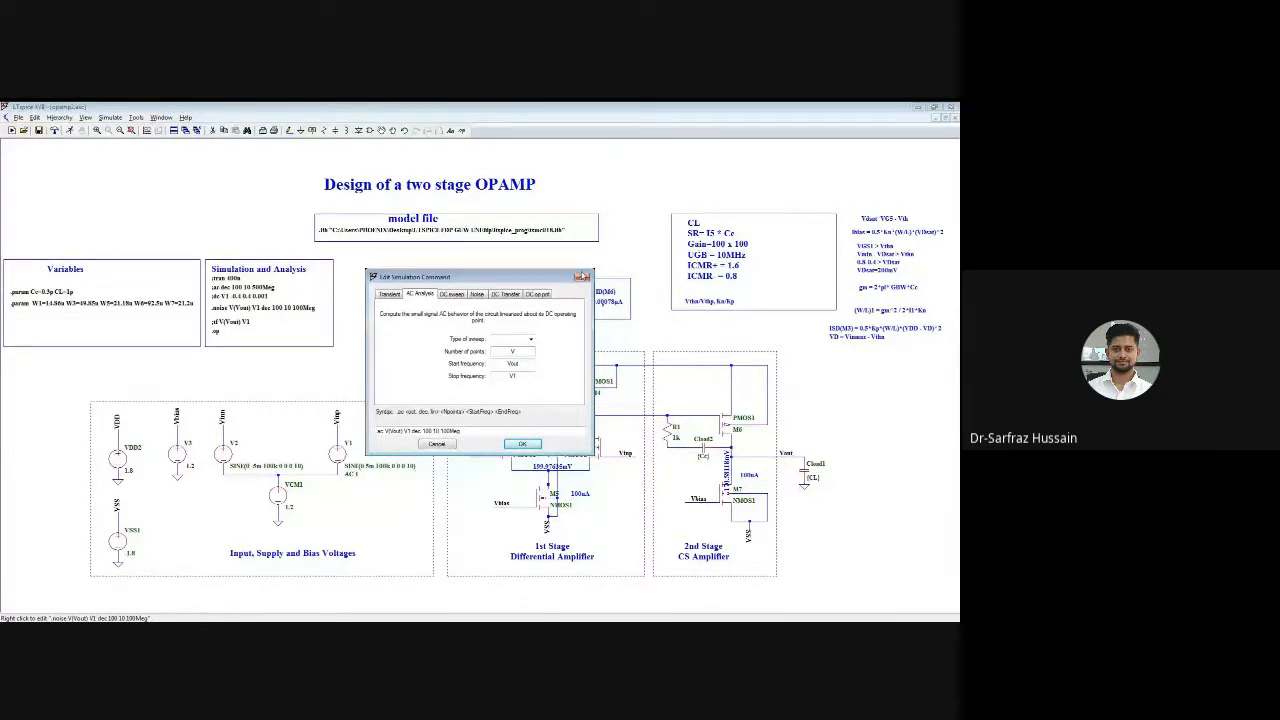
pyautogui.click(505, 294)
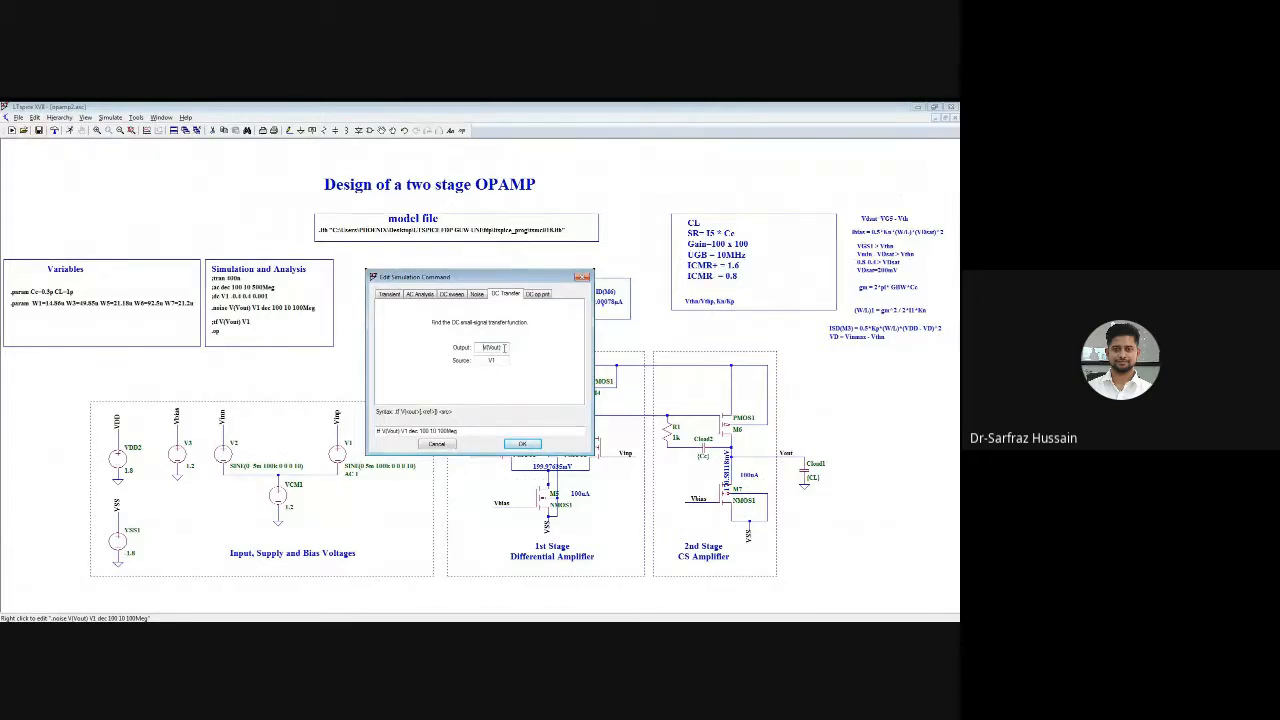
pyautogui.moveTo(498, 347); pyautogui.dragTo(481, 347)
pyautogui.click(503, 360)
pyautogui.click(586, 276)
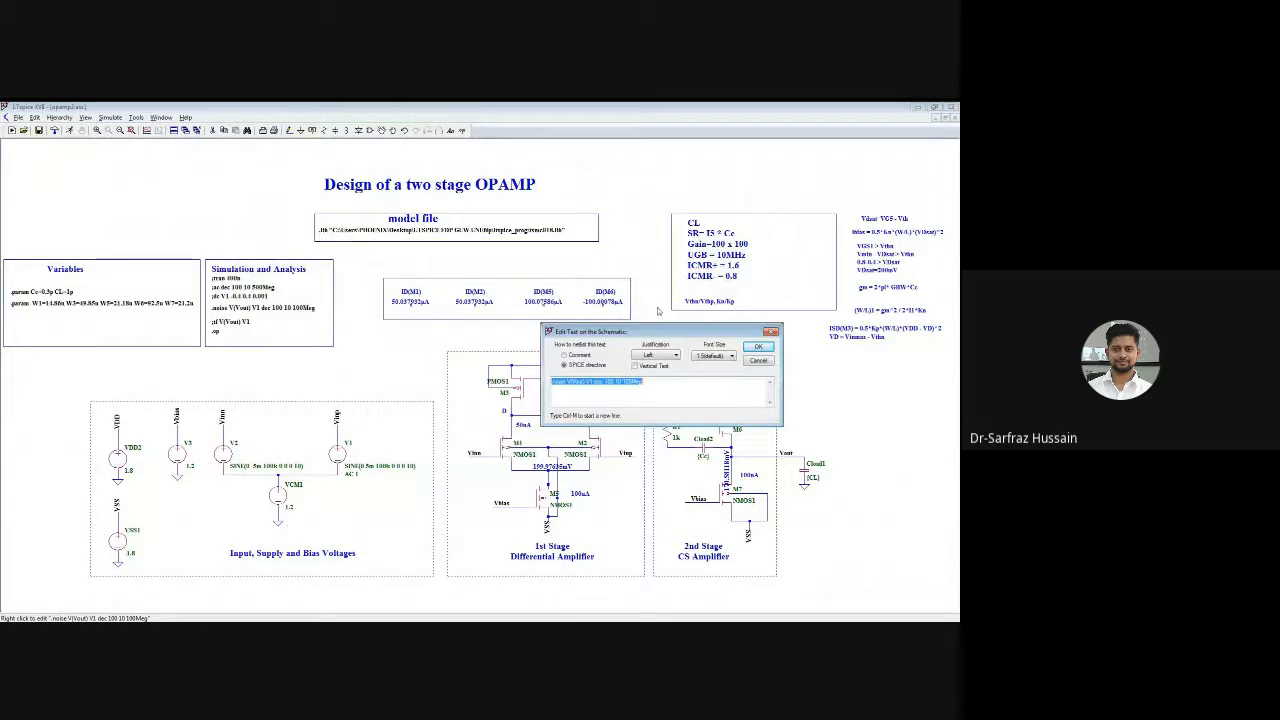
pyautogui.click(756, 361)
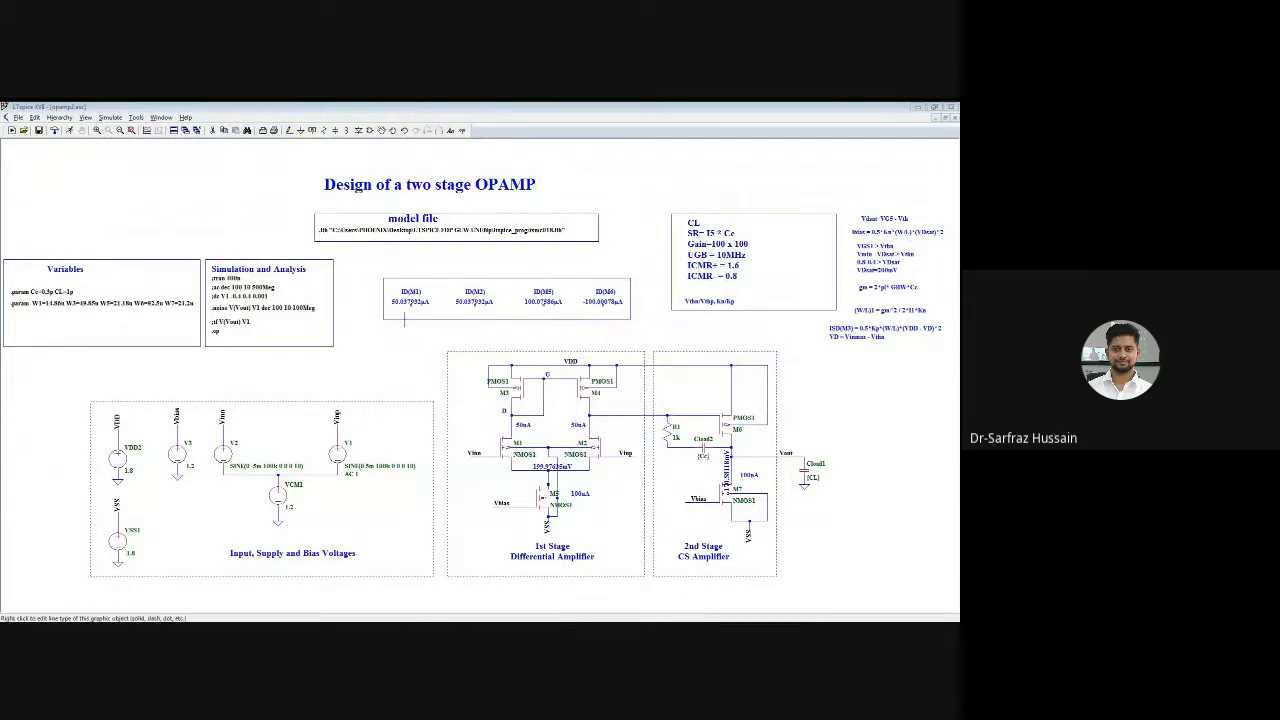
# Activate the commented-out tf directive in the simulation block as .tf V(Vout) V1
pyautogui.rightClick(215, 322)
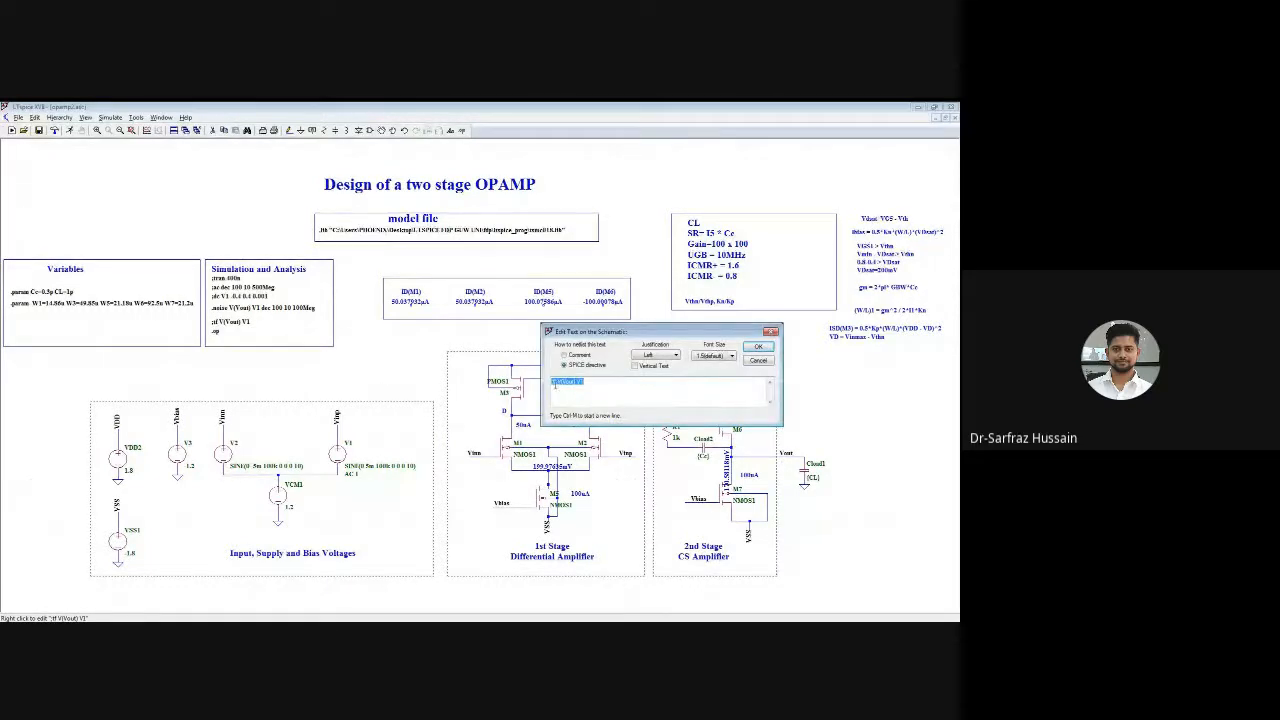
pyautogui.click(552, 382)
pyautogui.press('BackSpace')
pyautogui.write('.')
pyautogui.click(758, 346)
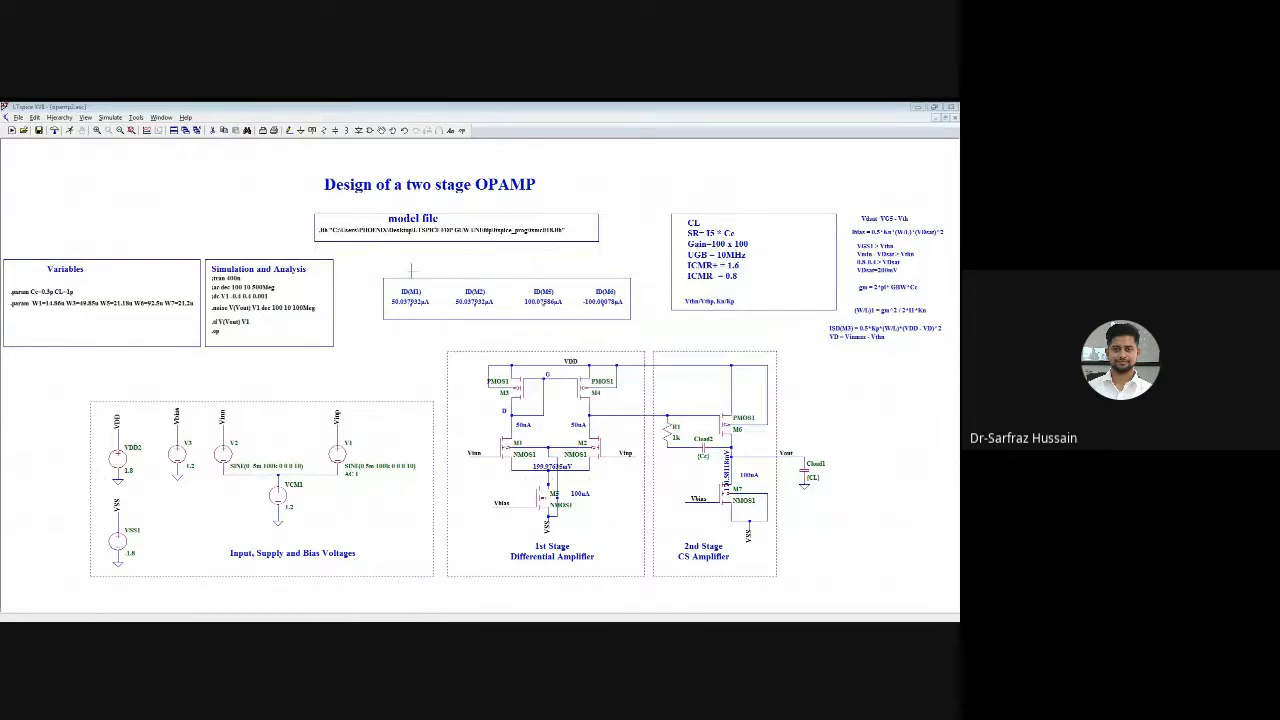
# Run the simulation with the small-signal DC transfer analysis .tf V(Vout) V1 selected
pyautogui.click(70, 131)
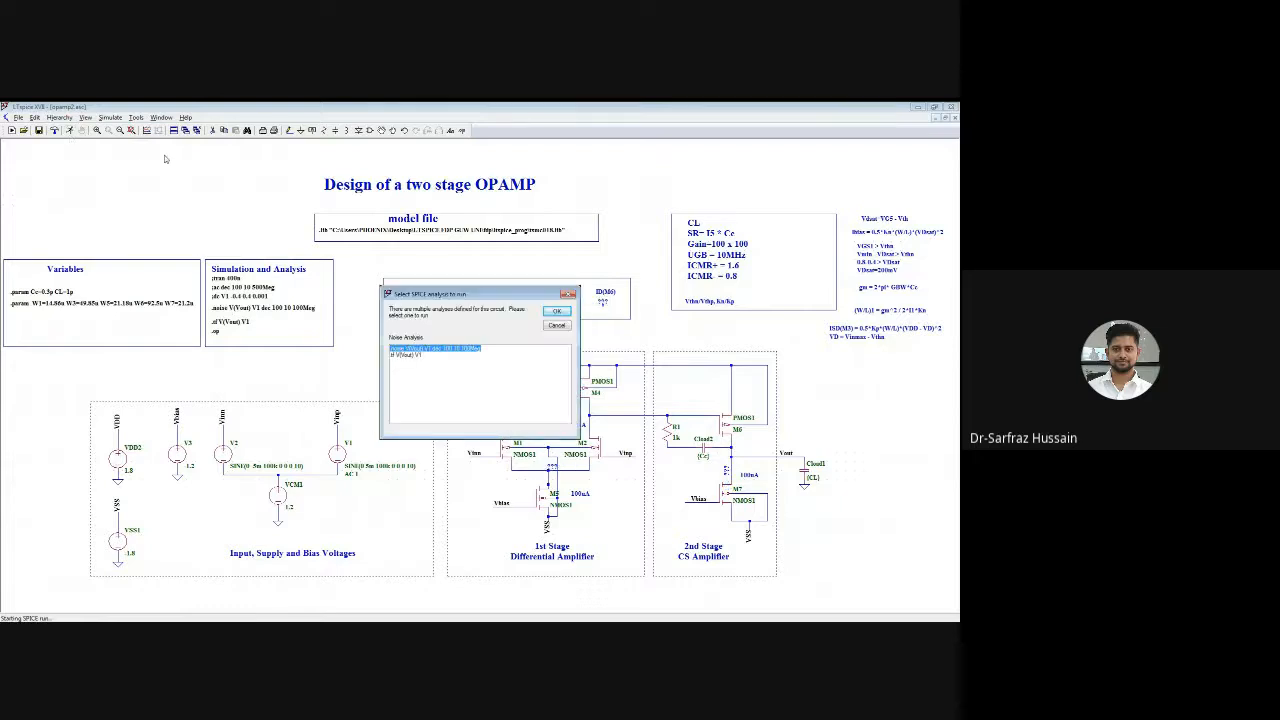
pyautogui.click(404, 355)
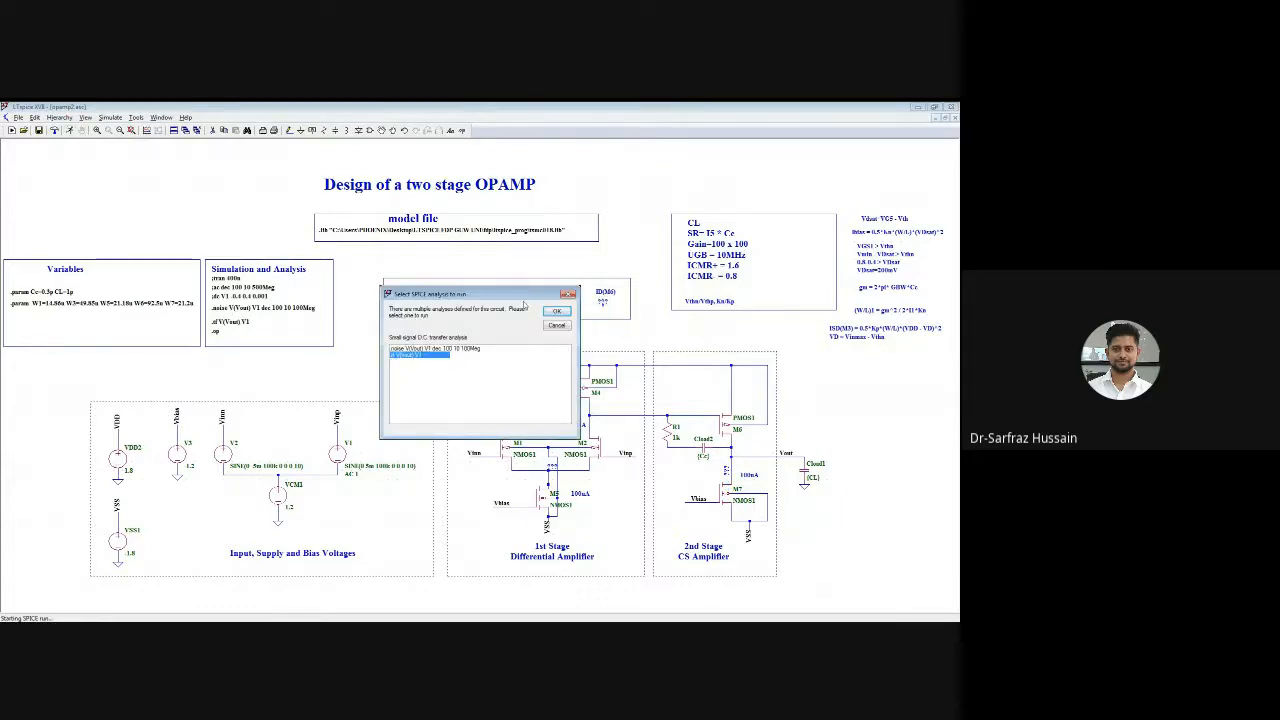
pyautogui.click(557, 311)
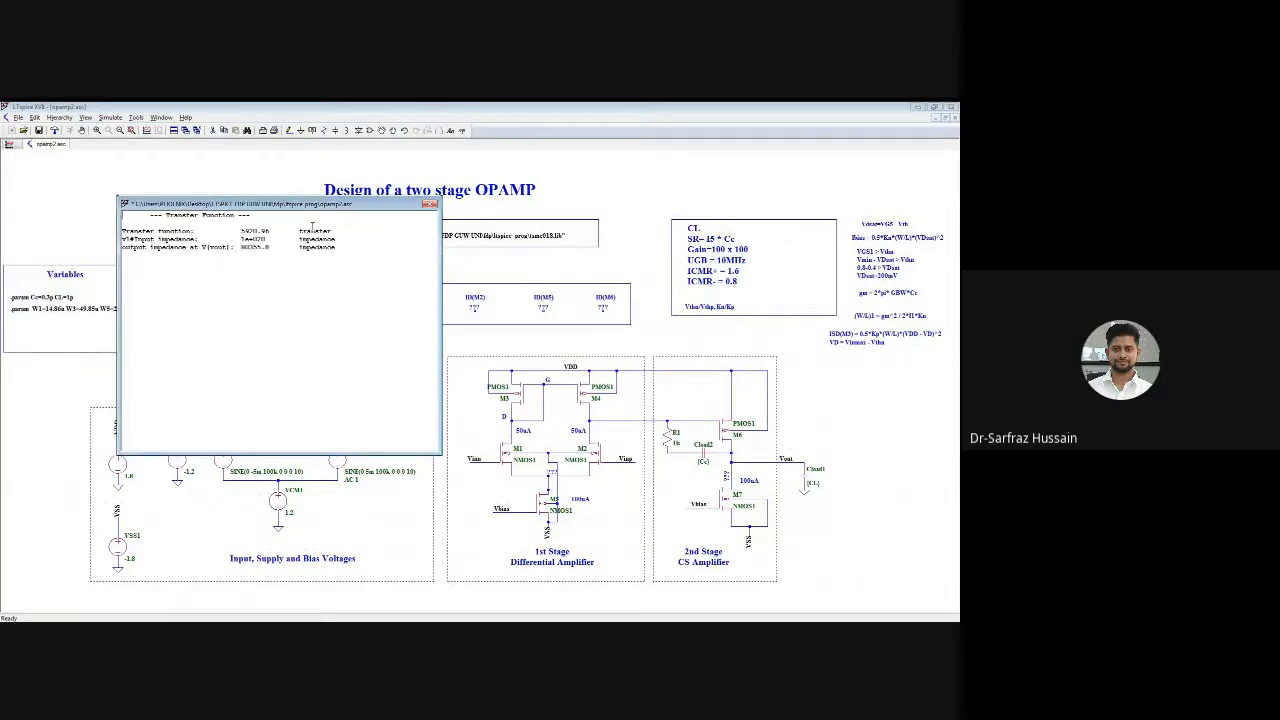
# Read the transfer function, input impedance and output impedance at Vout in the transfer results, and close them
pyautogui.moveTo(335, 231)
pyautogui.mouseDown()
pyautogui.moveTo(238, 231)
pyautogui.moveTo(270, 247)
pyautogui.moveTo(341, 247)
pyautogui.mouseUp()
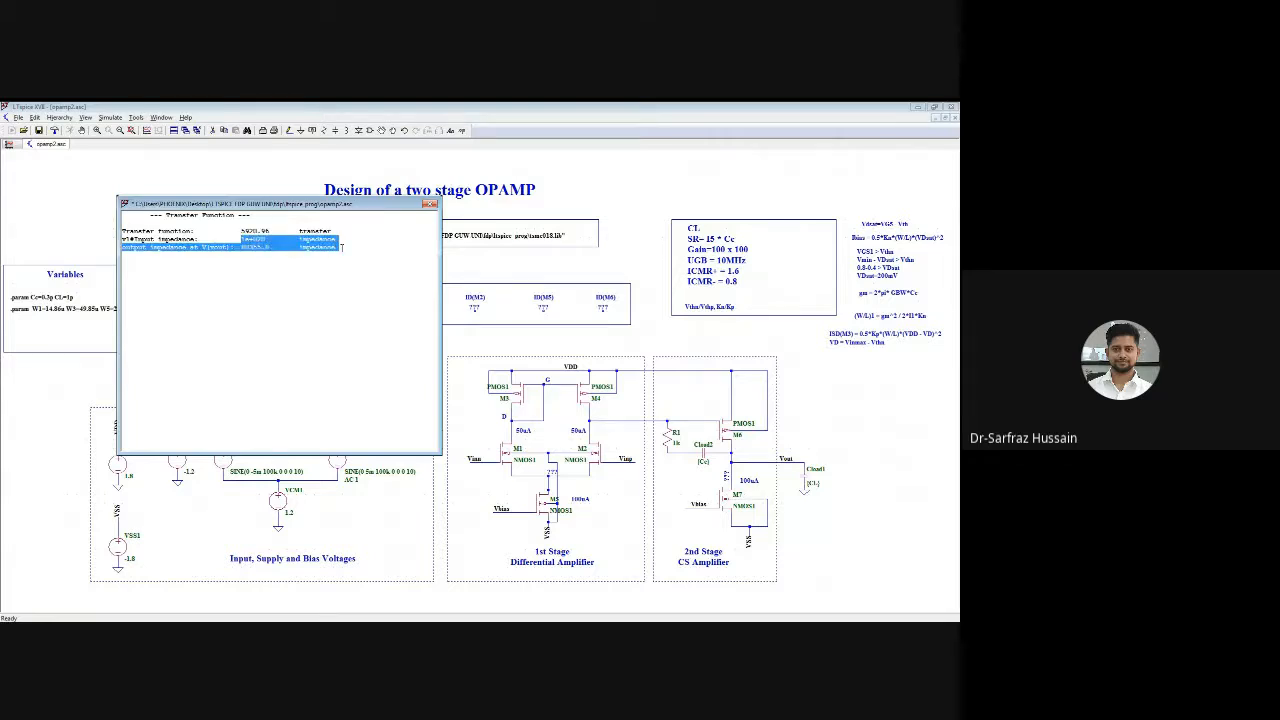
pyautogui.click(267, 238)
pyautogui.moveTo(267, 238)
pyautogui.mouseDown()
pyautogui.moveTo(239, 239)
pyautogui.moveTo(280, 244)
pyautogui.mouseUp()
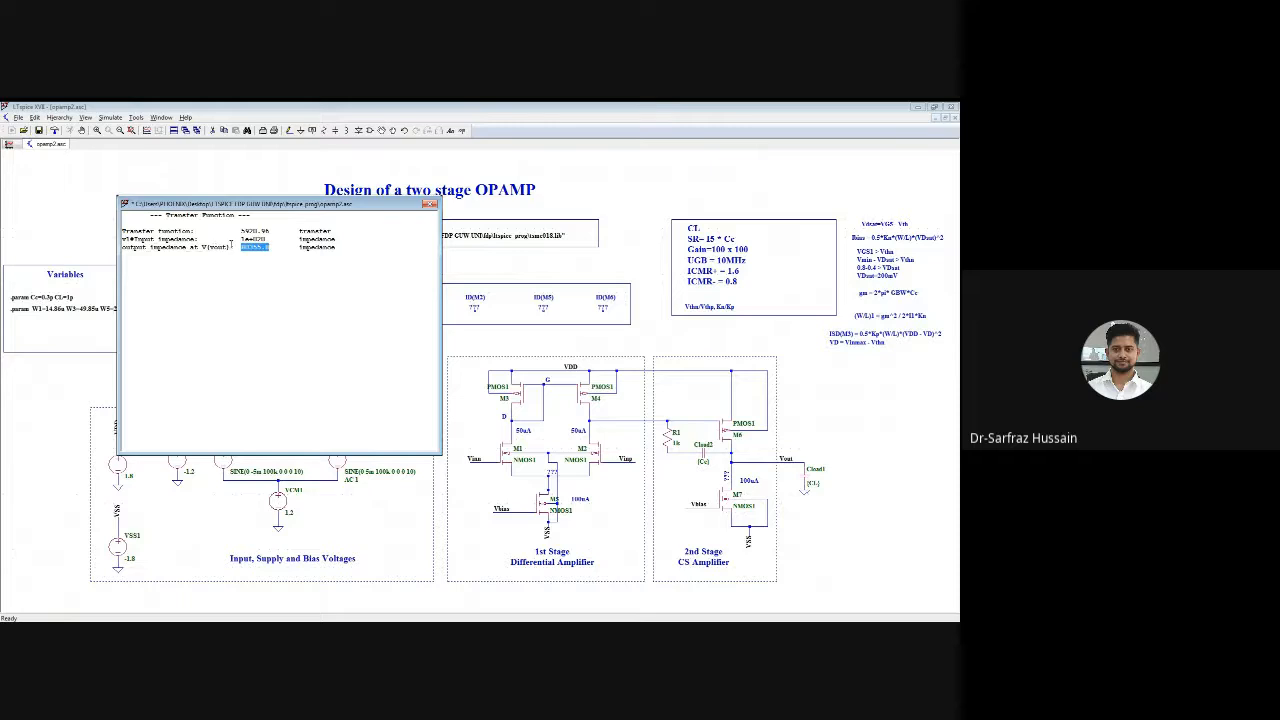
pyautogui.moveTo(240, 239); pyautogui.dragTo(272, 239)
pyautogui.click(430, 204)
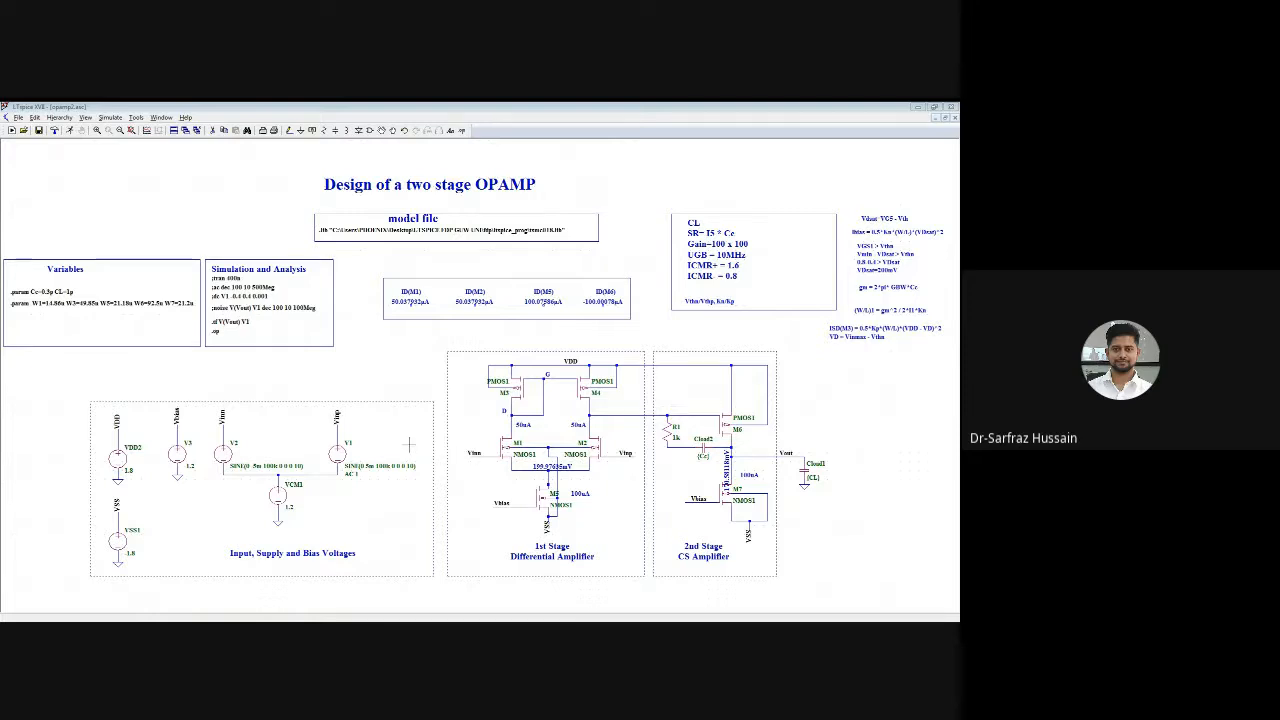
# Activate the commented-out transient directive in the simulation block as .tran 400n
pyautogui.moveTo(474, 456)
pyautogui.rightClick(213, 278)
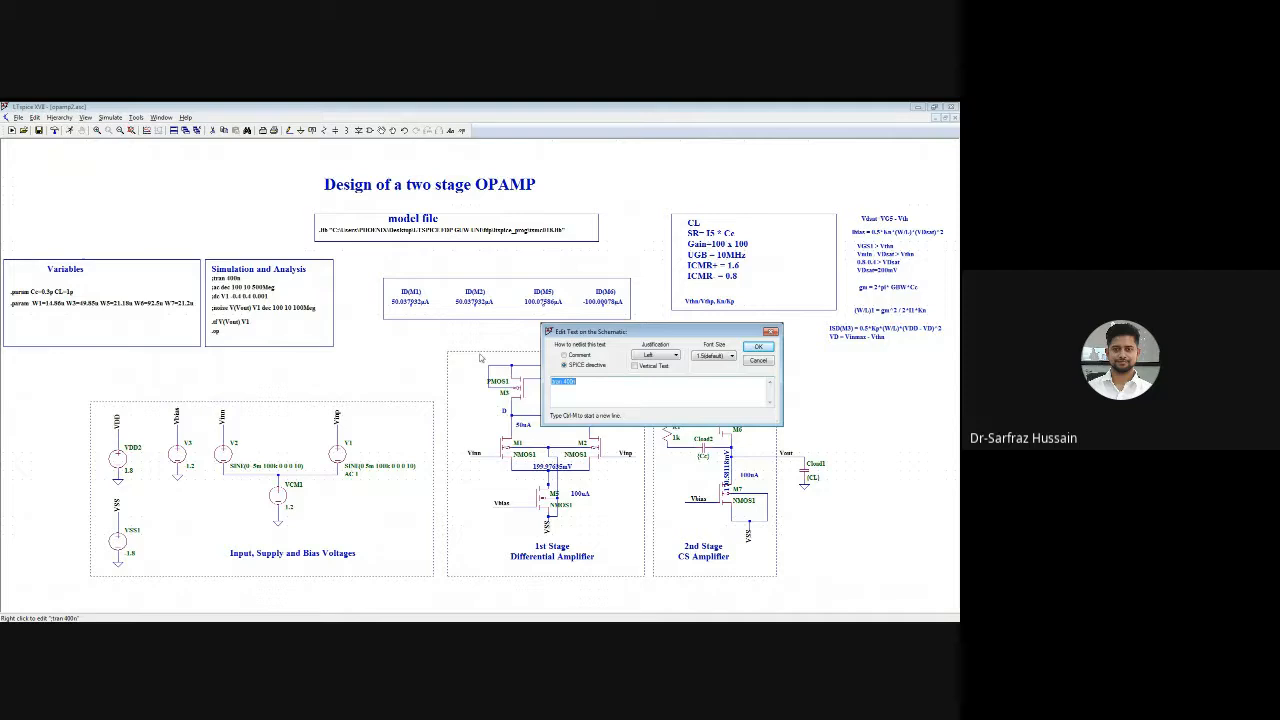
pyautogui.click(554, 382)
pyautogui.click(756, 359)
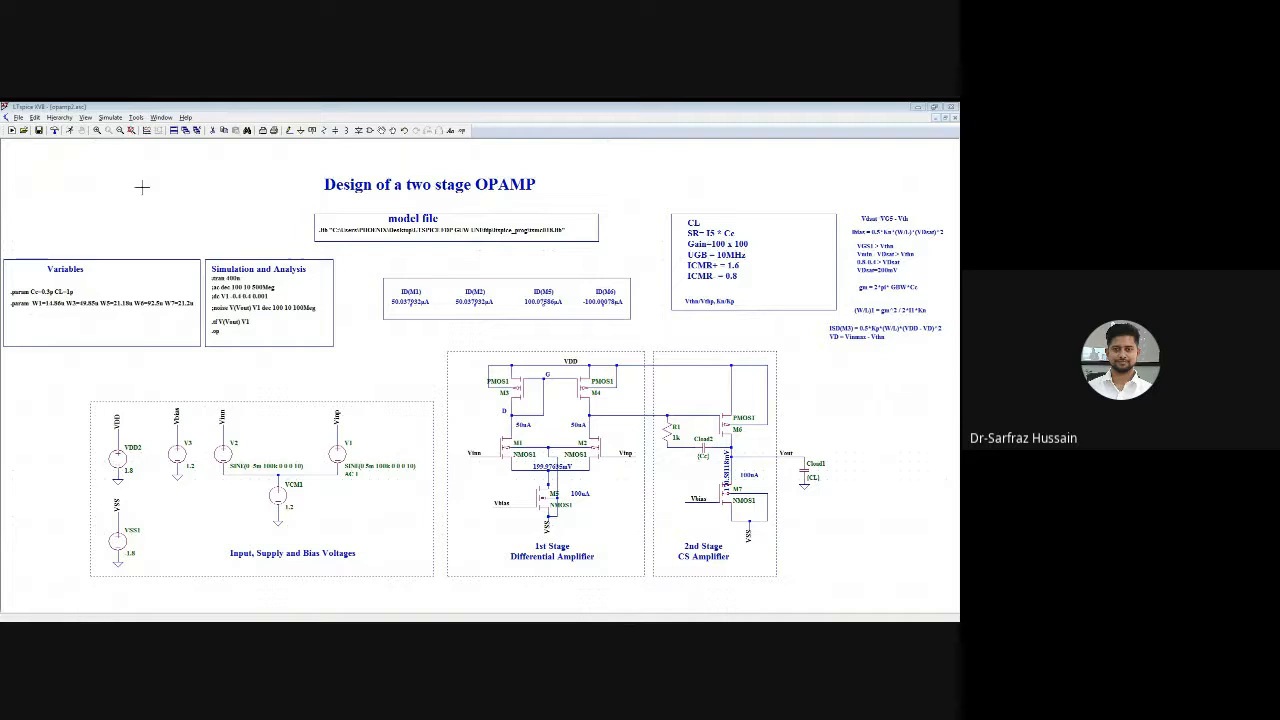
# Run the 400n transient analysis and plot the Vout and Vinn voltages
pyautogui.click(70, 131)
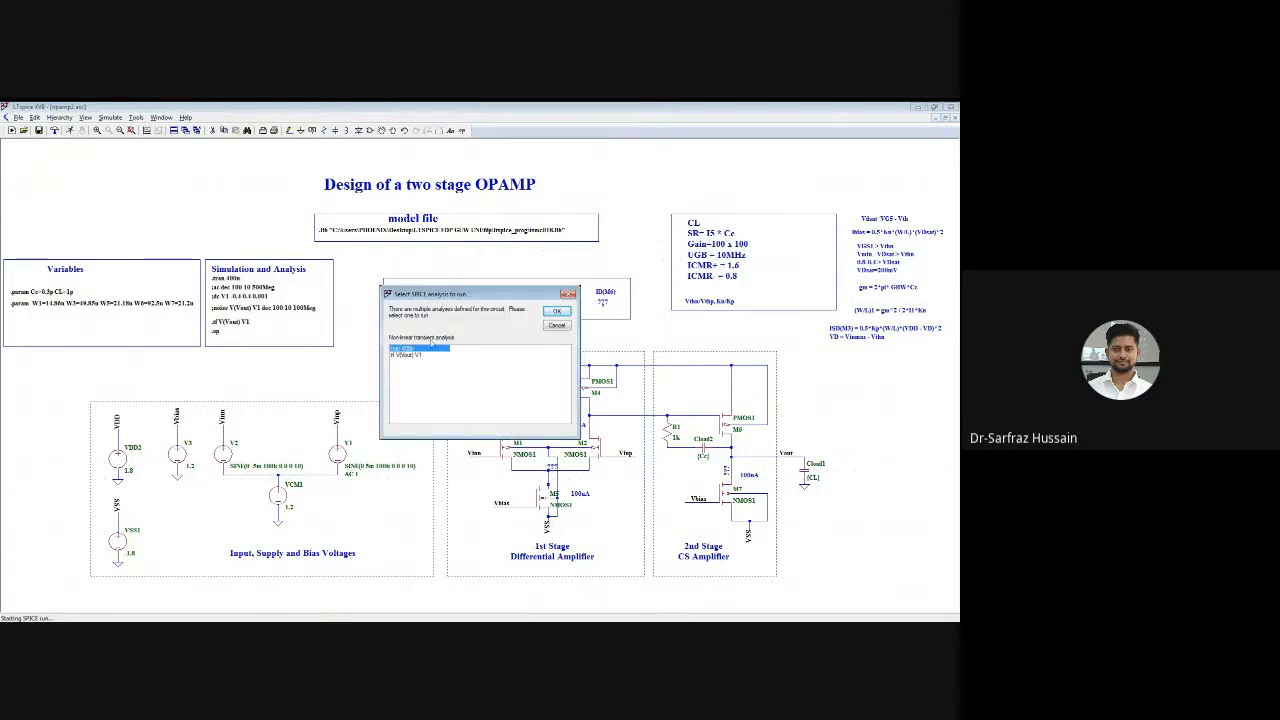
pyautogui.click(548, 310)
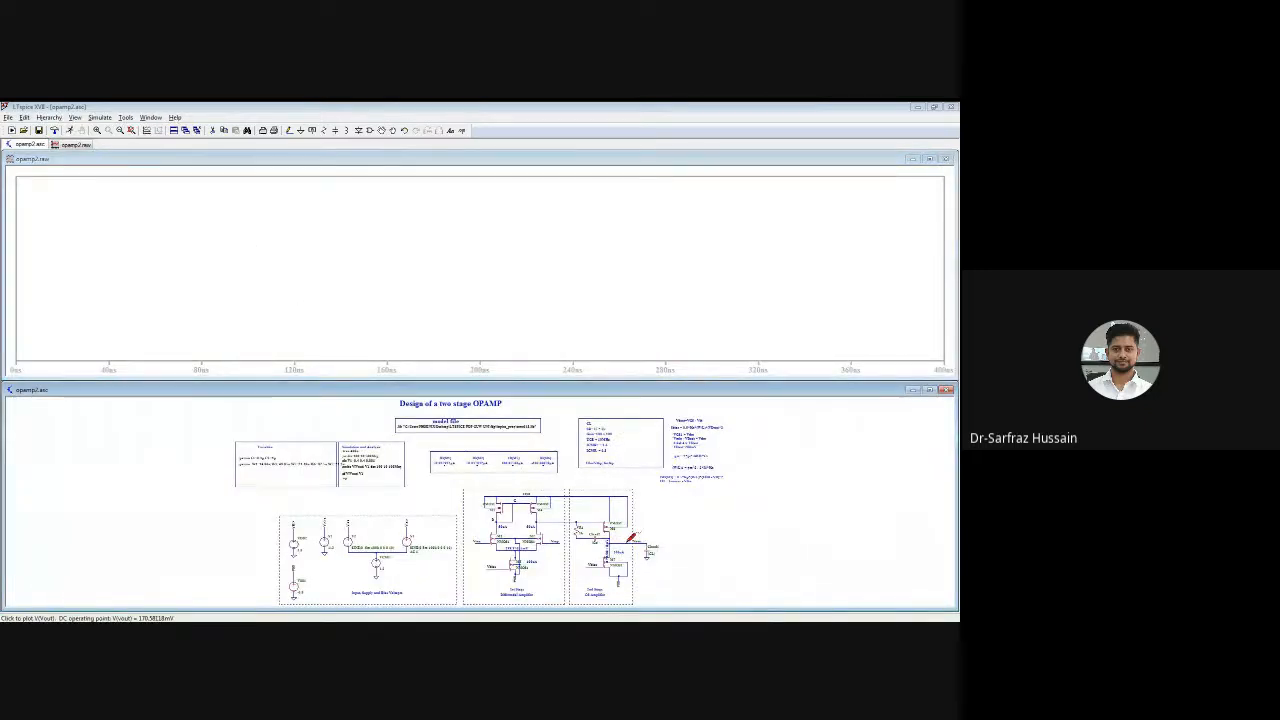
pyautogui.click(612, 545)
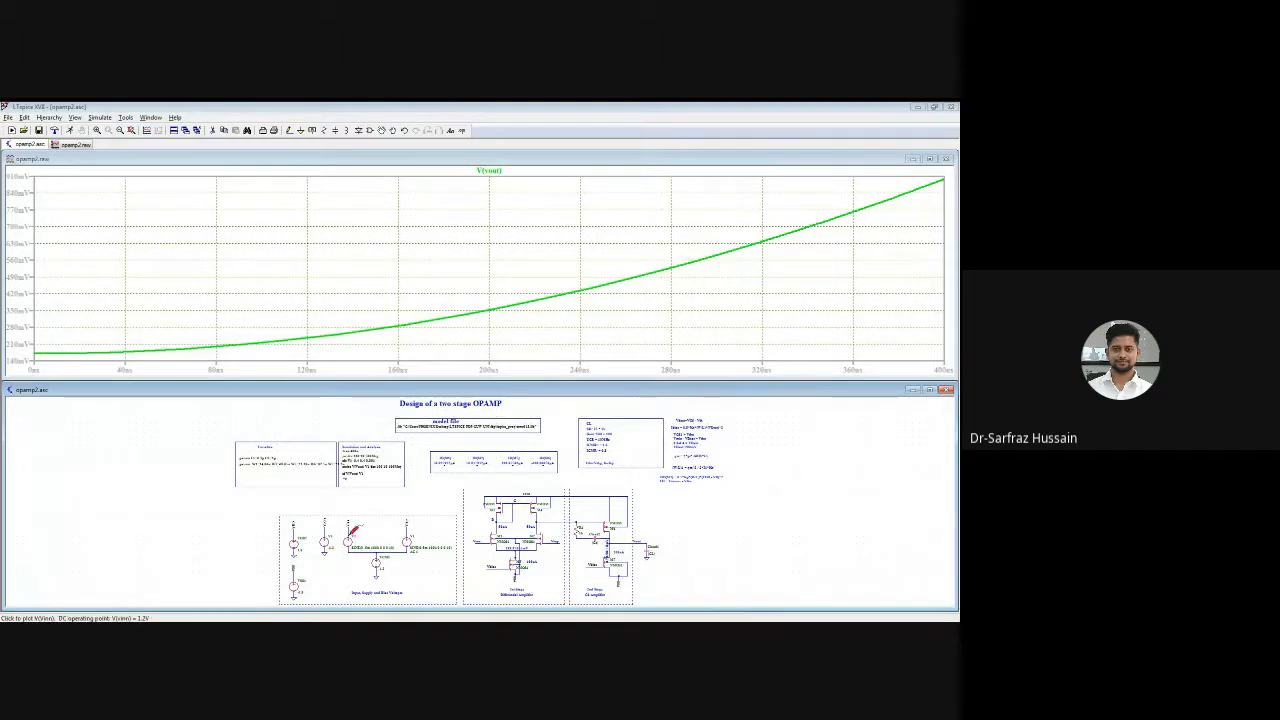
pyautogui.click(348, 530)
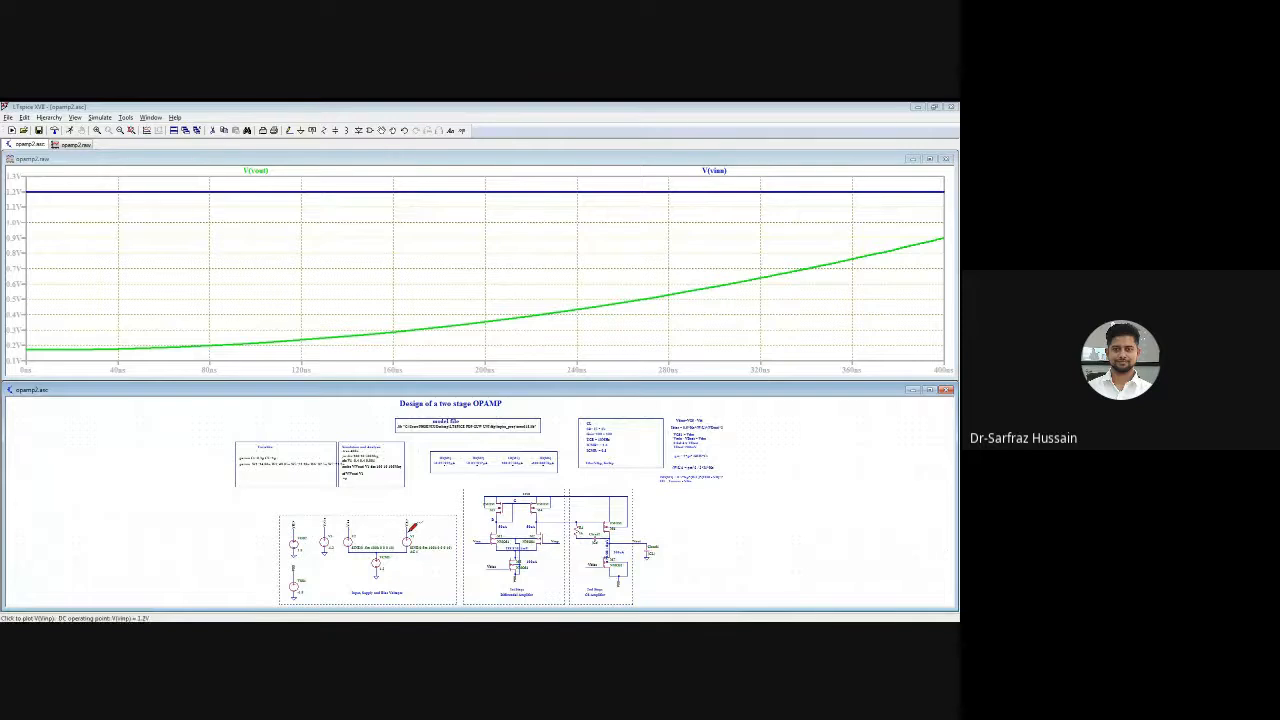
# Add the Vinp voltage trace to the transient plot
pyautogui.click(408, 530)
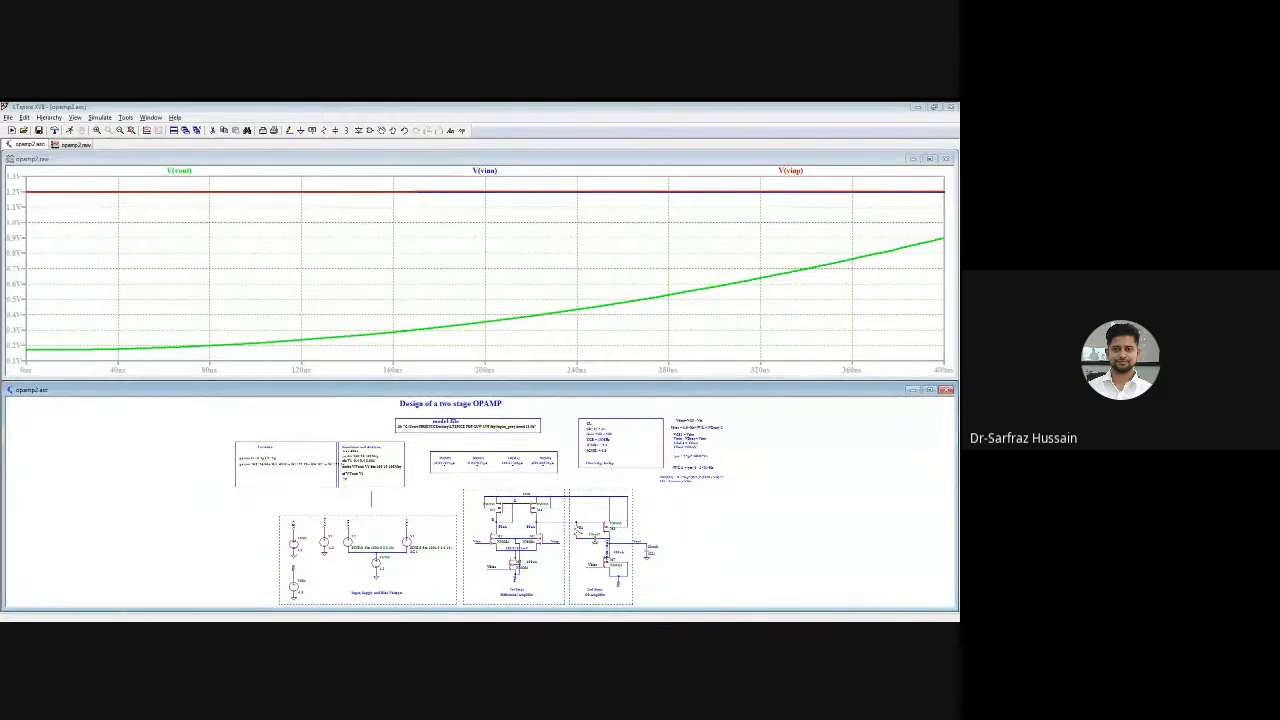
# Set the sine frequency of input sources V1 and V2 to 100Meg and rerun the transient analysis
pyautogui.doubleClick(405, 390)
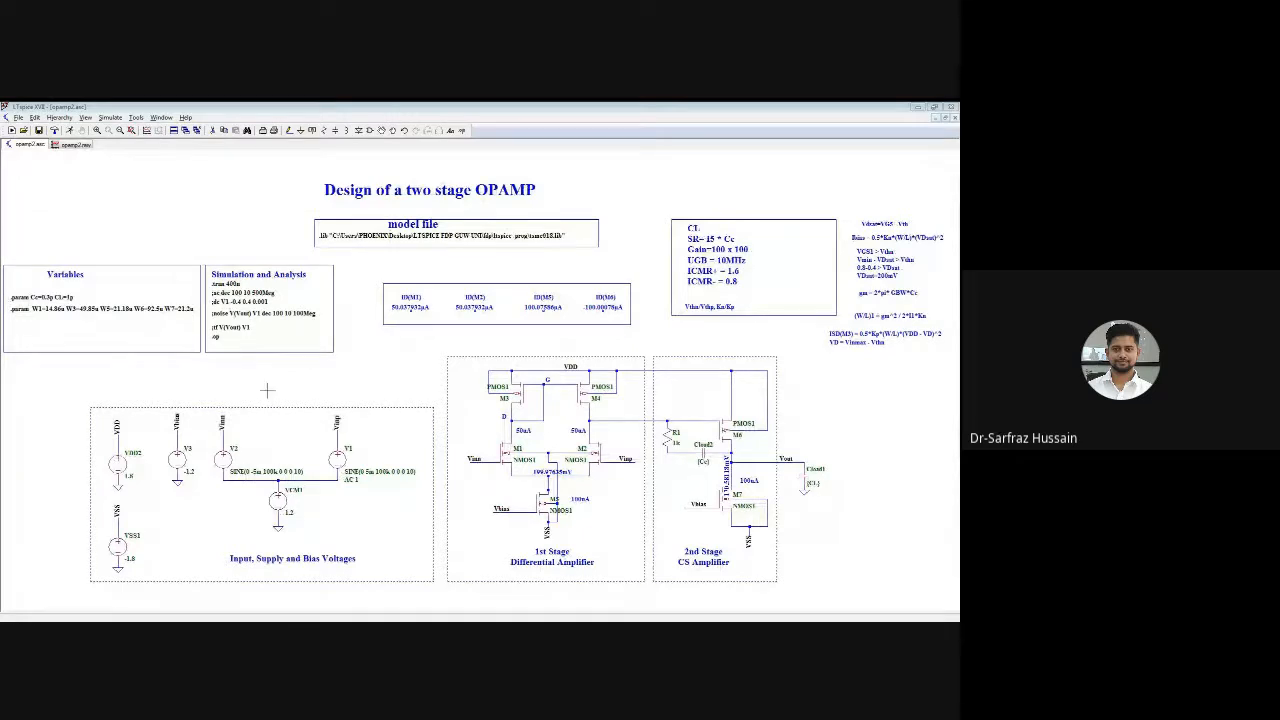
pyautogui.rightClick(241, 291)
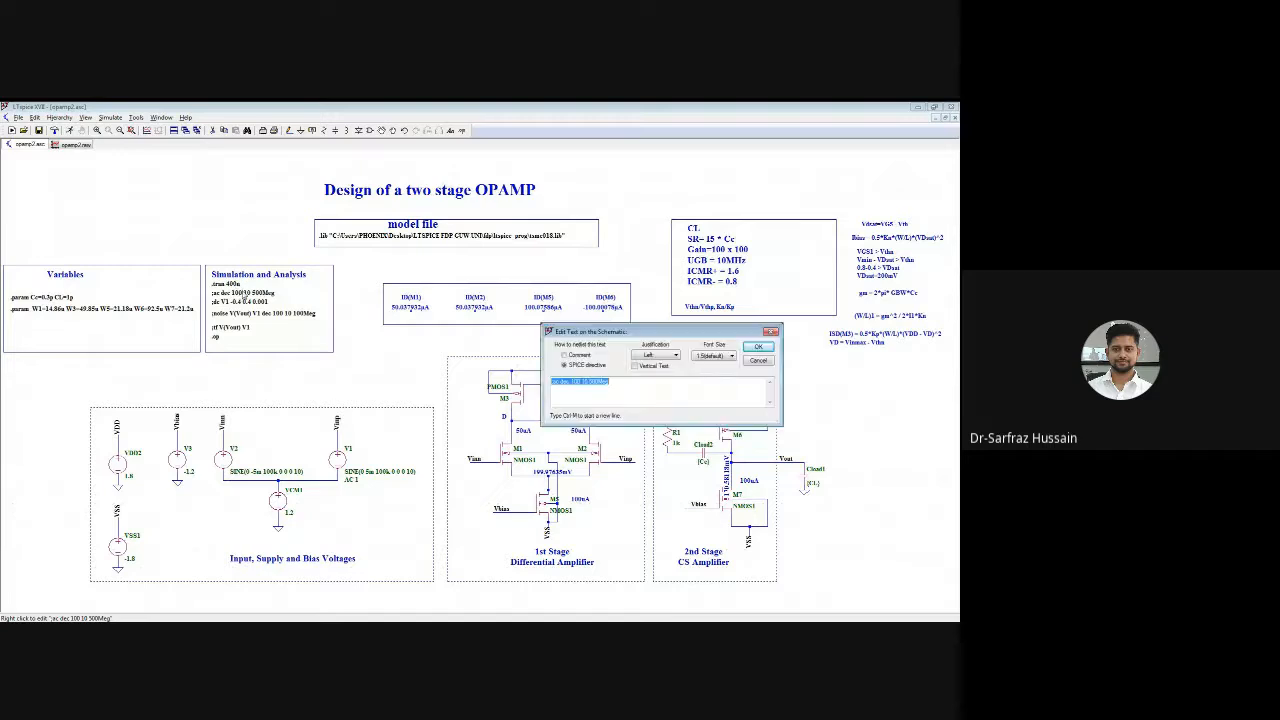
pyautogui.click(757, 361)
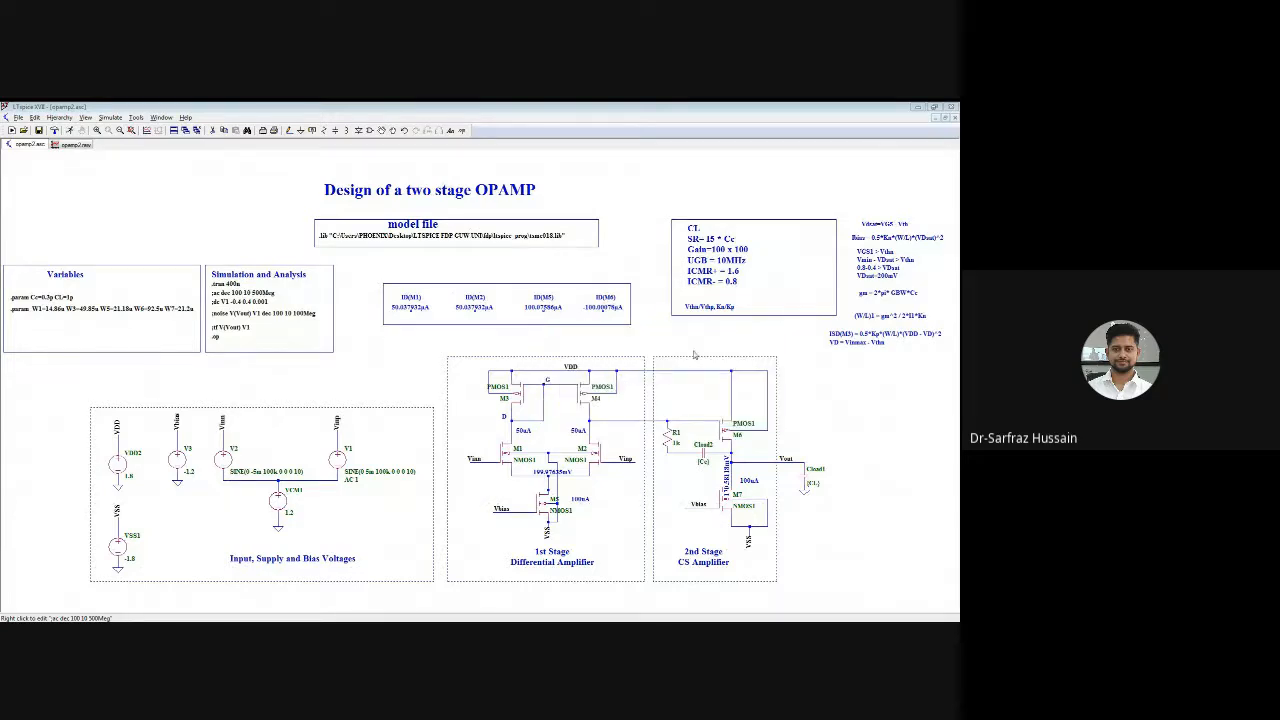
pyautogui.rightClick(344, 461)
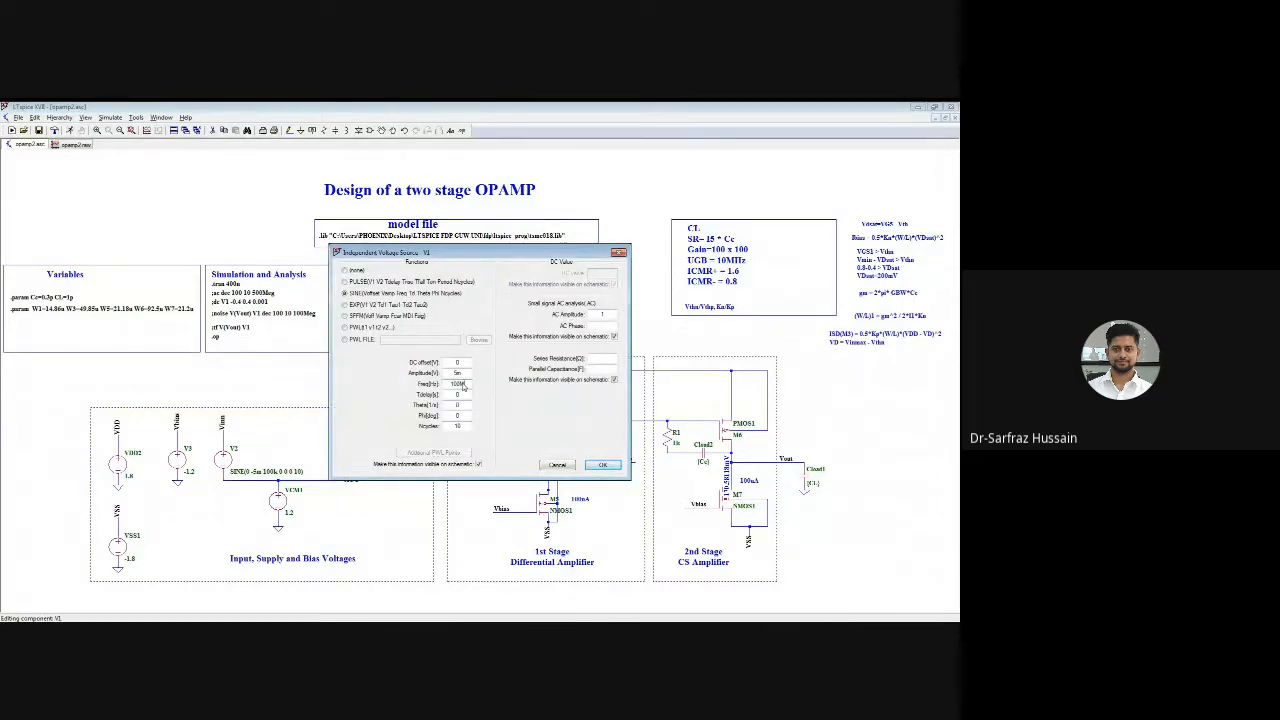
pyautogui.click(605, 464)
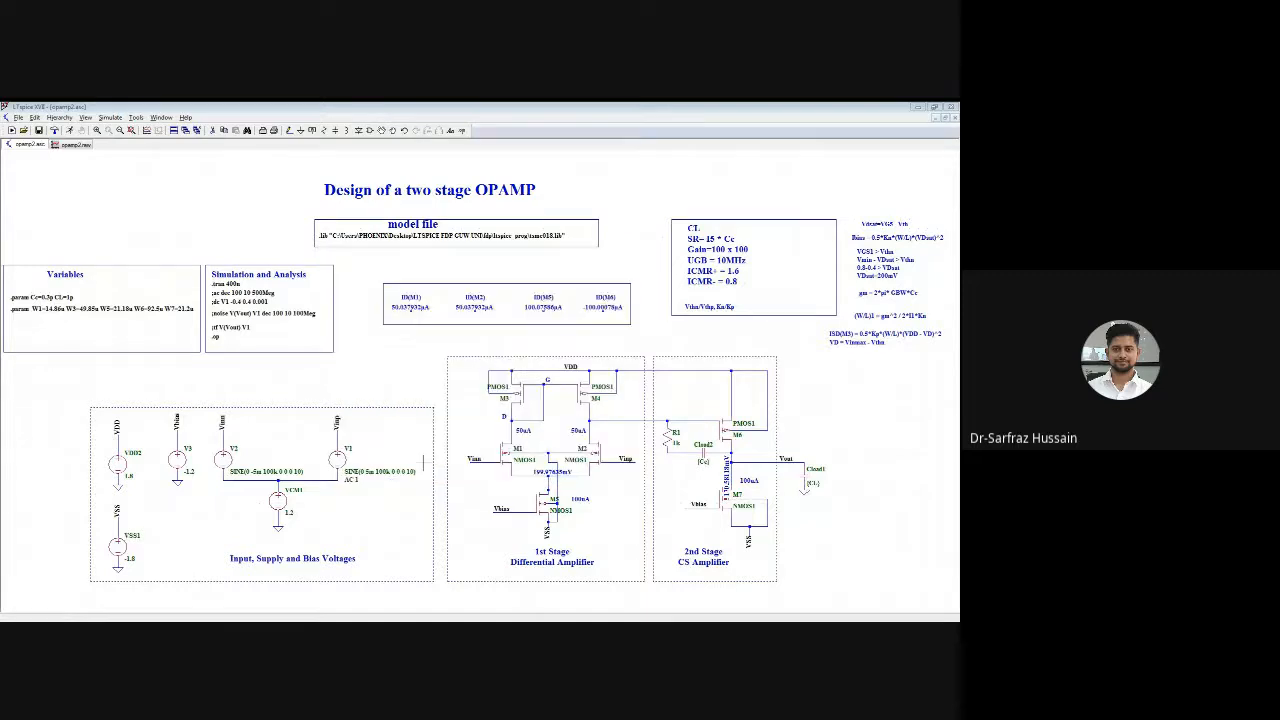
pyautogui.rightClick(226, 460)
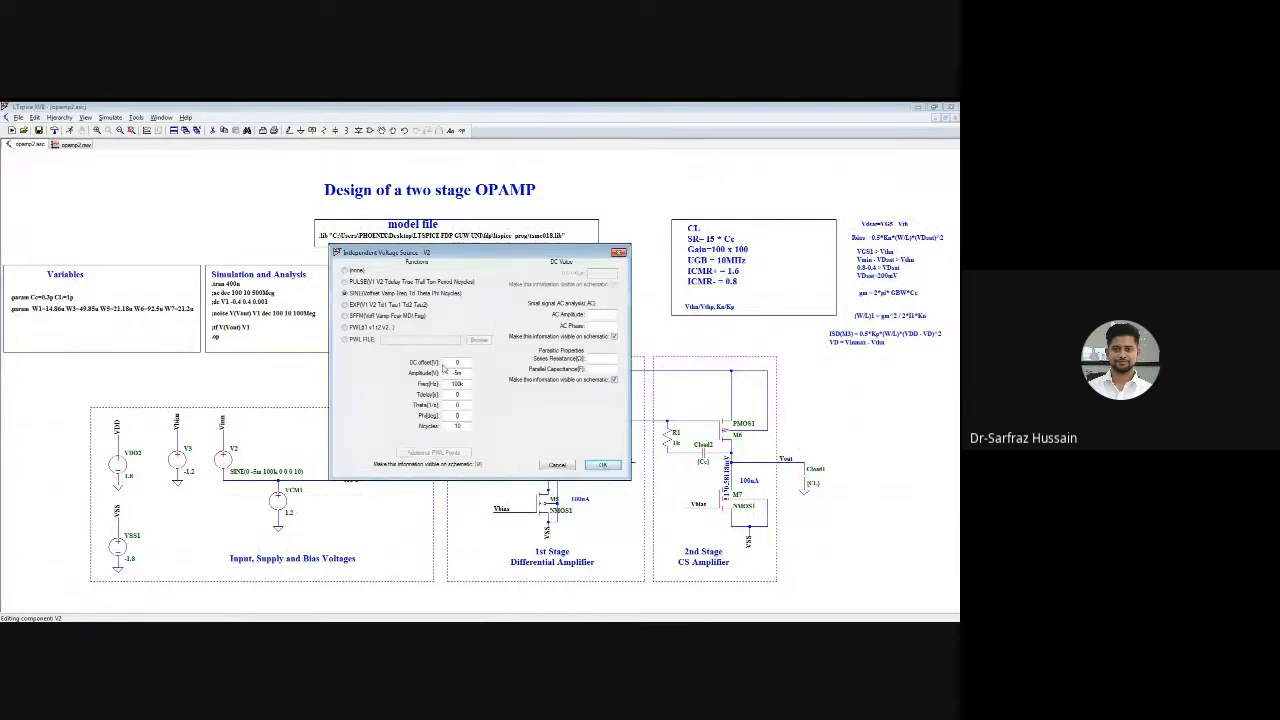
pyautogui.click(464, 384)
pyautogui.press('BackSpace')
pyautogui.write('Meg')
pyautogui.click(601, 466)
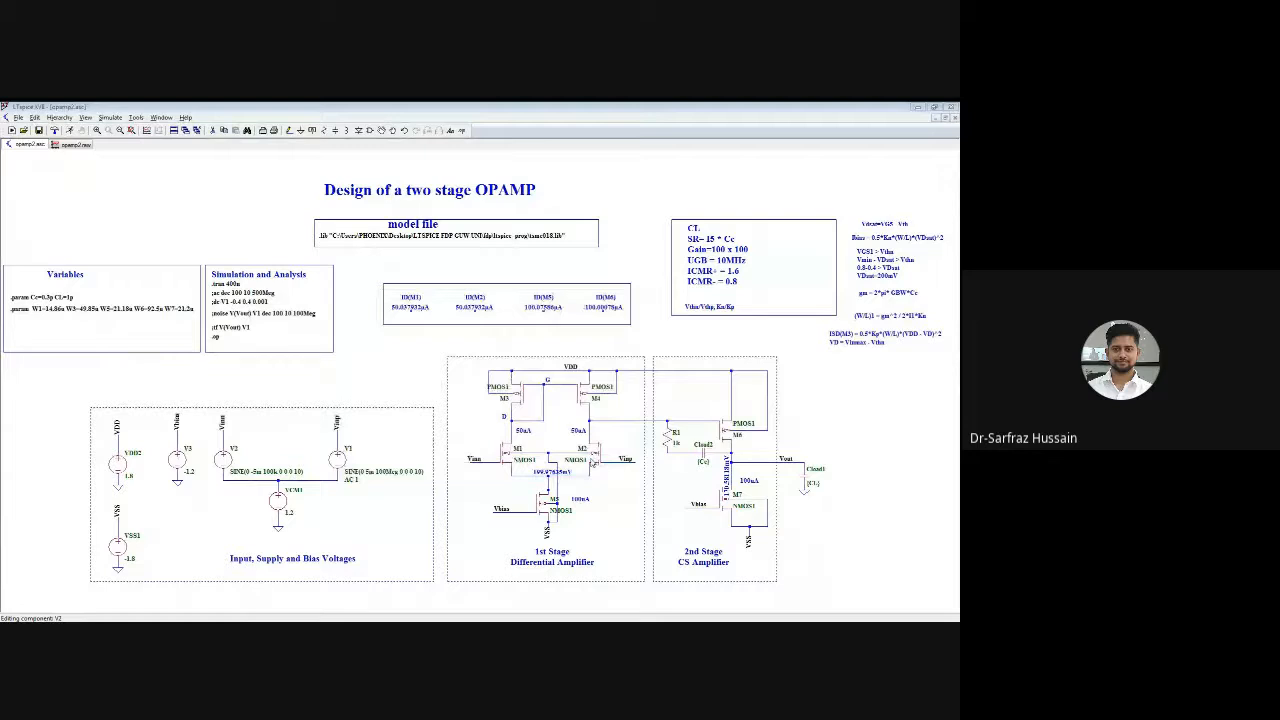
pyautogui.click(67, 131)
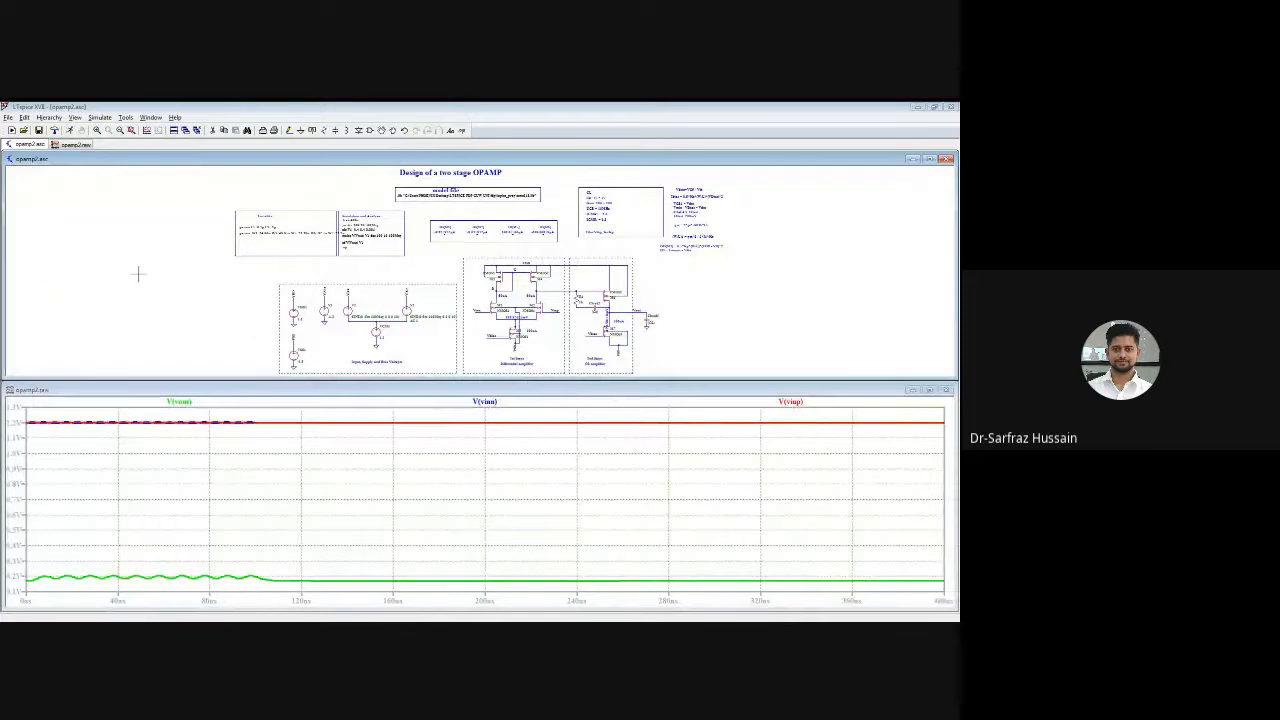
# Set the sine frequency of sources V1 and V2 to 10Meg and rerun the transient analysis
pyautogui.doubleClick(348, 160)
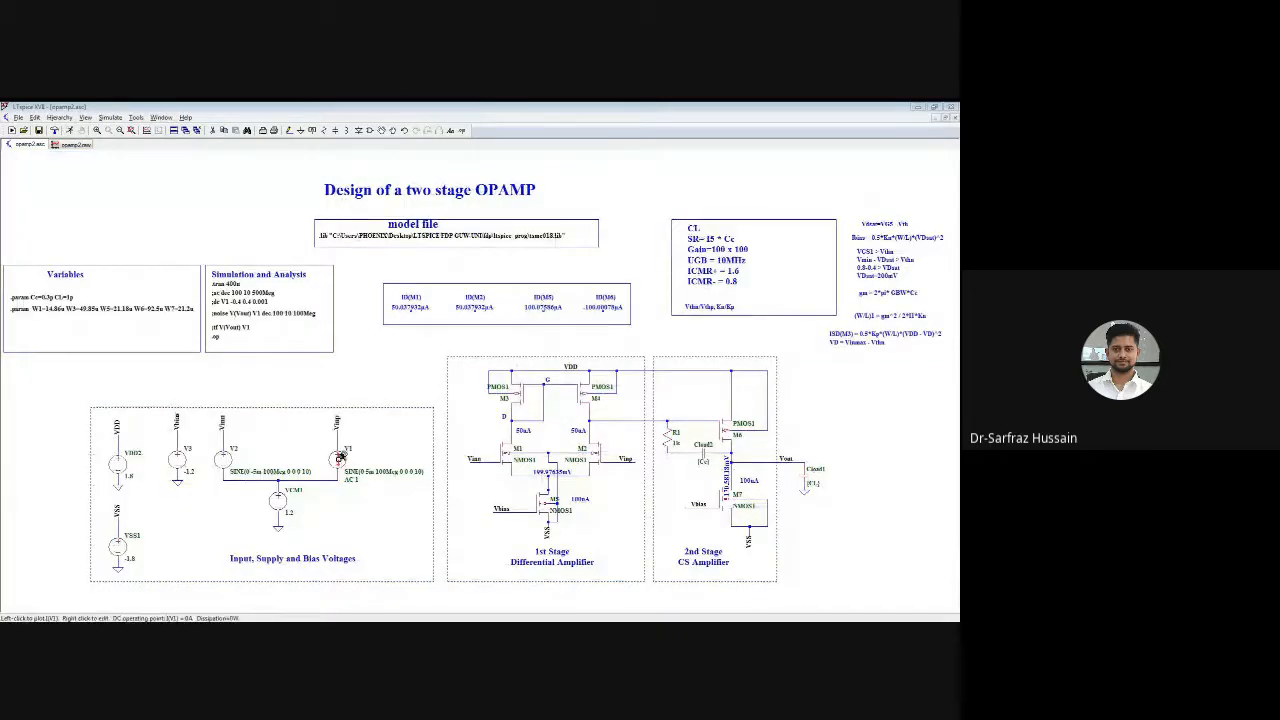
pyautogui.rightClick(339, 457)
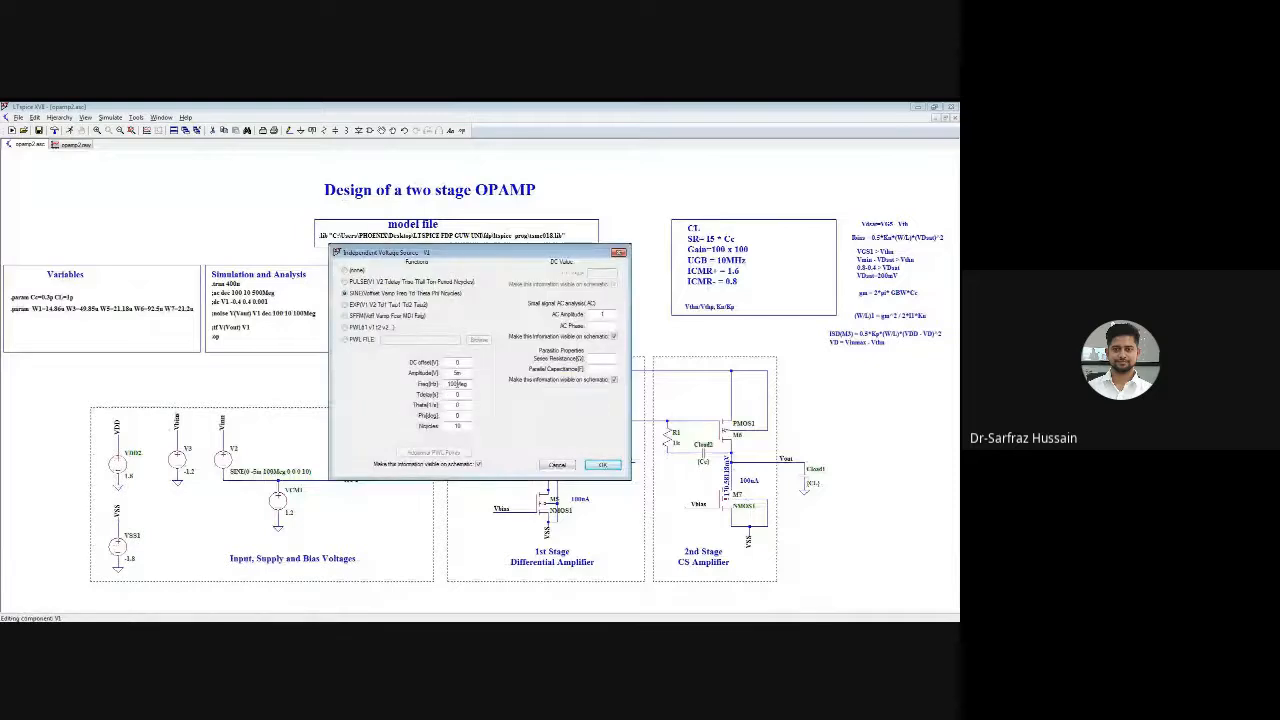
pyautogui.click(603, 465)
pyautogui.rightClick(227, 457)
pyautogui.click(603, 465)
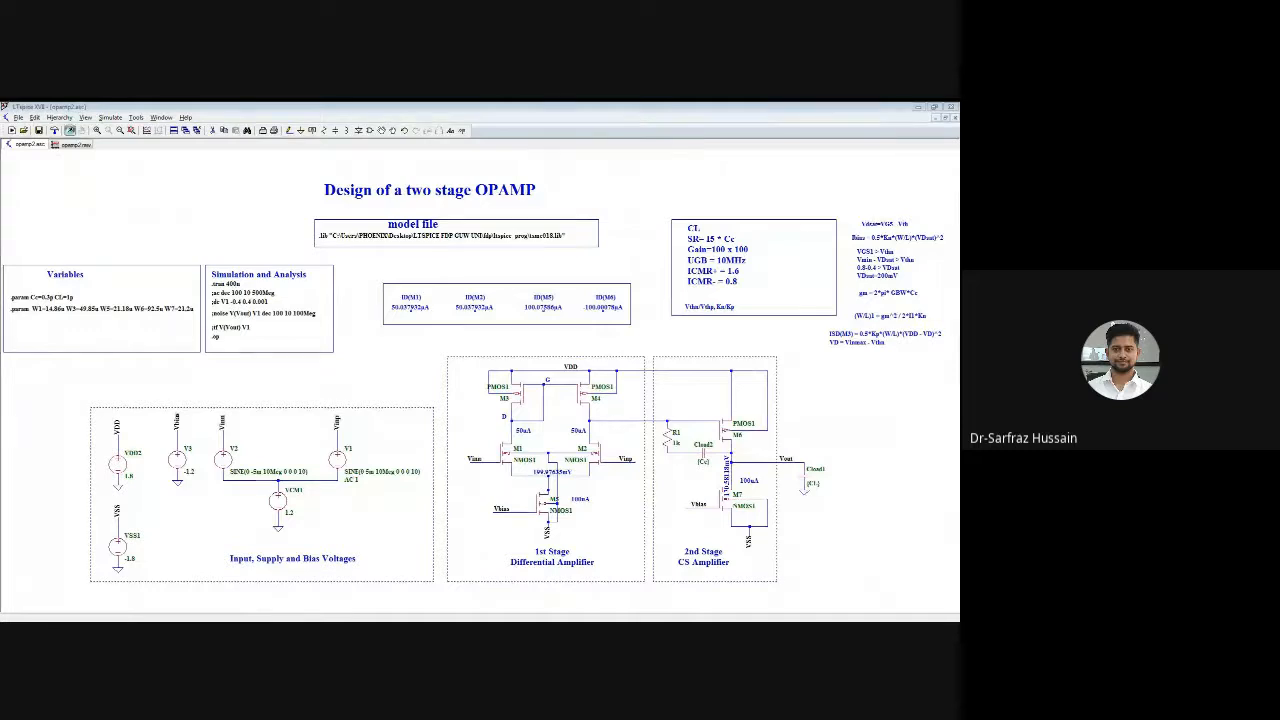
pyautogui.click(69, 131)
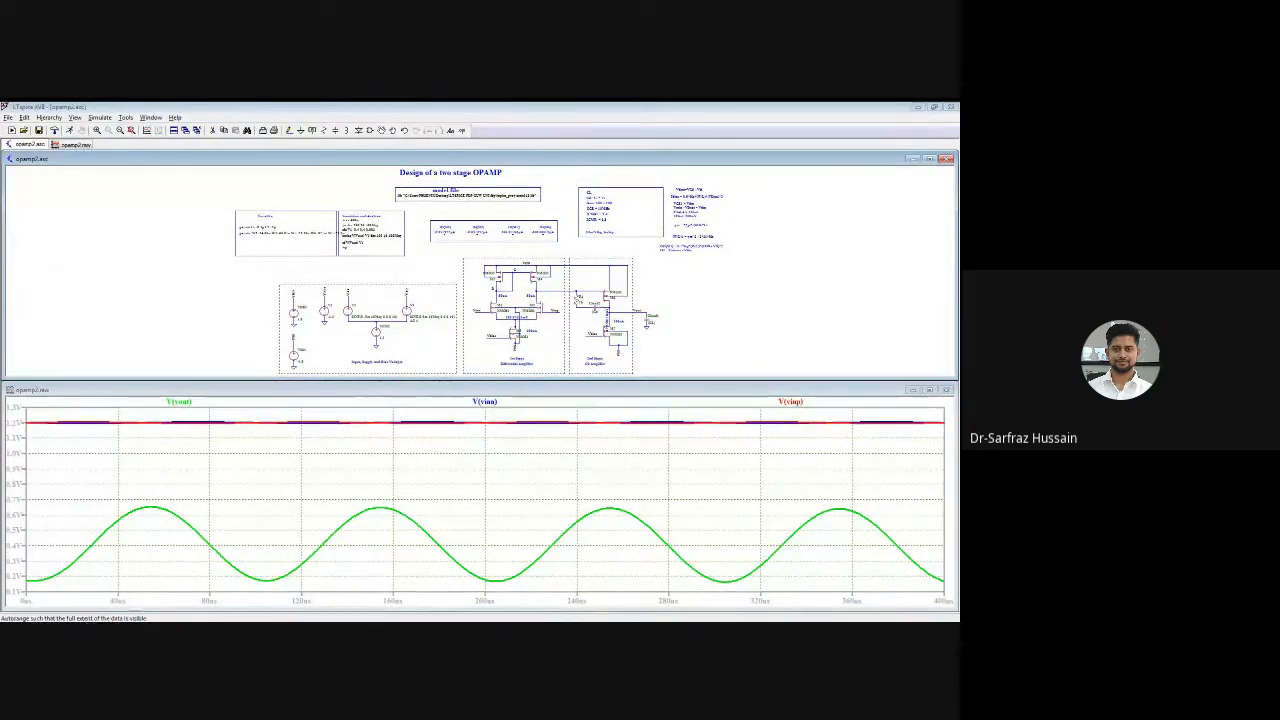
# Add a second plot pane and move the Vout trace into it, separate from Vinn and Vinp
pyautogui.click(146, 130)
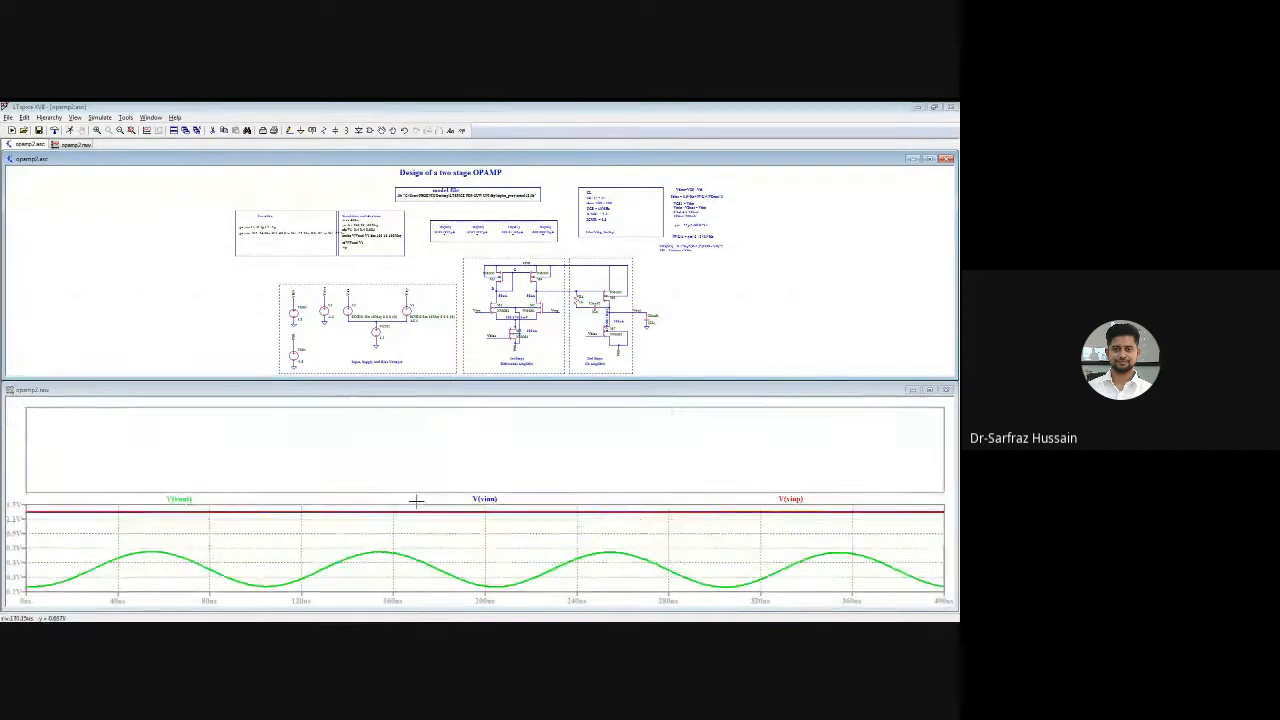
pyautogui.rightClick(179, 498)
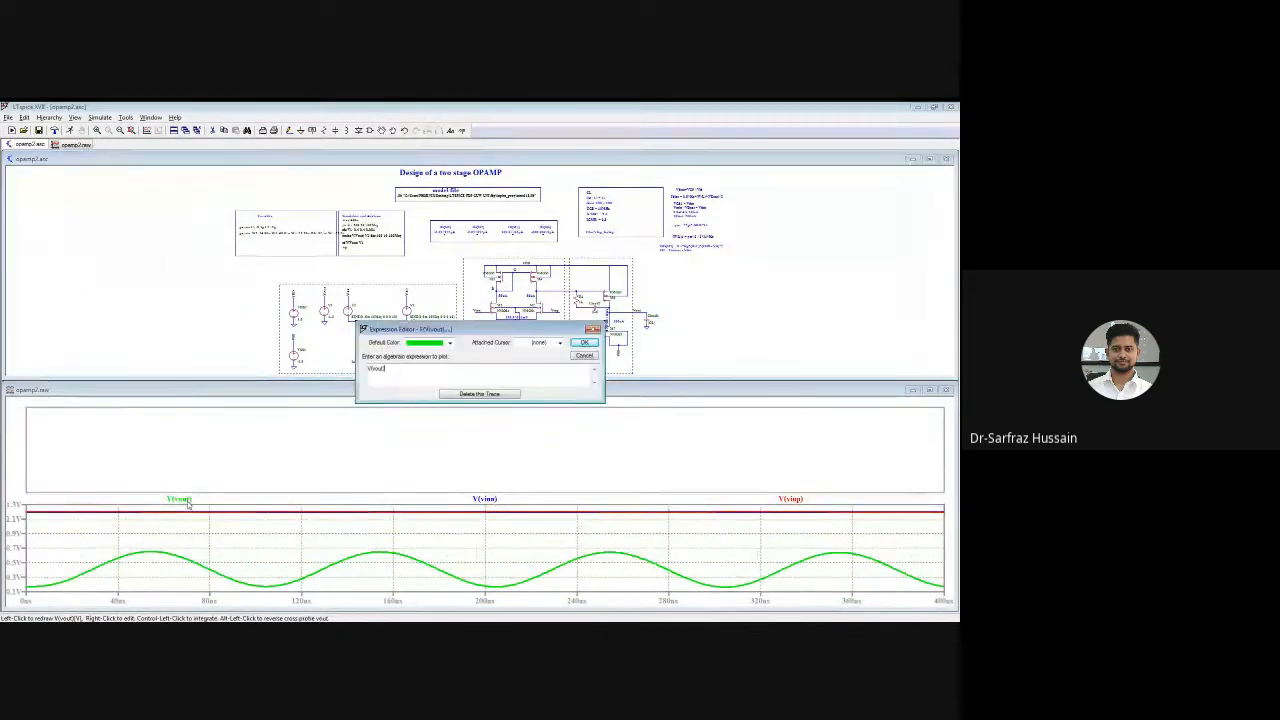
pyautogui.click(451, 397)
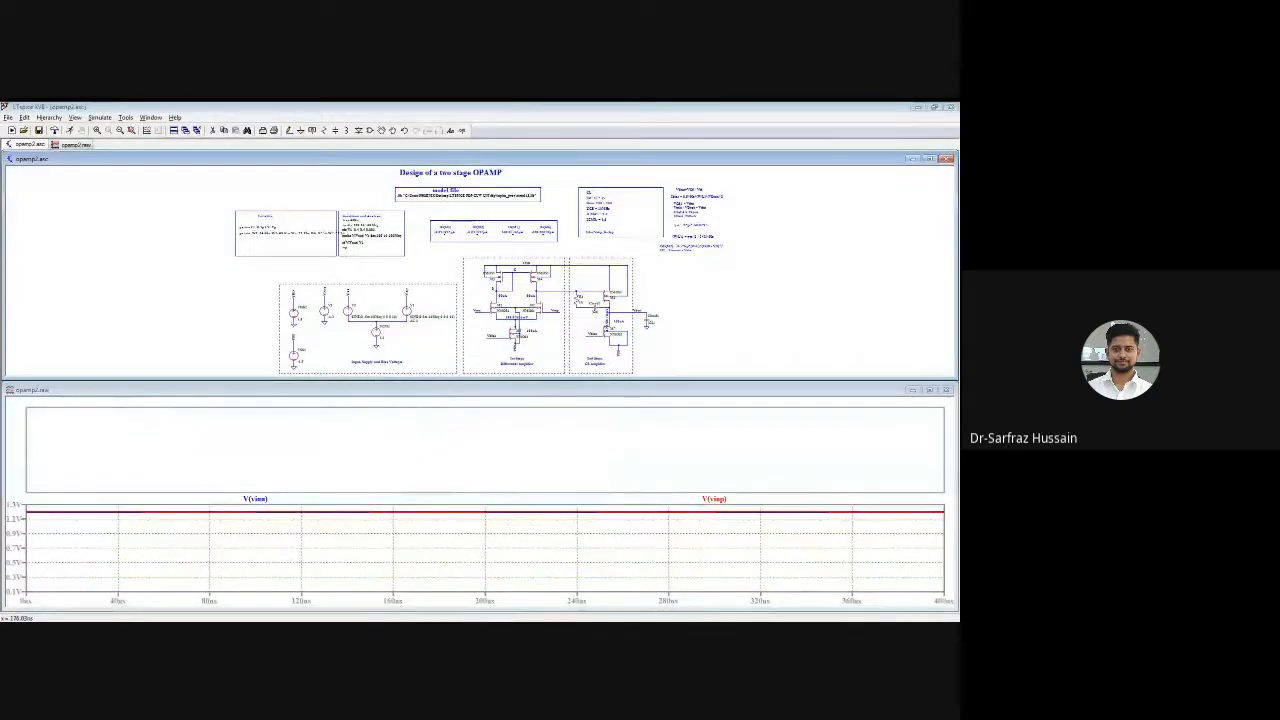
pyautogui.hotkey('ctrl', 'a')
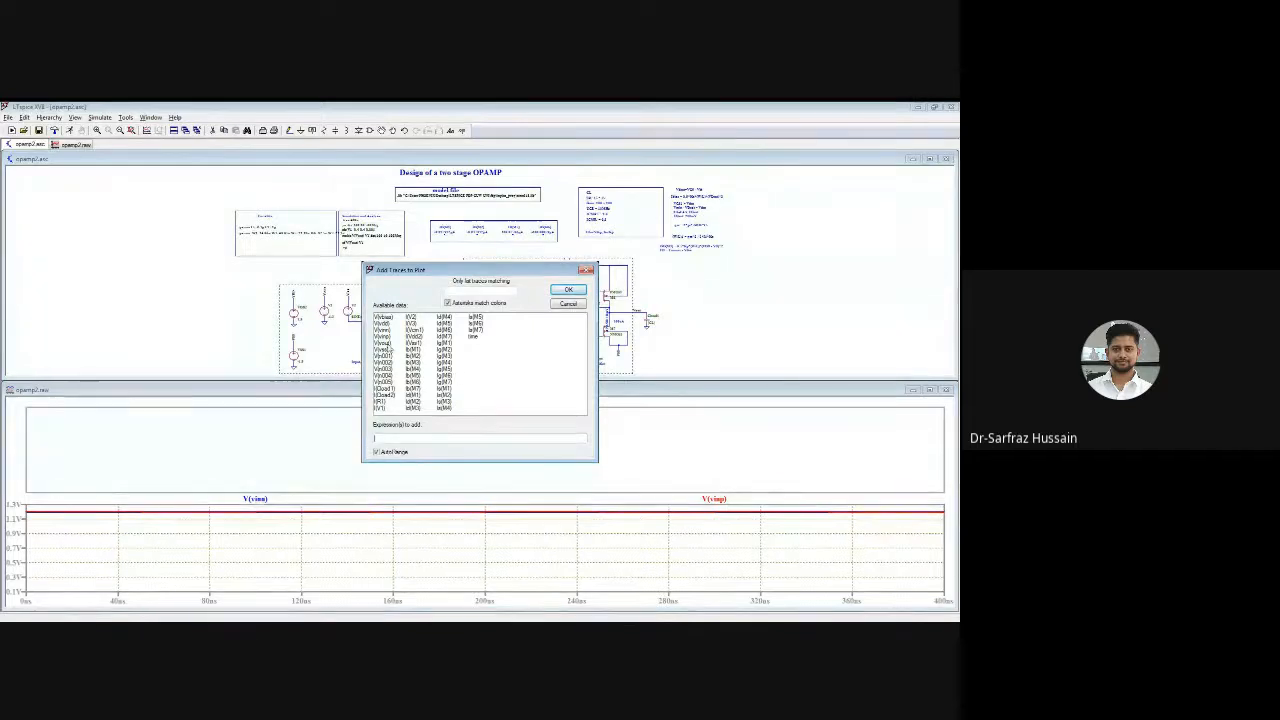
pyautogui.click(384, 343)
pyautogui.click(568, 289)
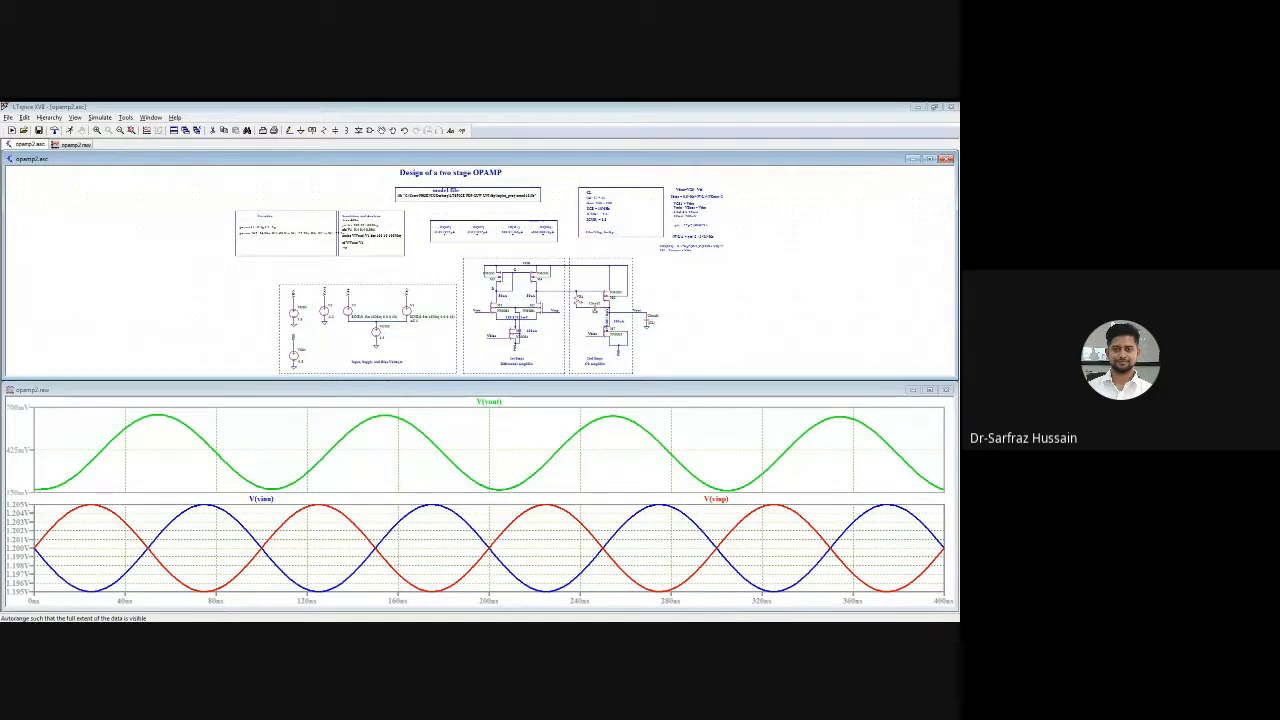
# Plot the power of the VDD2 supply source in a new plot pane above V(vout)
pyautogui.click(359, 476)
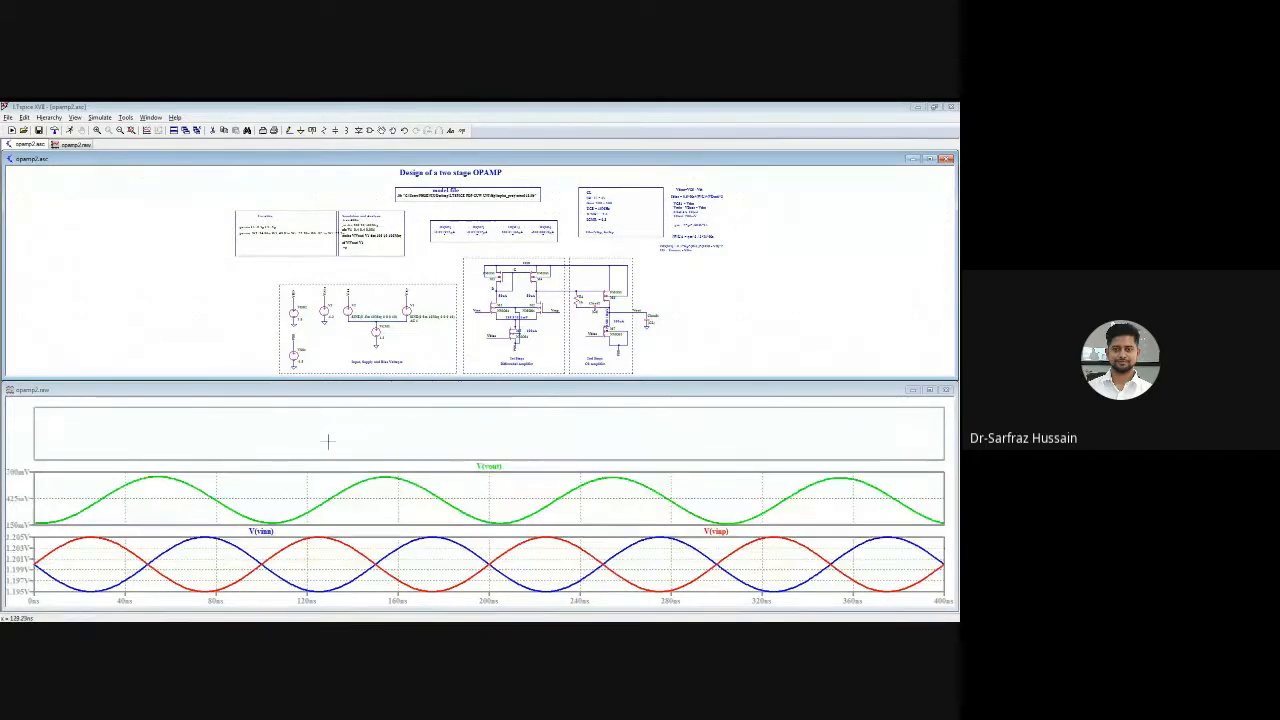
pyautogui.doubleClick(290, 160)
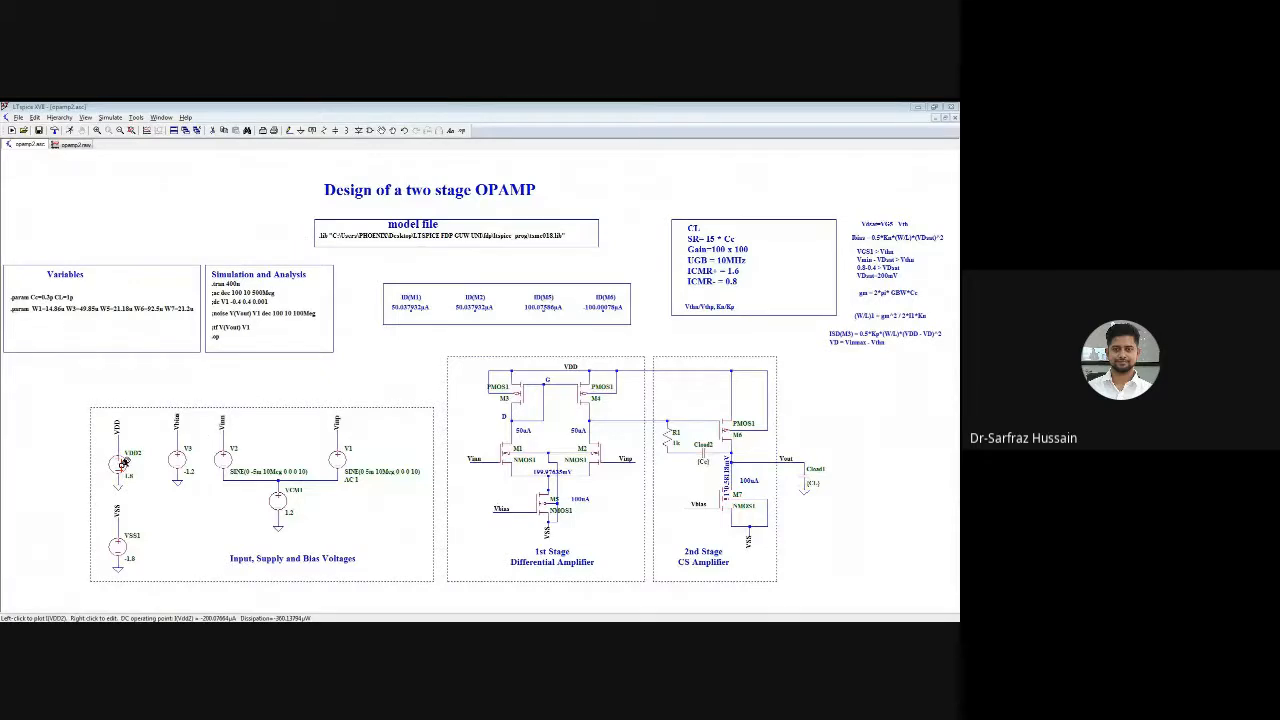
pyautogui.press('alt')
pyautogui.click(68, 145)
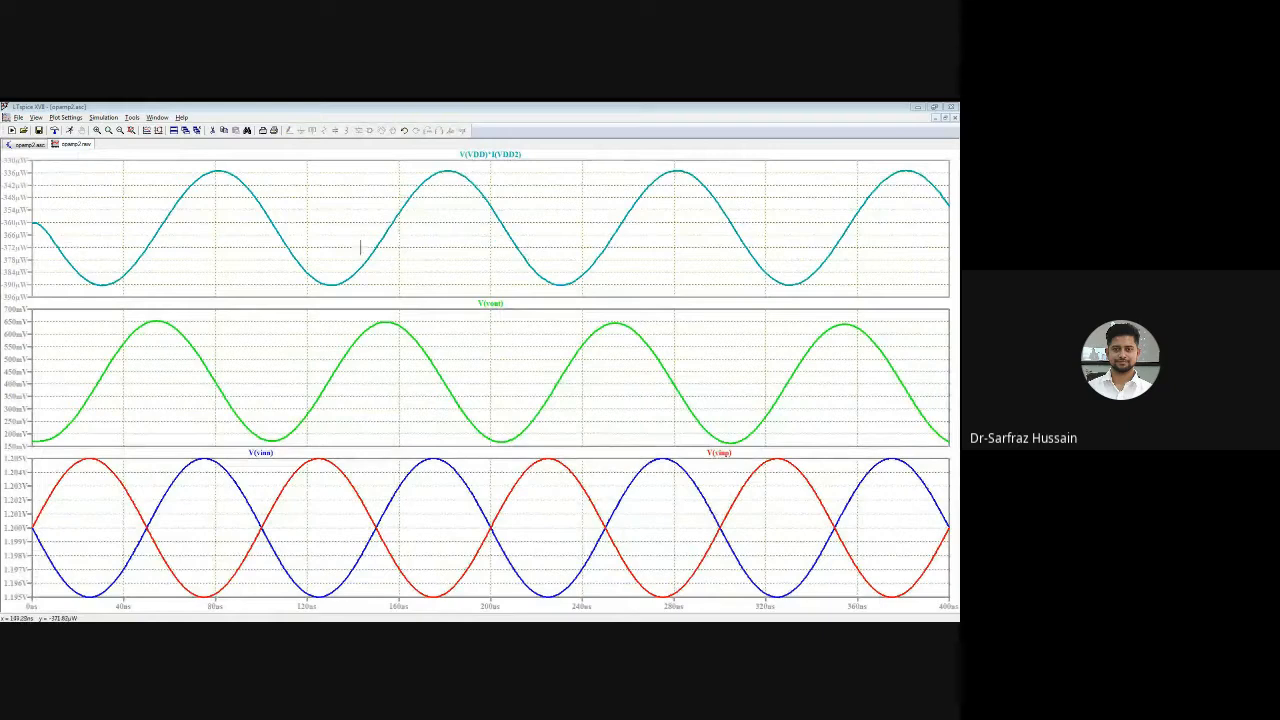
# Read the average and integral of the V(VDD)*I(VDD2) power trace, and close the readout
pyautogui.keyDown('ctrl'); pyautogui.click(493, 156); pyautogui.keyUp('ctrl')
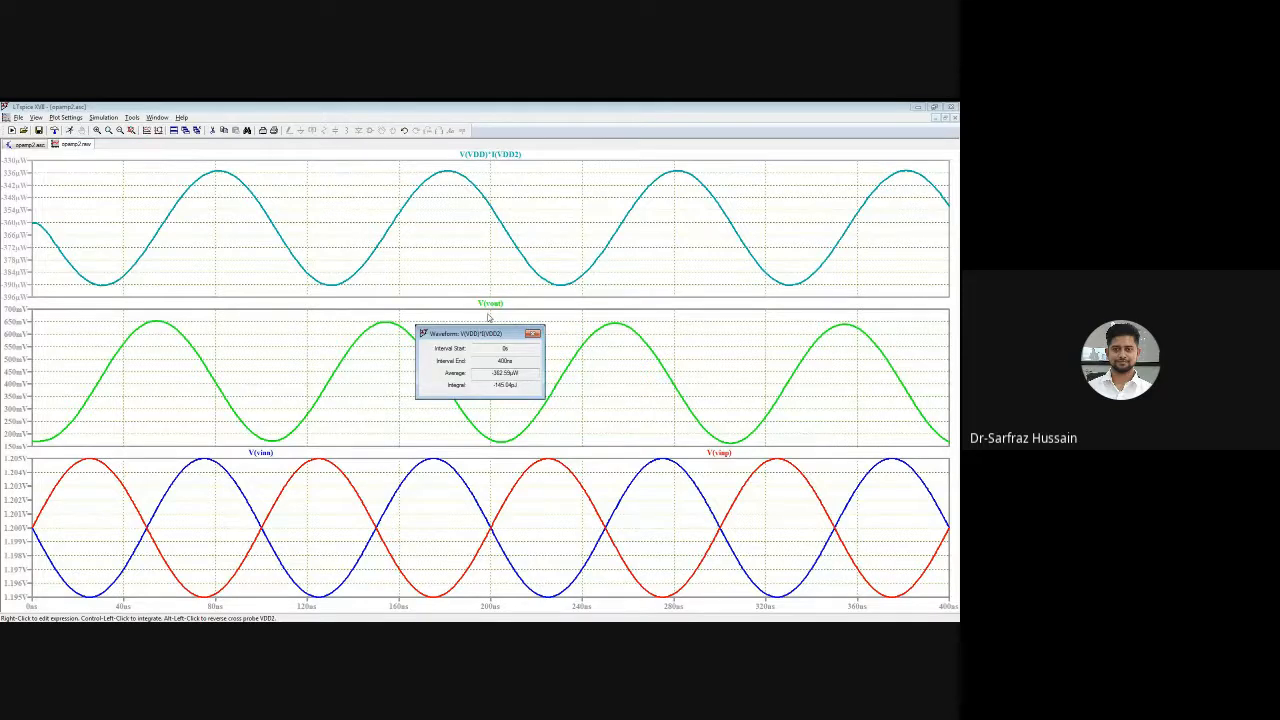
pyautogui.moveTo(487, 334); pyautogui.dragTo(461, 256)
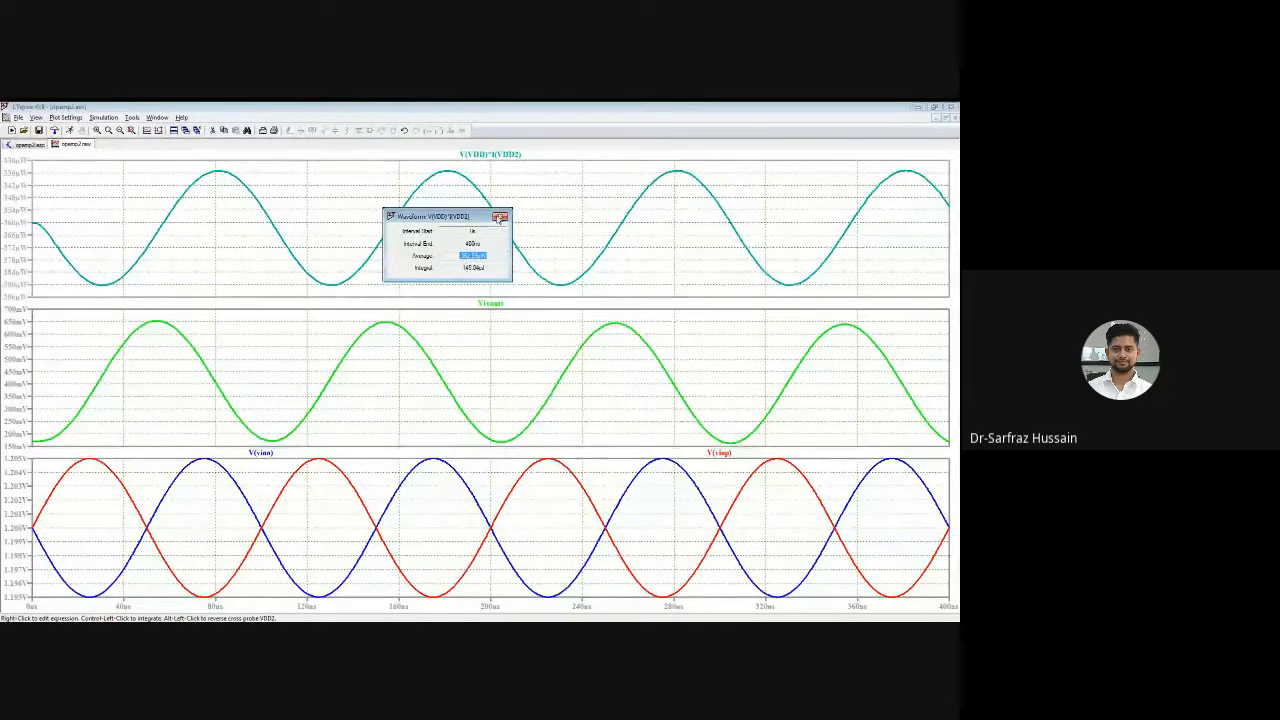
pyautogui.click(500, 216)
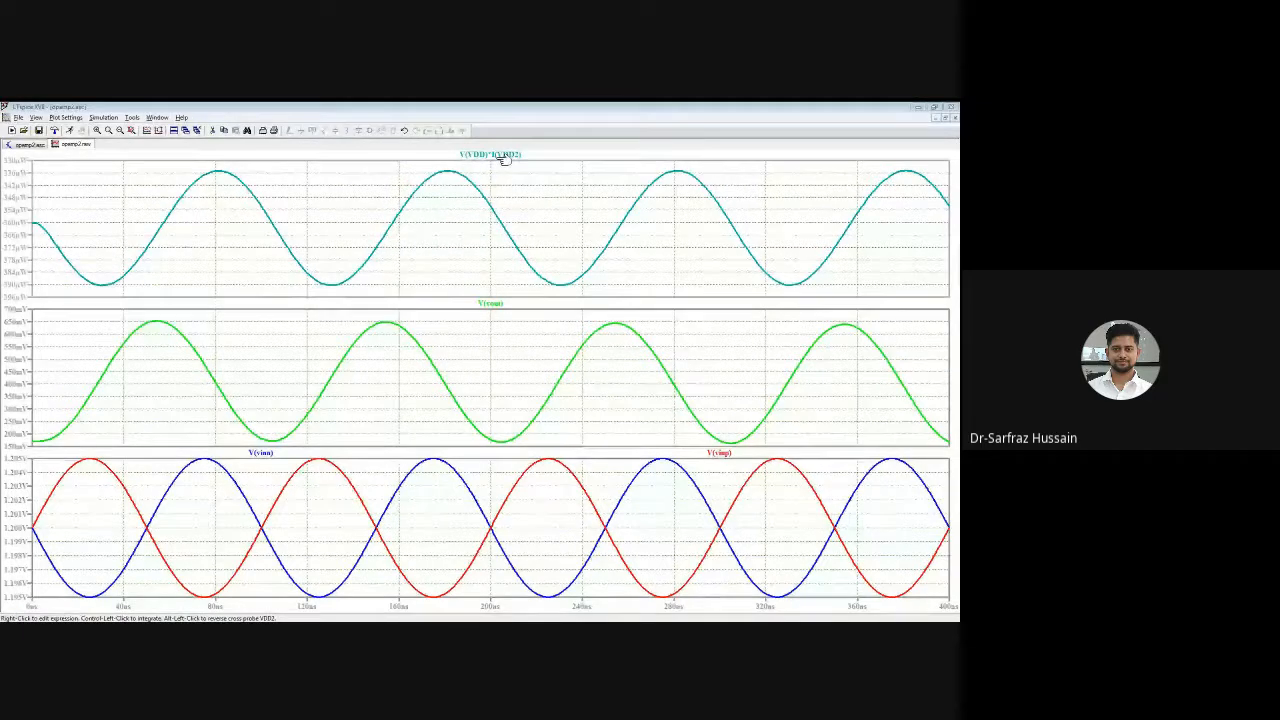
# Change the power trace's expression to V(VDD)*-I(VDD2)
pyautogui.rightClick(503, 158)
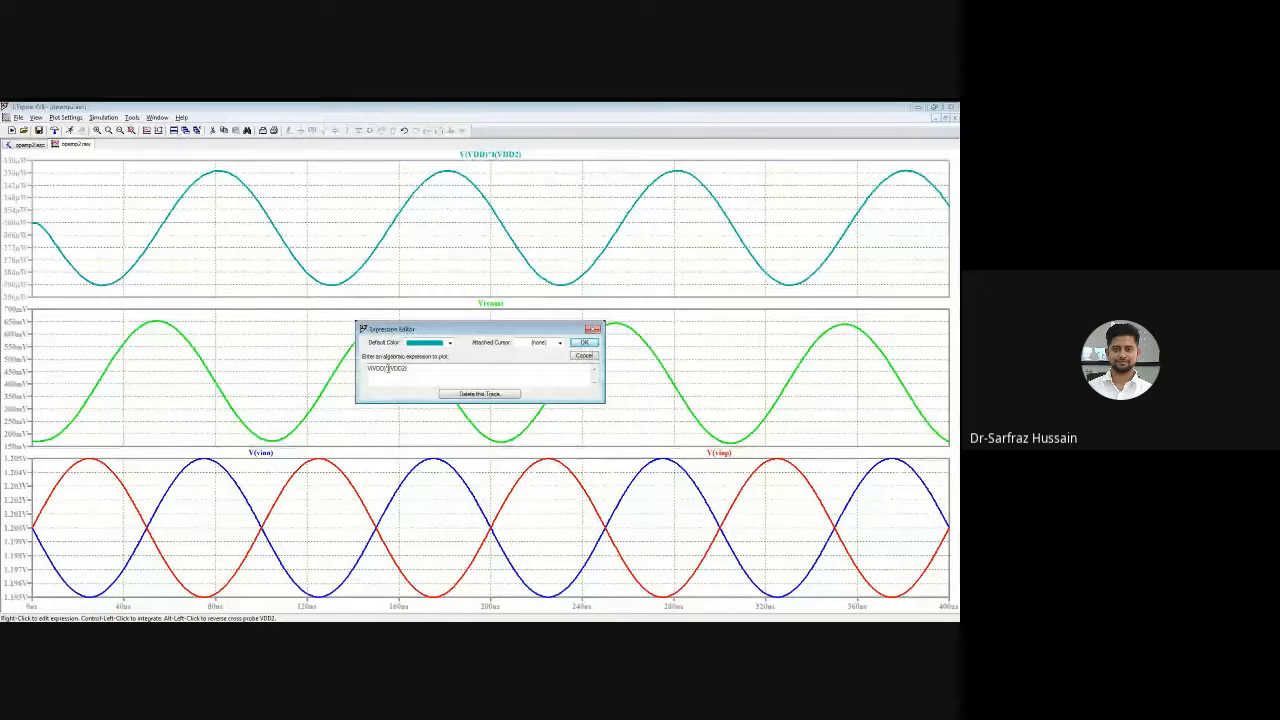
pyautogui.write('-')
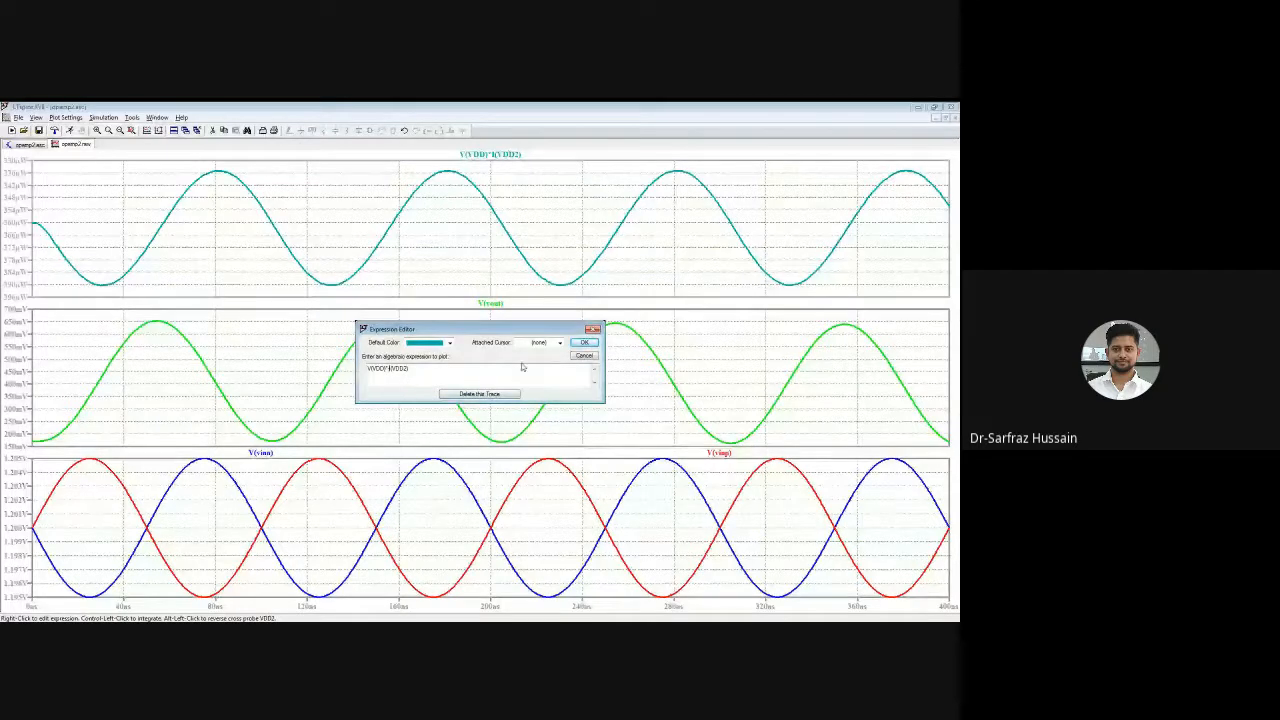
pyautogui.click(585, 342)
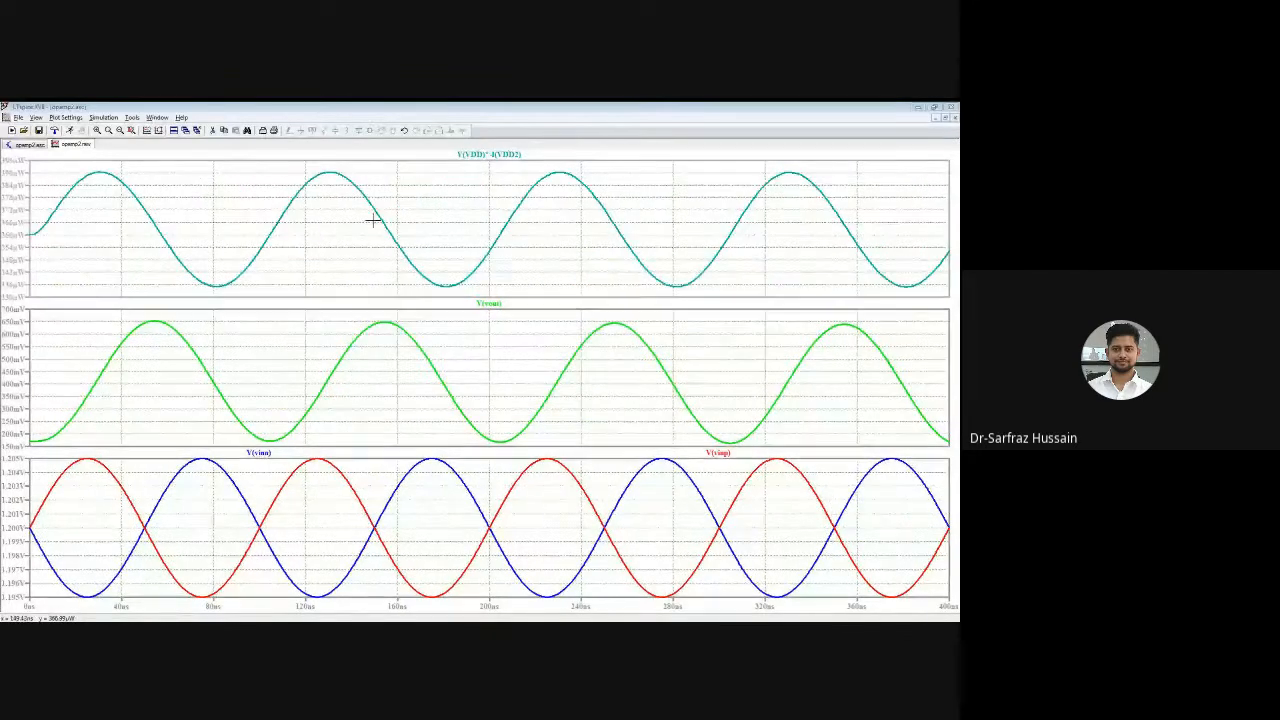
# Read the average and integral of the sign-corrected V(VDD)*-I(VDD2) trace over the transient interval
pyautogui.keyDown('ctrl'); pyautogui.click(498, 155); pyautogui.keyUp('ctrl')
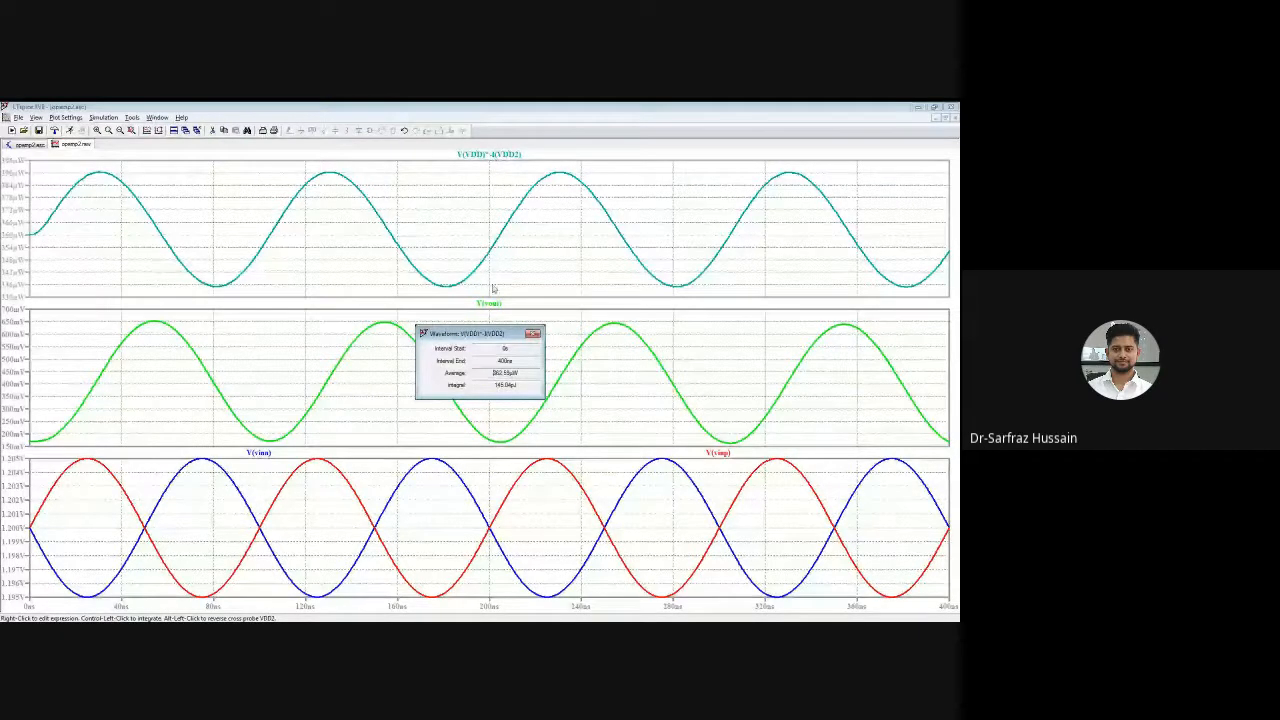
pyautogui.moveTo(480, 334); pyautogui.dragTo(467, 330)
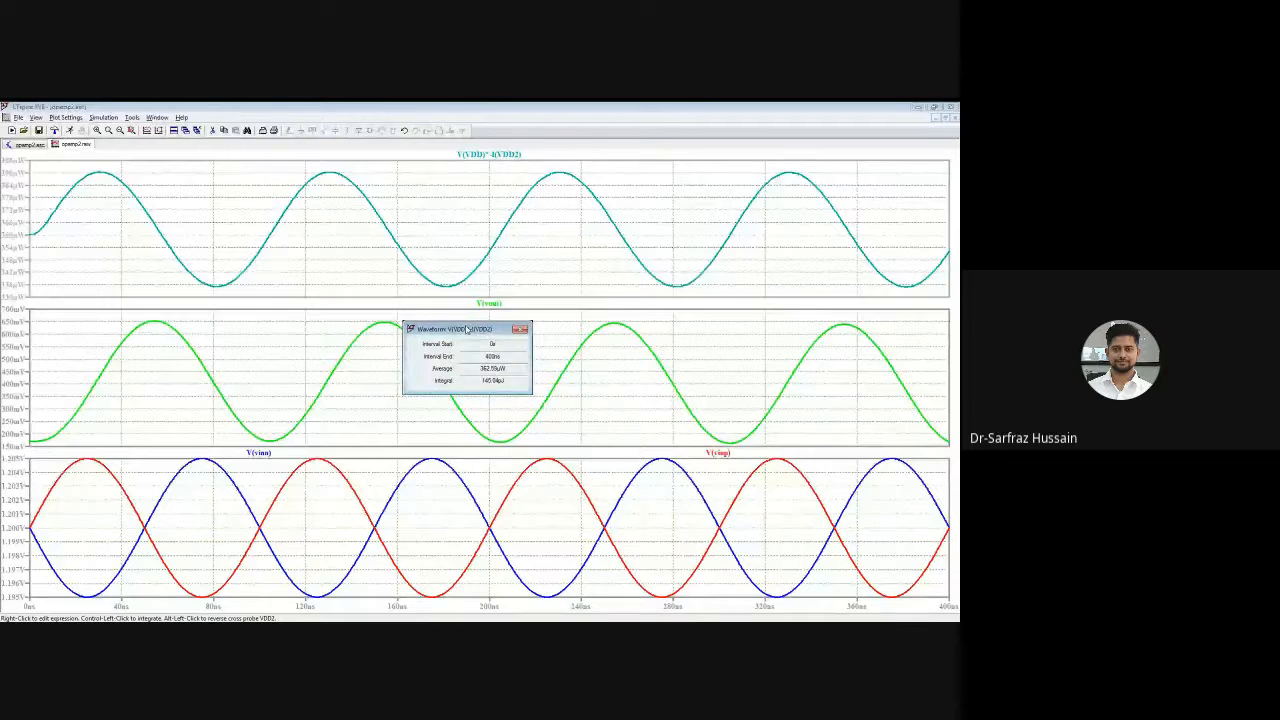
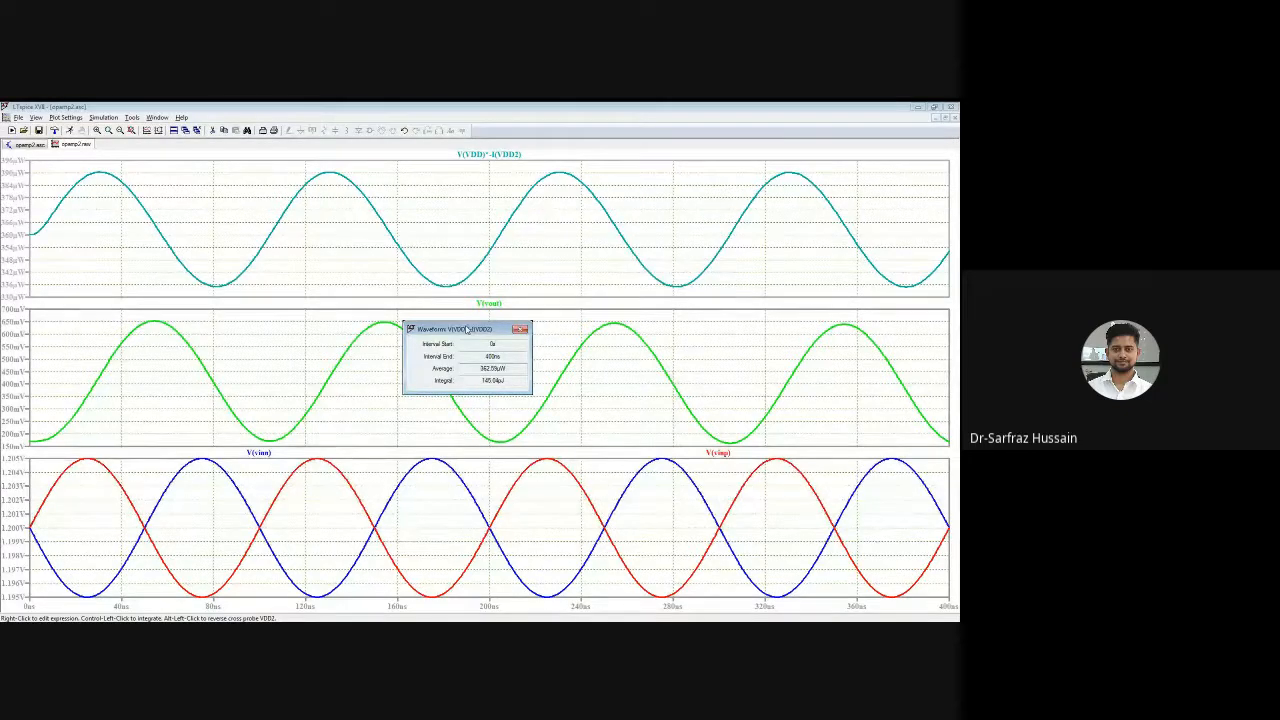
pyautogui.click(520, 329)
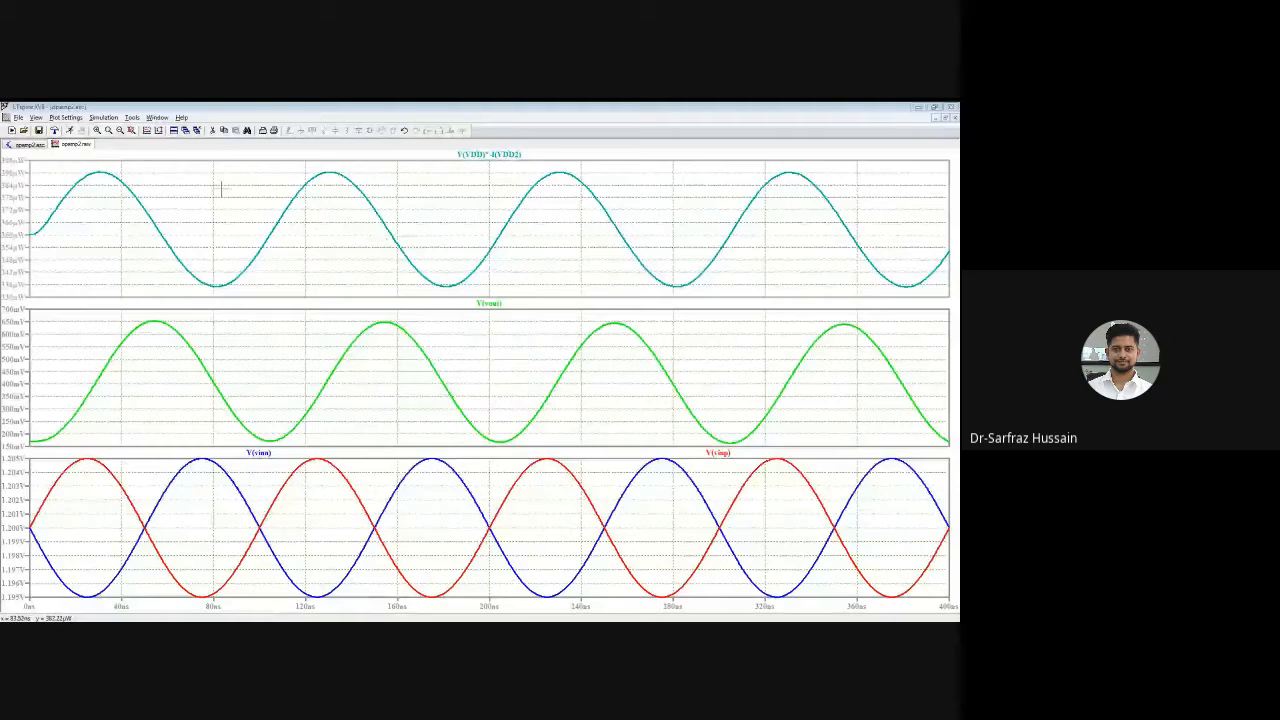
# Activate the commented-out DC sweep directive on the schematic as .dc V1 -0.4 0.4 0.001
pyautogui.click(30, 146)
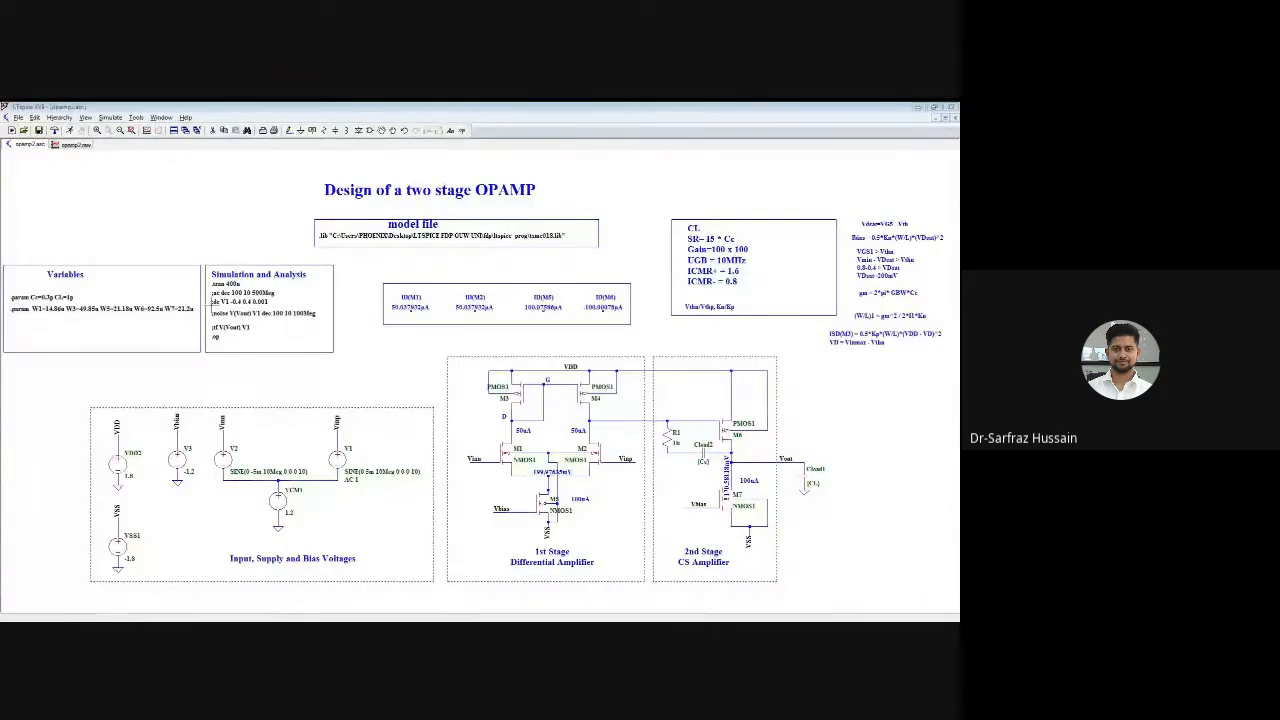
pyautogui.rightClick(213, 301)
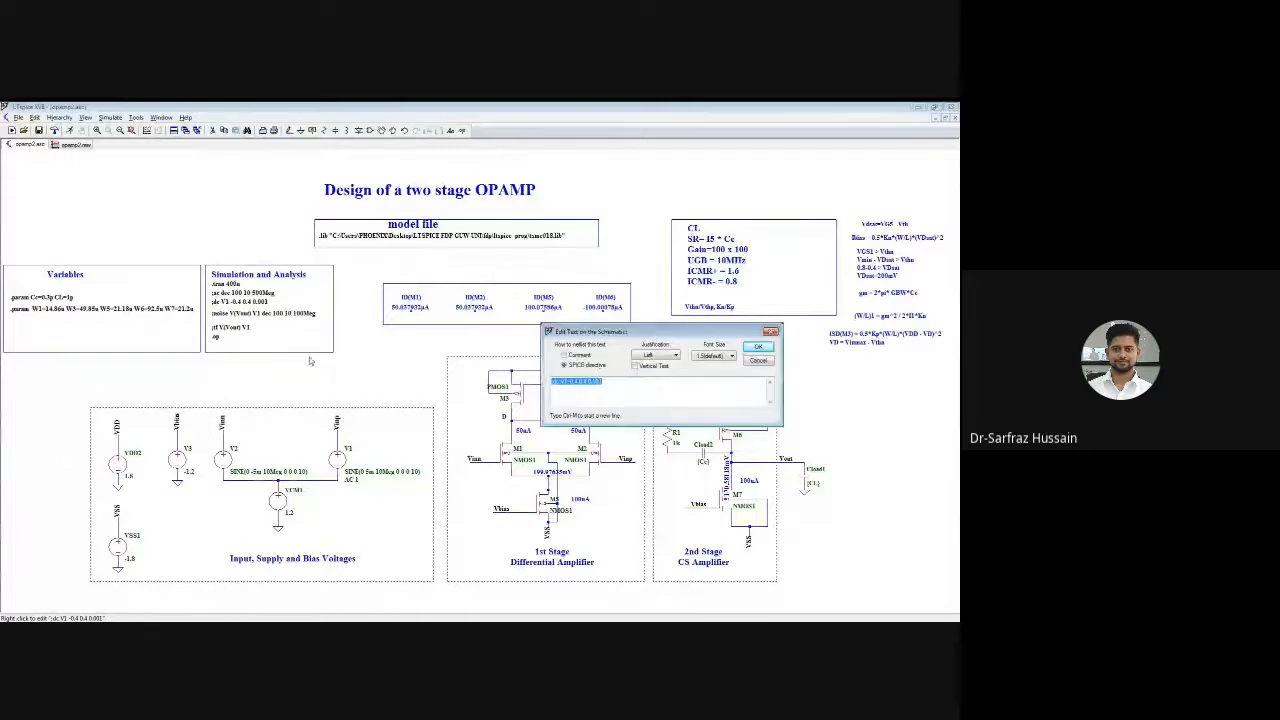
pyautogui.click(553, 382)
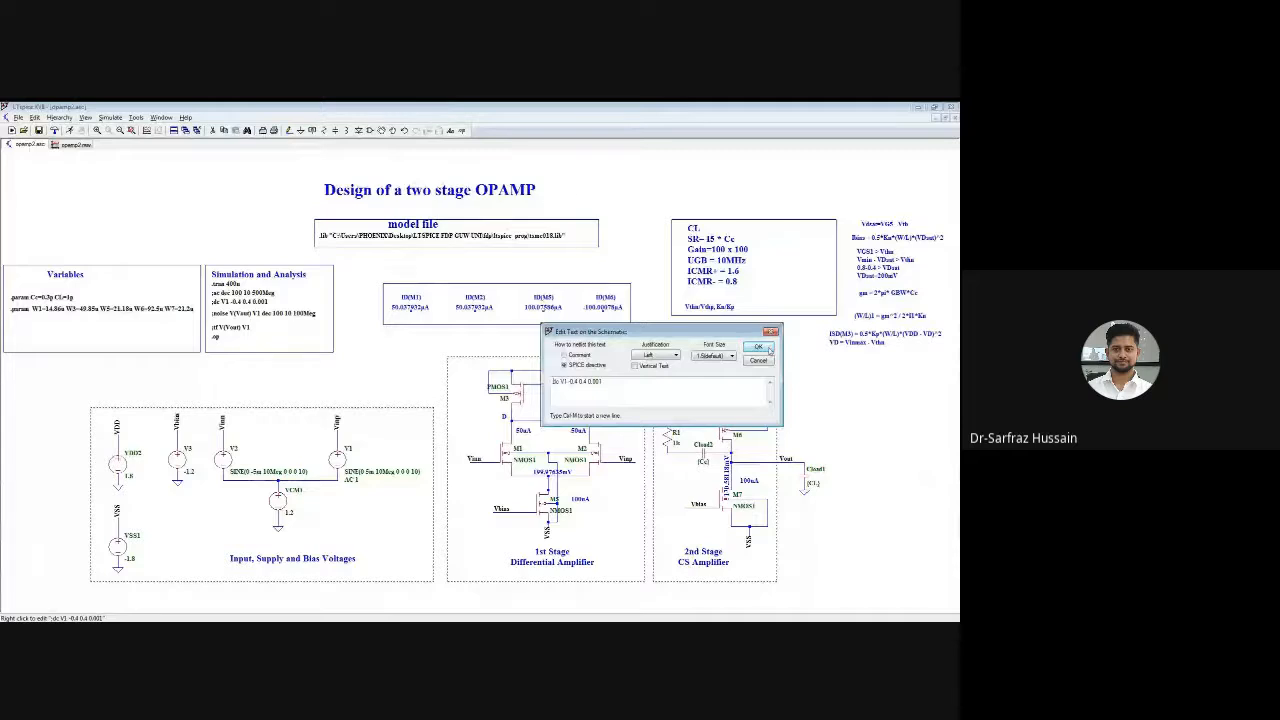
pyautogui.click(758, 346)
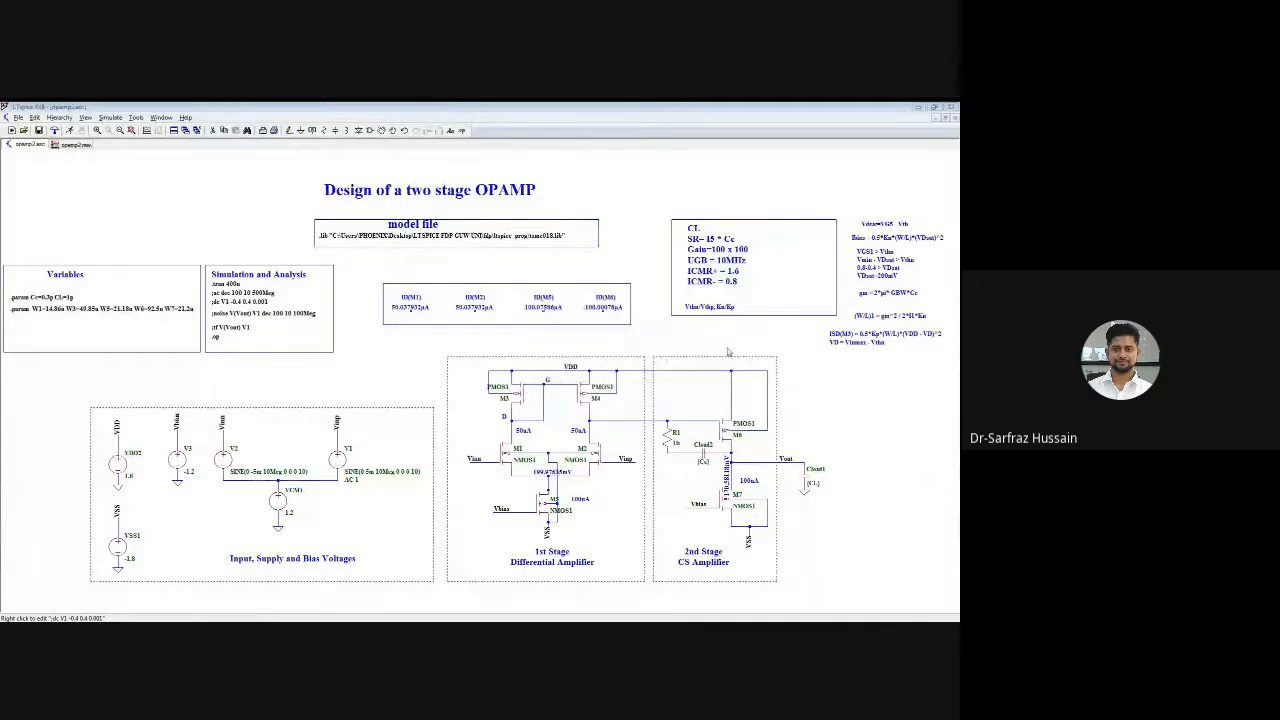
# Run the simulation with the .dc V1 -0.4 0.4 0.001 analysis selected
pyautogui.click(69, 131)
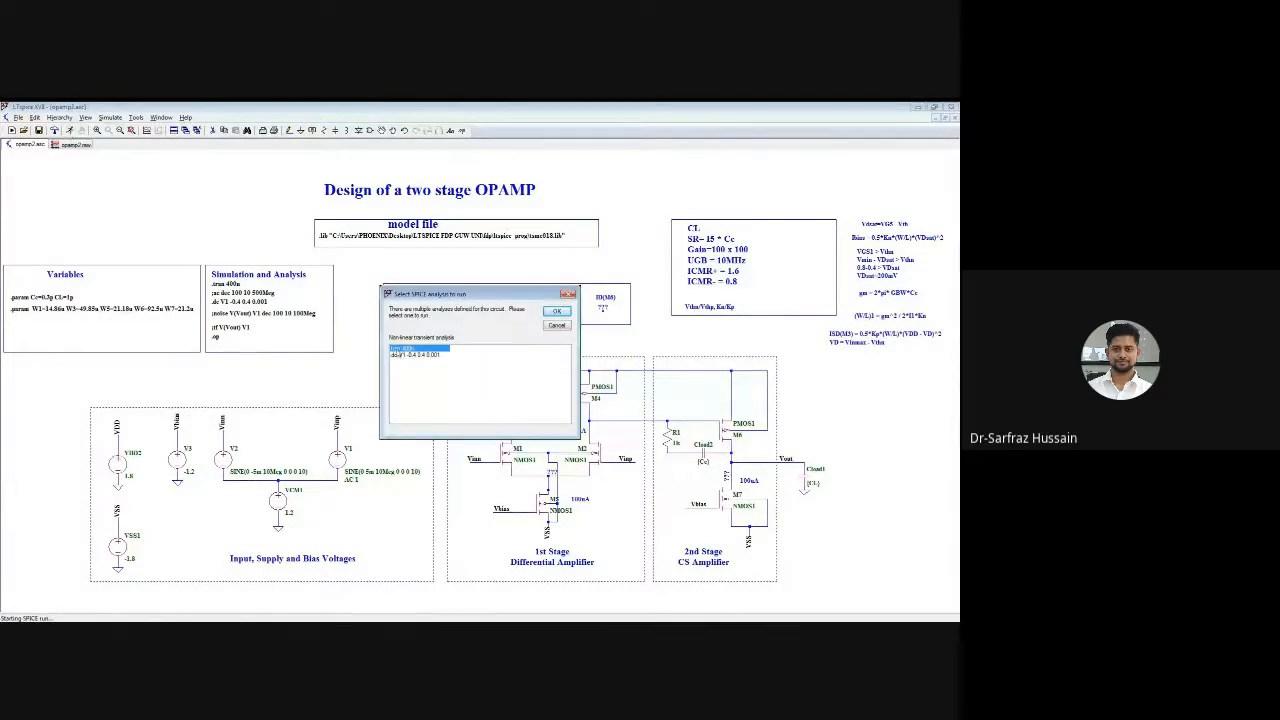
pyautogui.click(410, 355)
pyautogui.click(557, 311)
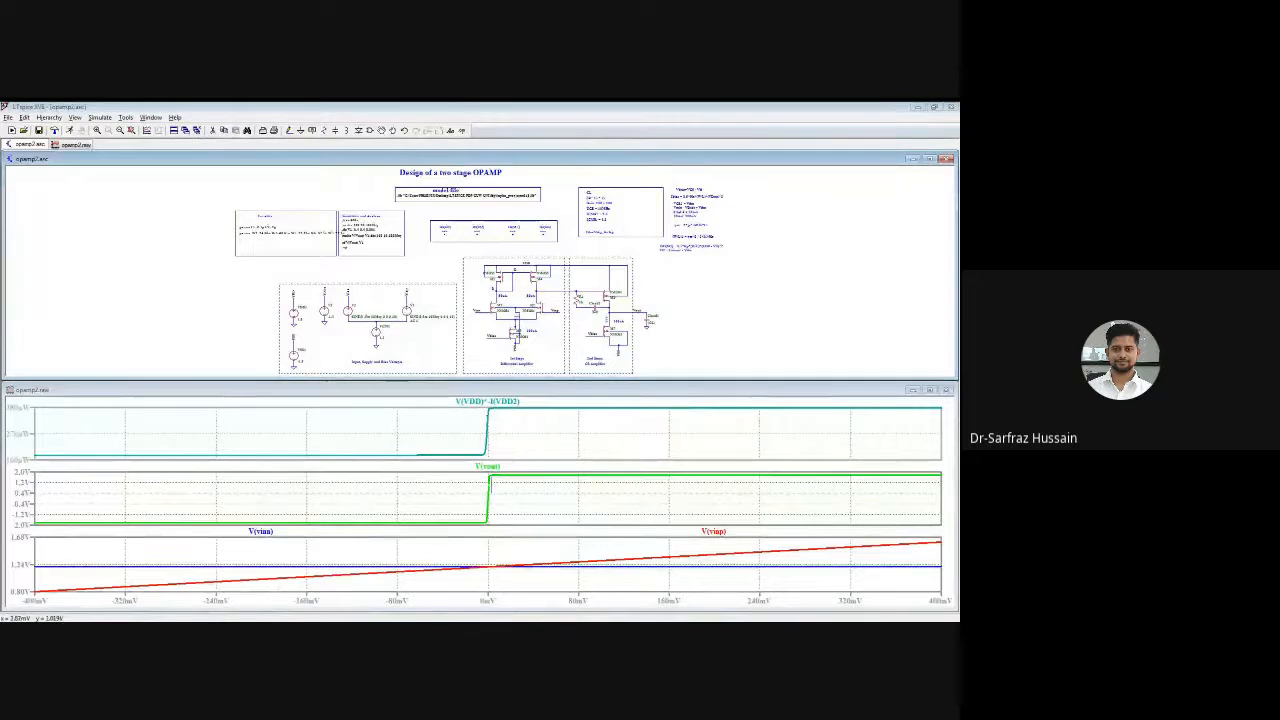
# Read the average of the V(VDD)*-I(VDD2) trace over the DC sweep
pyautogui.keyDown('ctrl'); pyautogui.click(504, 402); pyautogui.keyUp('ctrl')
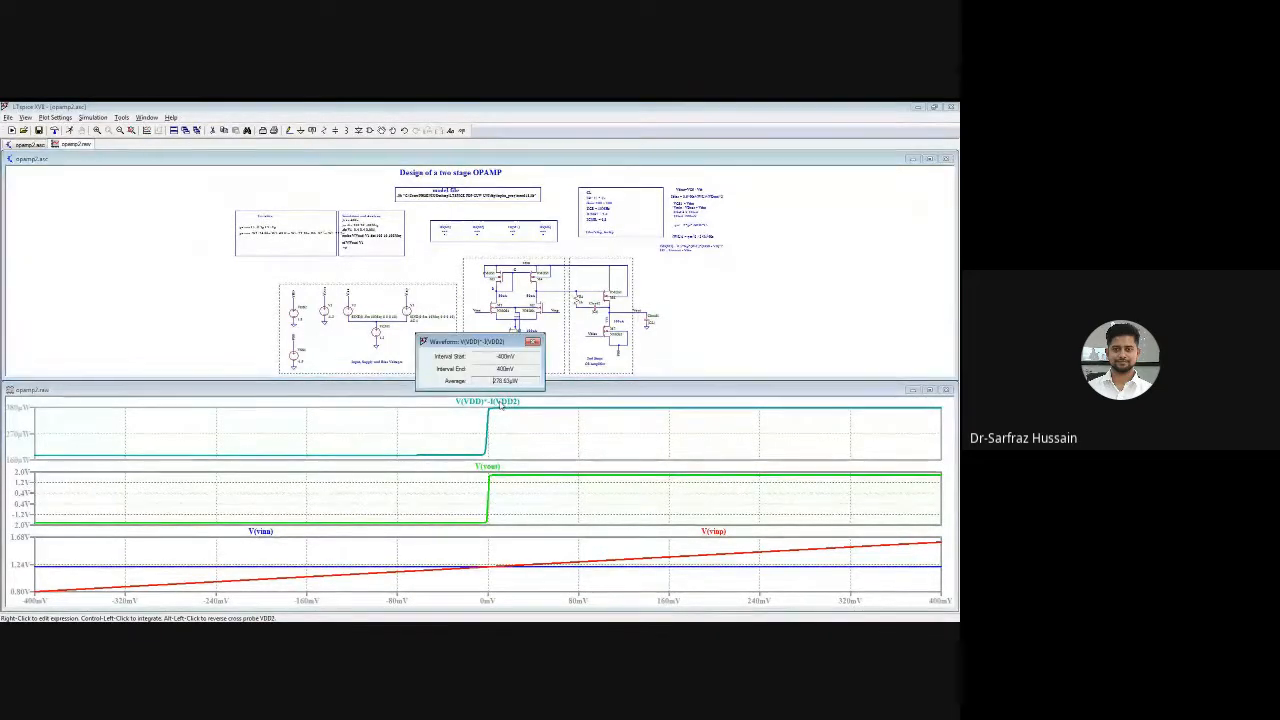
pyautogui.moveTo(522, 381); pyautogui.dragTo(473, 380)
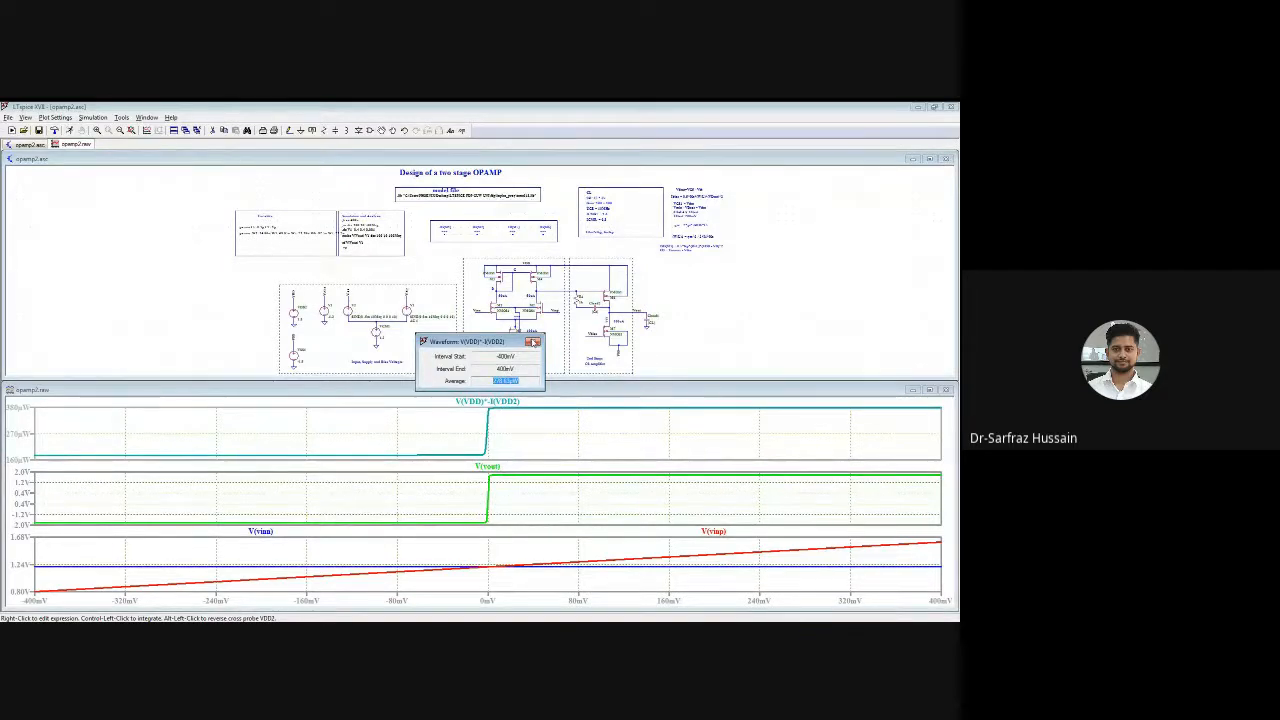
pyautogui.click(534, 342)
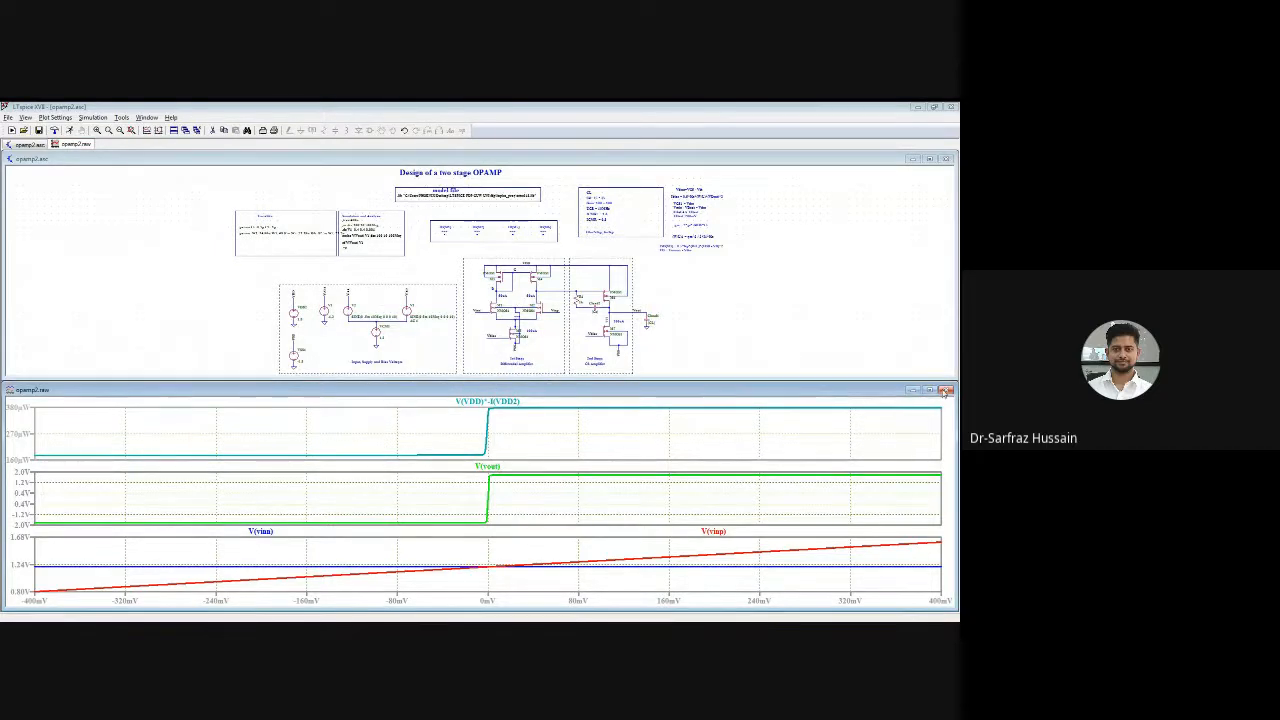
# Close the waveform results and copy both amplifier stages with the output load from opamp2.asc into a new schematic
pyautogui.click(945, 390)
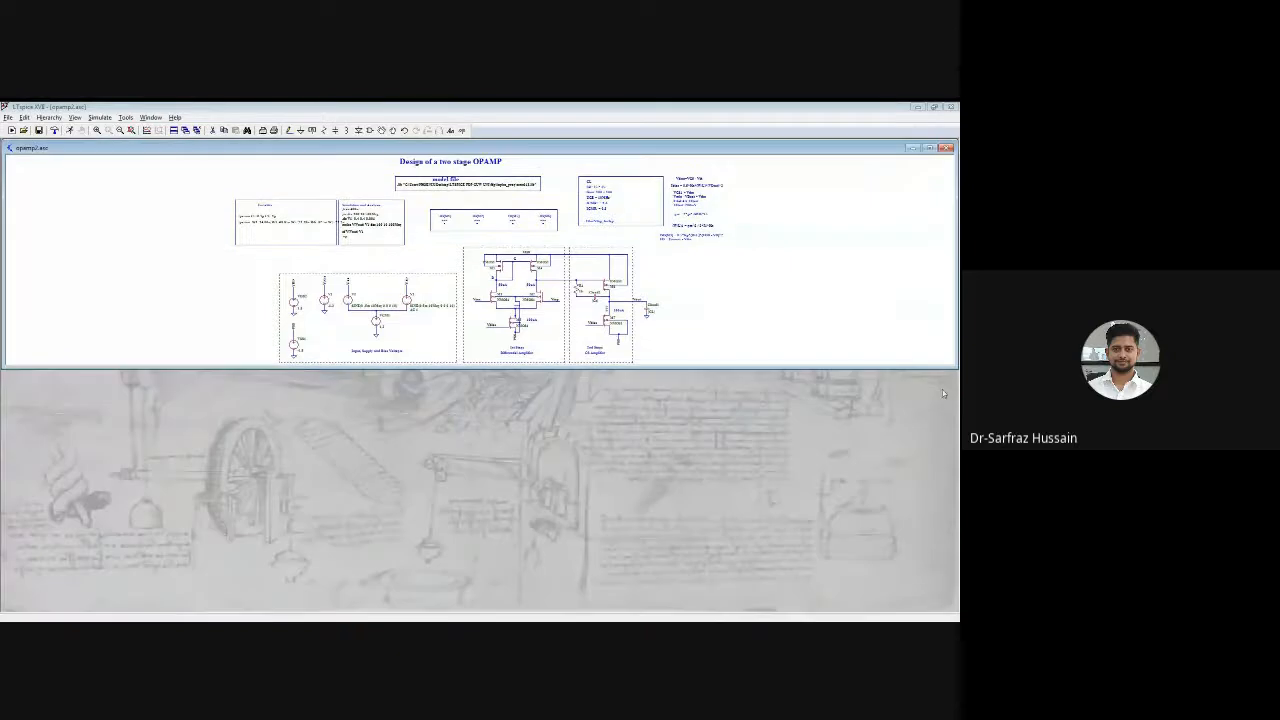
pyautogui.doubleClick(769, 148)
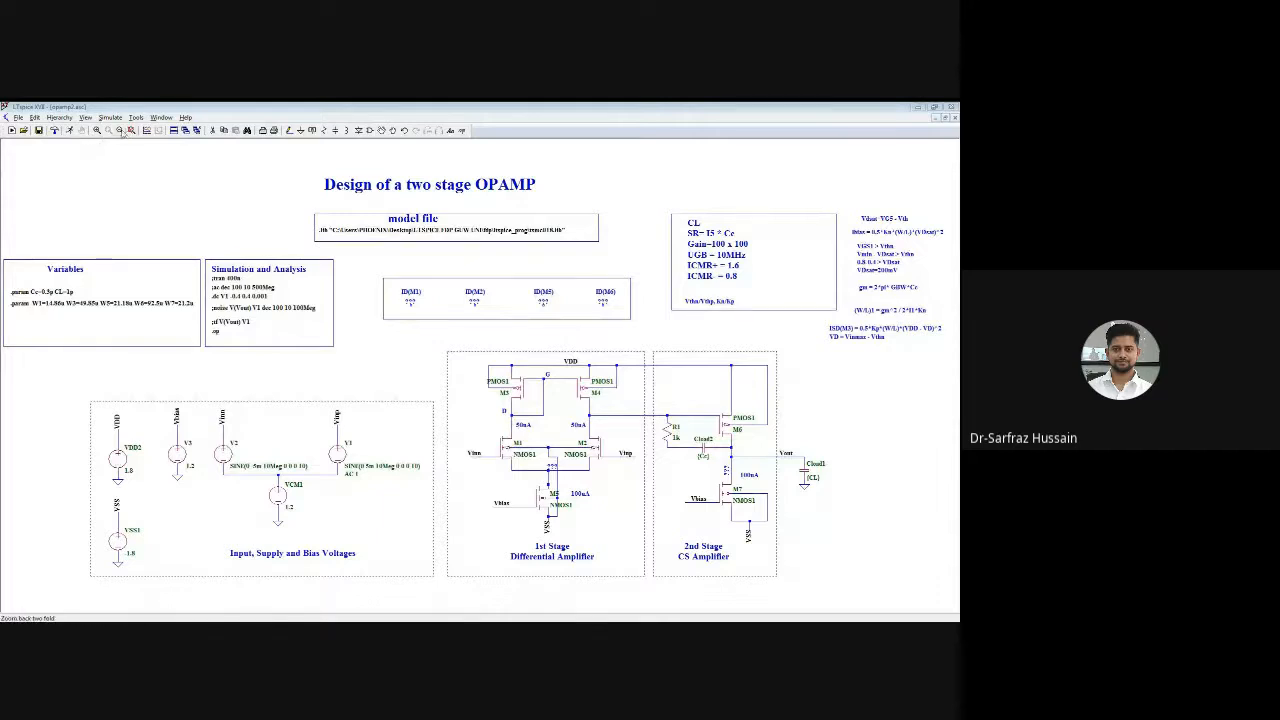
pyautogui.click(12, 131)
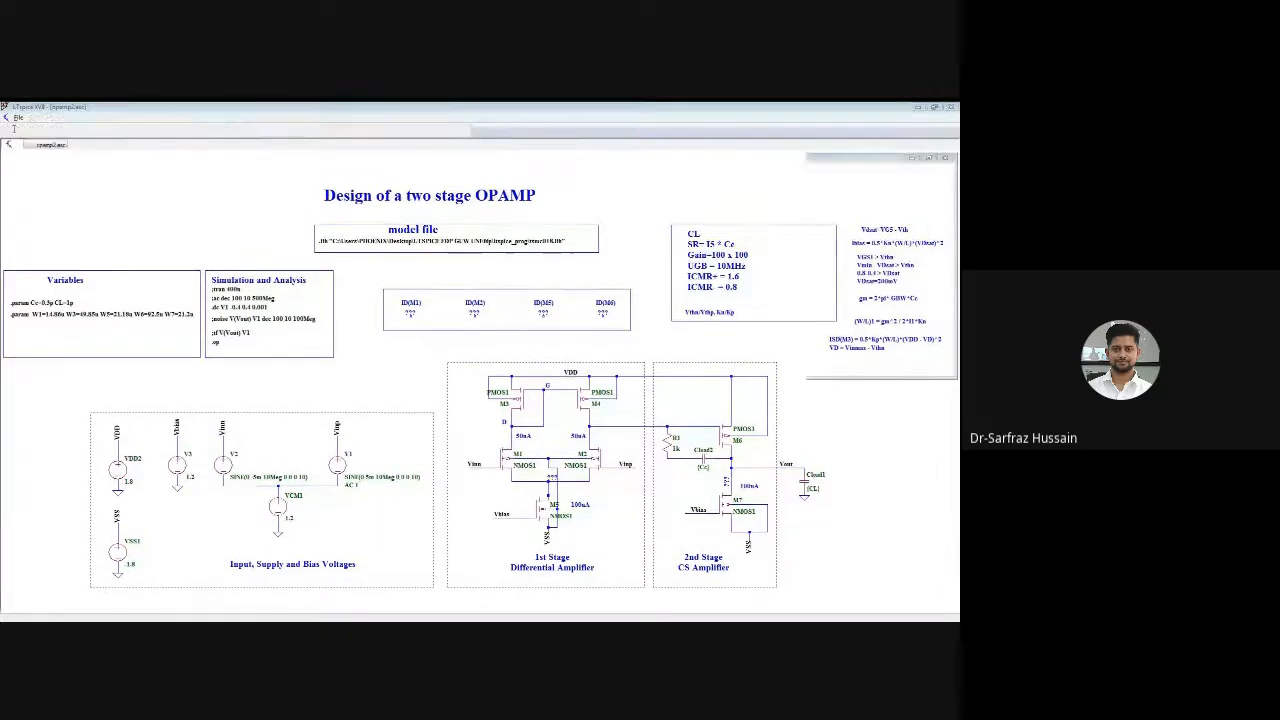
pyautogui.click(30, 145)
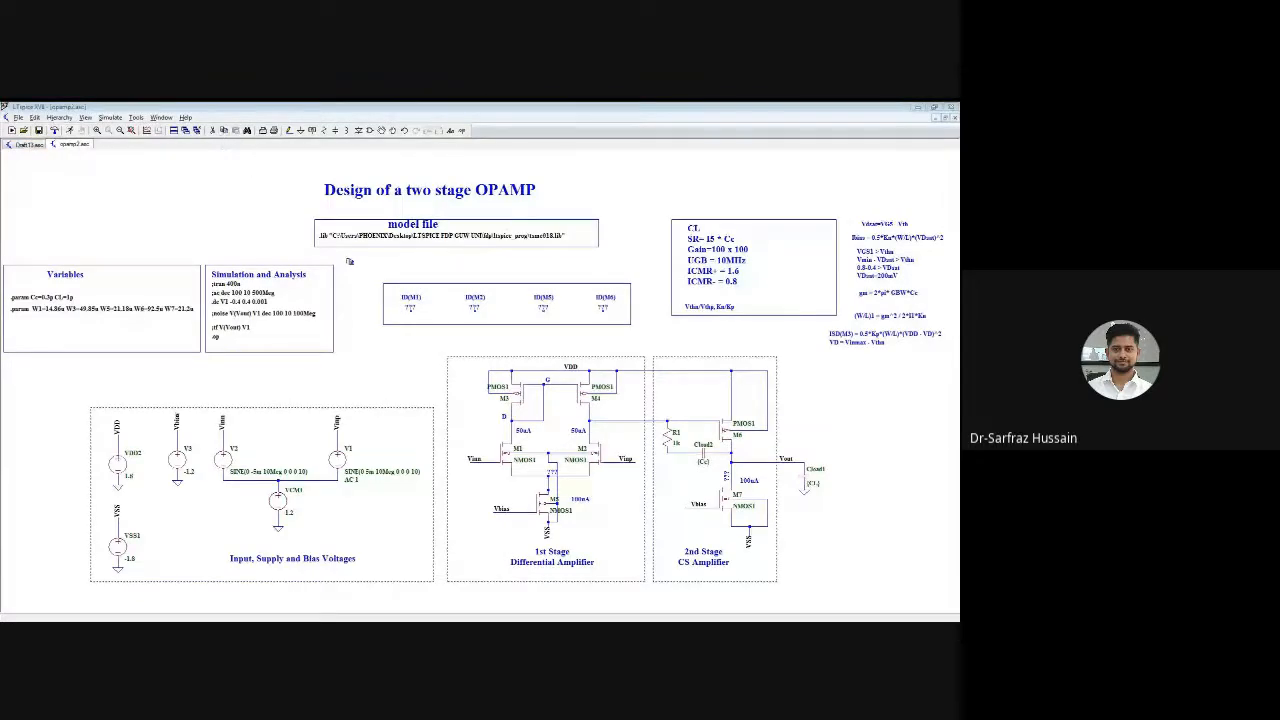
pyautogui.moveTo(445, 353); pyautogui.dragTo(834, 590)
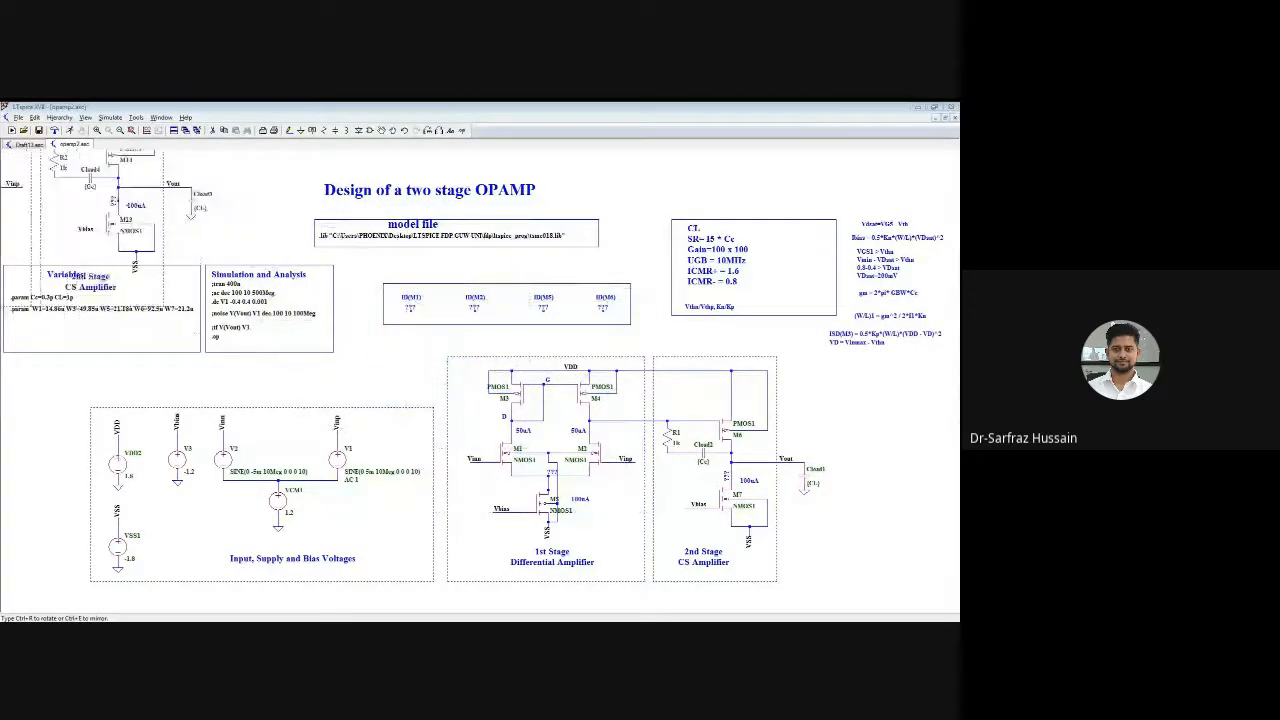
pyautogui.click(30, 145)
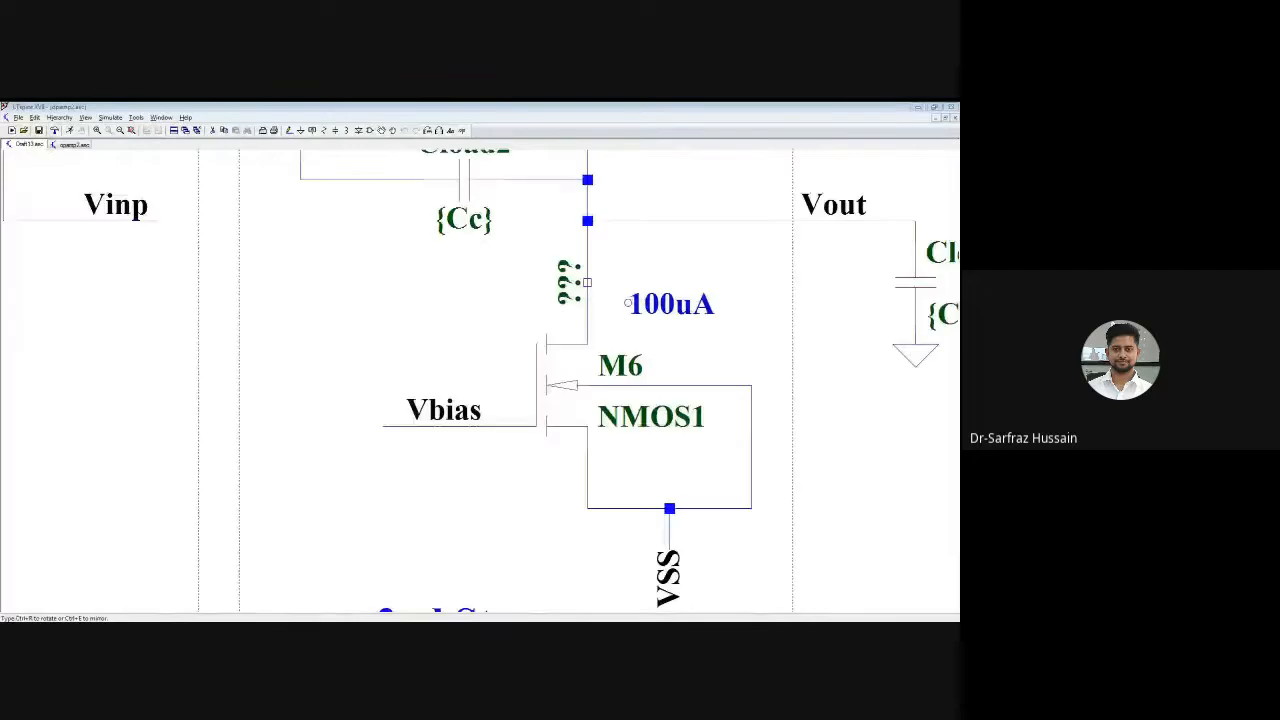
pyautogui.click(131, 131)
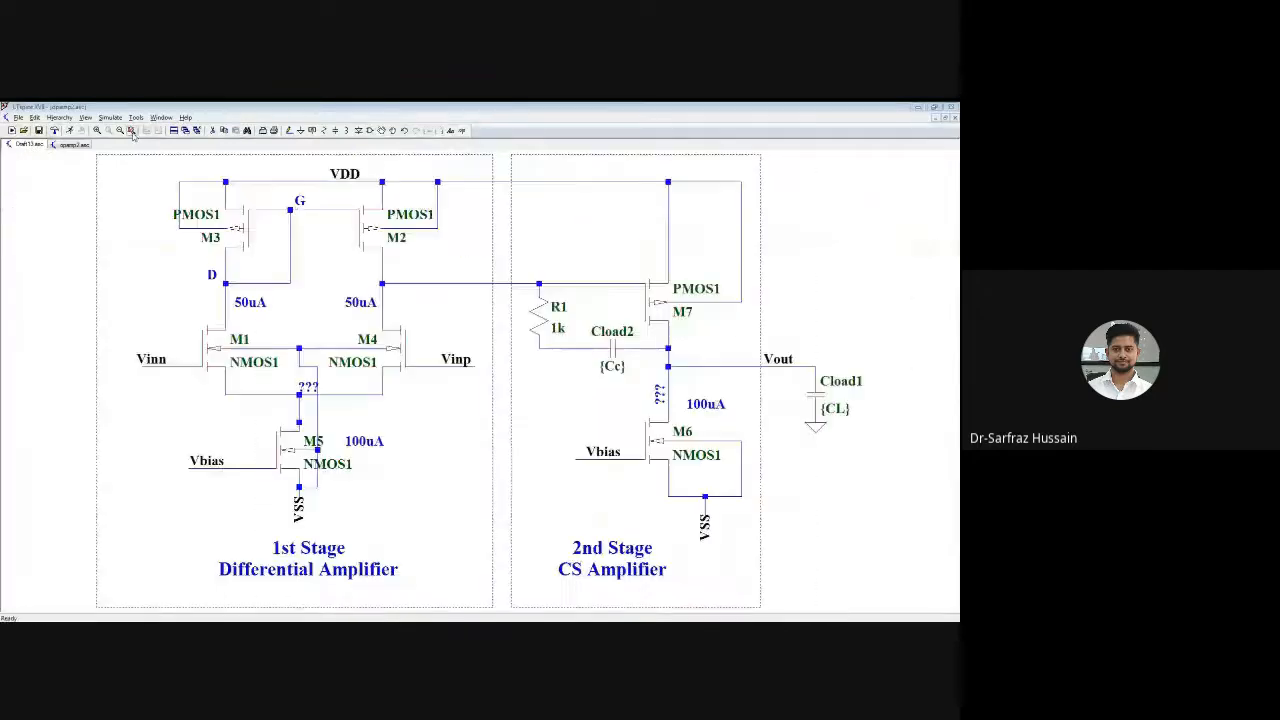
pyautogui.click(120, 131)
pyautogui.click(120, 131)
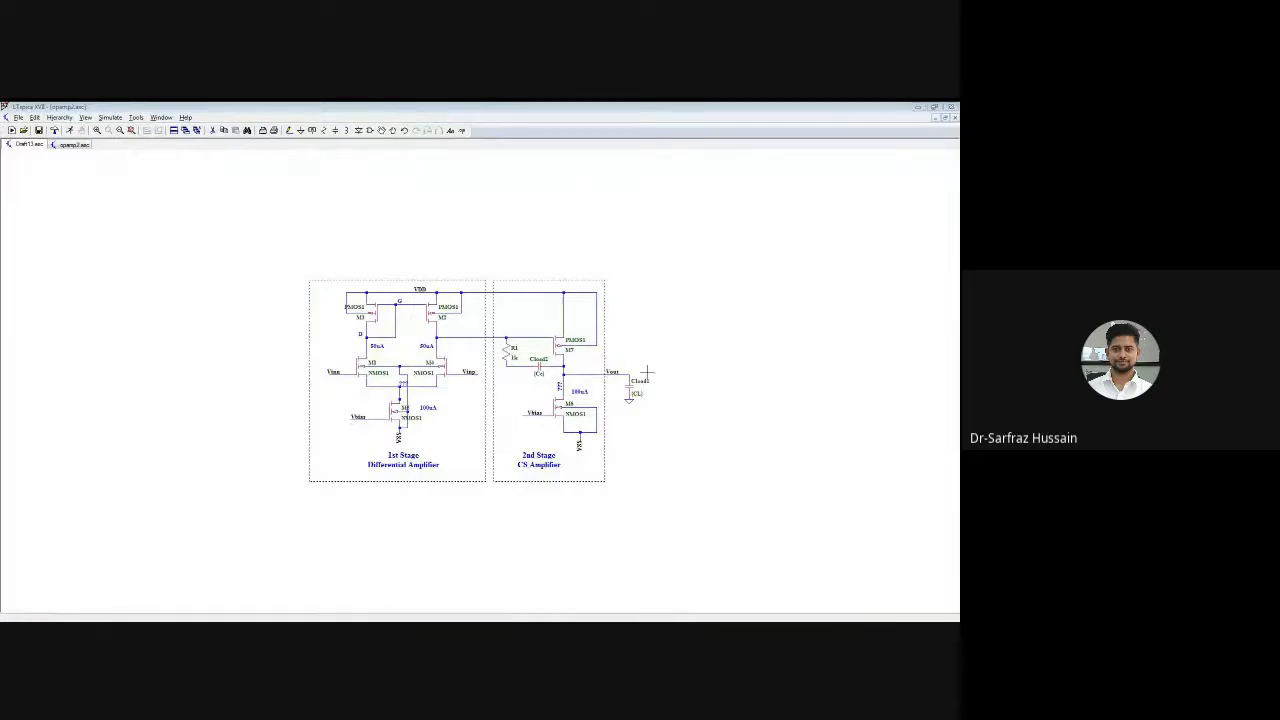
# Delete the load capacitor Cload1 and its ground at Vout in the new schematic
pyautogui.click(211, 131)
pyautogui.moveTo(623, 363); pyautogui.dragTo(664, 430)
pyautogui.press('Escape')
pyautogui.rightClick(543, 376)
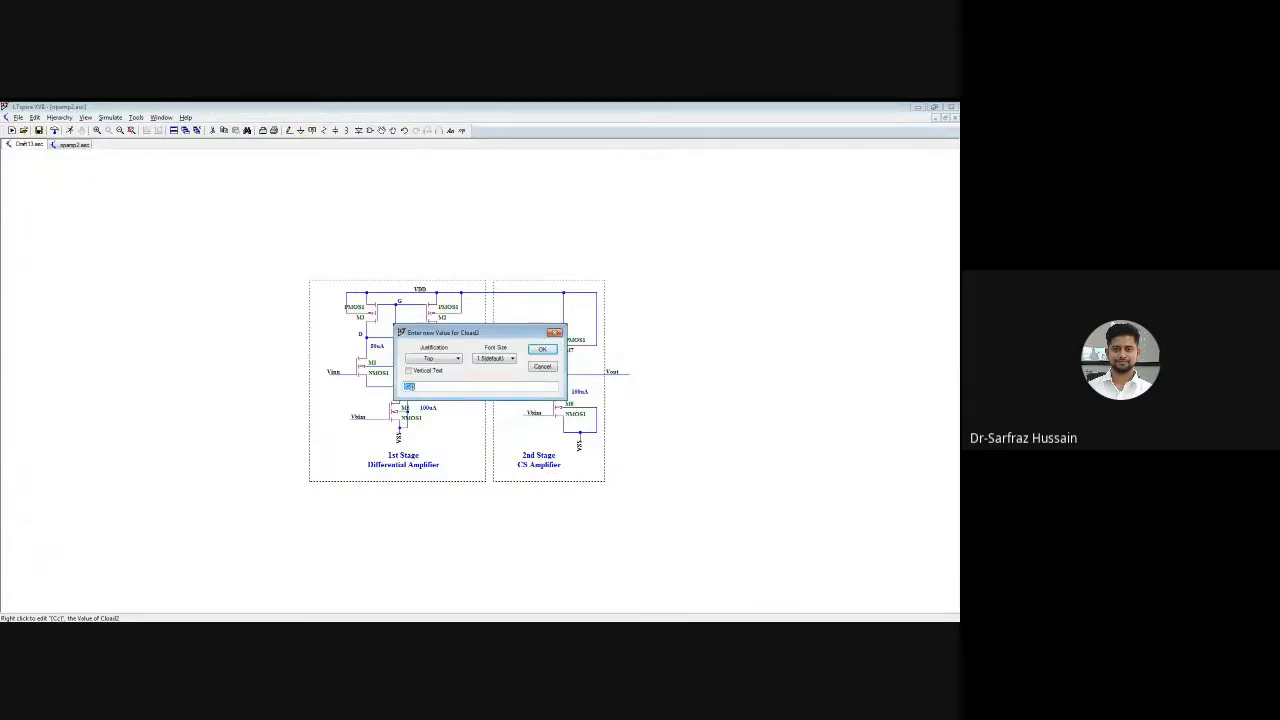
pyautogui.click(409, 386)
pyautogui.click(541, 367)
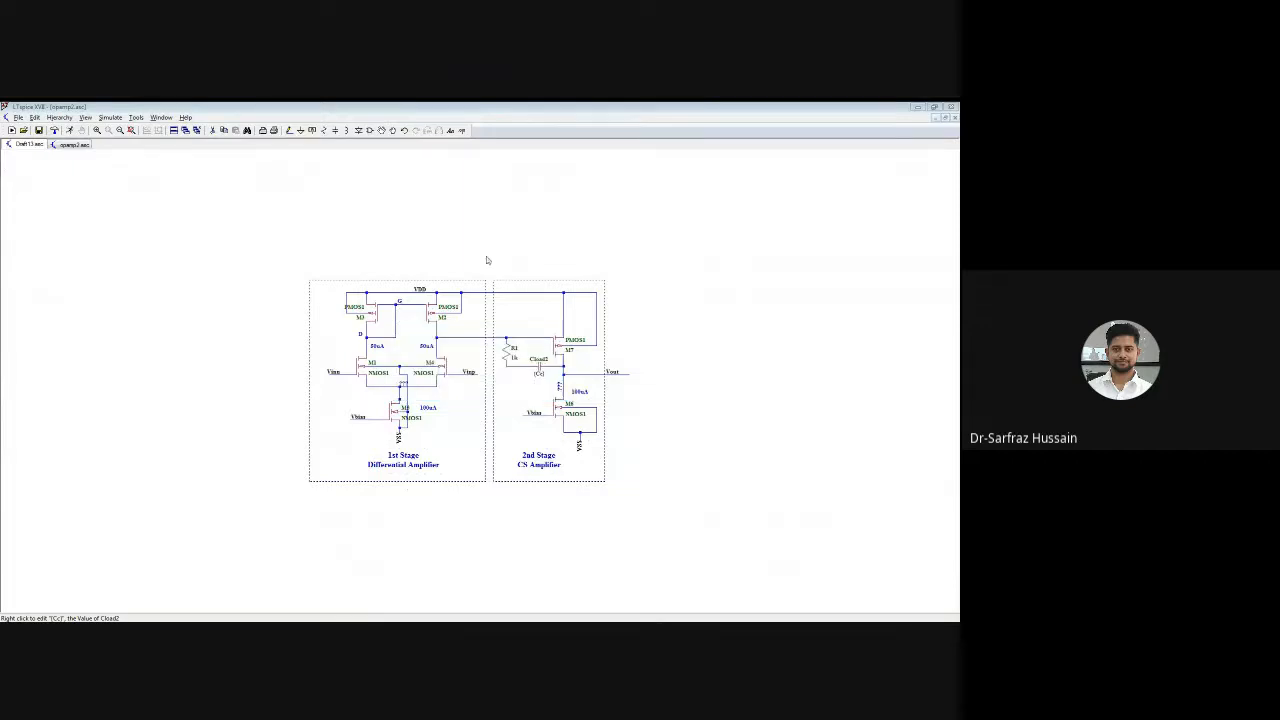
# Delete resistor R1, capacitor Cload2 and their connecting wires from the second stage
pyautogui.click(213, 131)
pyautogui.click(507, 357)
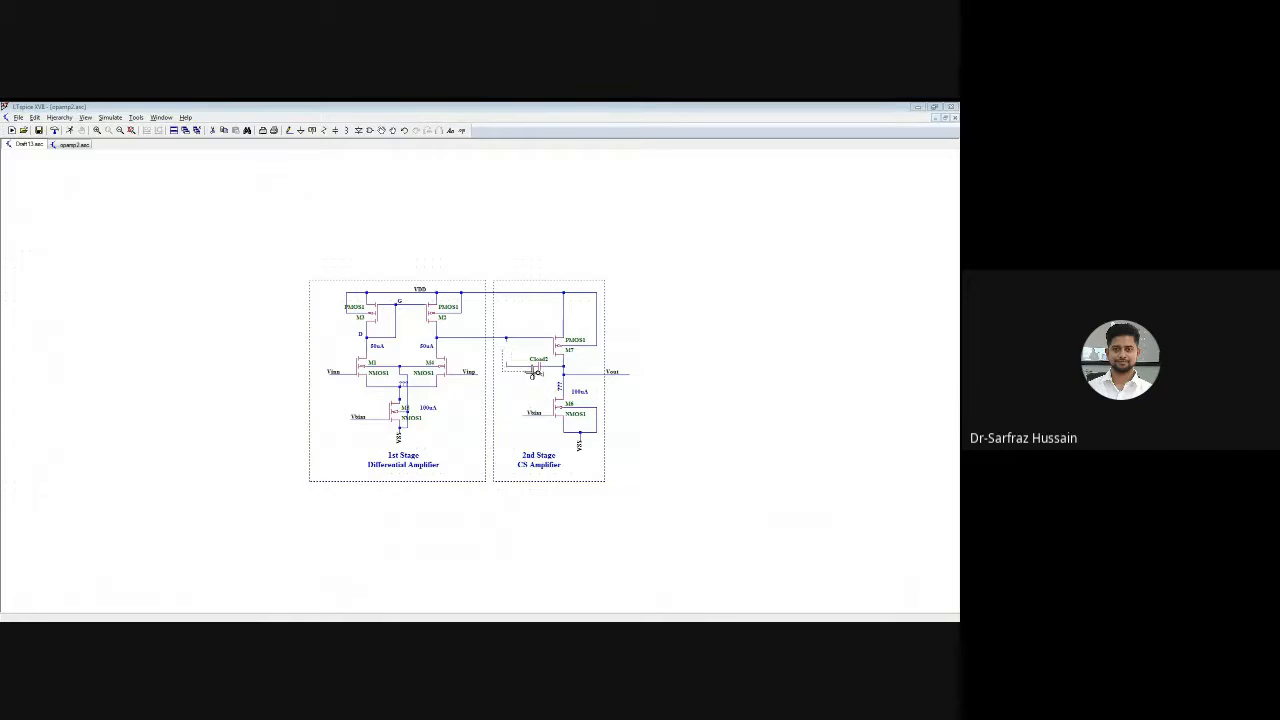
pyautogui.click(549, 372)
pyautogui.click(505, 341)
pyautogui.press('Escape')
# Save the trimmed amplifier schematic under the file name opamp_ac
pyautogui.click(18, 117)
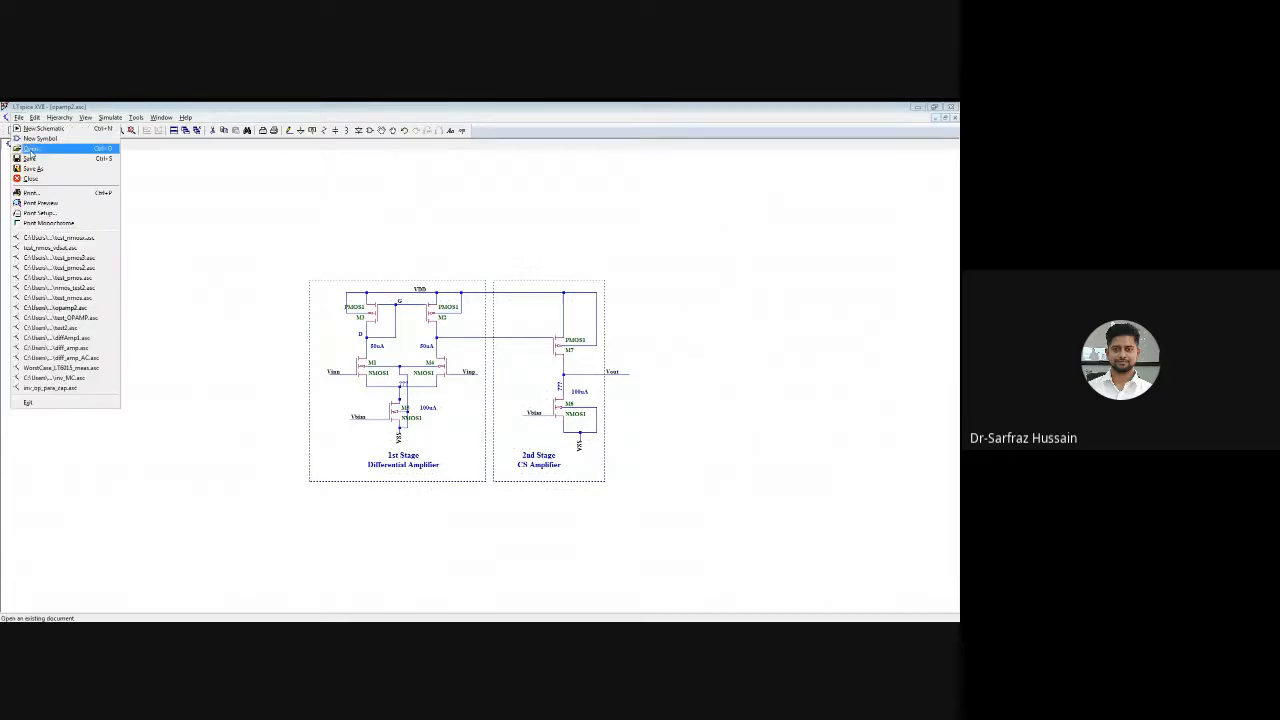
pyautogui.click(35, 167)
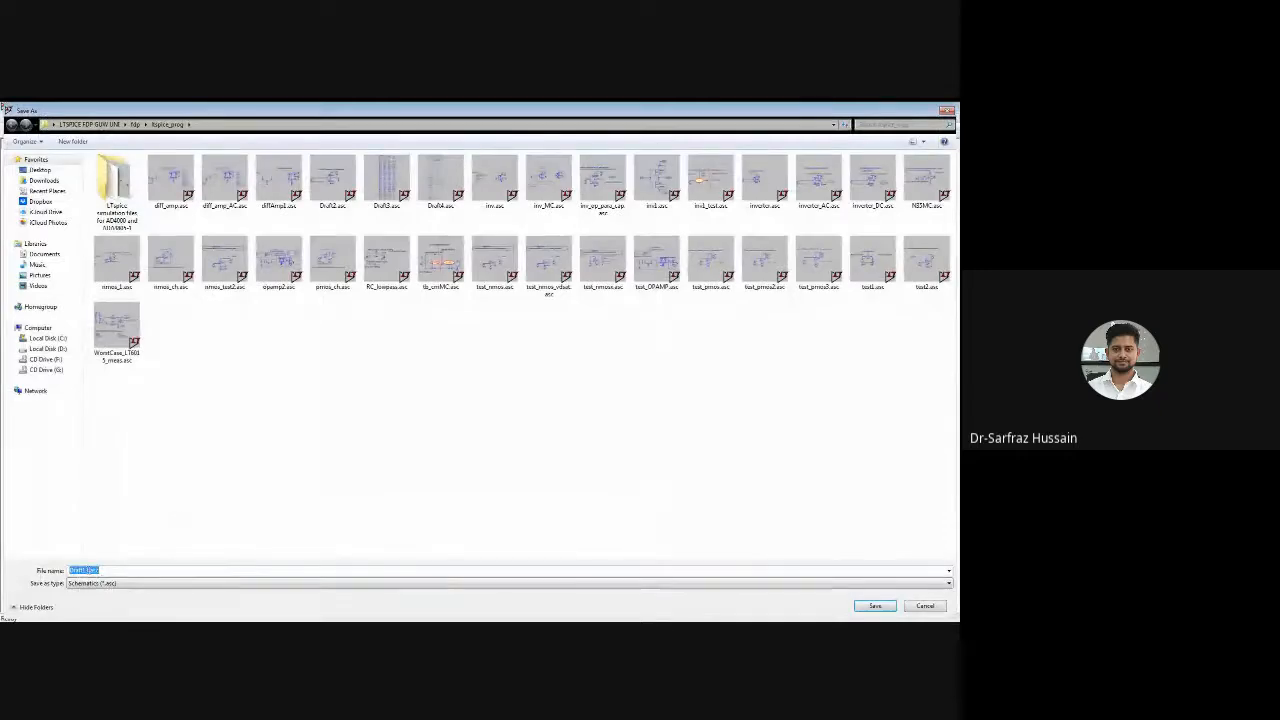
pyautogui.moveTo(90, 571); pyautogui.dragTo(58, 574)
pyautogui.write('opamp_ac')
pyautogui.click(873, 606)
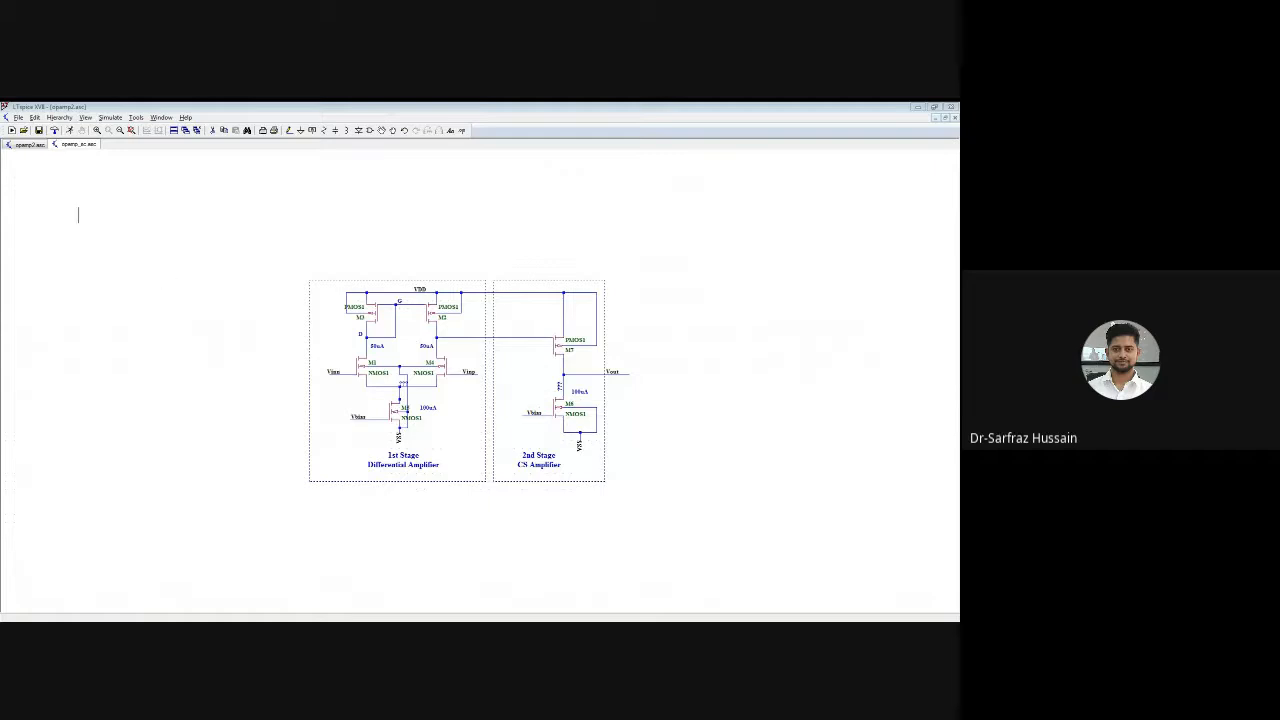
# Create a new blank symbol and check the net labels in the opamp_ac schematic before returning to the symbol
pyautogui.click(18, 117)
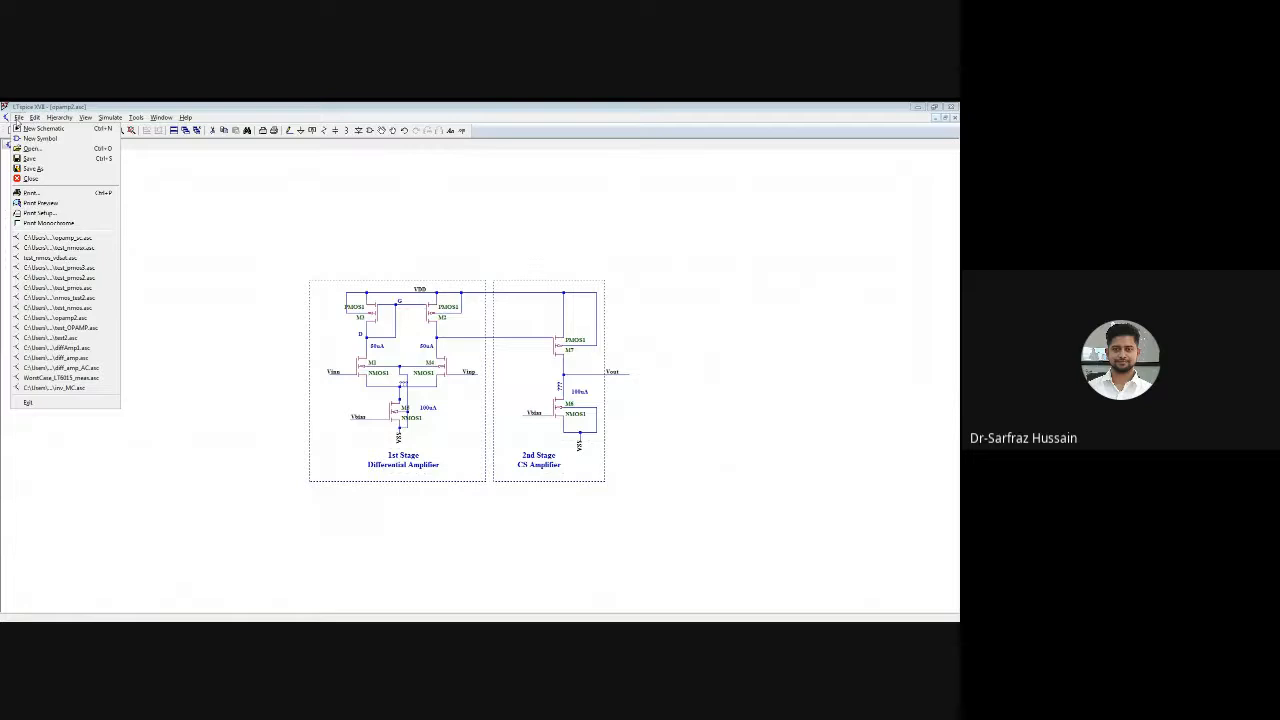
pyautogui.click(211, 179)
pyautogui.moveTo(211, 178); pyautogui.dragTo(262, 205)
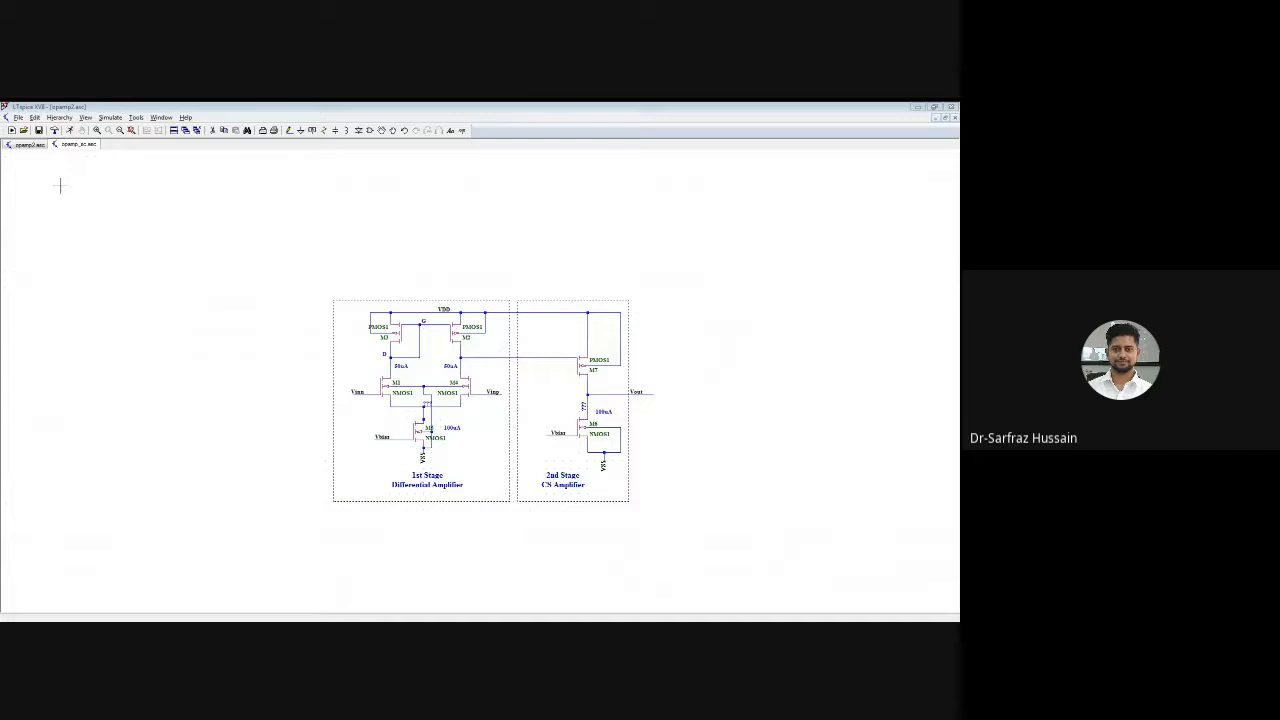
pyautogui.click(17, 118)
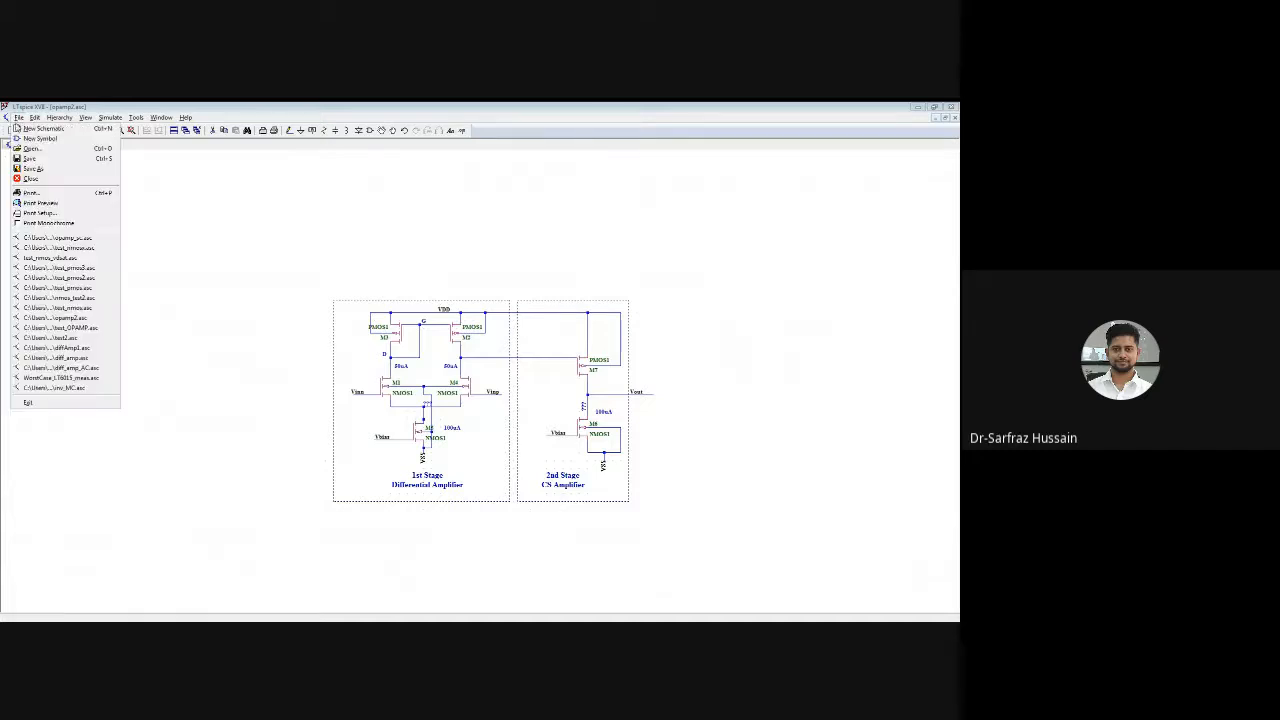
pyautogui.click(40, 129)
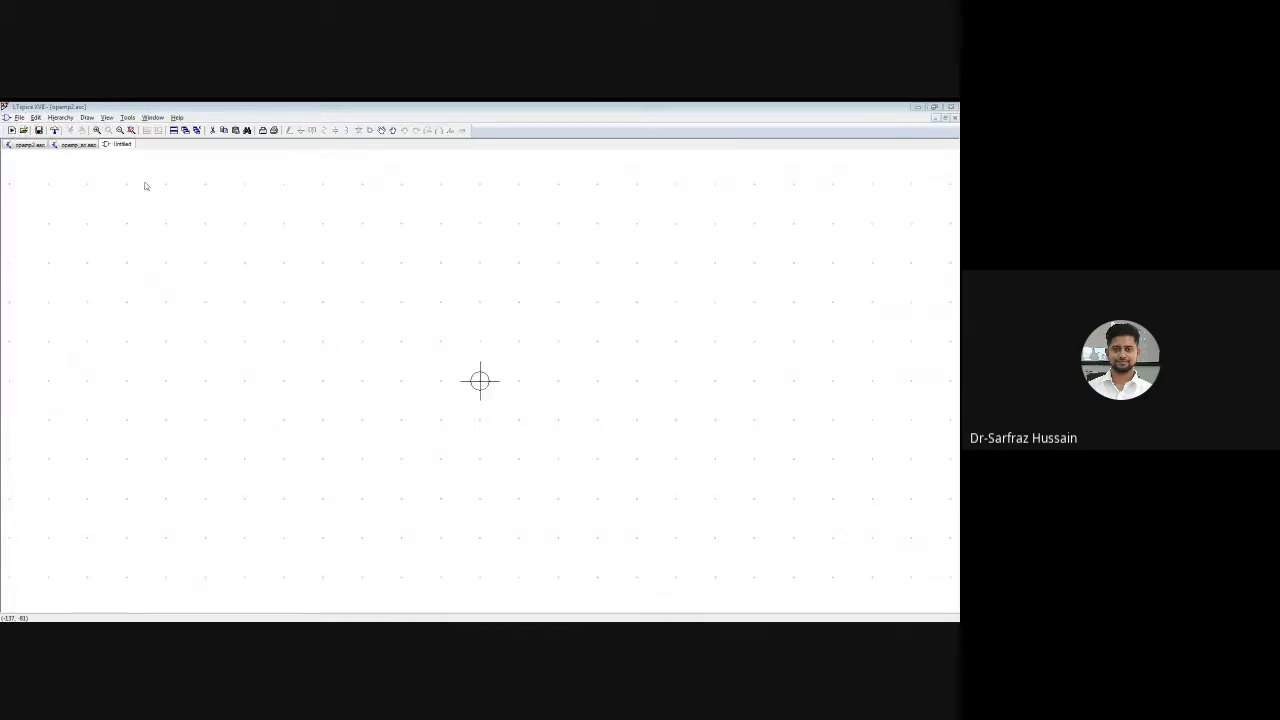
pyautogui.click(68, 146)
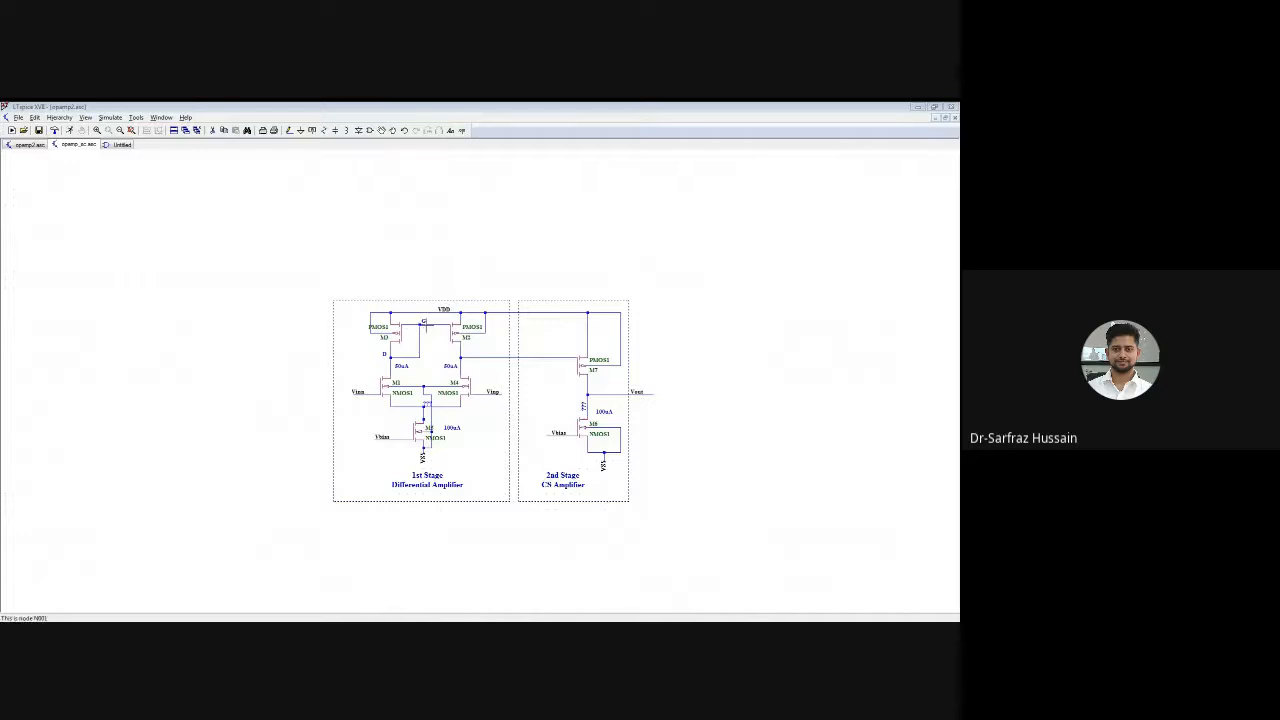
pyautogui.click(120, 145)
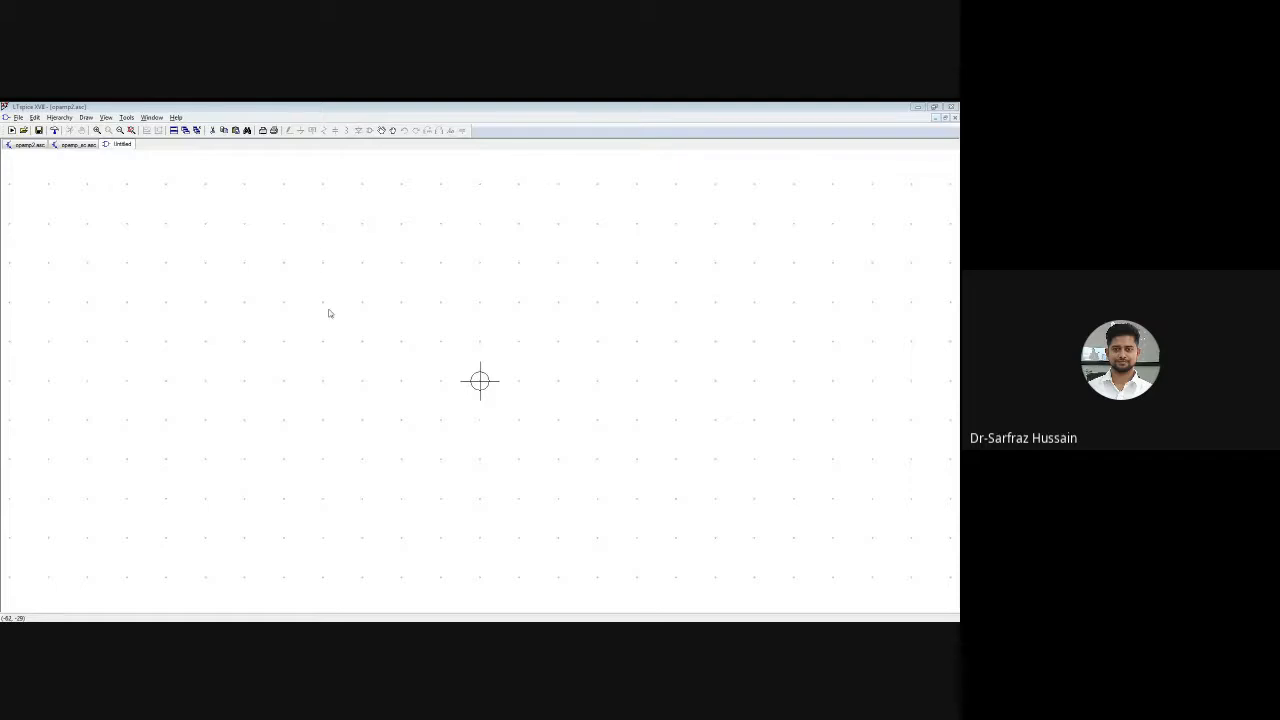
# Add a pin labelled Vinp with left label justification on the left side of the blank symbol
pyautogui.press('t')
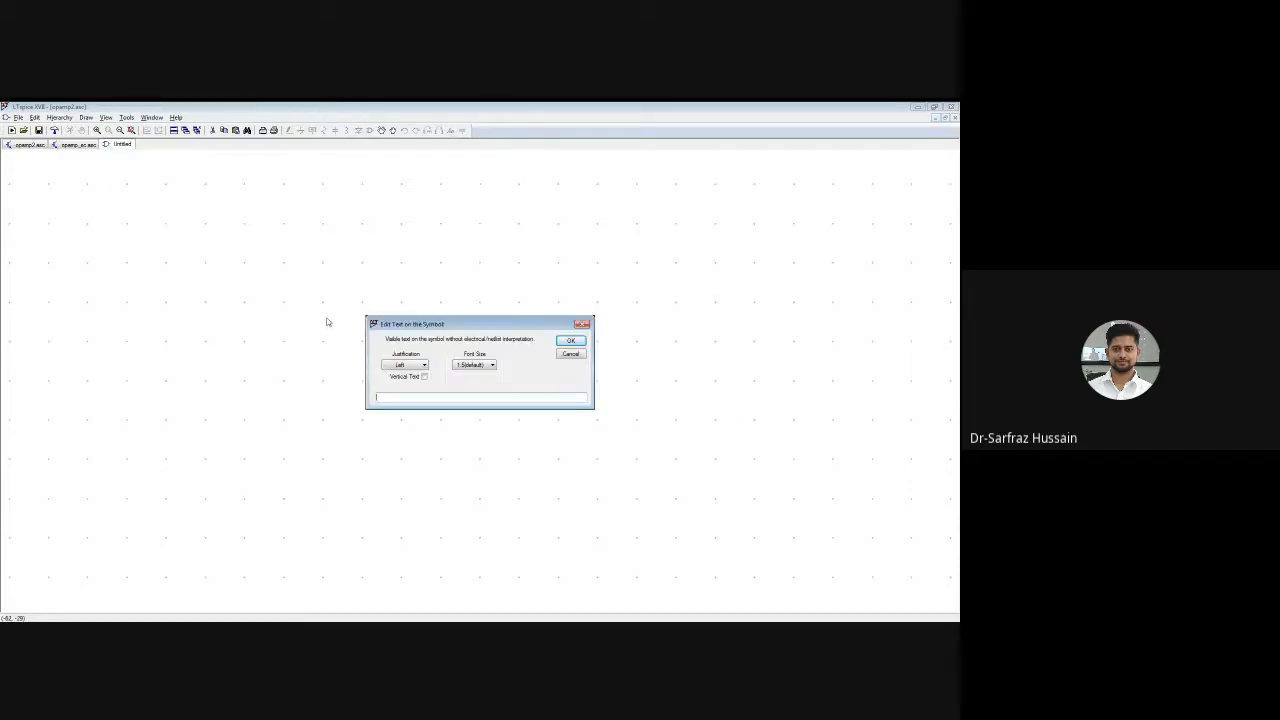
pyautogui.click(570, 355)
pyautogui.press('p')
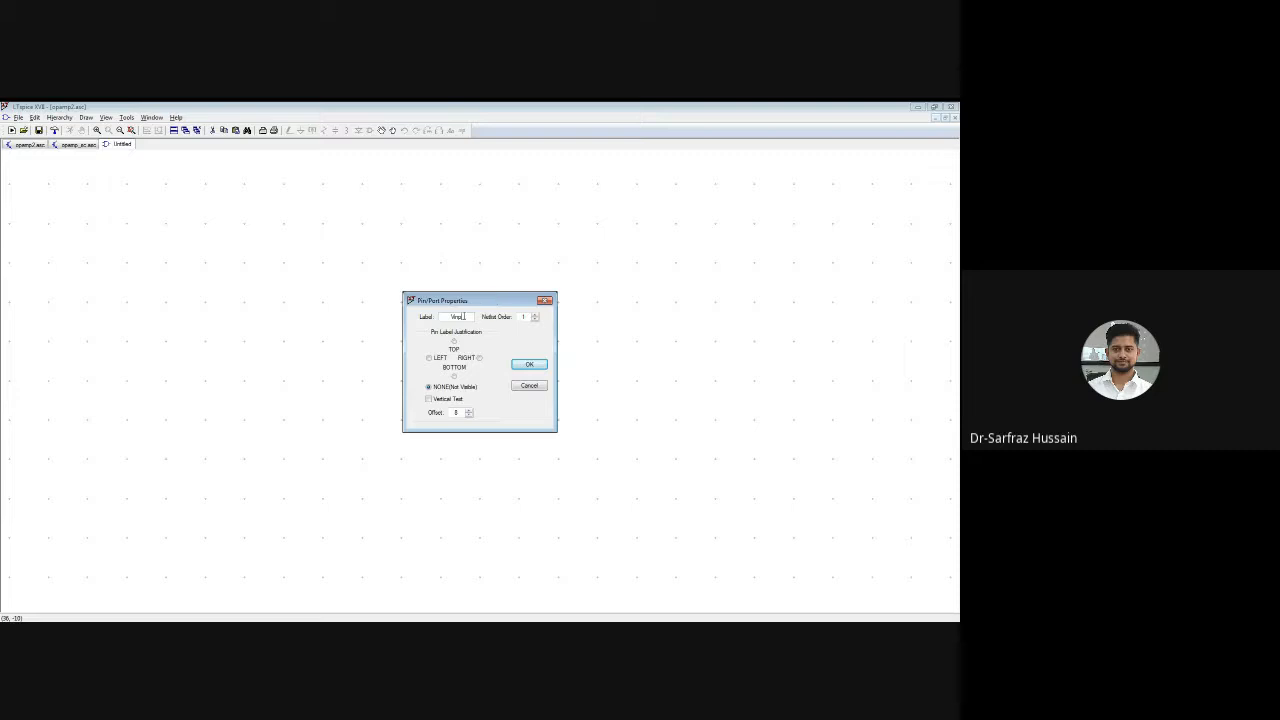
pyautogui.click(430, 358)
pyautogui.click(528, 365)
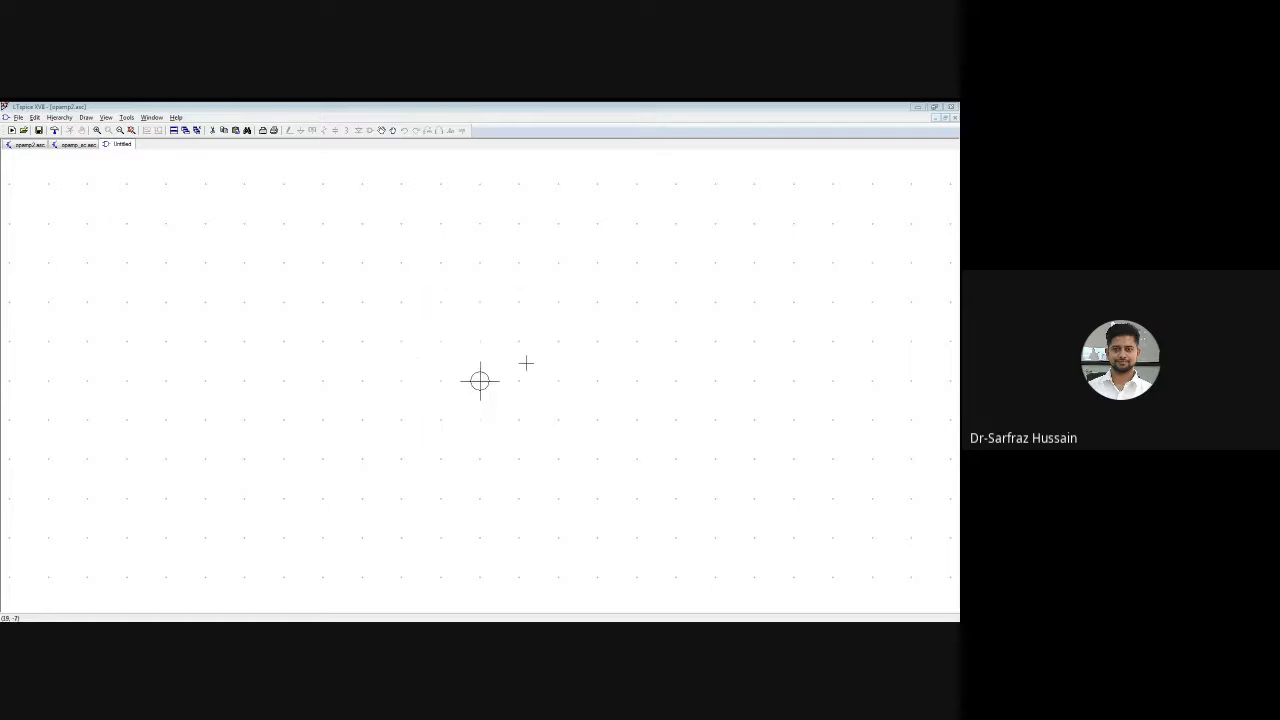
pyautogui.click(91, 311)
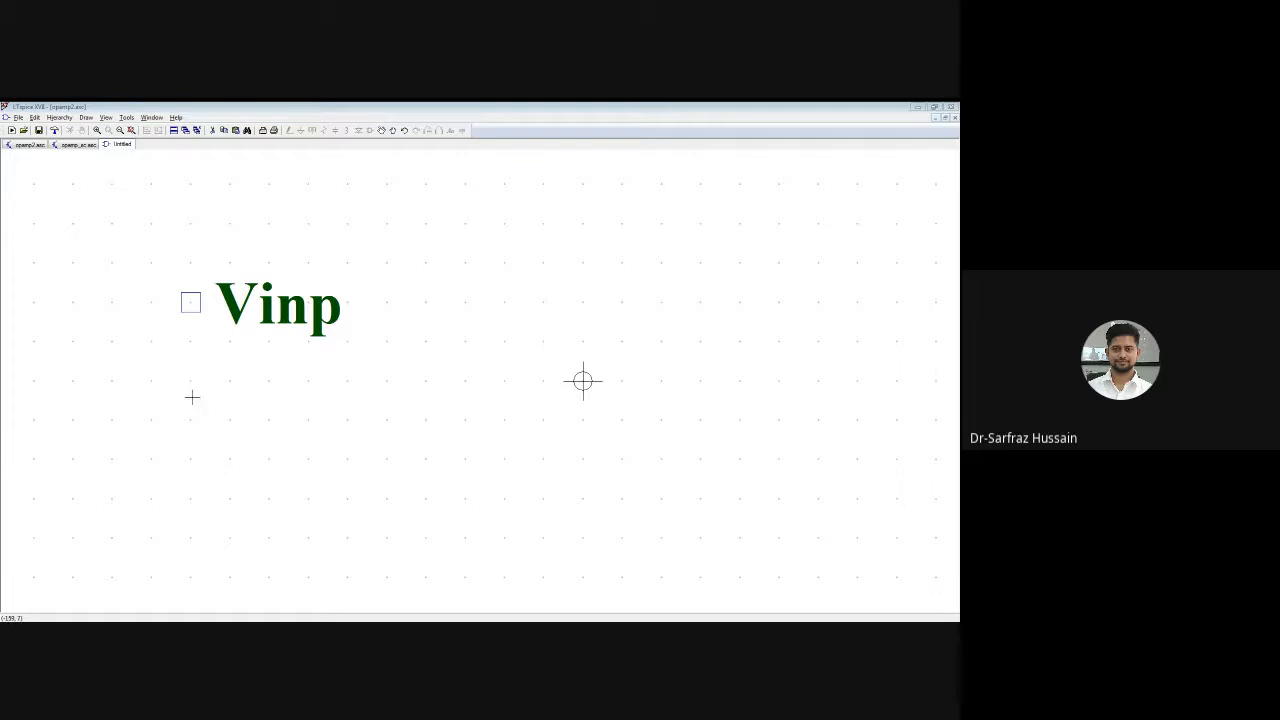
# Add a pin labelled Vinn with left label justification directly below the Vinp pin
pyautogui.rightClick(192, 397)
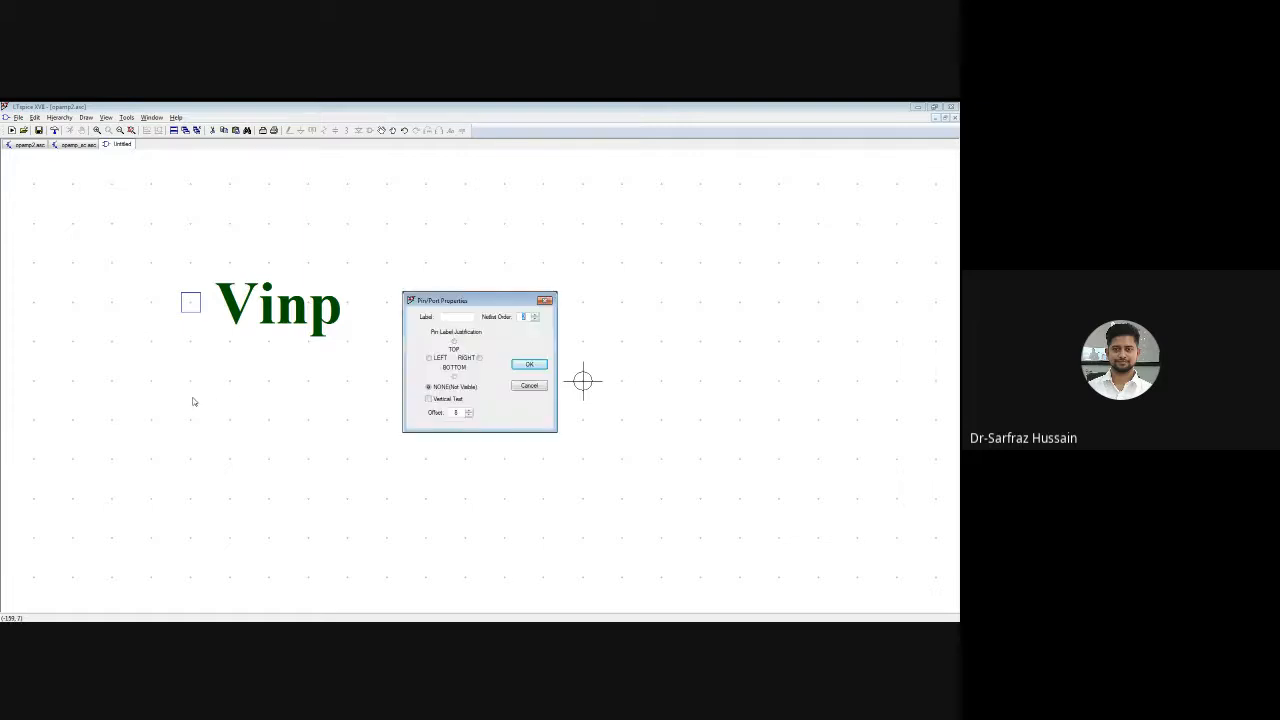
pyautogui.click(456, 318)
pyautogui.write('Vinn')
pyautogui.click(429, 358)
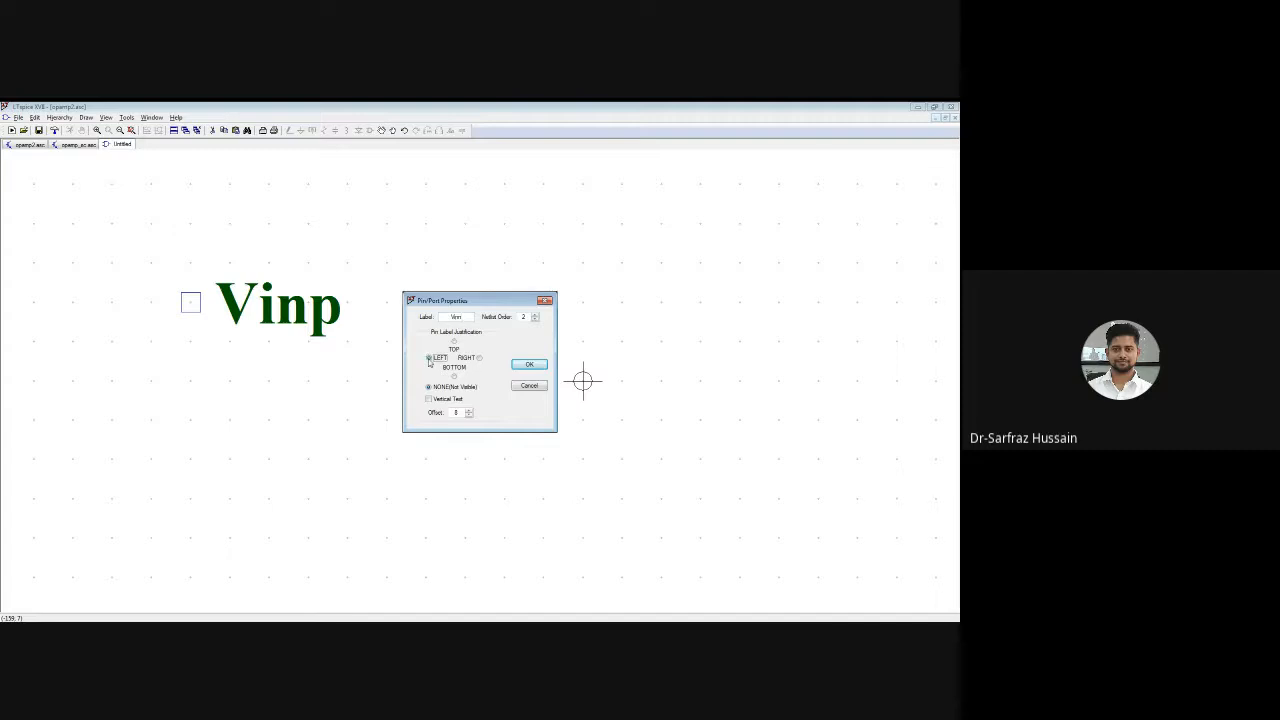
pyautogui.click(529, 365)
pyautogui.click(190, 381)
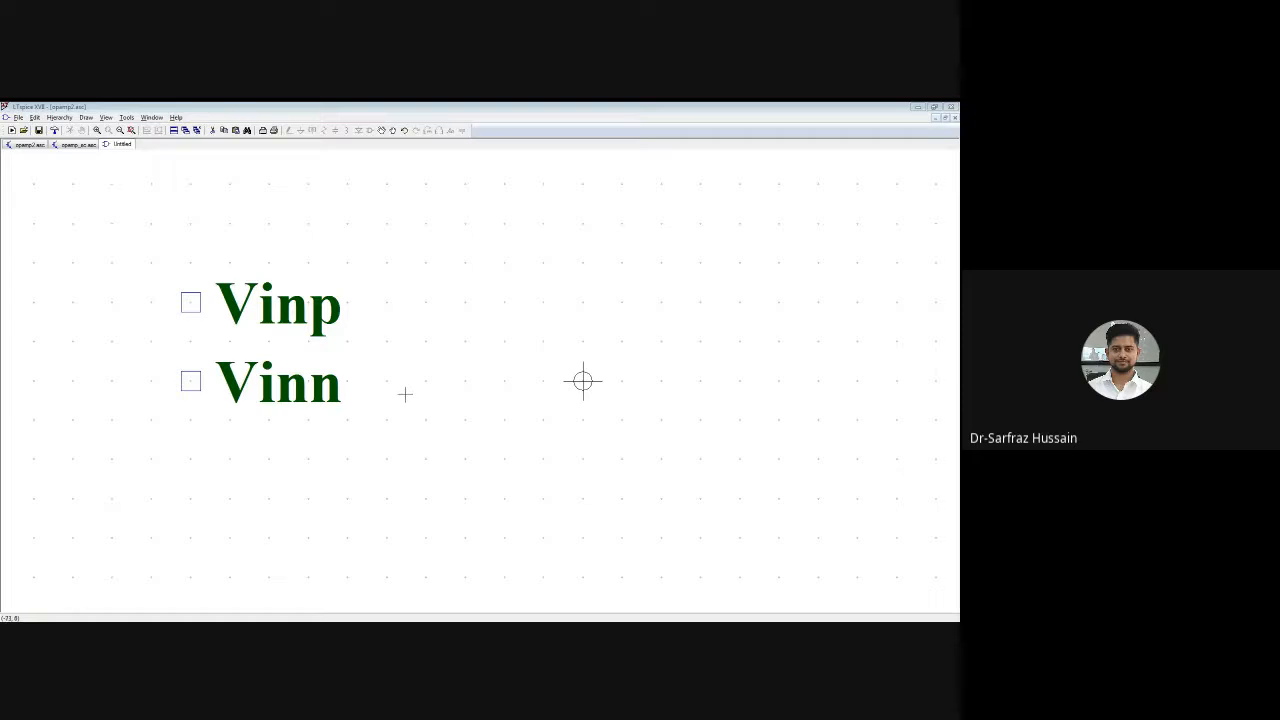
# Add a pin labelled Vbias with left label justification, aligned below the Vinn pin
pyautogui.press('p')
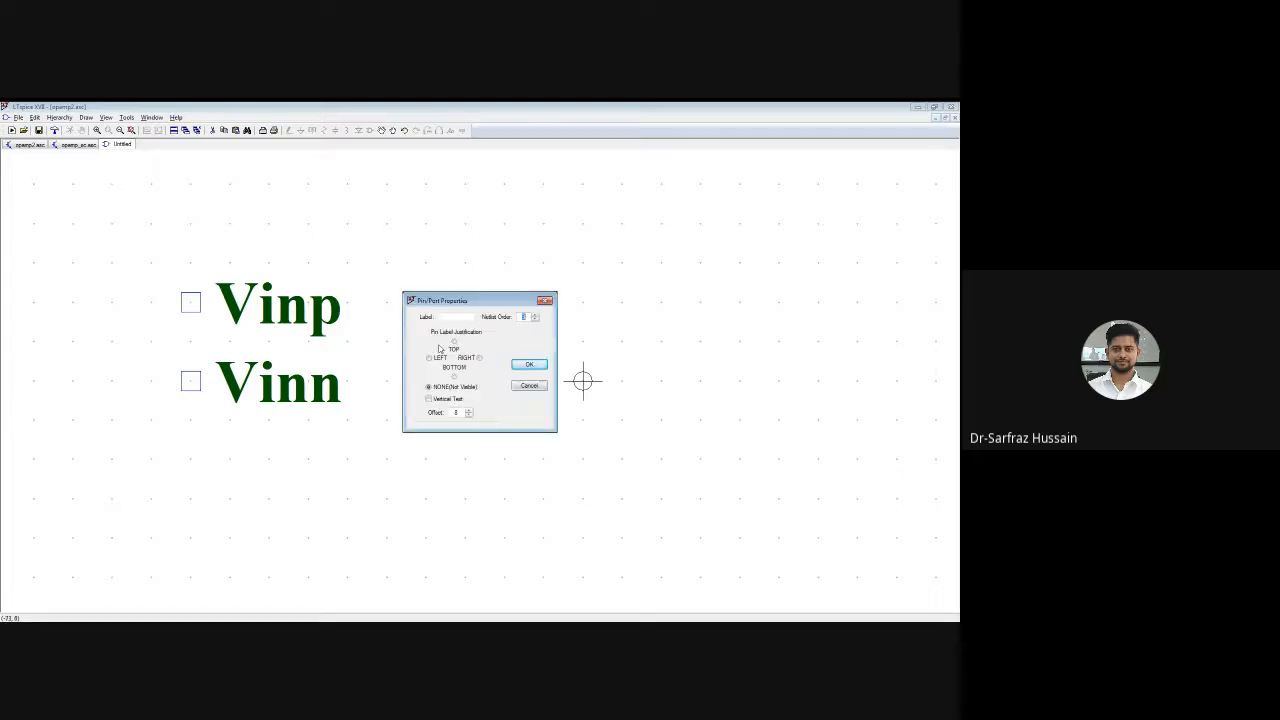
pyautogui.click(429, 358)
pyautogui.click(529, 364)
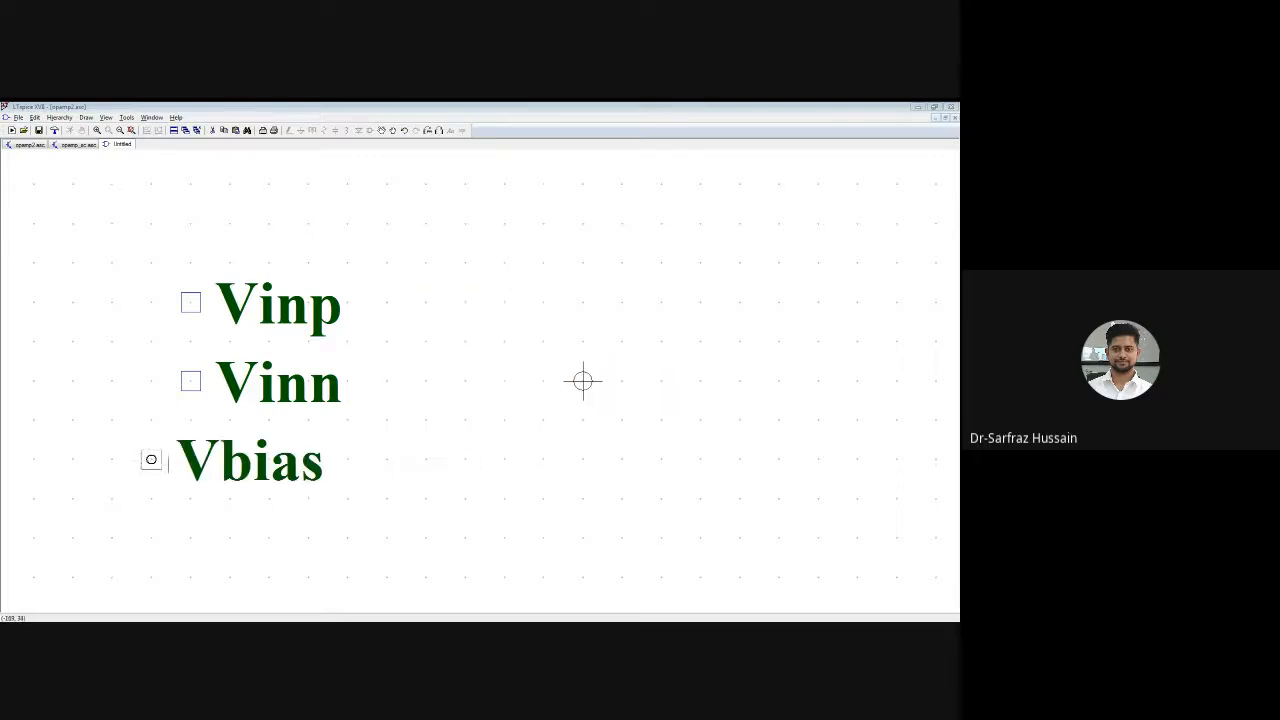
pyautogui.click(190, 460)
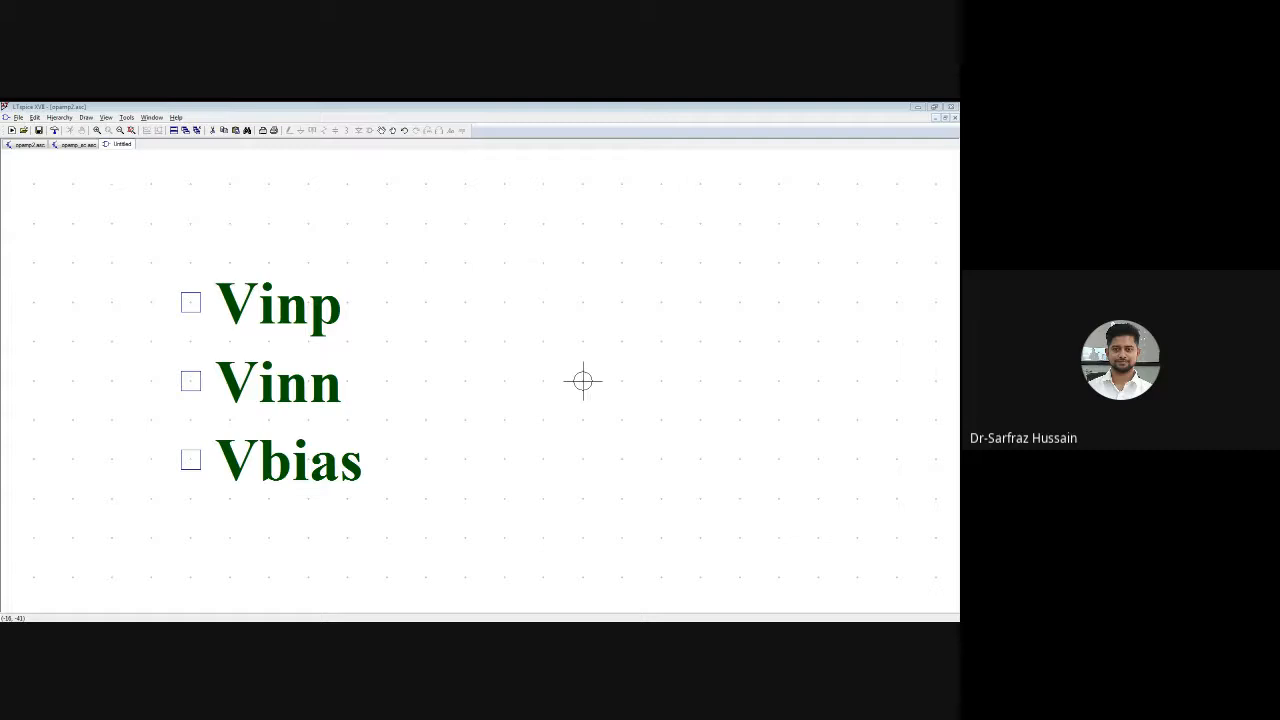
# Add a pin labelled VDD above and to the right of the input pins, with its label below the pin
pyautogui.click(35, 117)
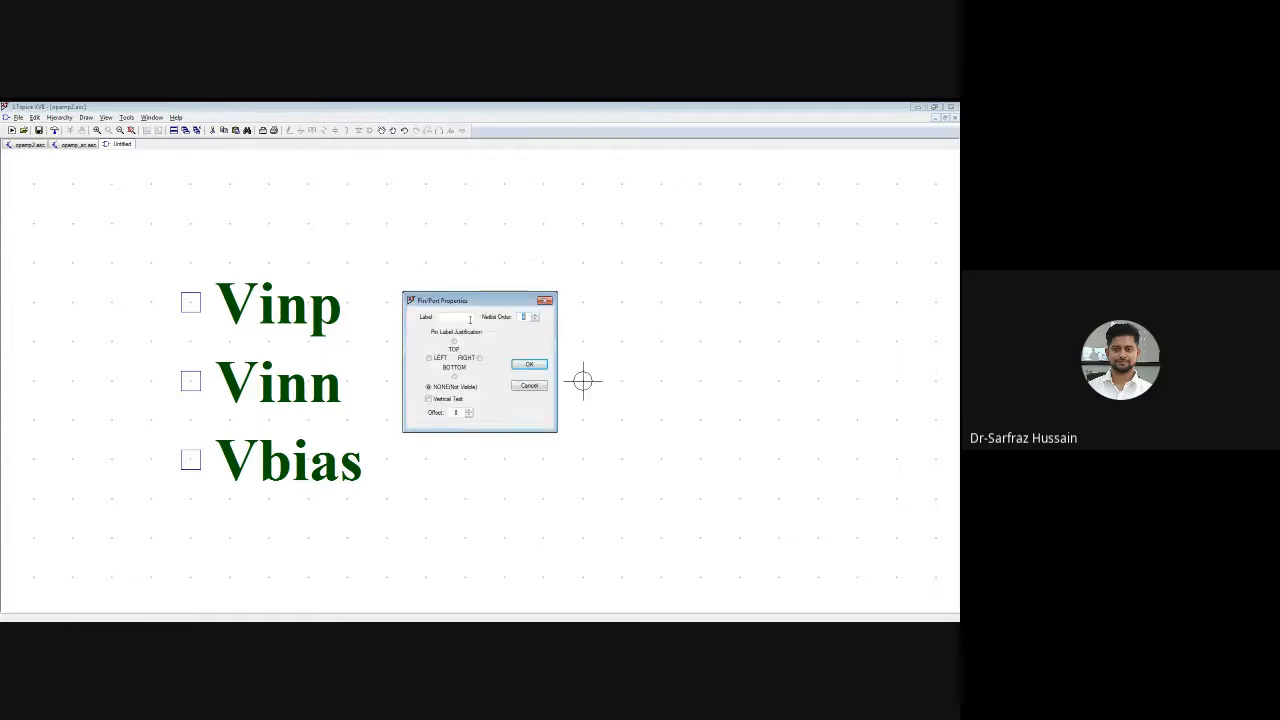
pyautogui.write('VDD')
pyautogui.click(529, 364)
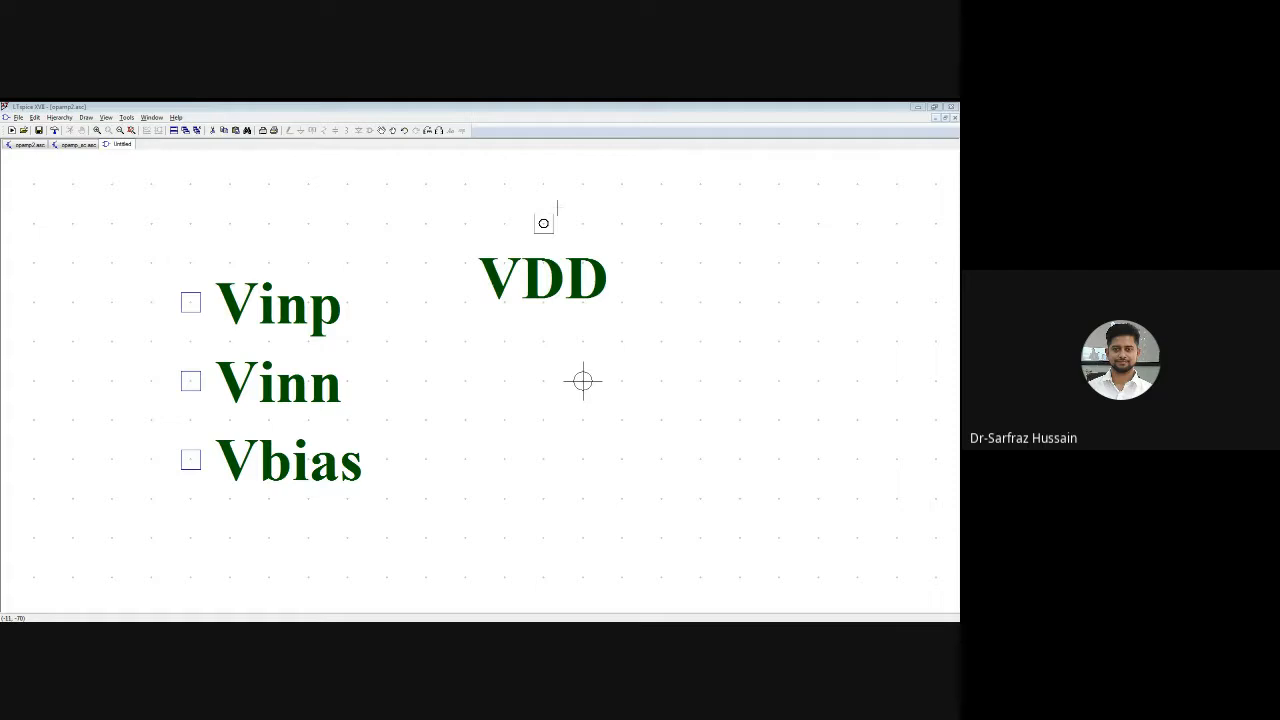
pyautogui.click(582, 381)
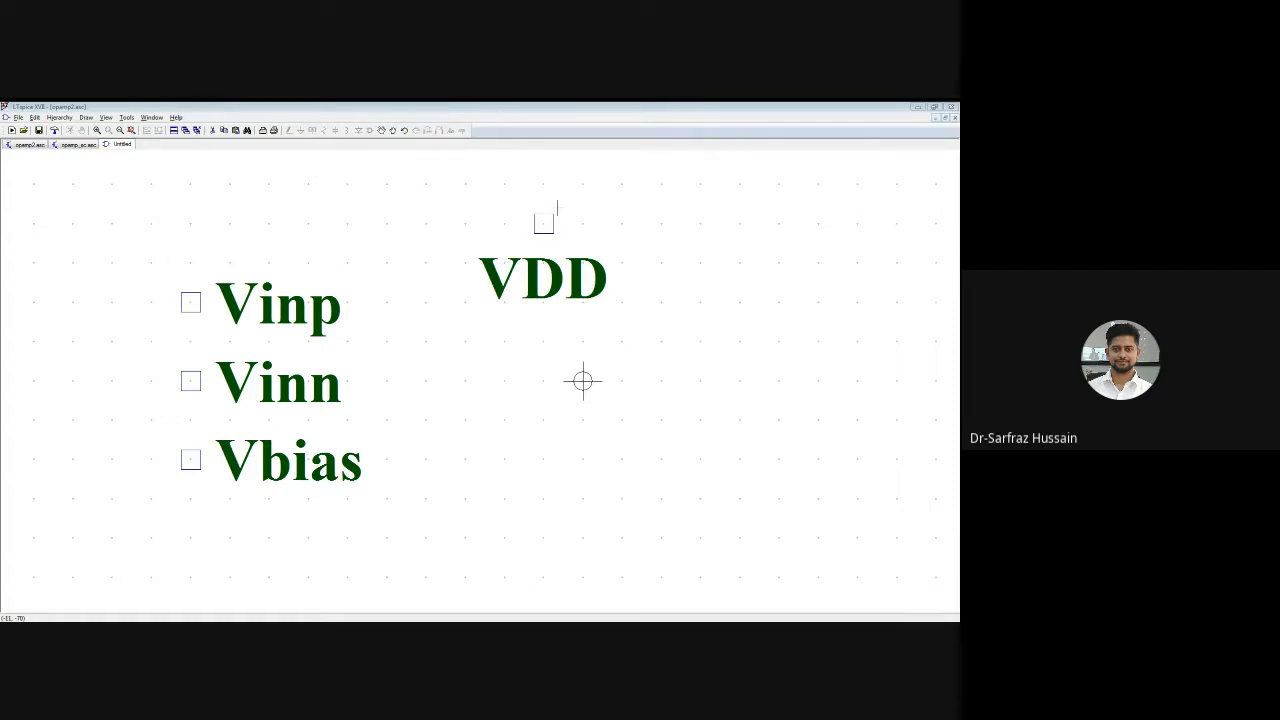
pyautogui.rightClick(566, 282)
pyautogui.click(528, 386)
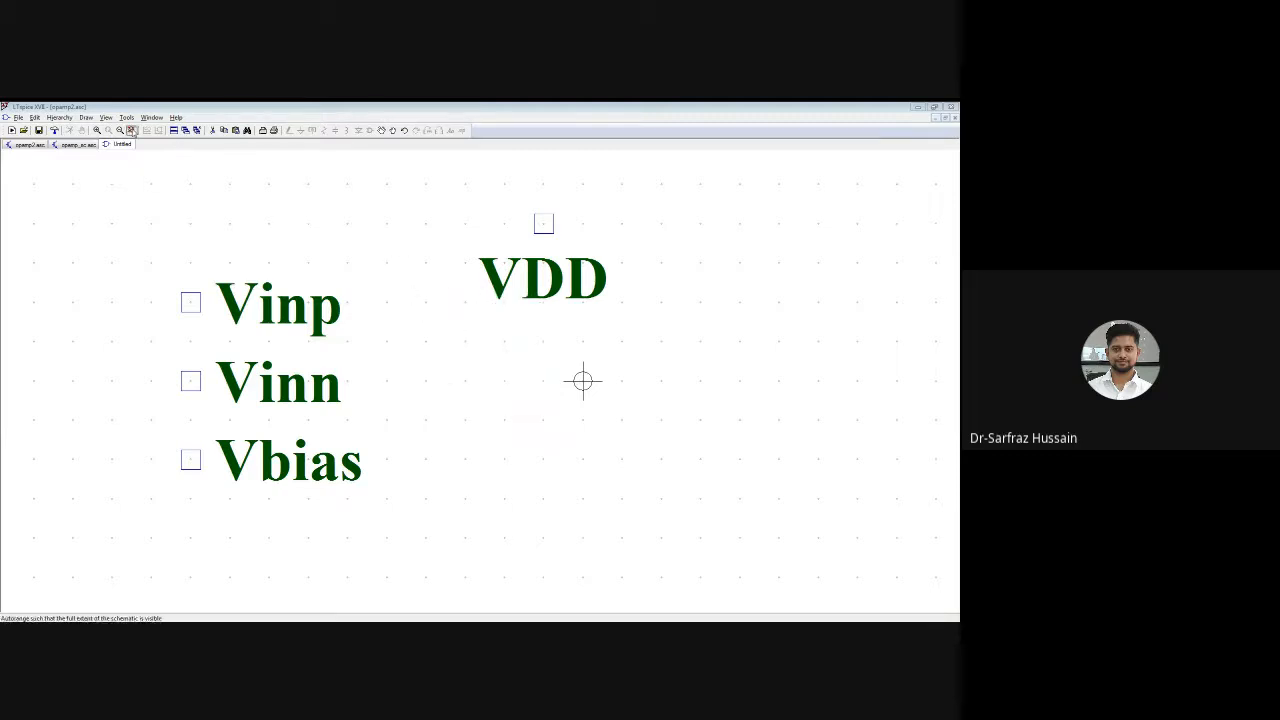
# Draw the triangle's upper edge as a line sloping down through the VDD pin to a tip level with Vinn
pyautogui.click(119, 131)
pyautogui.click(119, 131)
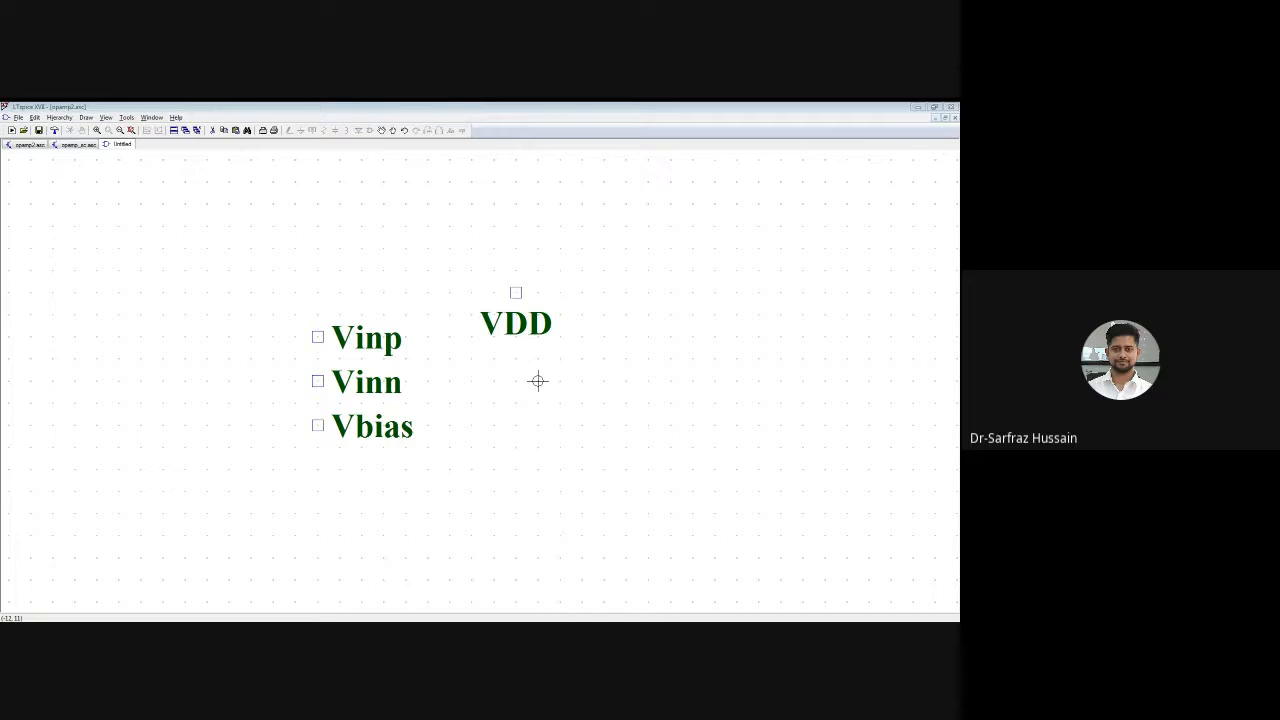
pyautogui.press('F6')
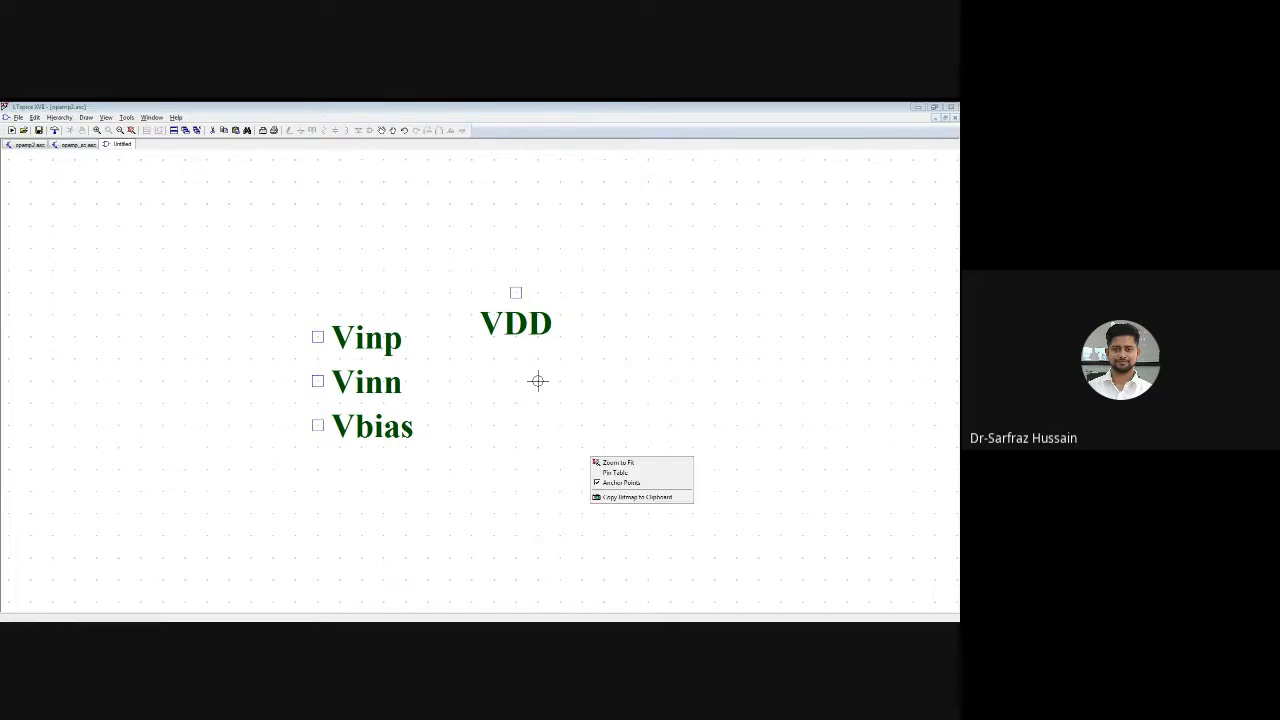
pyautogui.moveTo(552, 472)
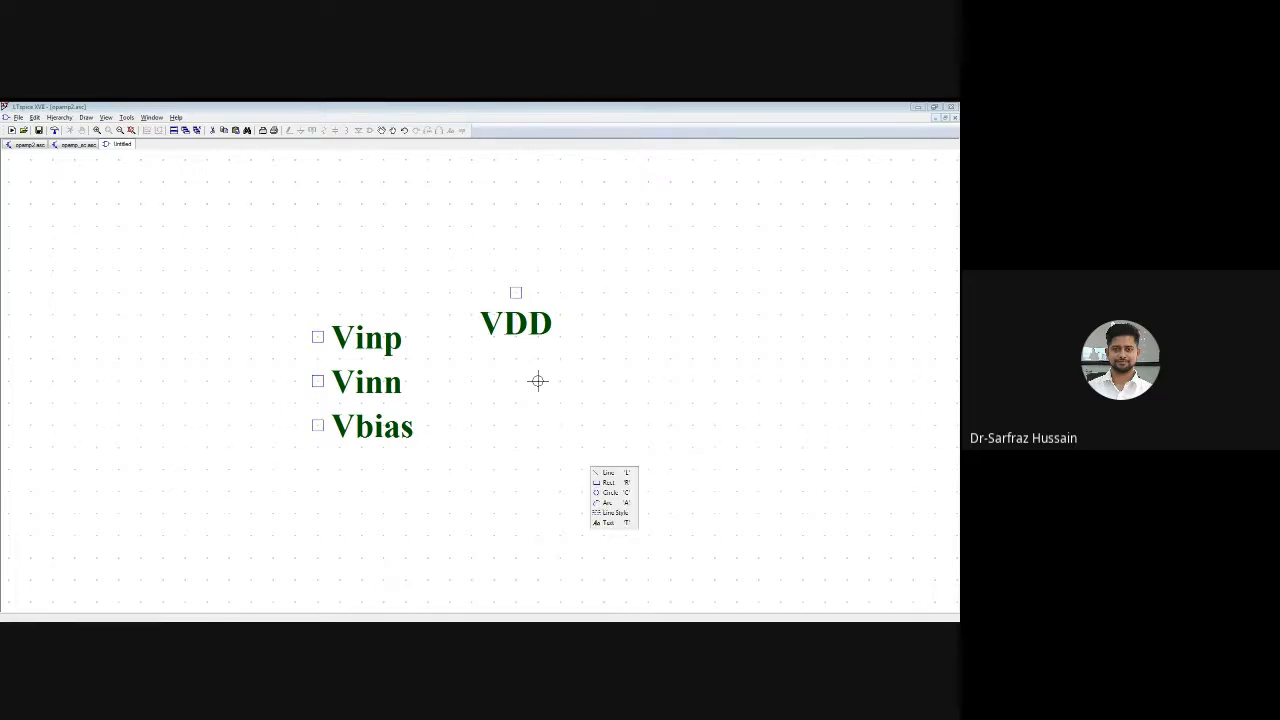
pyautogui.click(604, 472)
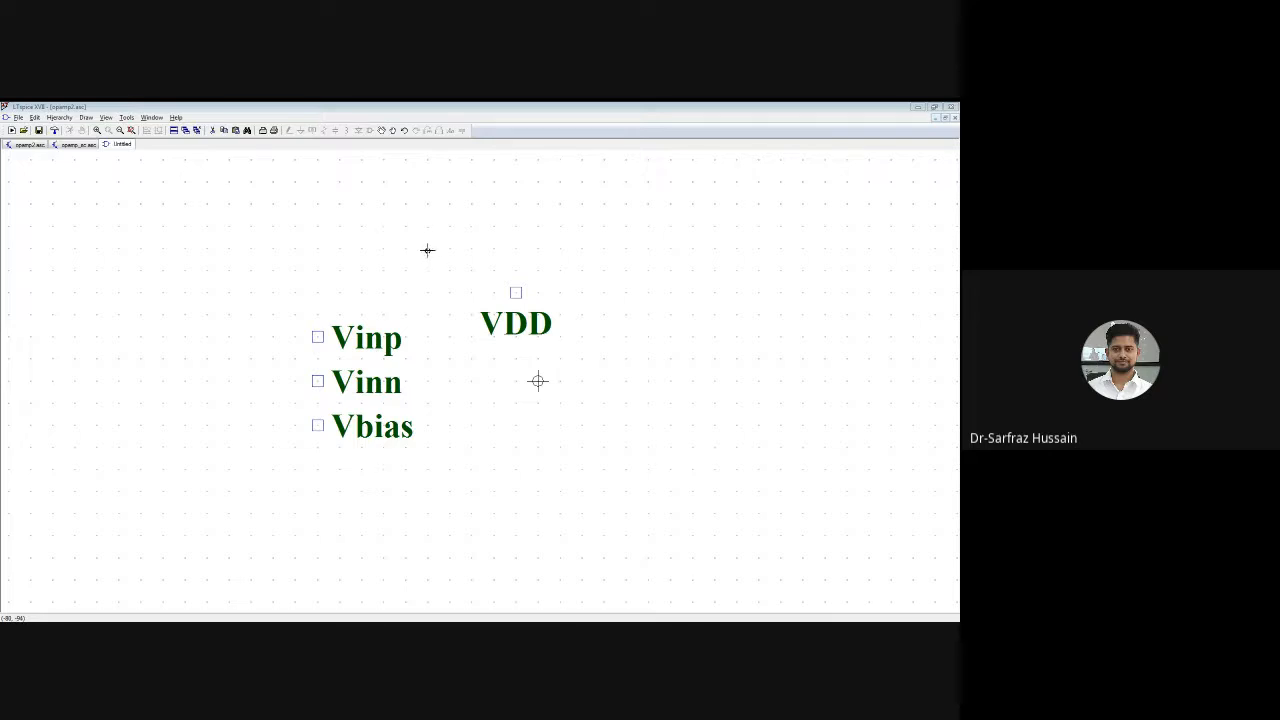
pyautogui.click(432, 270)
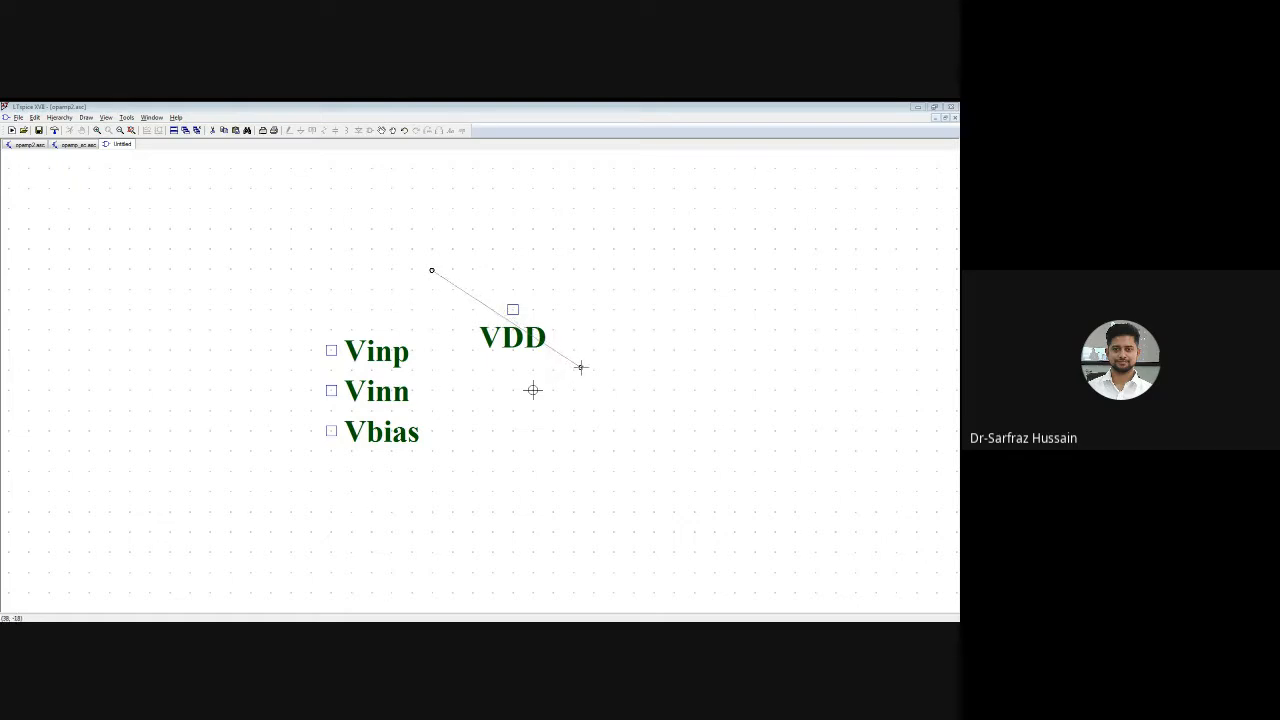
pyautogui.click(674, 391)
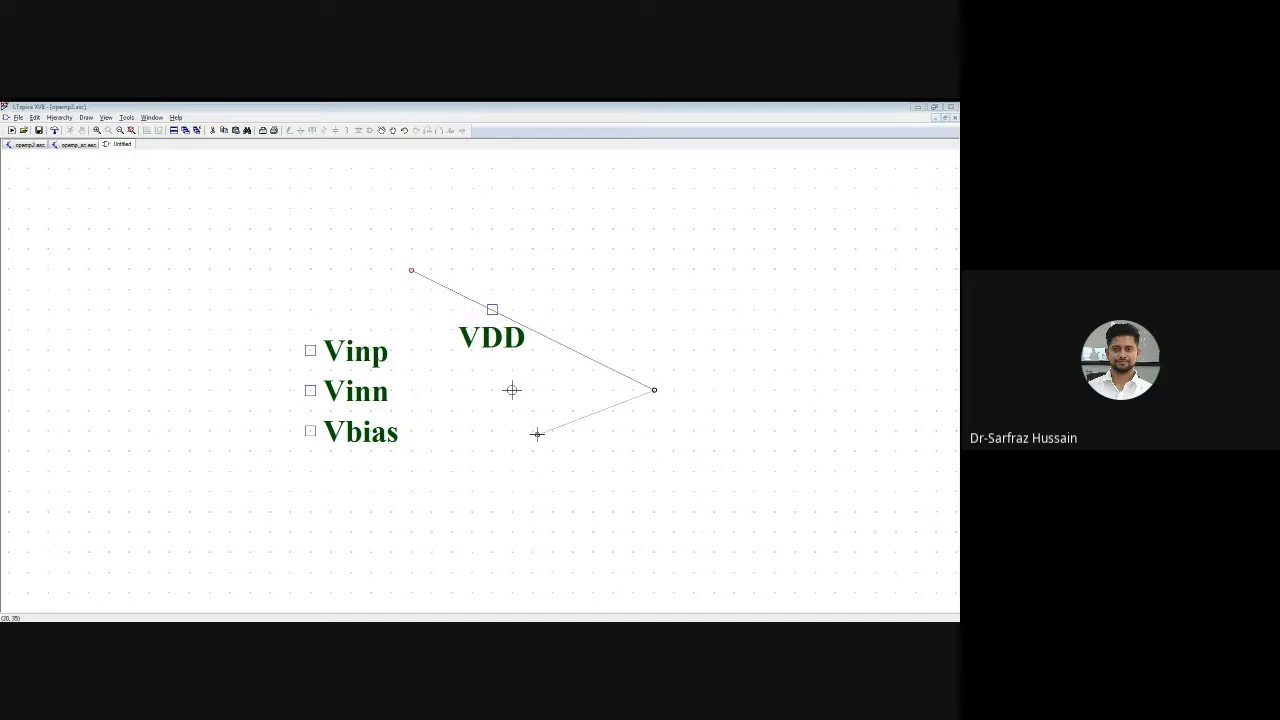
# Try a lower edge line from the triangle's tip down to the left, and undo that line
pyautogui.click(432, 491)
pyautogui.rightClick(412, 510)
pyautogui.click(36, 118)
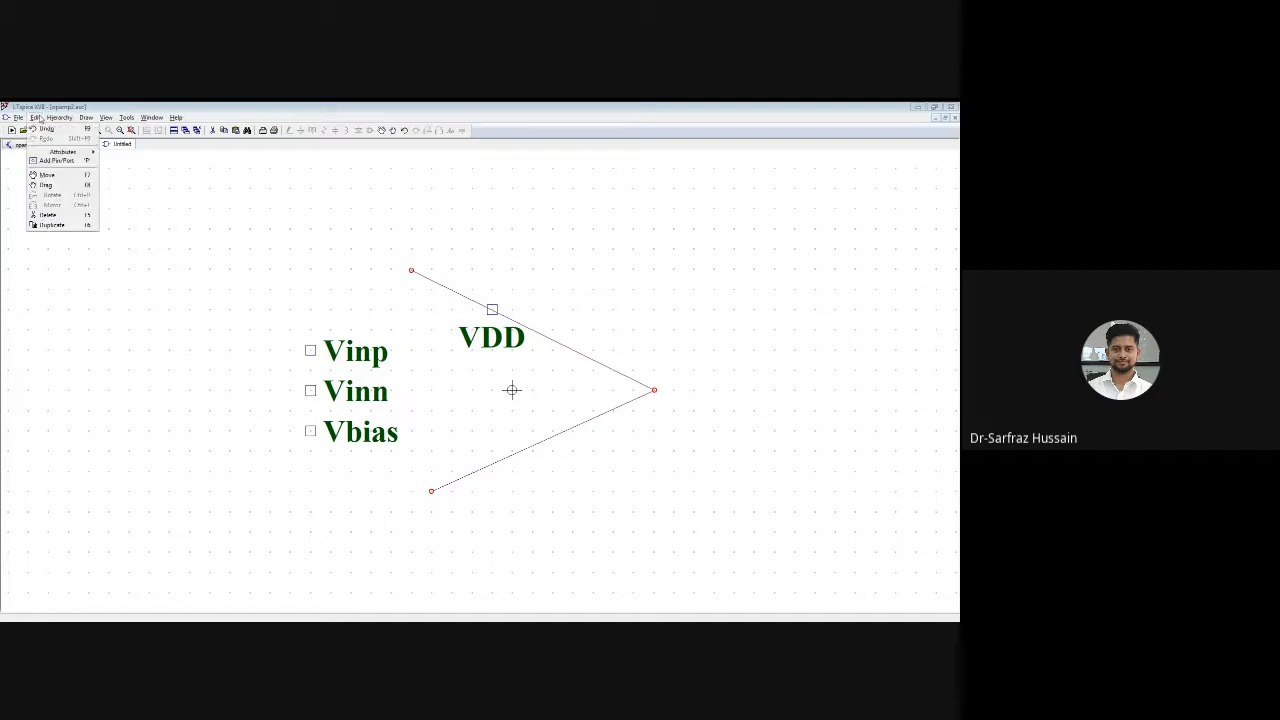
pyautogui.click(45, 129)
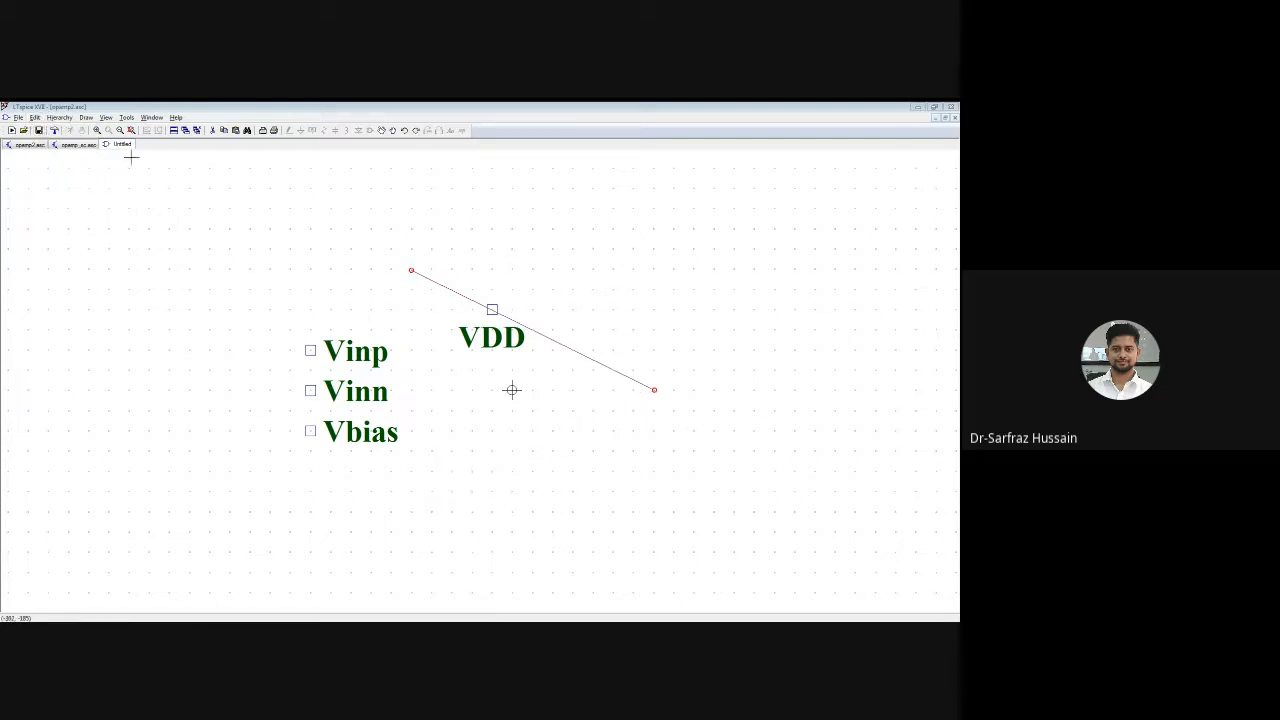
# Draw the lower edge from the tip to a point below the upper edge's start and close the triangle with a vertical line
pyautogui.click(86, 118)
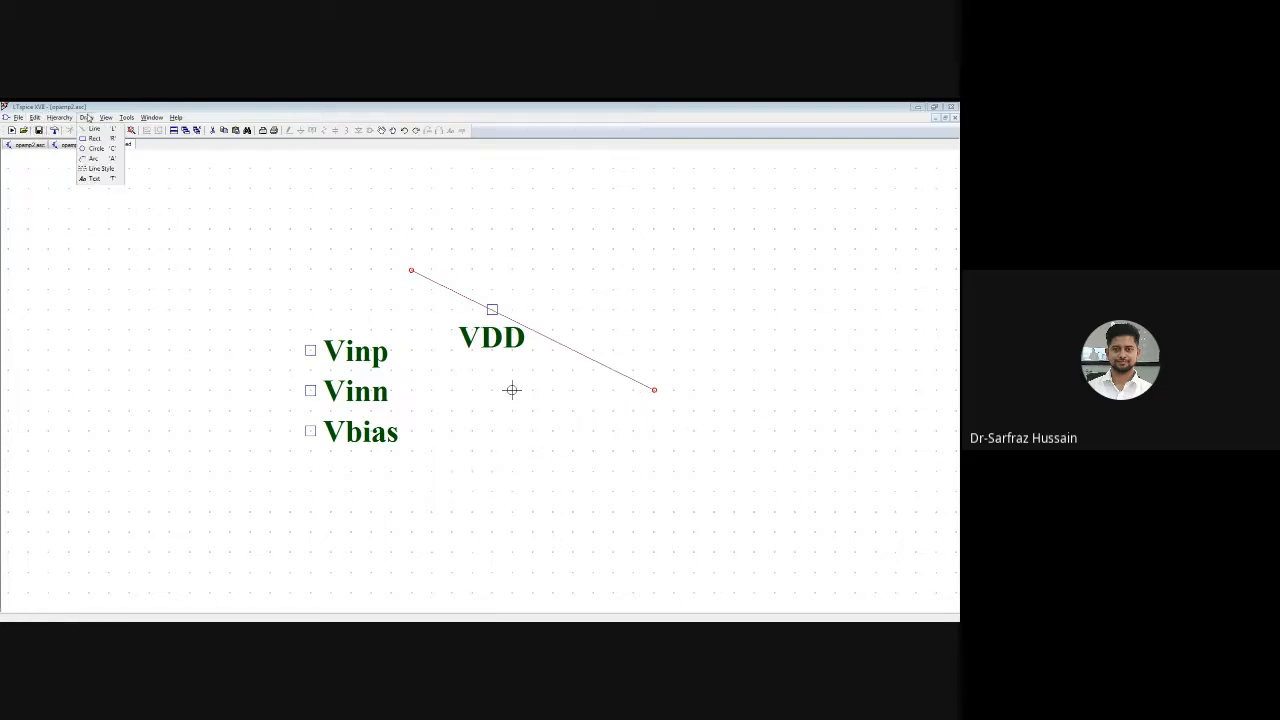
pyautogui.click(94, 128)
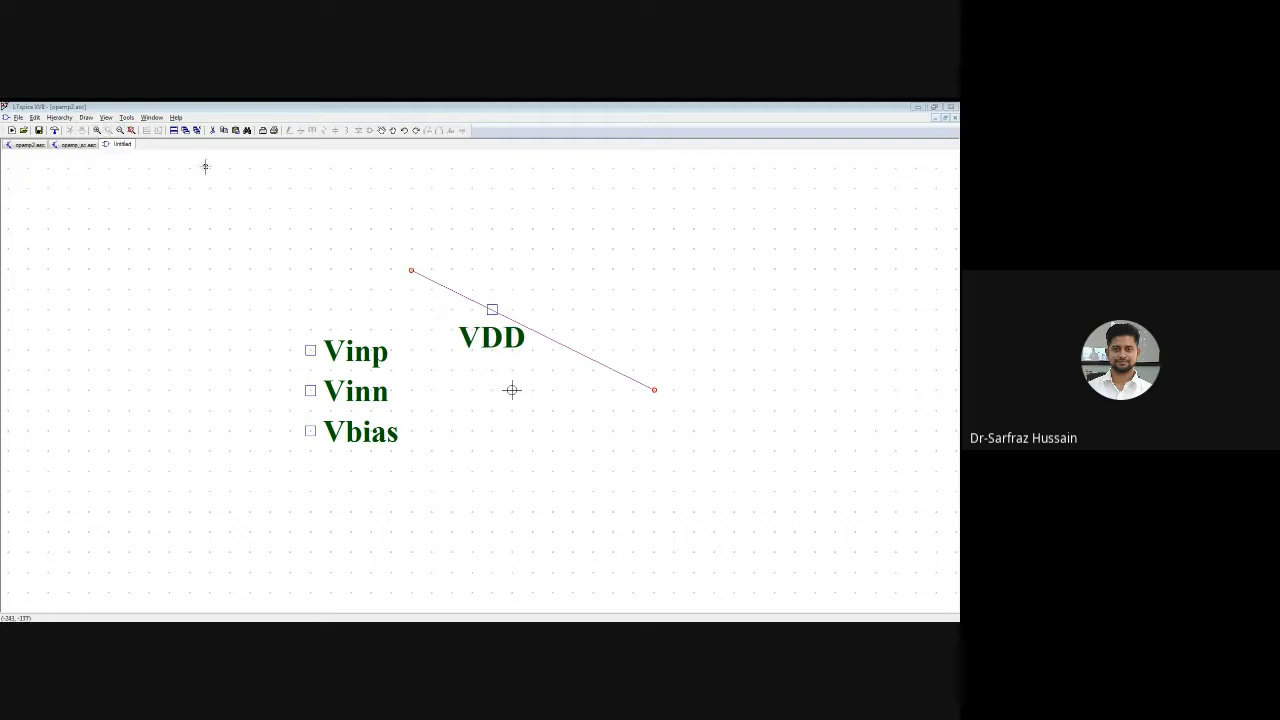
pyautogui.click(654, 390)
pyautogui.click(412, 510)
pyautogui.scroll(-1, 412, 508)
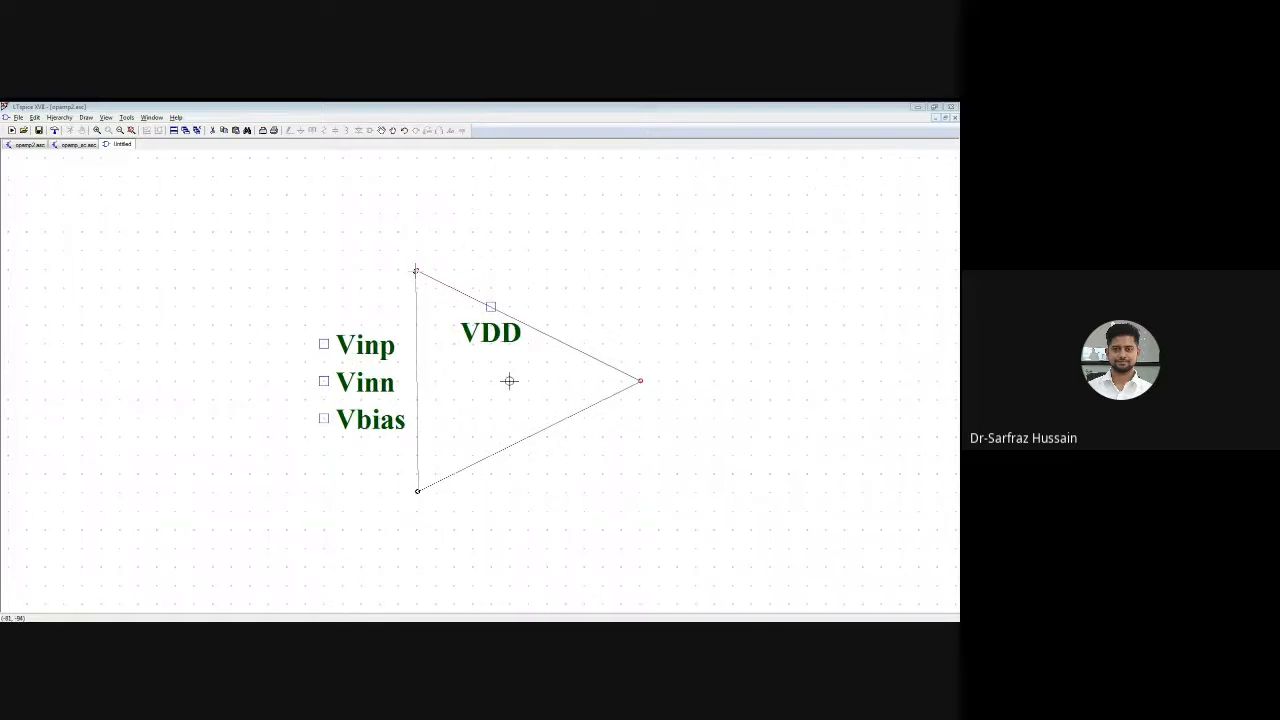
pyautogui.click(418, 269)
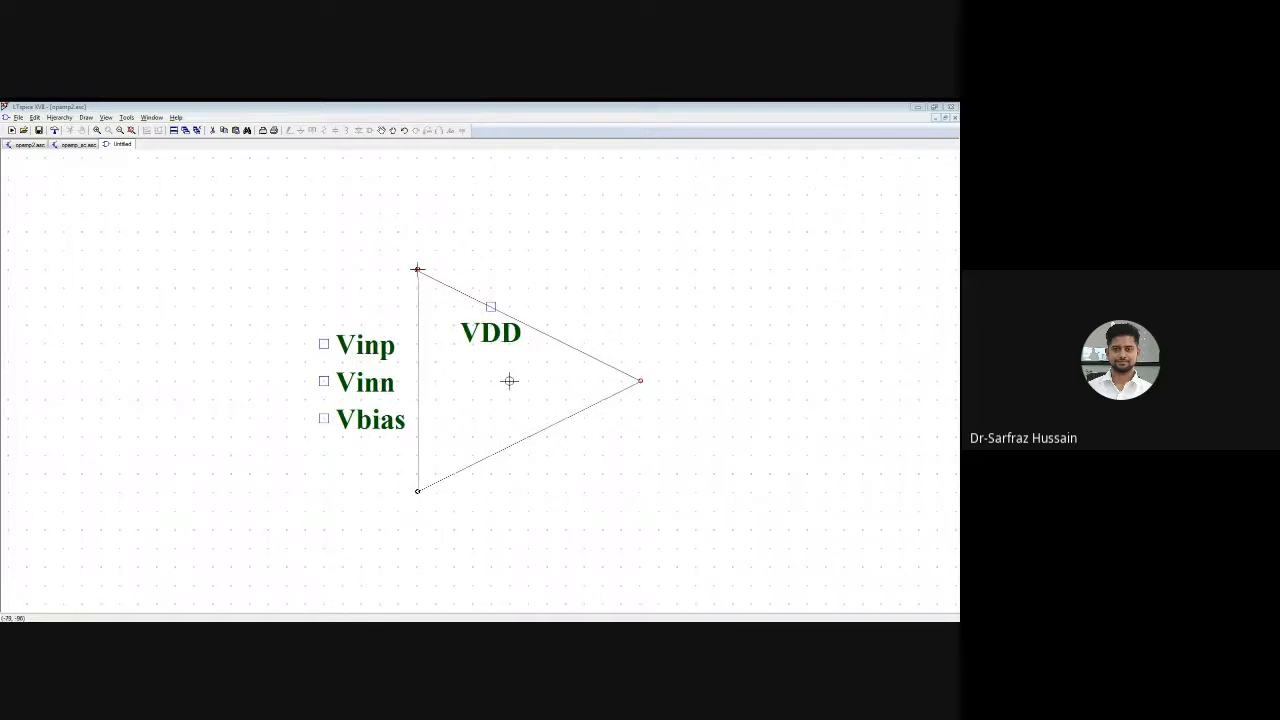
# Join the triangle's upper and lower corners with a straight vertical line and leave the line command
pyautogui.rightClick(432, 366)
pyautogui.click(417, 270)
pyautogui.click(416, 491)
pyautogui.click(417, 491)
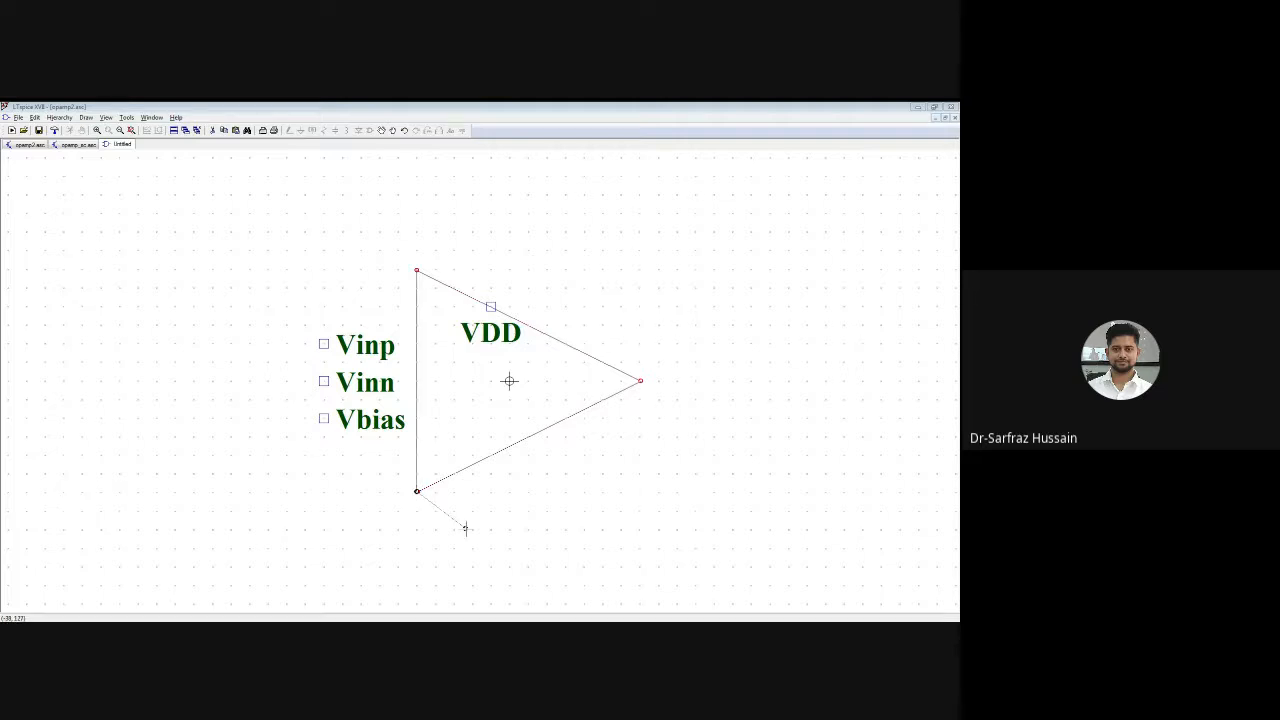
pyautogui.rightClick(447, 517)
# Move the Vinp, Vinn and Vbias pins together onto the triangle's vertical edge, with their labels inside
pyautogui.click(381, 130)
pyautogui.moveTo(305, 318); pyautogui.dragTo(409, 458)
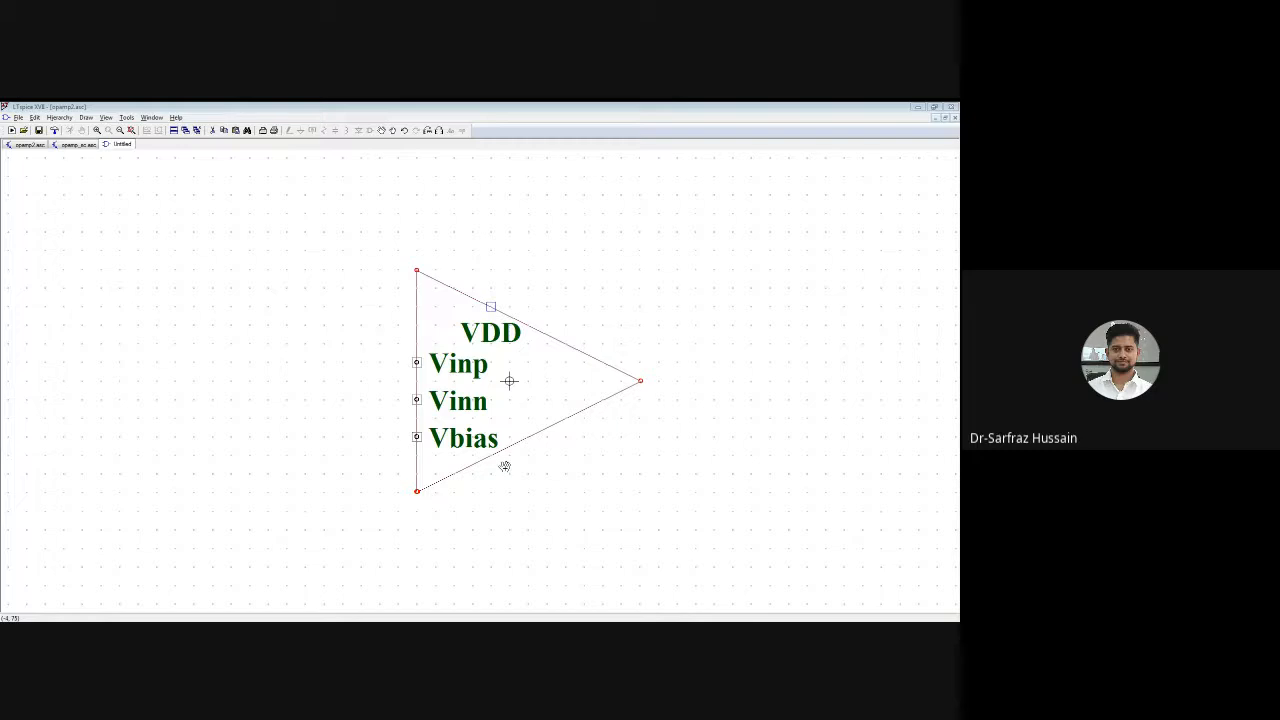
pyautogui.click(505, 467)
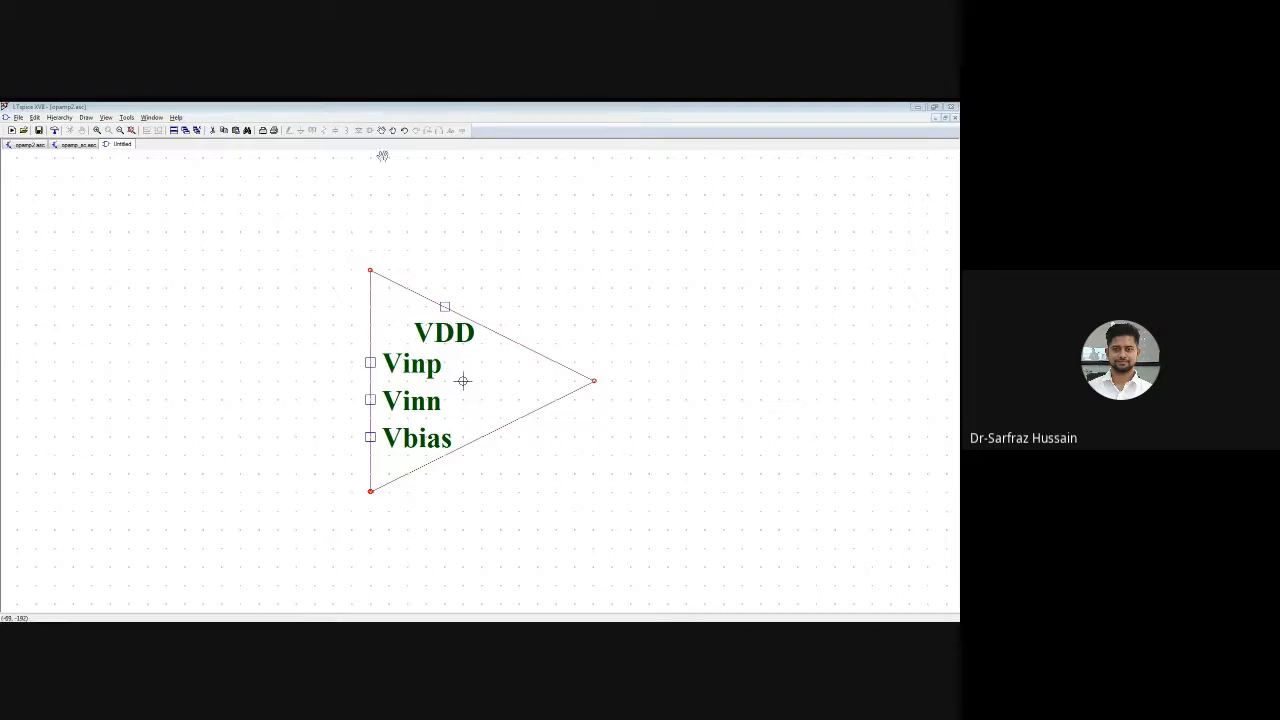
# Add a pin labelled VSS on the triangle's lower edge, with its label offset above the pin
pyautogui.press('p')
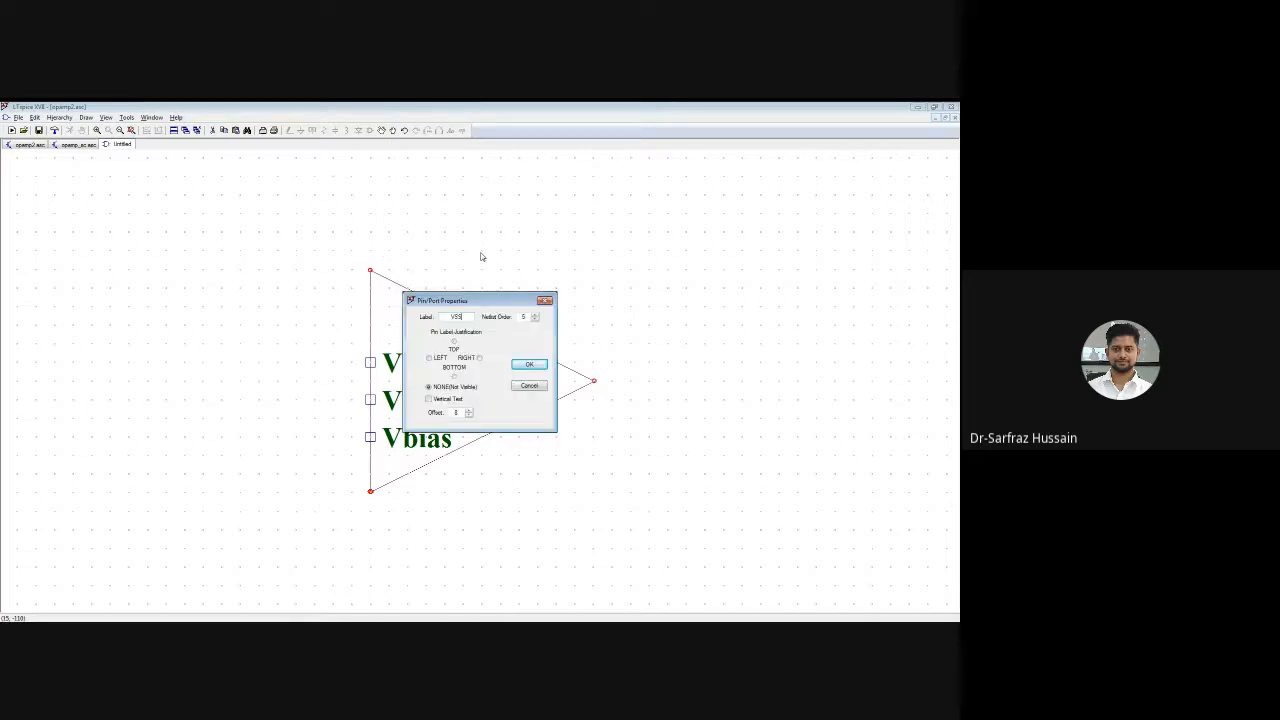
pyautogui.click(468, 412)
pyautogui.click(529, 364)
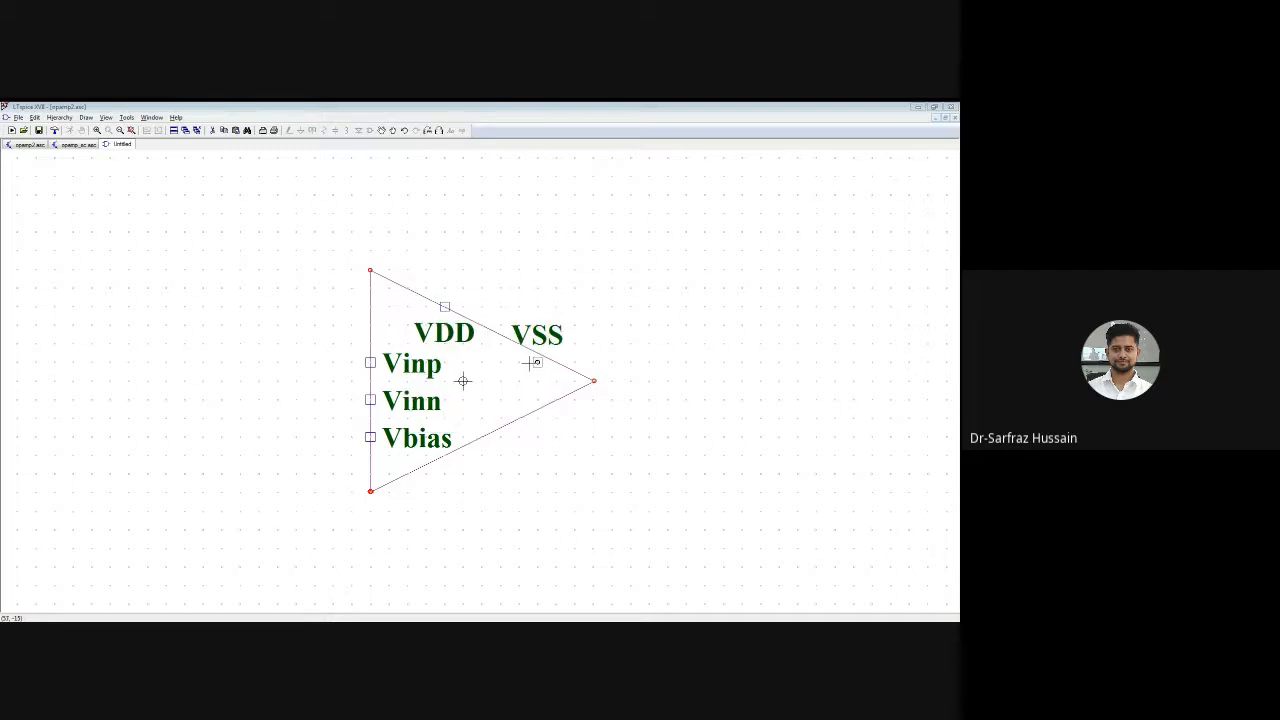
pyautogui.click(475, 440)
# Move the VDD pin along the triangle's upper edge until it sits directly above the VSS pin
pyautogui.click(381, 130)
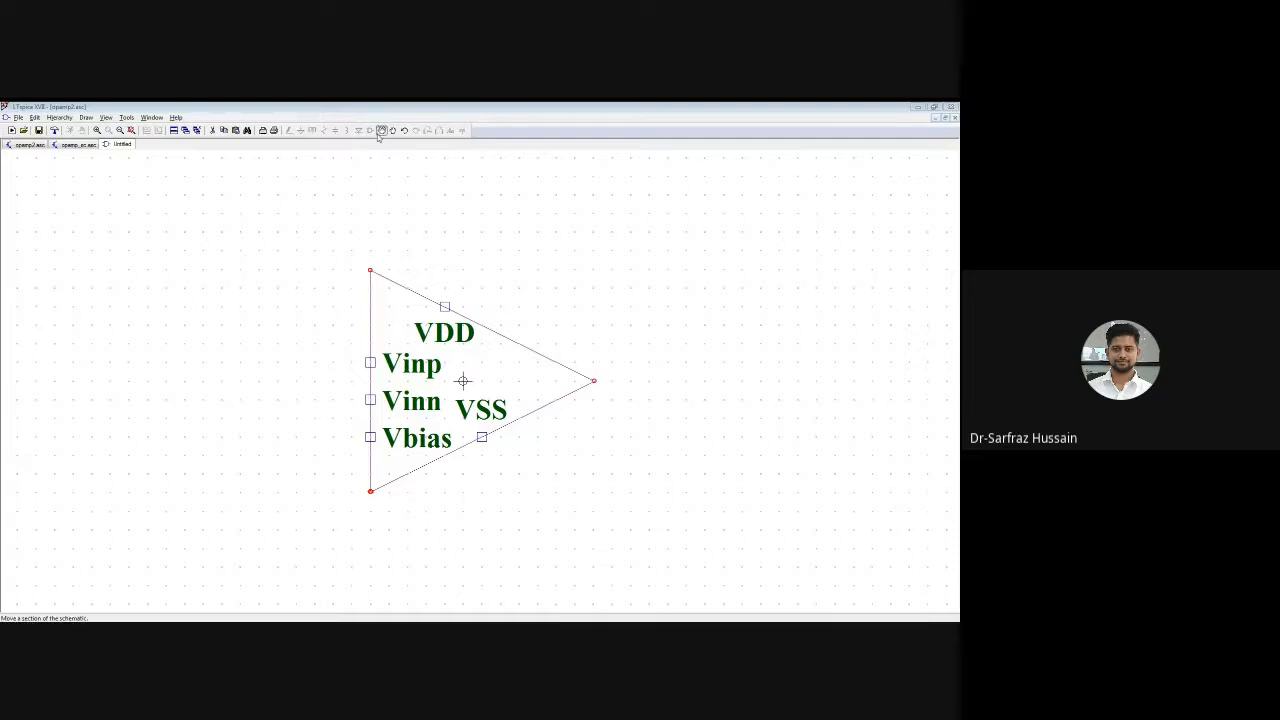
pyautogui.click(444, 307)
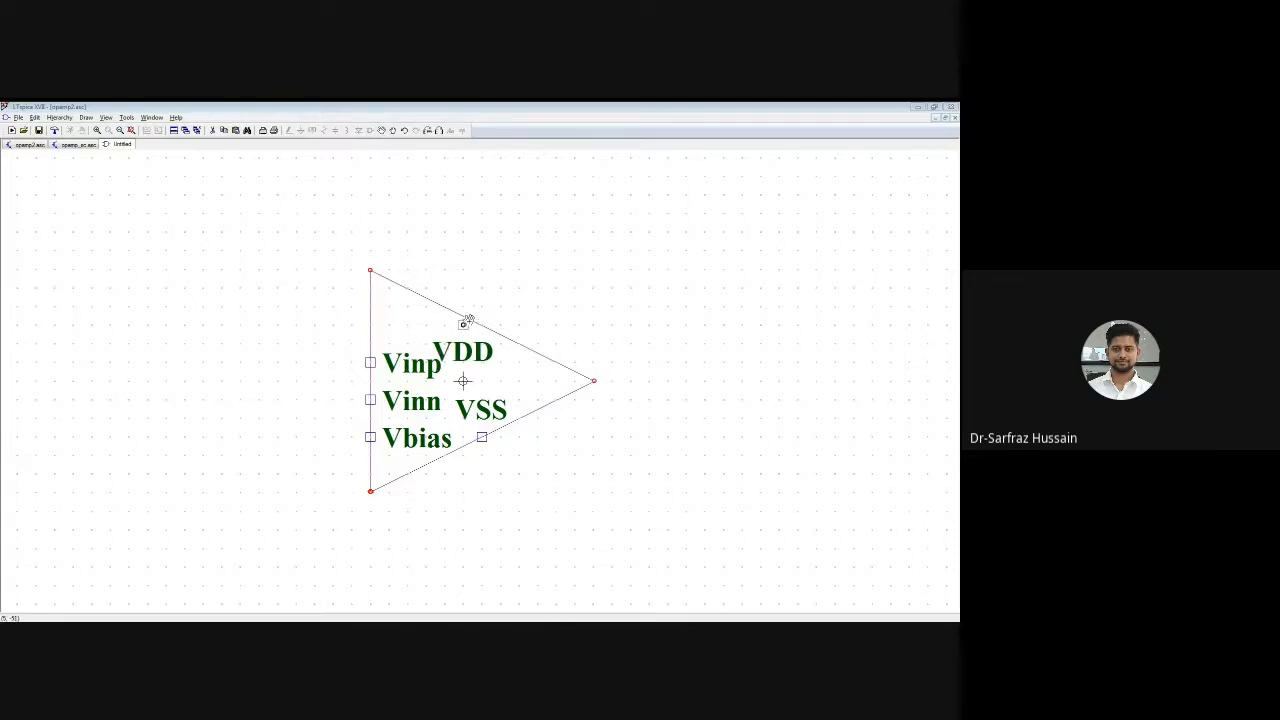
pyautogui.click(480, 322)
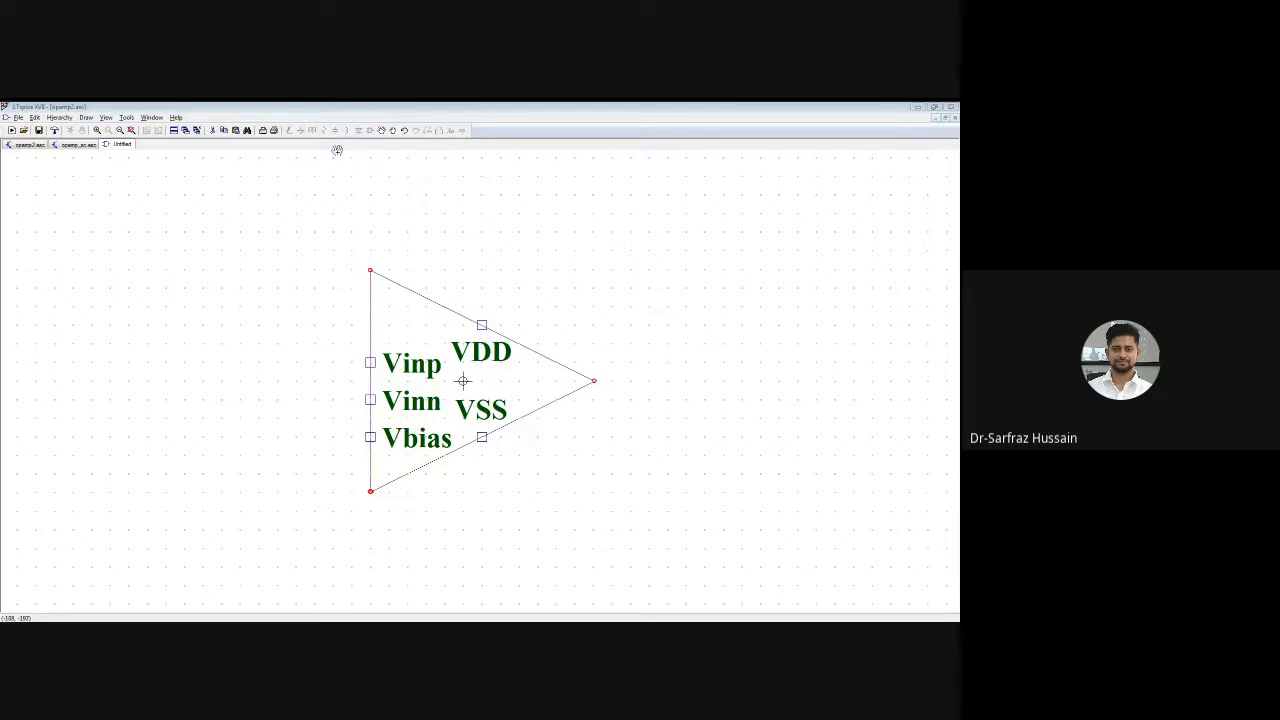
# Check the output net in the opamp_ac schematic and add a Vout pin at the triangle's tip, with its label inside
pyautogui.click(77, 147)
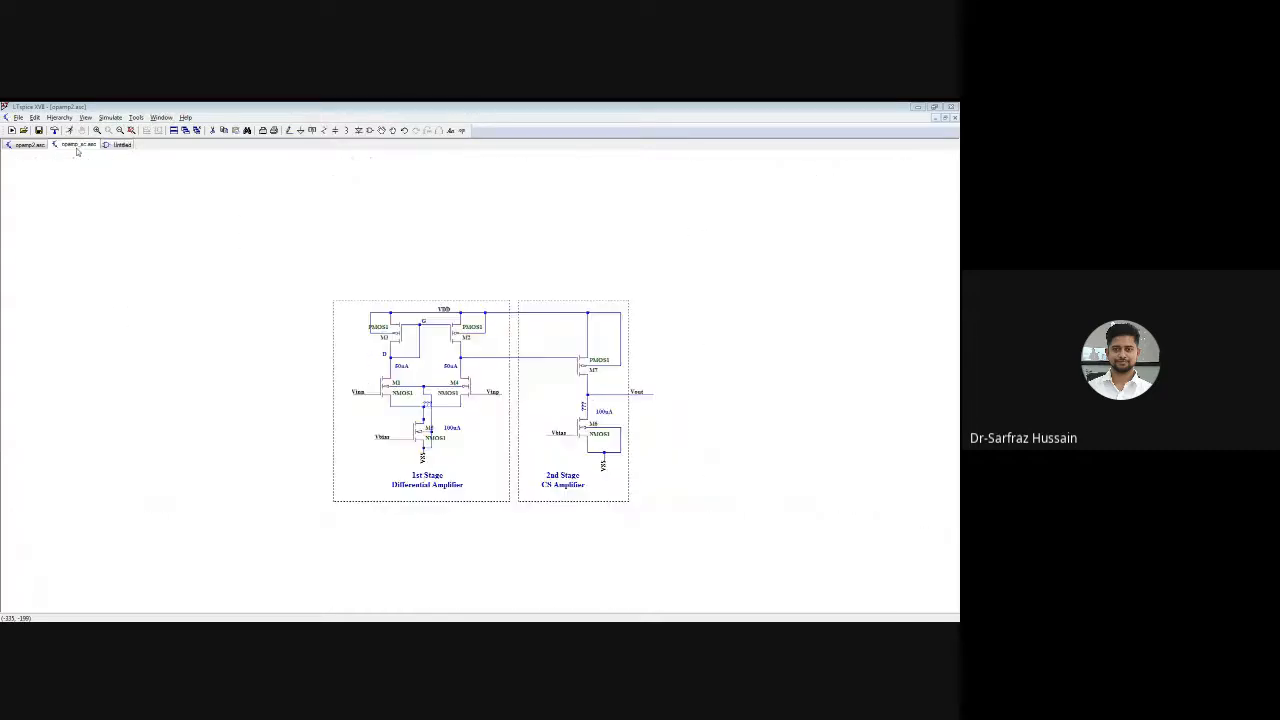
pyautogui.click(121, 145)
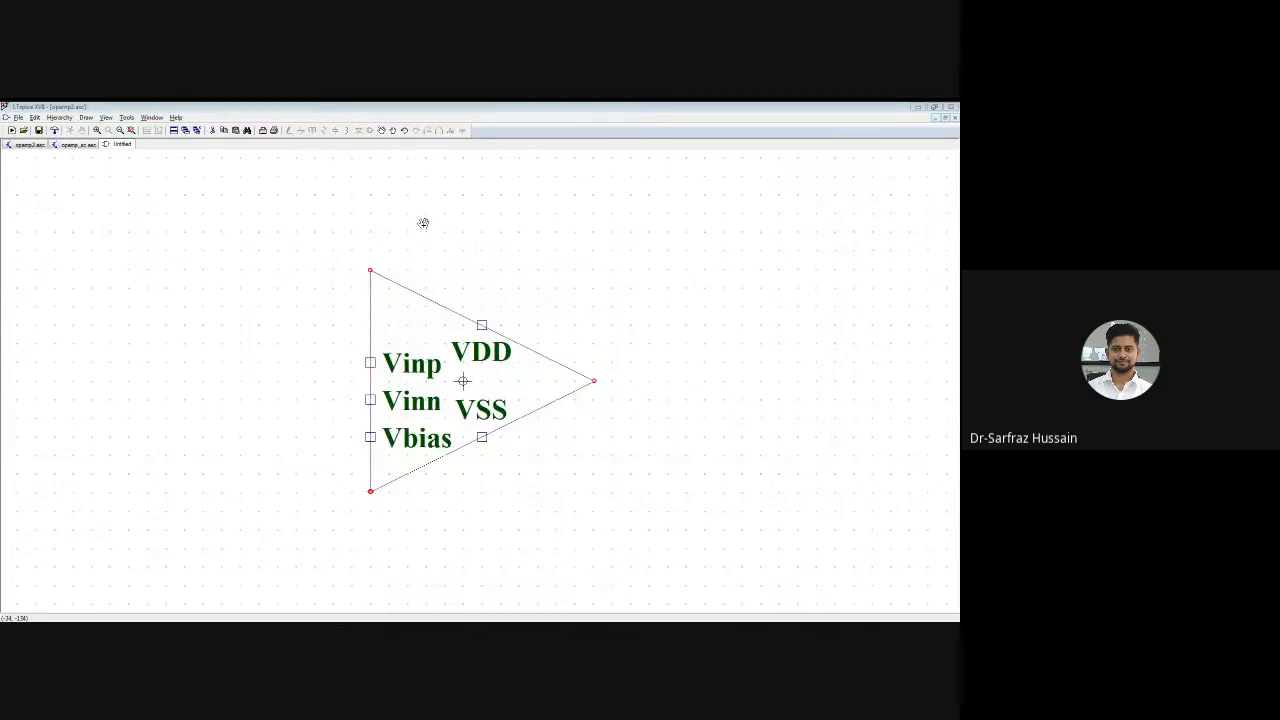
pyautogui.press('p')
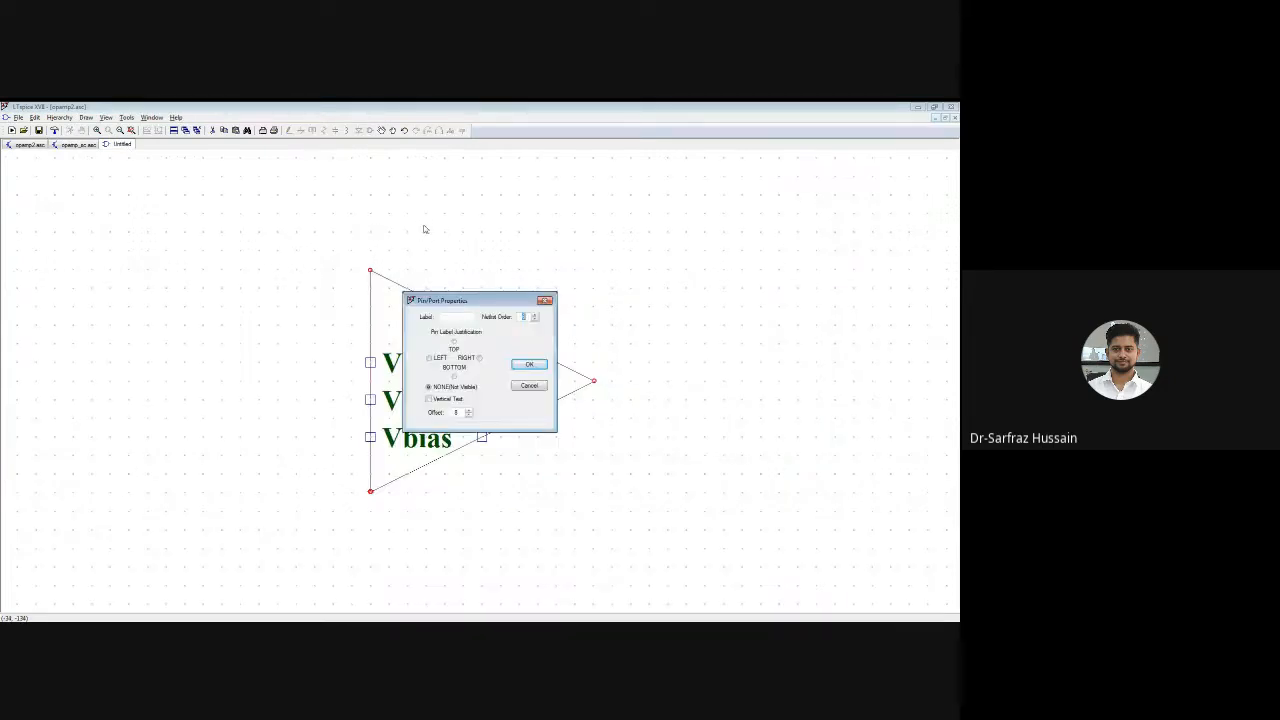
pyautogui.click(481, 358)
pyautogui.click(529, 364)
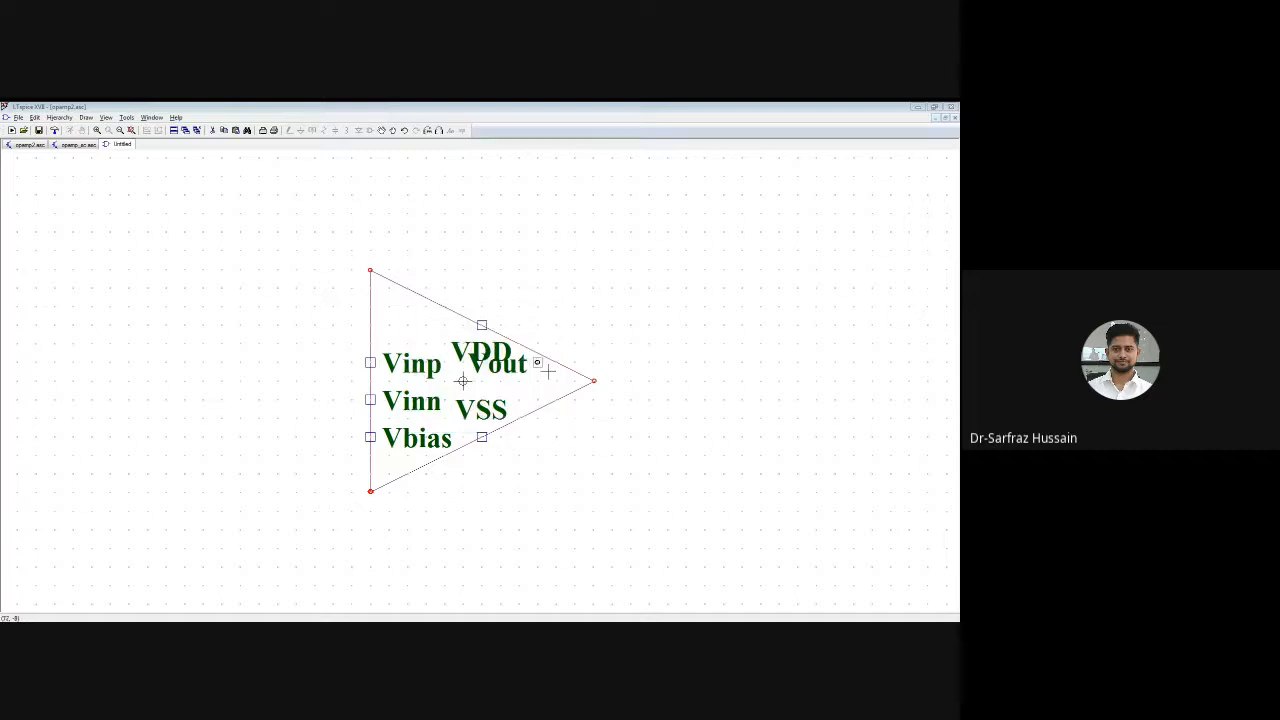
pyautogui.click(593, 380)
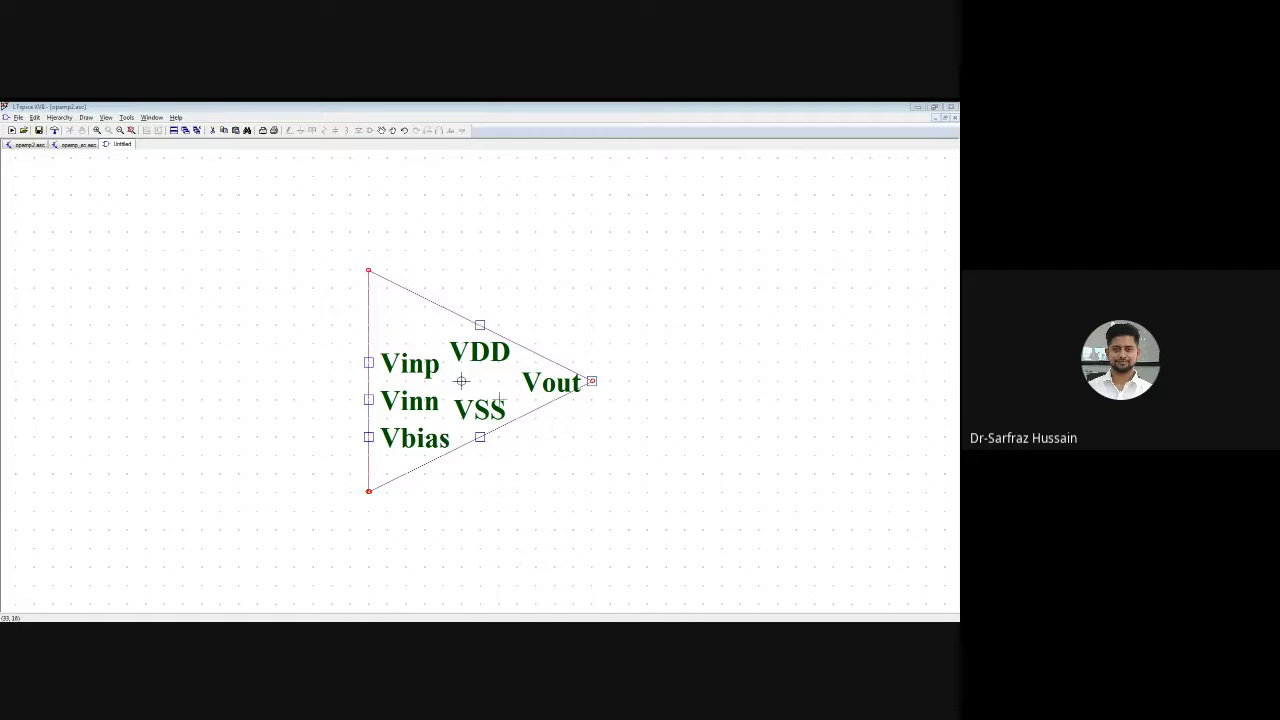
# Increase the Vout pin's label offset to 12, and enlarge it once more to shift the label farther inside the triangle
pyautogui.rightClick(591, 381)
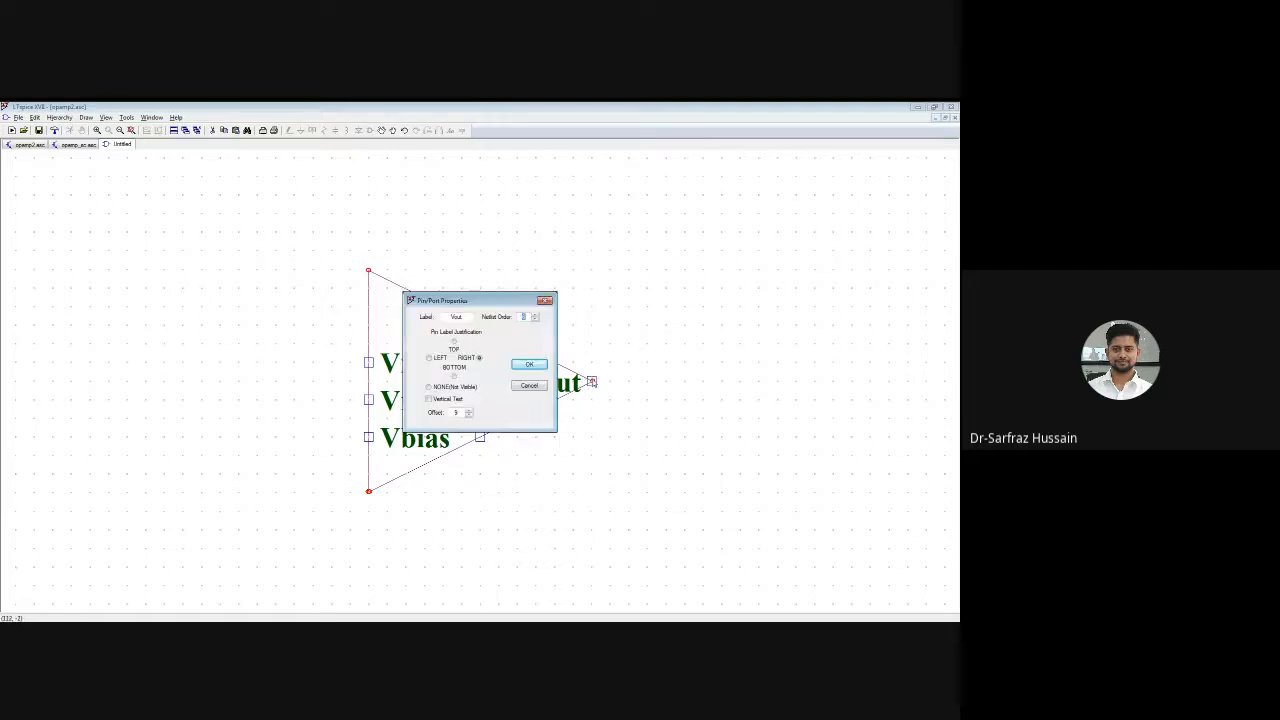
pyautogui.click(467, 409)
pyautogui.click(528, 363)
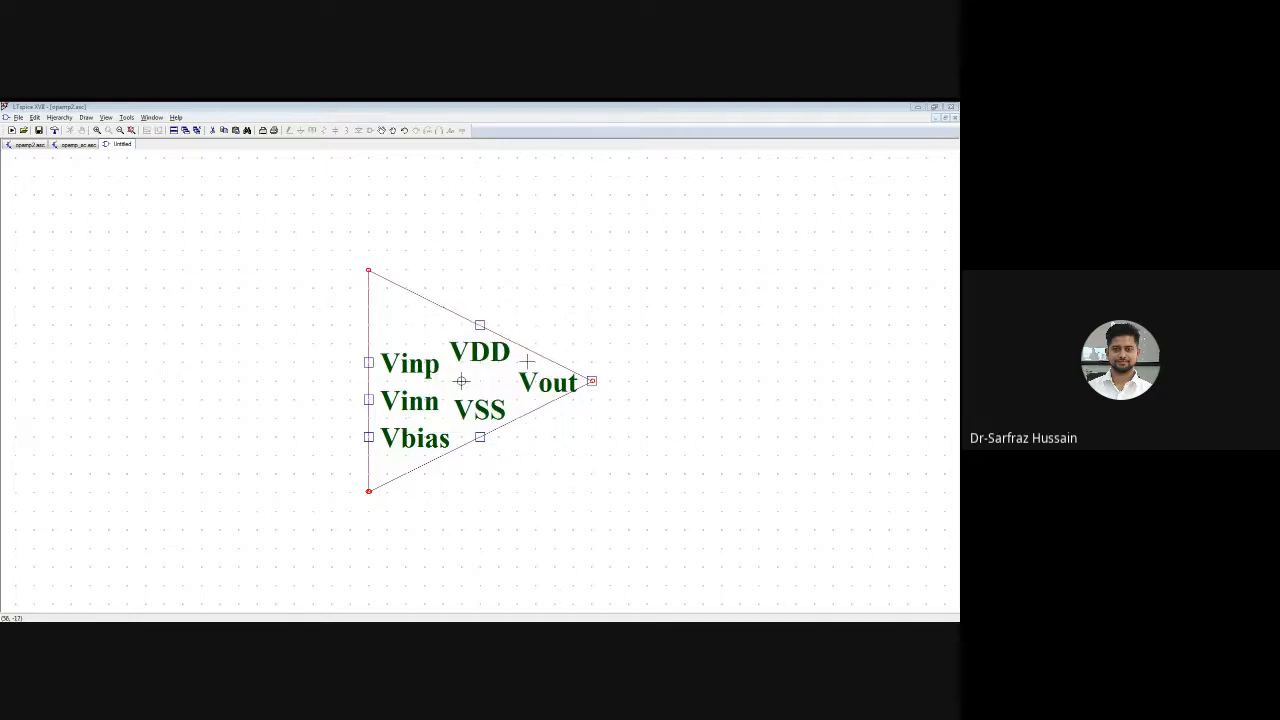
pyautogui.rightClick(591, 381)
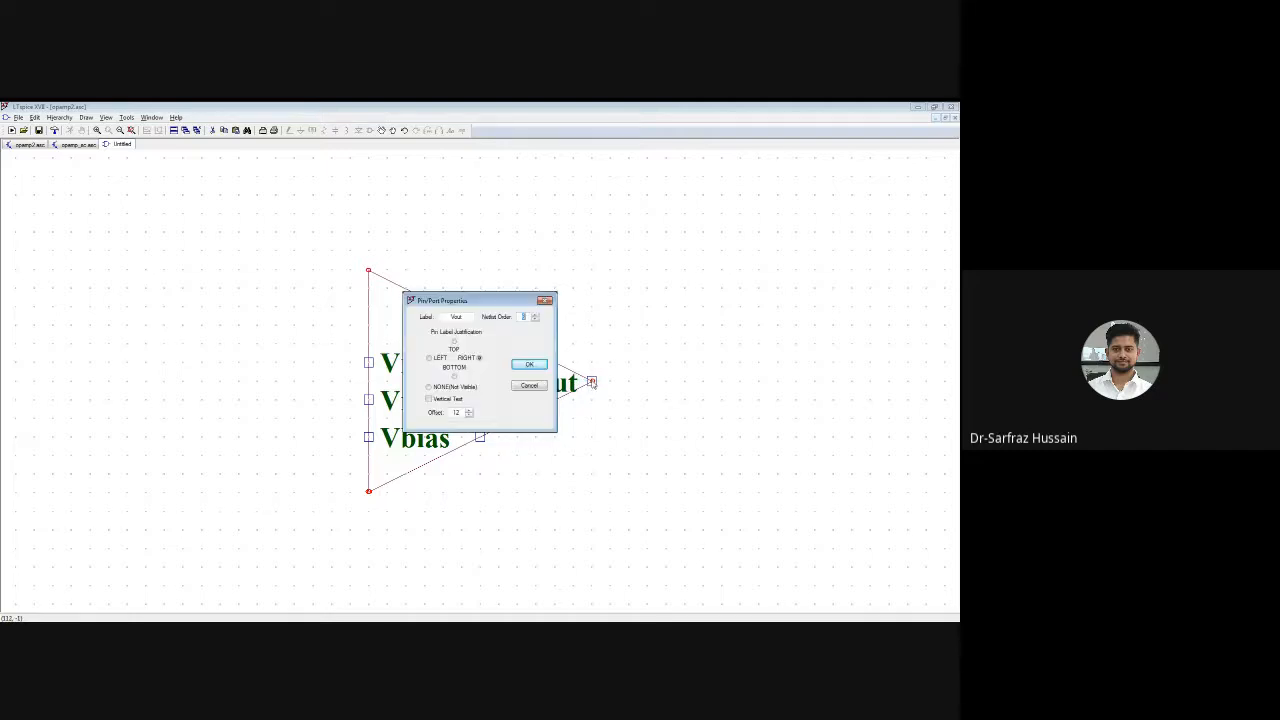
pyautogui.click(467, 412)
pyautogui.click(529, 364)
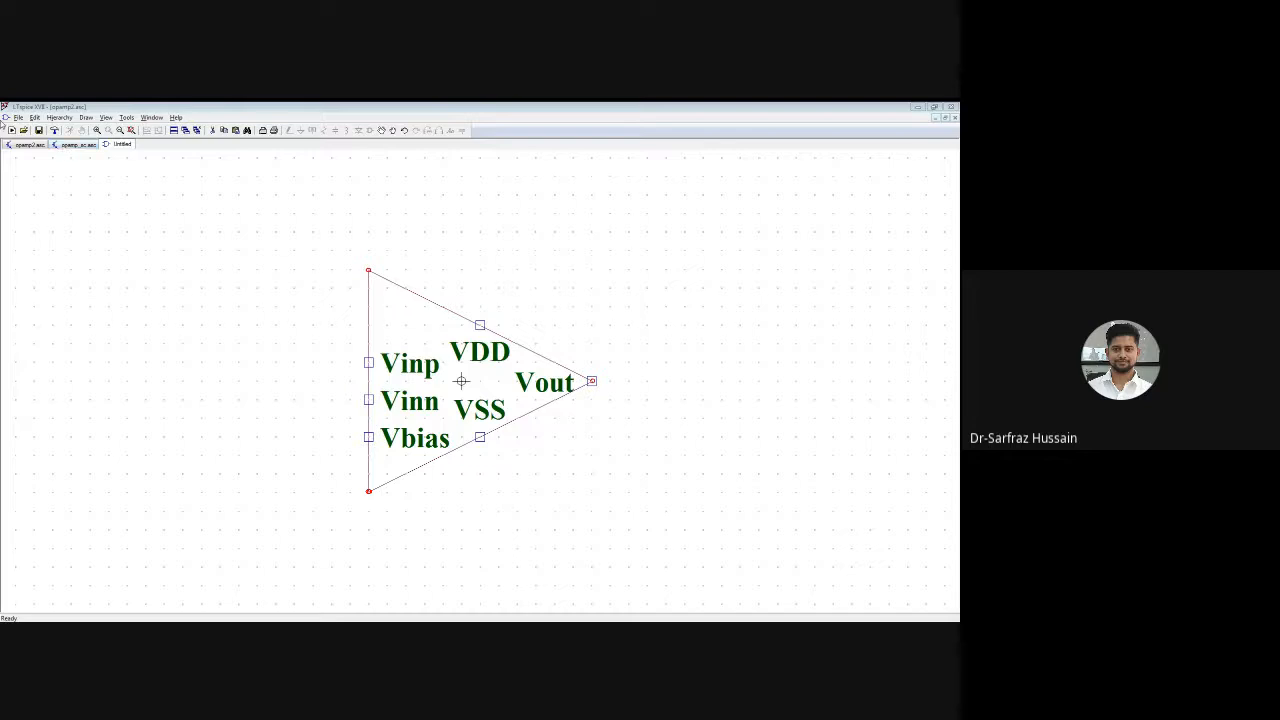
# Save the symbol as opamp_ac in the ltspice_prog folder
pyautogui.click(18, 118)
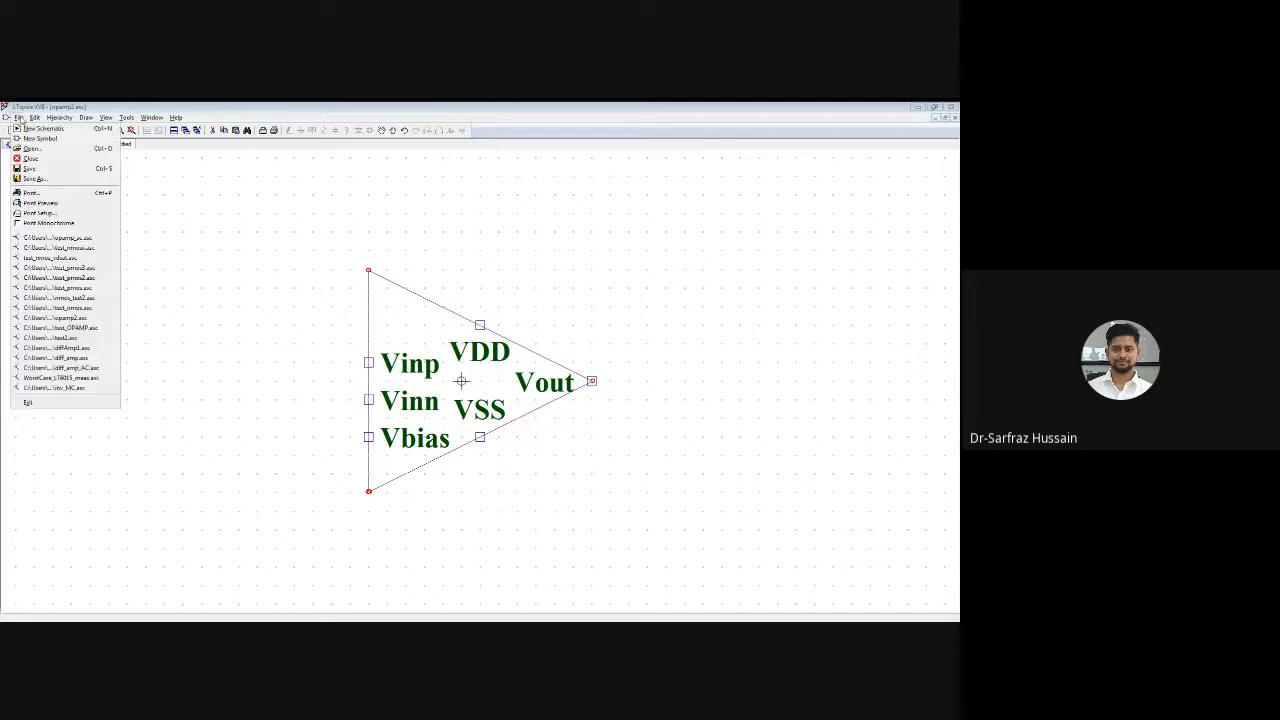
pyautogui.click(32, 179)
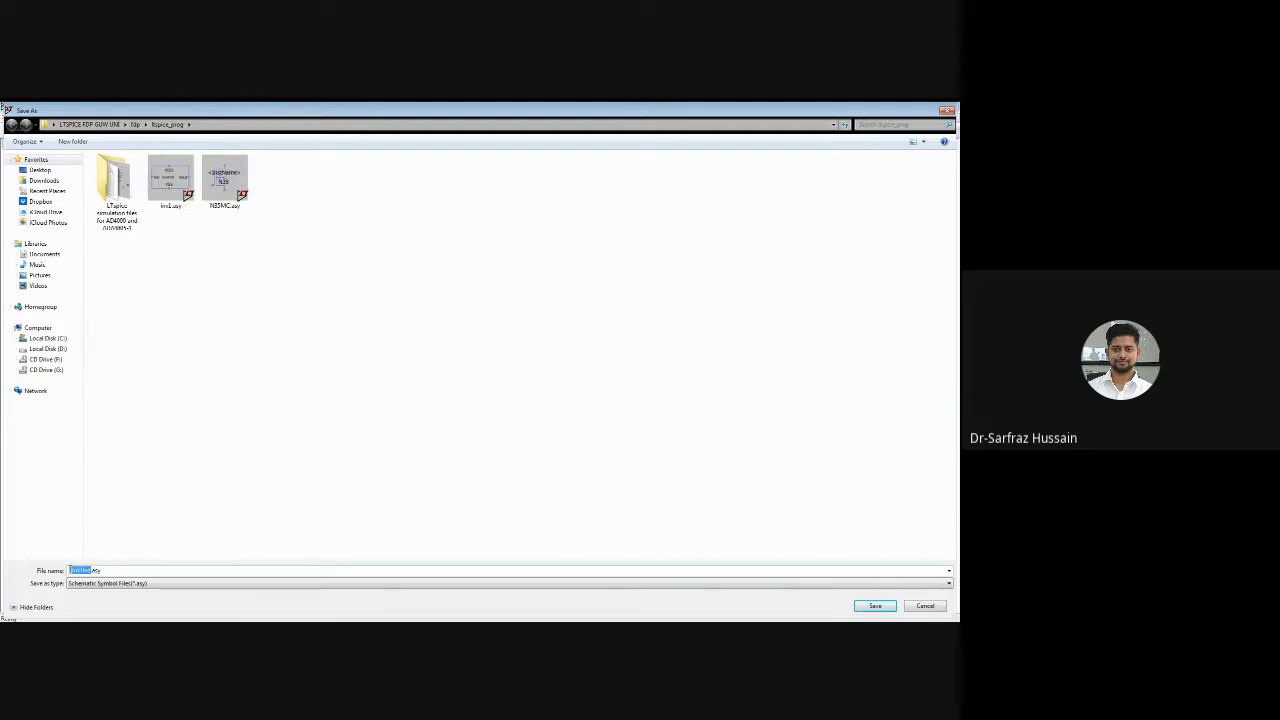
pyautogui.write('opamp_sc')
pyautogui.click(872, 606)
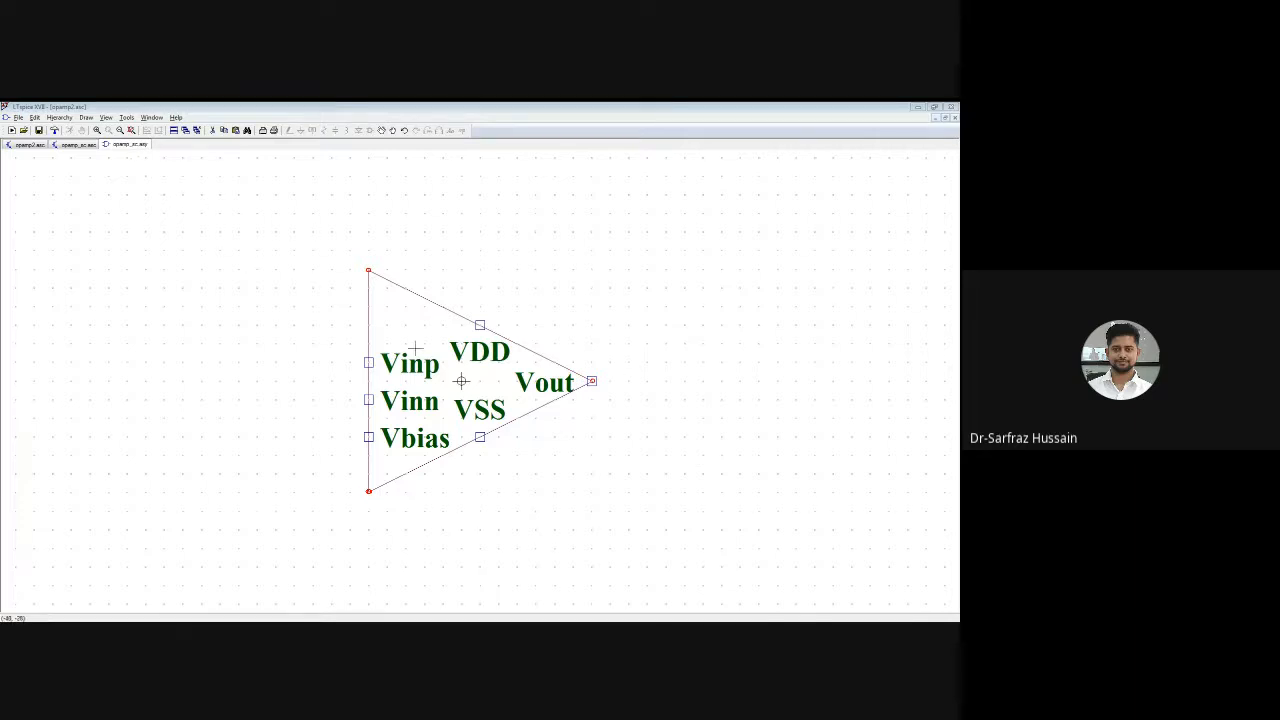
# Close the opamp_ac symbol and the opamp_ac schematic
pyautogui.click(86, 147)
pyautogui.click(128, 145)
pyautogui.click(154, 166)
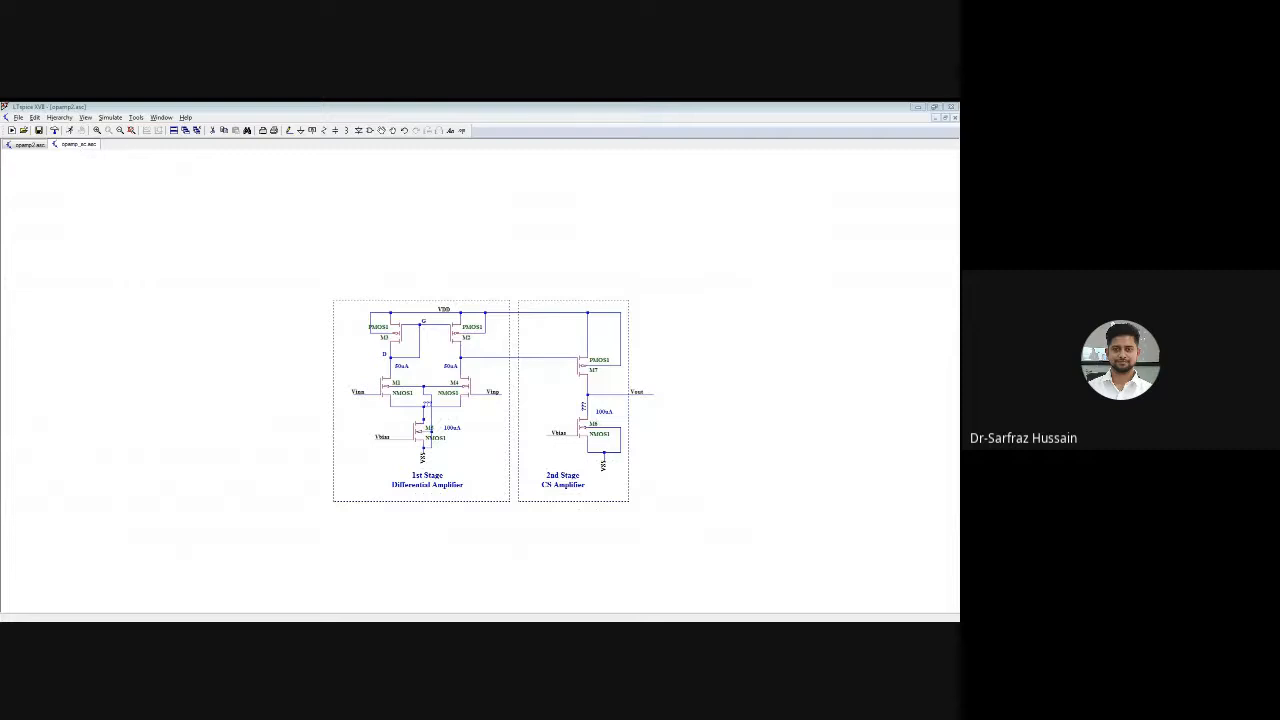
pyautogui.click(91, 164)
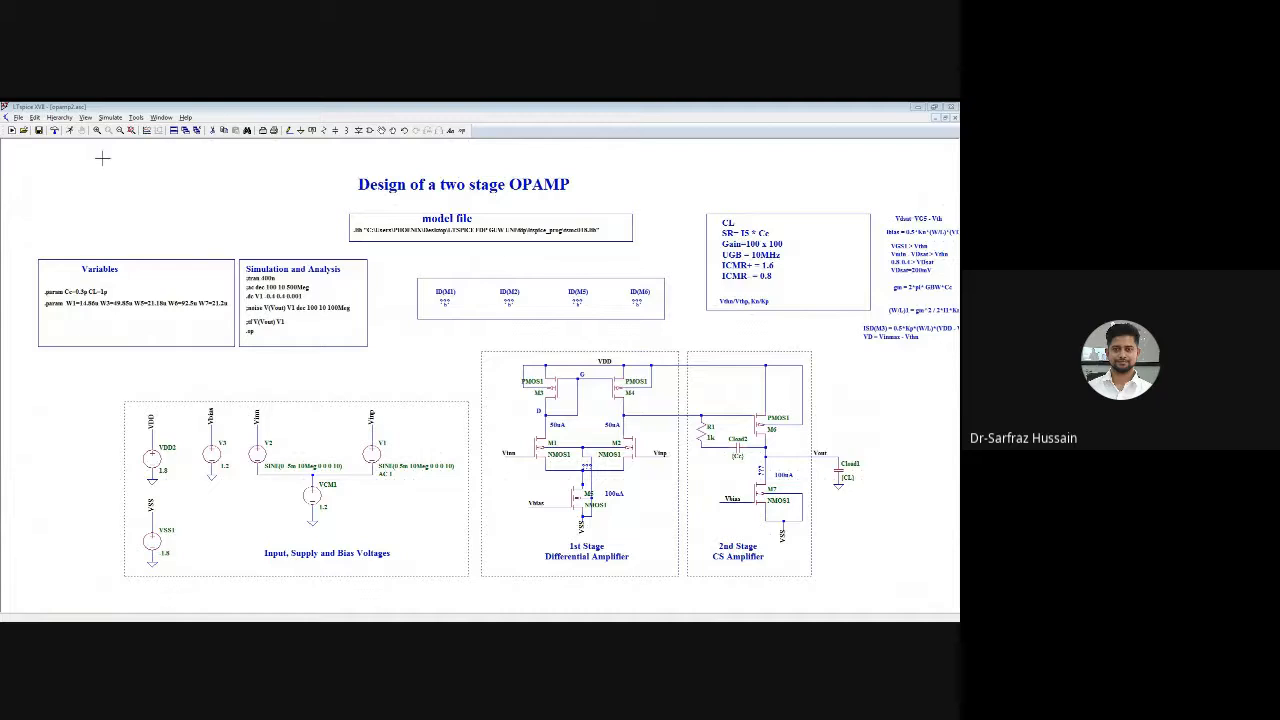
# Create a new schematic and copy the entire two-stage op-amp design from opamp2 into it
pyautogui.click(12, 131)
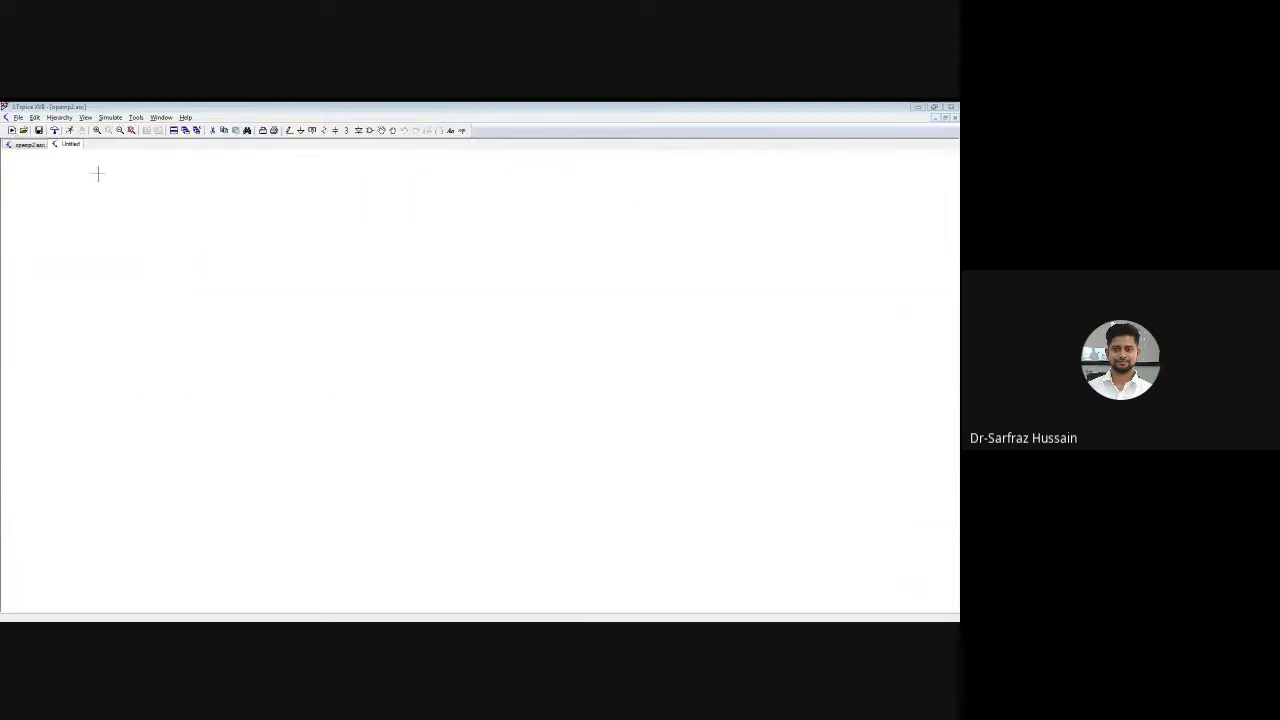
pyautogui.click(27, 145)
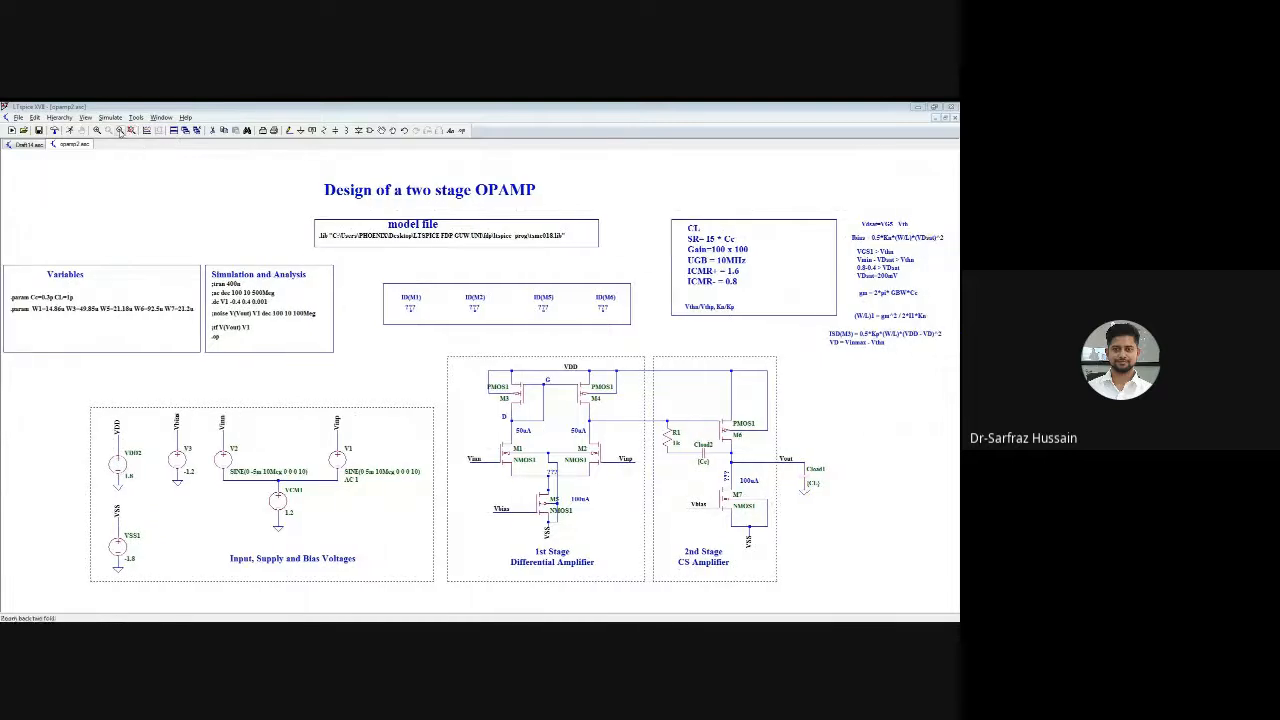
pyautogui.click(119, 131)
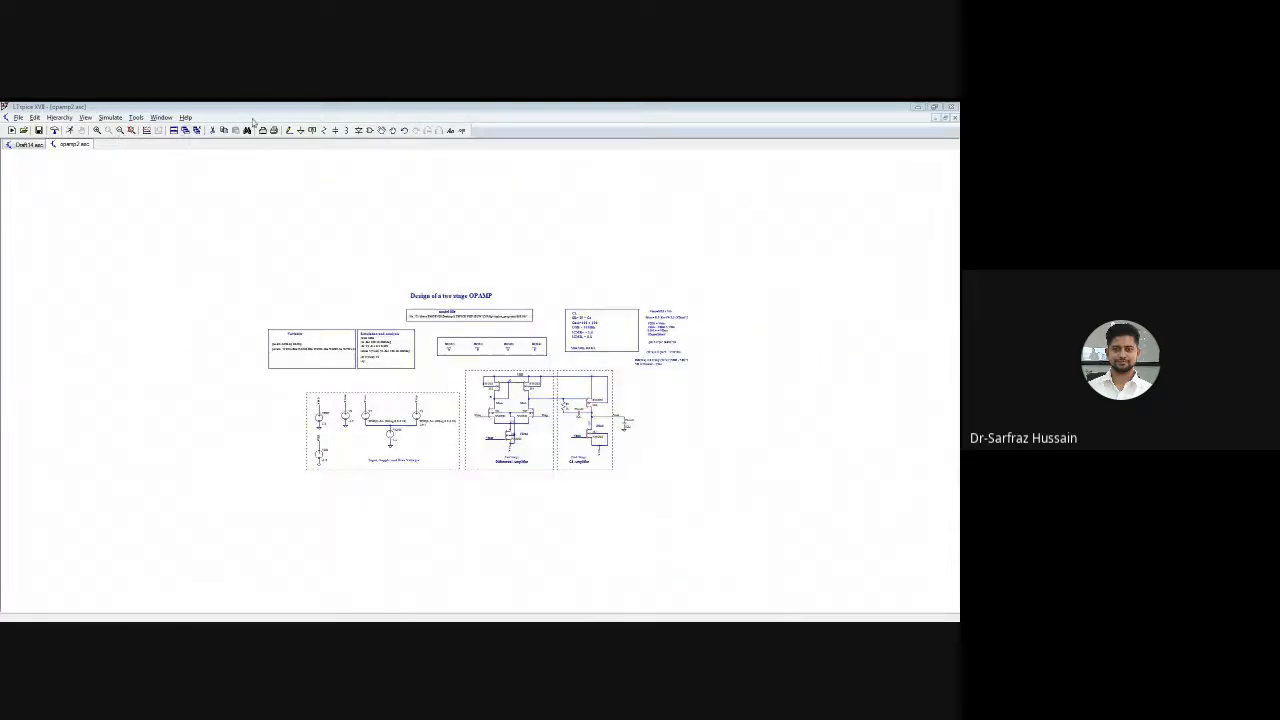
pyautogui.moveTo(254, 258); pyautogui.dragTo(706, 486)
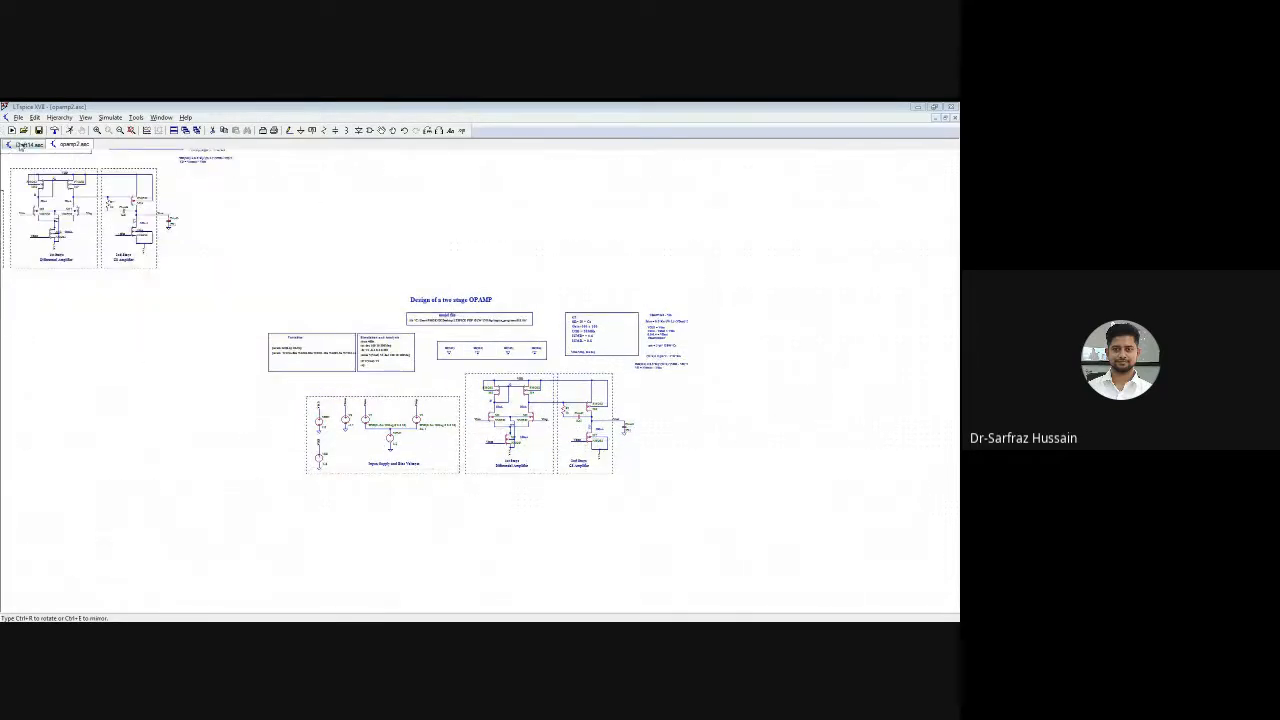
pyautogui.click(22, 145)
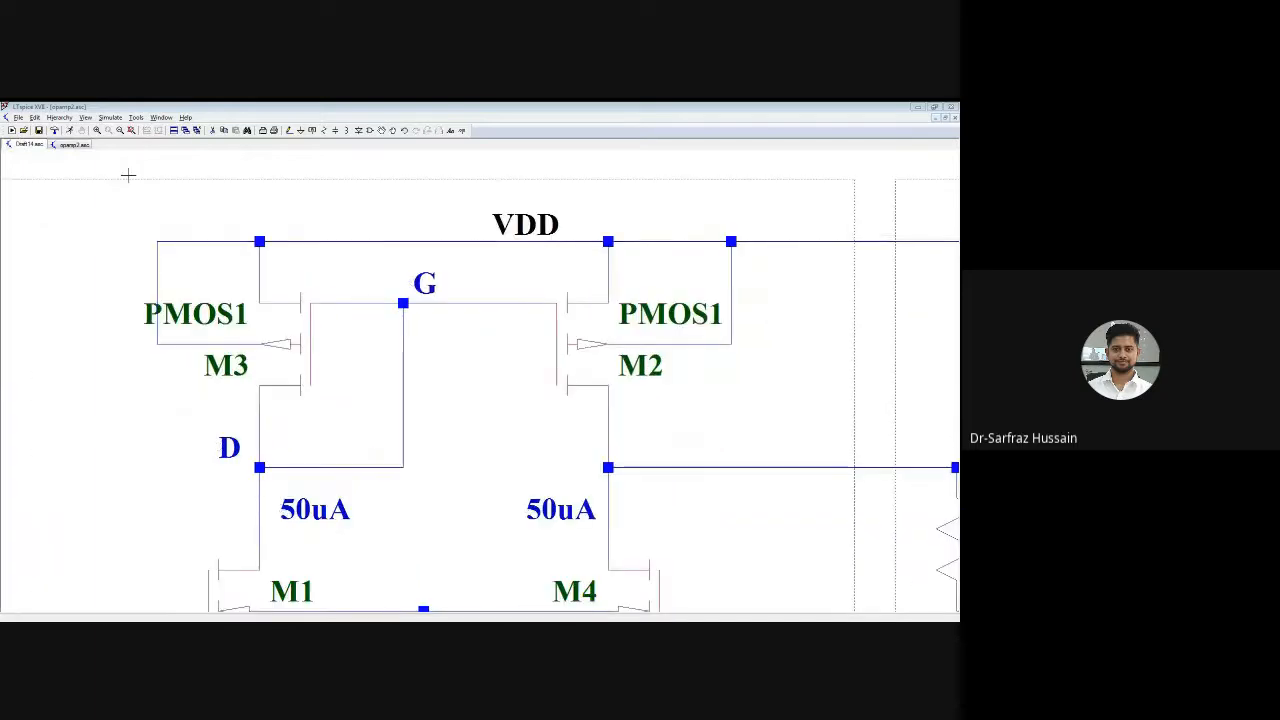
pyautogui.click(131, 131)
pyautogui.click(119, 131)
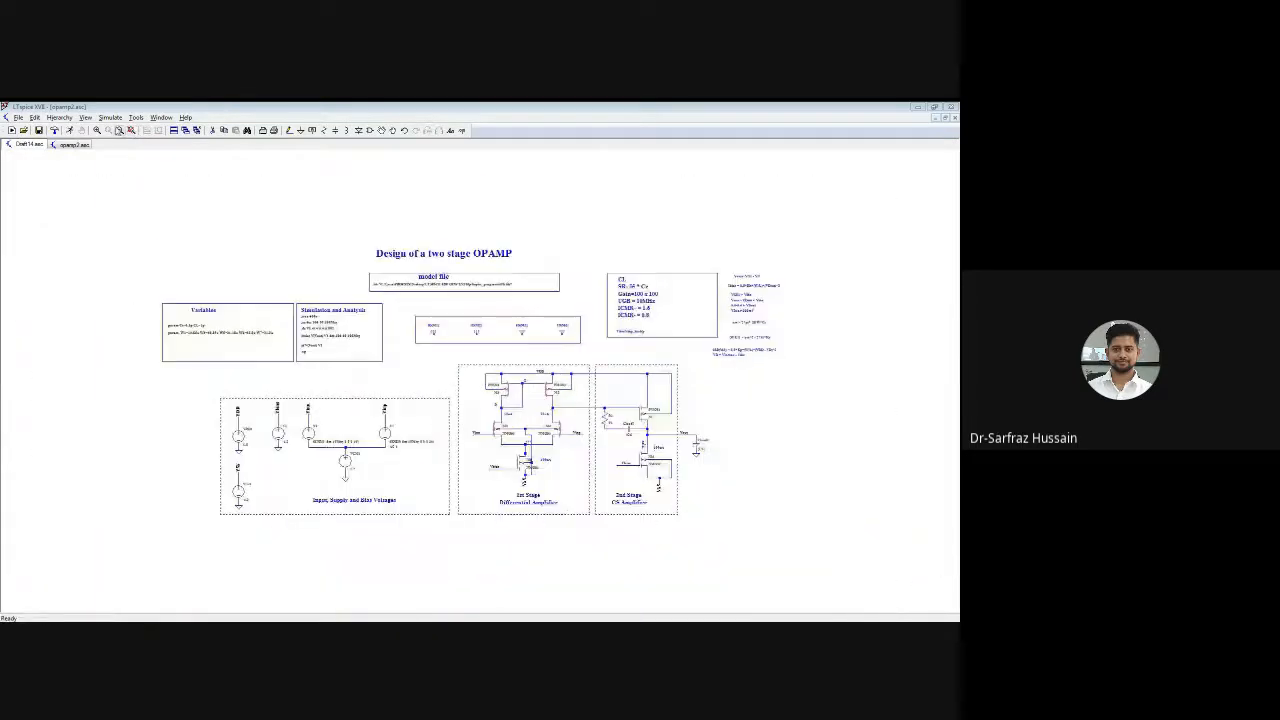
# Close the opamp2 schematic and save its changes
pyautogui.click(73, 145)
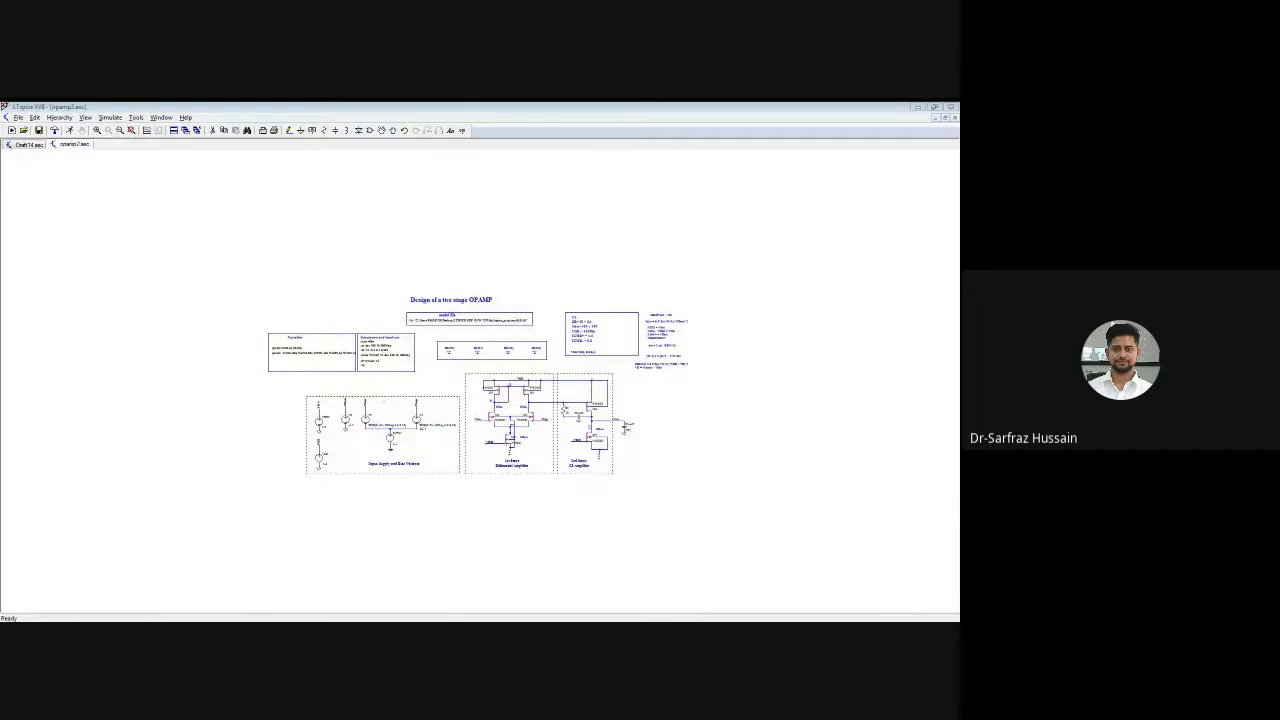
pyautogui.rightClick(73, 145)
pyautogui.click(84, 167)
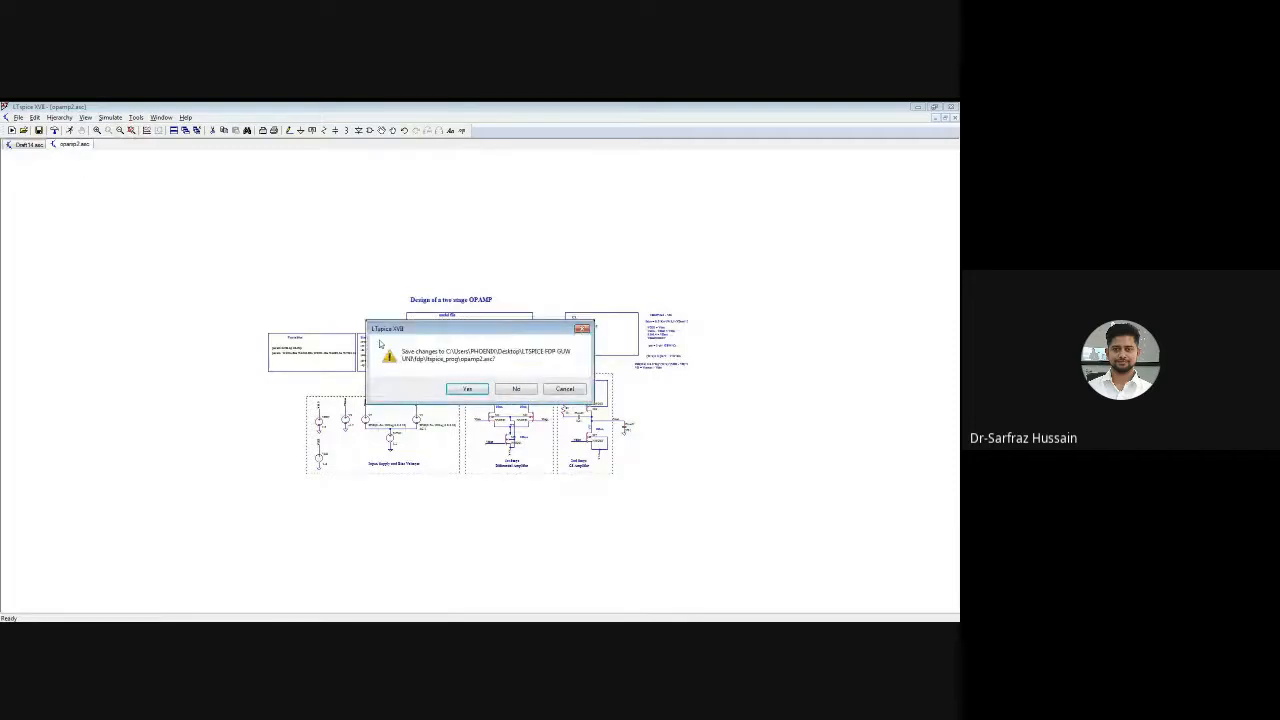
pyautogui.click(449, 389)
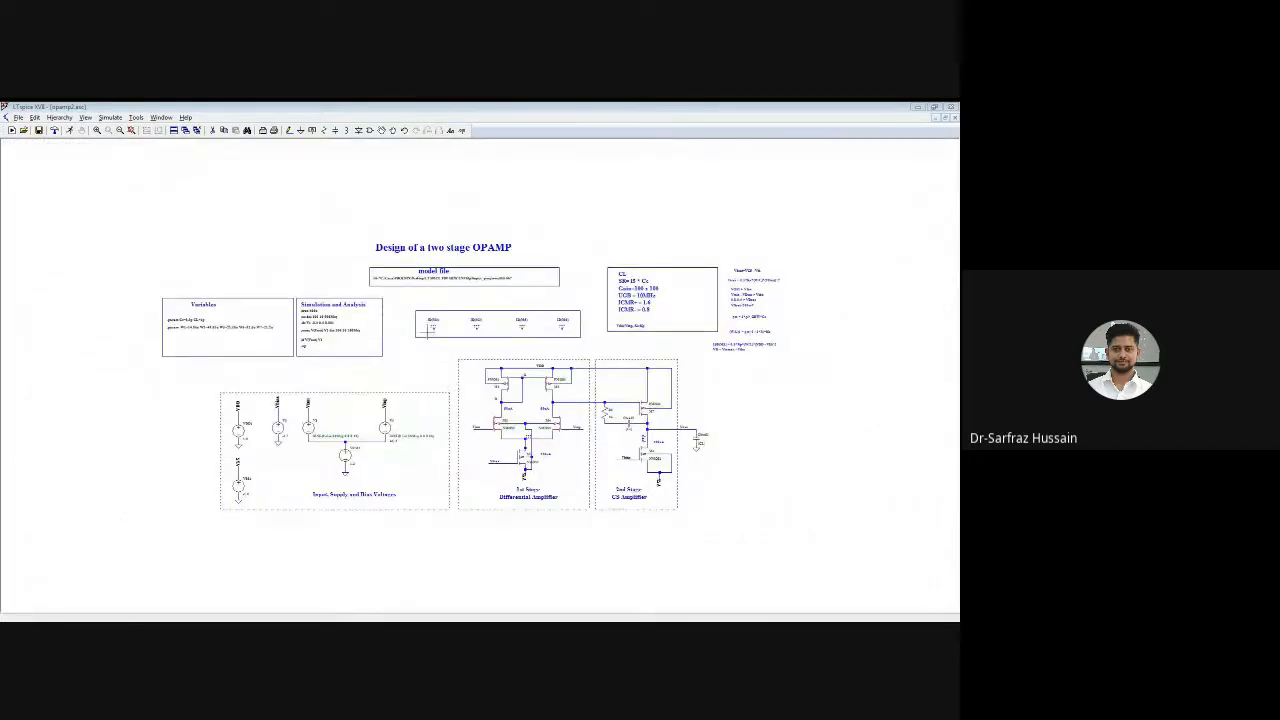
# Delete the differential and CS amplifier stages from the copied schematic, keeping the sources and the output load capacitor
pyautogui.click(130, 131)
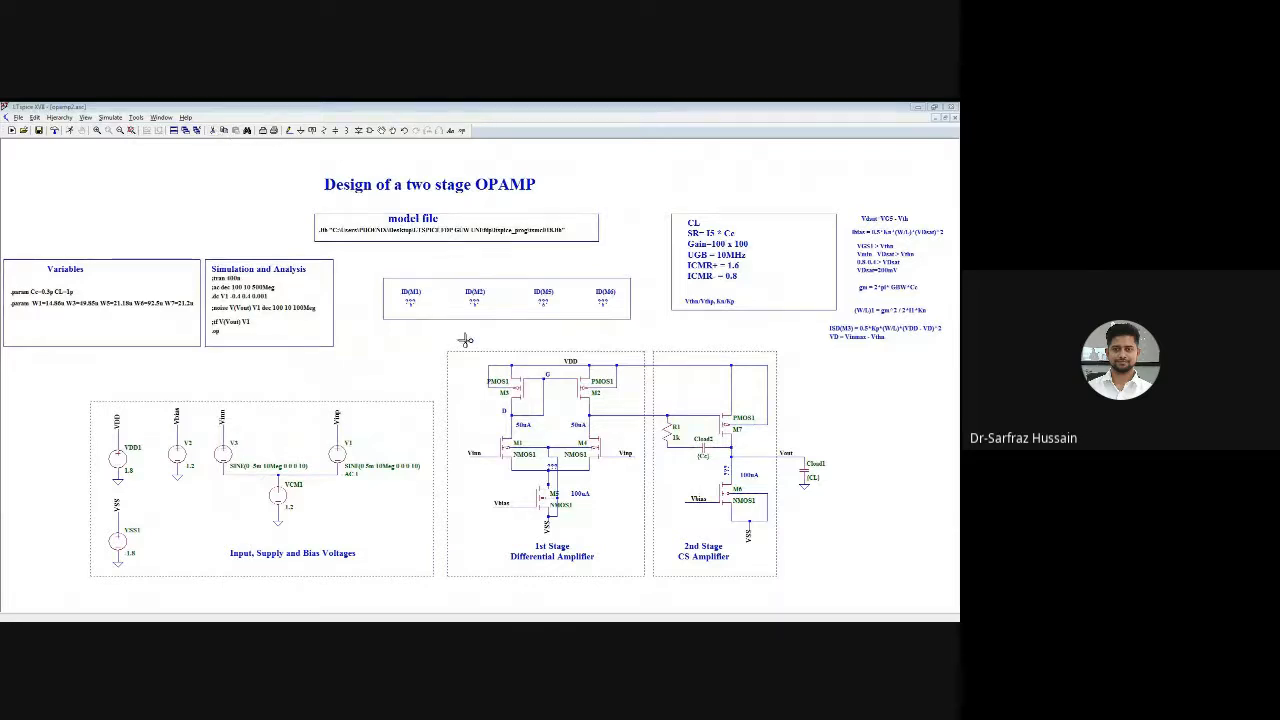
pyautogui.moveTo(444, 338); pyautogui.dragTo(786, 590)
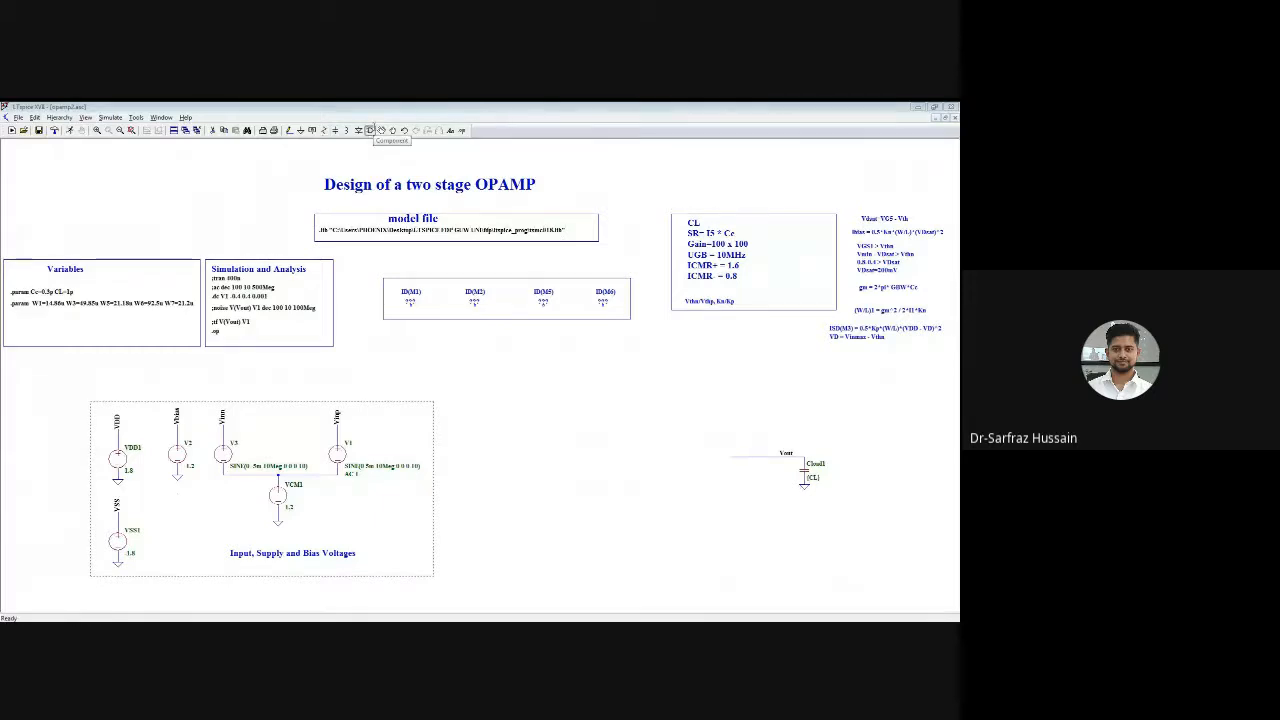
# Place the opamp_sc symbol from the ltspice_prog folder with its output joined to the Vout wire
pyautogui.click(370, 131)
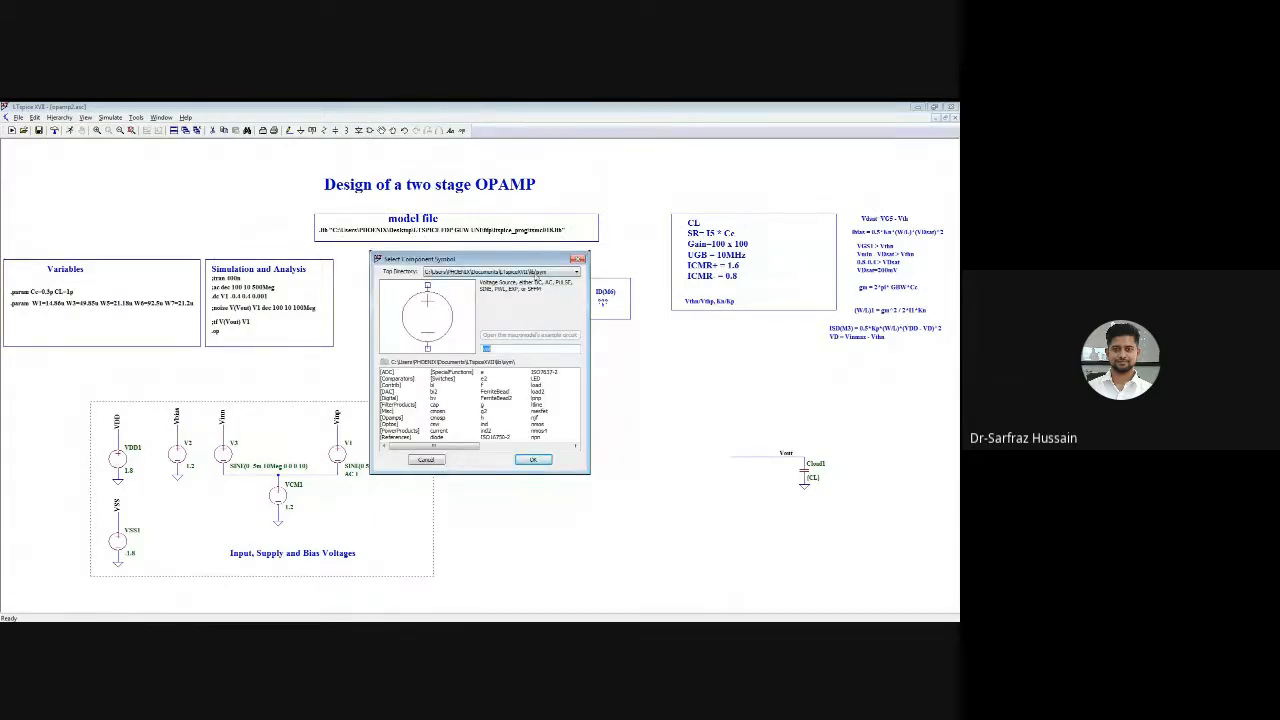
pyautogui.write('vol')
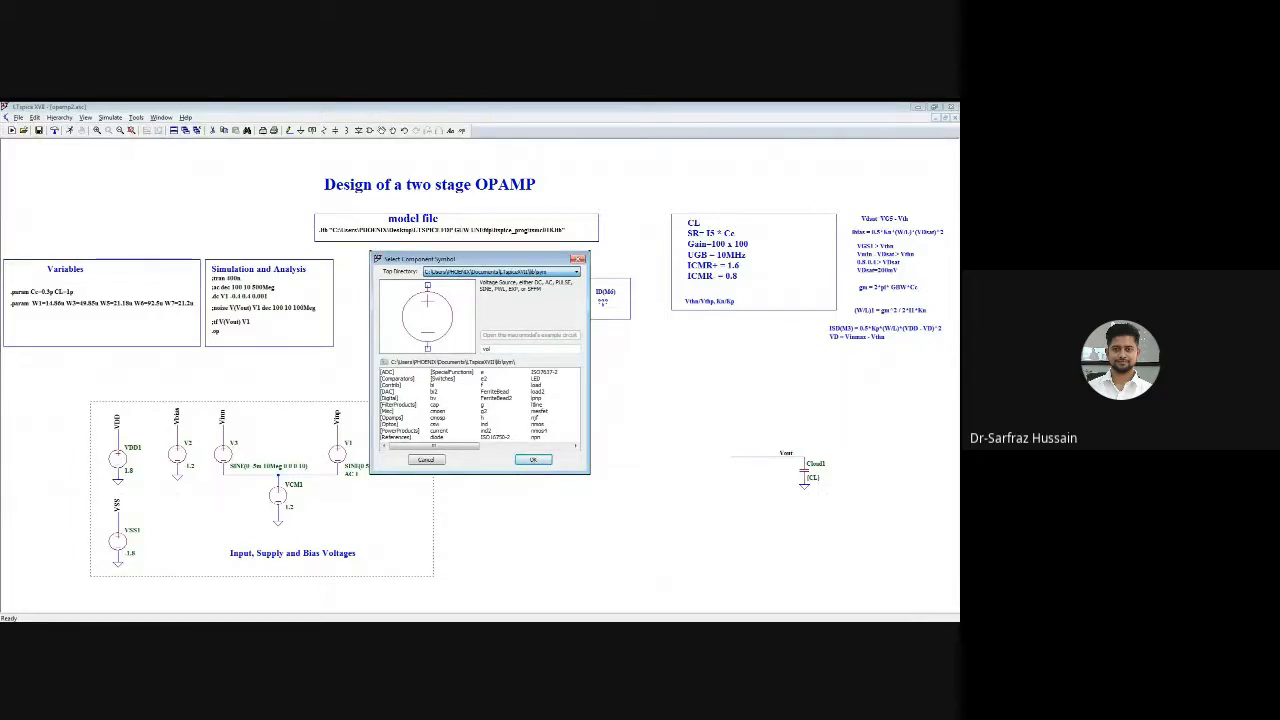
pyautogui.click(518, 286)
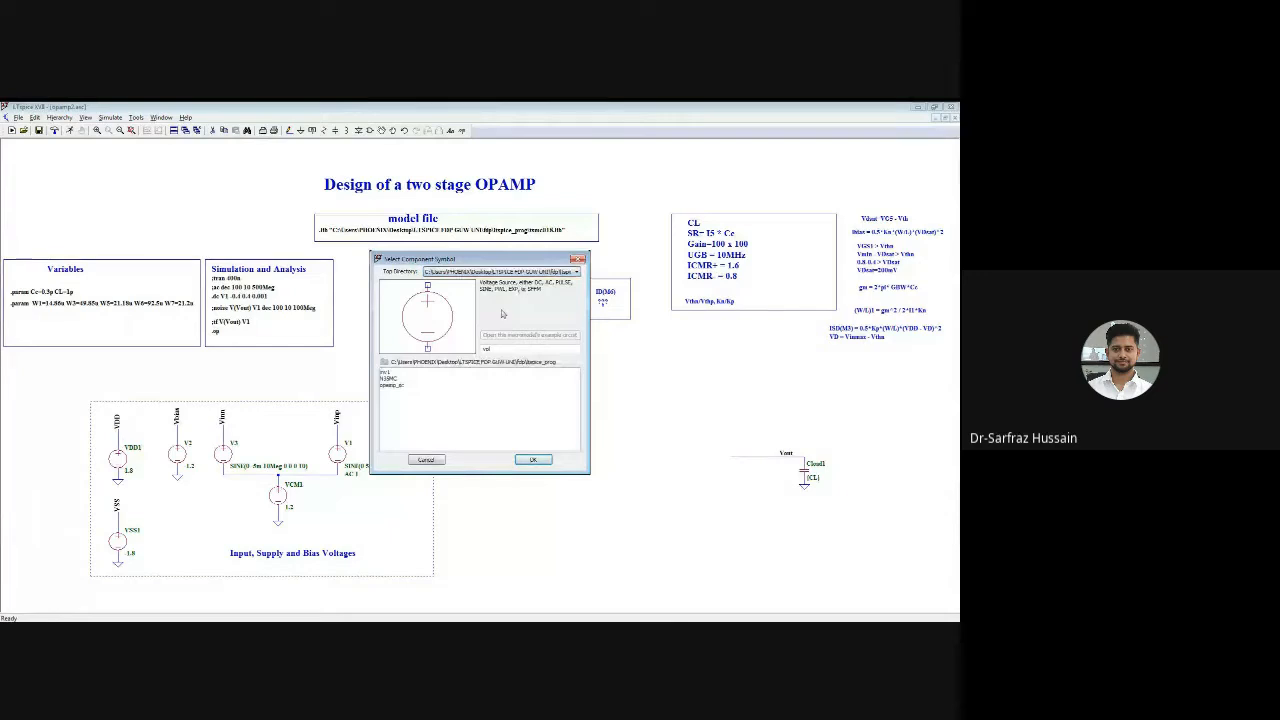
pyautogui.click(391, 385)
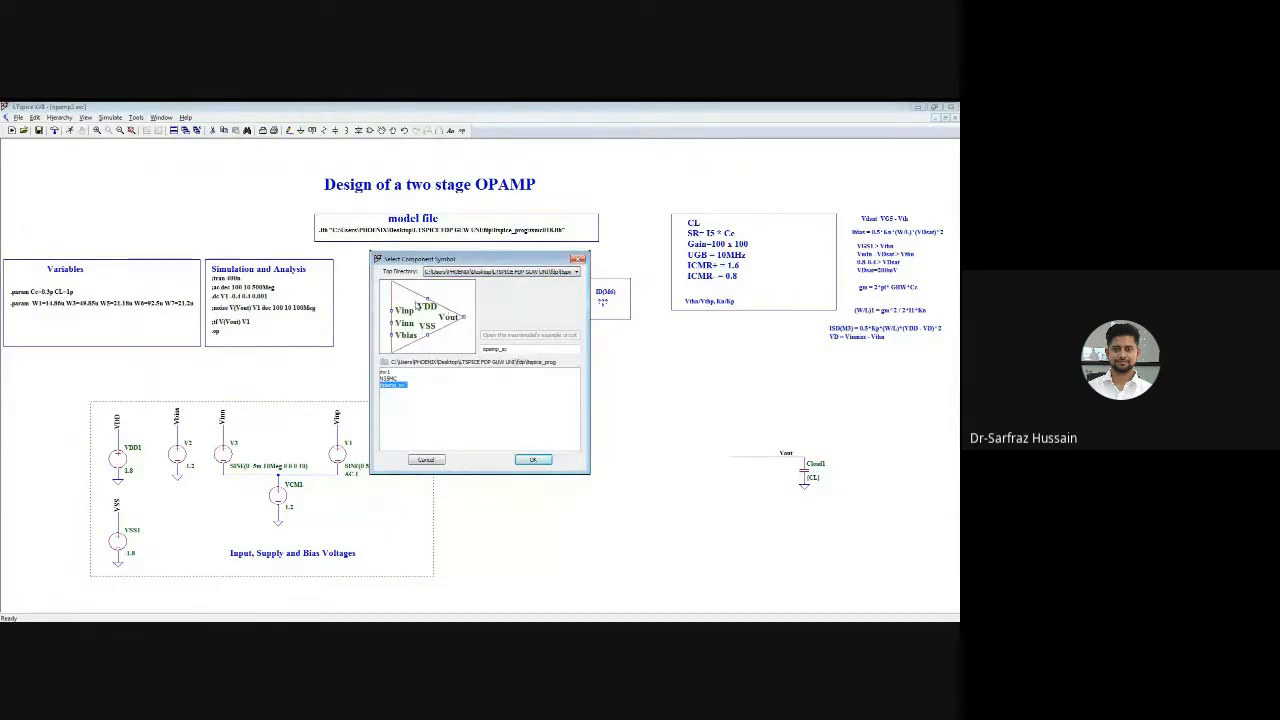
pyautogui.click(533, 461)
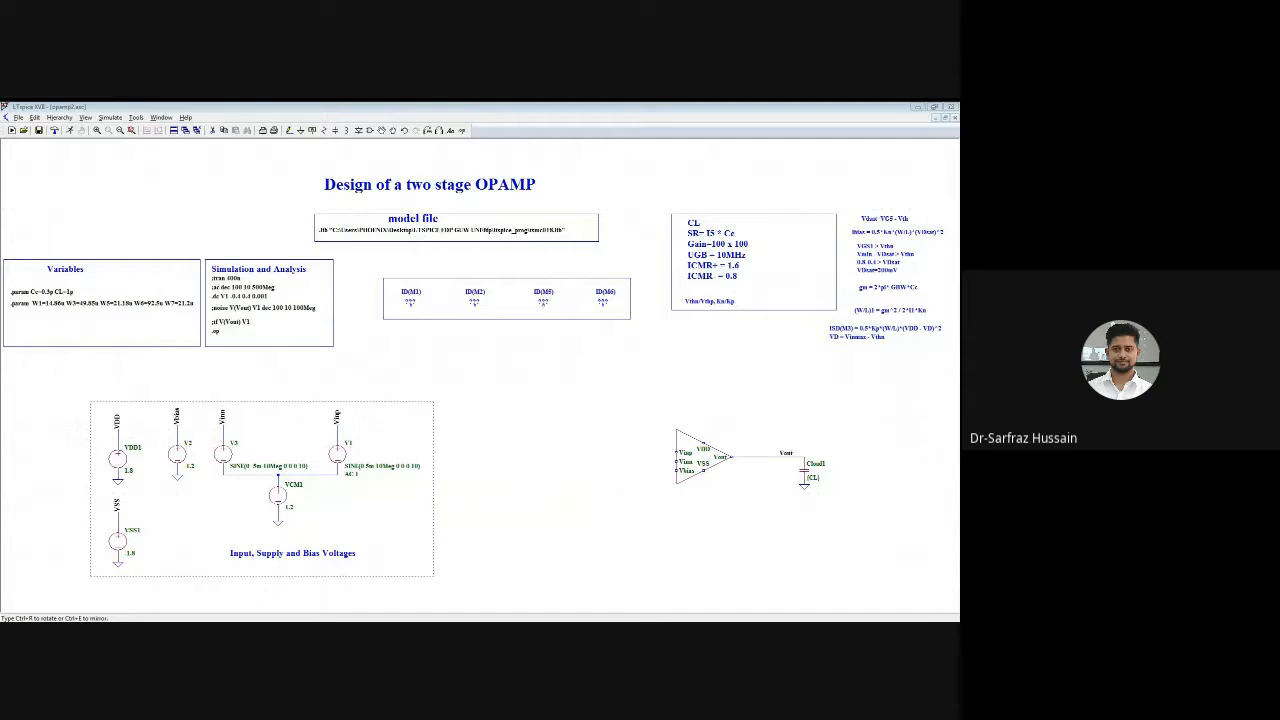
pyautogui.press('Escape')
# Draw short wire stubs from the op-amp symbol's Vinp, Vinn, Vbias, VDD and VSS pins
pyautogui.click(288, 131)
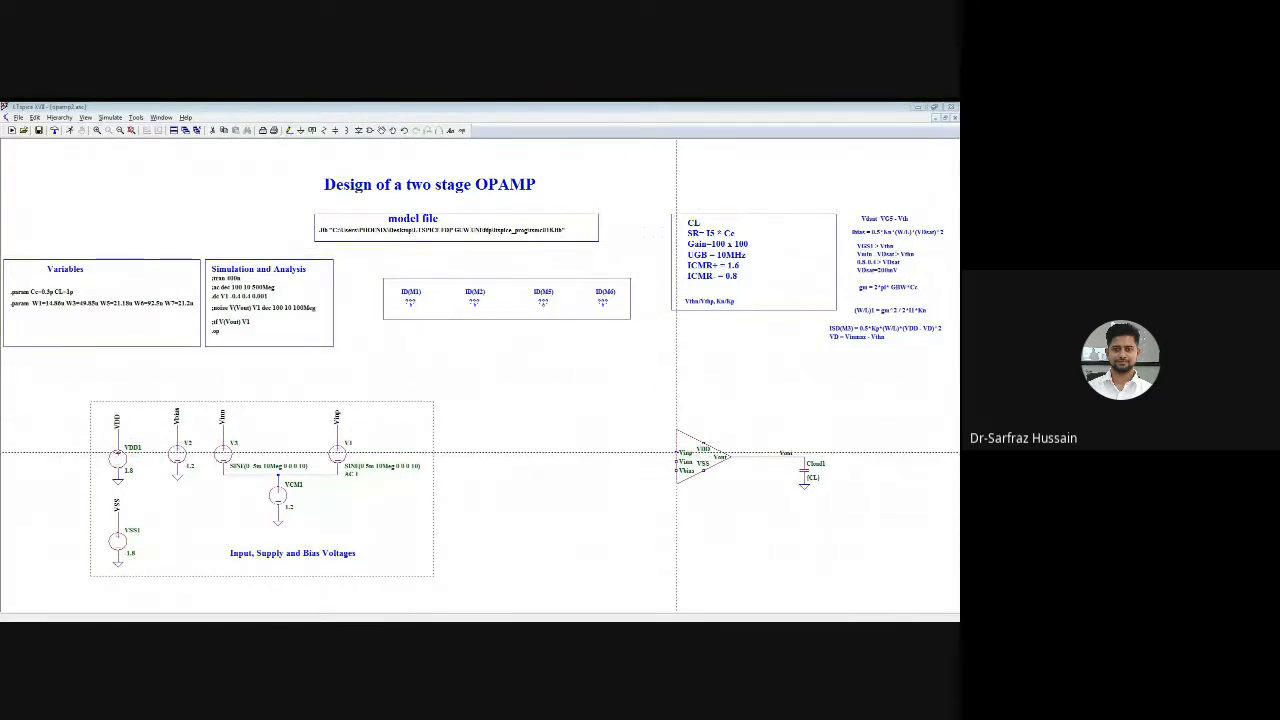
pyautogui.click(677, 452)
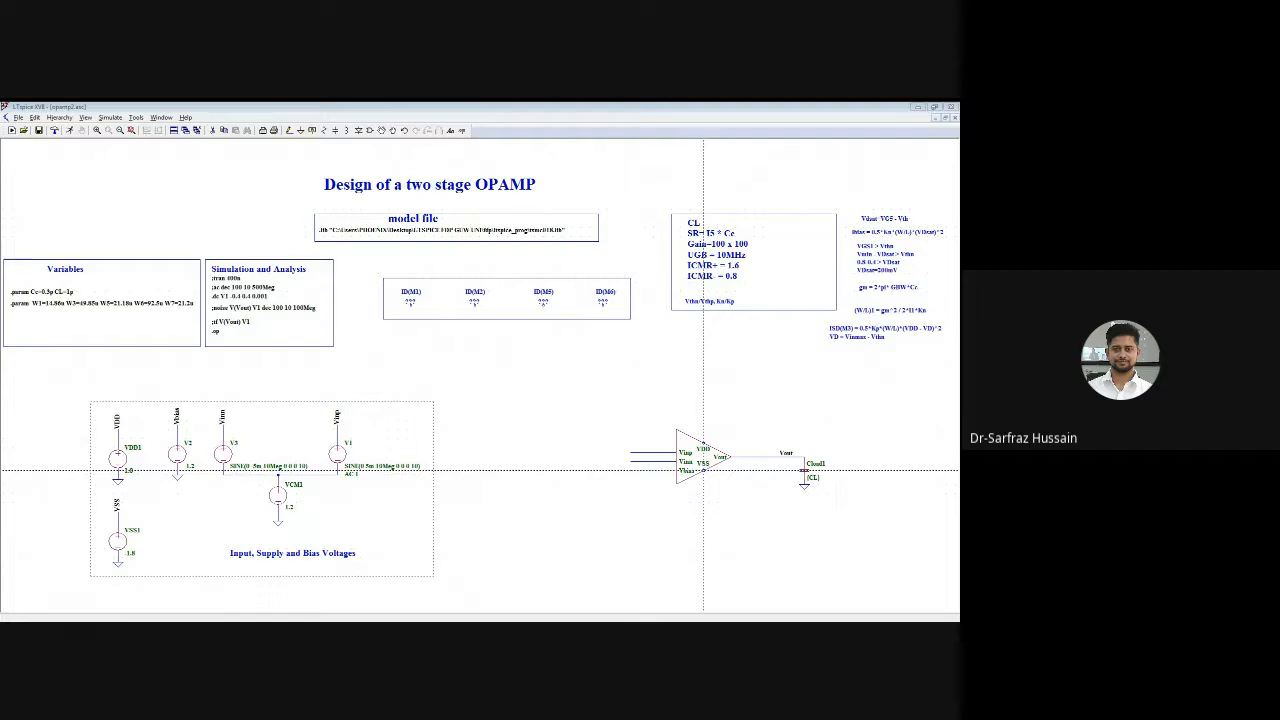
pyautogui.click(703, 470)
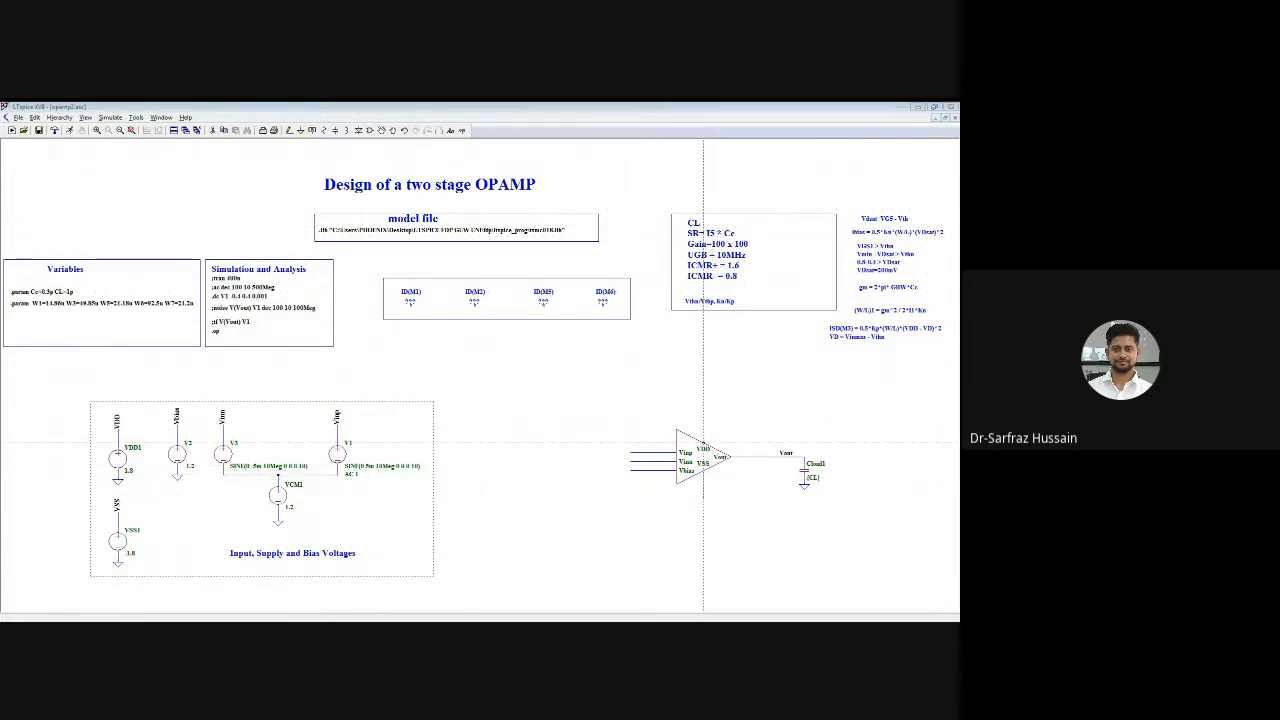
pyautogui.click(703, 442)
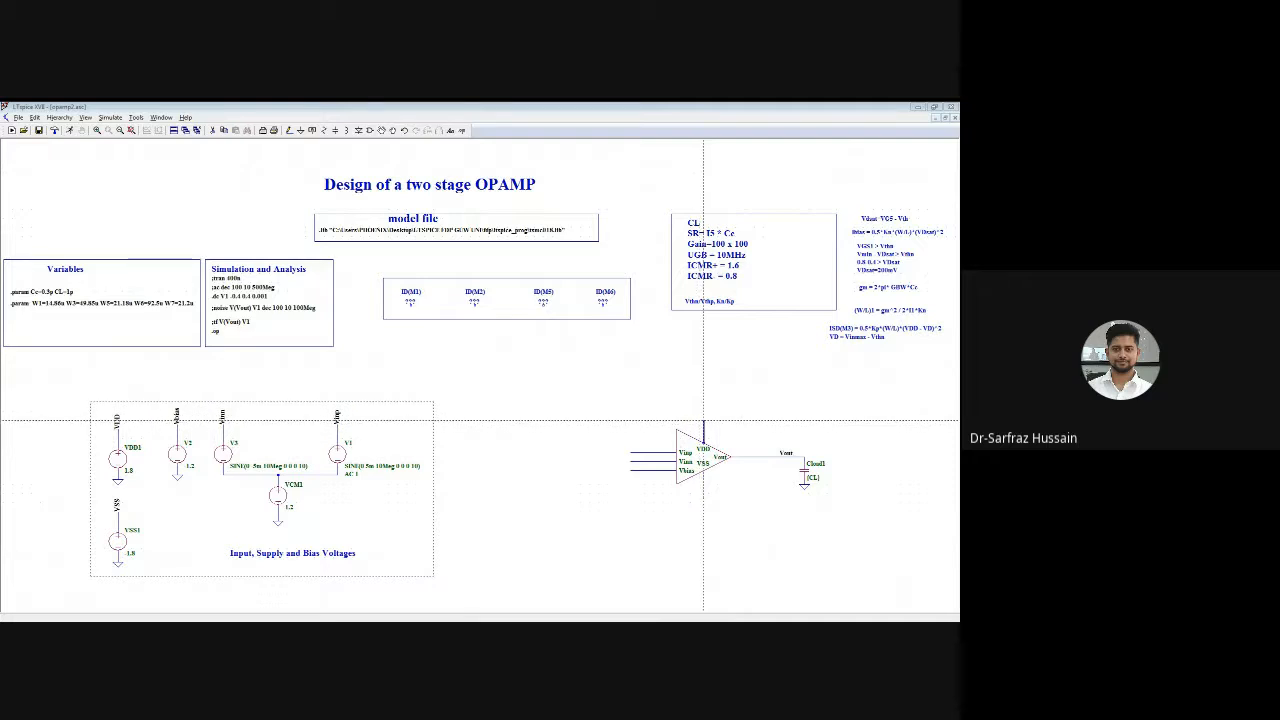
pyautogui.click(703, 420)
pyautogui.rightClick(703, 422)
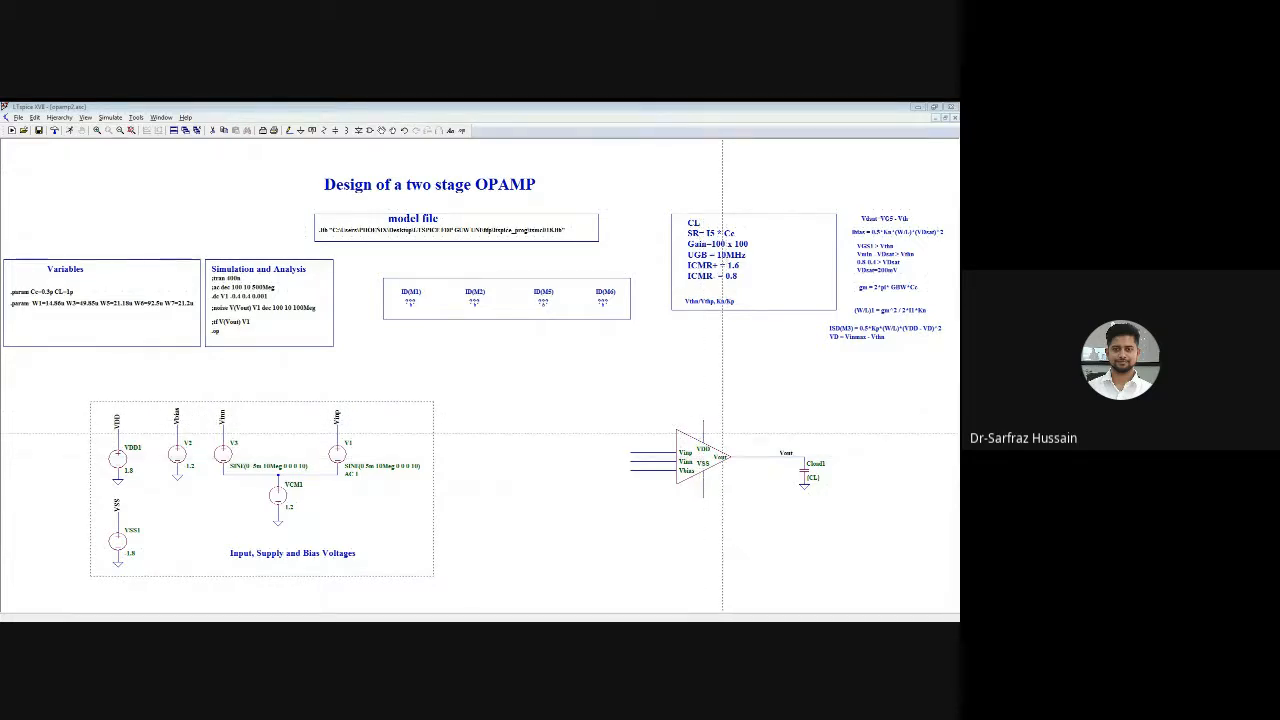
pyautogui.rightClick(723, 434)
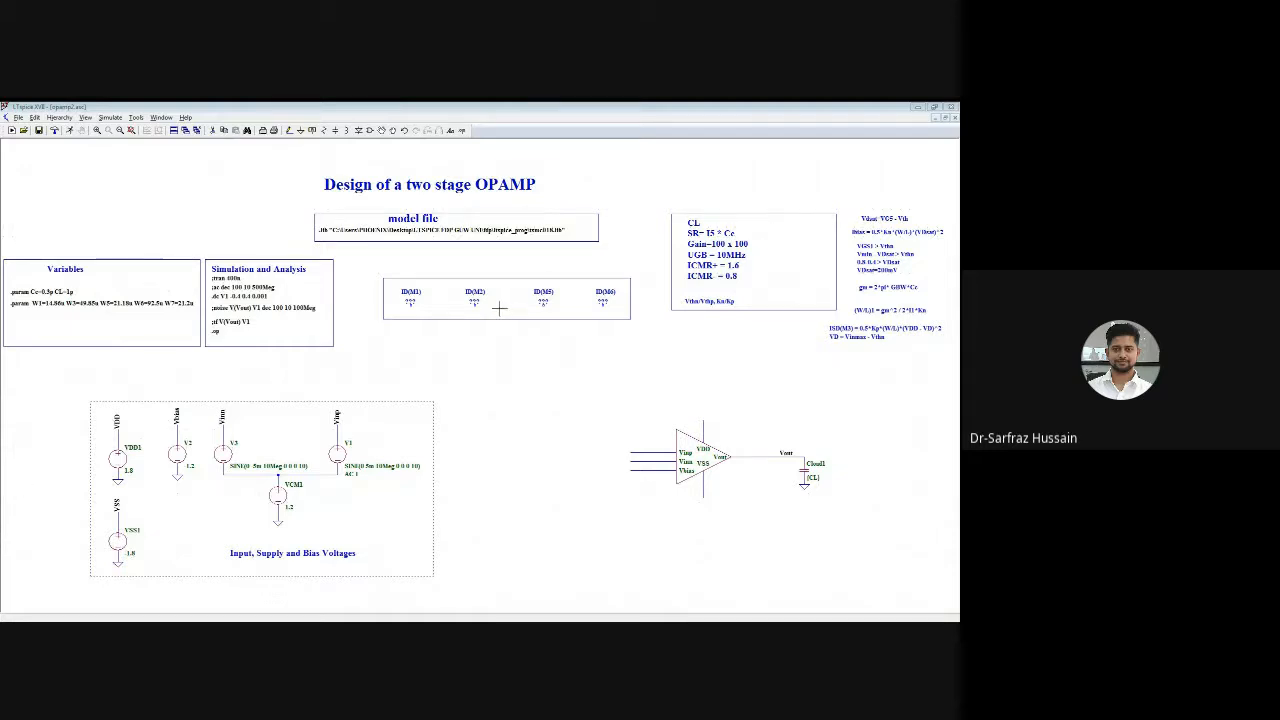
# Place Vinn net labels on the ends of the op-amp's three input wires
pyautogui.click(312, 131)
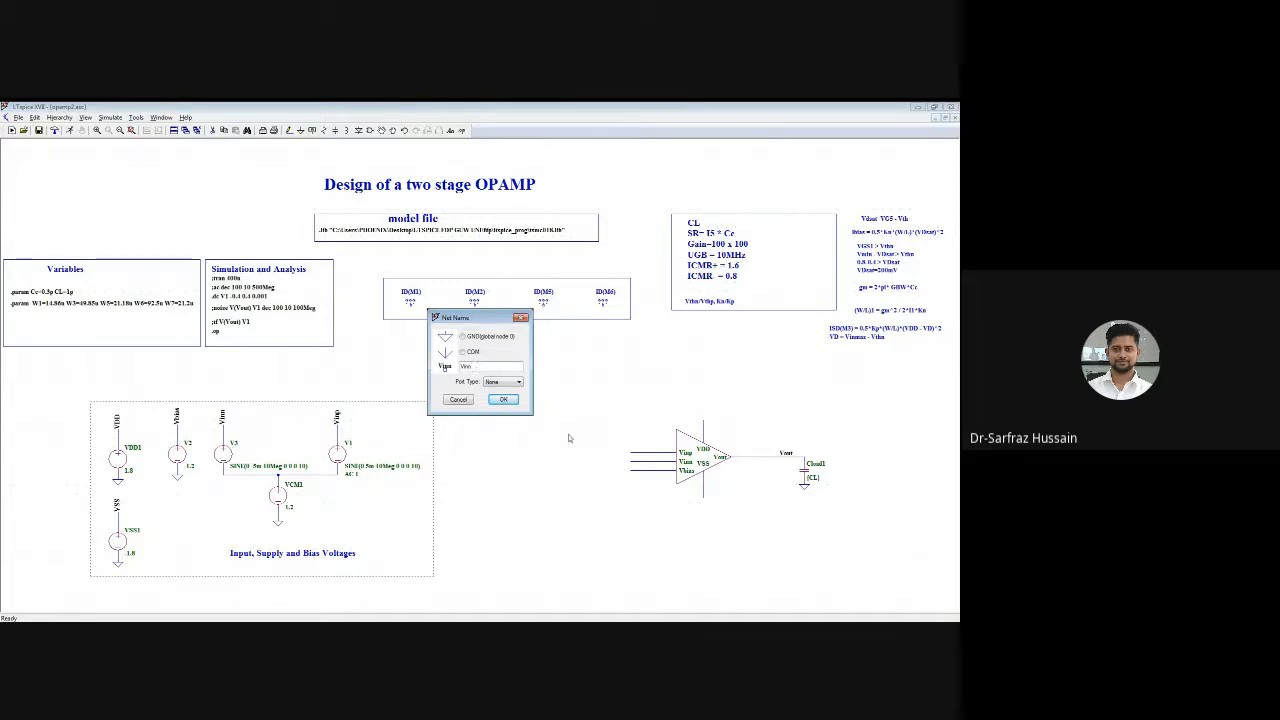
pyautogui.click(503, 399)
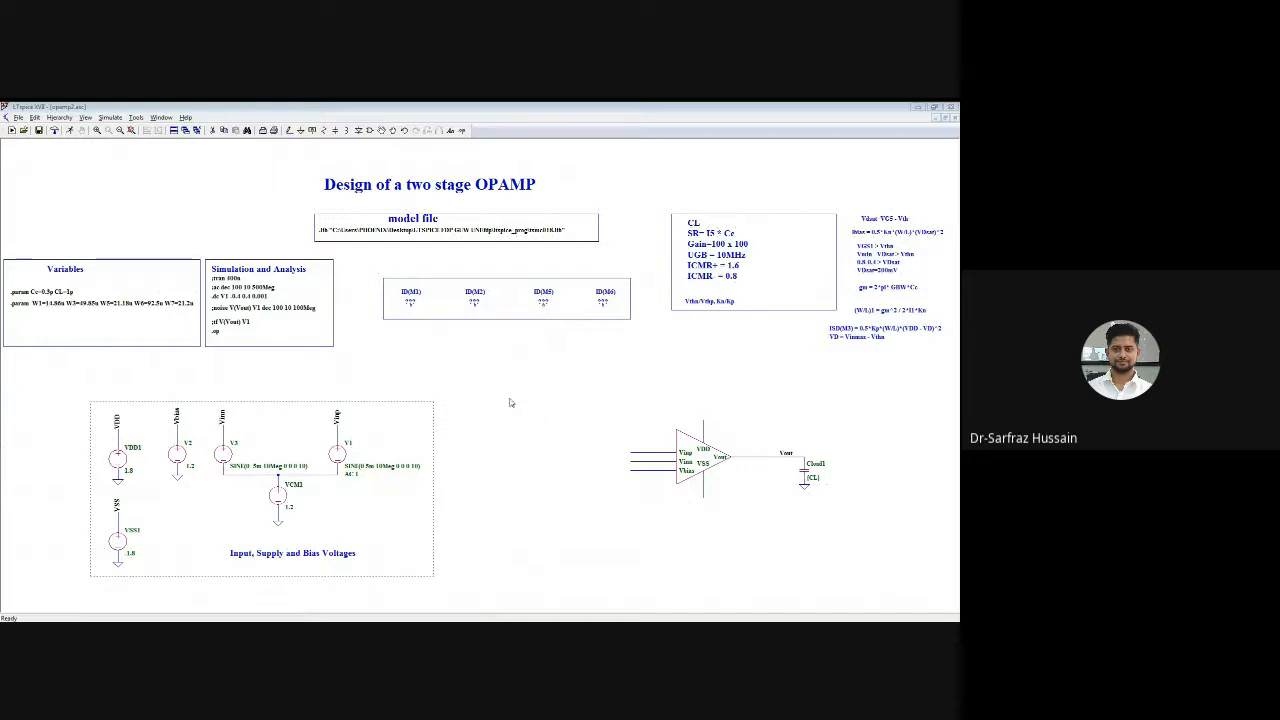
pyautogui.click(630, 462)
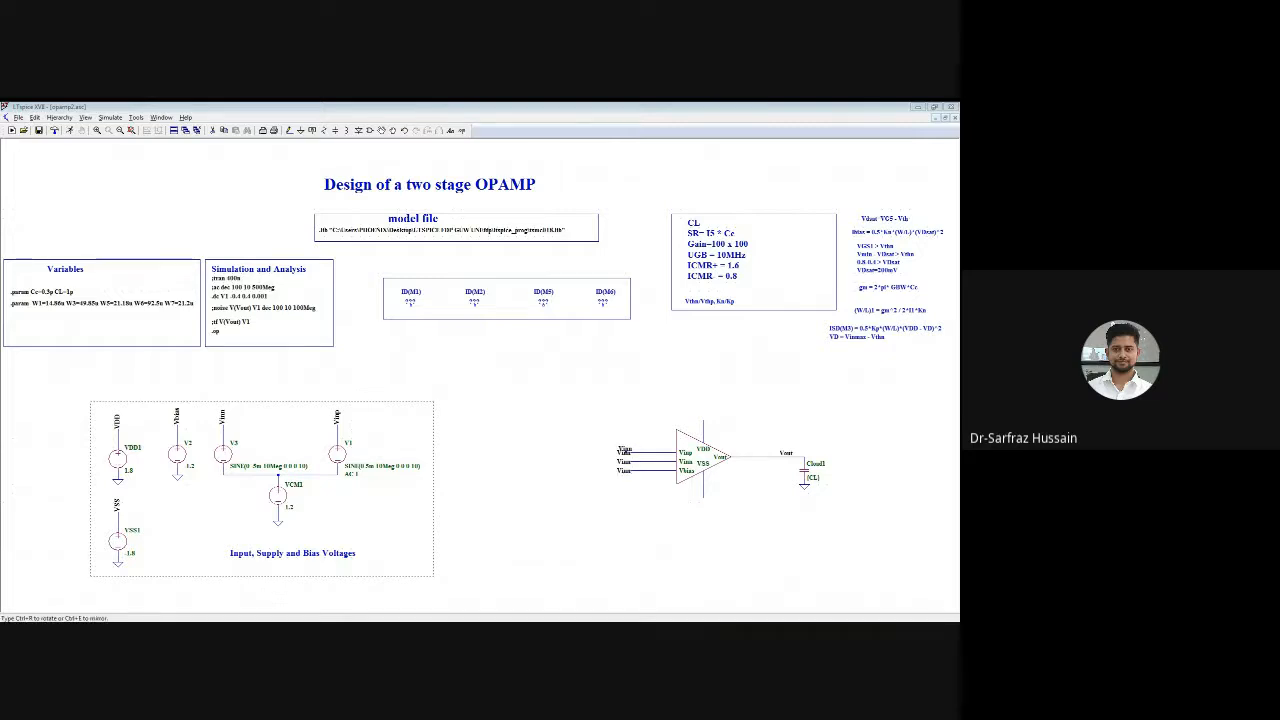
# Rename the label on the upper input wire to Vinp and the one on the lower input wire to Vbias
pyautogui.rightClick(625, 452)
pyautogui.rightClick(625, 453)
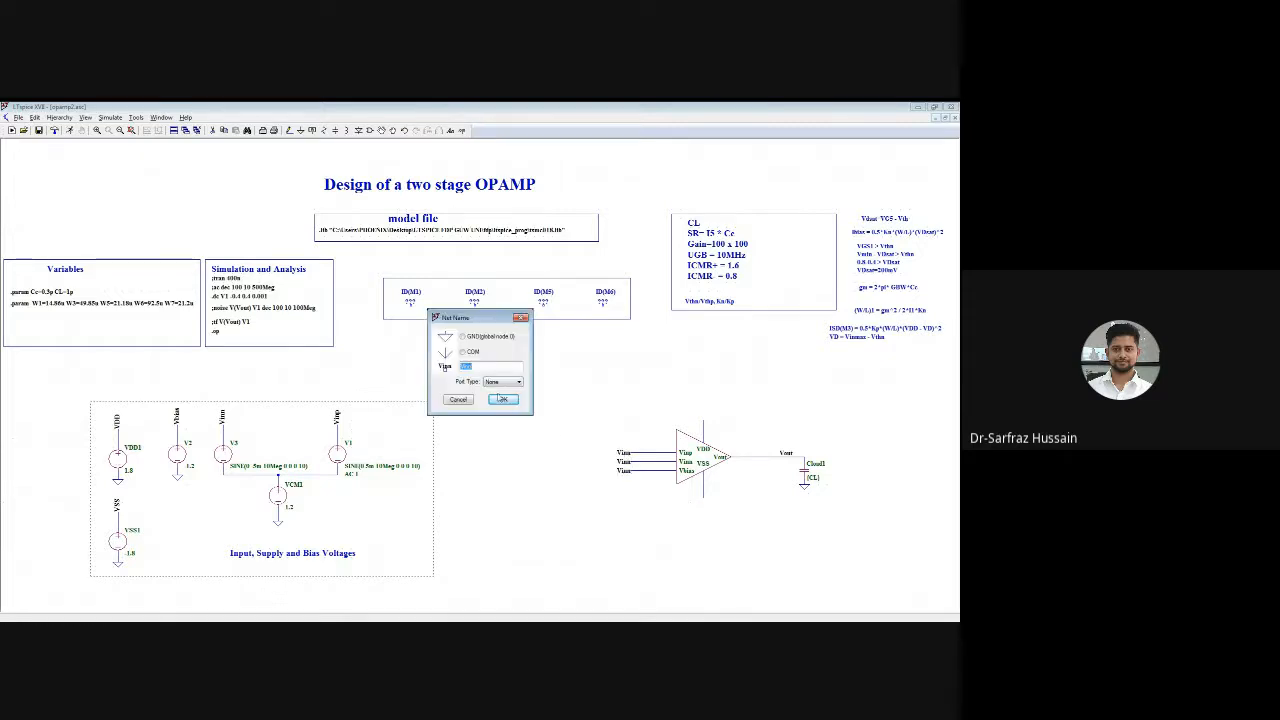
pyautogui.write('Vinp')
pyautogui.click(498, 402)
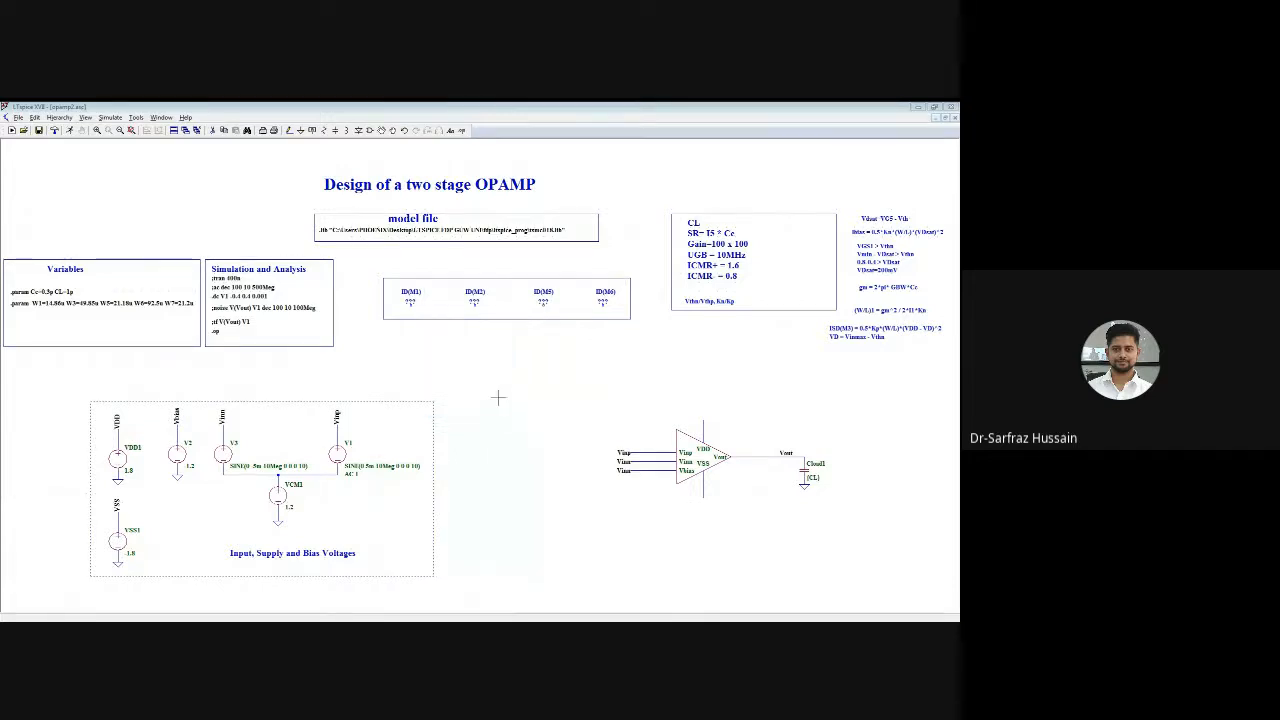
pyautogui.rightClick(625, 470)
pyautogui.click(483, 369)
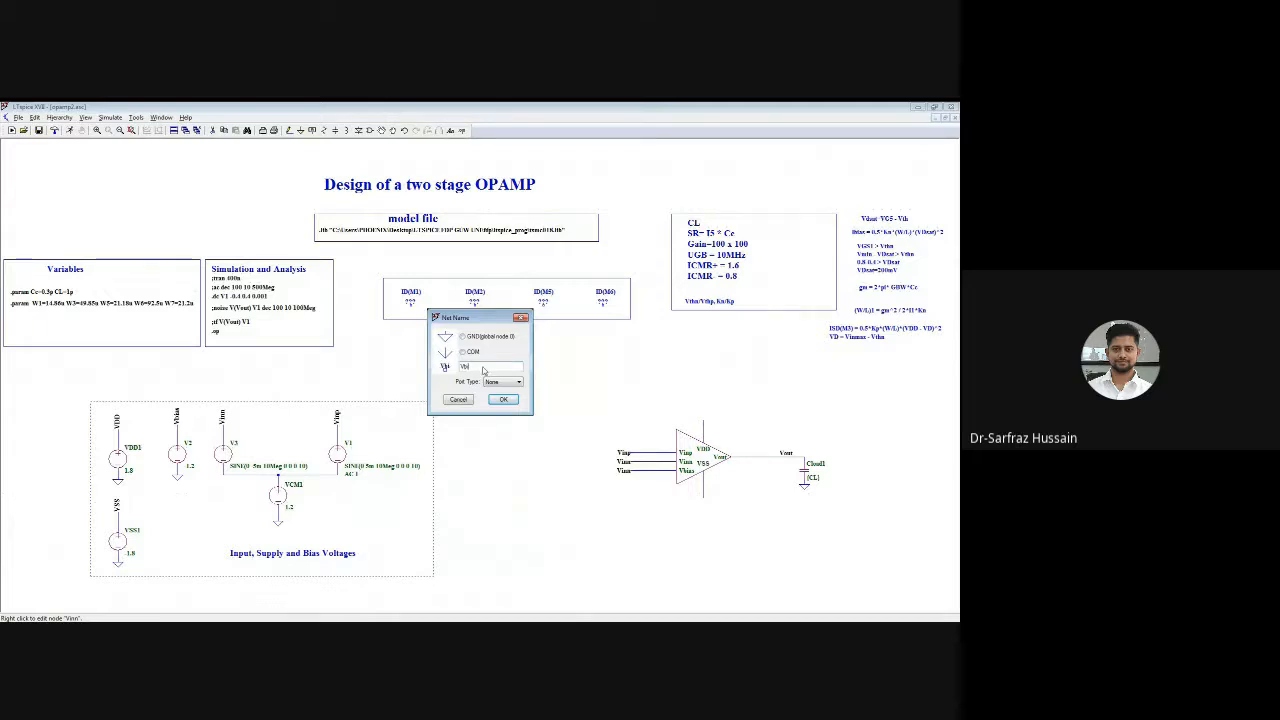
pyautogui.click(503, 399)
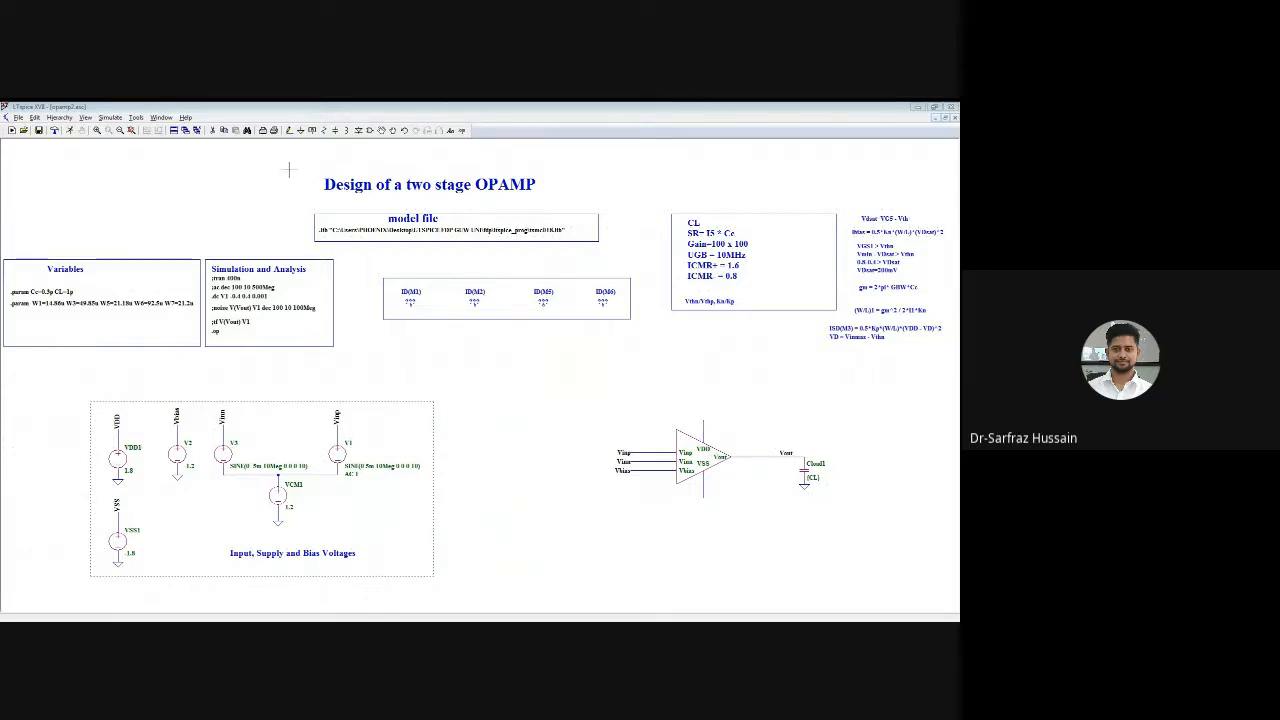
# Label the op-amp's upper supply wire VDD and its lower supply wire VSS
pyautogui.click(312, 131)
pyautogui.write('VD')
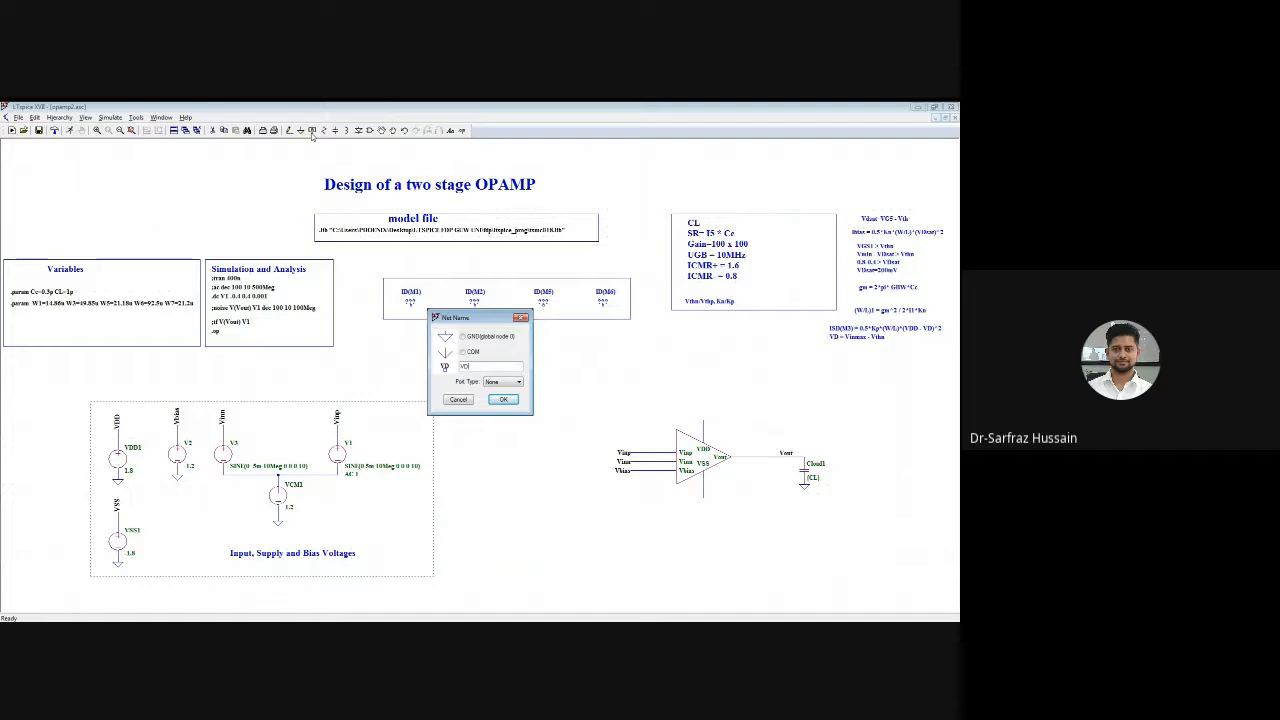
pyautogui.write('D')
pyautogui.click(504, 400)
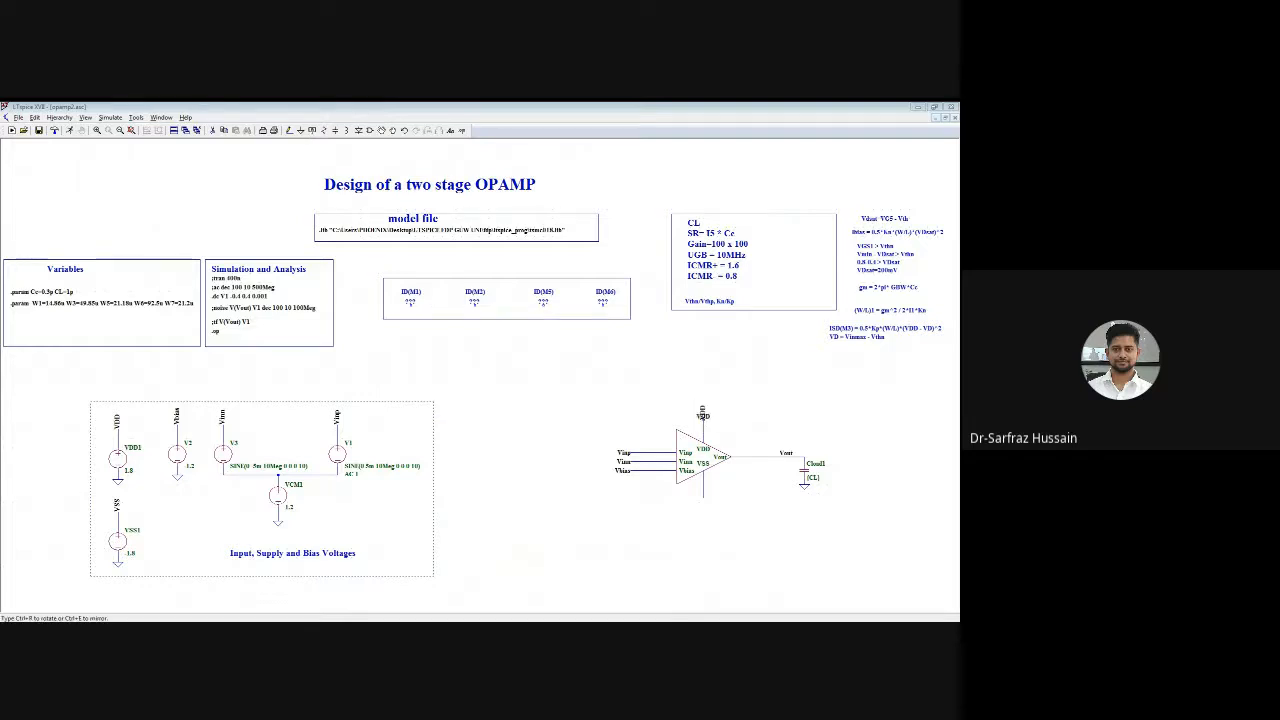
pyautogui.click(702, 414)
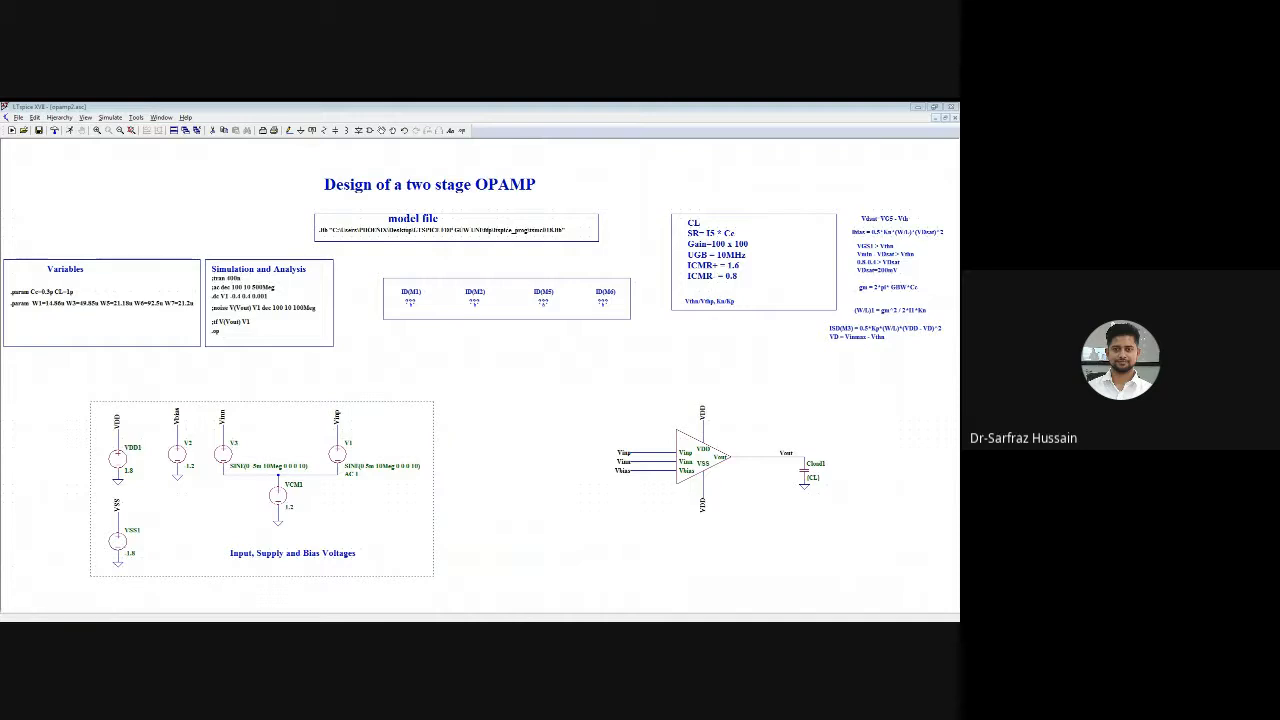
pyautogui.click(702, 502)
pyautogui.rightClick(702, 505)
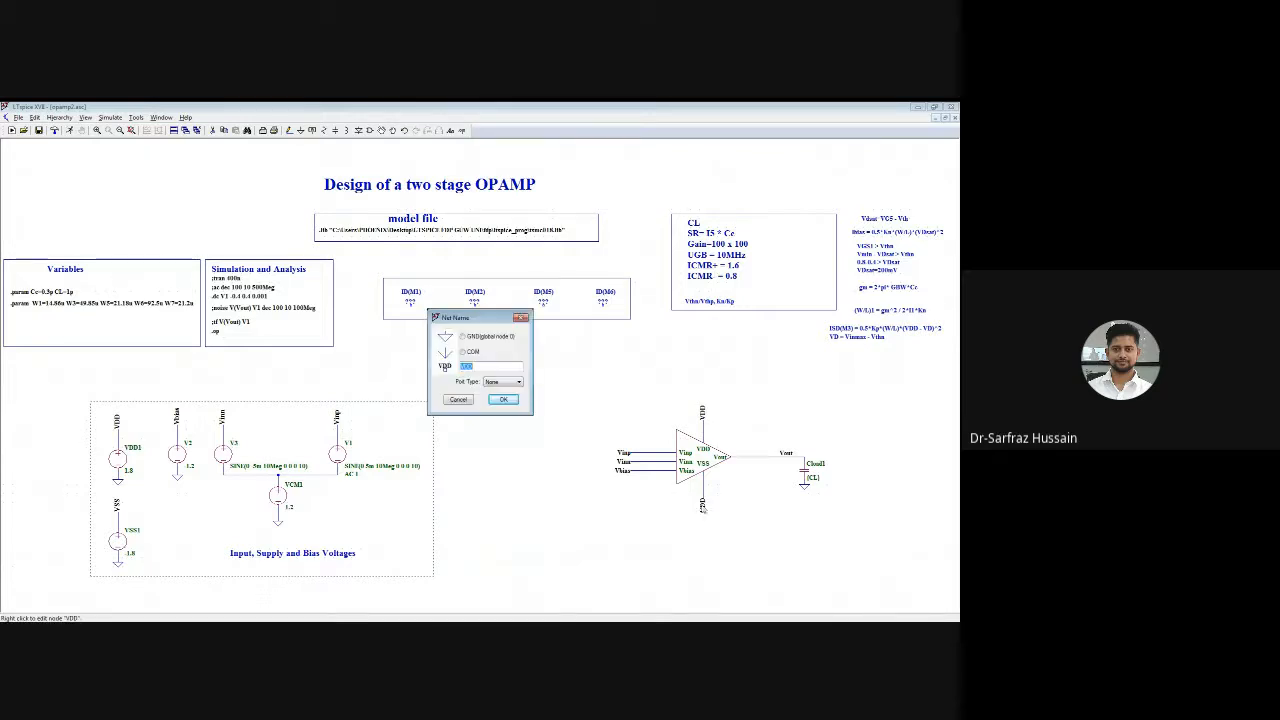
pyautogui.write('VSS')
pyautogui.click(503, 399)
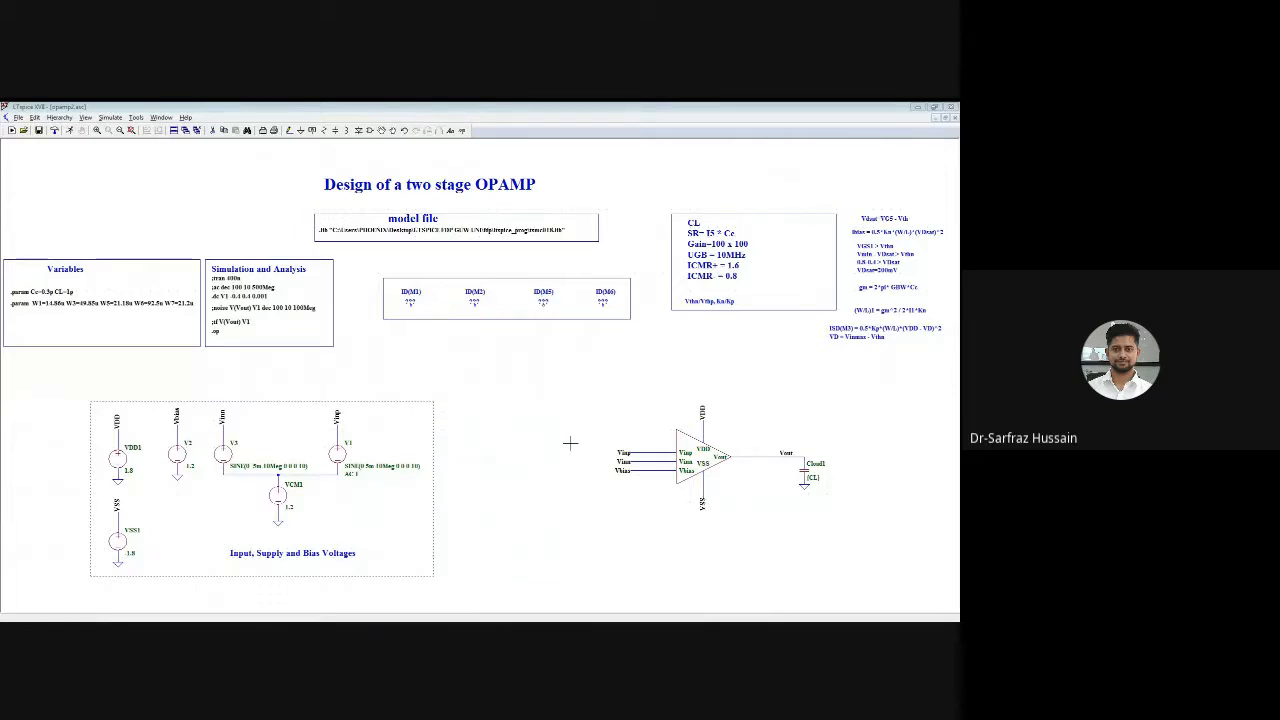
# Run the DC sweep and plot the Vout voltage, then close the waveform and maximize the schematic
pyautogui.click(69, 131)
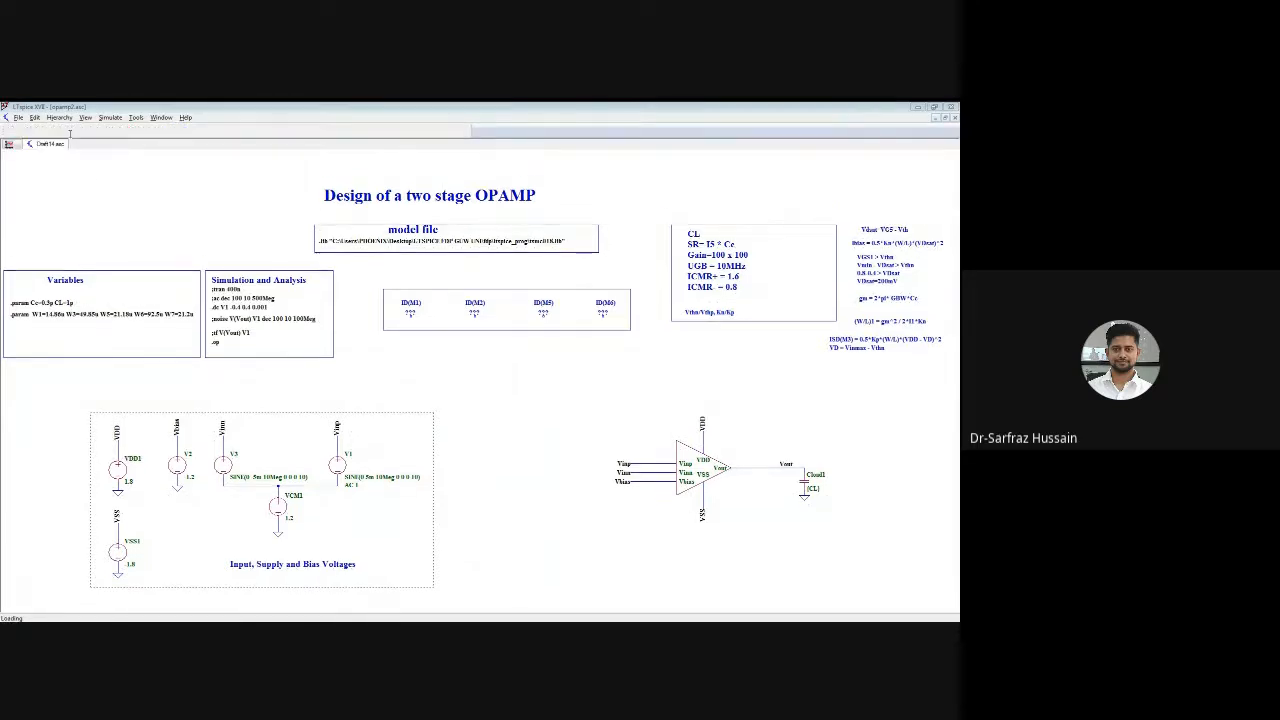
pyautogui.click(626, 543)
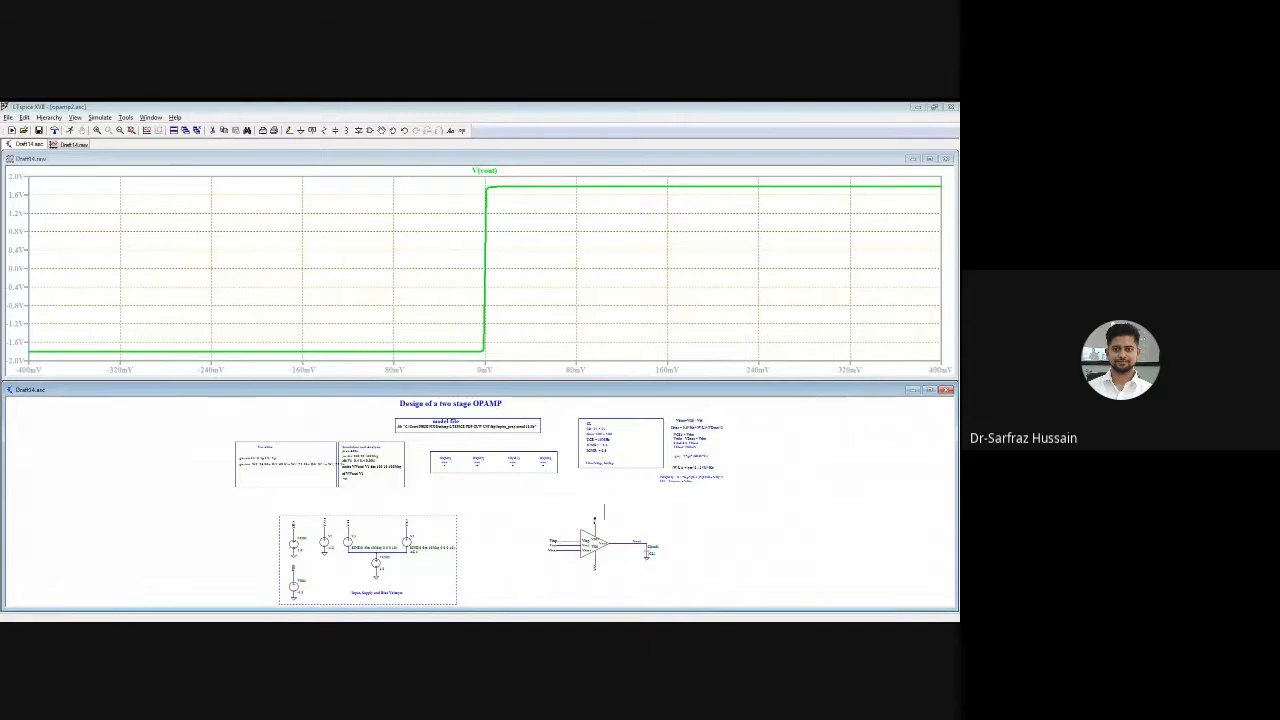
pyautogui.click(947, 160)
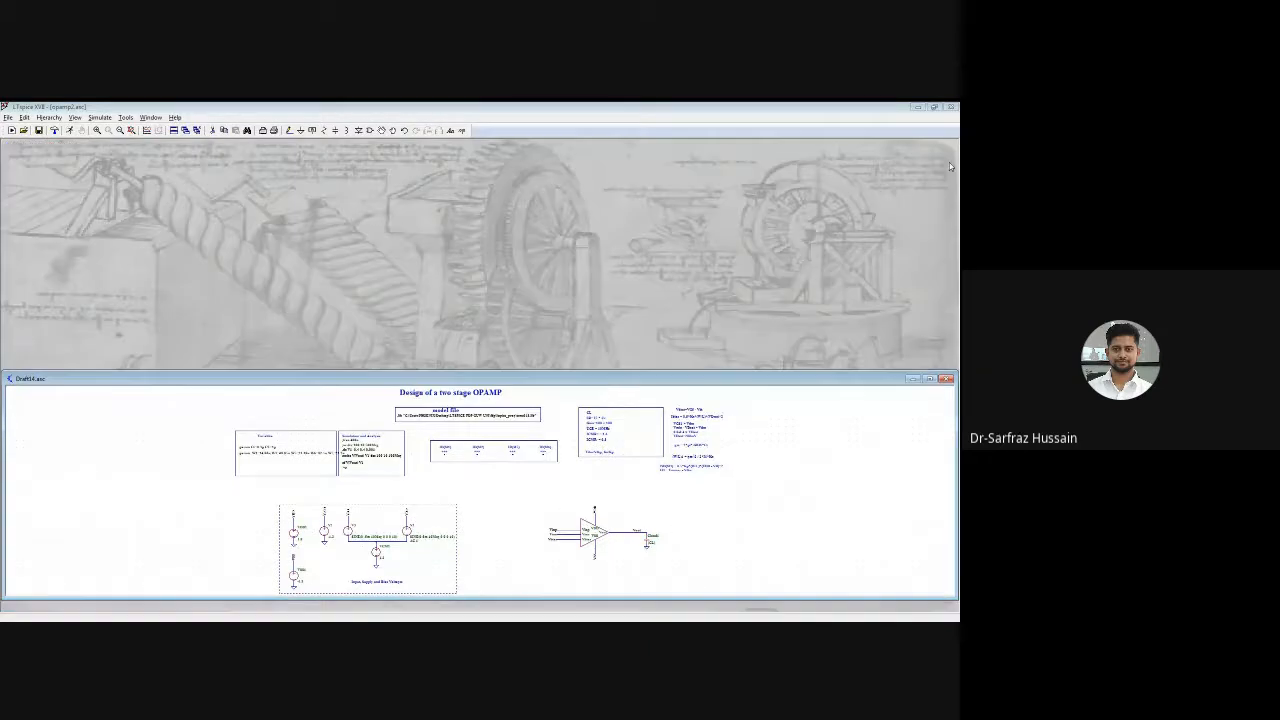
pyautogui.doubleClick(704, 378)
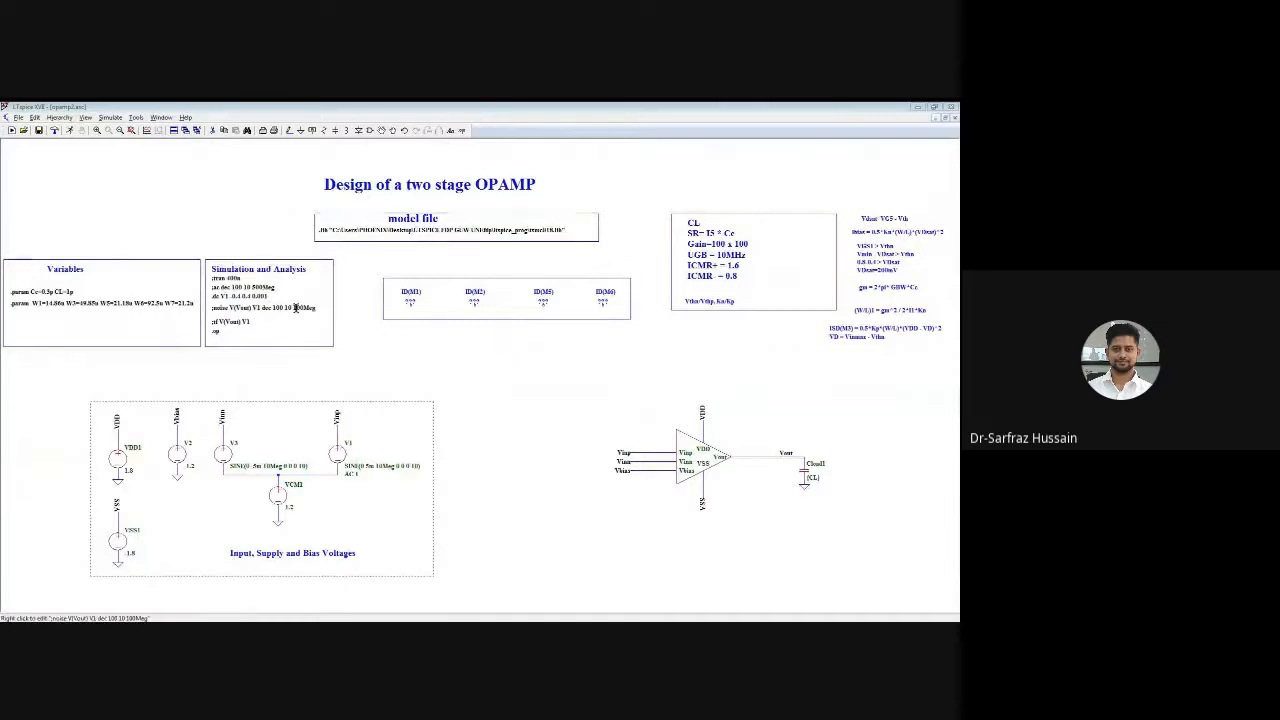
# Activate the commented-out transient directive in the Simulation and Analysis block by making it begin with .tran
pyautogui.rightClick(214, 278)
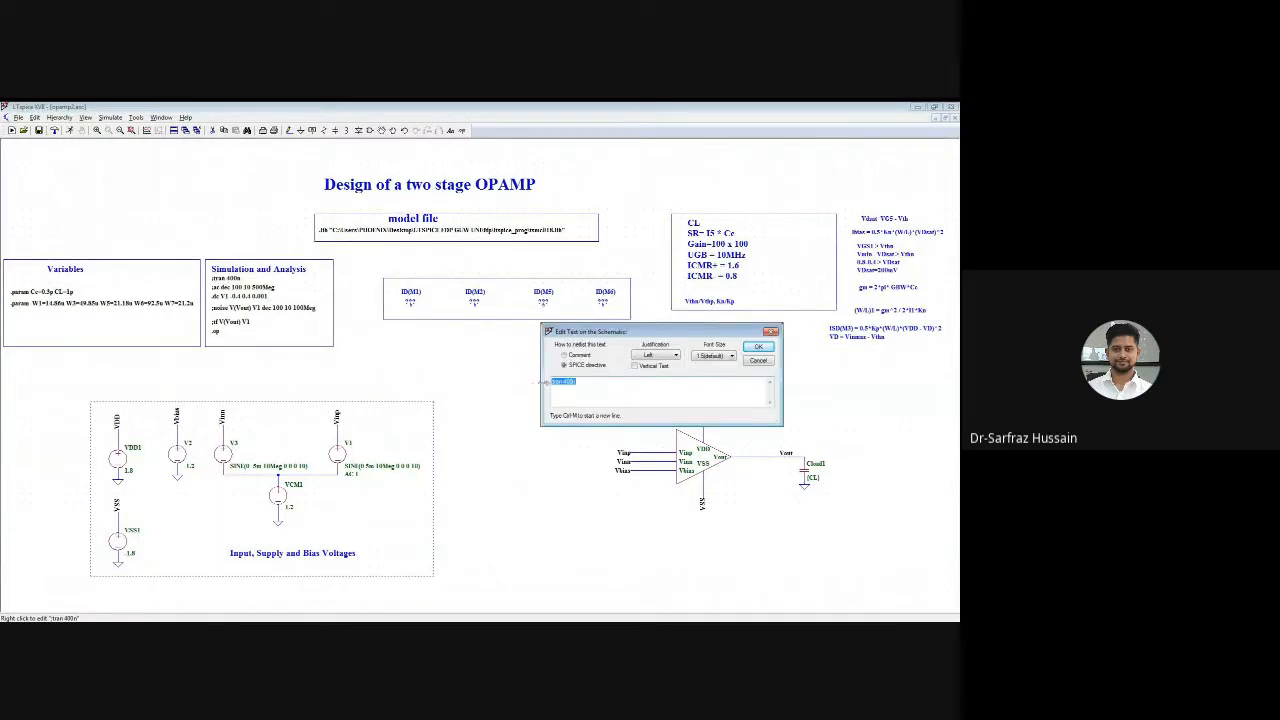
pyautogui.click(555, 382)
pyautogui.press('BackSpace')
pyautogui.write('.')
pyautogui.click(766, 345)
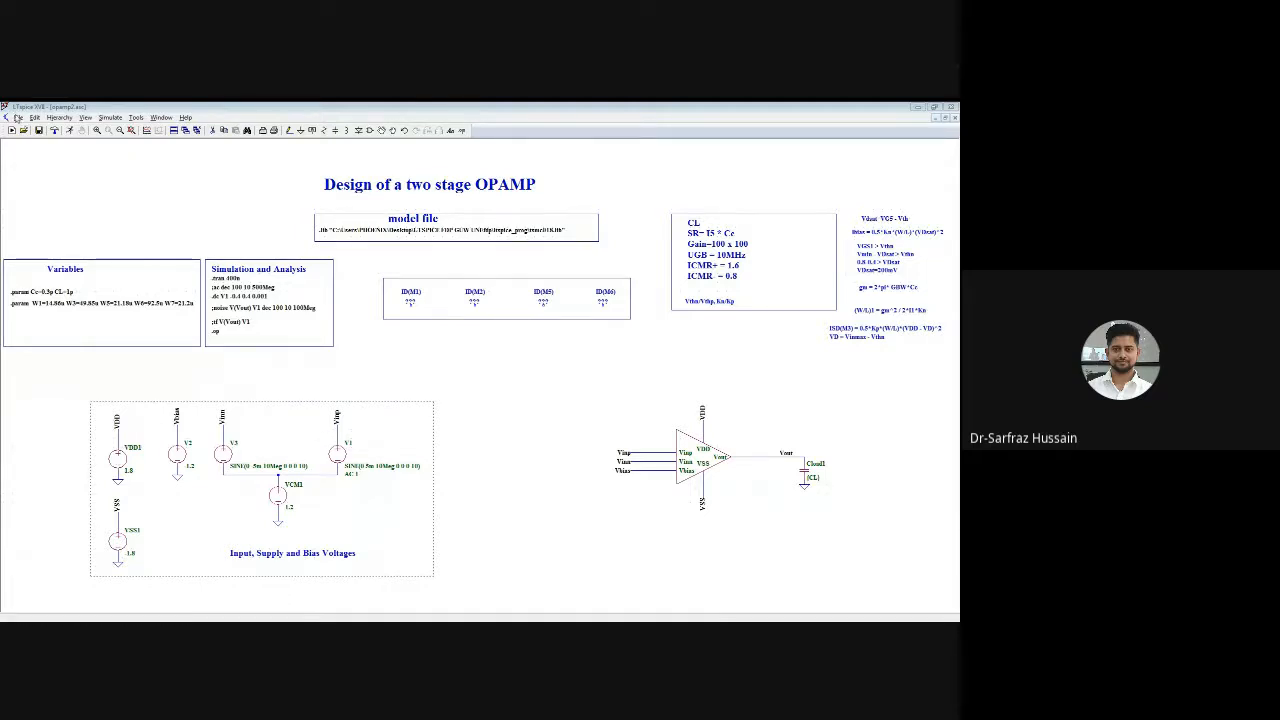
# Save the schematic as opamp_sc_test.asc in the ltspice_prog folder
pyautogui.click(18, 118)
pyautogui.click(33, 176)
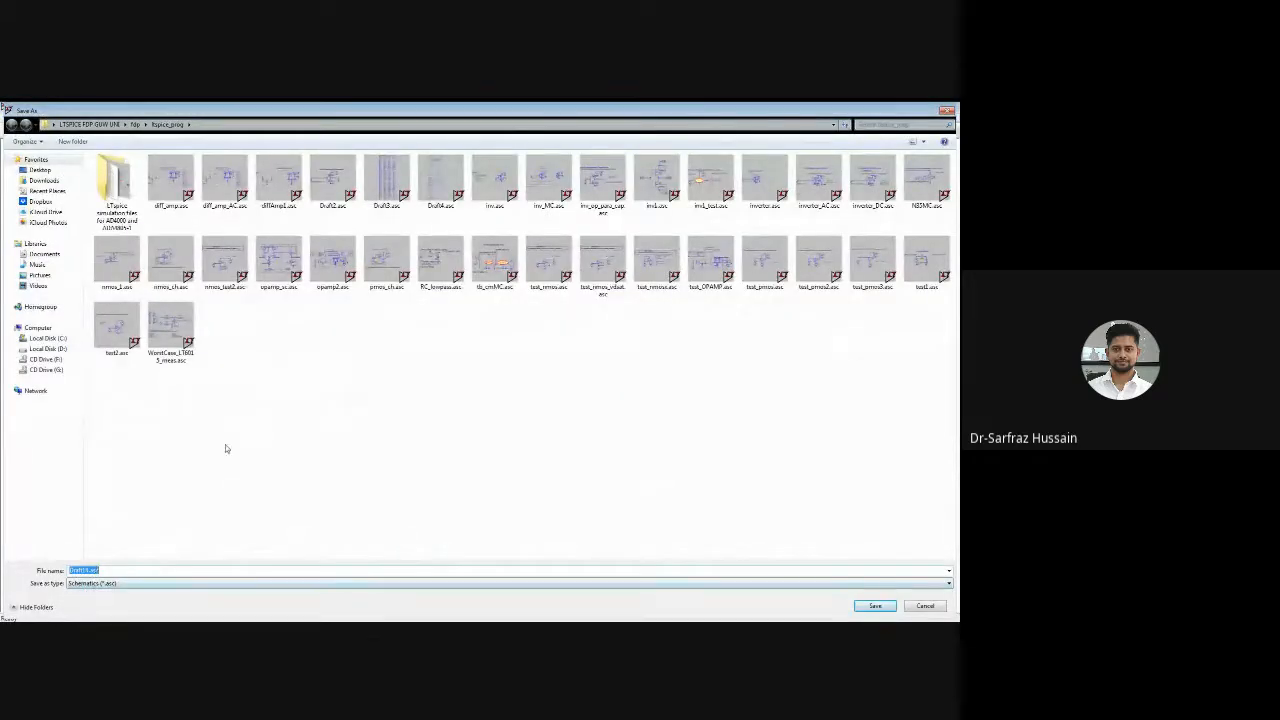
pyautogui.click(279, 262)
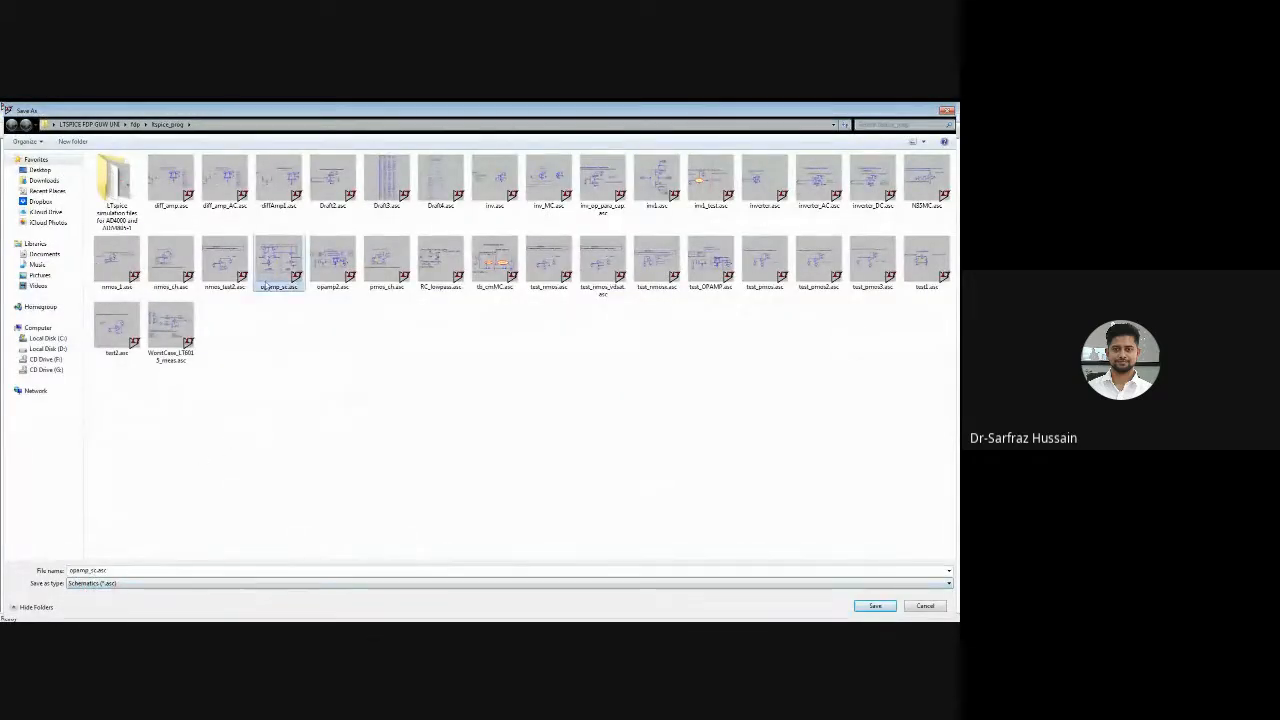
pyautogui.click(95, 570)
pyautogui.click(96, 570)
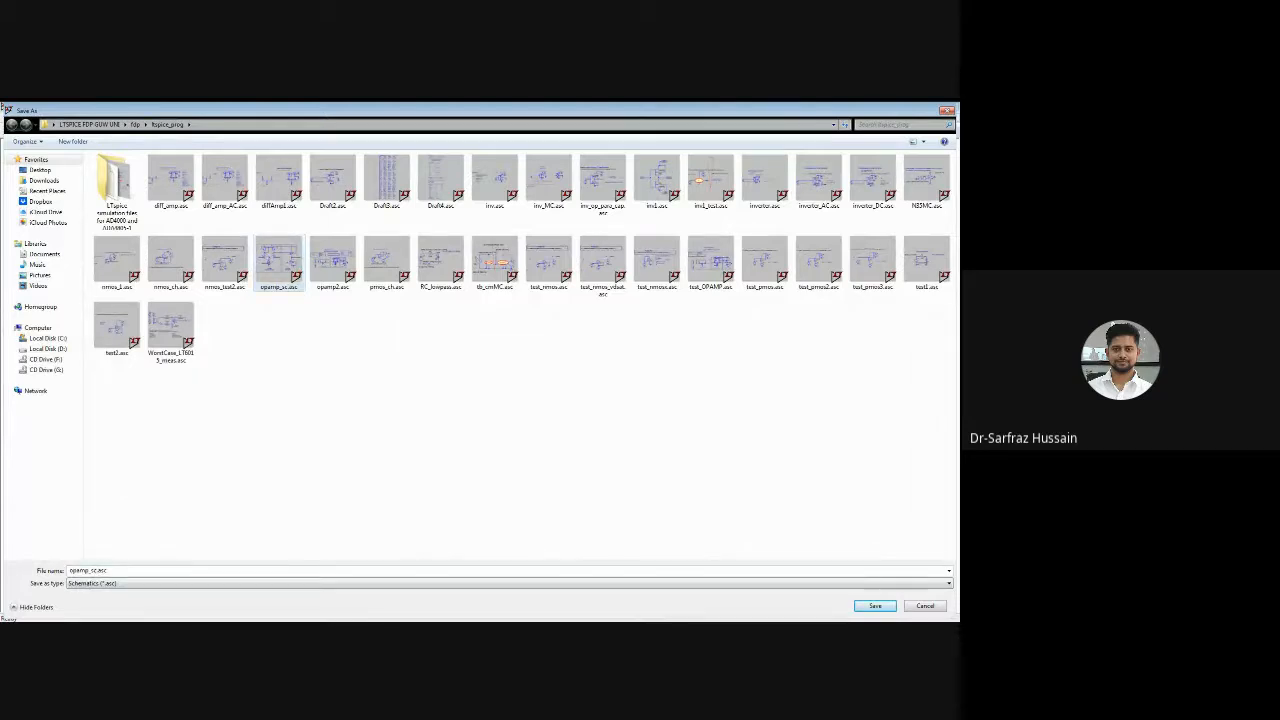
pyautogui.write('_test')
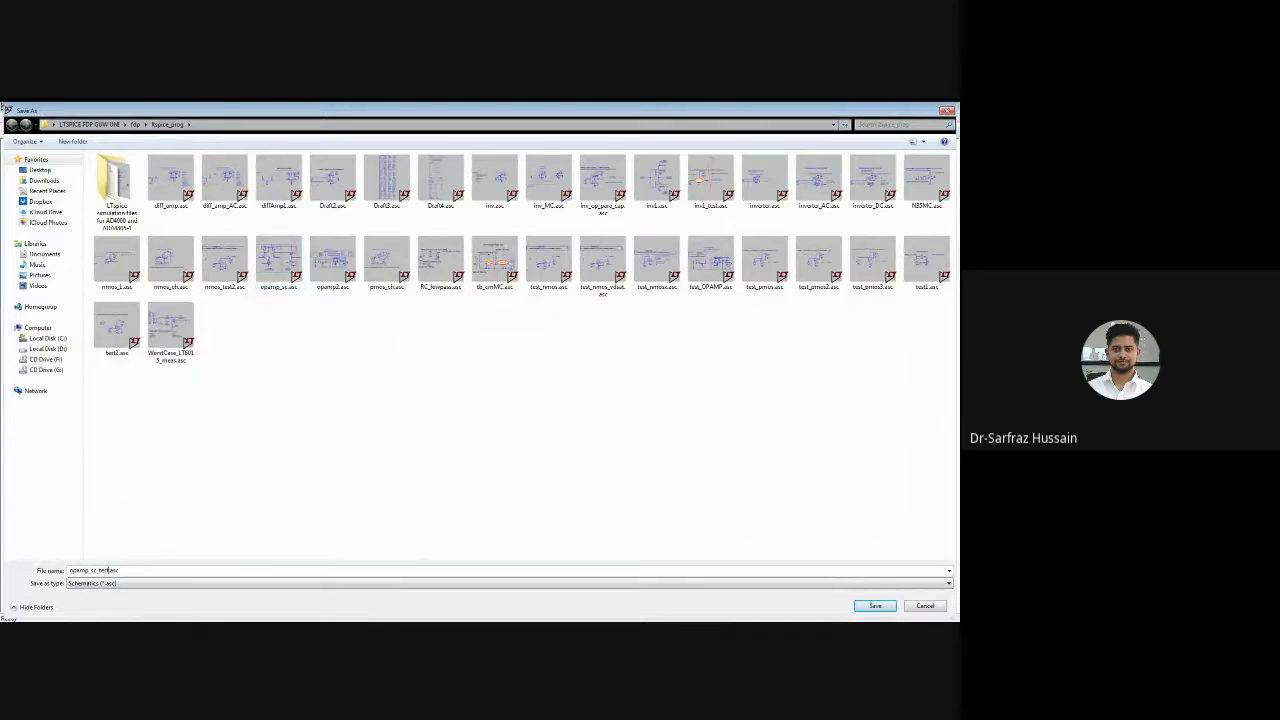
pyautogui.click(870, 606)
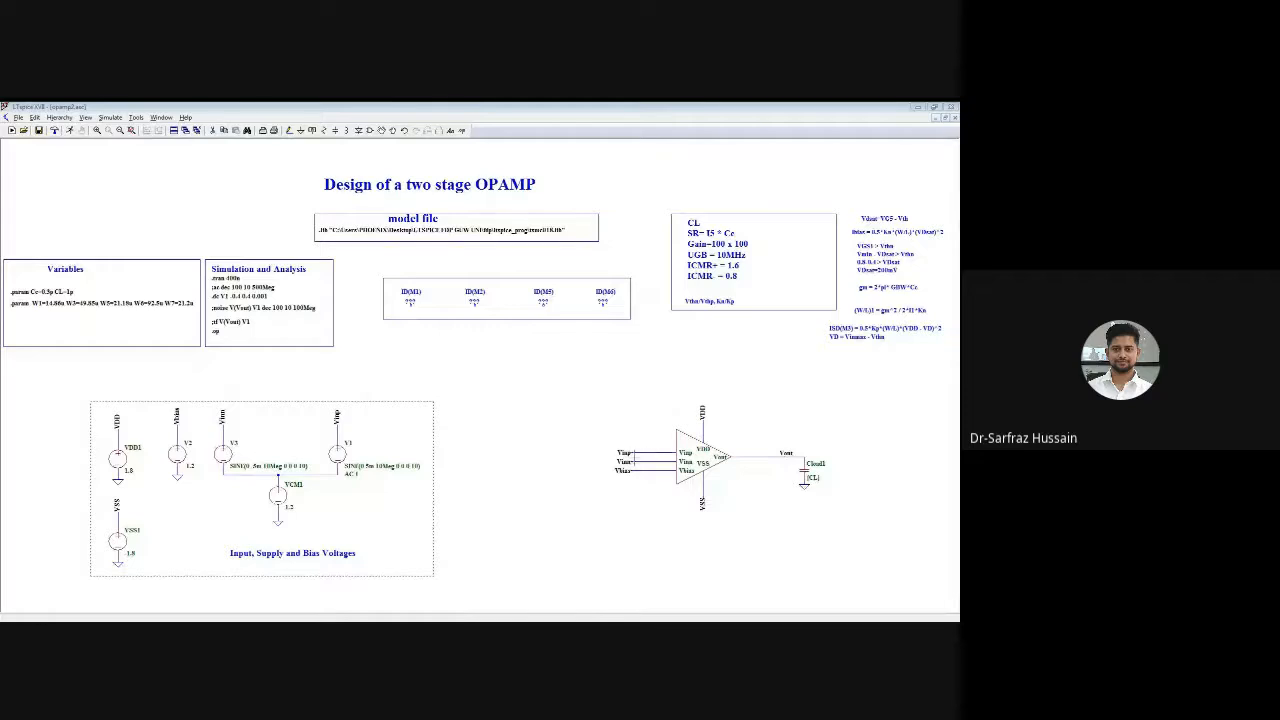
# Draw a wire from the op-amp's Vinn input line upward and then across above the symbol to start a feedback path
pyautogui.click(290, 131)
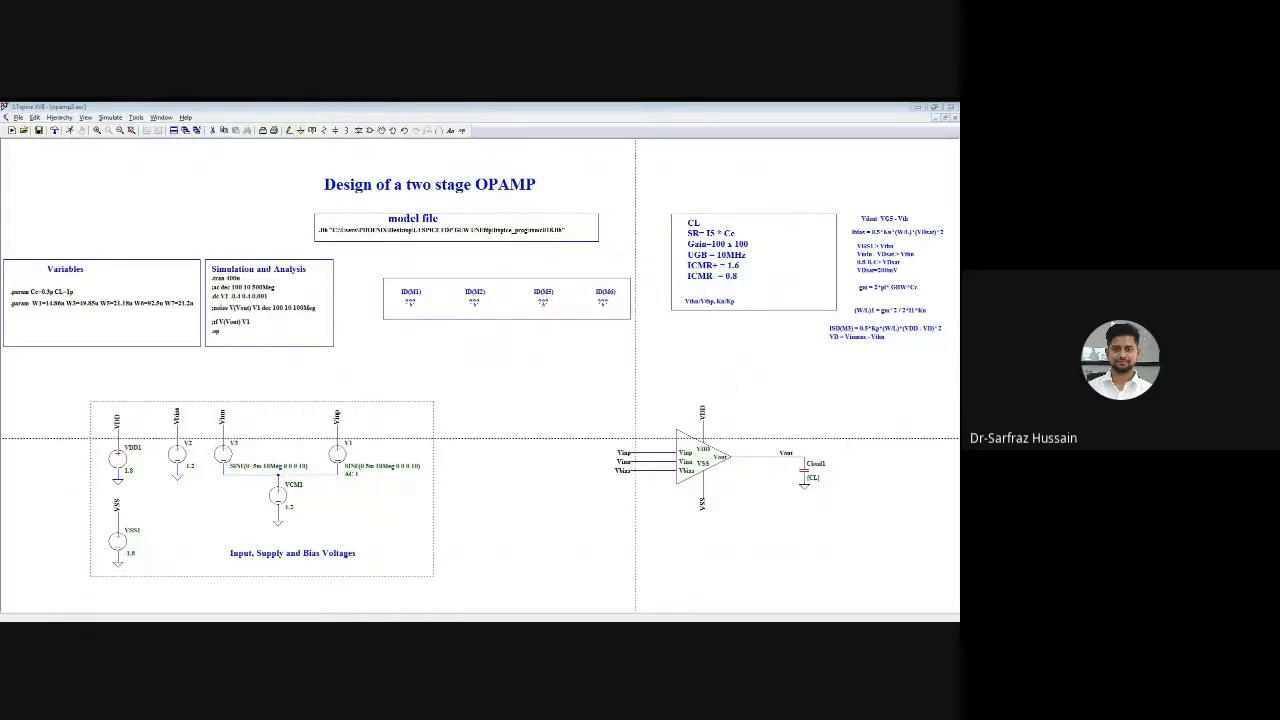
pyautogui.click(644, 461)
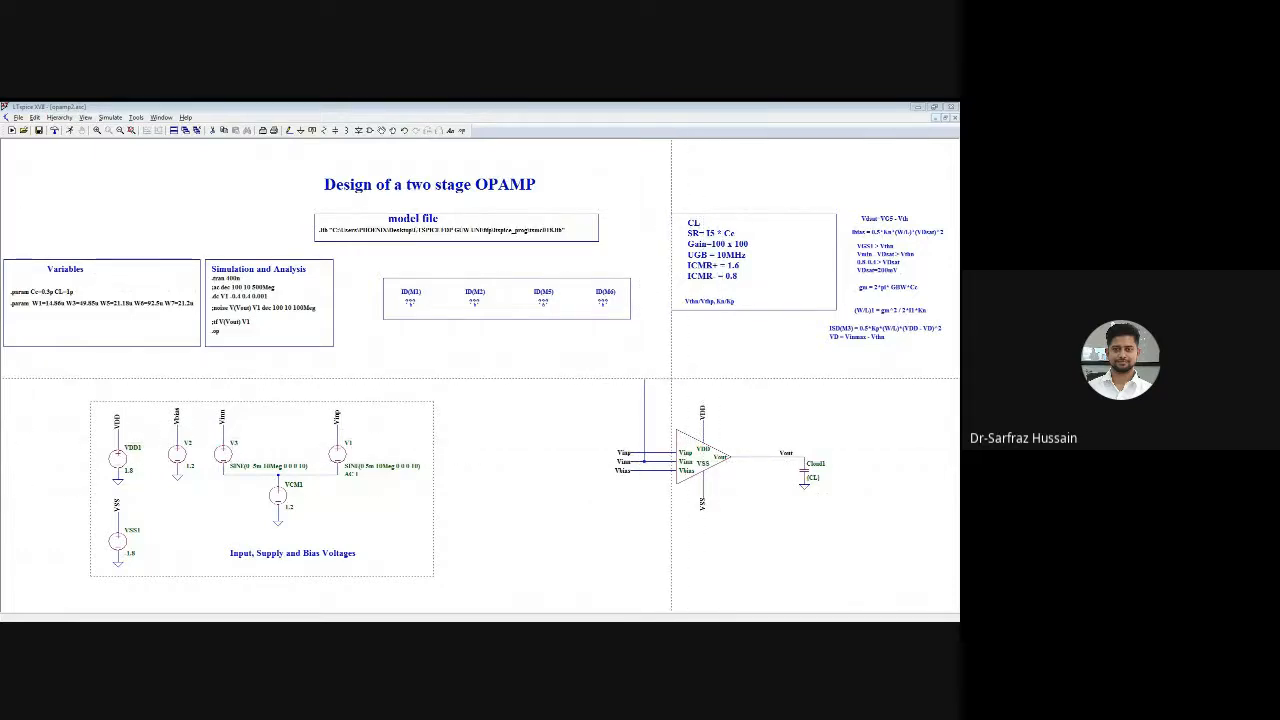
pyautogui.click(671, 378)
pyautogui.rightClick(695, 387)
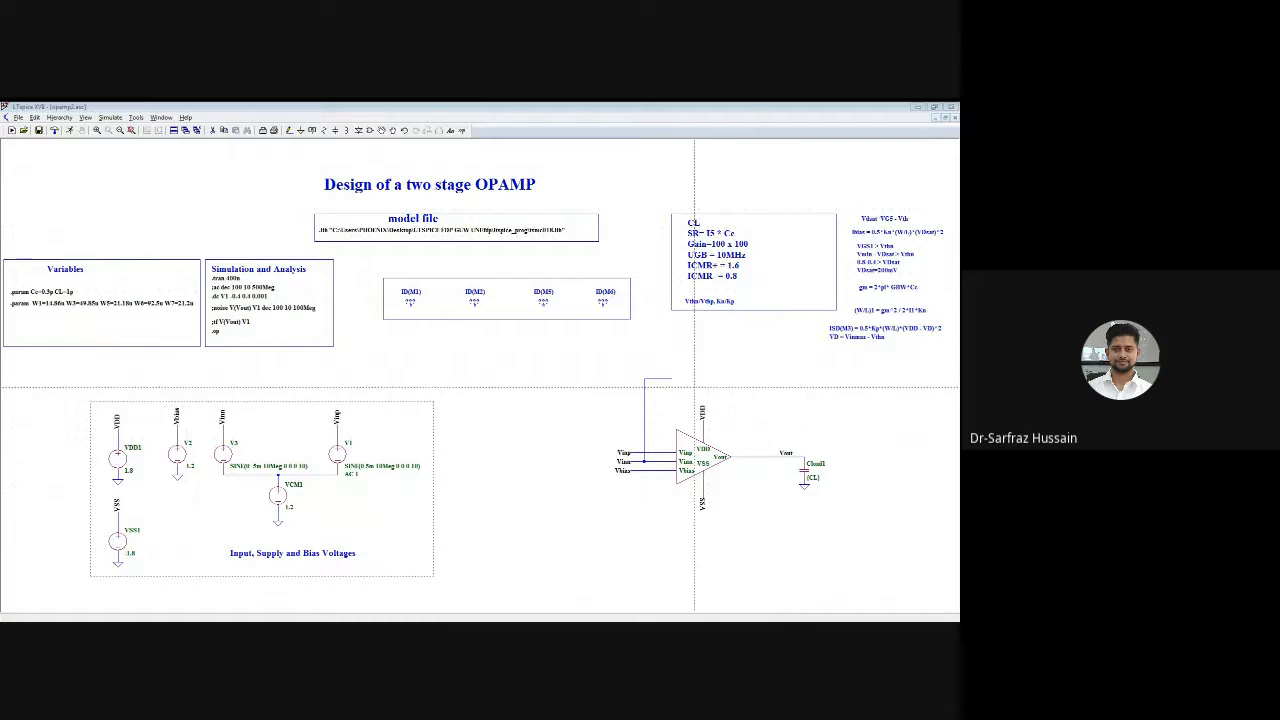
pyautogui.rightClick(695, 387)
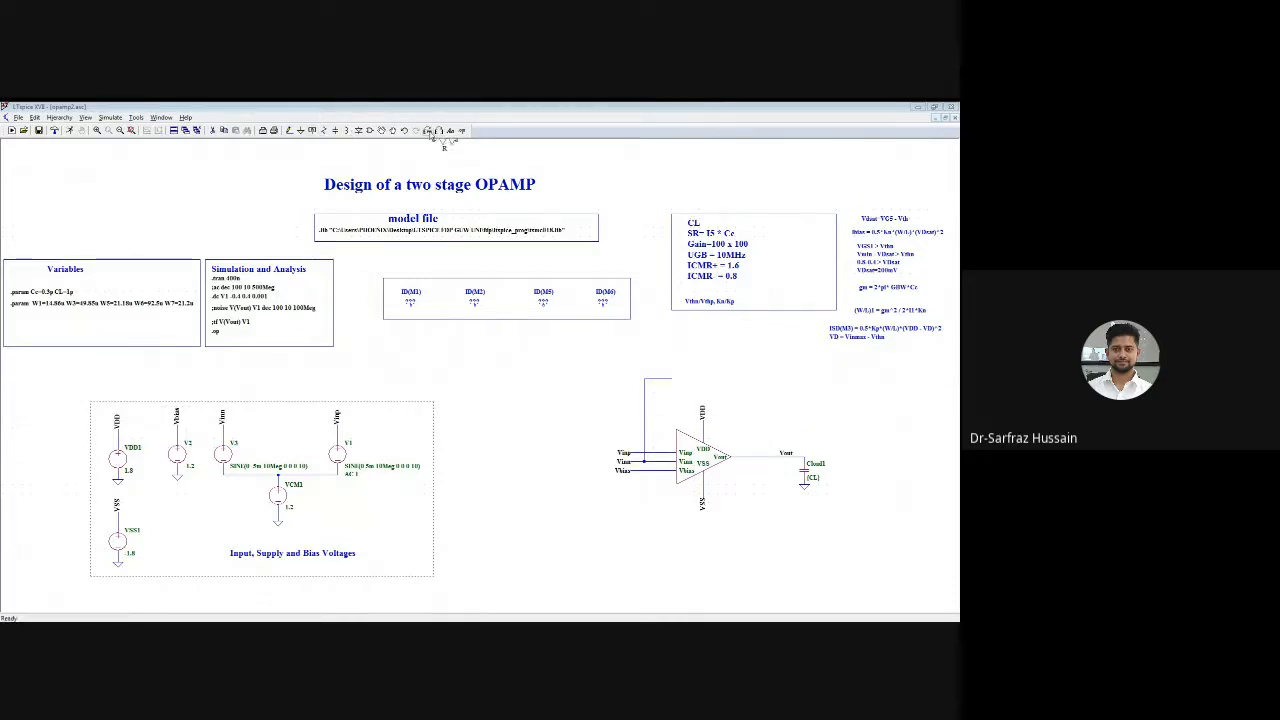
# Place a horizontal resistor R1 at the end of the feedback wire and a vertical resistor R2 below the output wire
pyautogui.press('r')
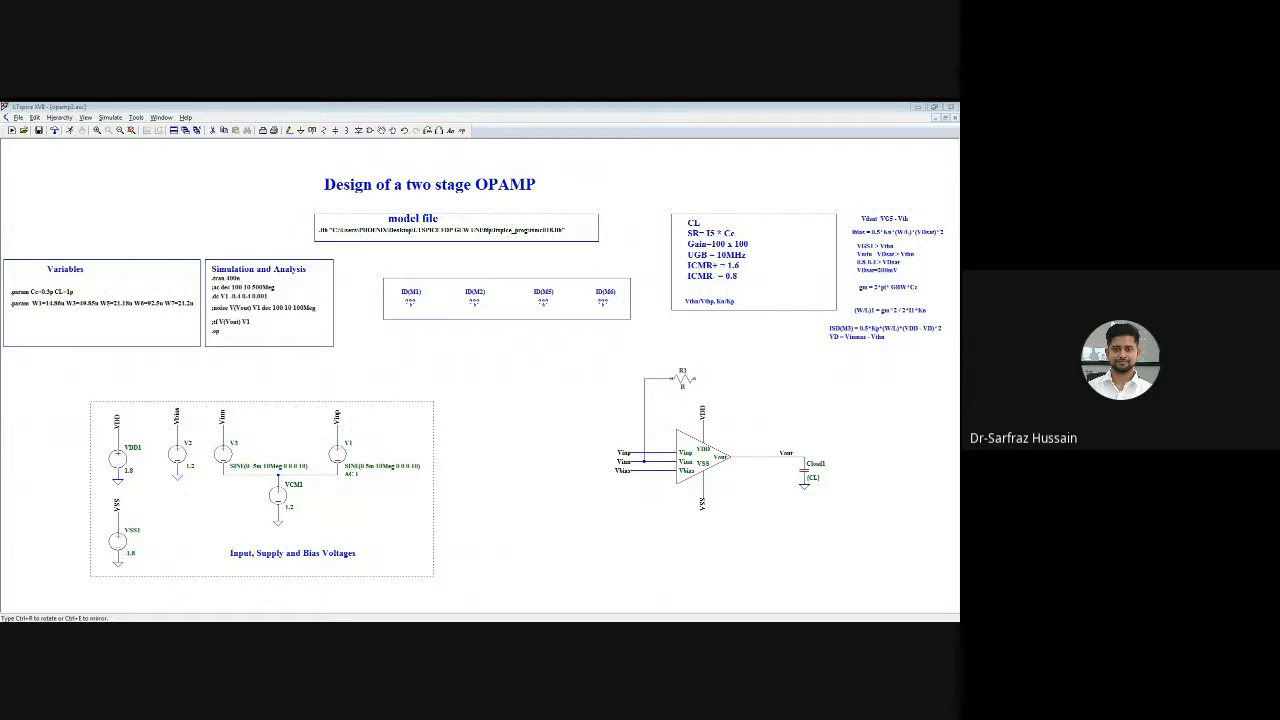
pyautogui.click(672, 378)
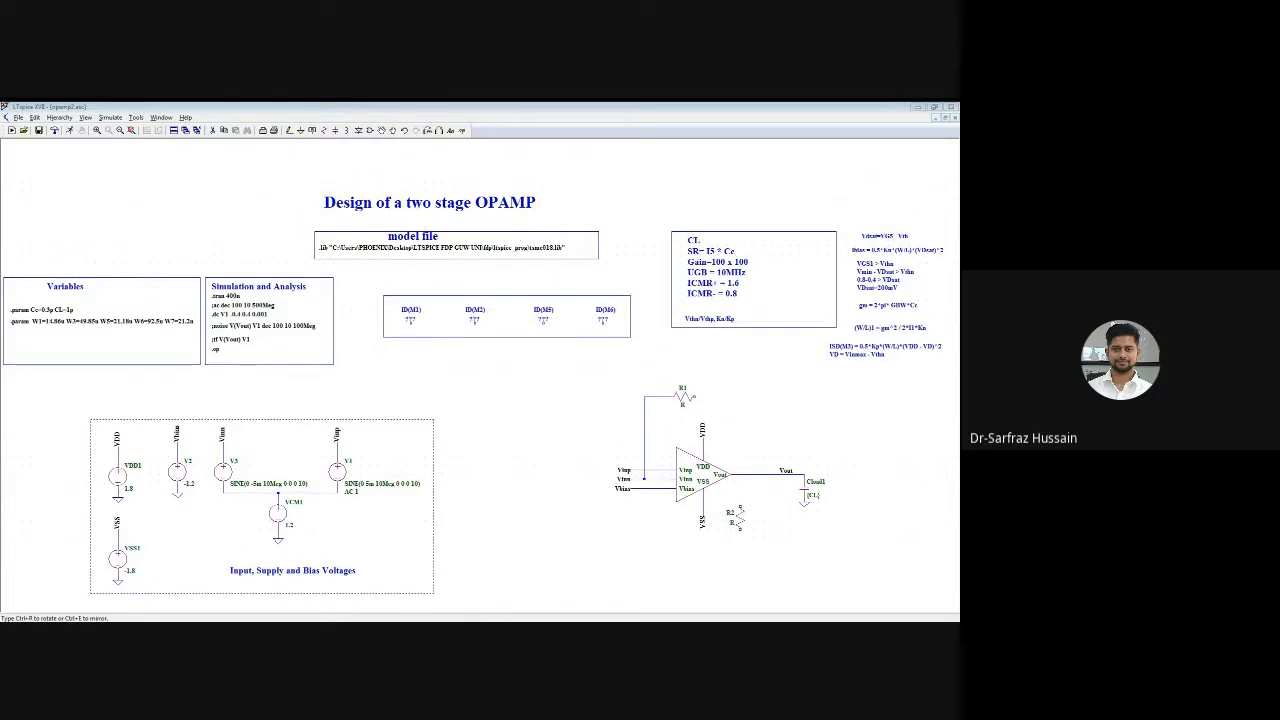
pyautogui.click(768, 520)
pyautogui.press('Escape')
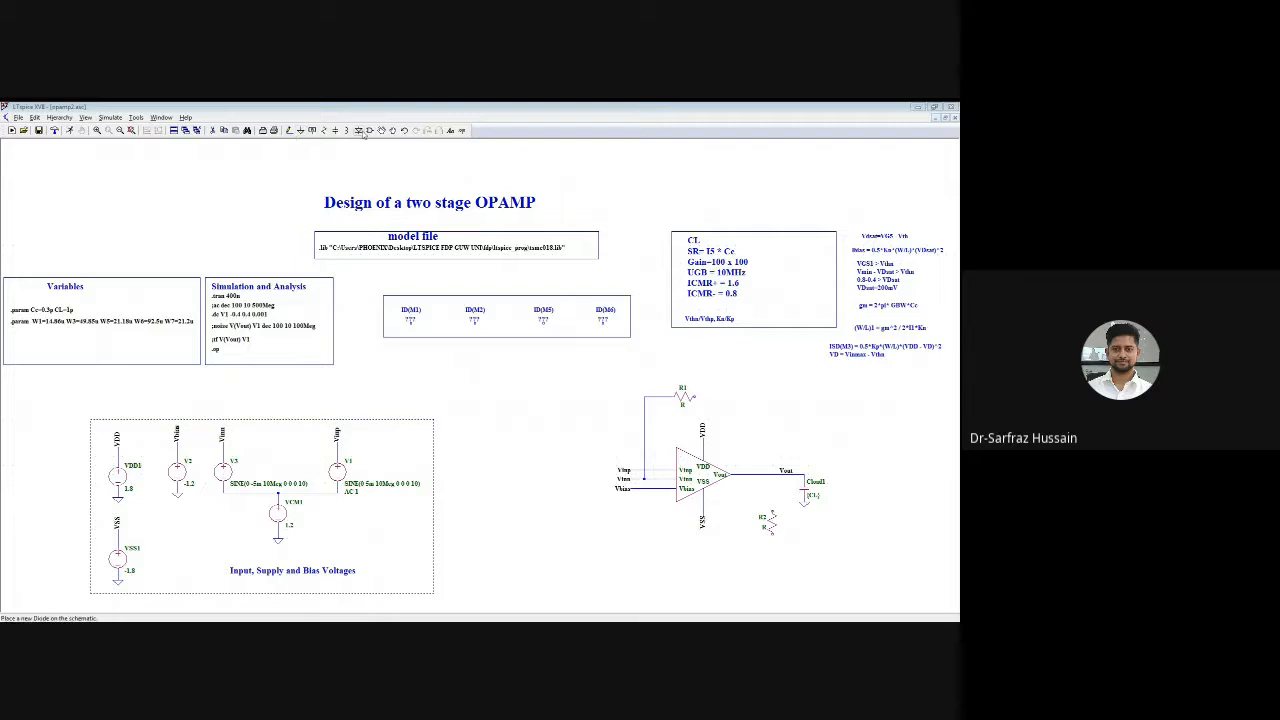
# Copy the feedback resistor and place the copy horizontally just above the Vinp input wire
pyautogui.click(226, 136)
pyautogui.click(686, 397)
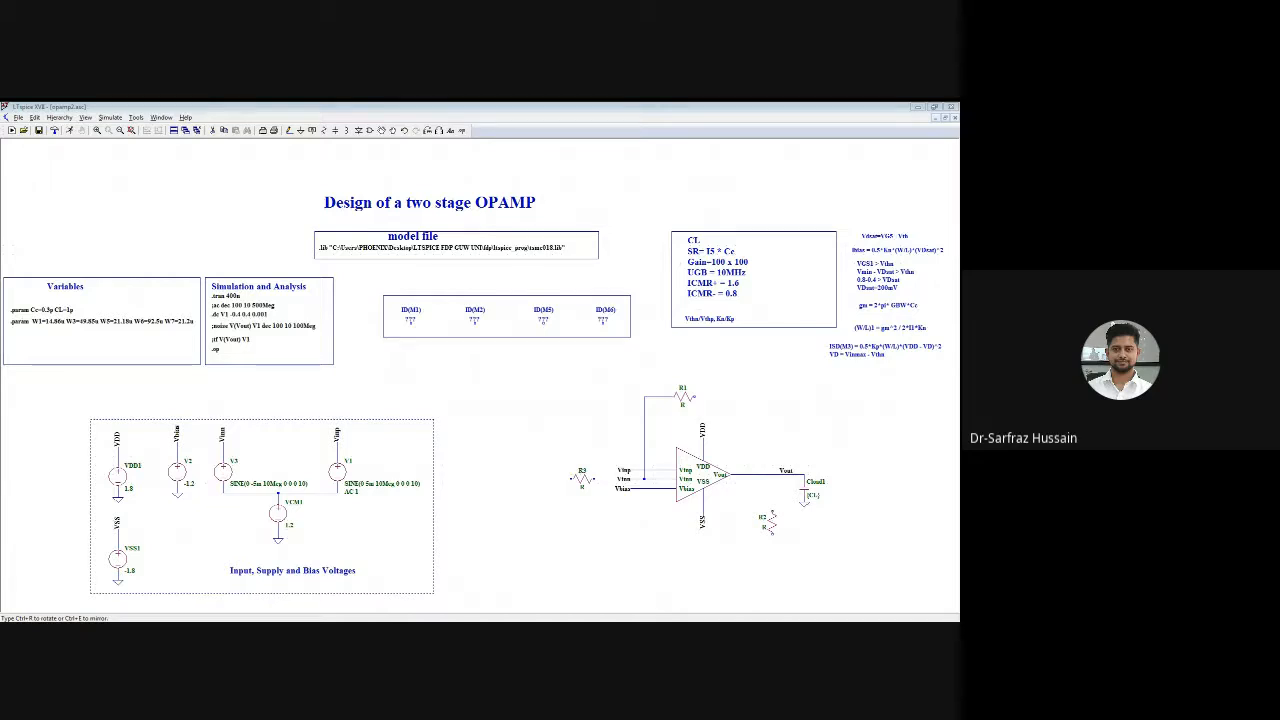
pyautogui.click(586, 457)
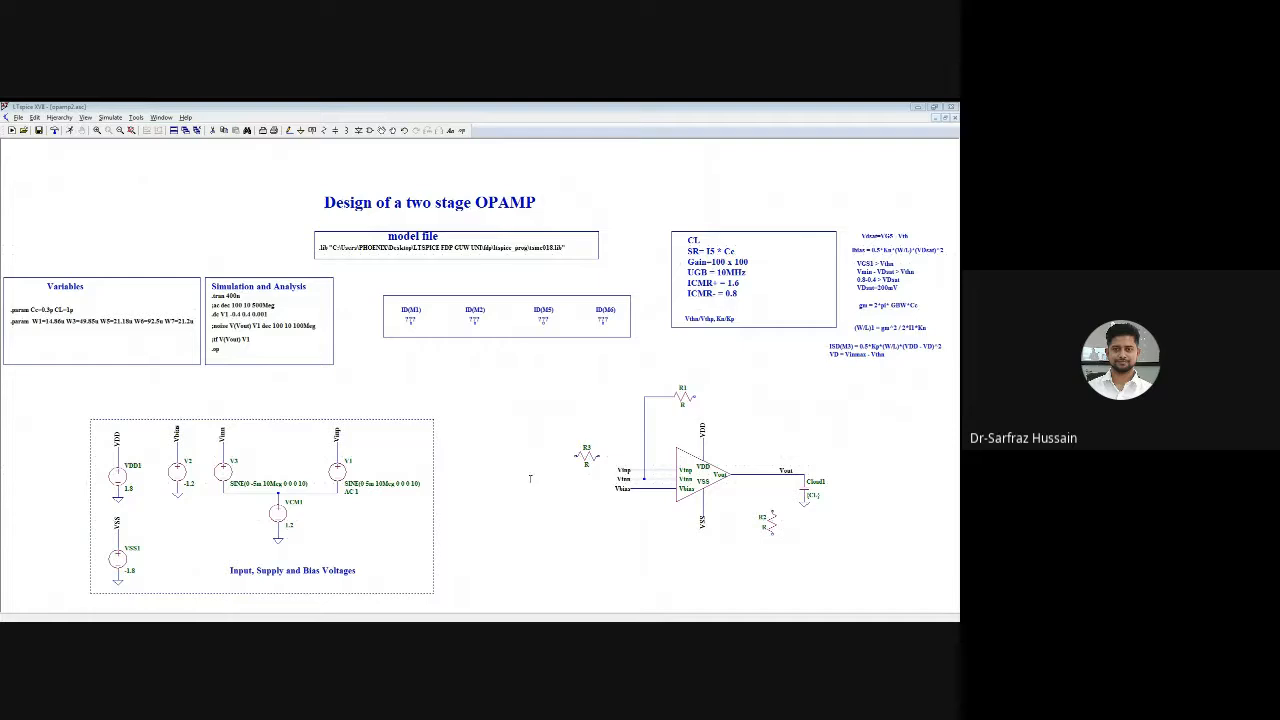
# Stretch the Vinp, Vinn and Vbias input wires with their labels farther away from the op-amp
pyautogui.click(391, 131)
pyautogui.moveTo(610, 457); pyautogui.dragTo(643, 523)
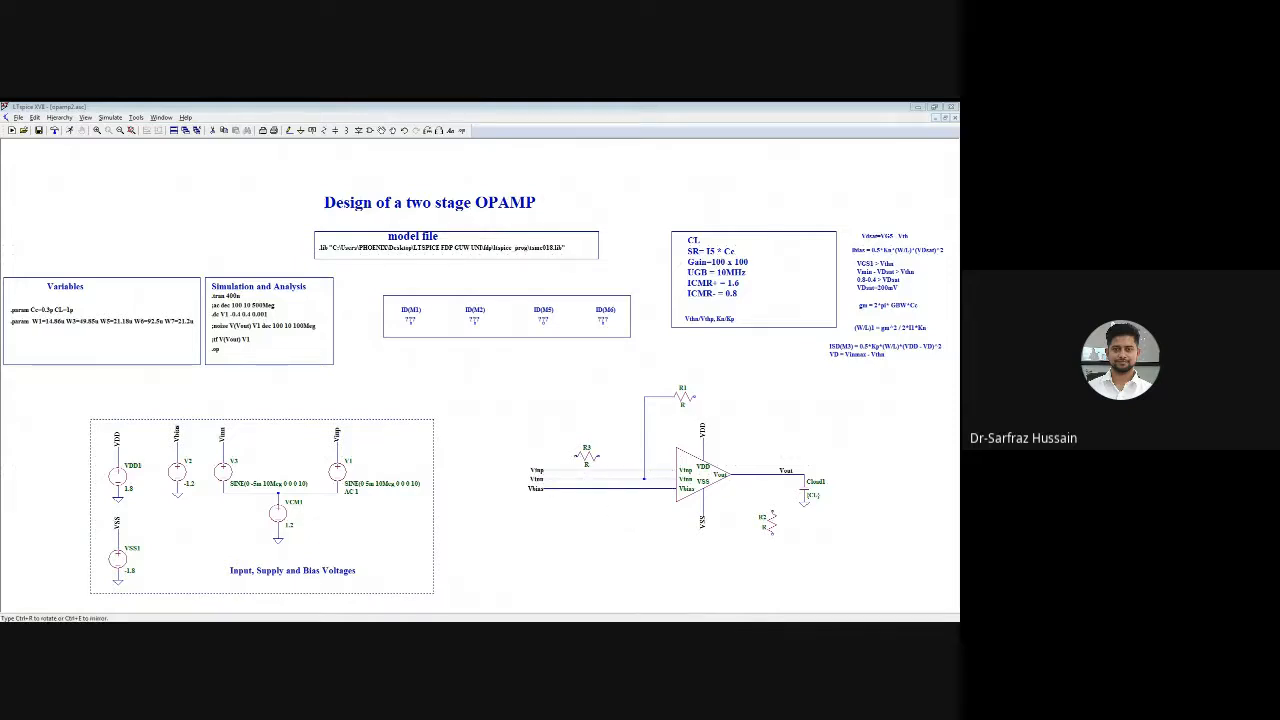
pyautogui.click(546, 491)
pyautogui.press('Escape')
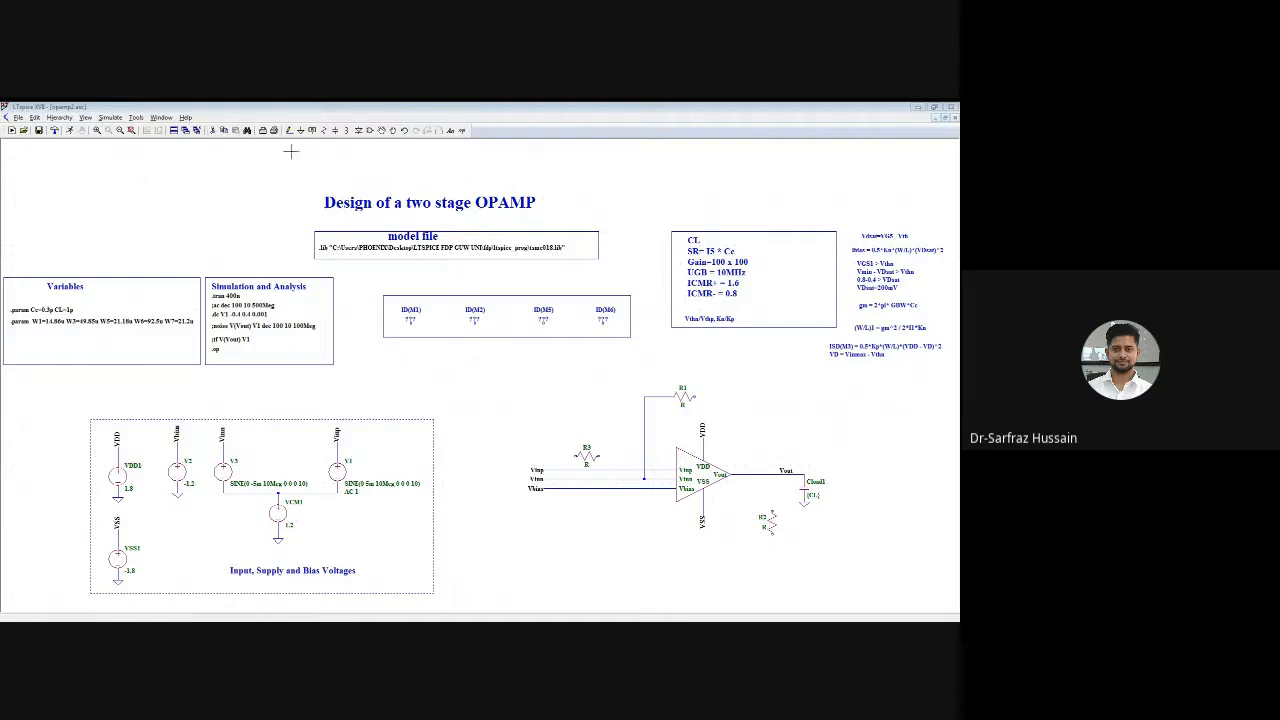
# Delete the Vinn input wire and move resistor R3 into its place in line with the Vinn pin
pyautogui.click(213, 130)
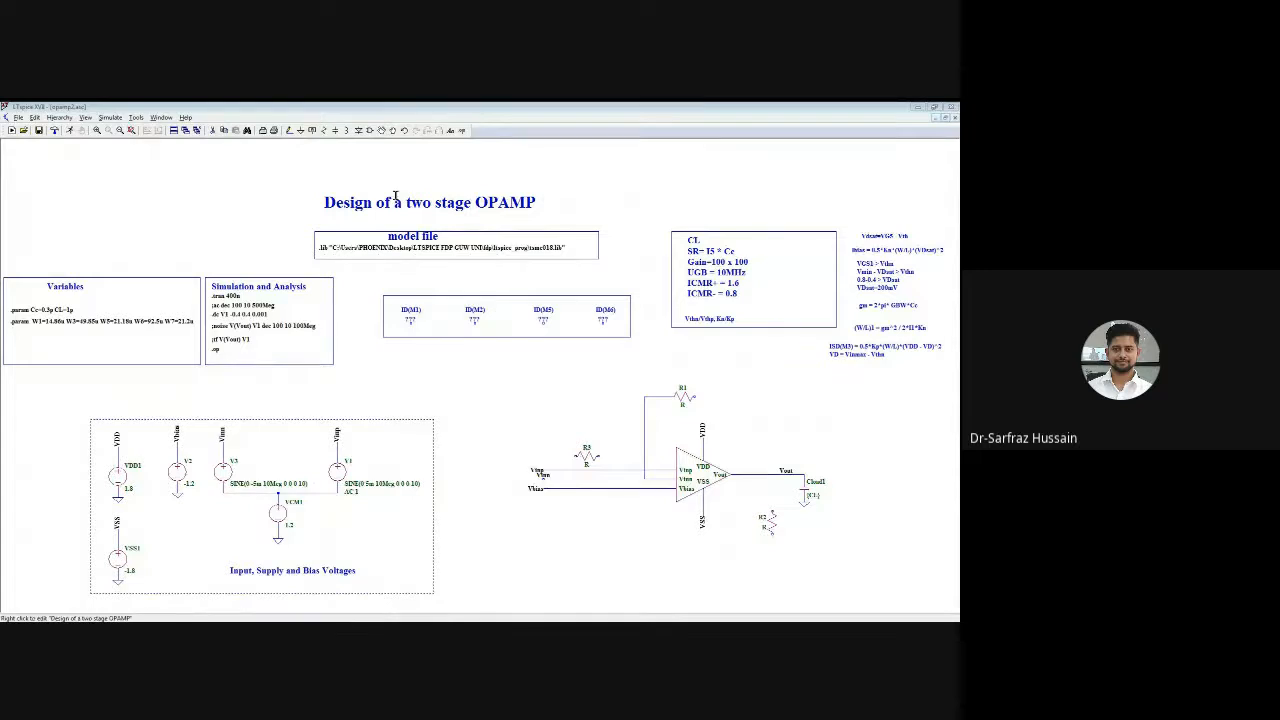
pyautogui.press('F7')
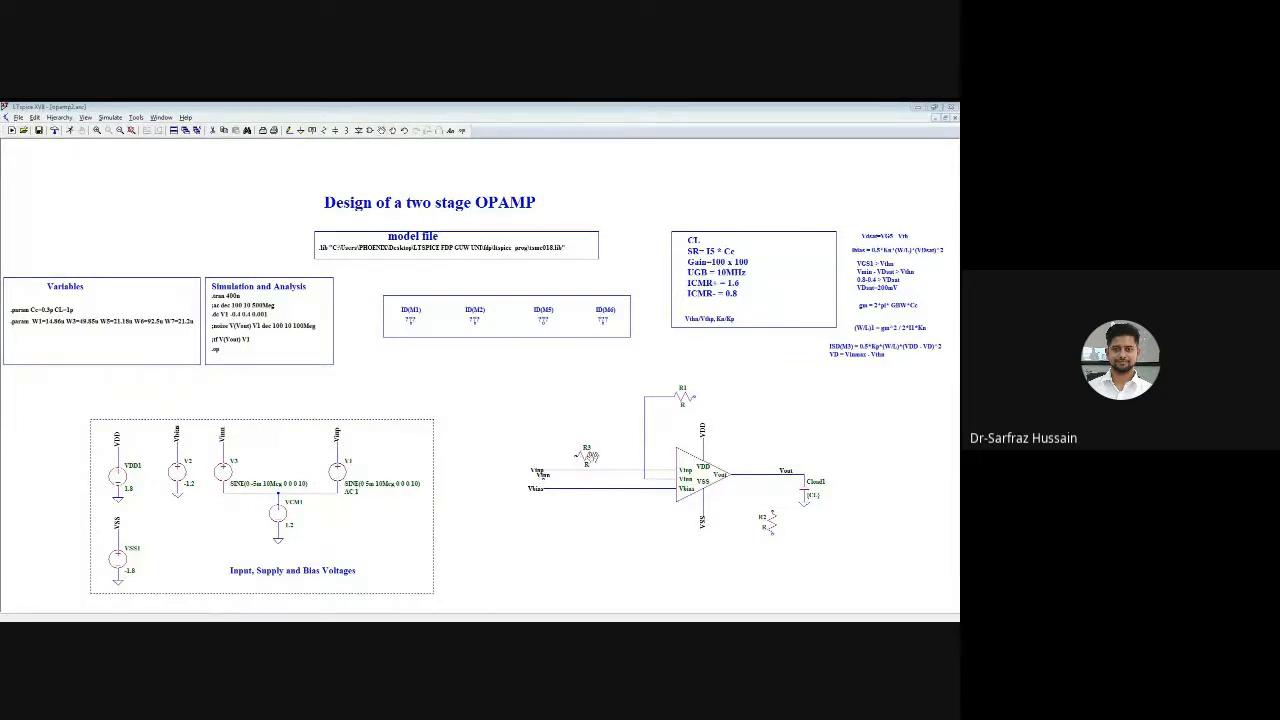
pyautogui.click(587, 456)
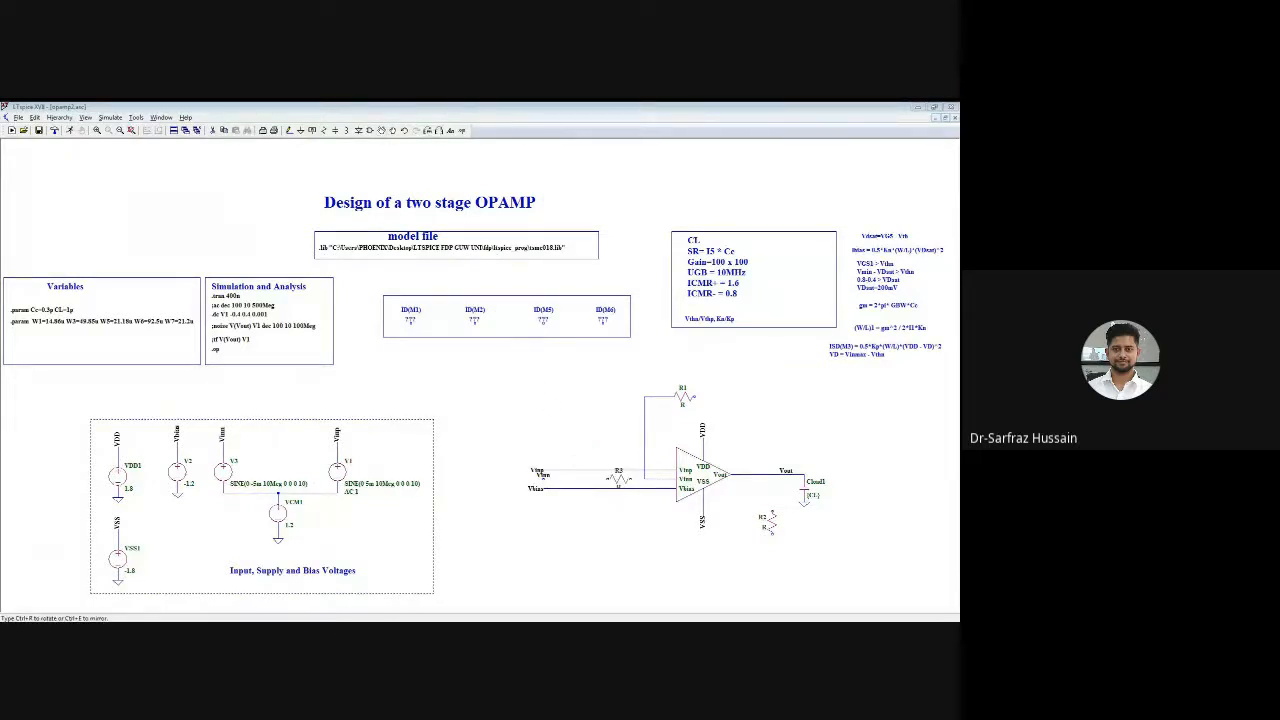
pyautogui.click(618, 476)
# Wire R3 in series between the Vinn label and the op-amp's Vinn pin, joining the feedback branch at the pin side
pyautogui.click(289, 130)
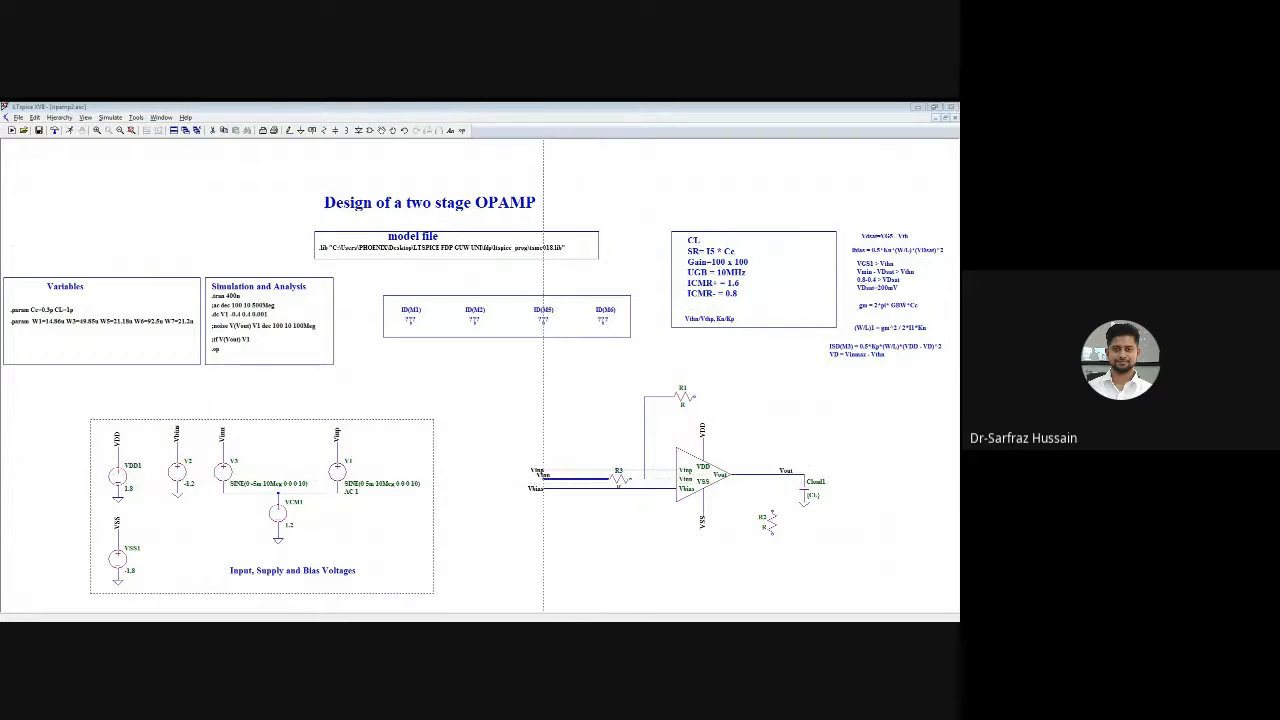
pyautogui.click(644, 397)
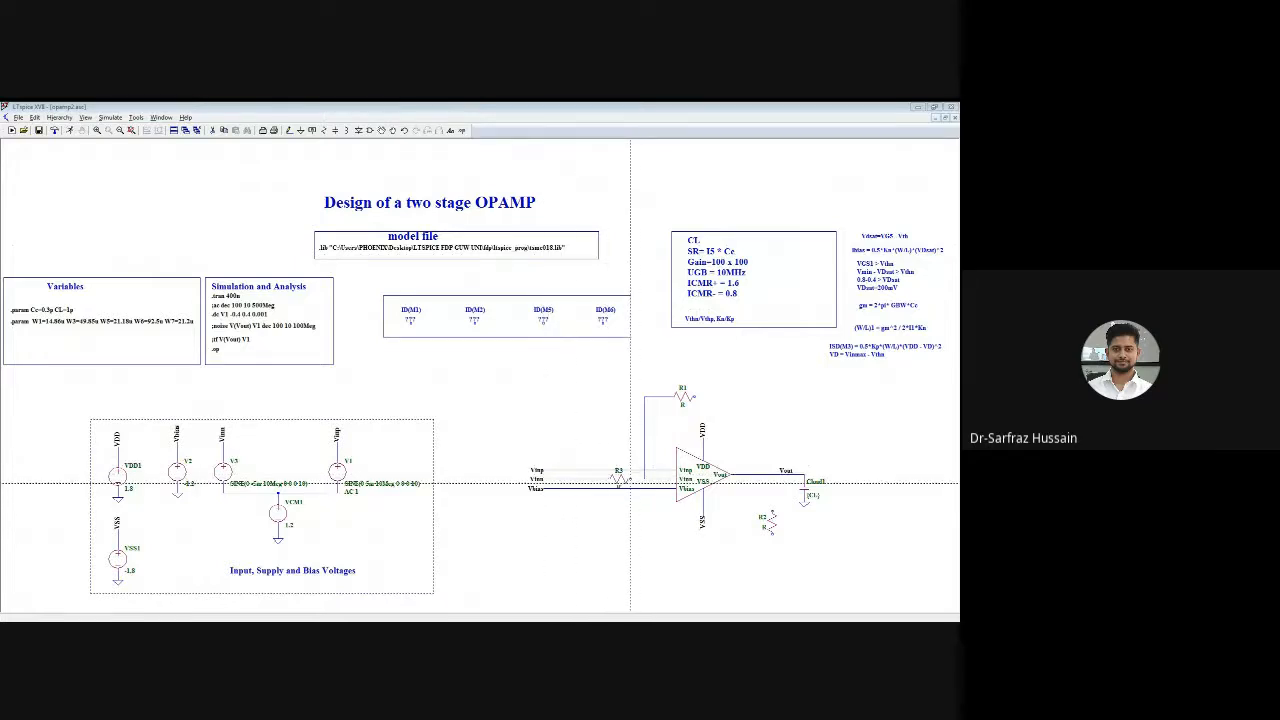
pyautogui.click(630, 479)
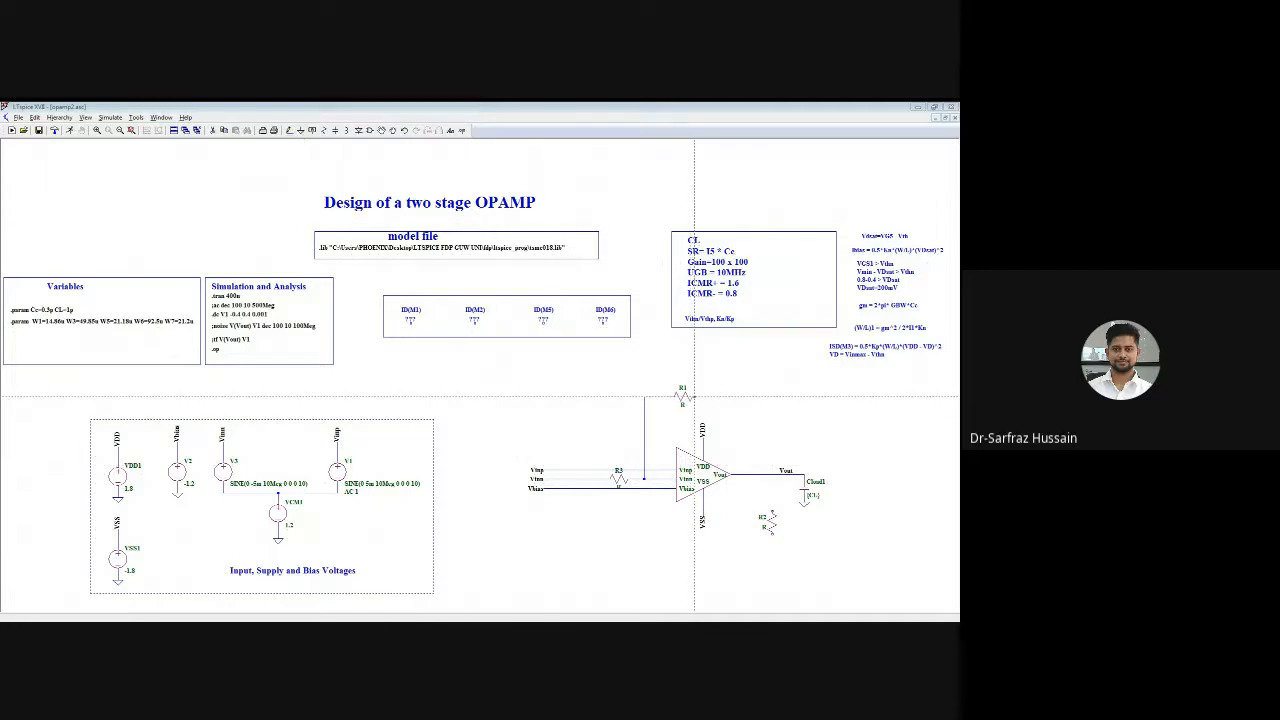
# Wire the free end of feedback resistor R1 and the upper end of R2 to the op-amp's output line
pyautogui.click(694, 397)
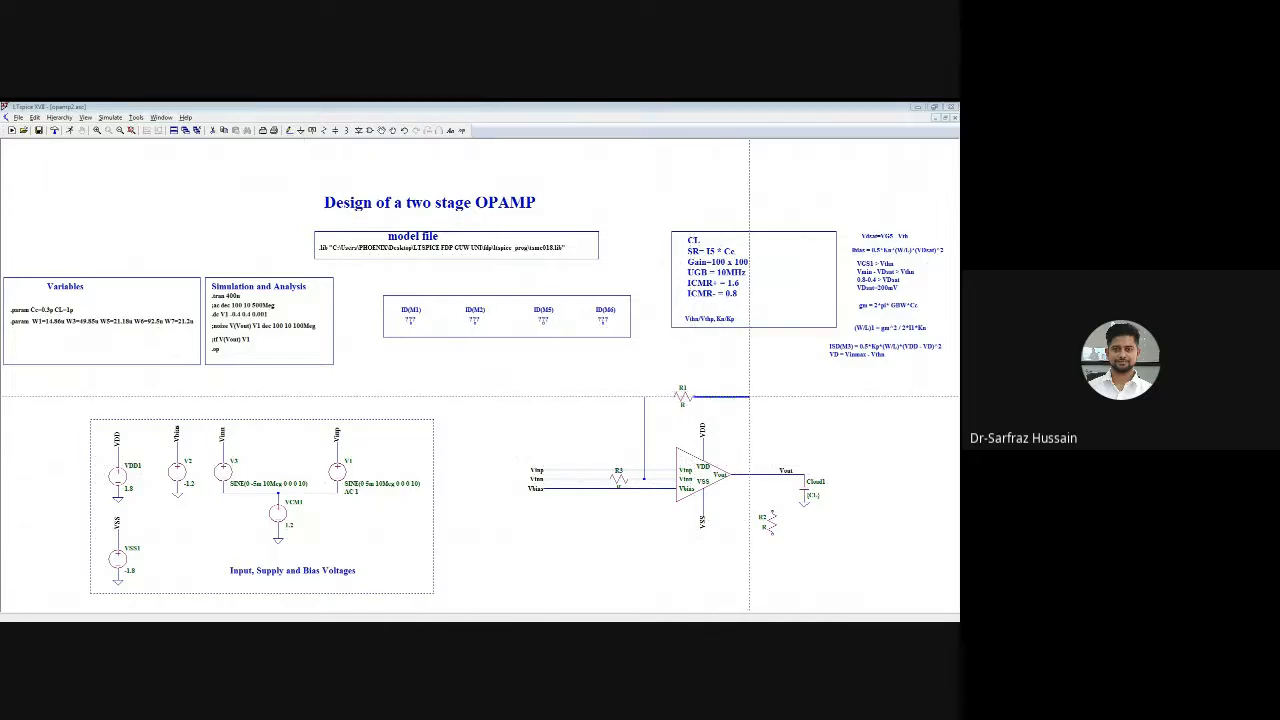
pyautogui.click(749, 397)
pyautogui.click(749, 475)
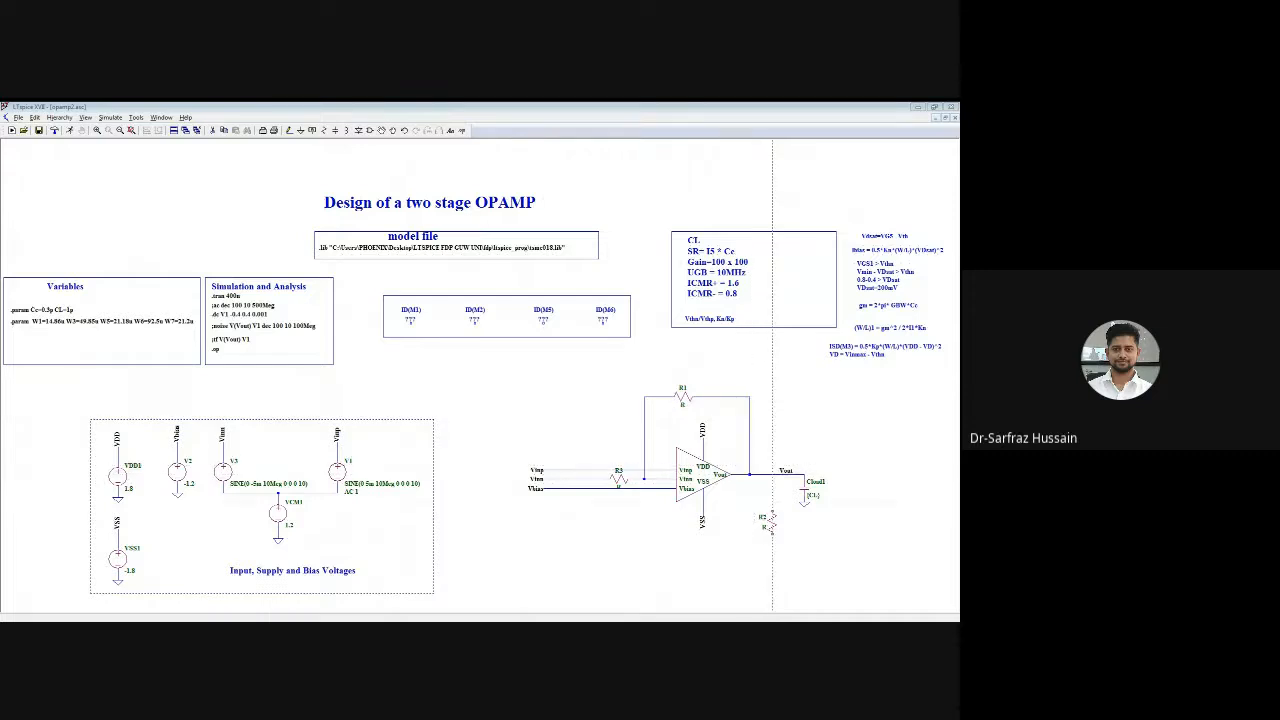
pyautogui.click(772, 512)
pyautogui.click(772, 475)
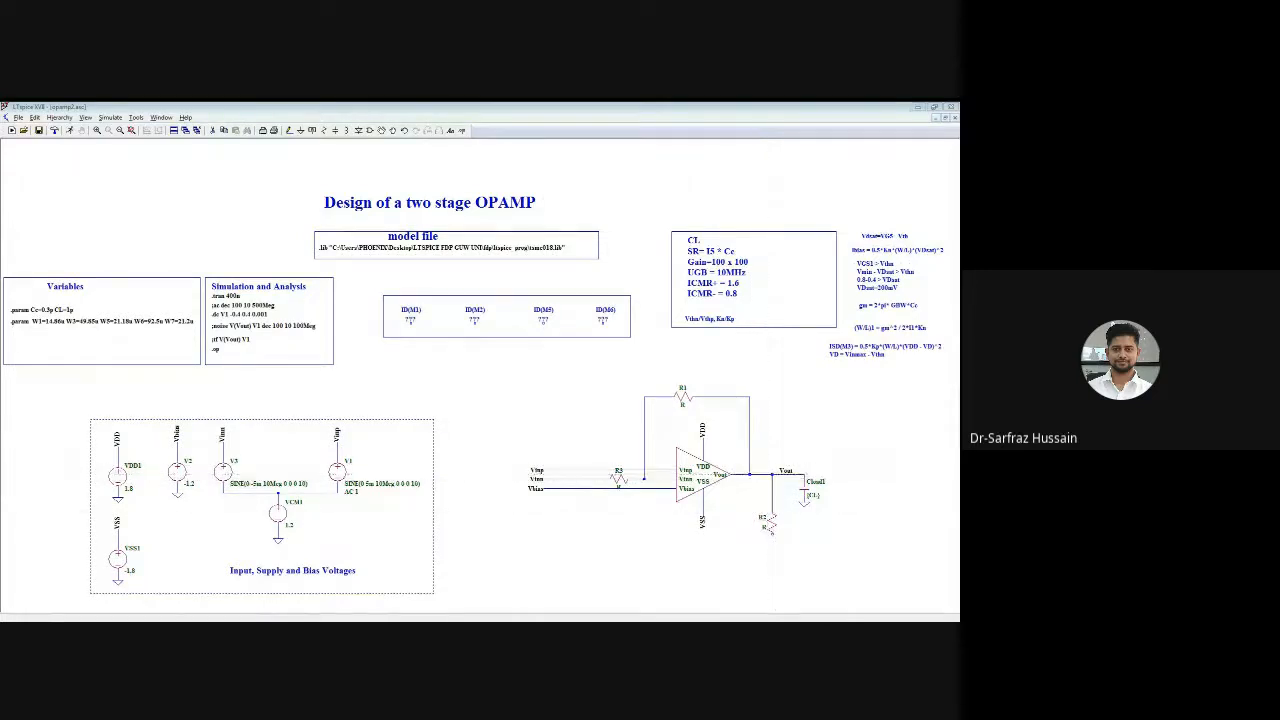
# Delete the load capacitor and its ground from the end of the Vout wire
pyautogui.press('Escape')
pyautogui.press('Delete')
pyautogui.click(812, 495)
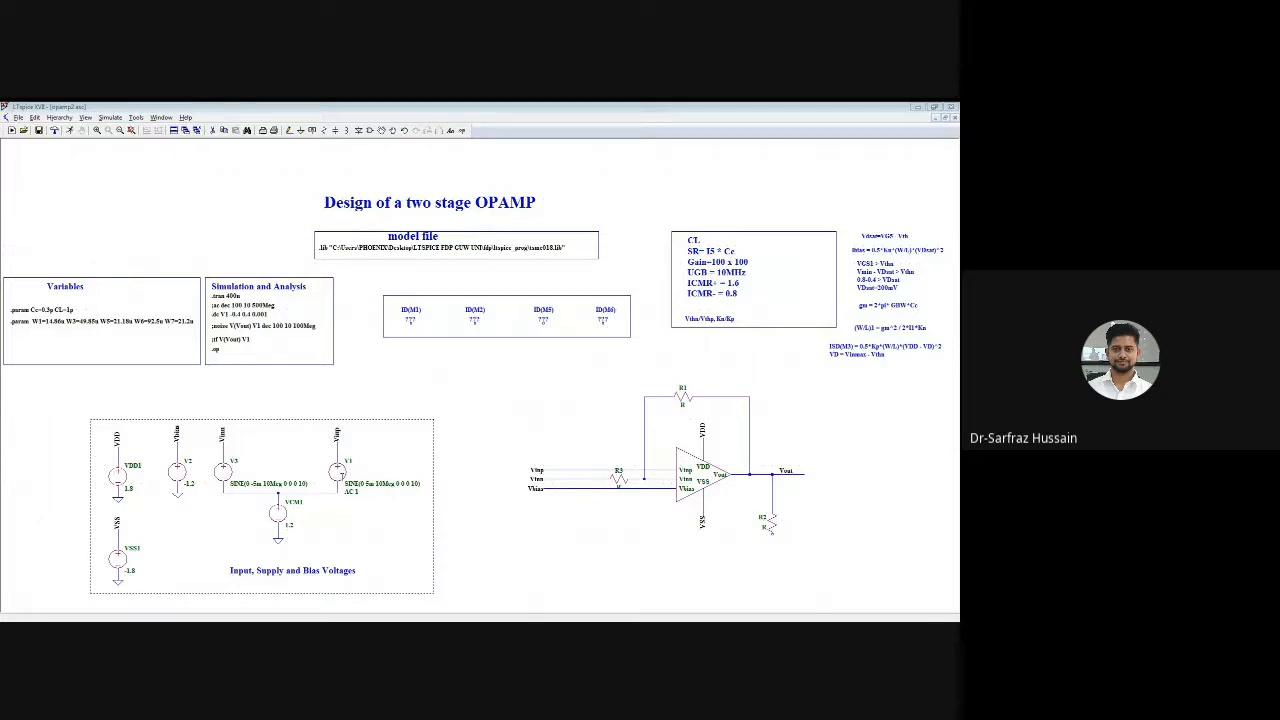
# Change source V1 from a sine function to none and set its DC value to 0
pyautogui.rightClick(350, 478)
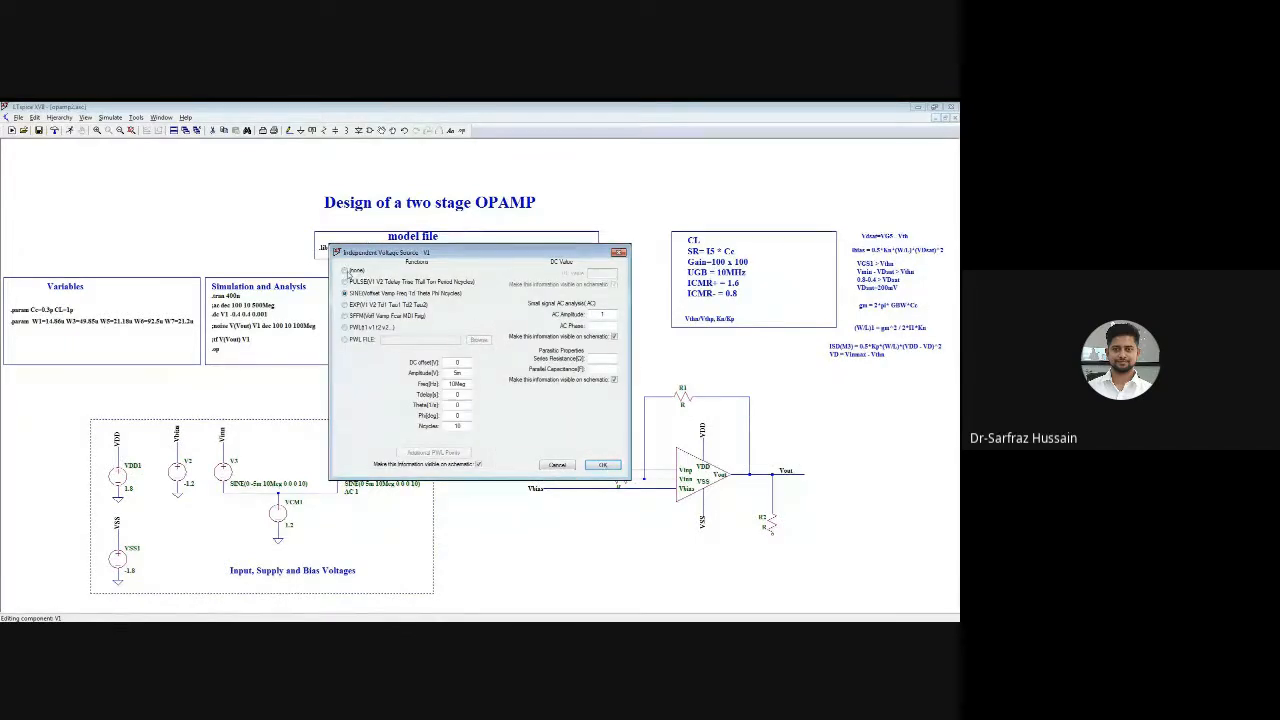
pyautogui.click(346, 271)
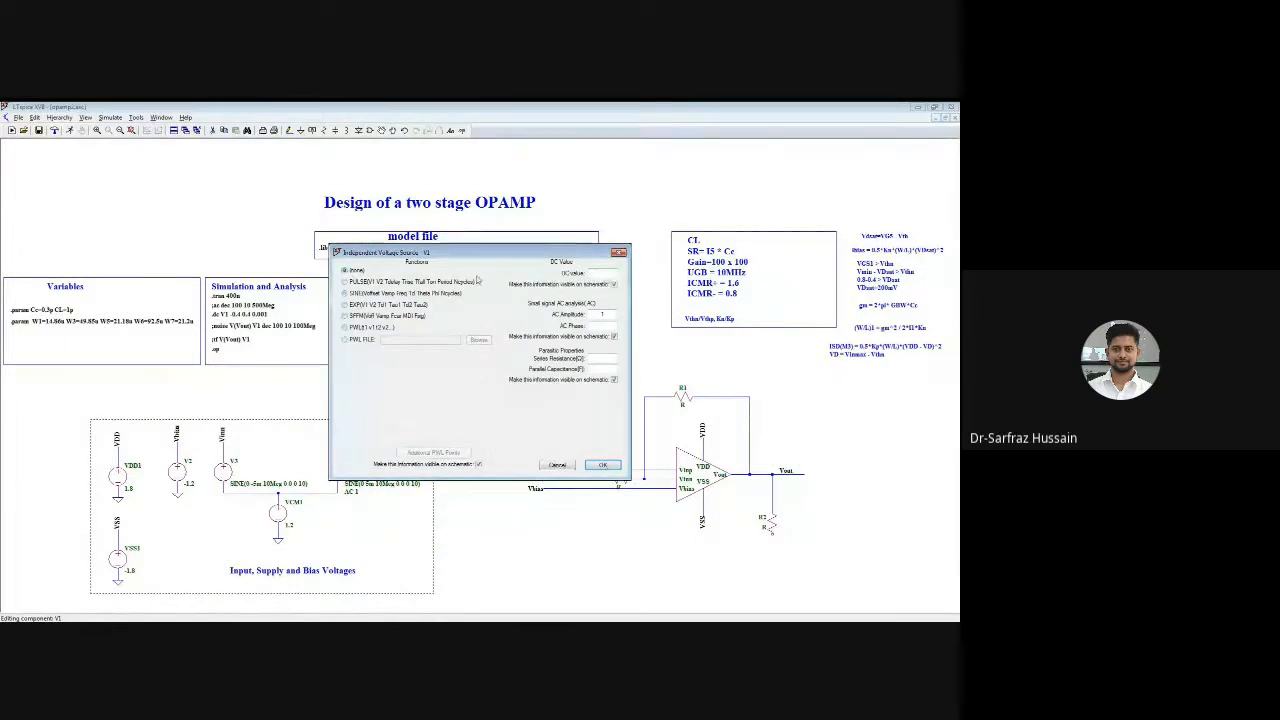
pyautogui.click(603, 274)
pyautogui.write('0')
pyautogui.click(602, 464)
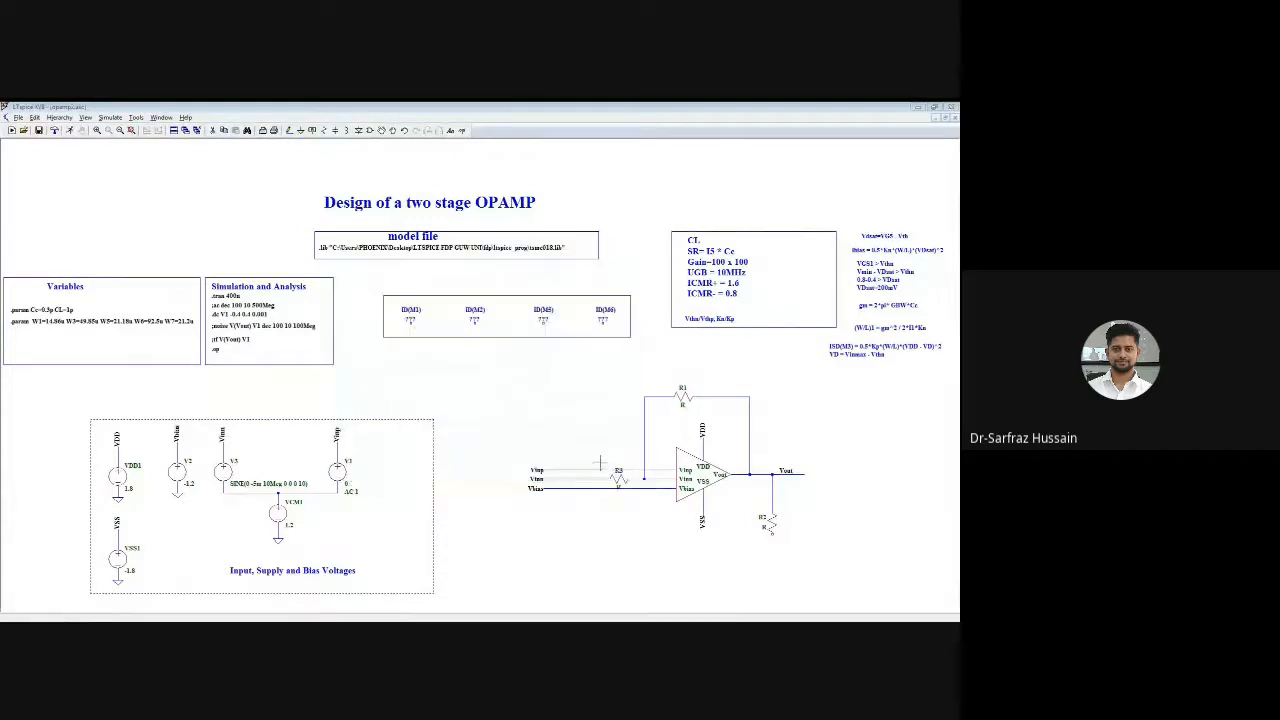
# Remove the wire joining V1 to the common-mode source and ground V1's lower terminal directly
pyautogui.click(212, 131)
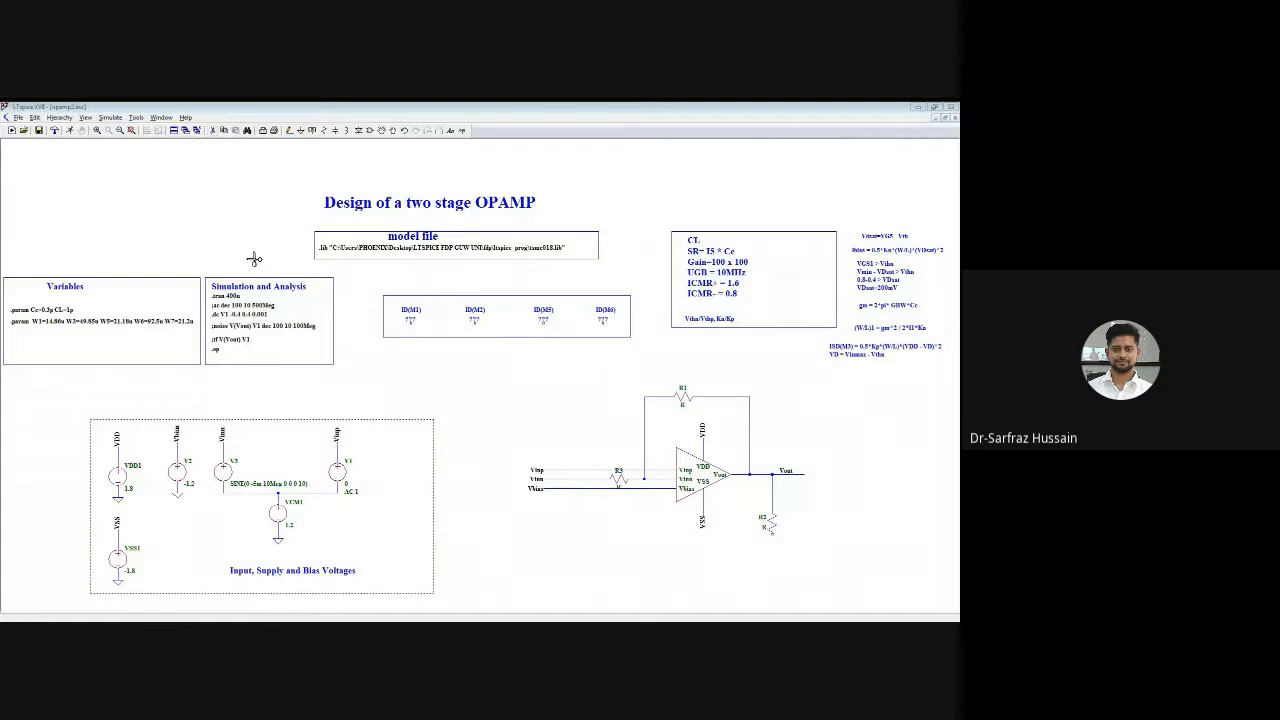
pyautogui.click(311, 494)
pyautogui.click(300, 131)
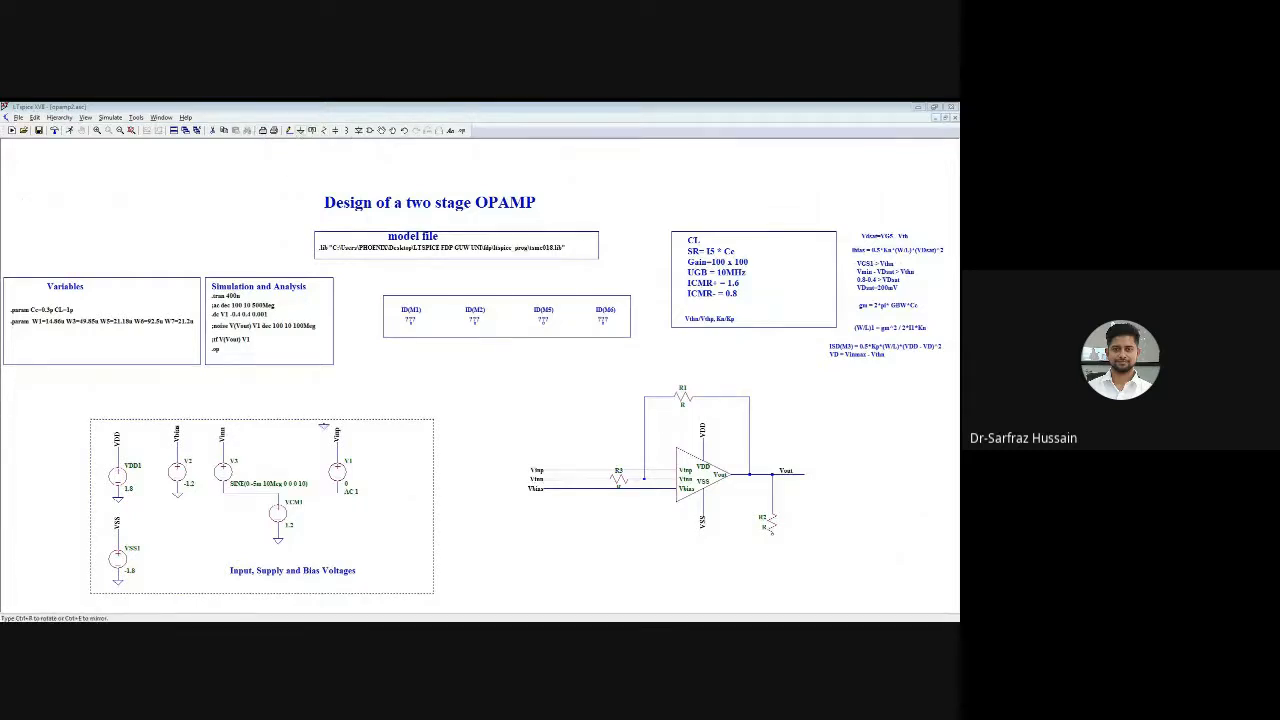
pyautogui.click(340, 494)
pyautogui.press('Escape')
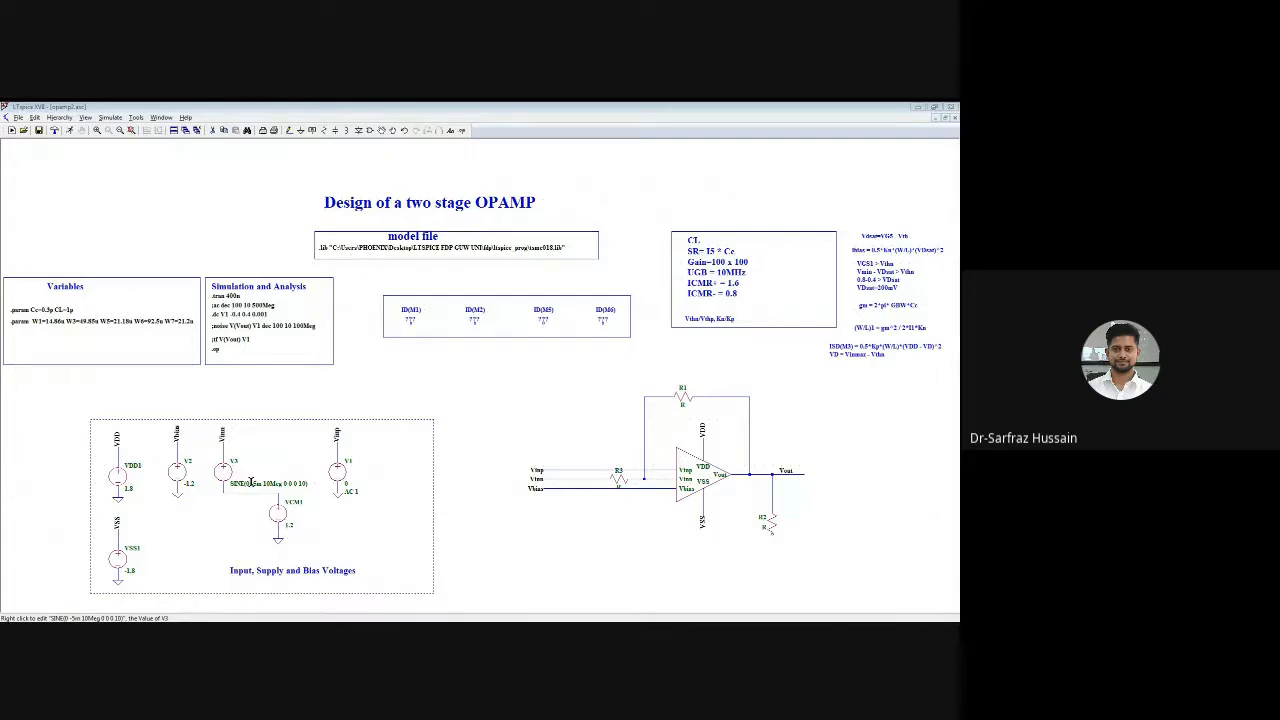
# Remove the minus sign from V3's amplitude so its value reads SINE(0 5m 10Meg 0 0 0 10)
pyautogui.rightClick(252, 483)
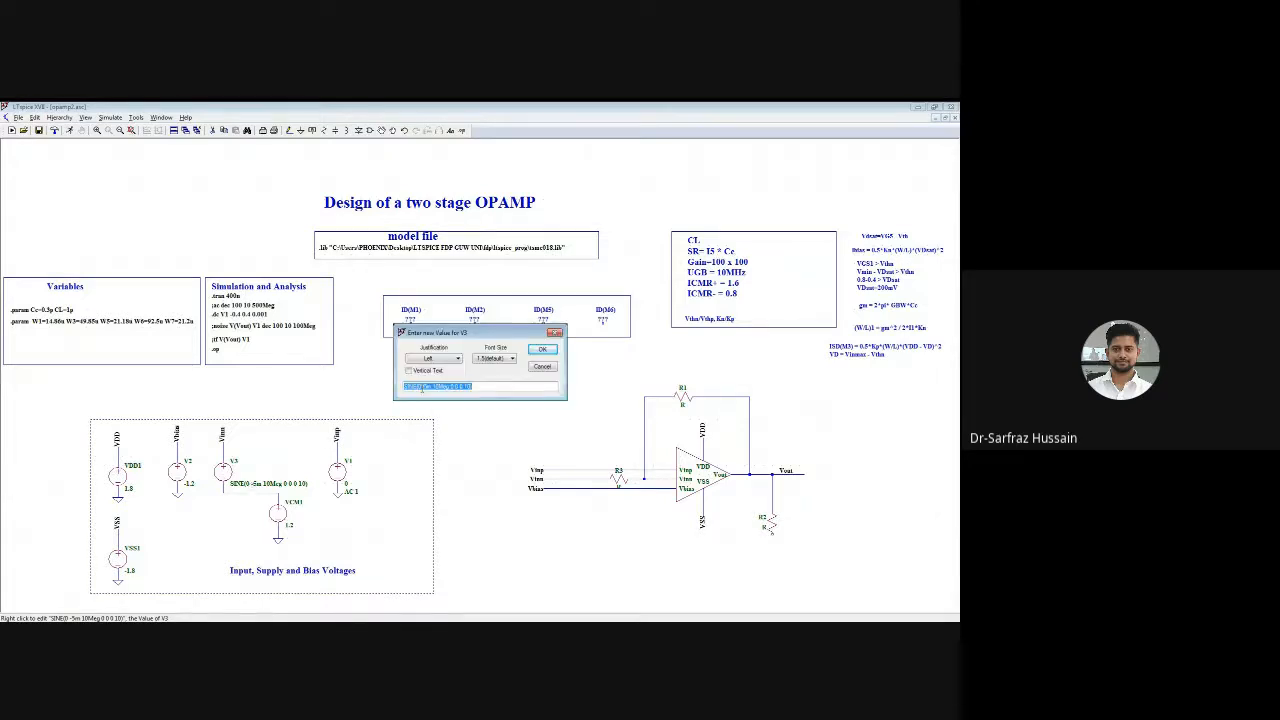
pyautogui.click(422, 386)
pyautogui.press('Delete')
pyautogui.click(542, 350)
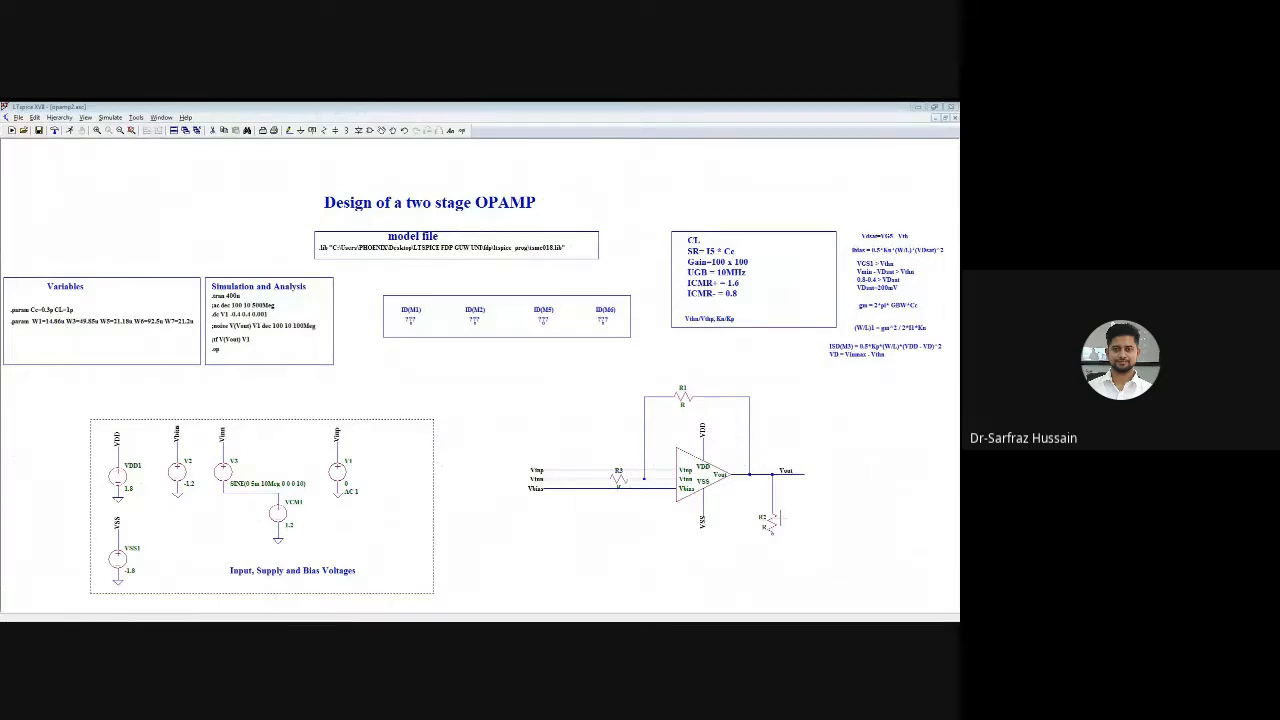
# Ground the lower end of load resistor R2 and set its resistance to 1k
pyautogui.press('g')
pyautogui.click(772, 542)
pyautogui.press('Escape')
pyautogui.click(289, 131)
pyautogui.press('Escape')
pyautogui.rightClick(781, 526)
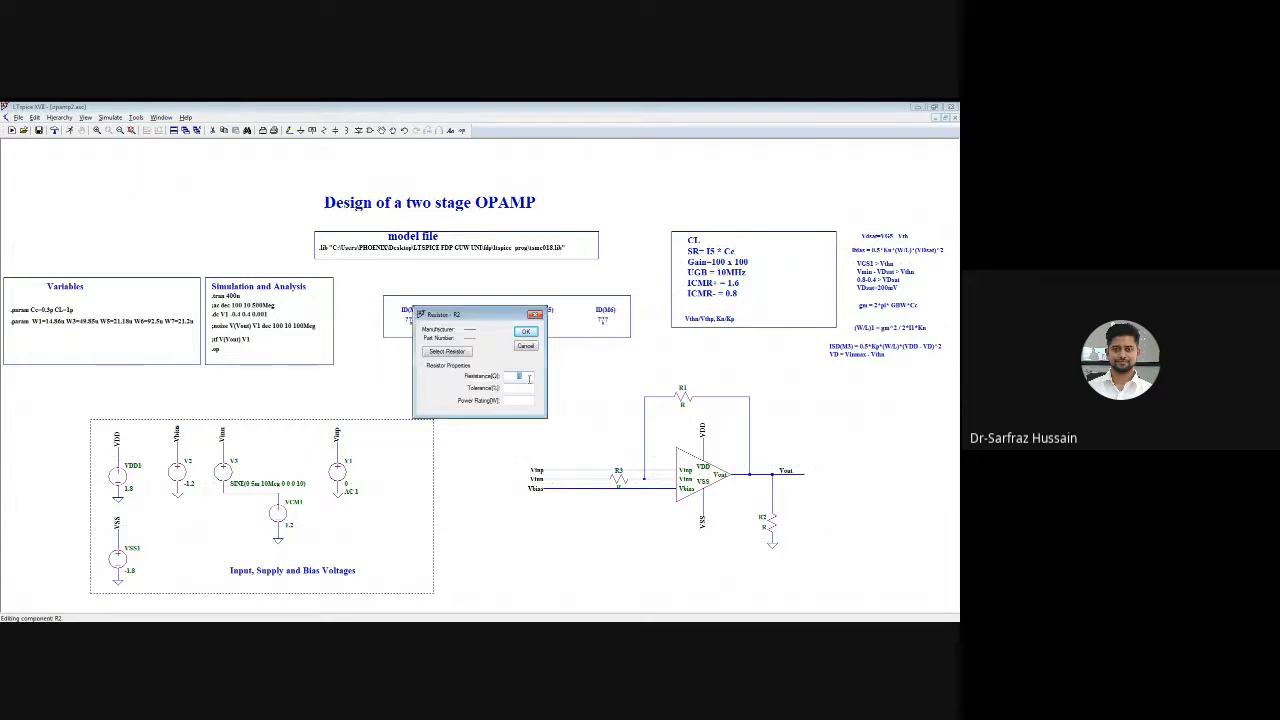
pyautogui.click(522, 335)
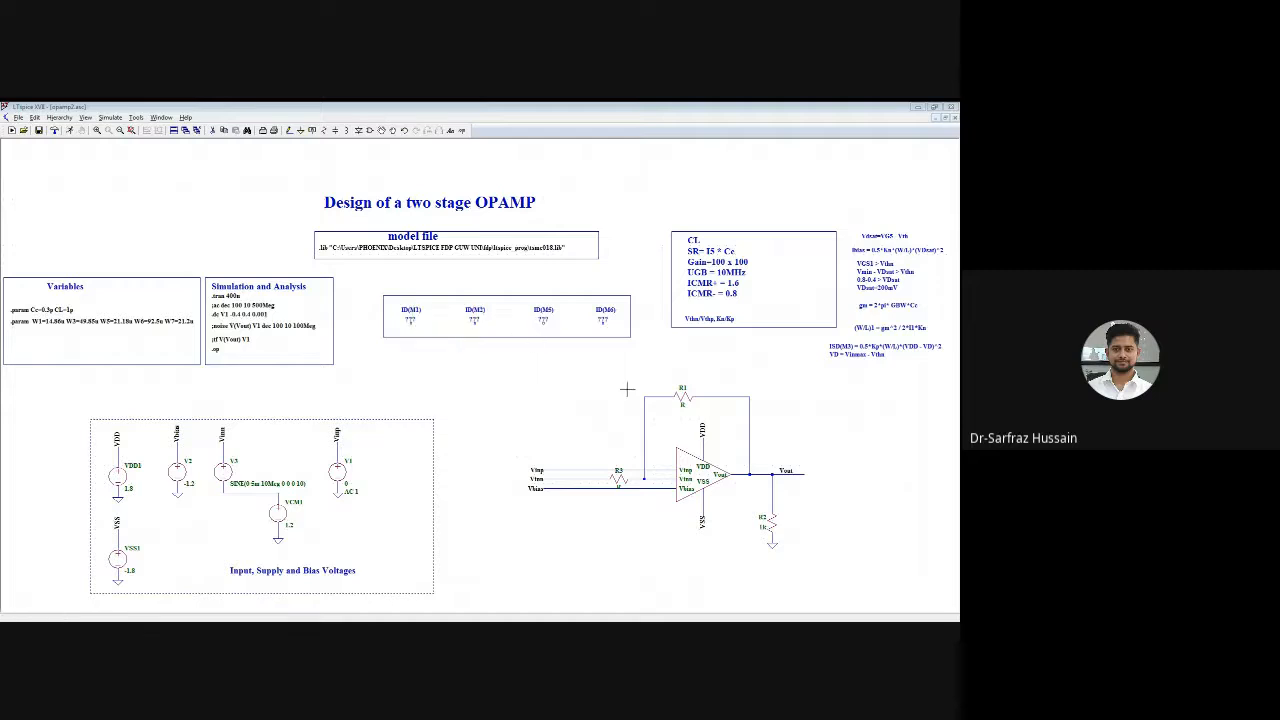
# Set the feedback resistor R1 to 10k and the input resistor R3 to 5k
pyautogui.rightClick(687, 400)
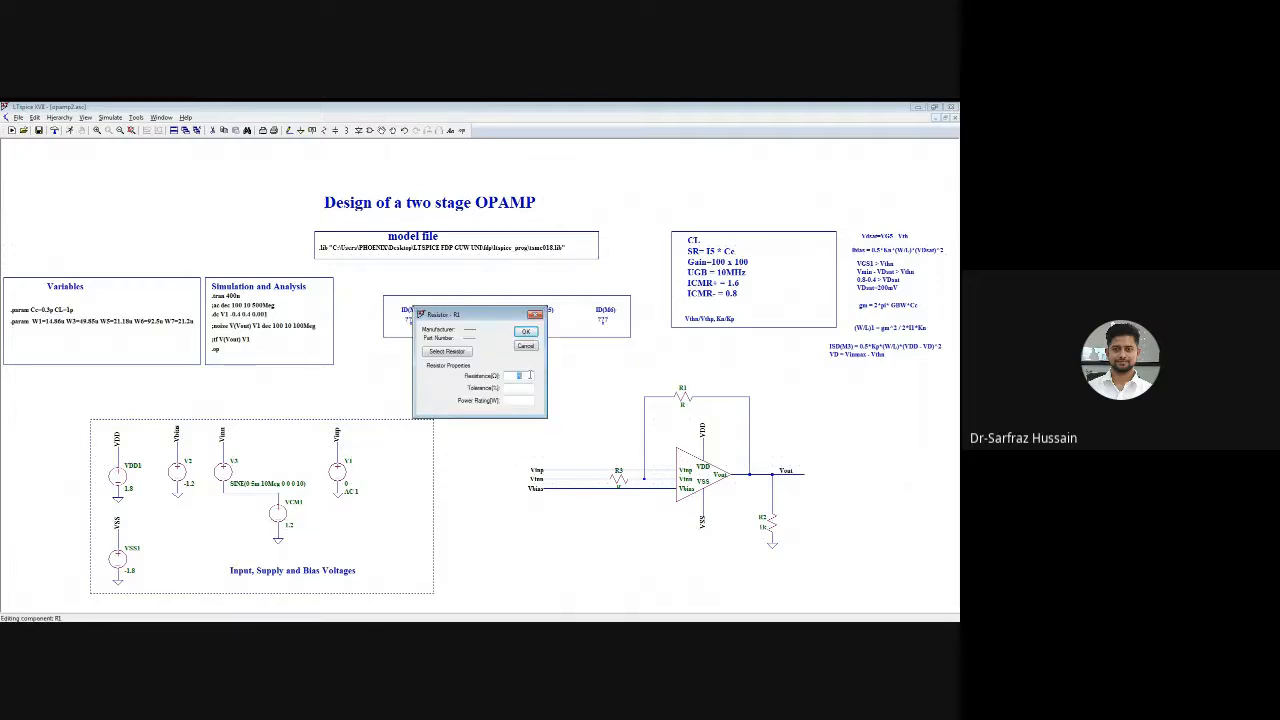
pyautogui.write('10k')
pyautogui.click(526, 331)
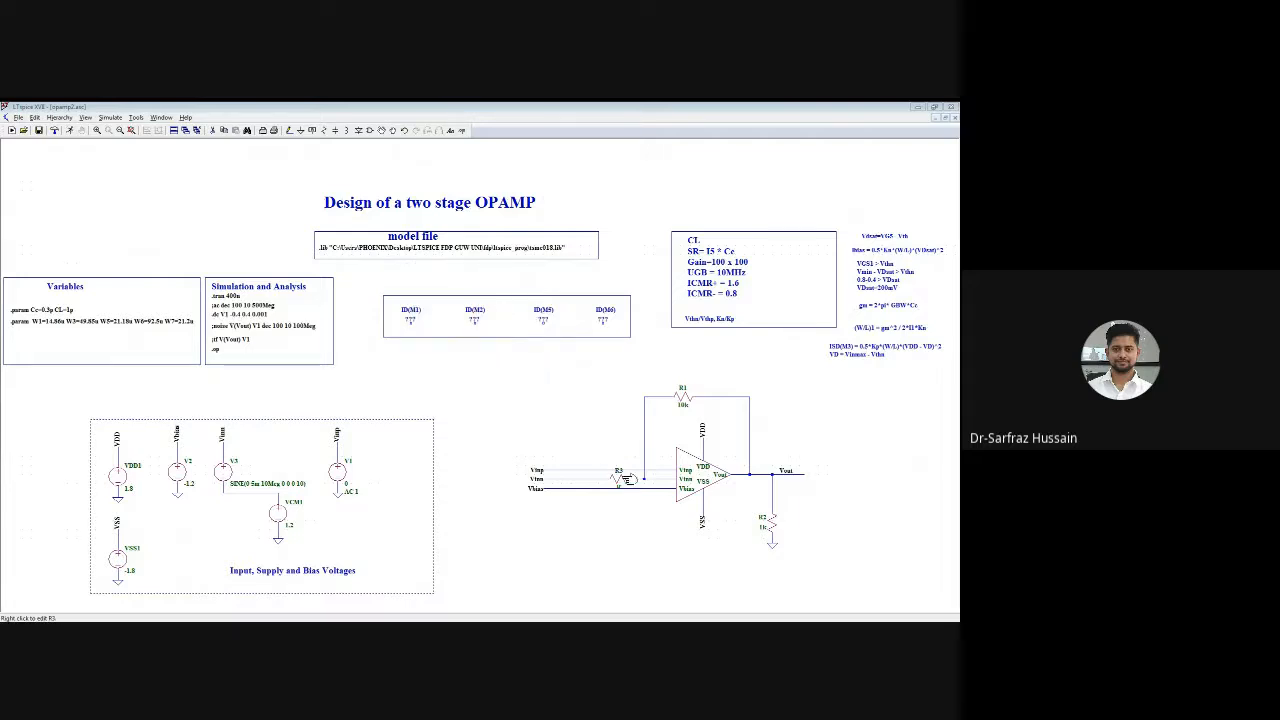
pyautogui.rightClick(624, 479)
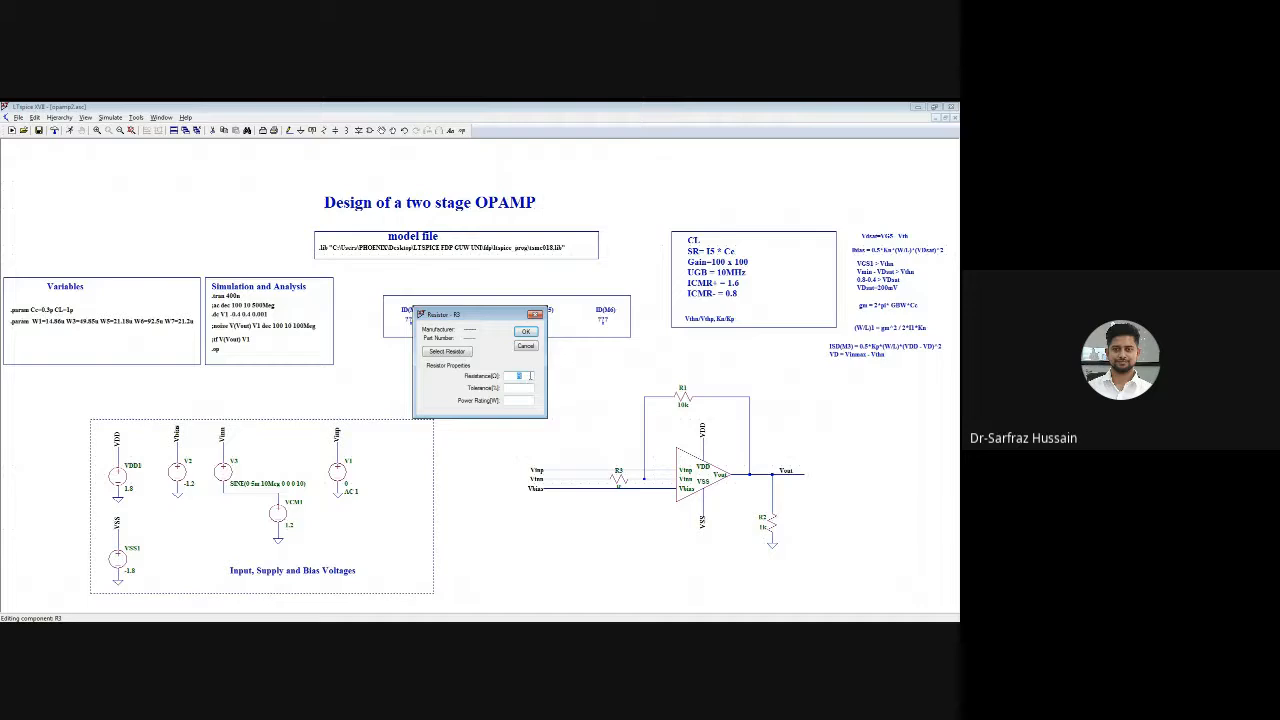
pyautogui.write('5k')
pyautogui.click(520, 333)
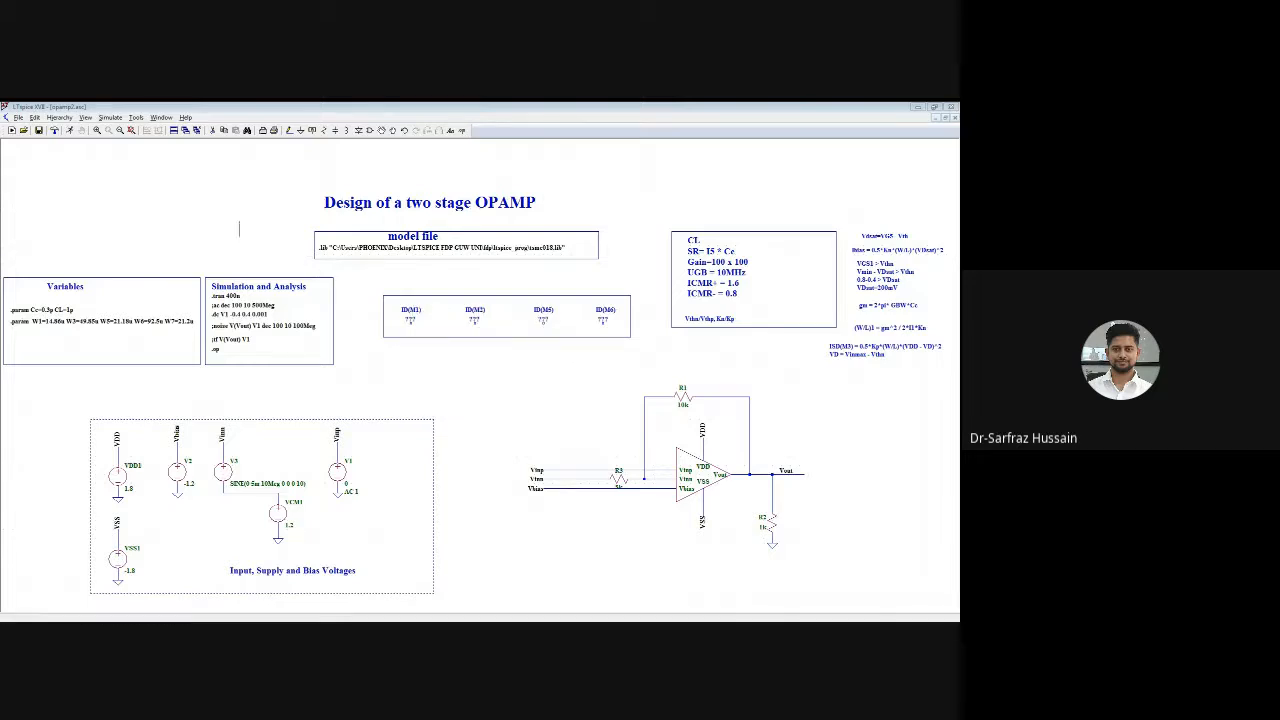
# Run the .tran 400n transient analysis on the opamp test circuit and plot the inverting input voltage V(vinn)
pyautogui.click(70, 132)
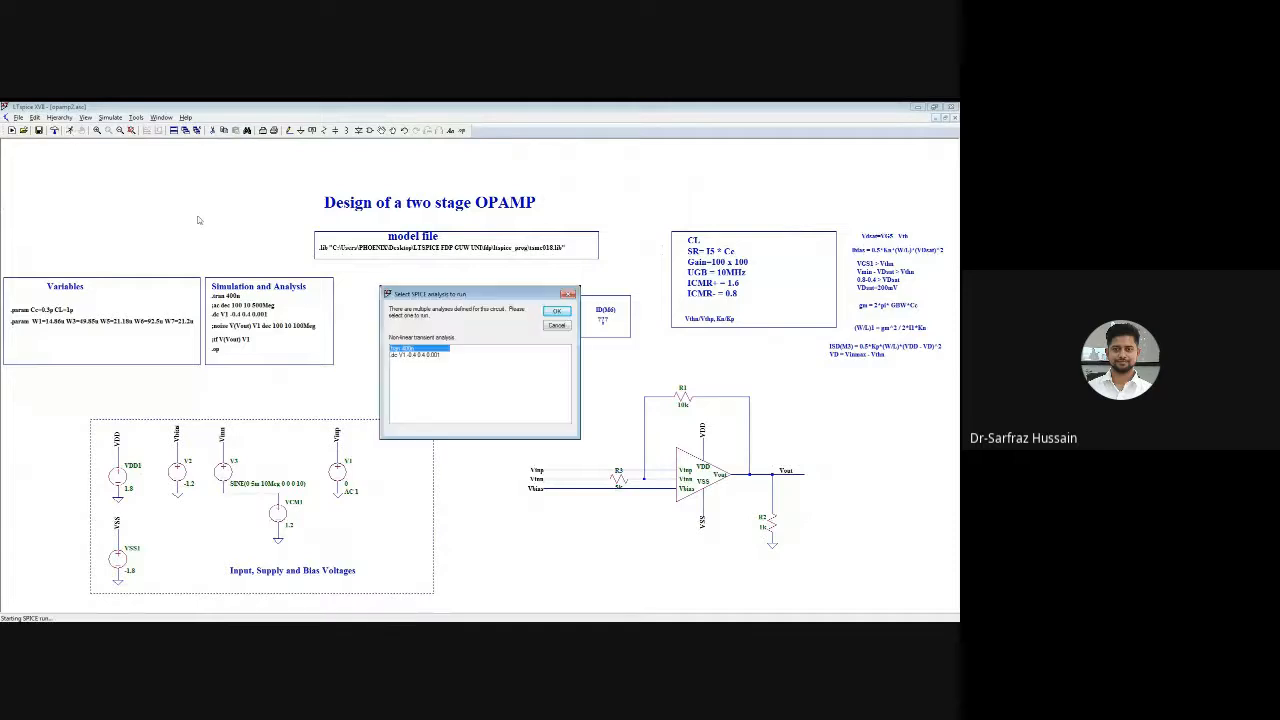
pyautogui.click(556, 312)
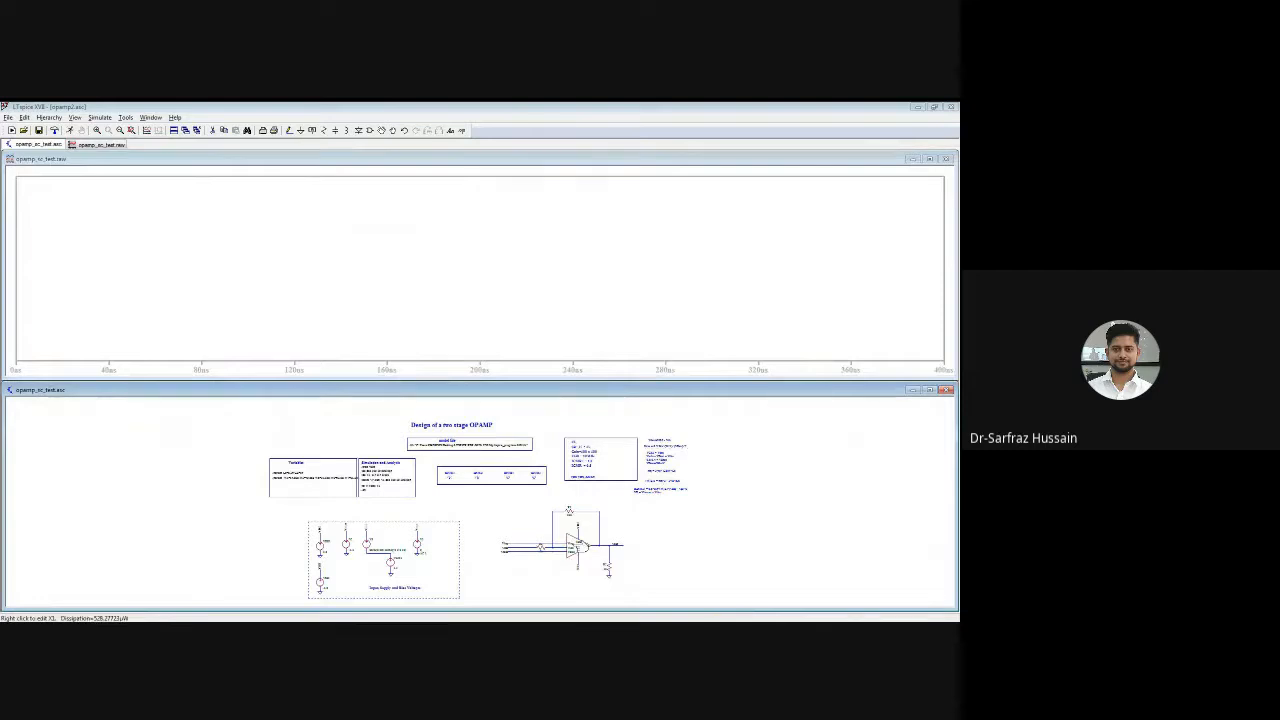
pyautogui.click(529, 544)
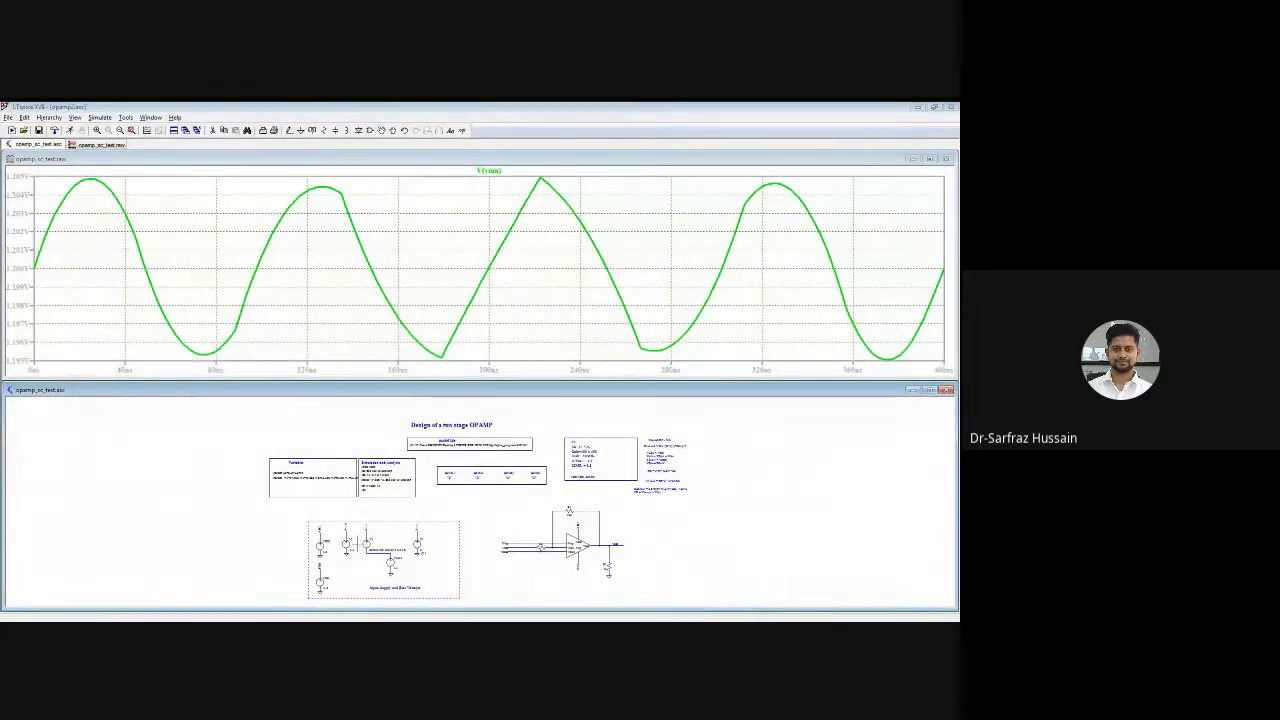
# Set the sine amplitude of source V3 to 10m and rerun the transient simulation
pyautogui.rightClick(370, 541)
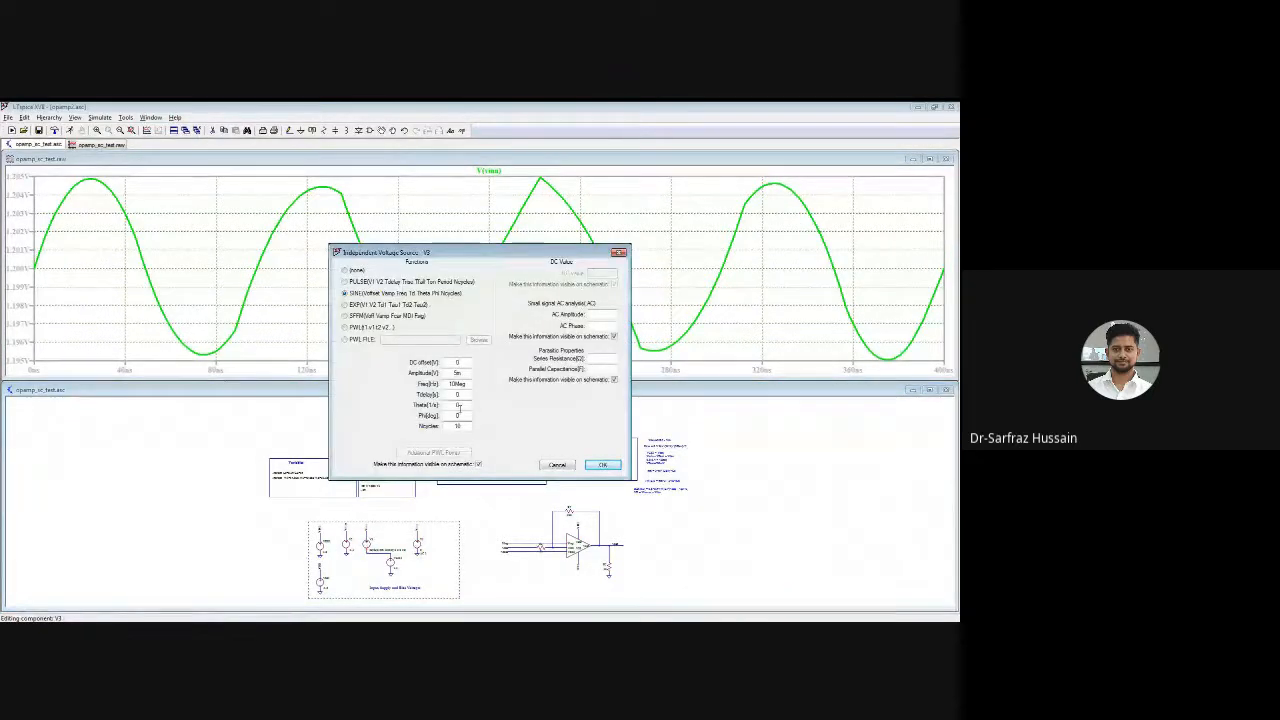
pyautogui.moveTo(458, 373); pyautogui.dragTo(440, 377)
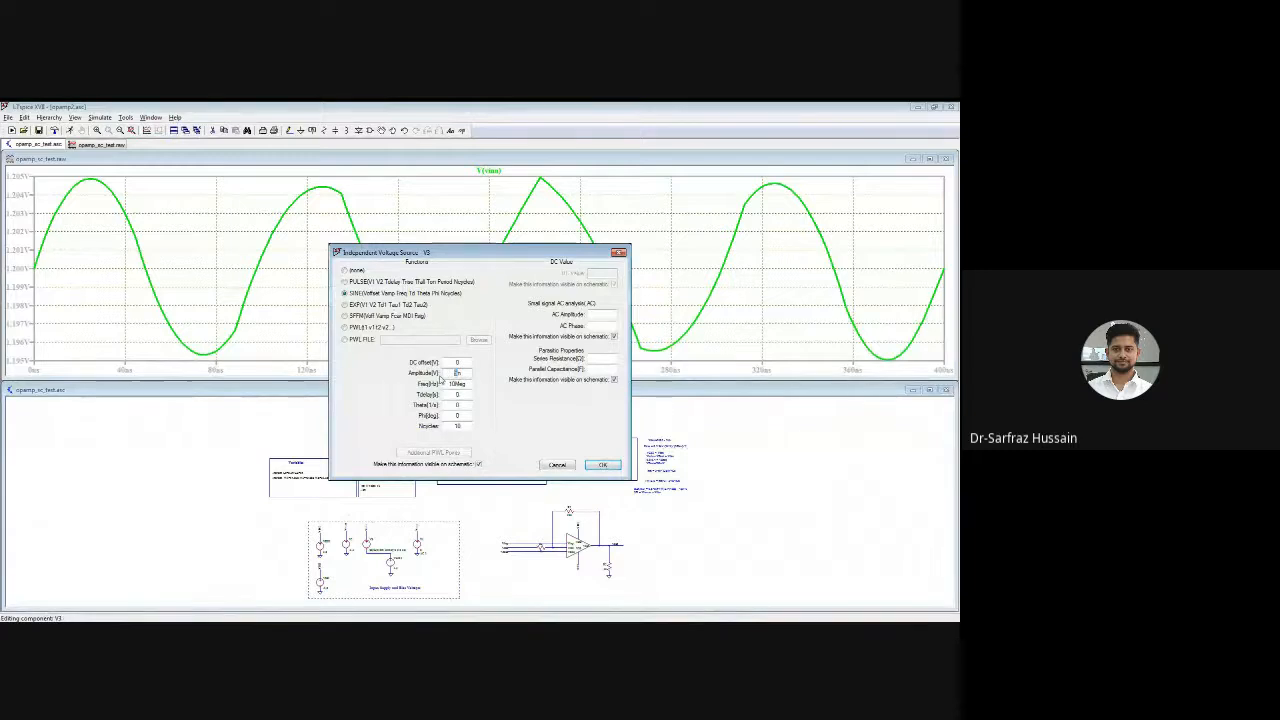
pyautogui.write('10')
pyautogui.click(602, 464)
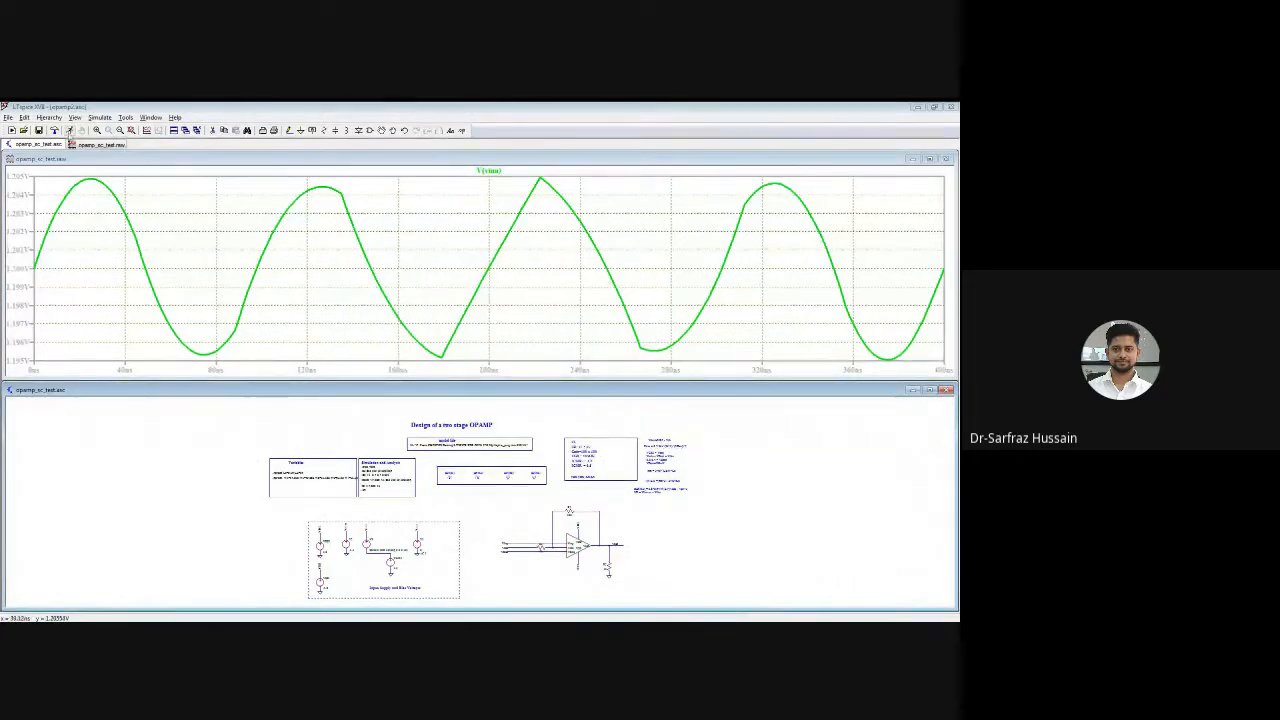
pyautogui.click(69, 131)
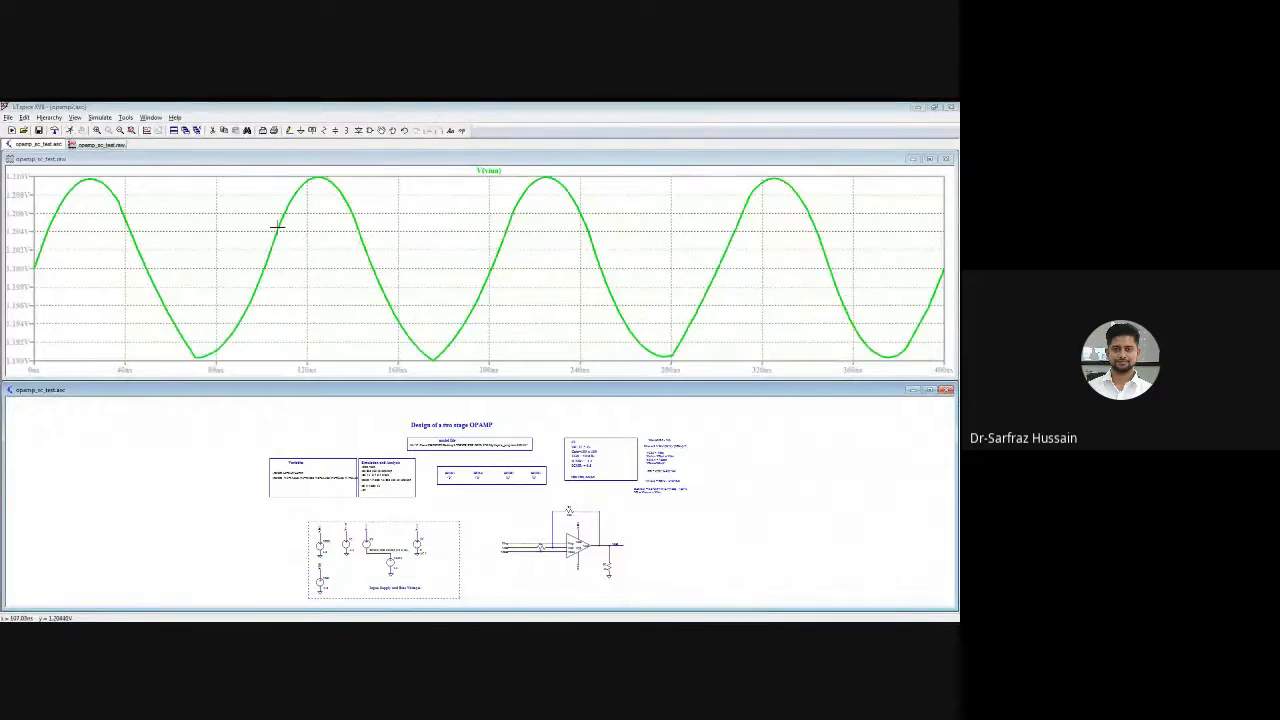
# Raise V3's sine amplitude to 100m and run the transient simulation again
pyautogui.rightClick(366, 540)
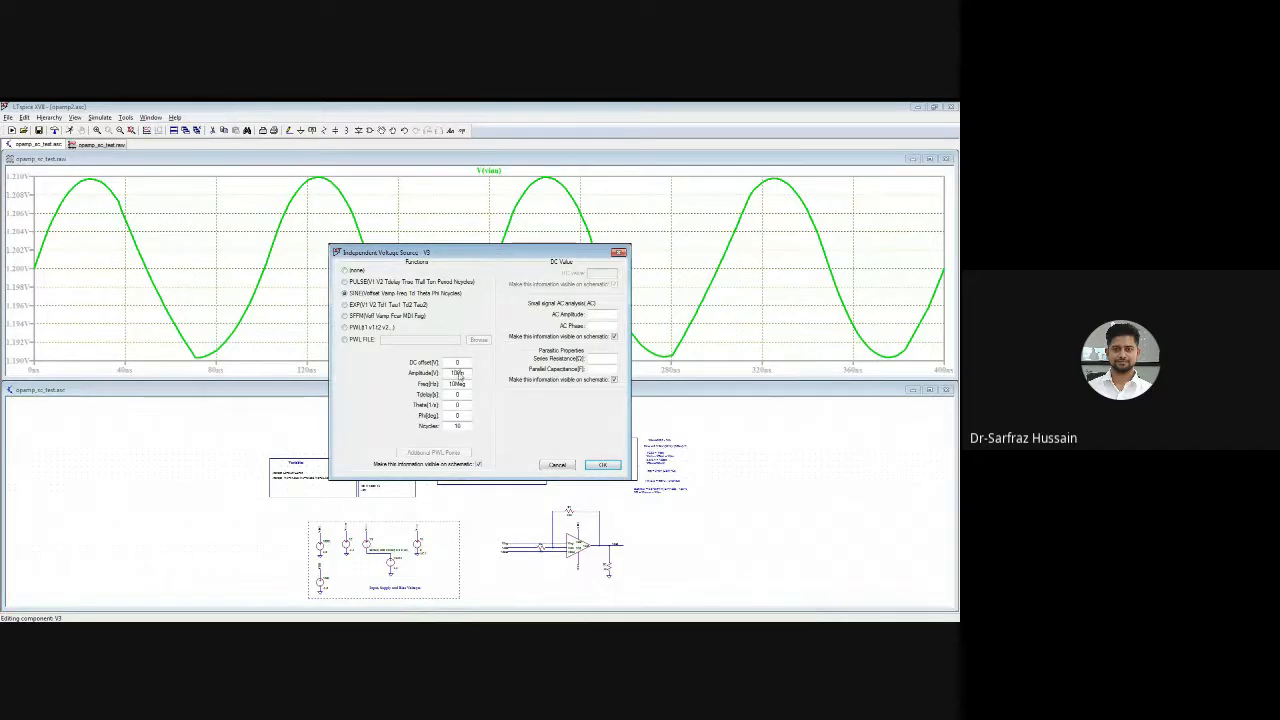
pyautogui.click(602, 465)
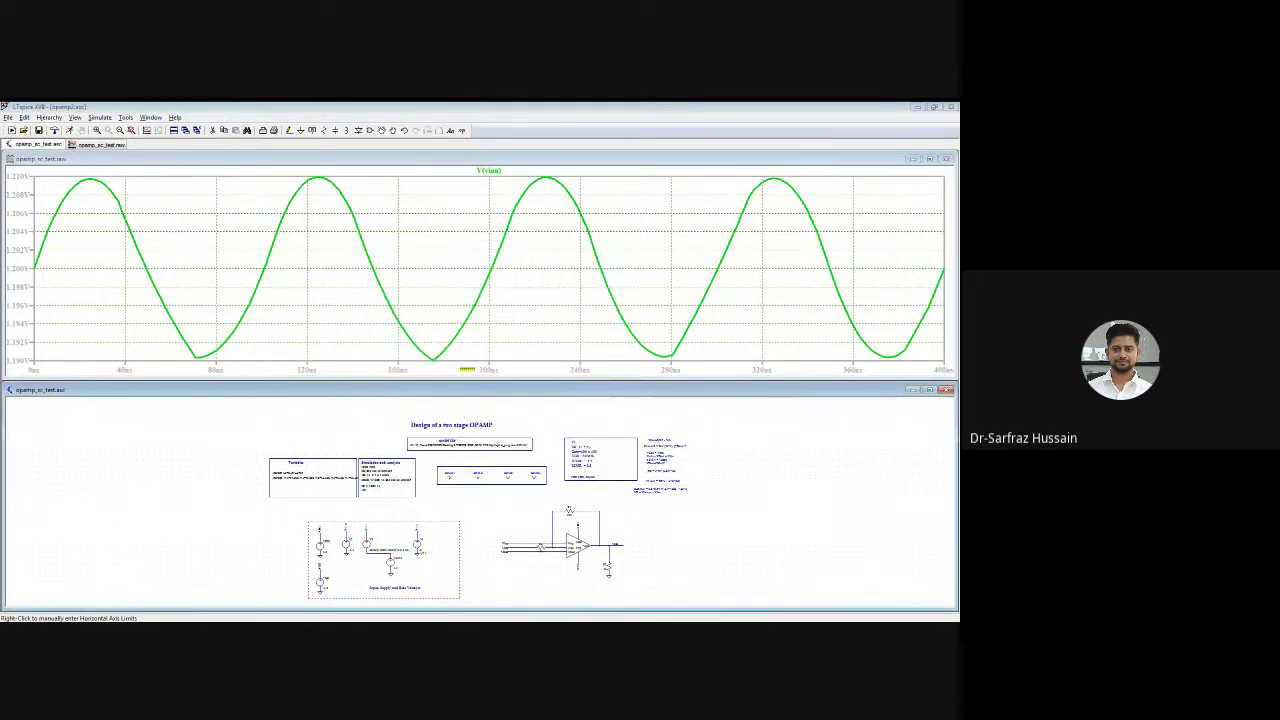
pyautogui.click(70, 131)
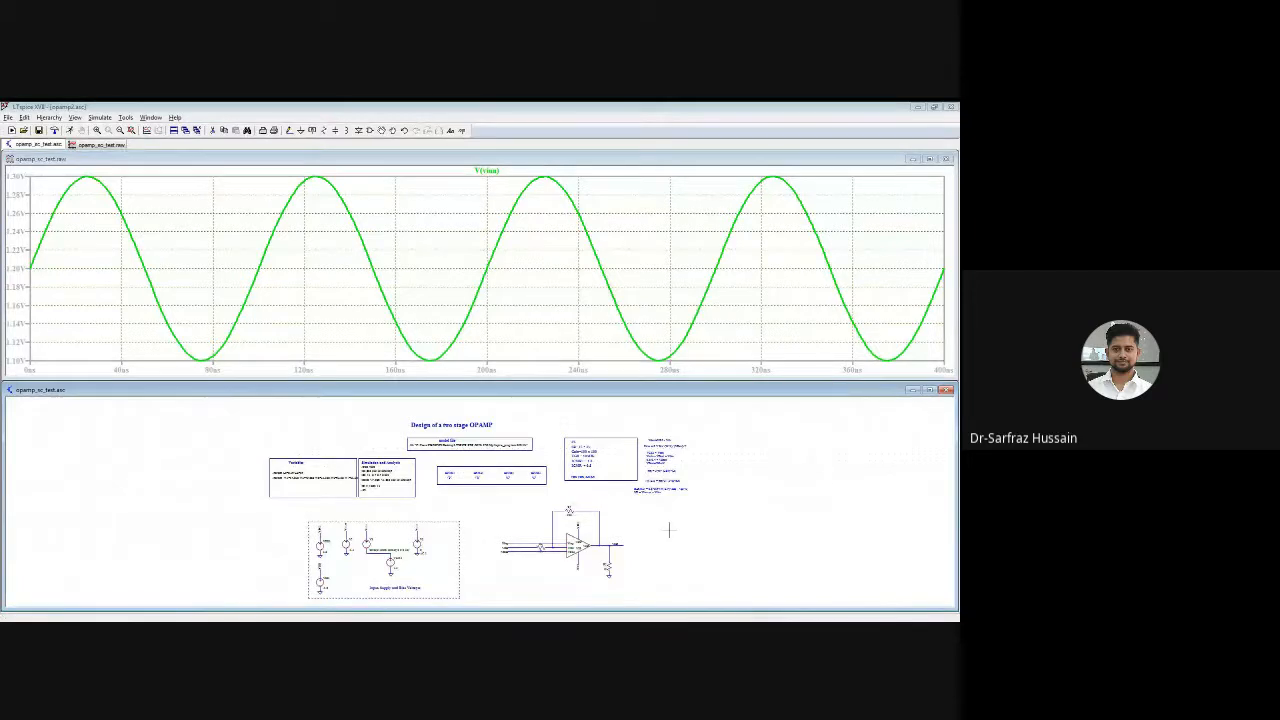
# Plot V(vout), add a second plot pane, and move the V(vout) trace there, leaving V(vinn) in its own pane
pyautogui.click(614, 543)
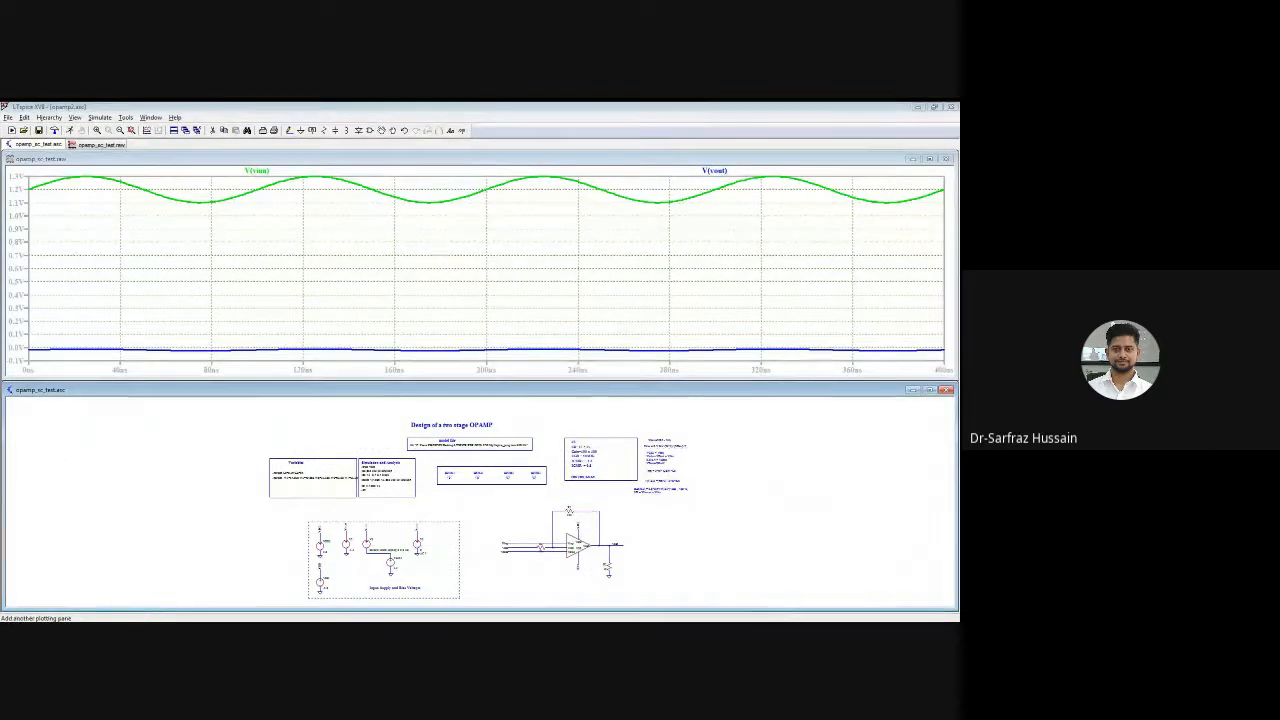
pyautogui.click(347, 274)
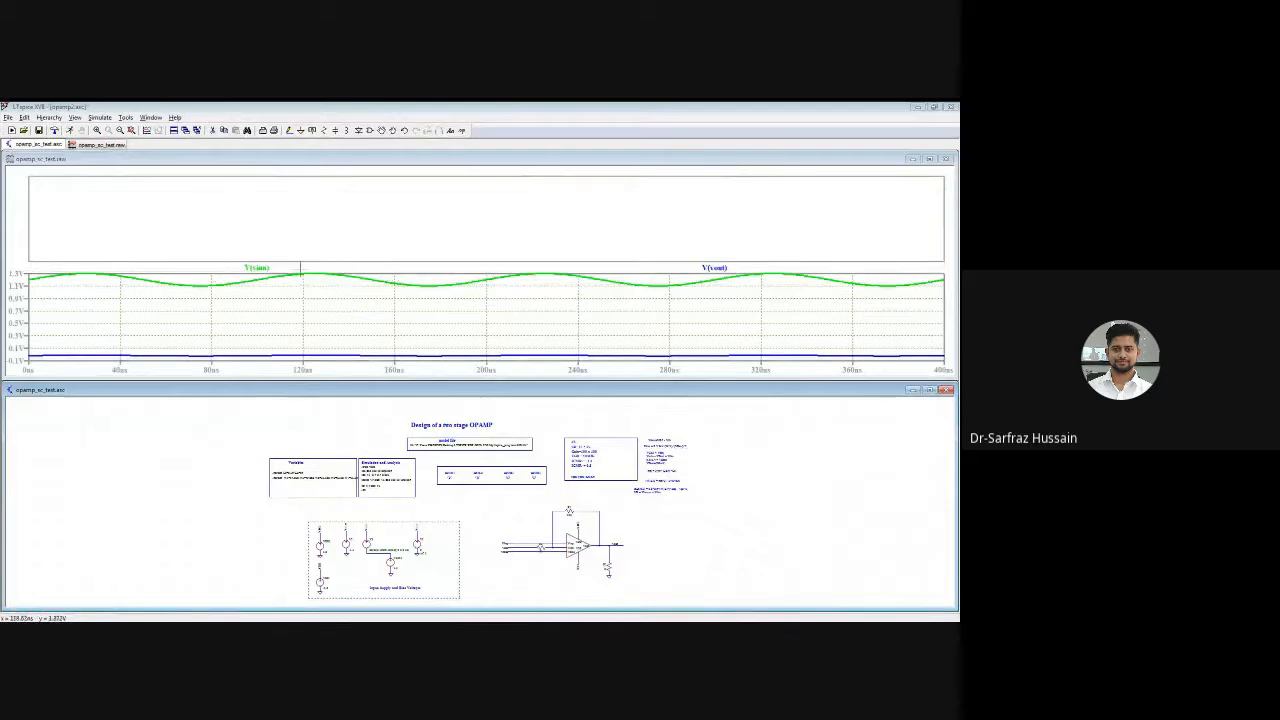
pyautogui.rightClick(716, 271)
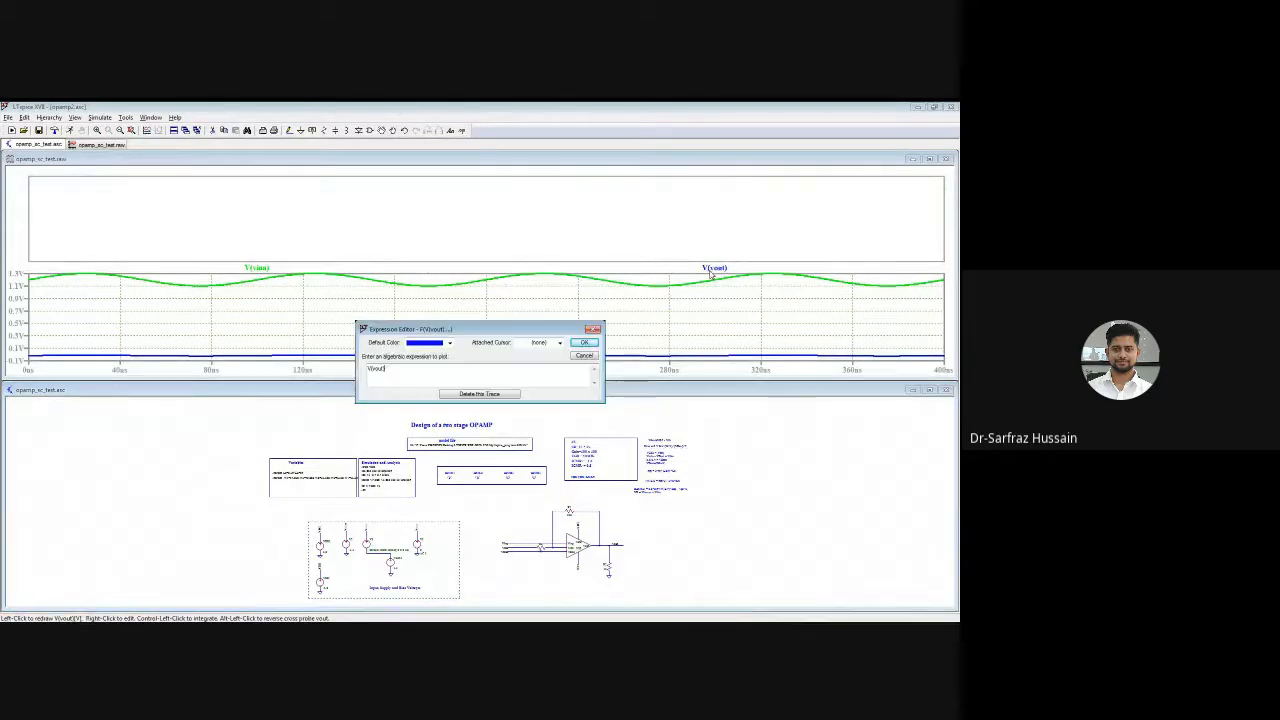
pyautogui.click(483, 395)
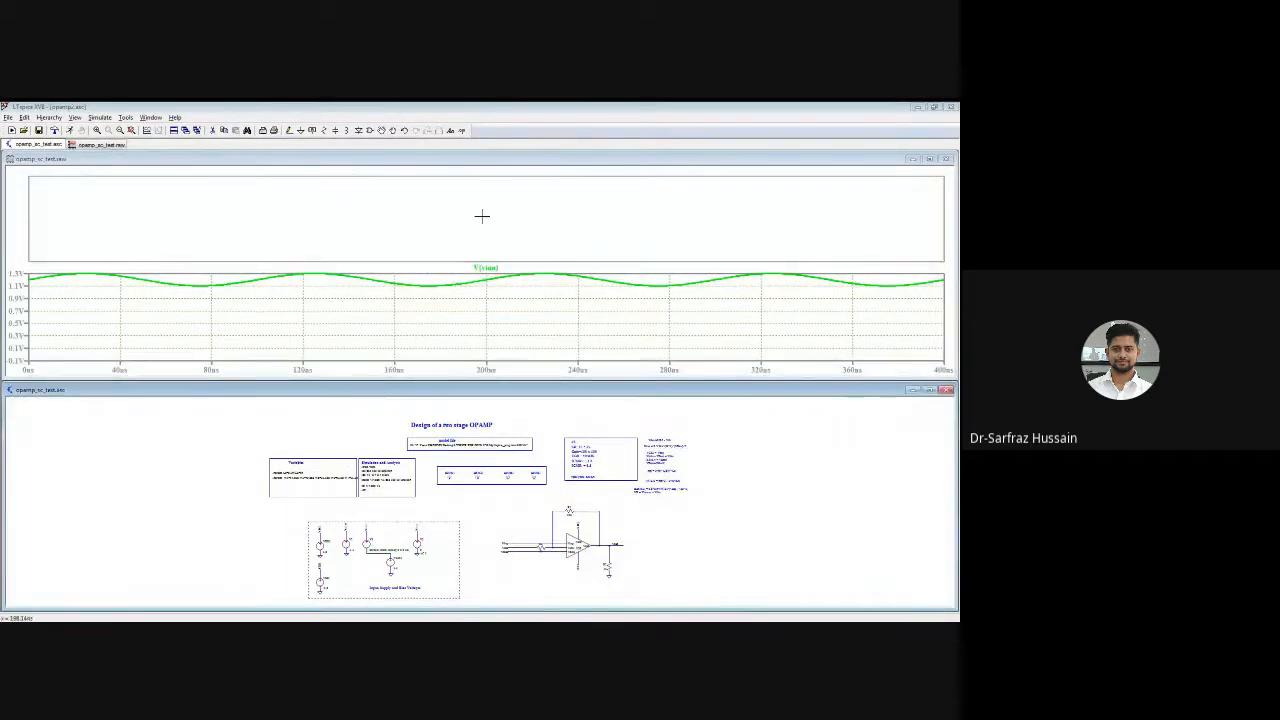
pyautogui.hotkey('ctrl', 'a')
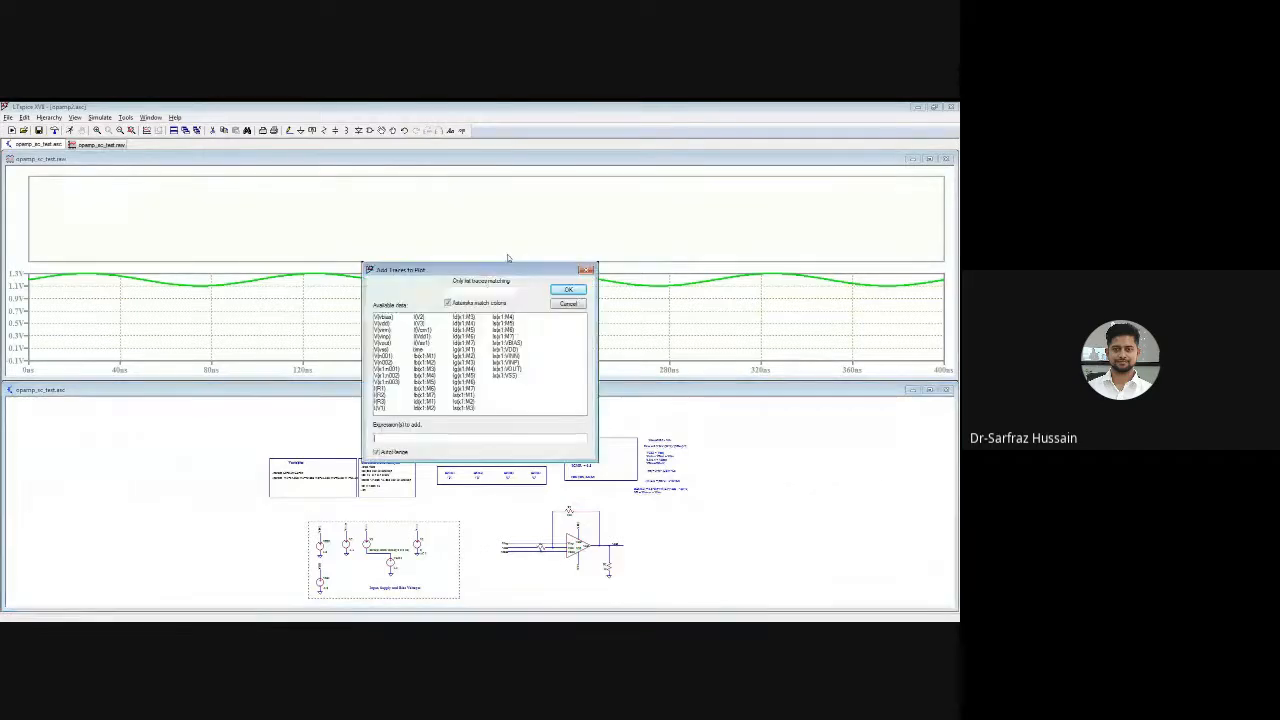
pyautogui.click(382, 342)
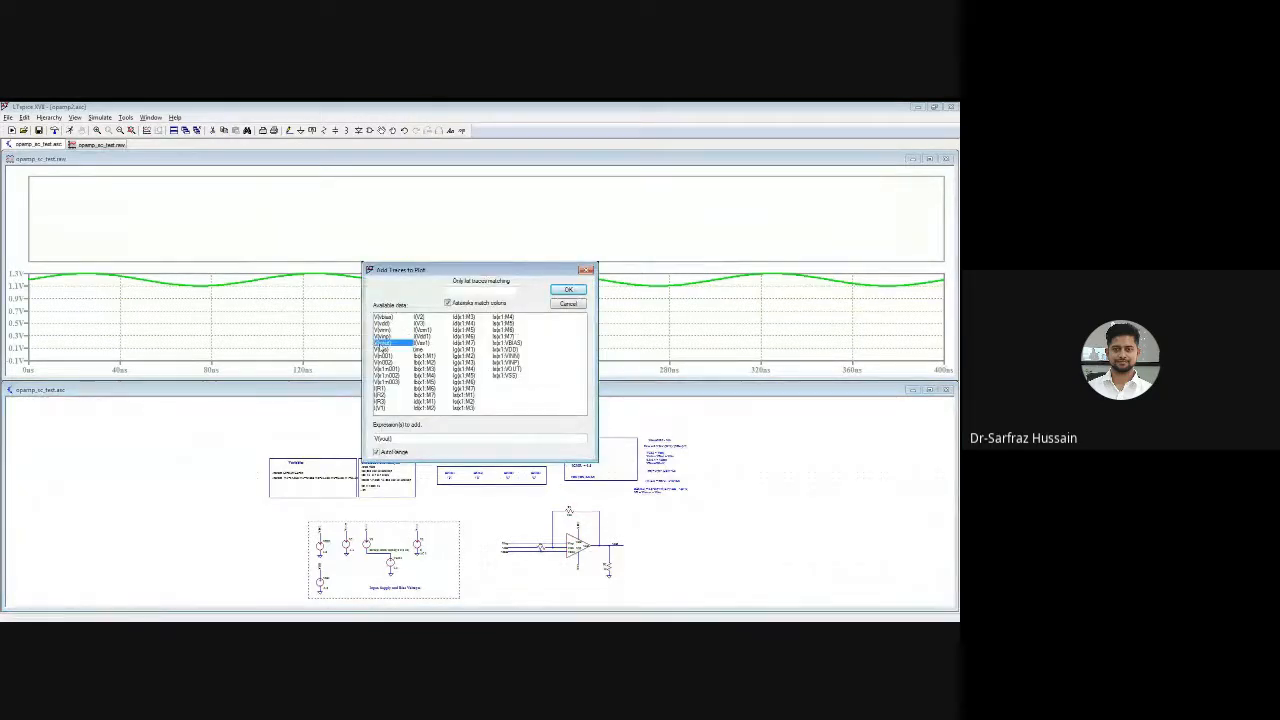
pyautogui.click(569, 290)
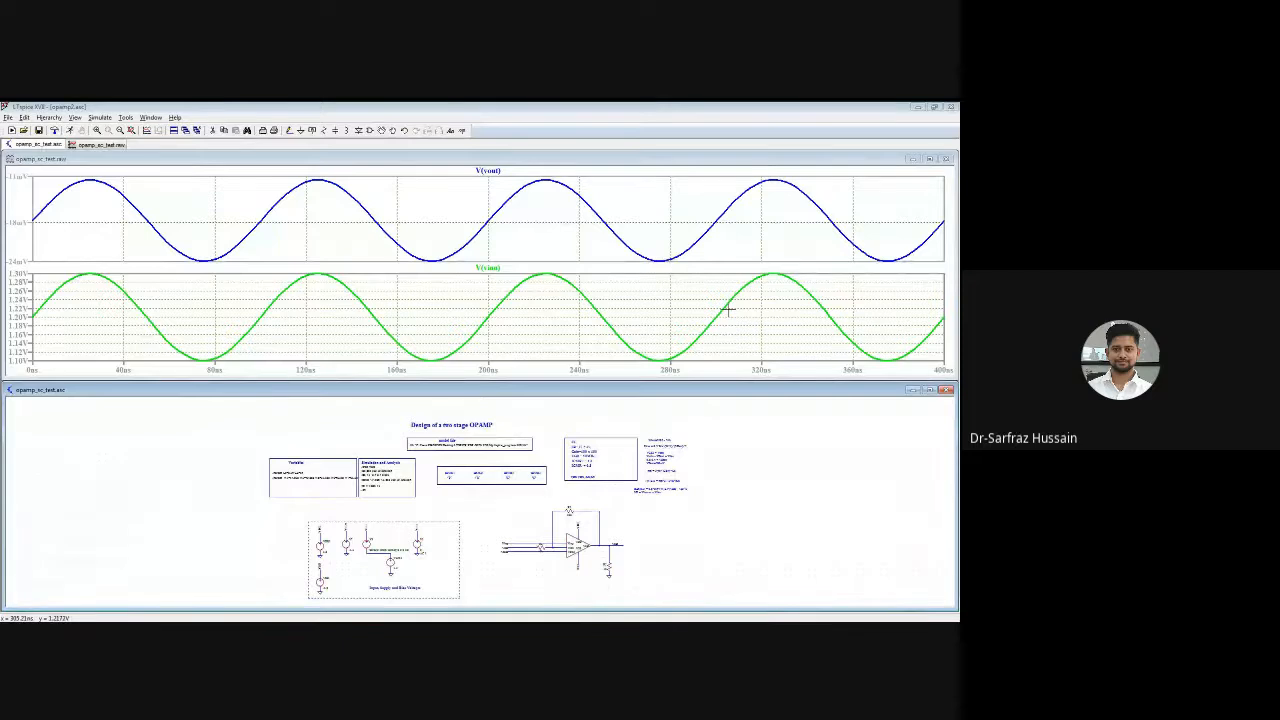
# Maximize the schematic and wire V1's lower terminal to the node shared by V3 and the common-mode source VCM1
pyautogui.click(682, 393)
pyautogui.doubleClick(682, 393)
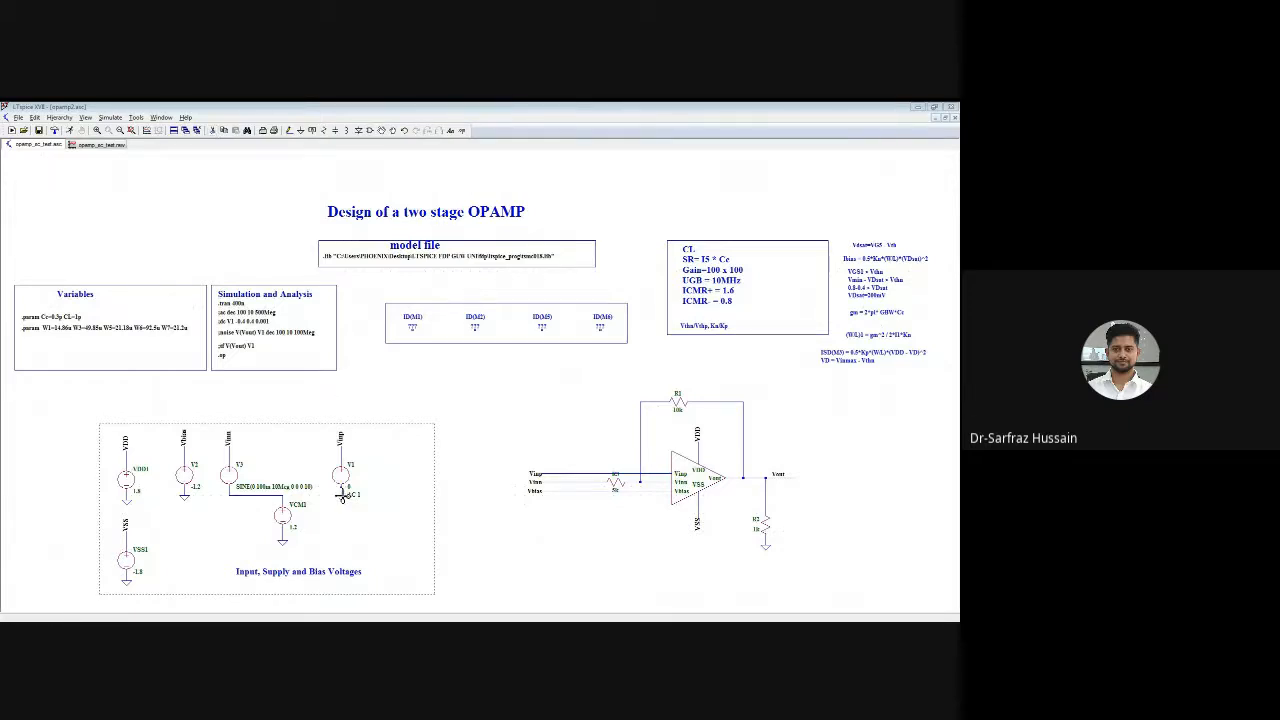
pyautogui.click(289, 130)
pyautogui.click(342, 494)
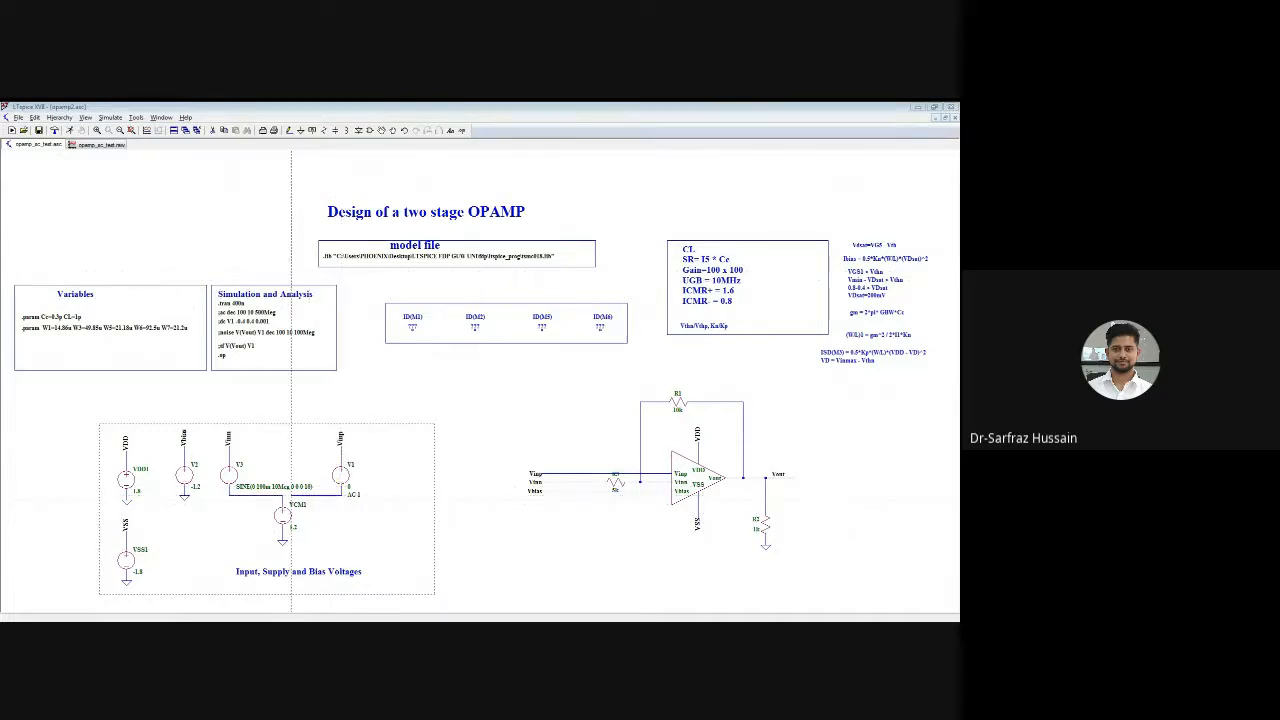
pyautogui.click(229, 494)
pyautogui.press('Escape')
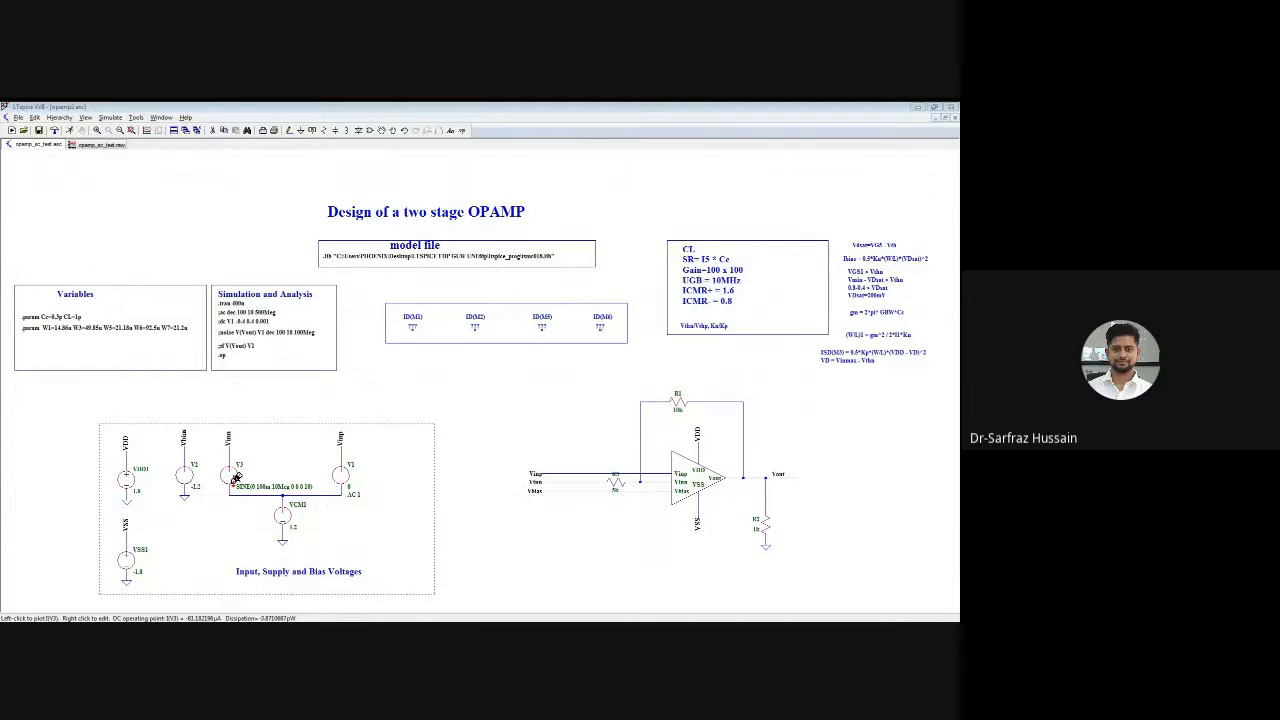
# Remove the sine function from source V3 and give it a DC value of 0
pyautogui.rightClick(236, 480)
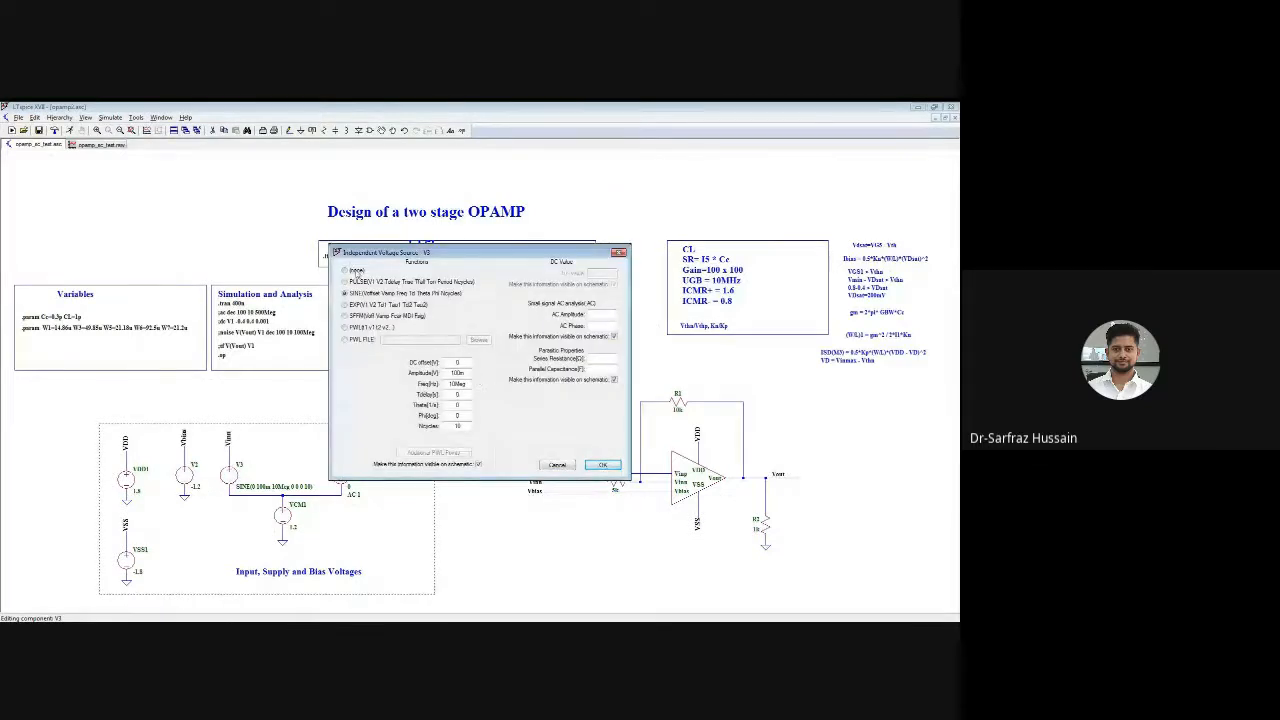
pyautogui.click(346, 270)
pyautogui.click(598, 273)
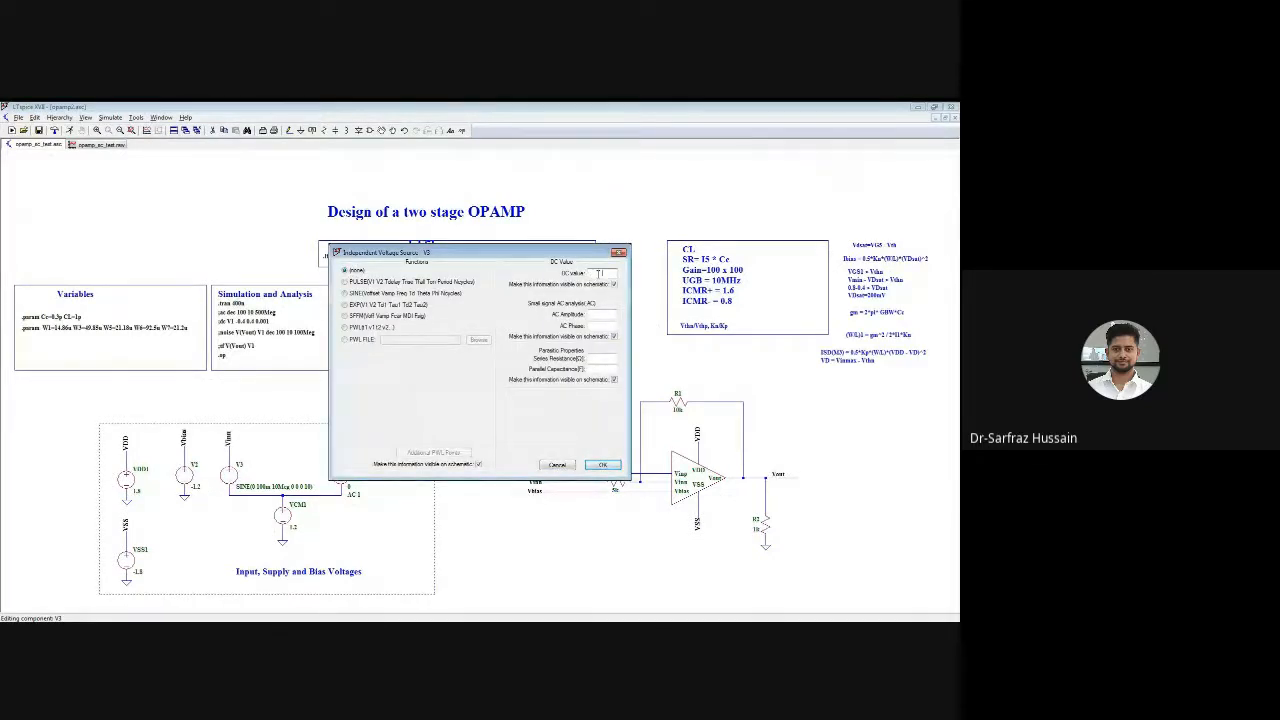
pyautogui.write('0')
pyautogui.click(603, 464)
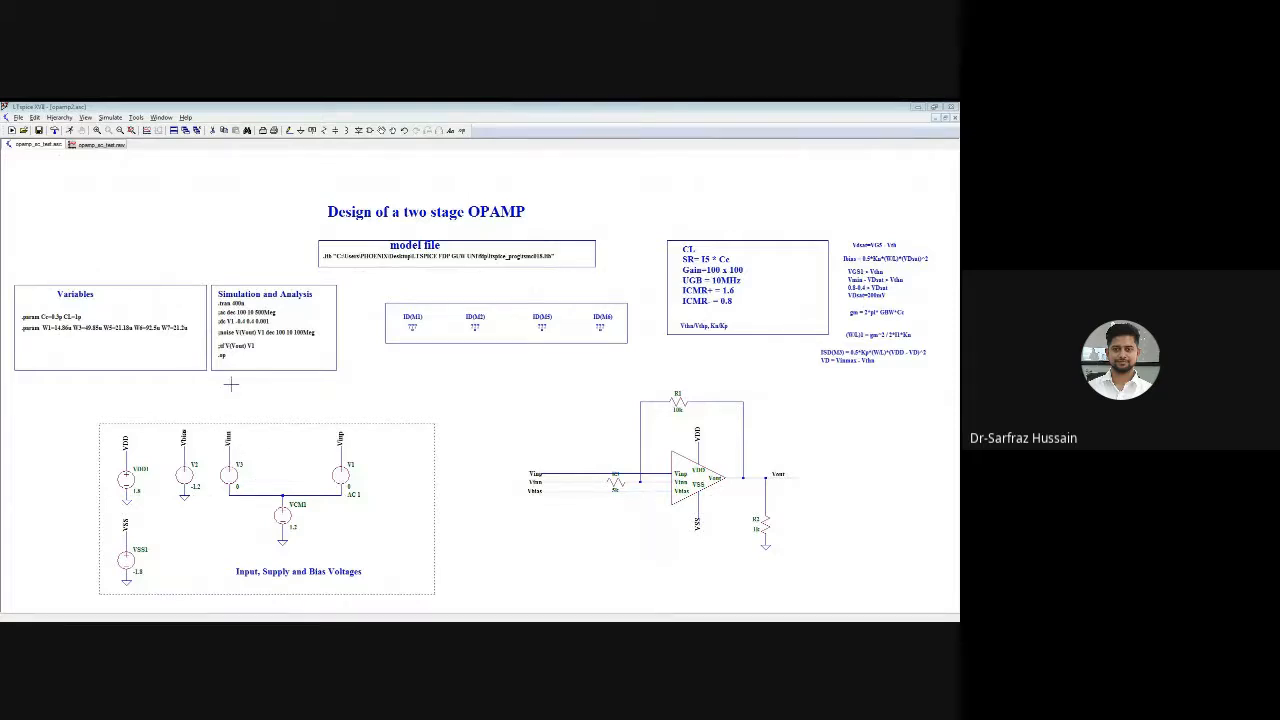
# Rerun the simulation, read V(vinn) and V(vout) with the cursor, and close the plot to return to the full schematic
pyautogui.click(70, 131)
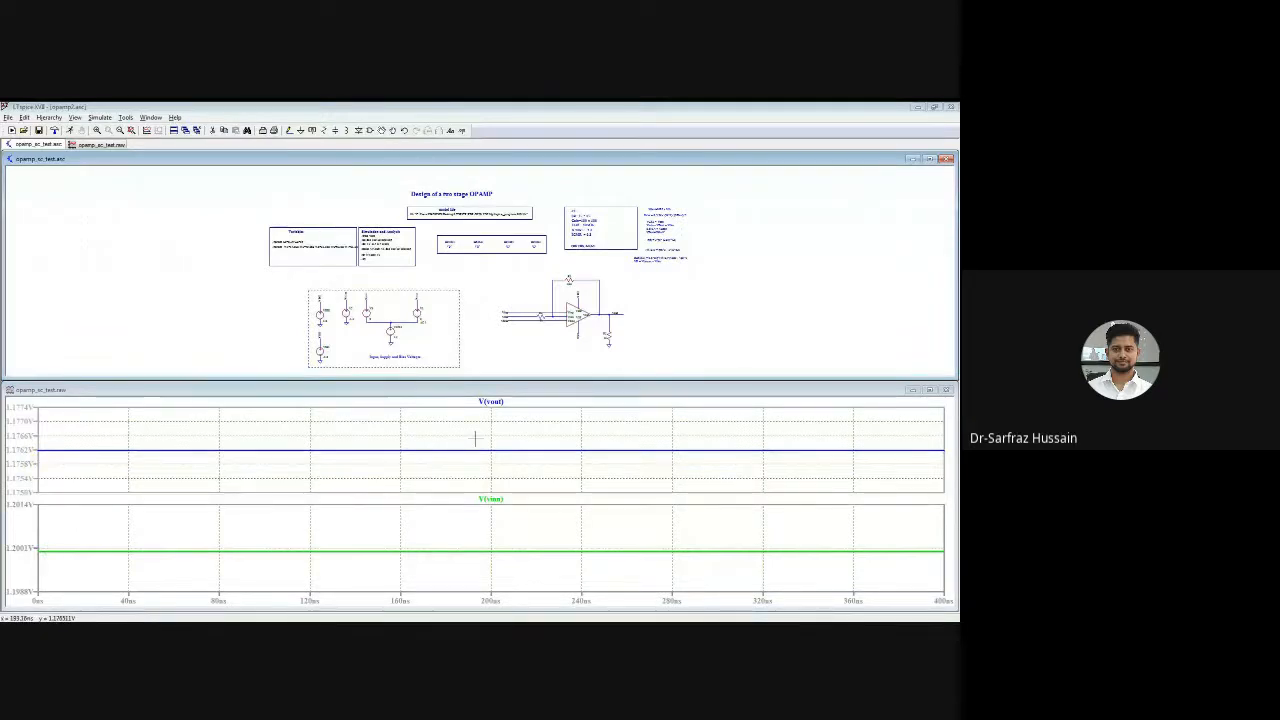
pyautogui.click(490, 498)
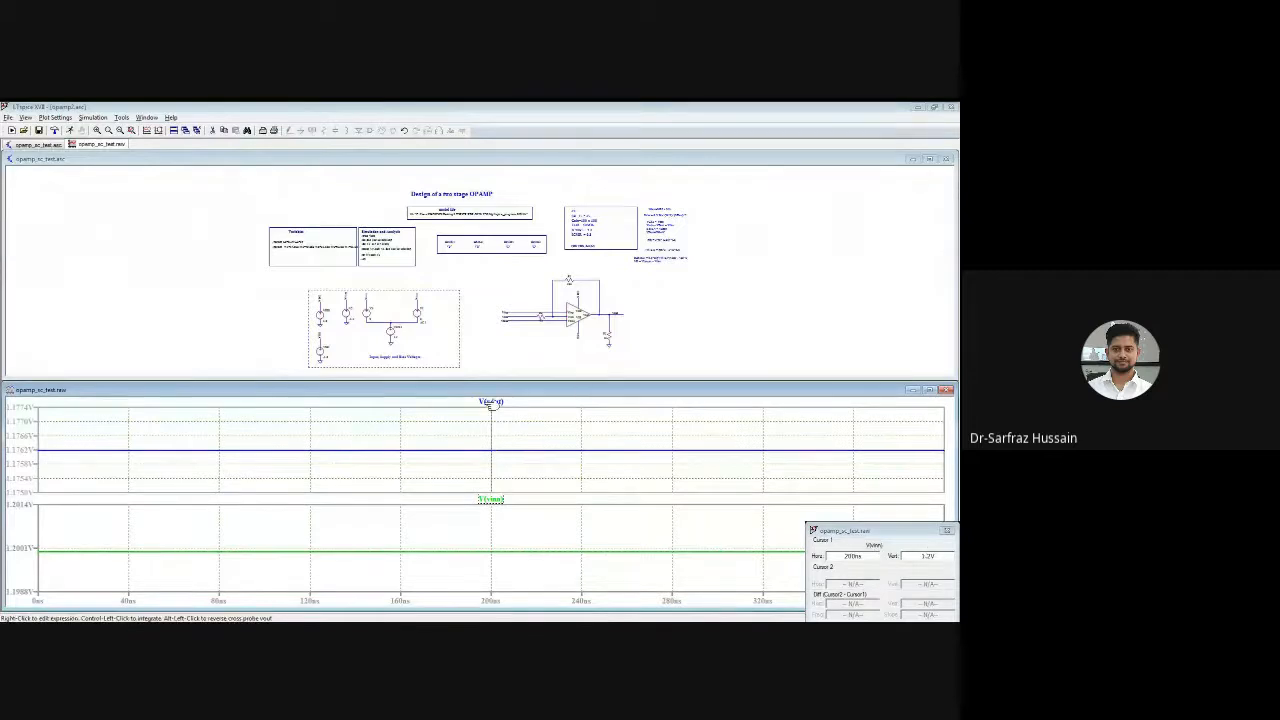
pyautogui.click(490, 402)
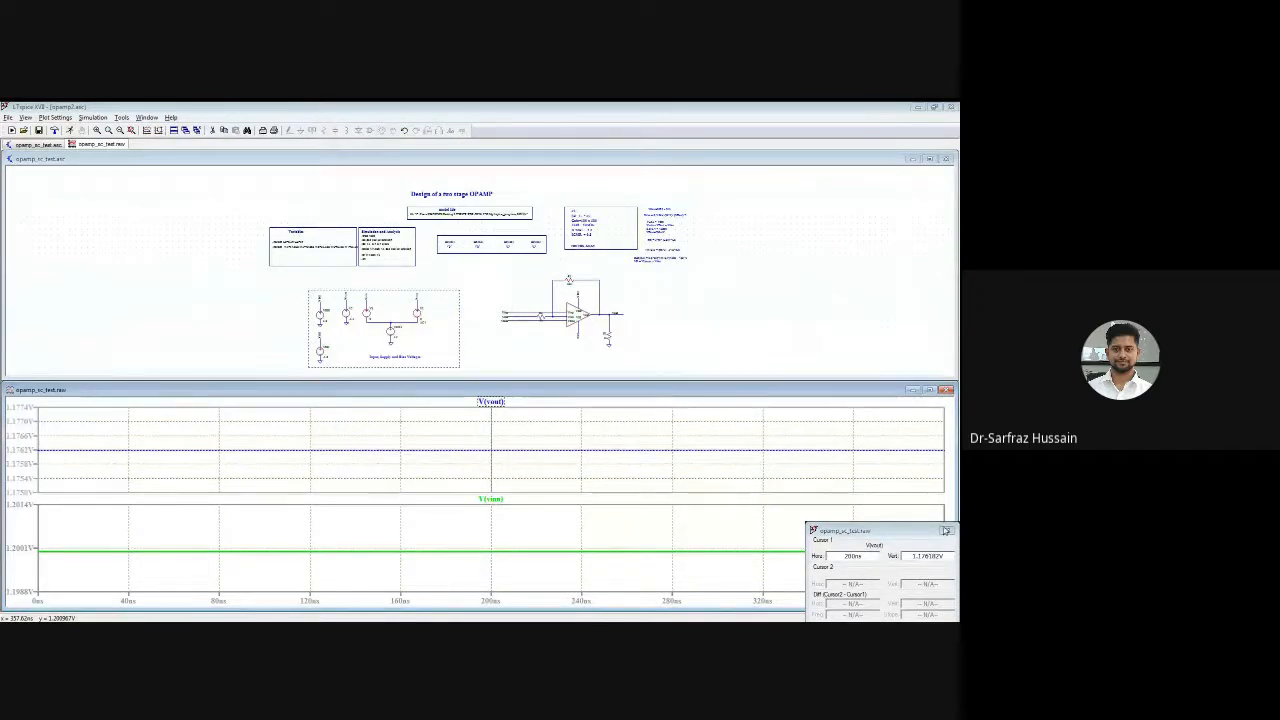
pyautogui.click(945, 530)
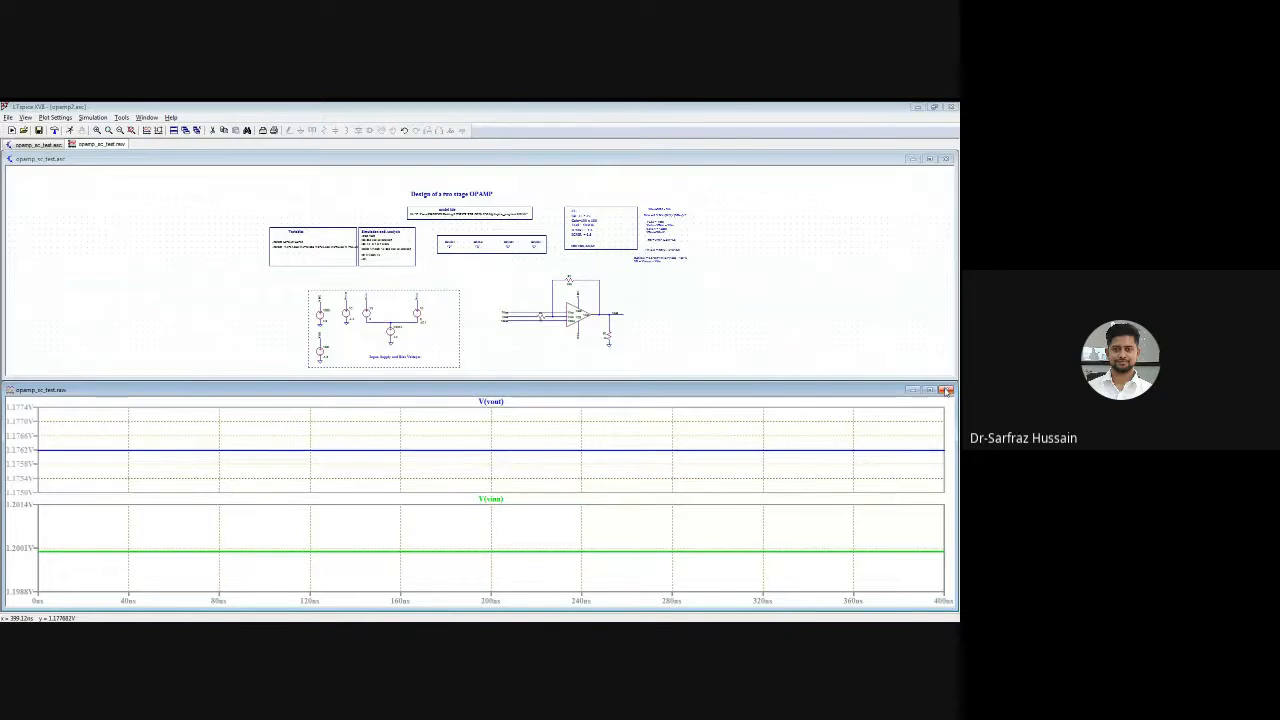
pyautogui.click(946, 391)
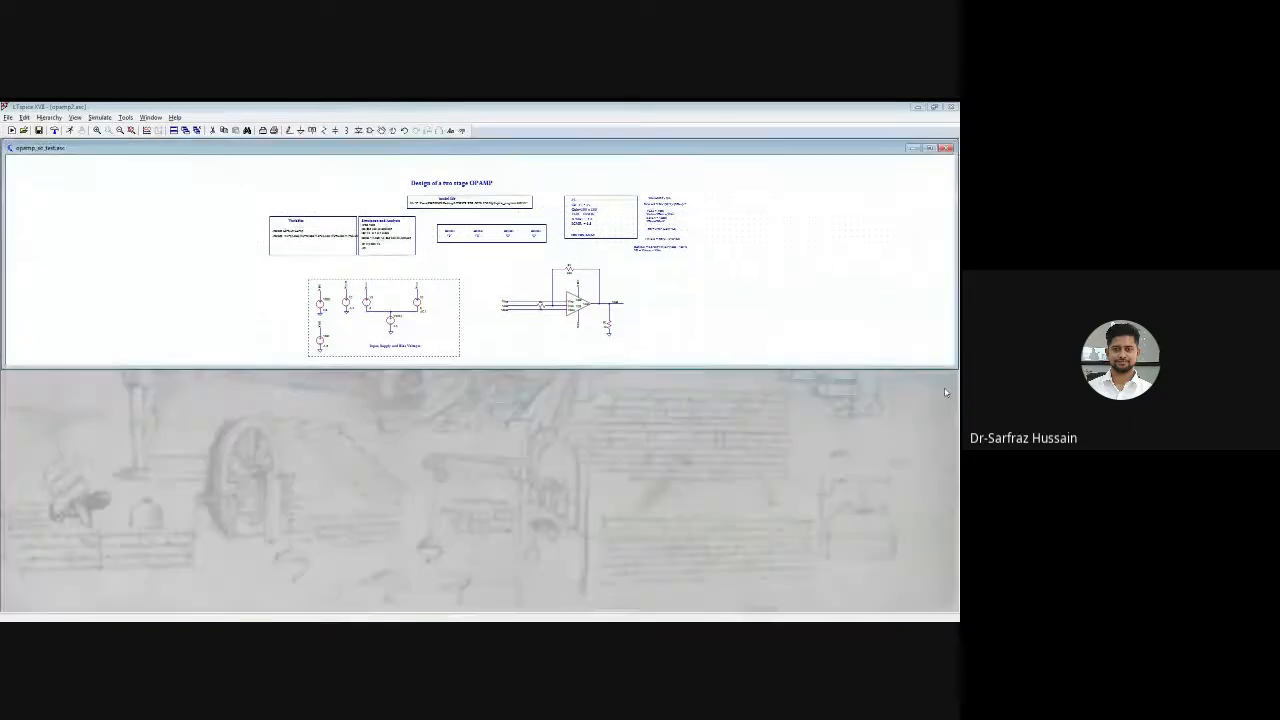
pyautogui.doubleClick(763, 151)
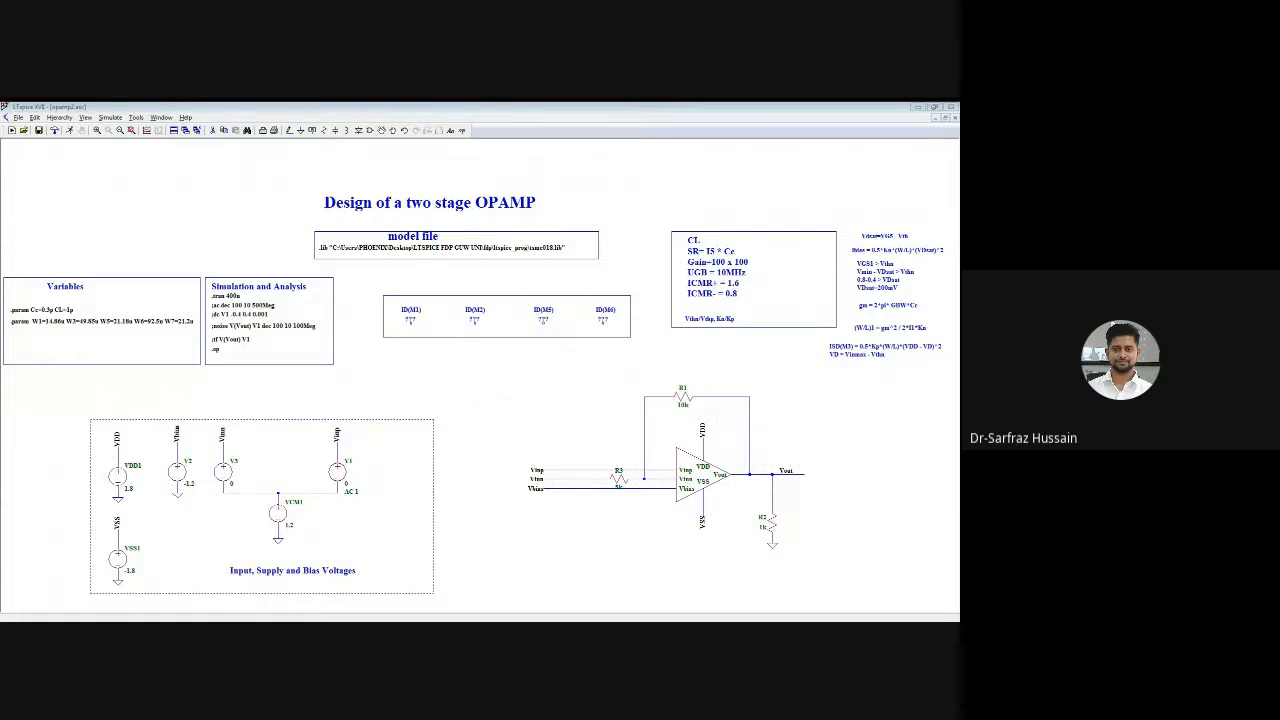
# Copy voltage source V1 and place the duplicate outside the dashed source box, below the opamp's input wires
pyautogui.rightClick(565, 431)
pyautogui.click(438, 424)
pyautogui.click(224, 131)
pyautogui.click(336, 468)
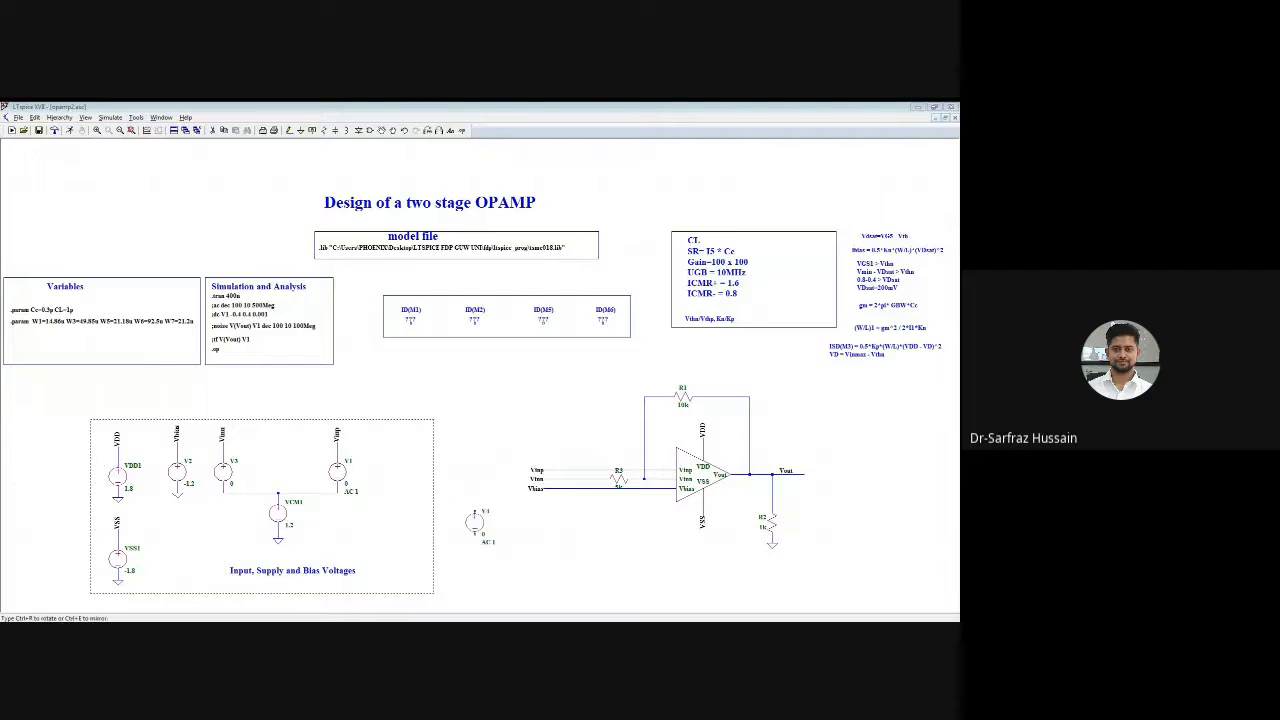
pyautogui.click(484, 528)
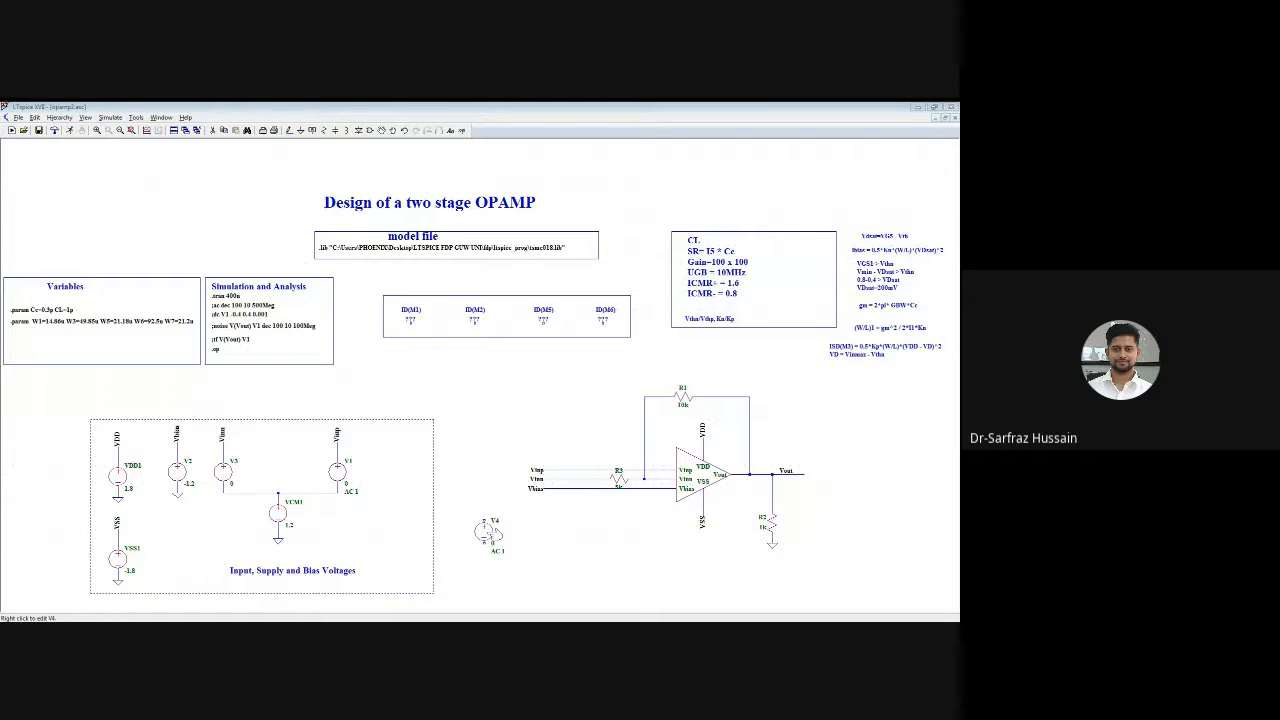
# Clear the DC value and AC amplitude of the copied source V4 and set its value to SR
pyautogui.rightClick(487, 533)
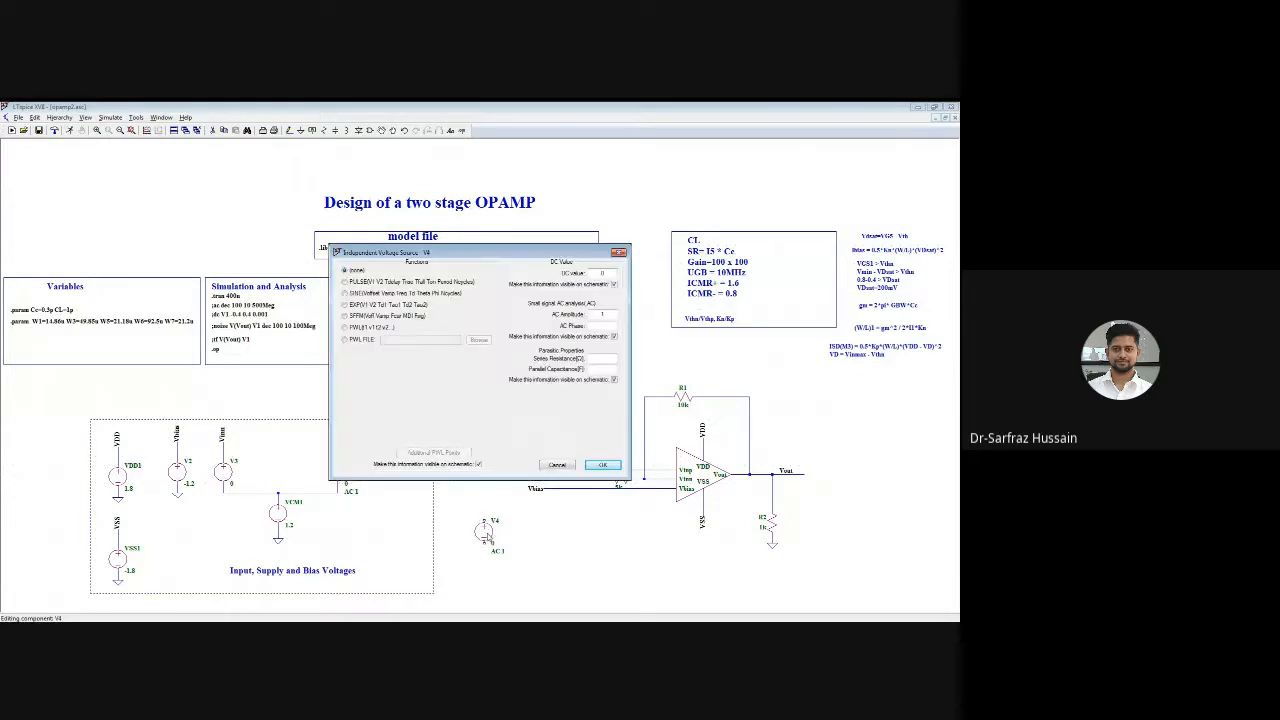
pyautogui.doubleClick(602, 272)
pyautogui.click(603, 314)
pyautogui.click(557, 465)
pyautogui.rightClick(488, 531)
pyautogui.doubleClick(602, 314)
pyautogui.press('BackSpace')
pyautogui.write('SR')
pyautogui.click(603, 465)
# Set the DC value of voltage source V4 to {ID(M5)}
pyautogui.rightClick(485, 530)
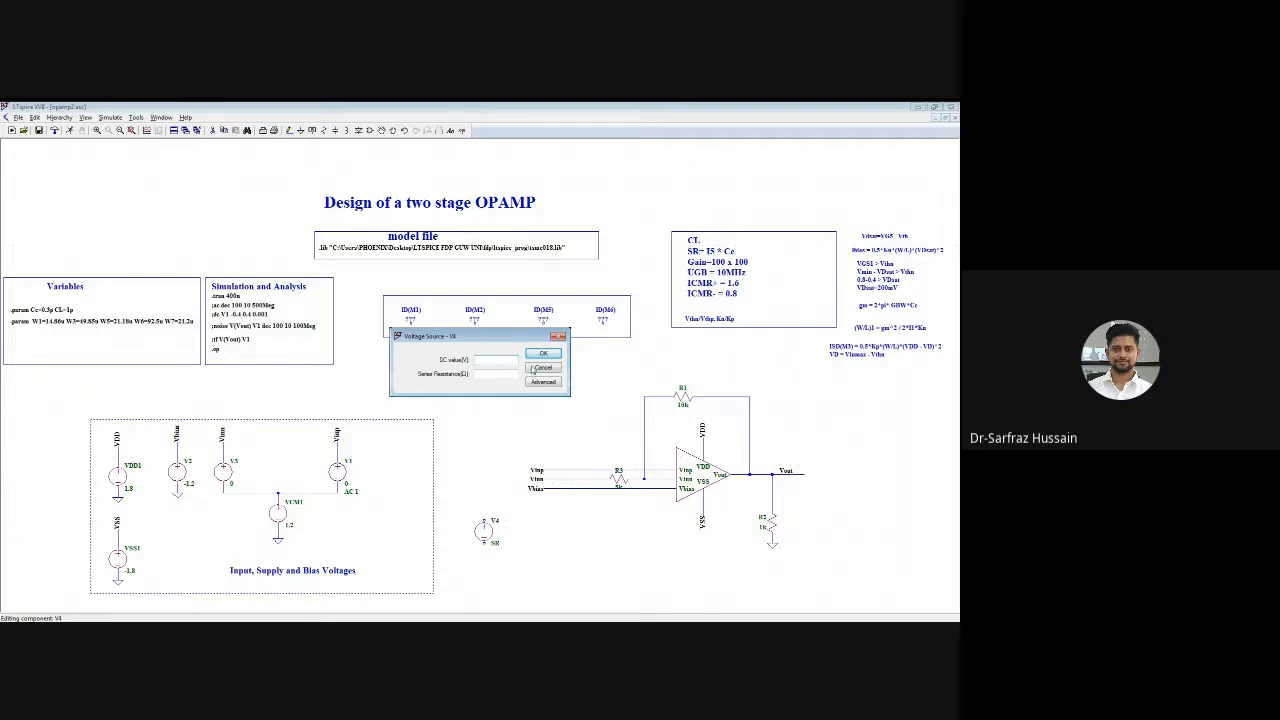
pyautogui.click(540, 368)
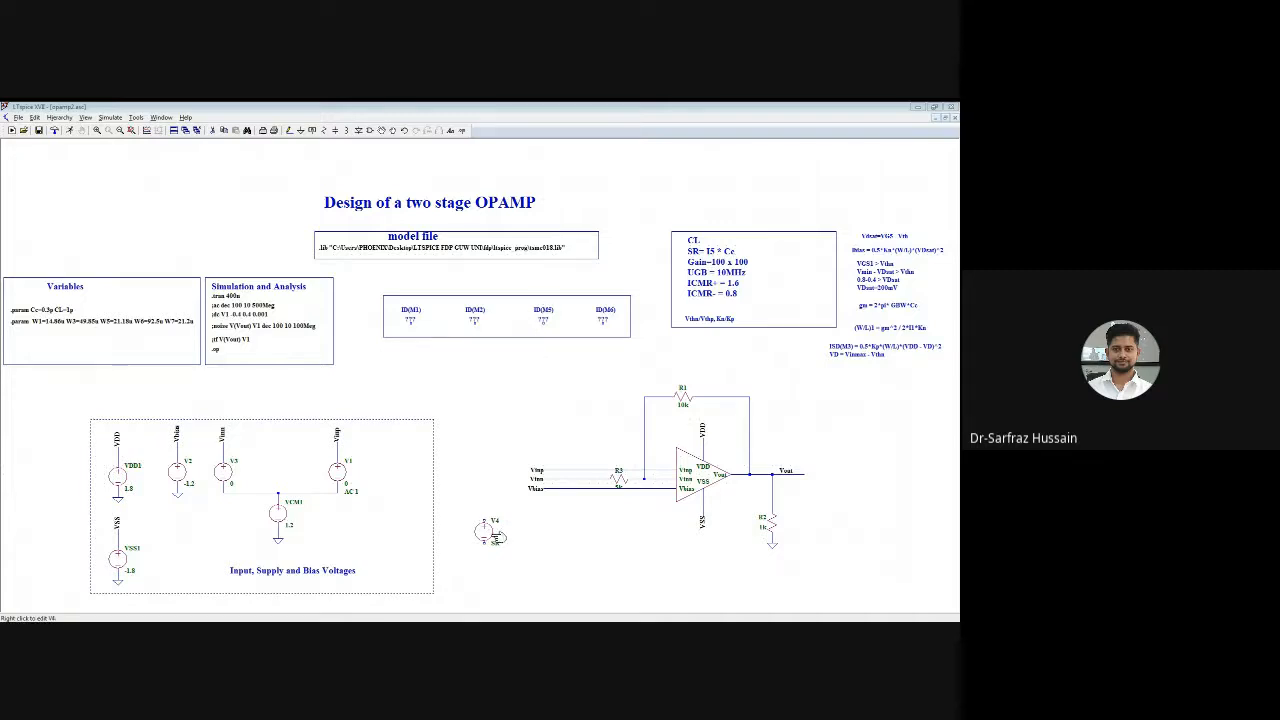
pyautogui.rightClick(491, 536)
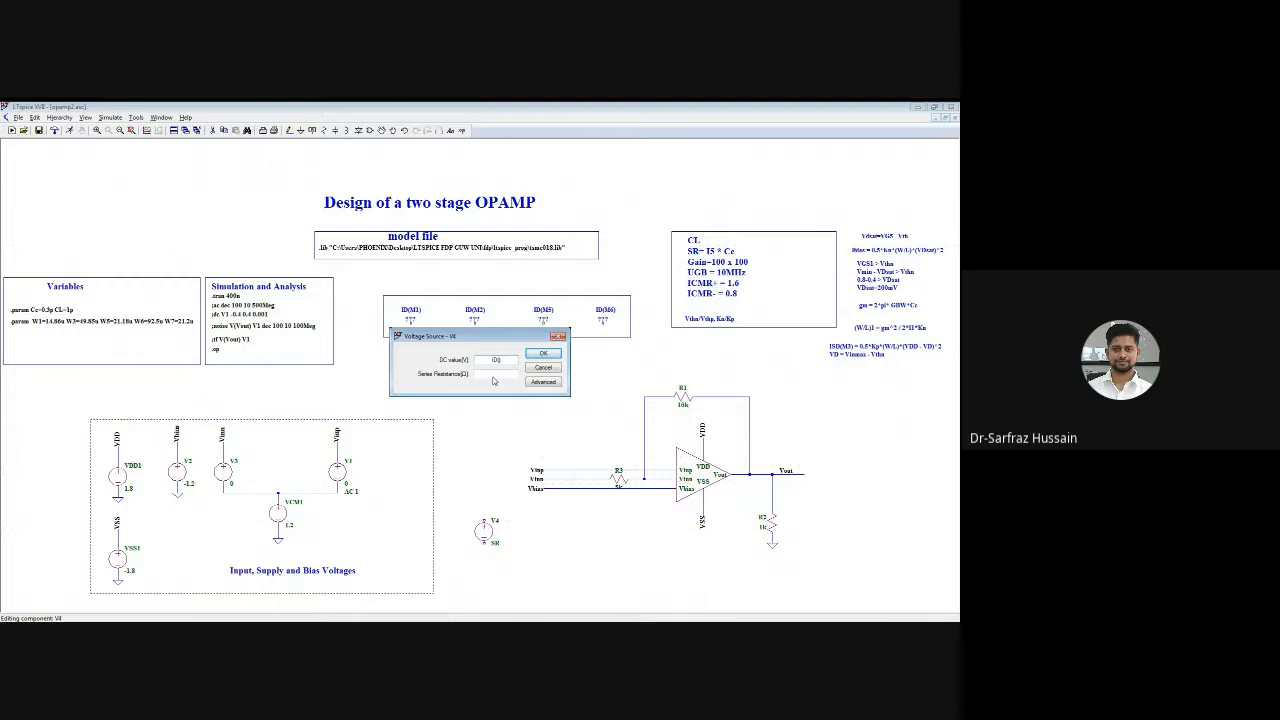
pyautogui.write('ID(M3')
pyautogui.press('BackSpace')
pyautogui.click(543, 354)
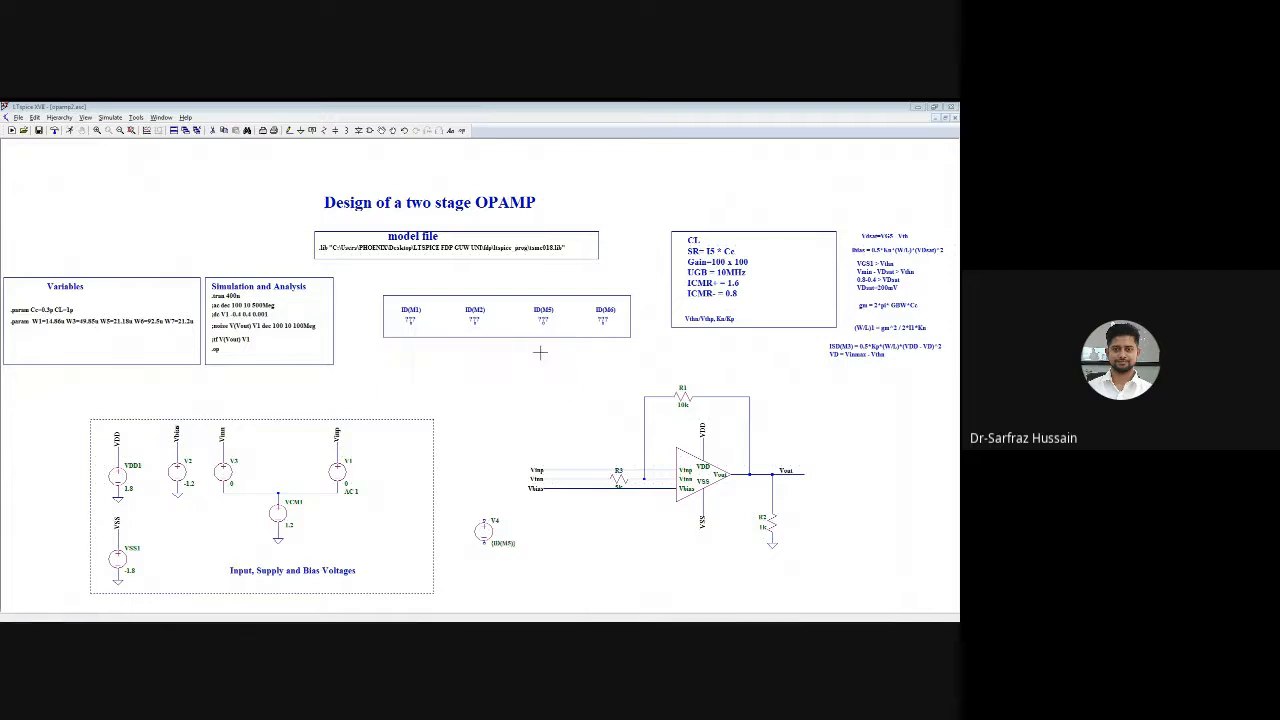
# Draw a short wire up from V4's upper terminal and label its net ID5
pyautogui.click(289, 130)
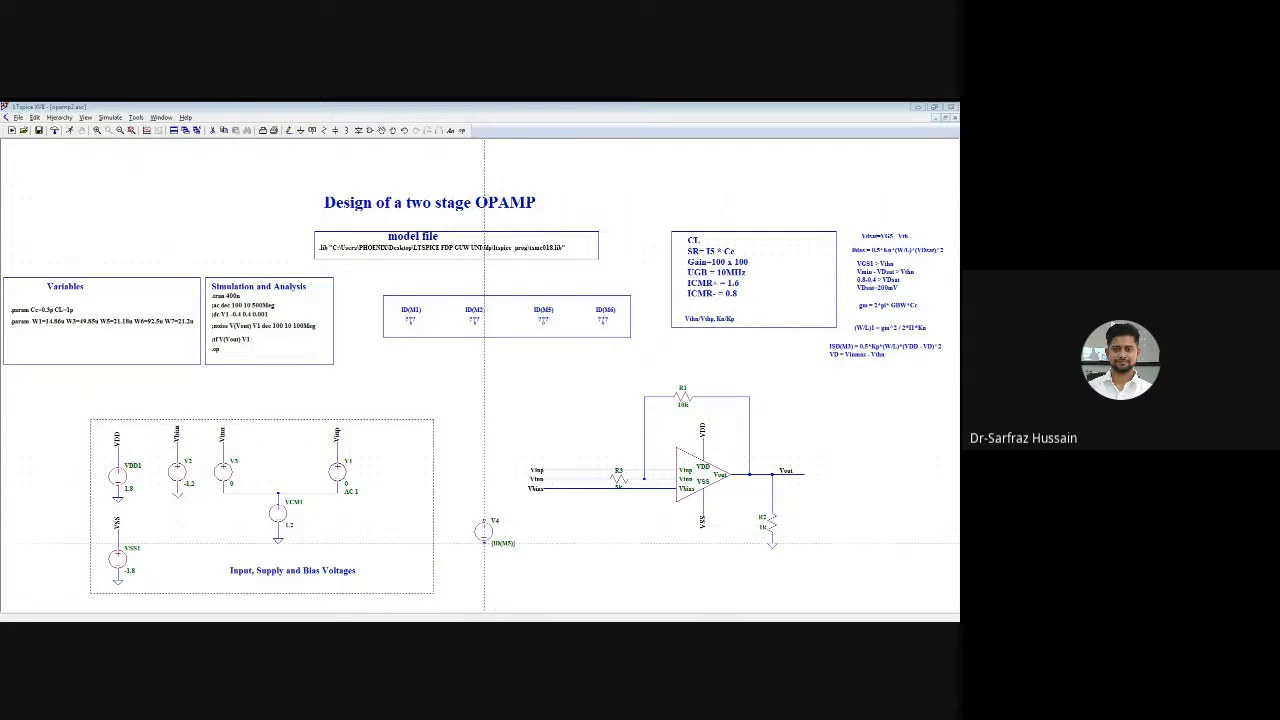
pyautogui.click(484, 521)
pyautogui.press('Escape')
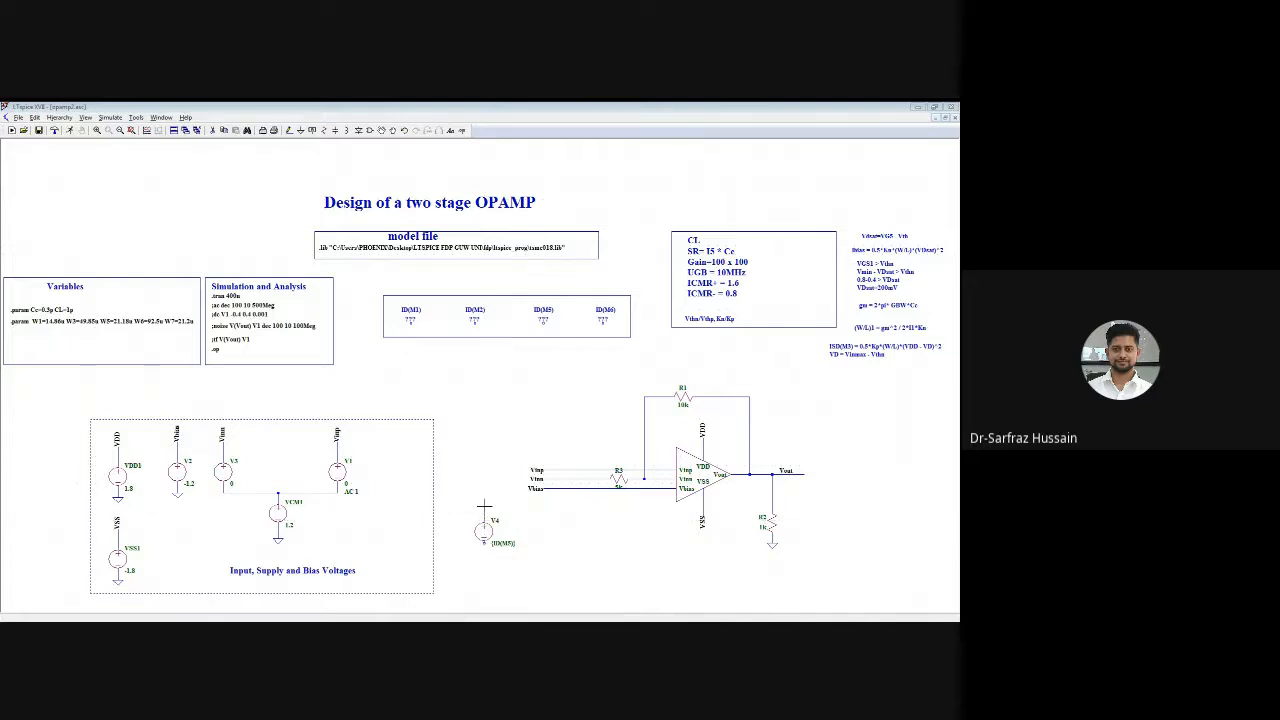
pyautogui.click(313, 131)
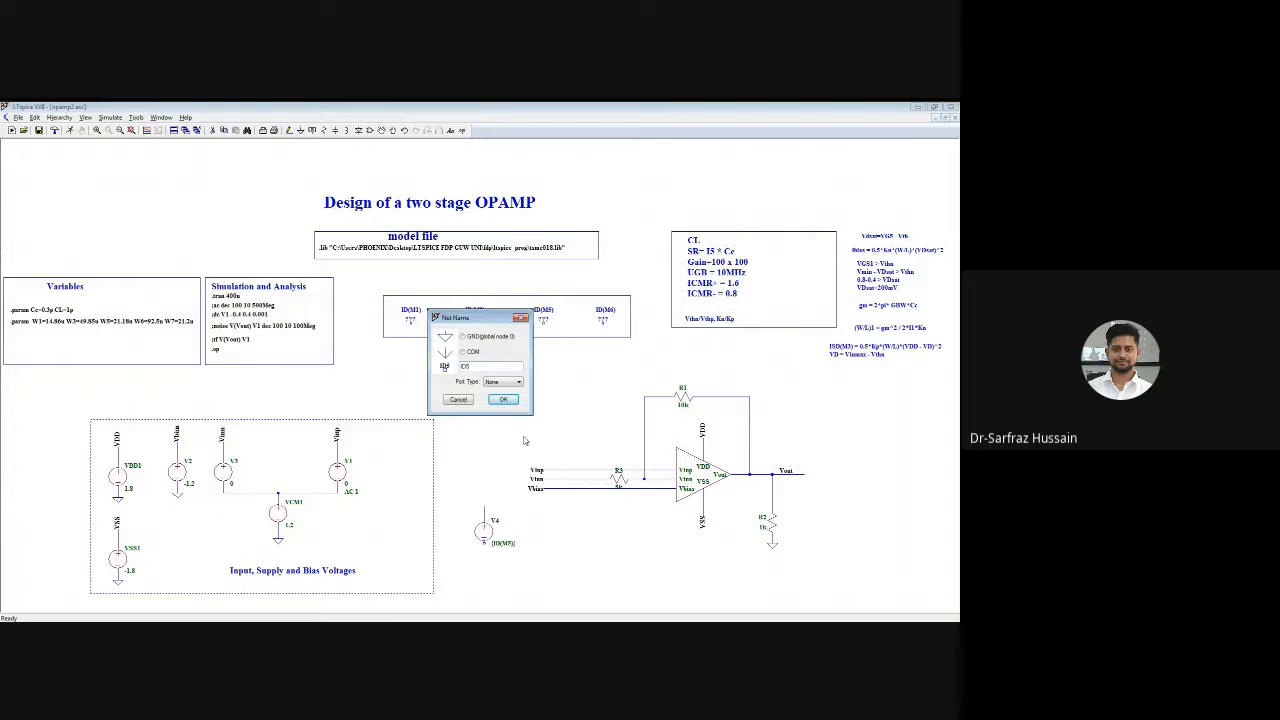
pyautogui.click(504, 400)
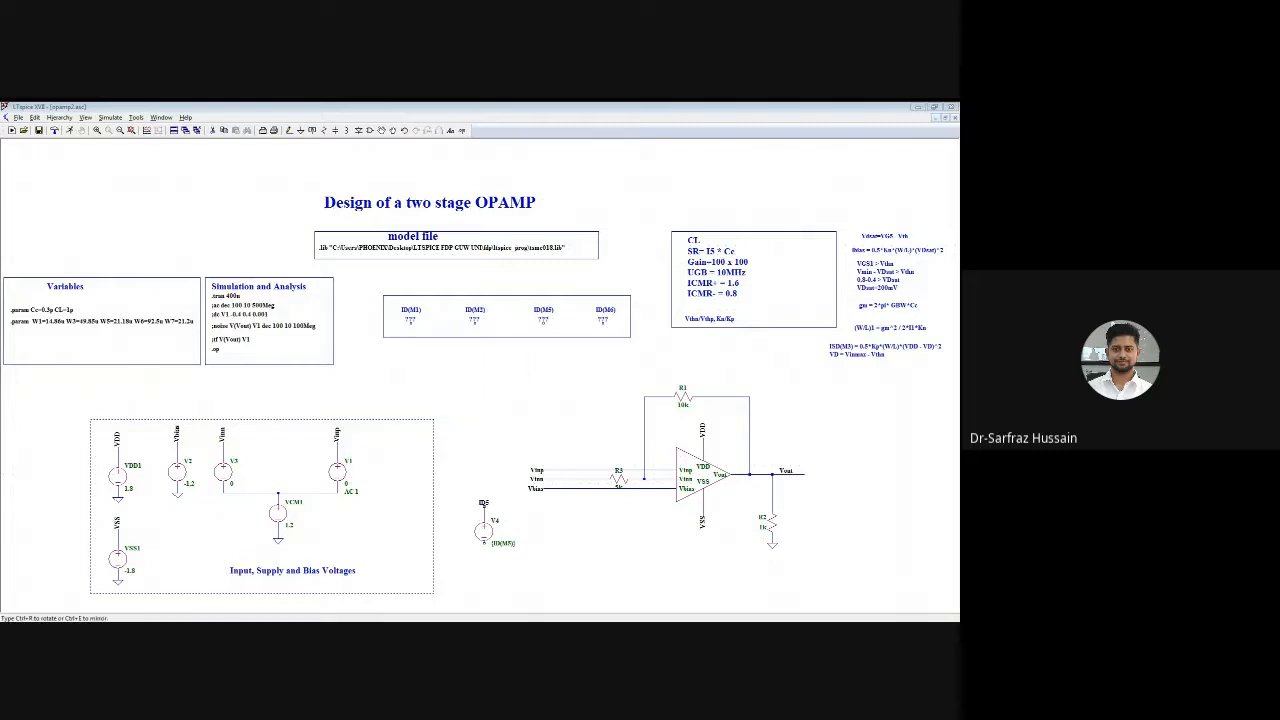
pyautogui.click(484, 512)
# Place a ground symbol on V4's lower terminal
pyautogui.click(300, 131)
pyautogui.click(483, 547)
pyautogui.rightClick(442, 530)
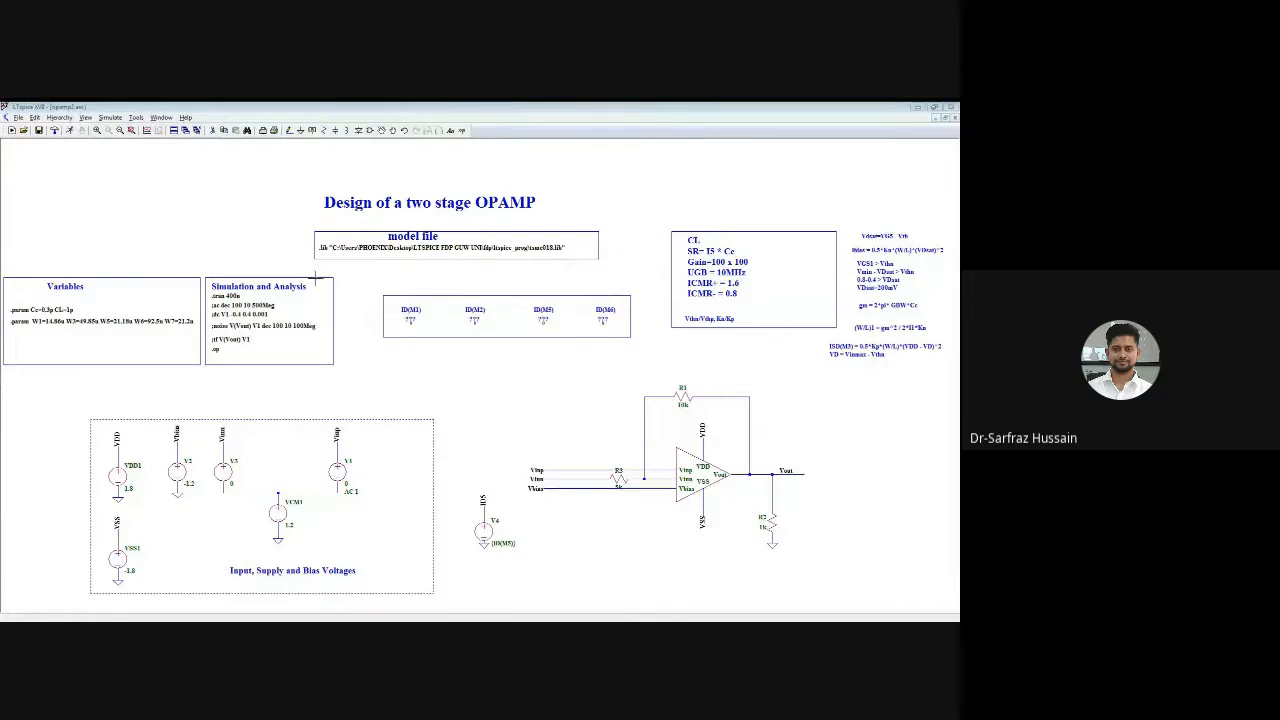
# Run the simulation, check the SPICE error log, plot V(vout), and return to the full schematic
pyautogui.click(70, 131)
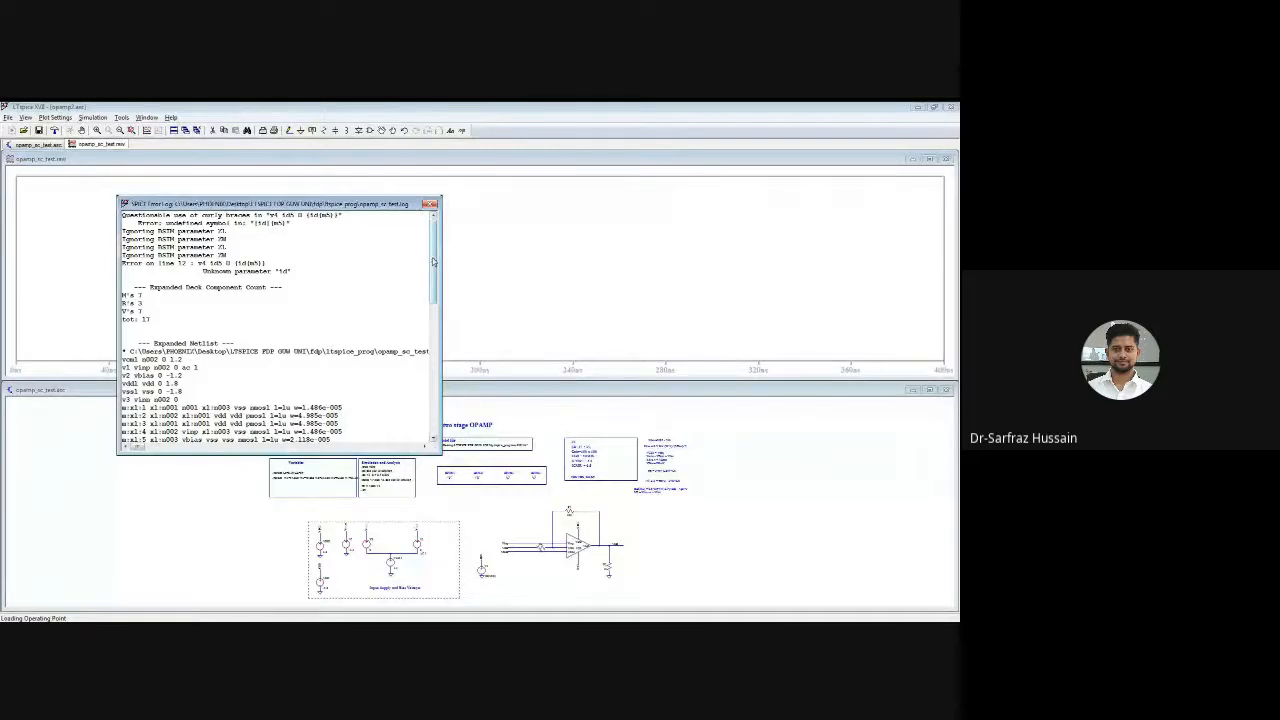
pyautogui.moveTo(433, 262); pyautogui.dragTo(433, 360)
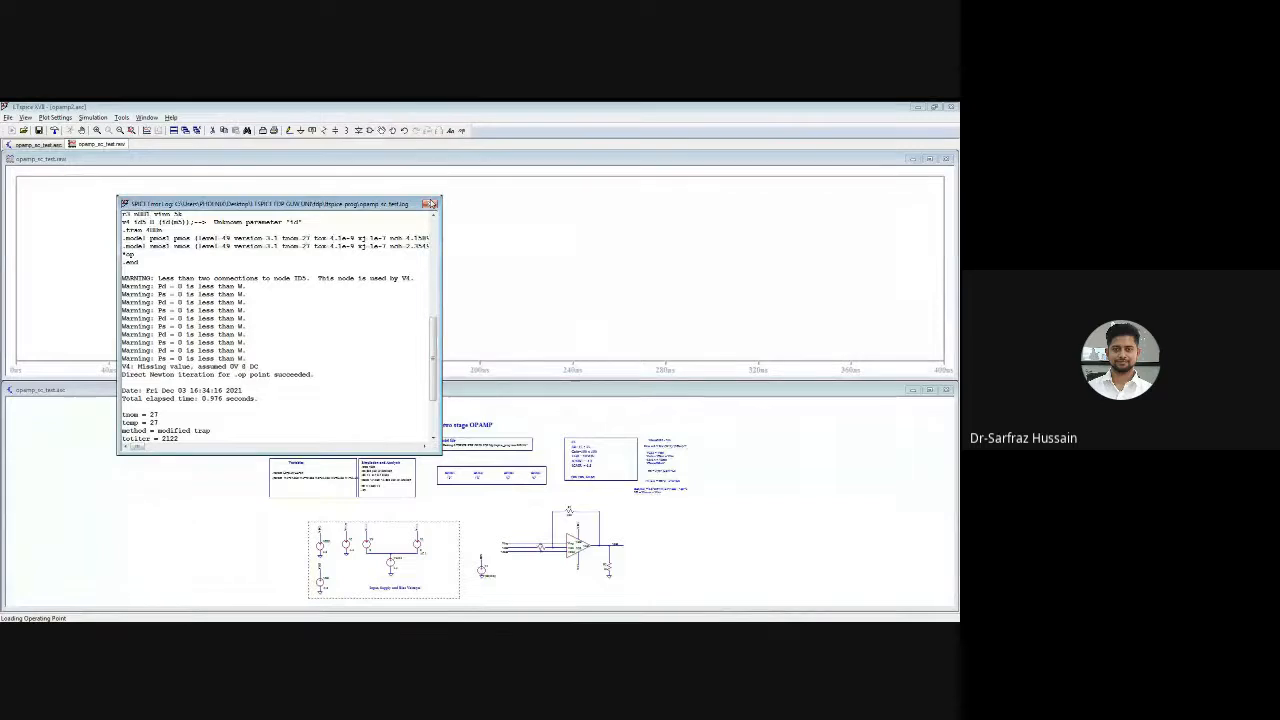
pyautogui.click(431, 203)
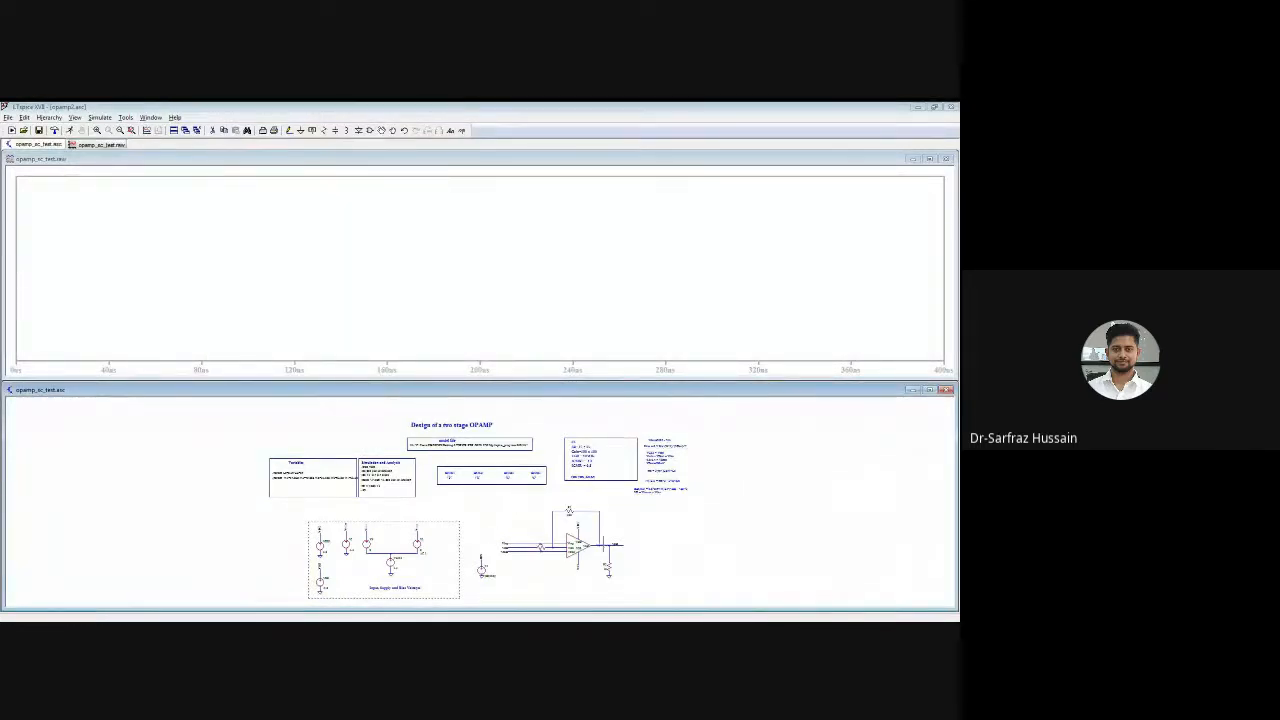
pyautogui.click(606, 544)
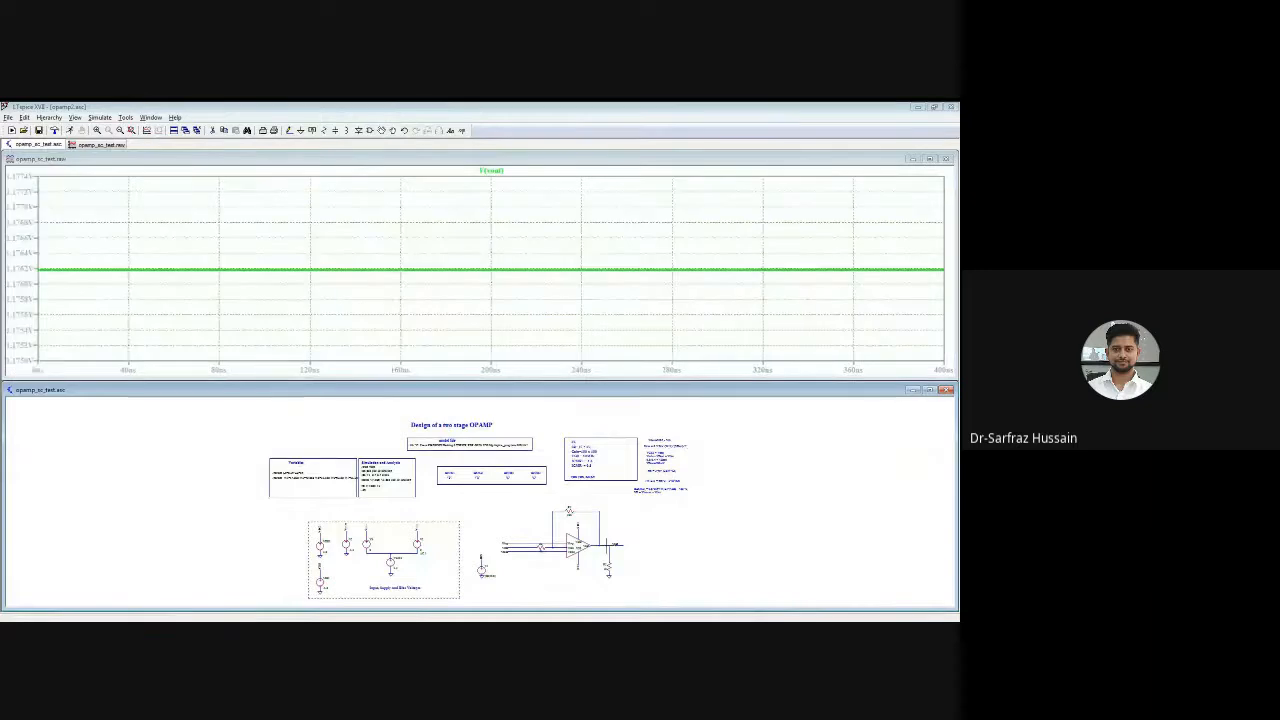
pyautogui.doubleClick(563, 389)
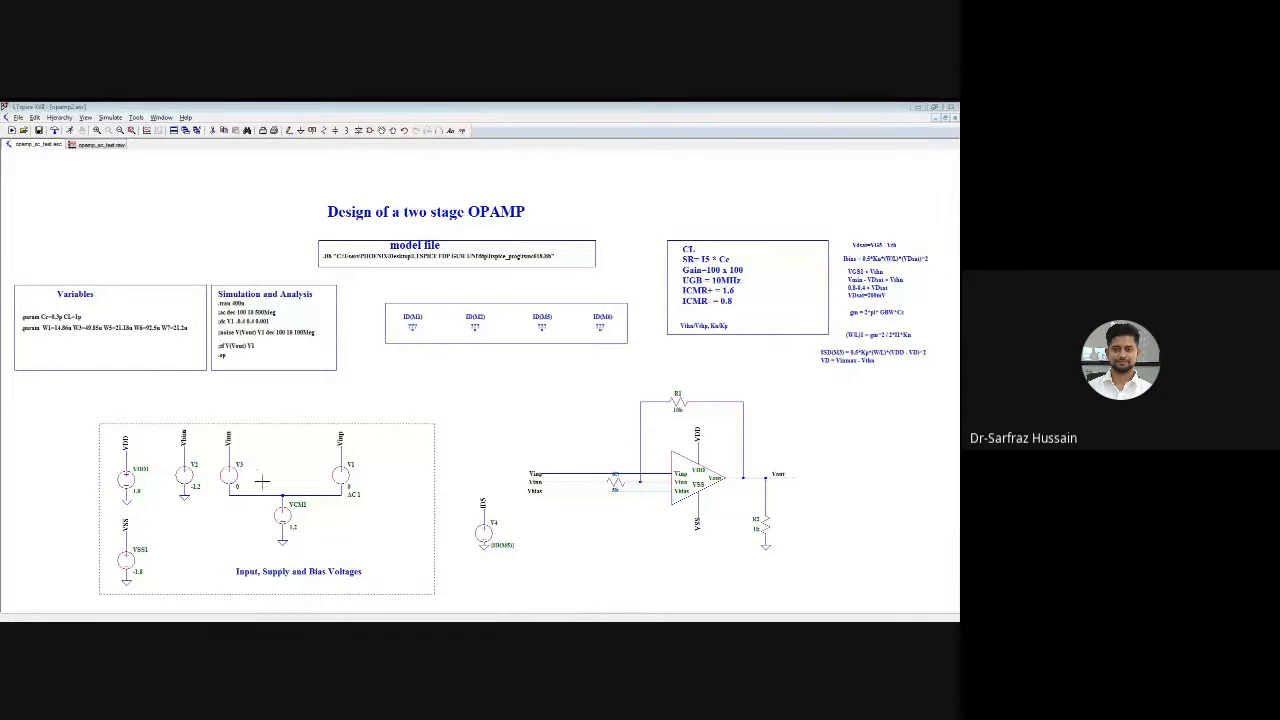
# Give source V1 a sine function with amplitude 10m and frequency 10Meg
pyautogui.rightClick(349, 468)
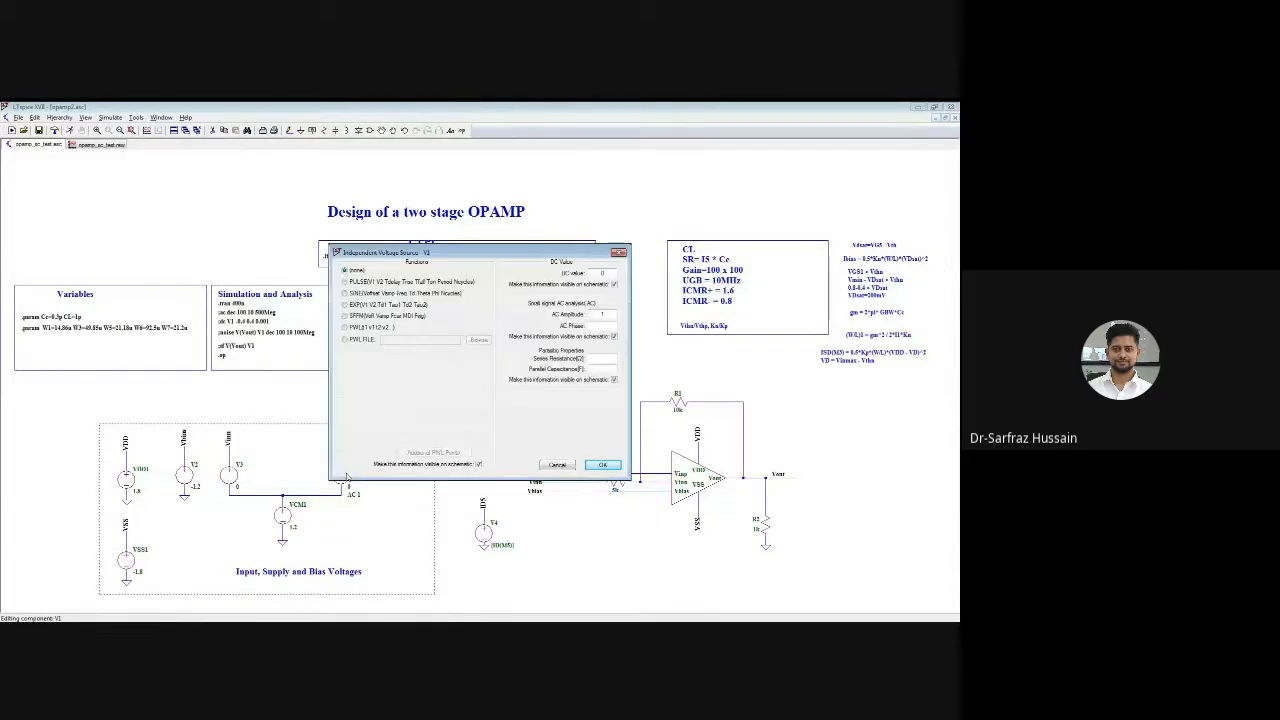
pyautogui.click(345, 293)
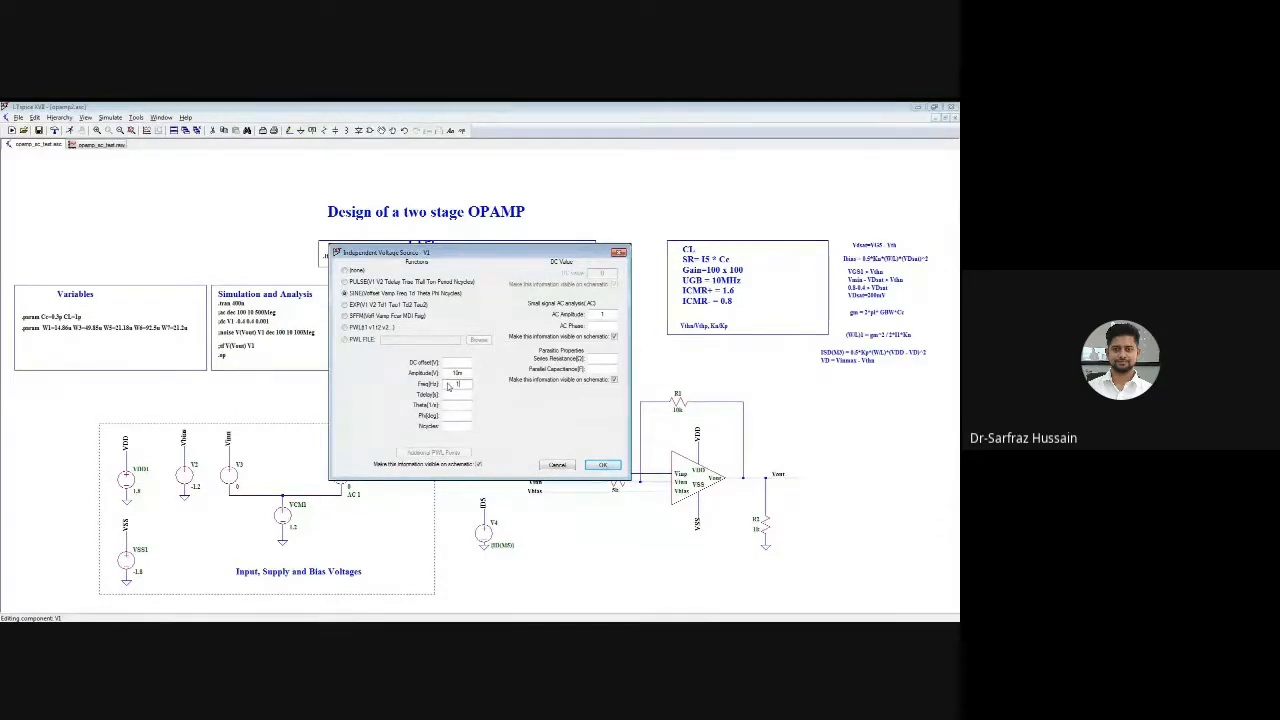
pyautogui.write('0Meg')
pyautogui.click(602, 465)
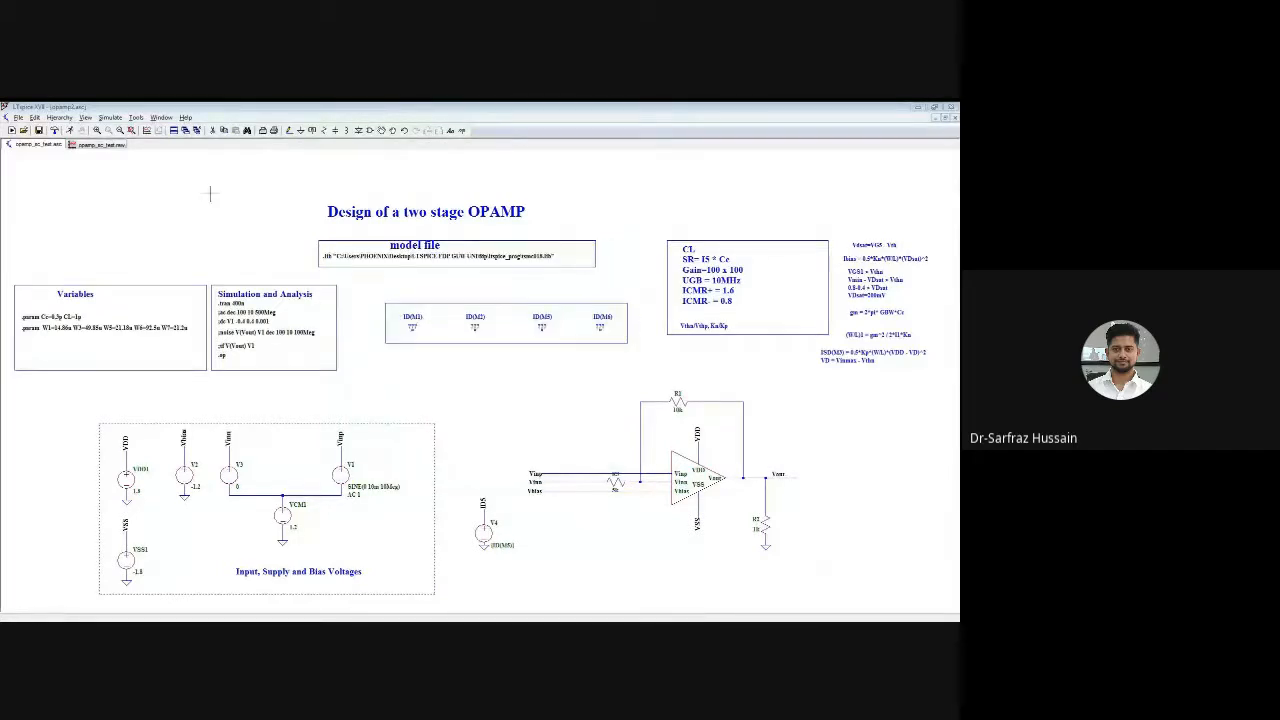
# Rerun the simulation with the sine input, dismiss the error log, view the V(vout) waveform, and enlarge the schematic again
pyautogui.click(71, 130)
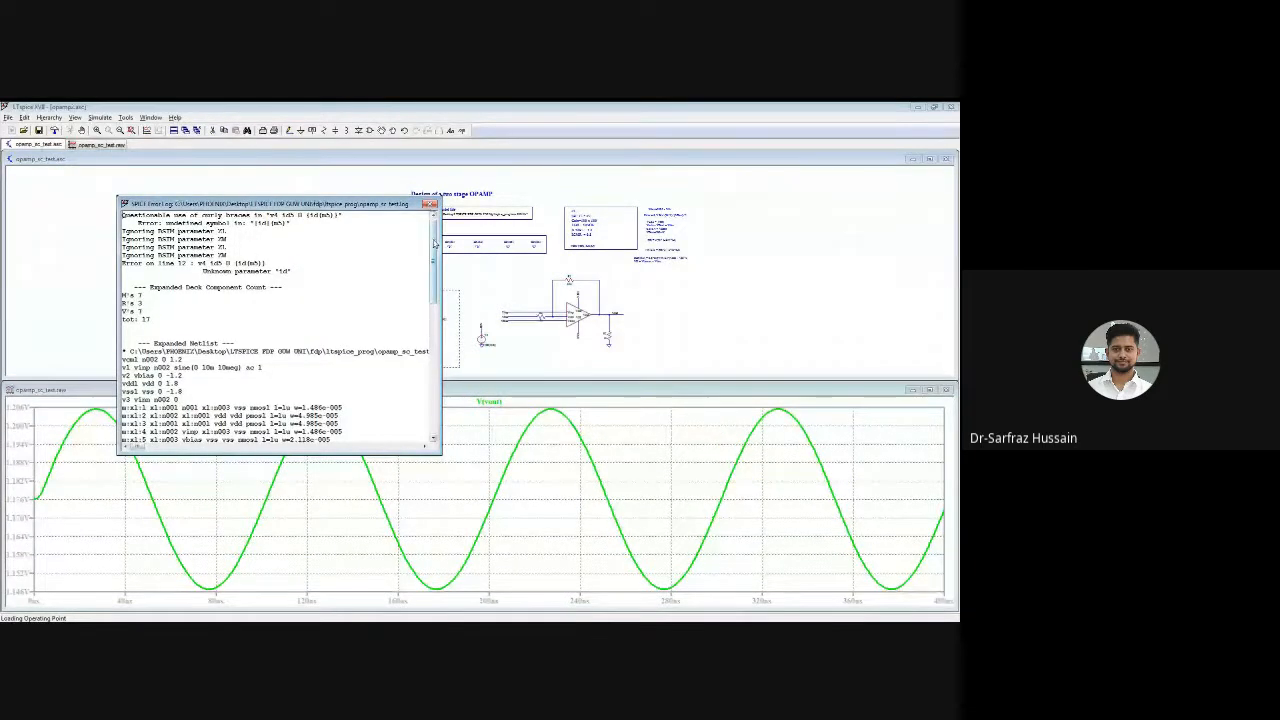
pyautogui.moveTo(434, 242)
pyautogui.mouseDown()
pyautogui.moveTo(430, 390)
pyautogui.moveTo(432, 222)
pyautogui.mouseUp()
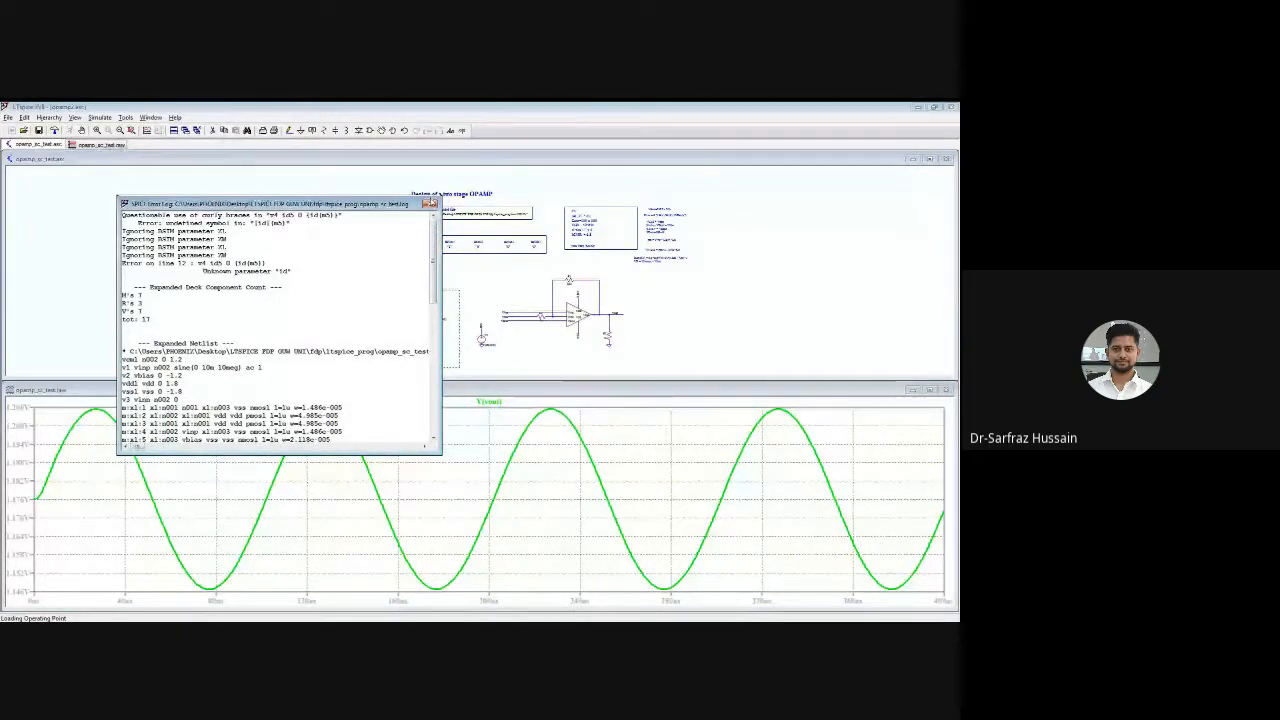
pyautogui.click(430, 203)
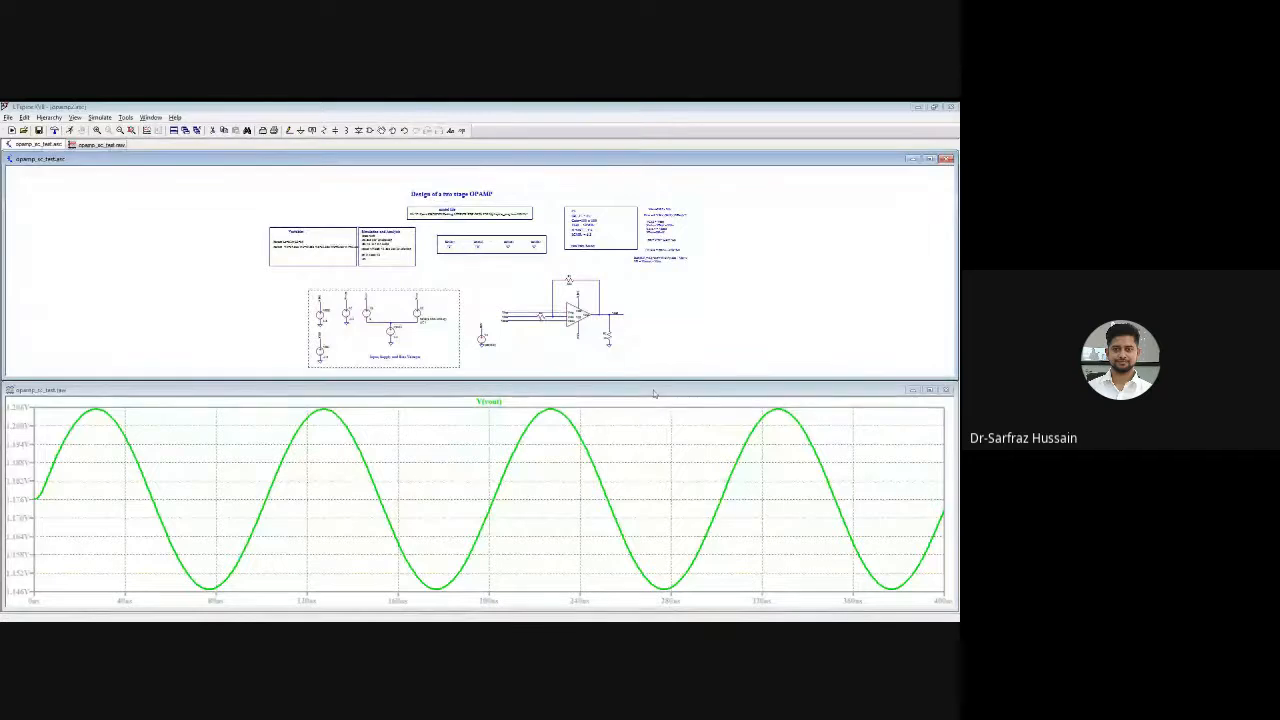
pyautogui.doubleClick(640, 158)
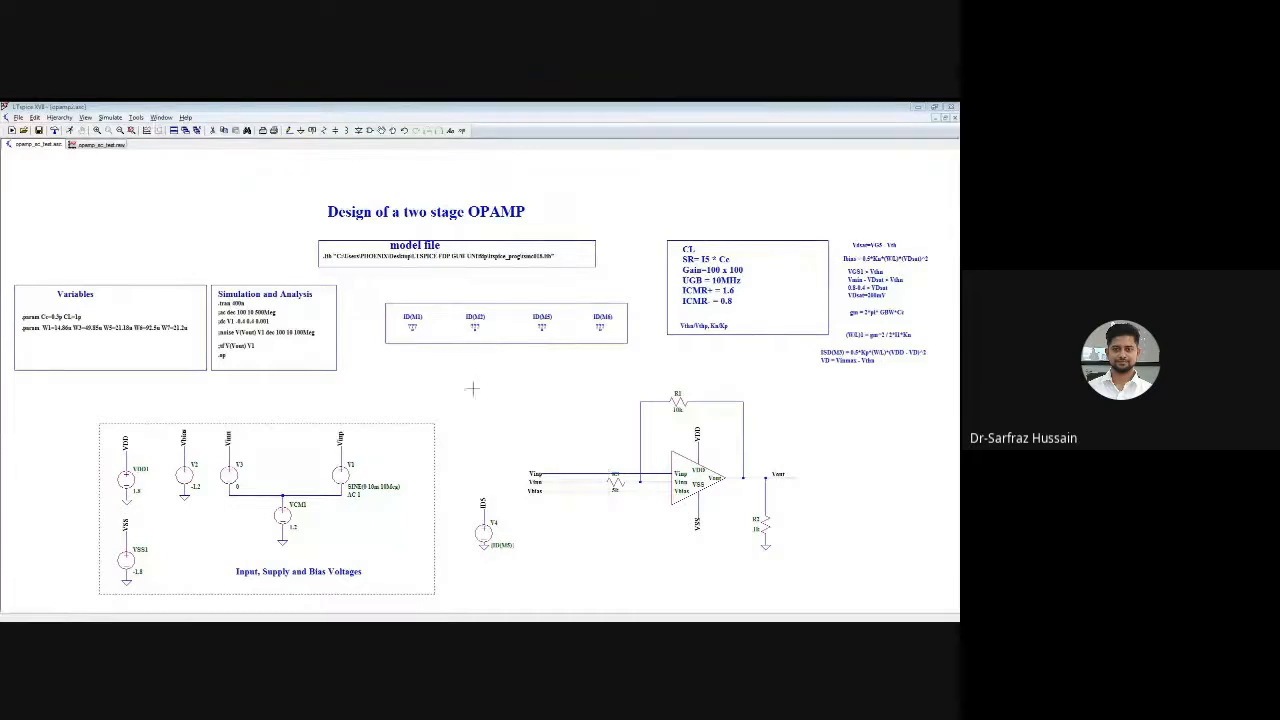
# Add the SPICE directive .param I5 = ID(M5) and place it above source V4
pyautogui.click(460, 131)
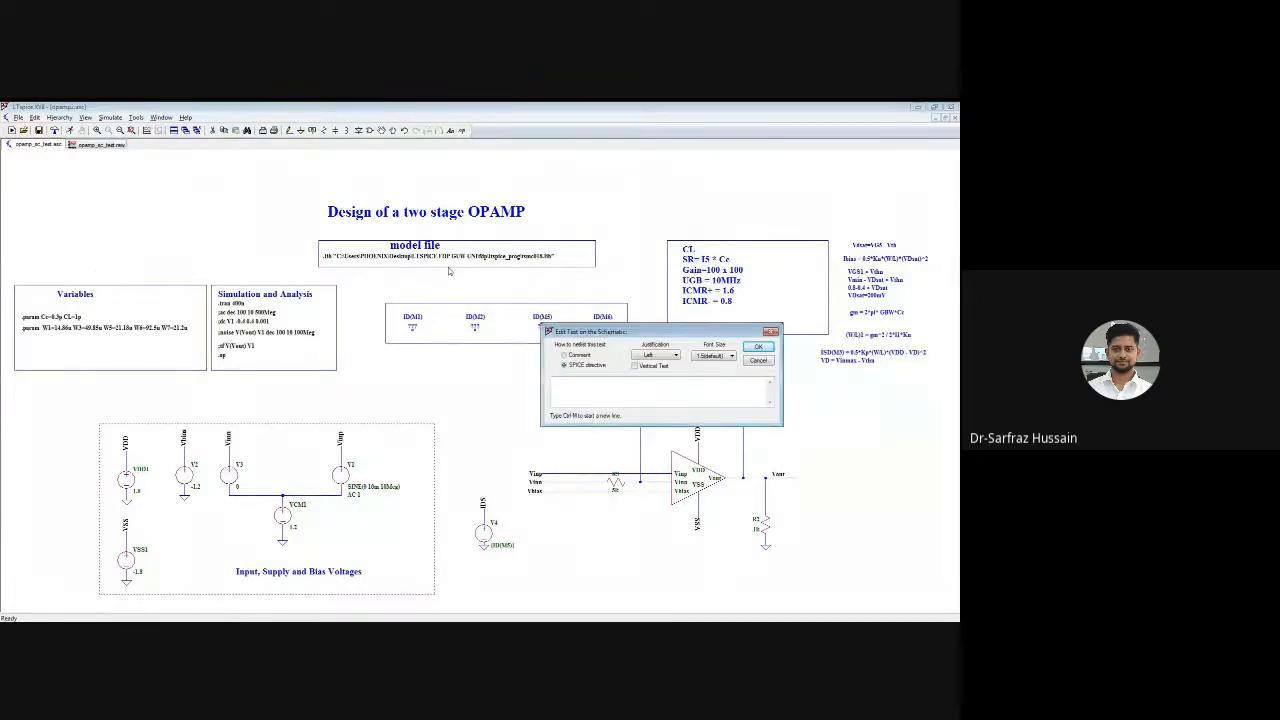
pyautogui.write('.param')
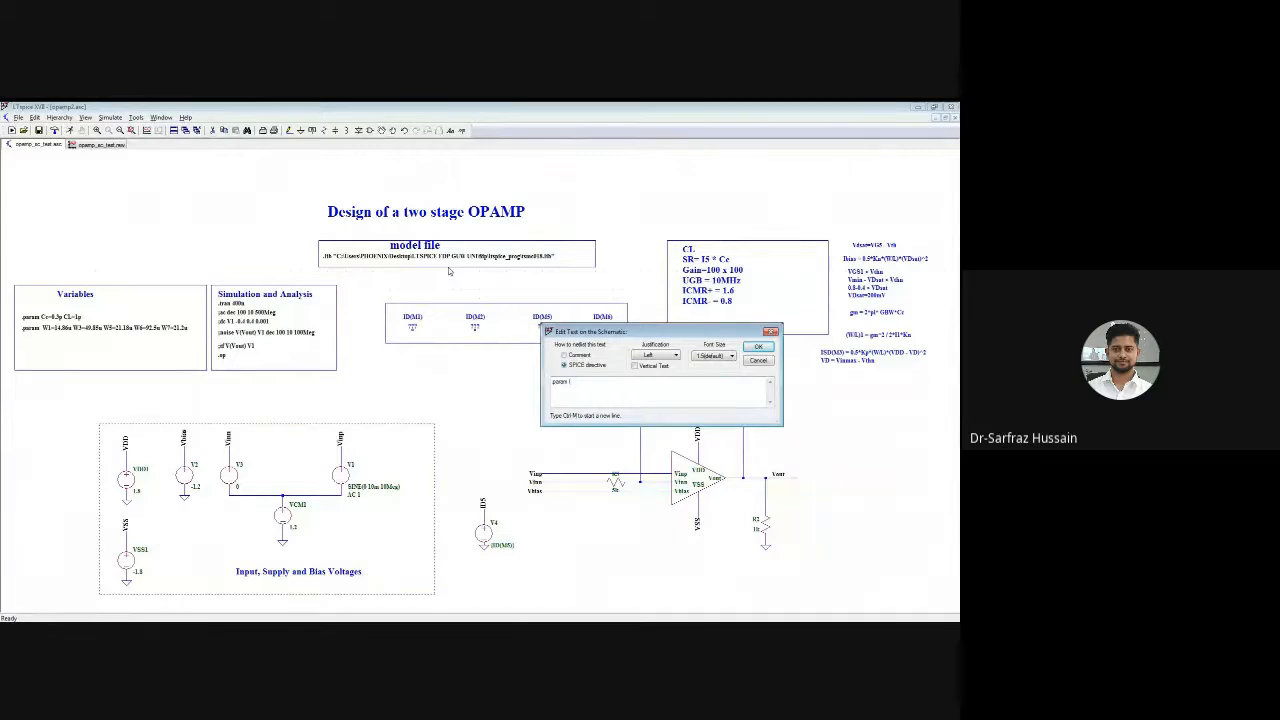
pyautogui.write('I5')
pyautogui.write('ID(M5)')
pyautogui.click(758, 346)
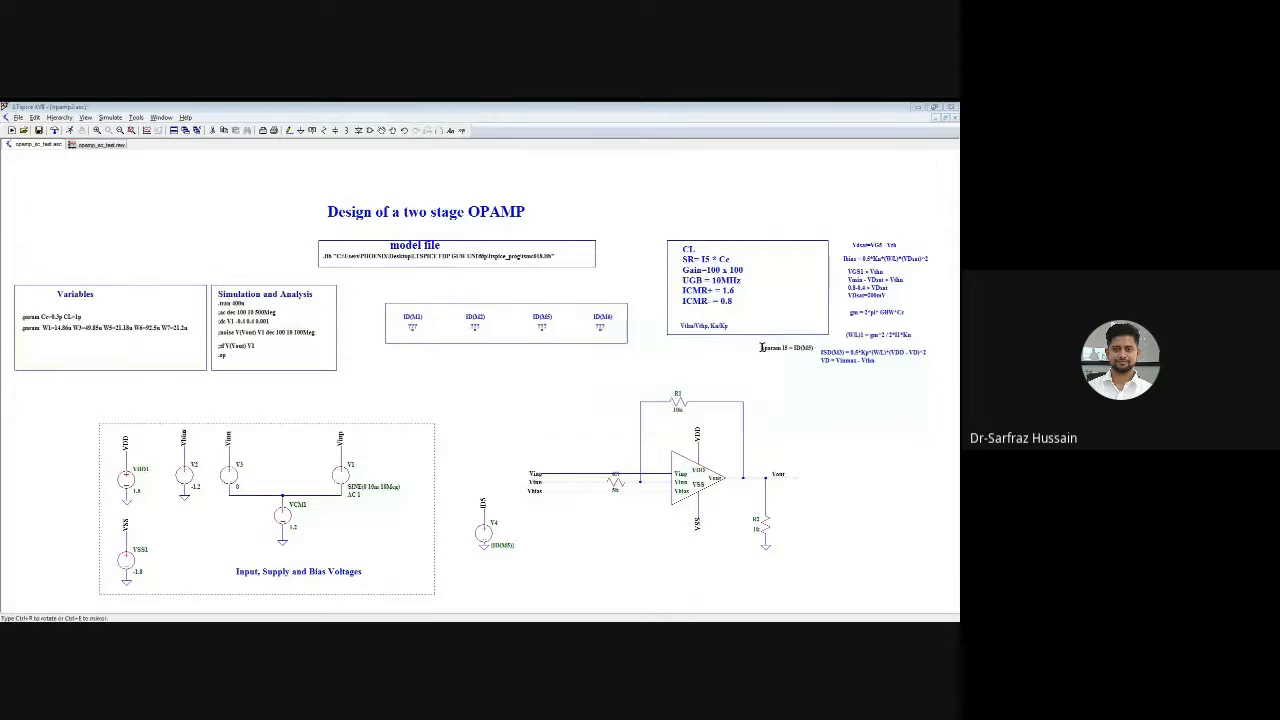
pyautogui.click(478, 424)
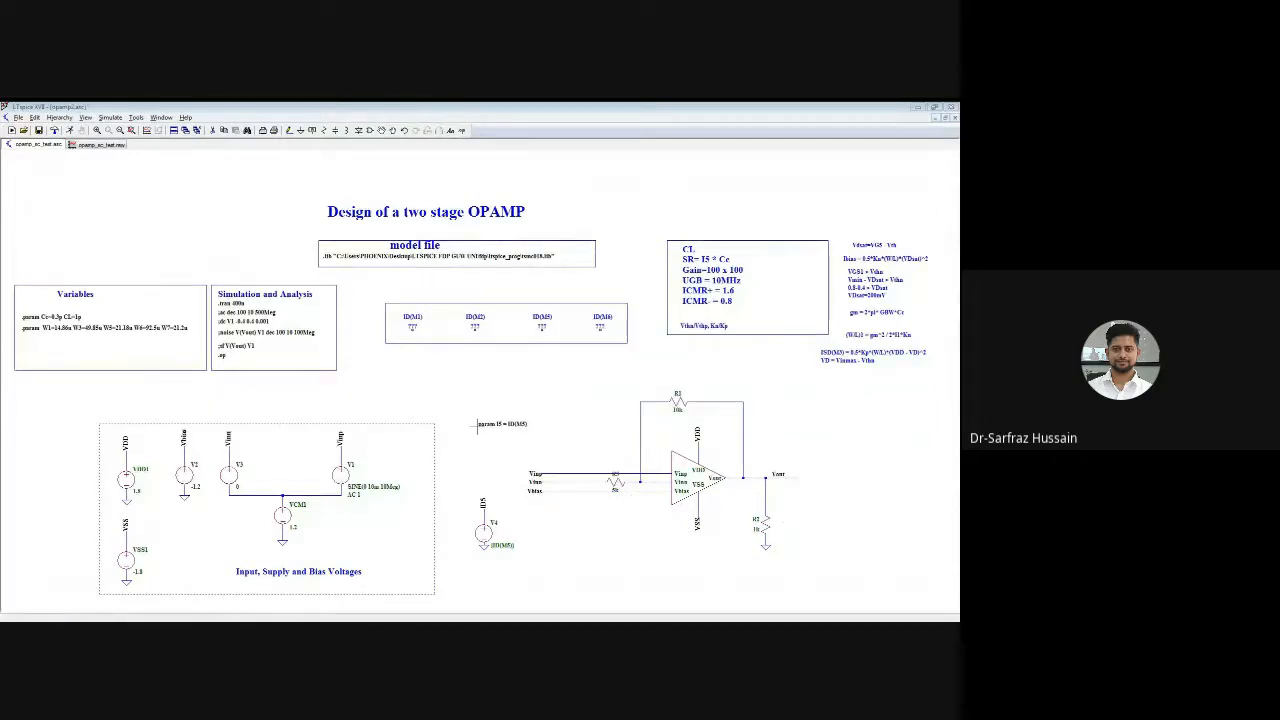
# Replace the DC value of source V4 with the parameter I5
pyautogui.rightClick(487, 528)
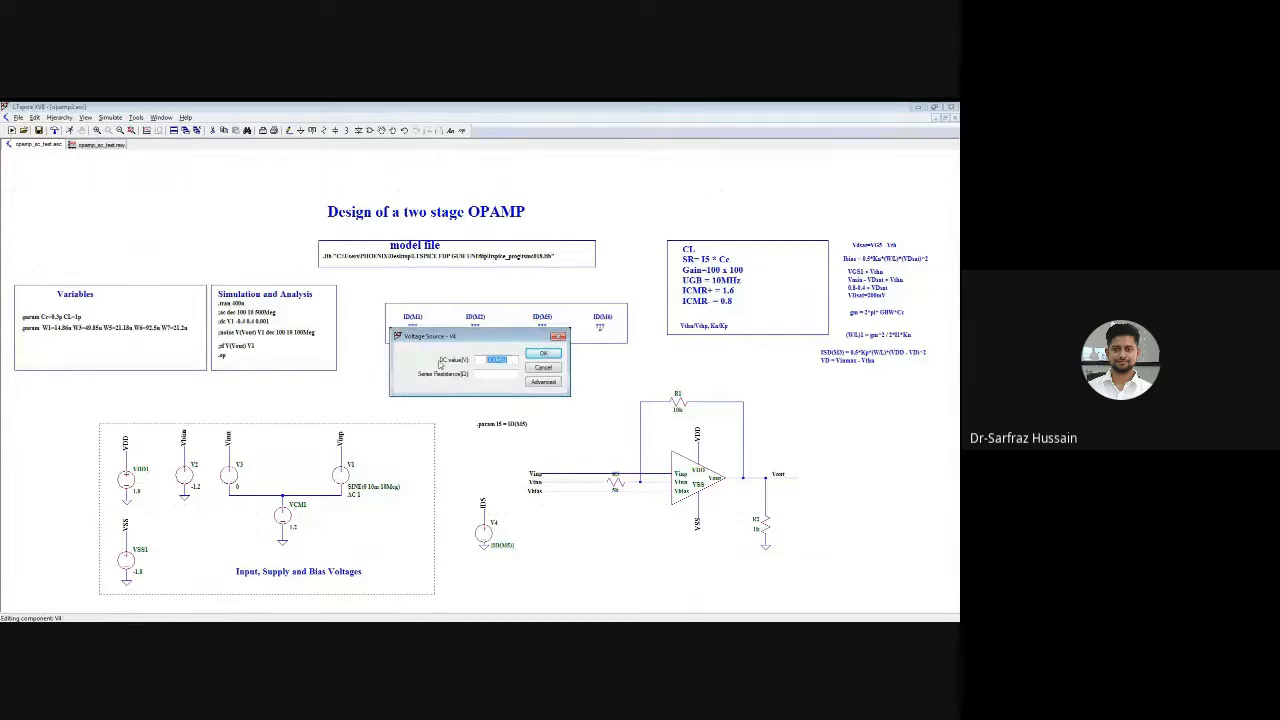
pyautogui.press('BackSpace')
pyautogui.write('I5')
pyautogui.click(543, 353)
# Rerun the simulation, continuing past the parameter warnings, and read through the SPICE error log before closing it
pyautogui.click(70, 131)
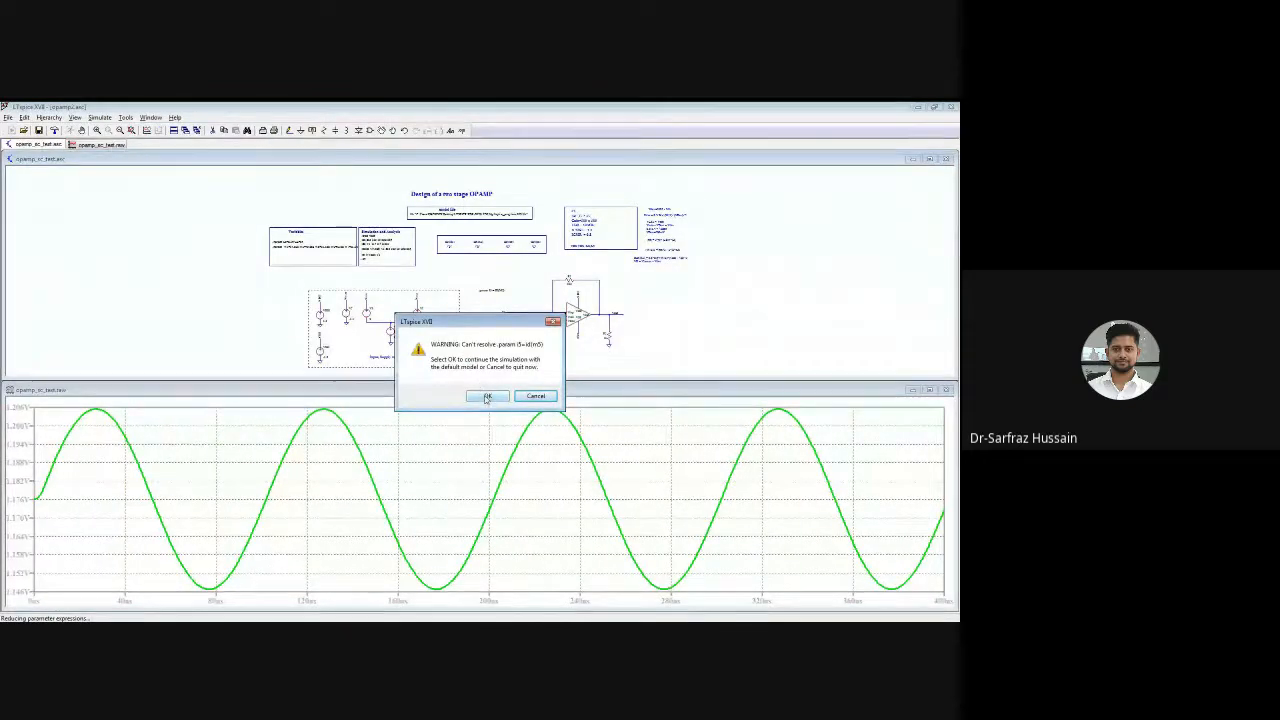
pyautogui.click(487, 400)
pyautogui.click(487, 397)
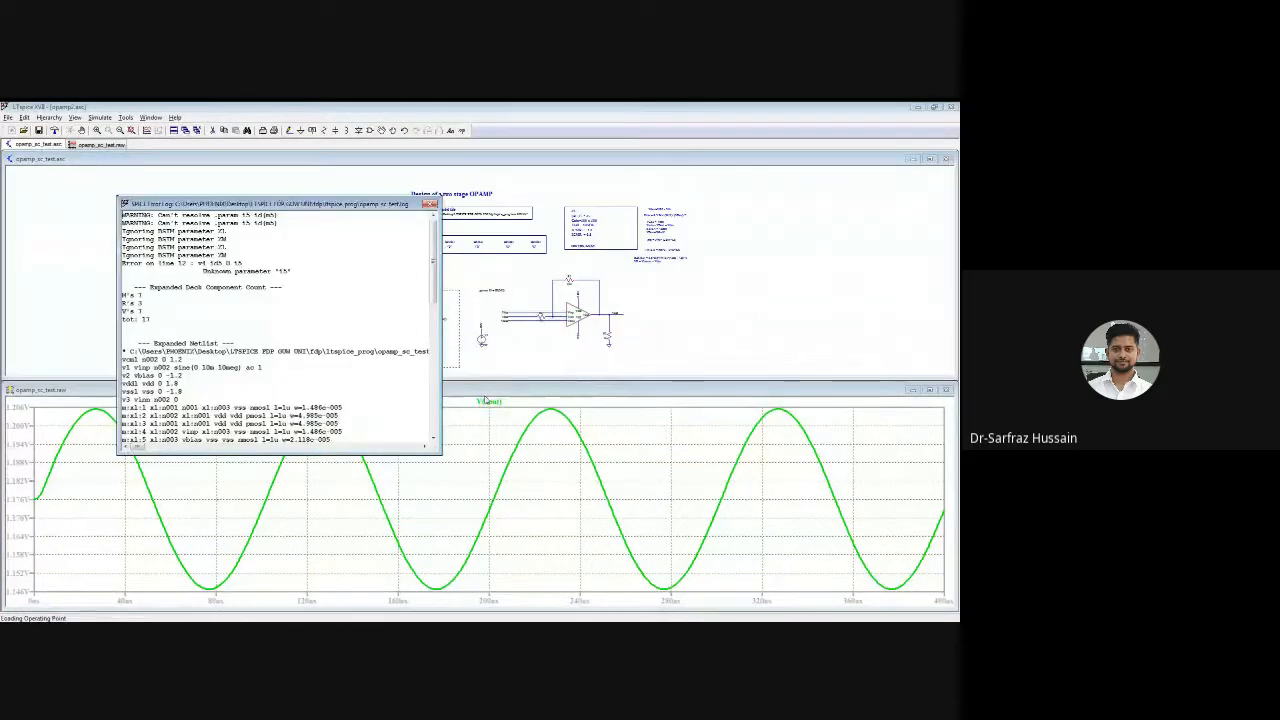
pyautogui.moveTo(433, 247)
pyautogui.mouseDown()
pyautogui.moveTo(436, 392)
pyautogui.moveTo(433, 268)
pyautogui.mouseUp()
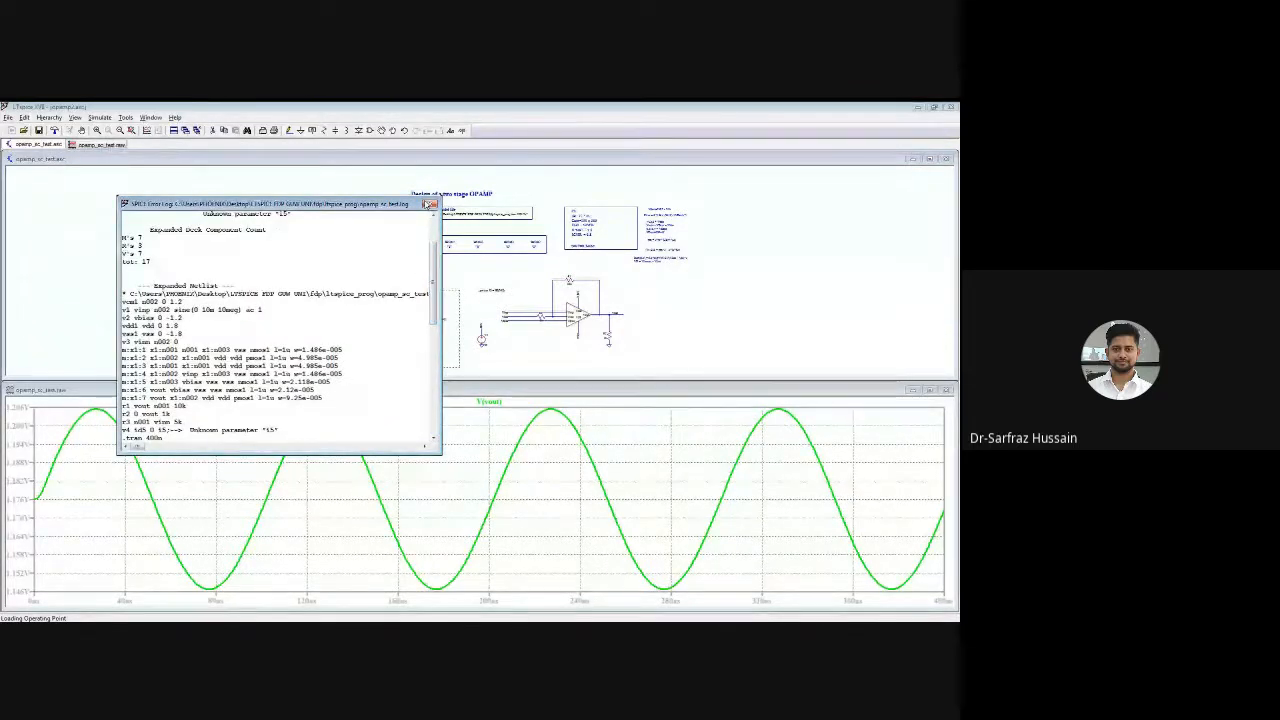
pyautogui.click(428, 204)
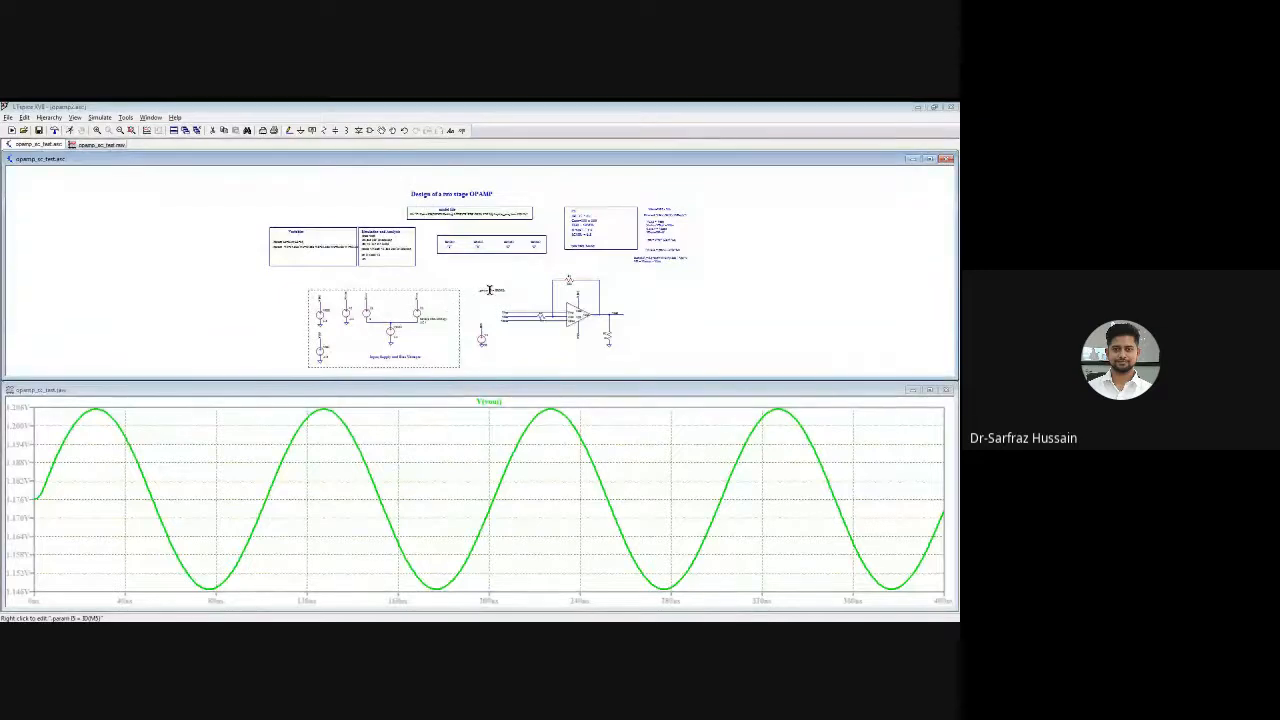
# Edit the .param directive so that I5 equals 20*2
pyautogui.rightClick(489, 289)
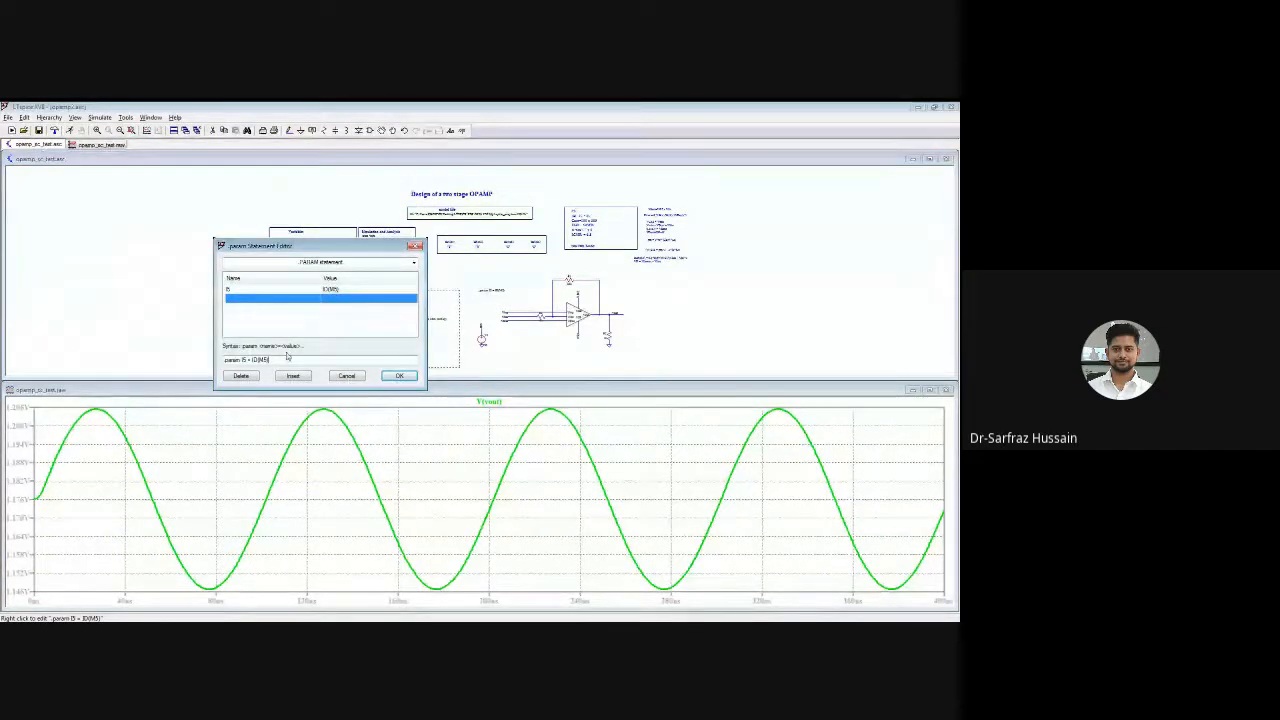
pyautogui.moveTo(273, 358); pyautogui.dragTo(252, 359)
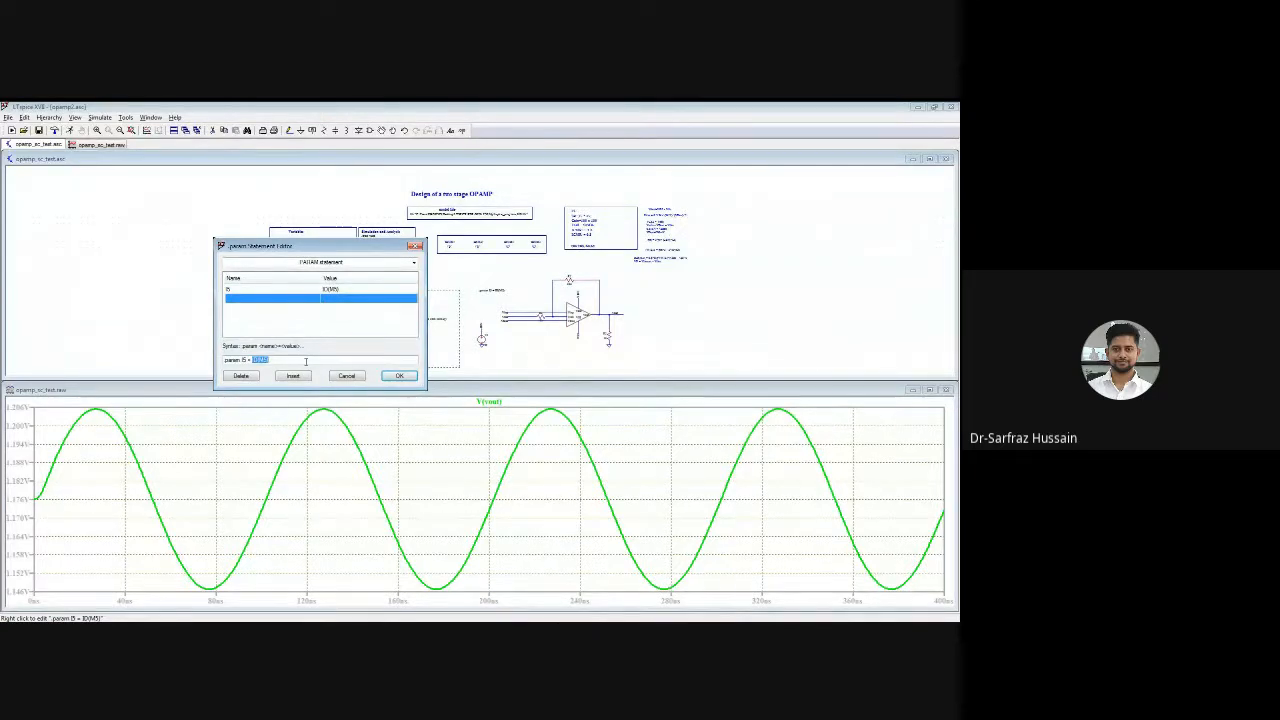
pyautogui.write('20')
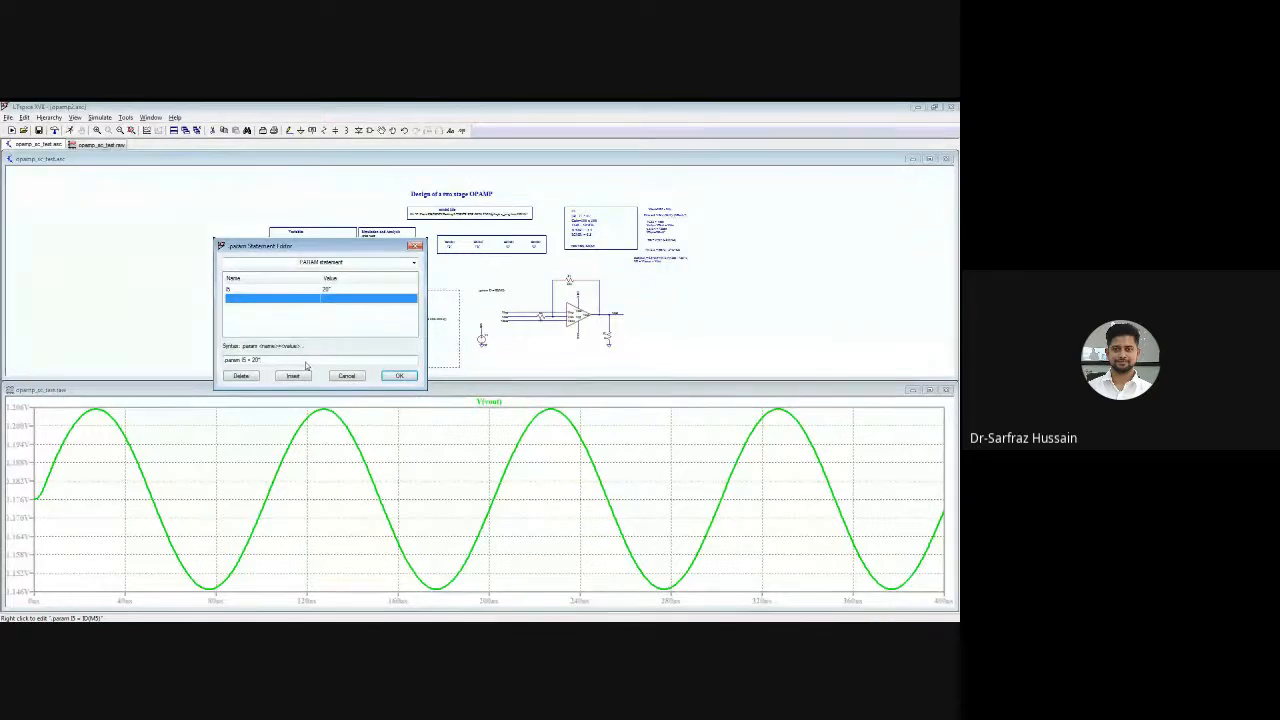
pyautogui.write('*2')
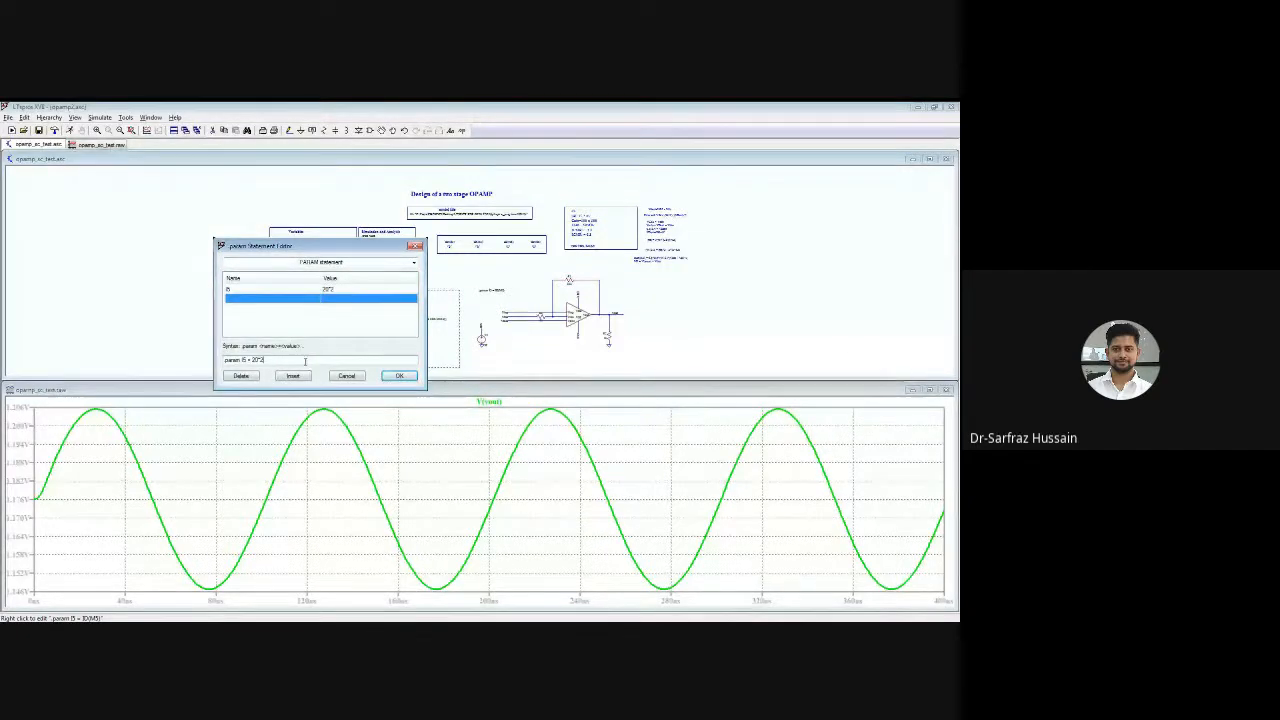
pyautogui.click(398, 376)
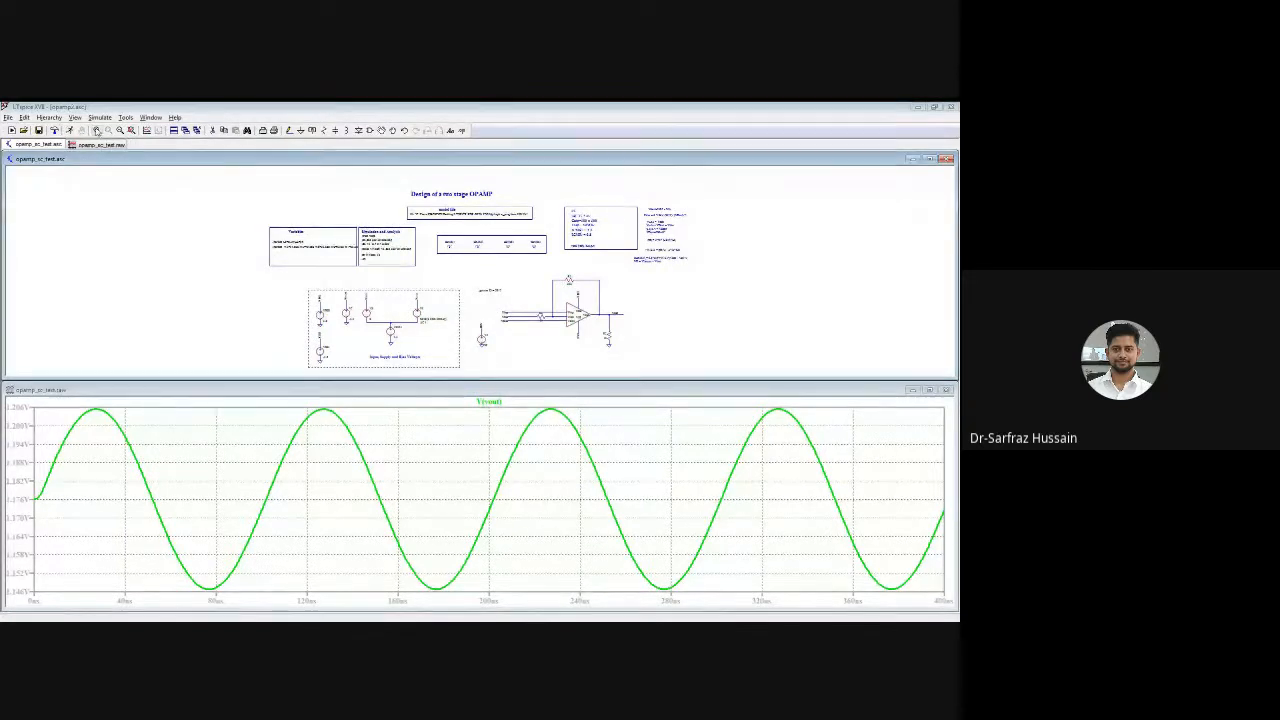
# Rerun the simulation, dismiss the SPICE error log, and plot the voltage of node ID5 to read it with a cursor
pyautogui.click(73, 132)
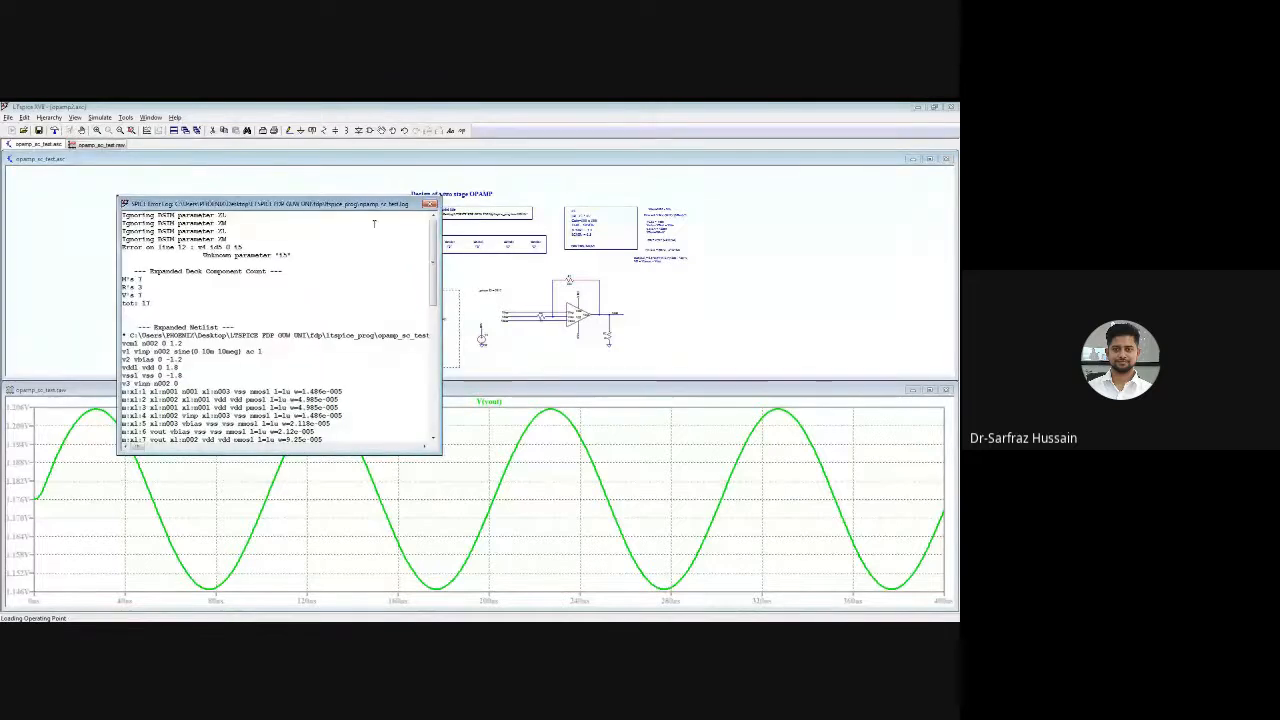
pyautogui.click(431, 204)
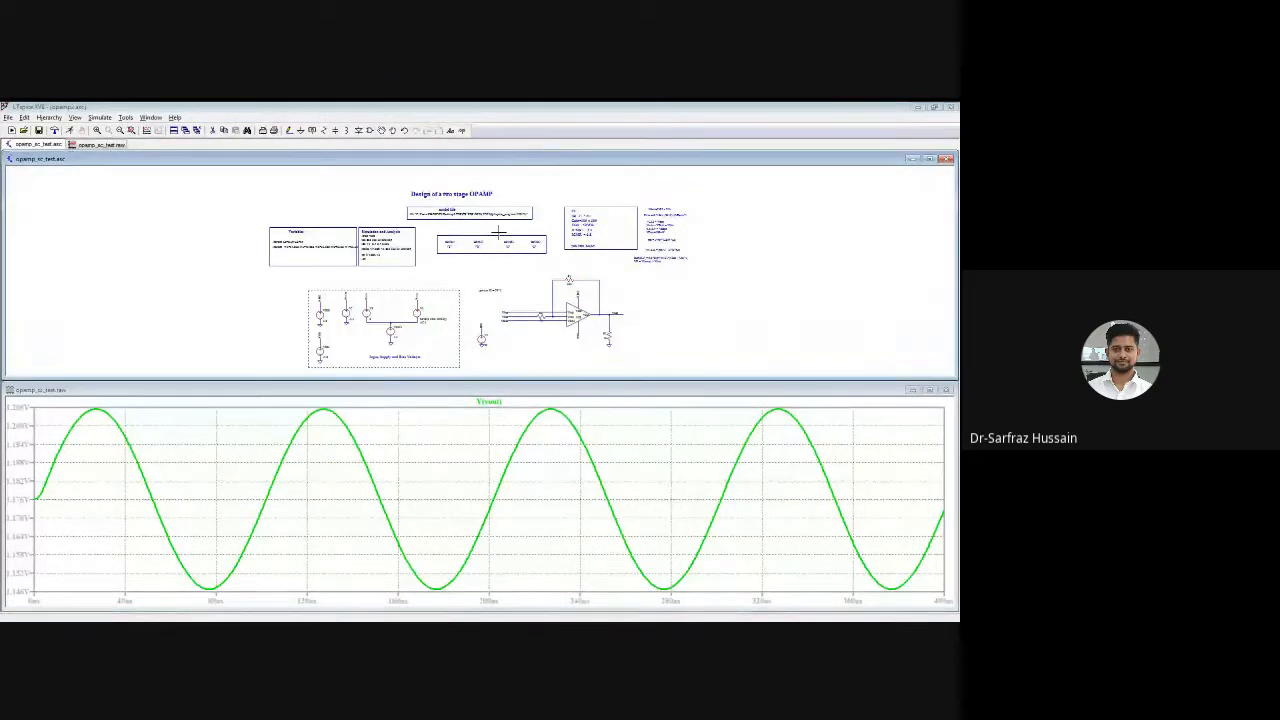
pyautogui.click(483, 323)
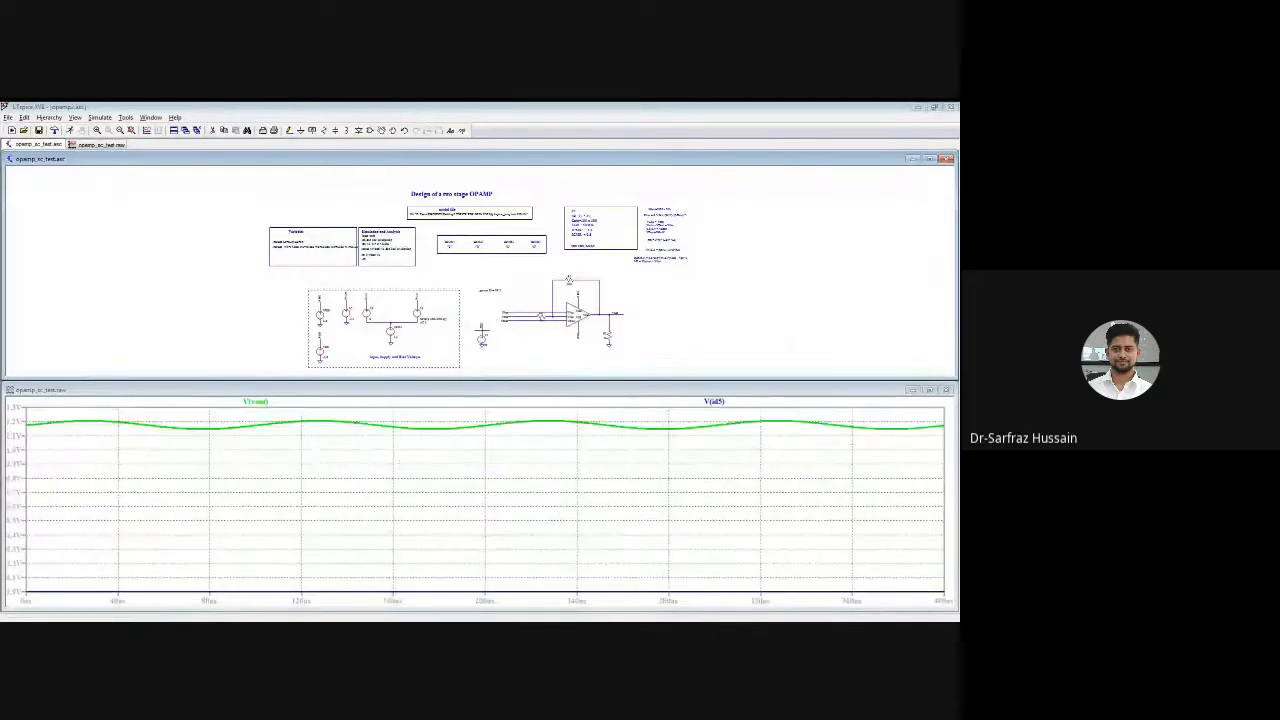
pyautogui.click(712, 401)
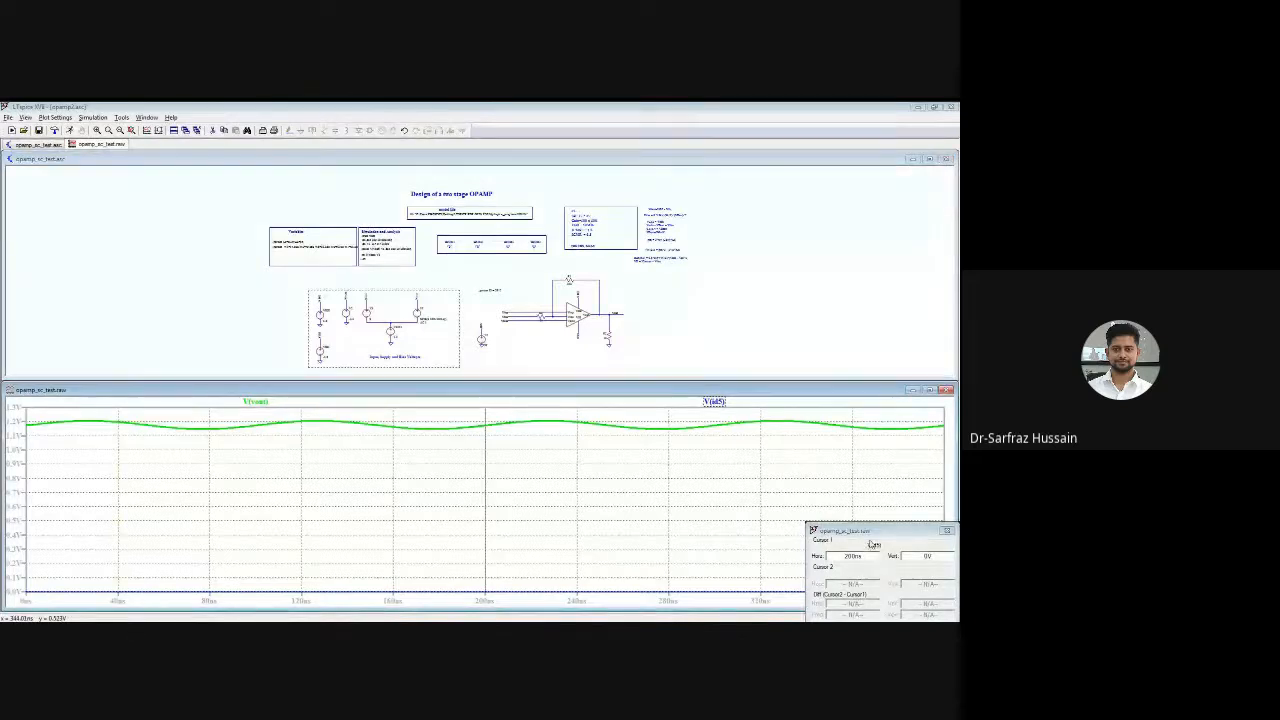
pyautogui.click(945, 531)
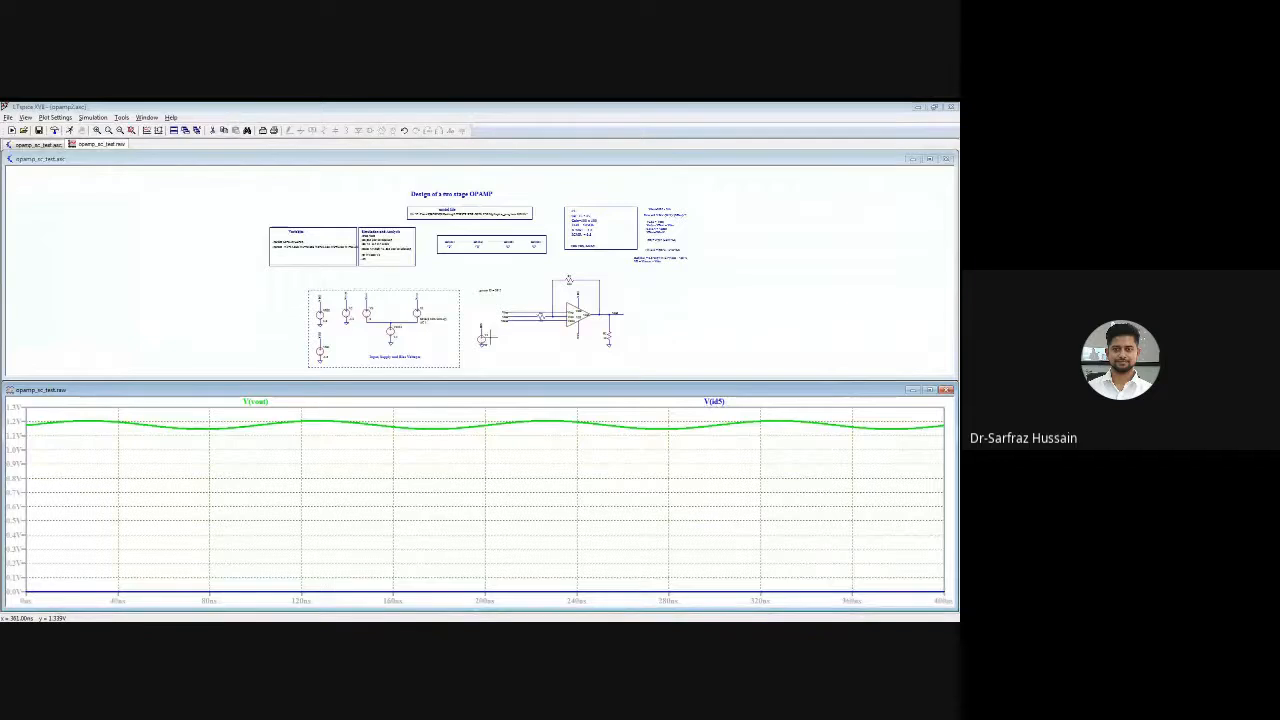
# Set the DC value of source V4 to {I5} and check the expression in the I5 .param directive
pyautogui.rightClick(481, 337)
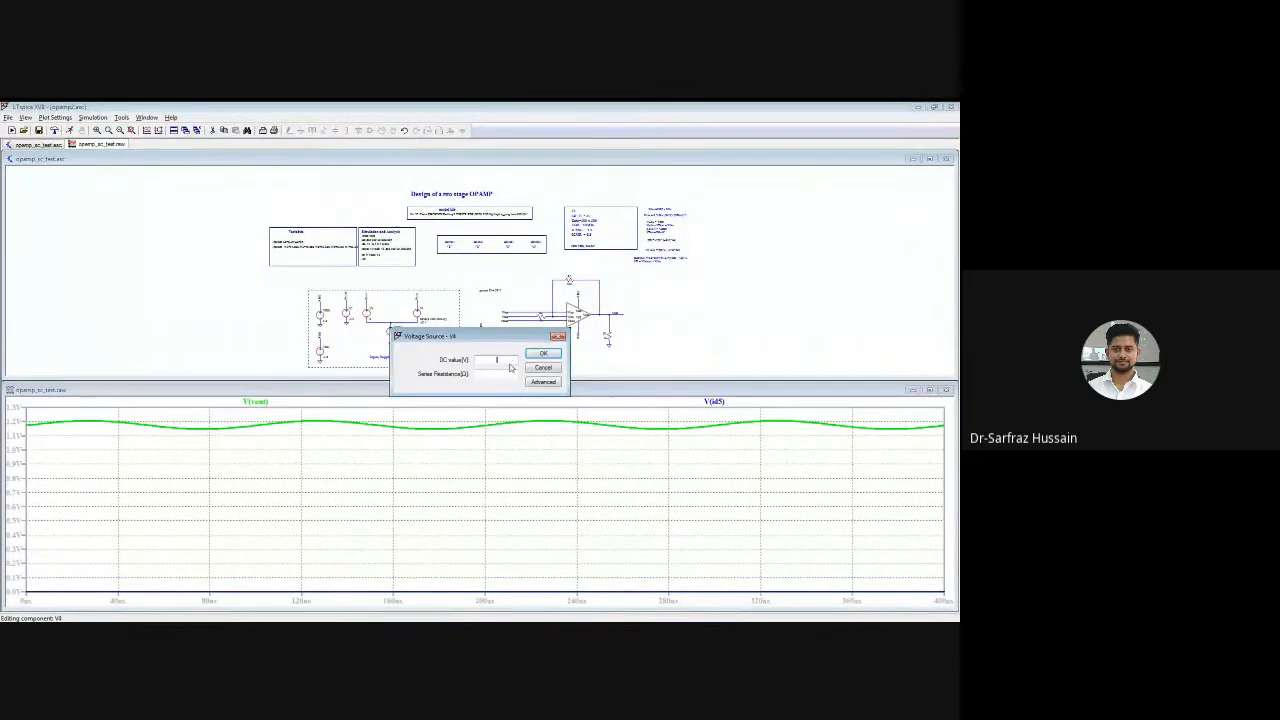
pyautogui.write('0.5')
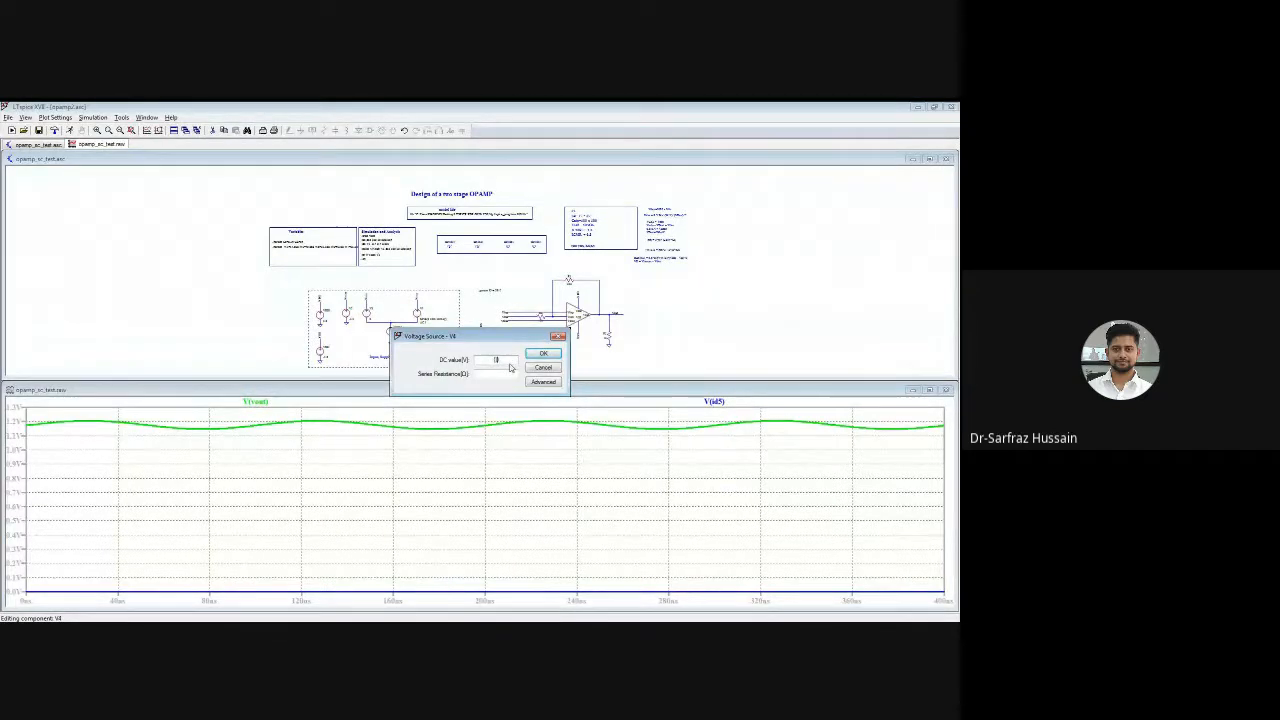
pyautogui.press('Return')
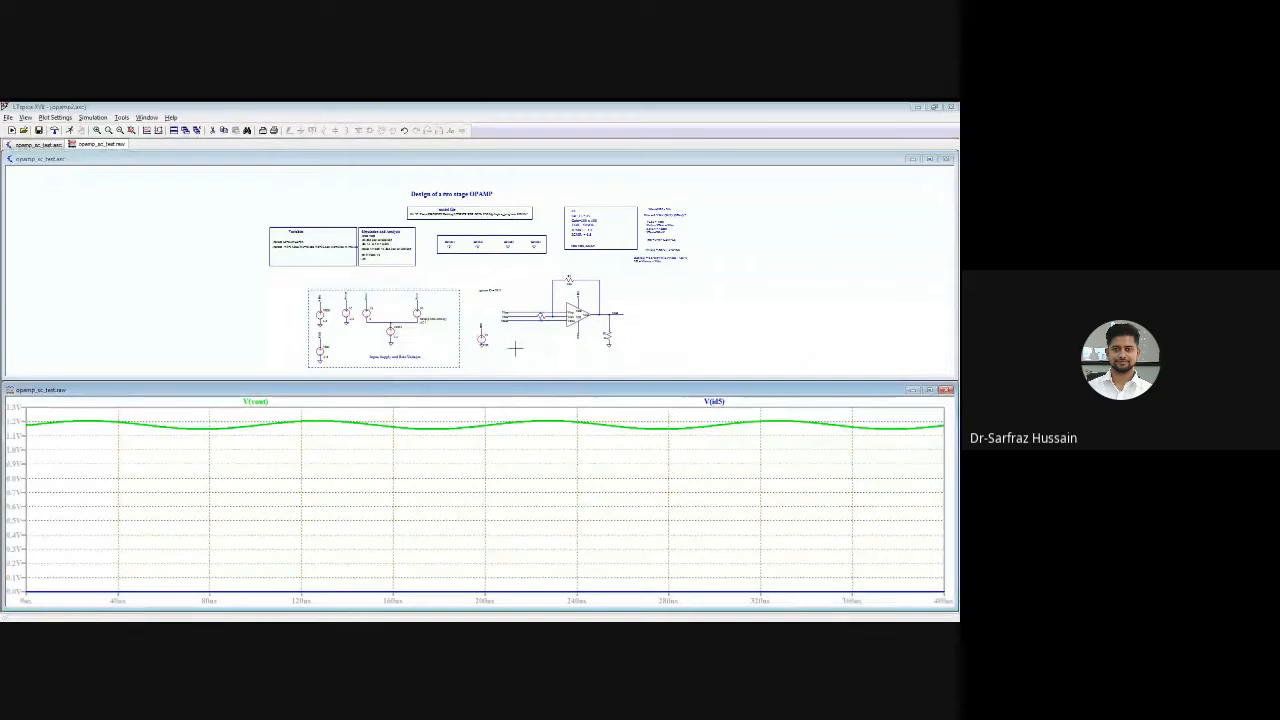
pyautogui.rightClick(491, 290)
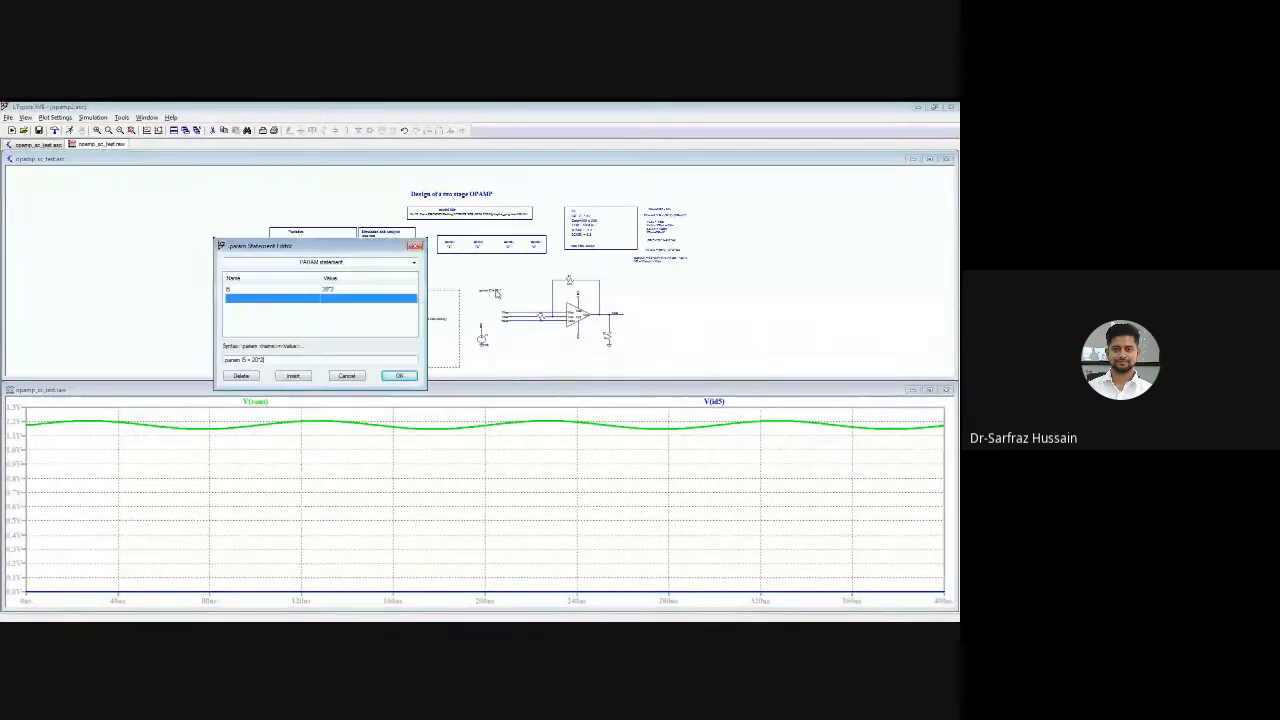
pyautogui.click(360, 376)
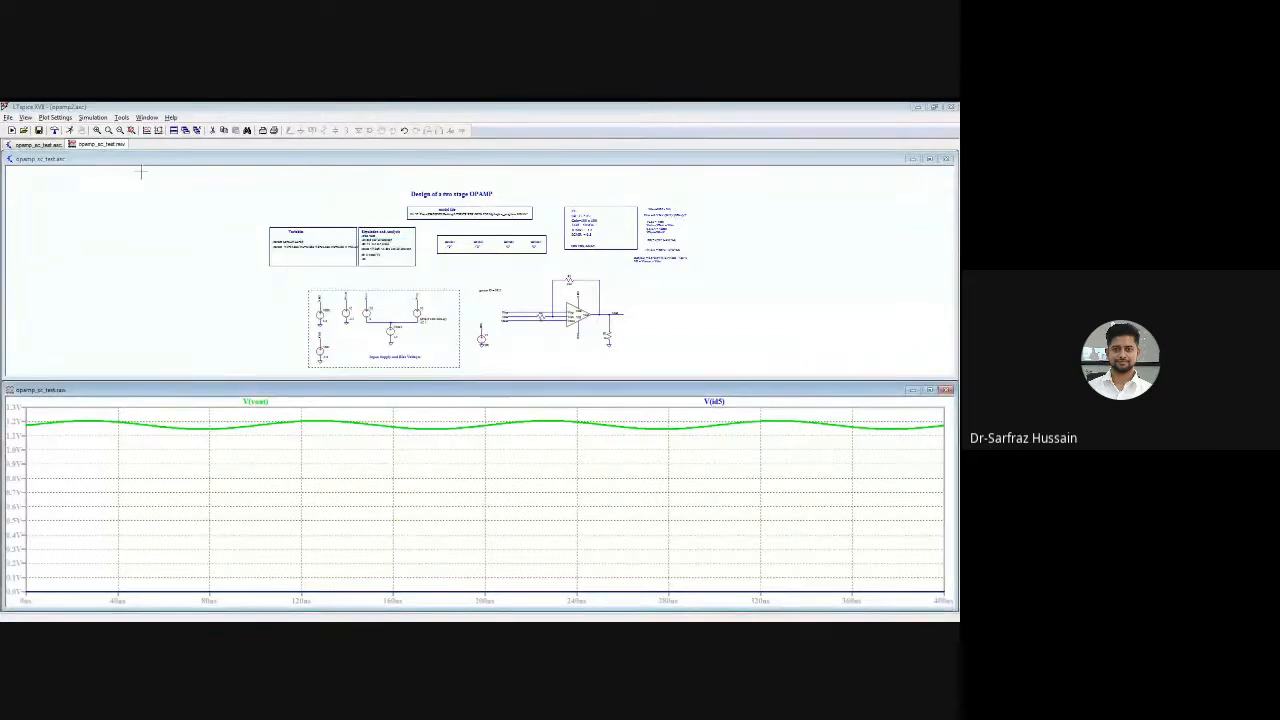
# Rerun the simulation, then remove the V(vout) trace and read V(id5) with a cursor
pyautogui.click(70, 131)
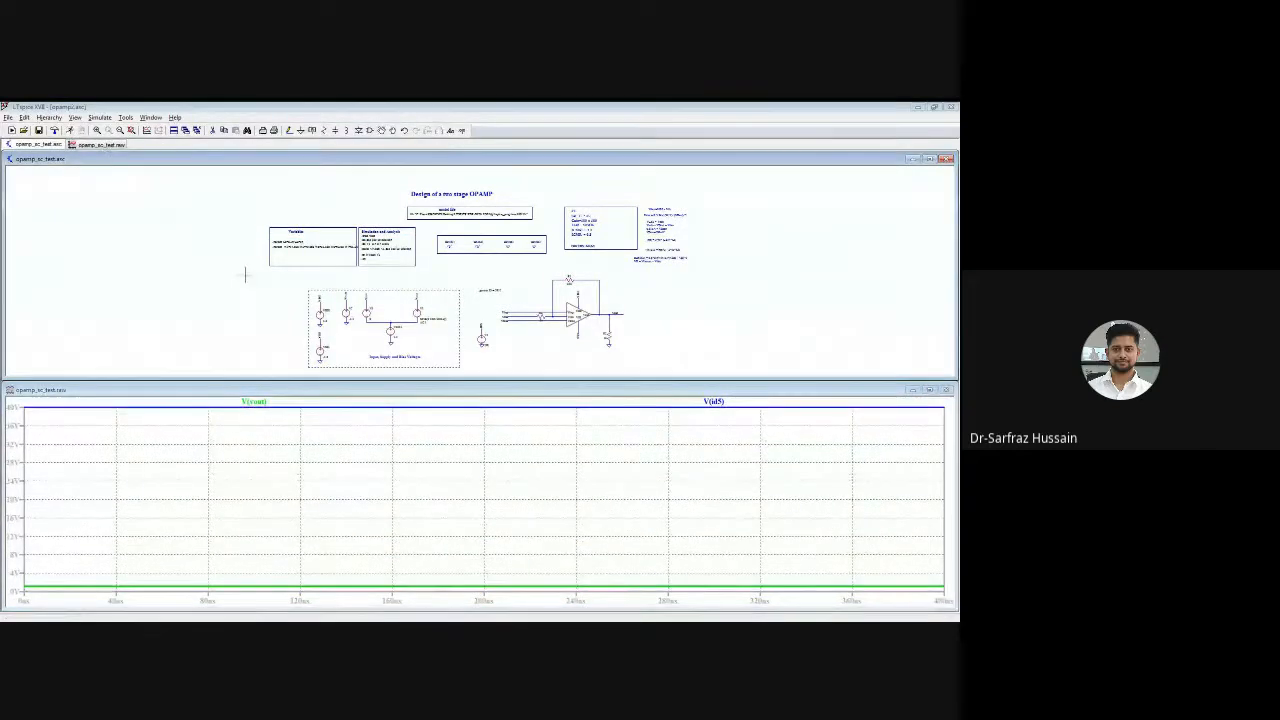
pyautogui.rightClick(267, 402)
pyautogui.click(459, 397)
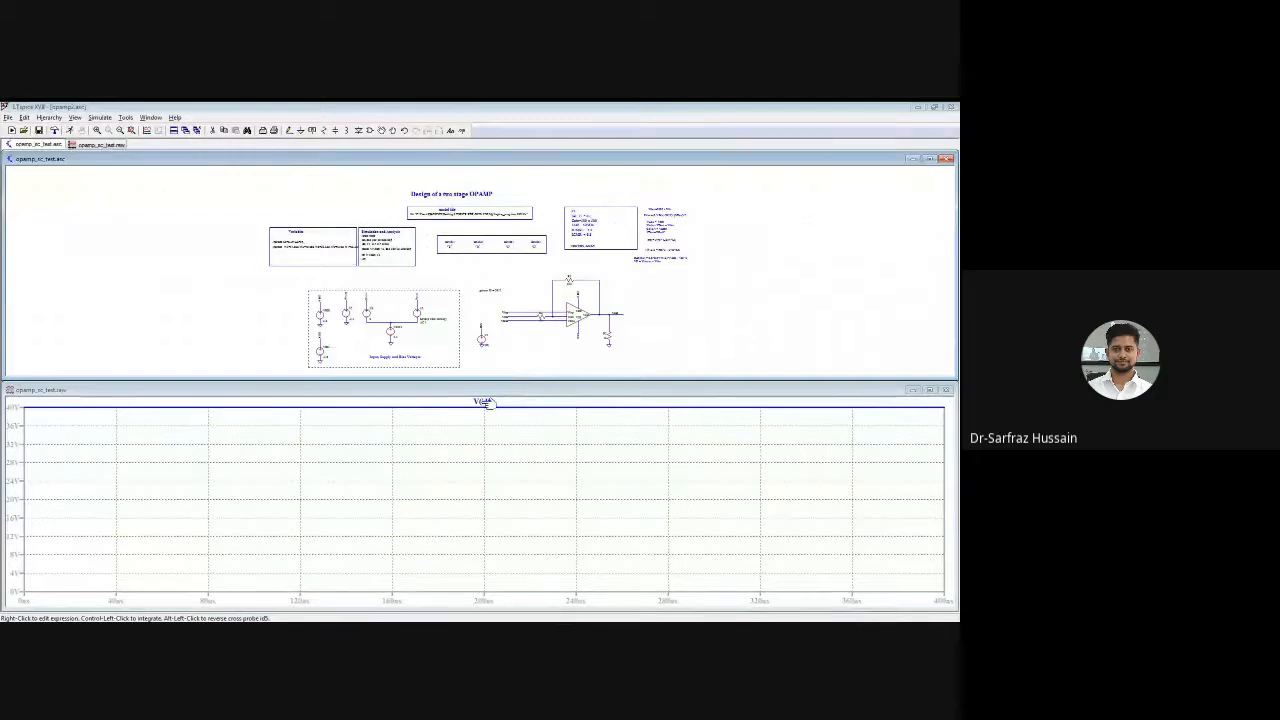
pyautogui.click(486, 401)
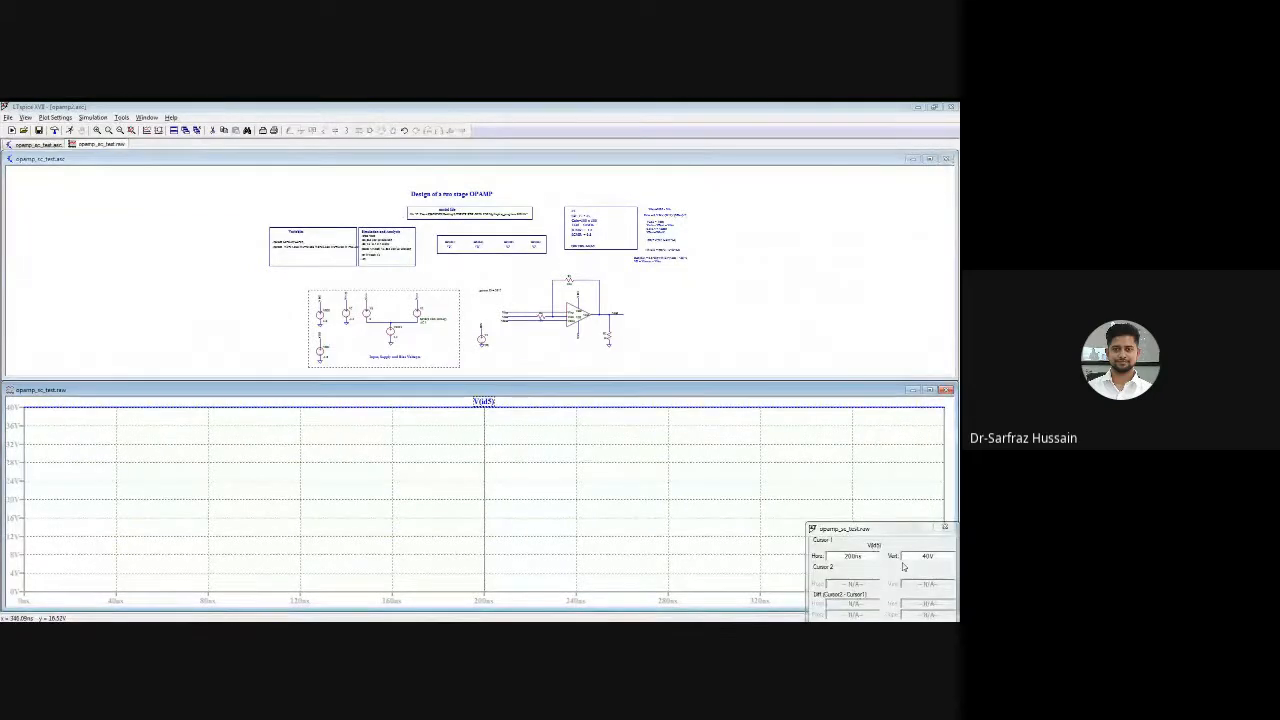
pyautogui.doubleClick(927, 556)
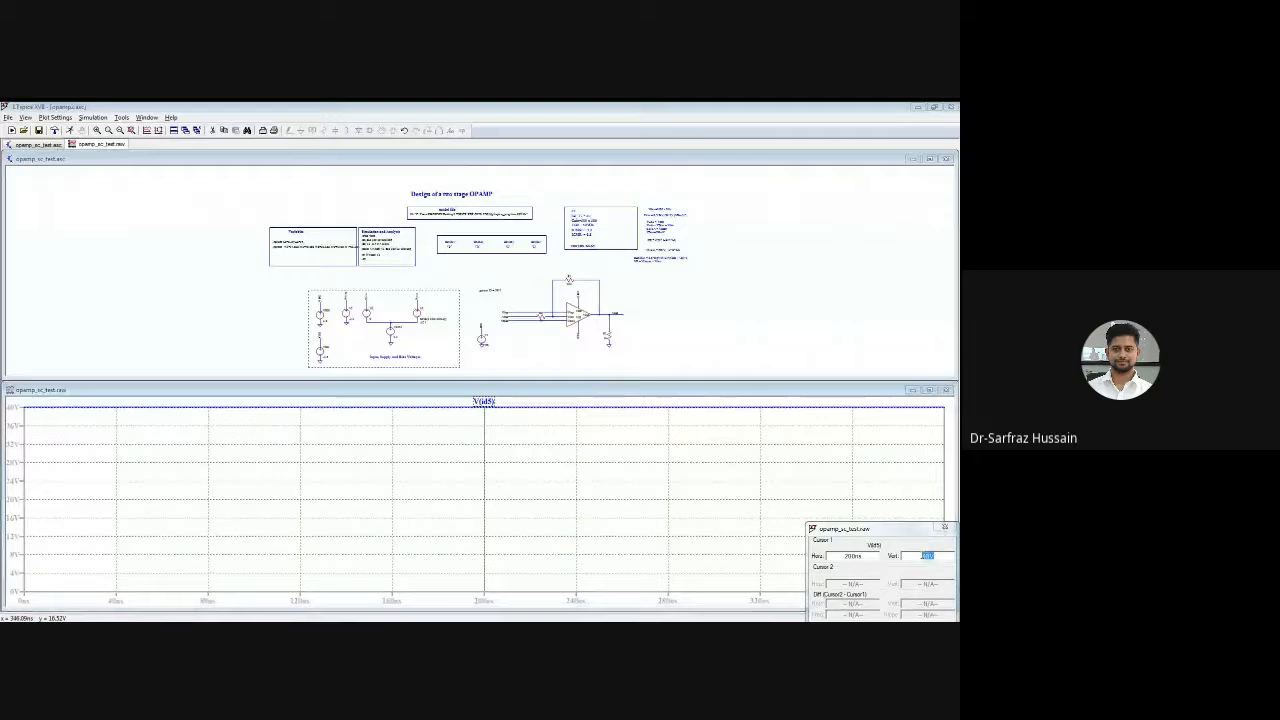
pyautogui.click(945, 528)
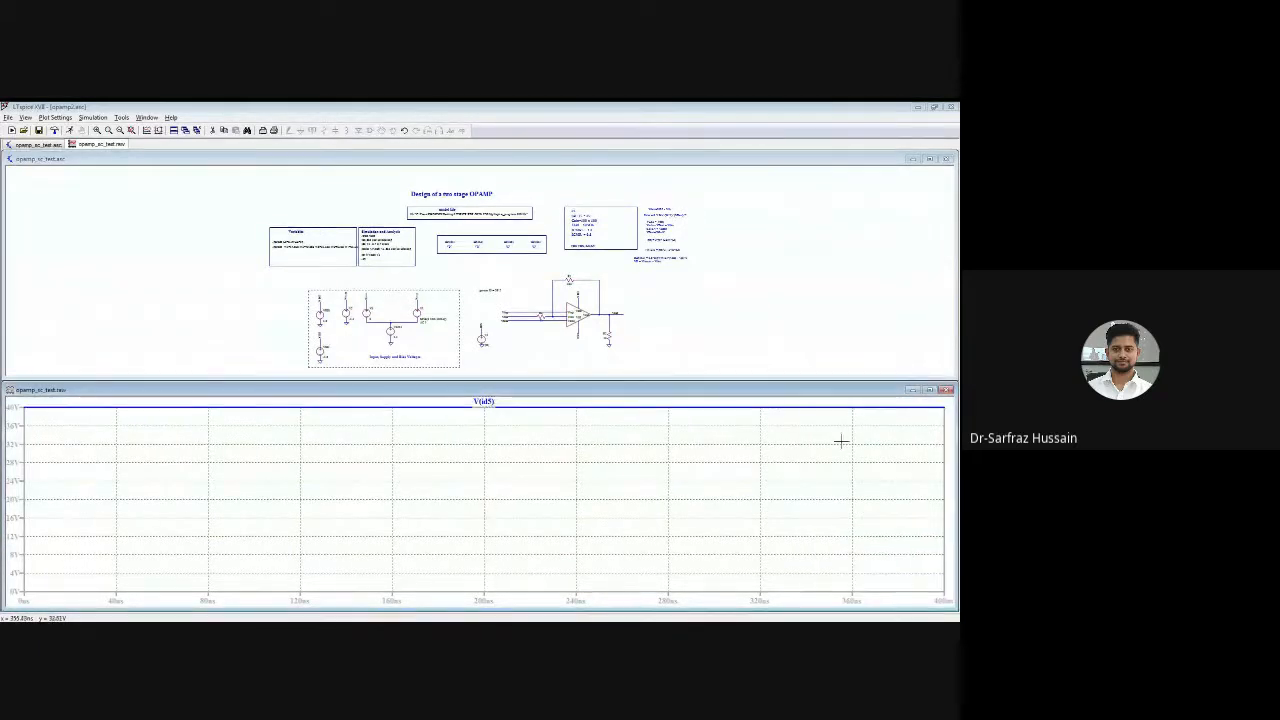
# Close the waveform window and maximize the opamp_sc_test schematic
pyautogui.click(946, 390)
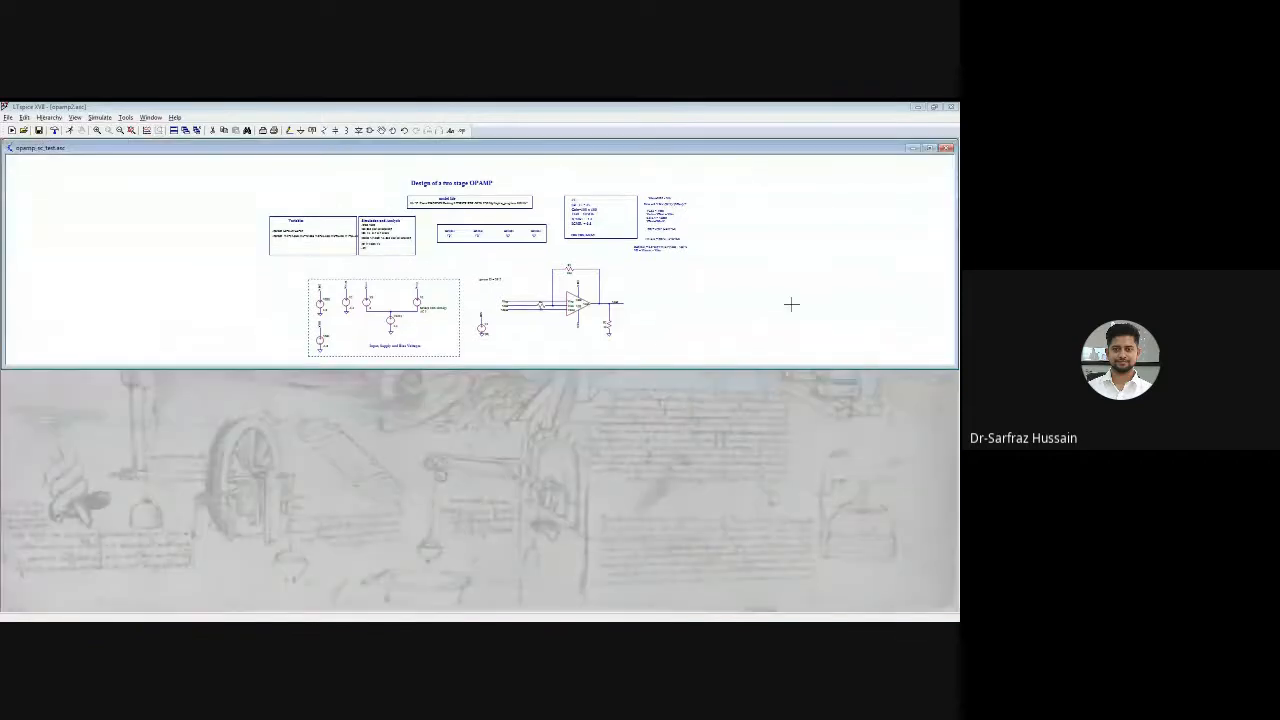
pyautogui.doubleClick(641, 149)
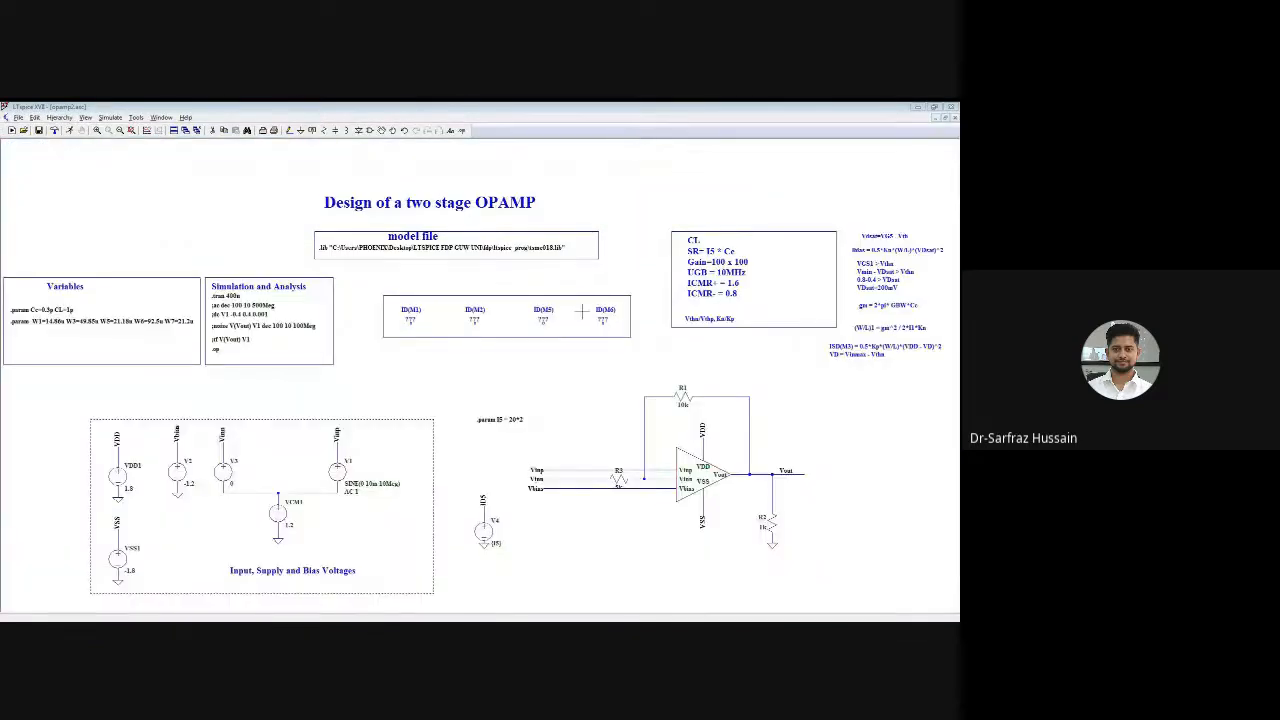
pyautogui.click(131, 130)
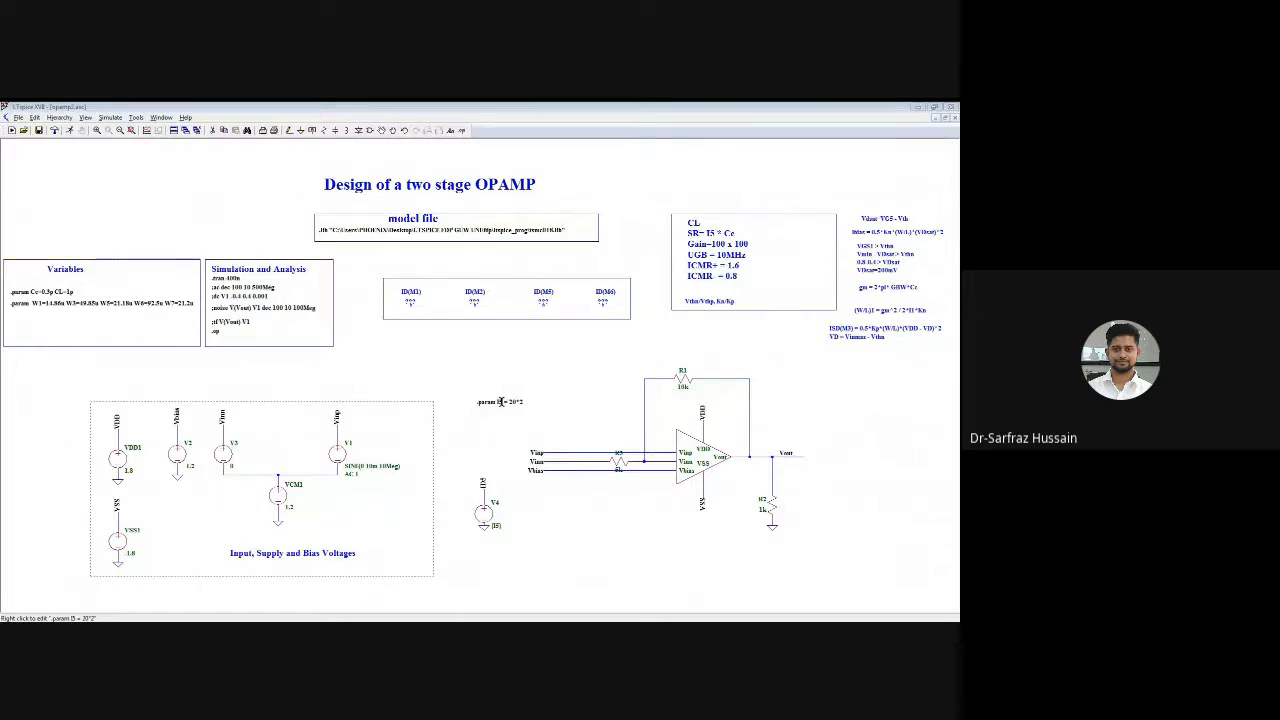
# Rewrite the .param directive above source V4 as power = V(VDD)*I(Vout)
pyautogui.rightClick(500, 401)
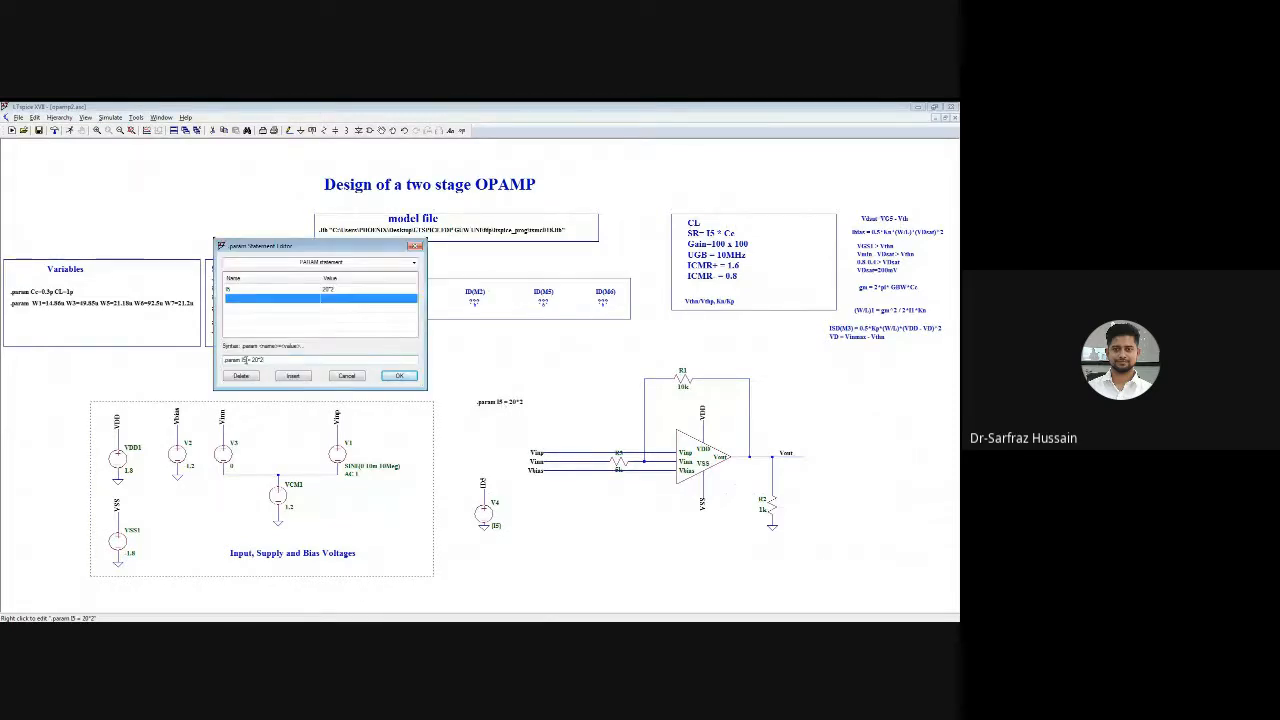
pyautogui.doubleClick(243, 359)
pyautogui.press('BackSpace')
pyautogui.write('pow')
pyautogui.press('BackSpace')
pyautogui.press('BackSpace')
pyautogui.press('BackSpace')
pyautogui.press('BackSpace')
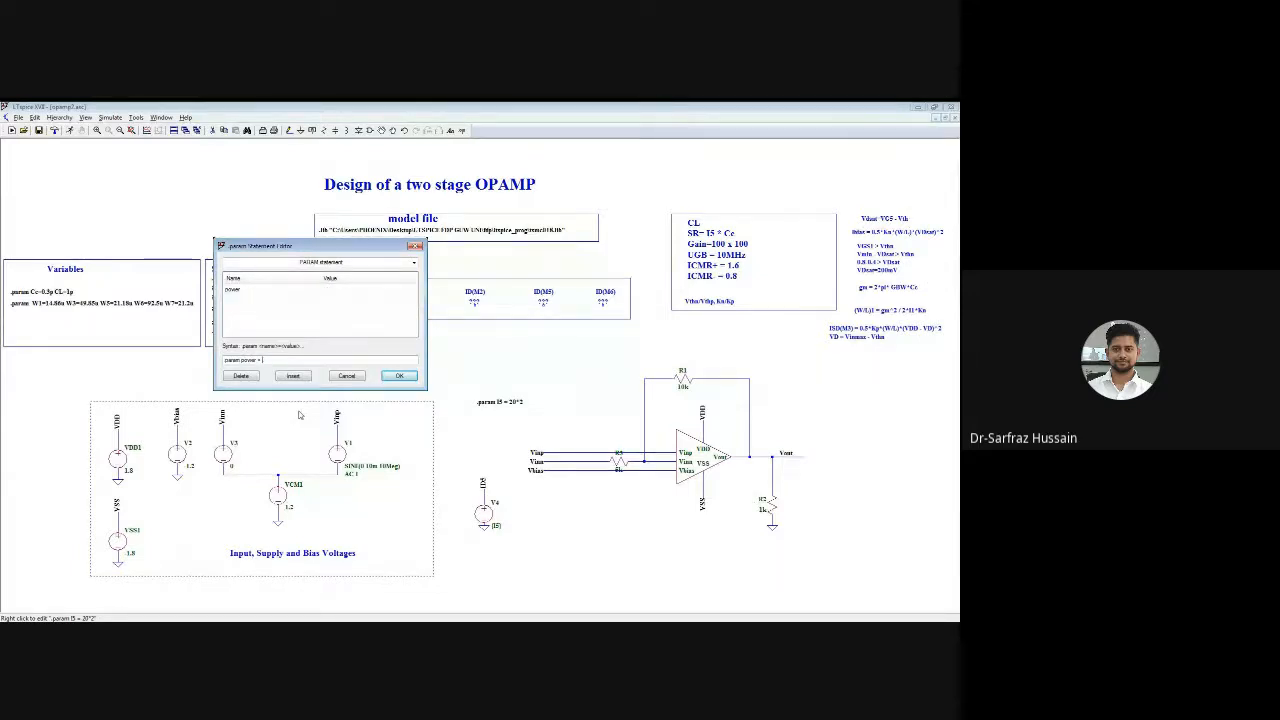
pyautogui.write('V()')
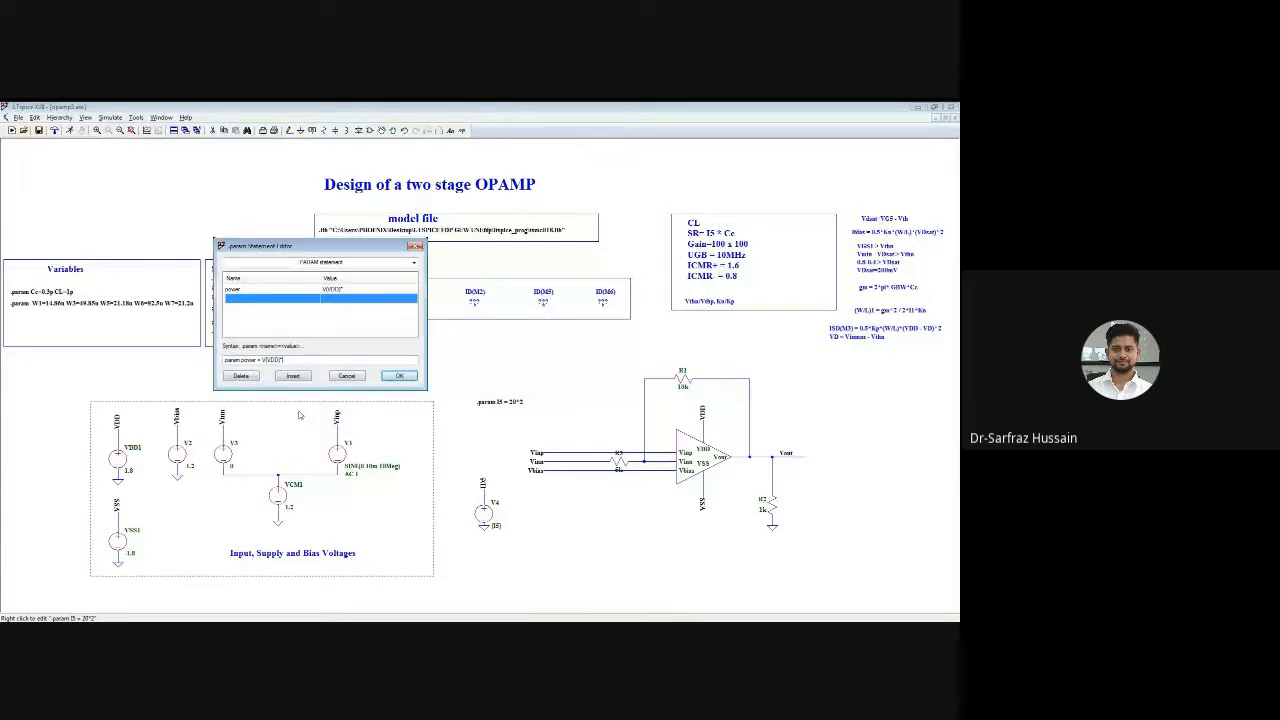
pyautogui.write('I()')
pyautogui.write('Vout)')
pyautogui.click(396, 376)
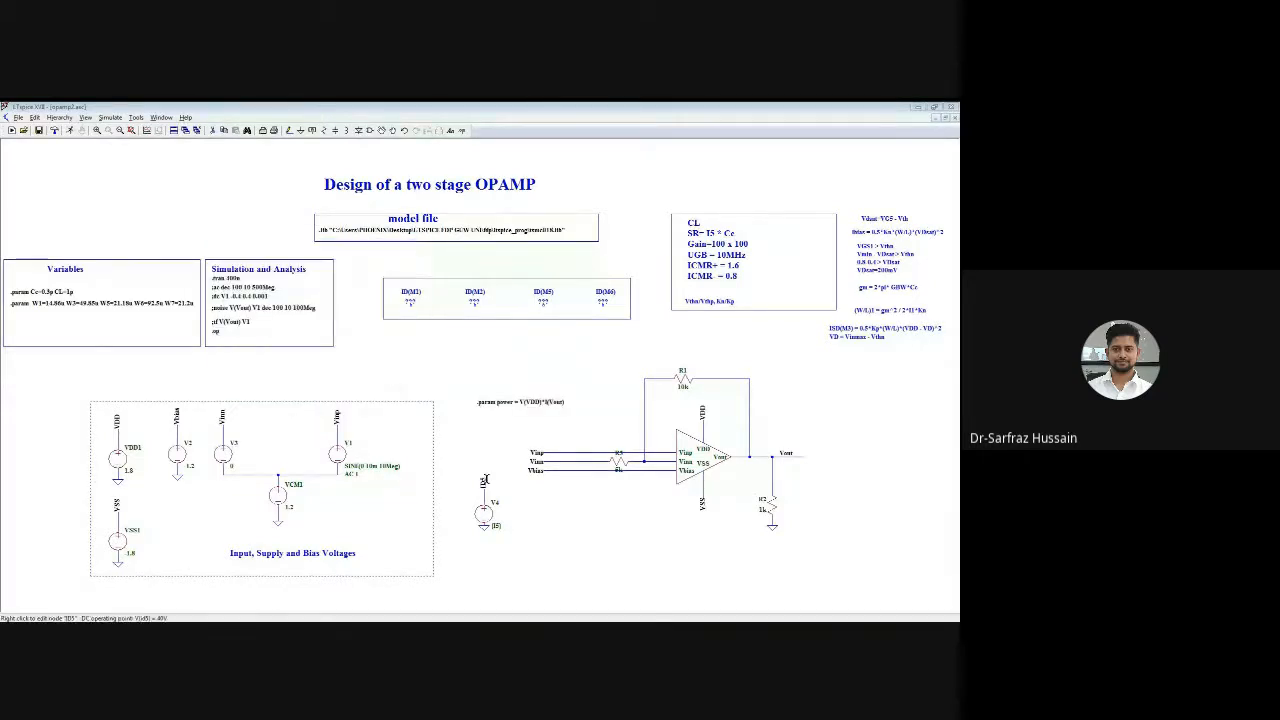
# Replace the DC value of source V4 with the parameter {power}
pyautogui.rightClick(488, 523)
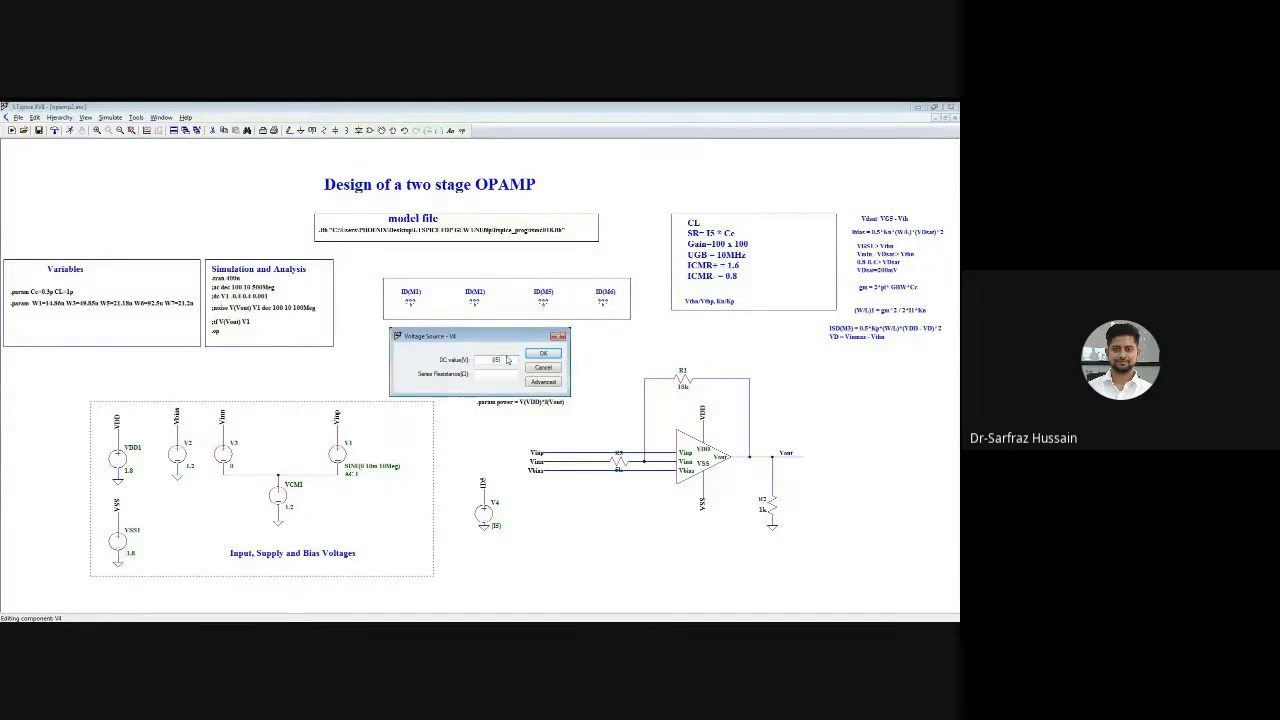
pyautogui.write('power}')
pyautogui.click(537, 355)
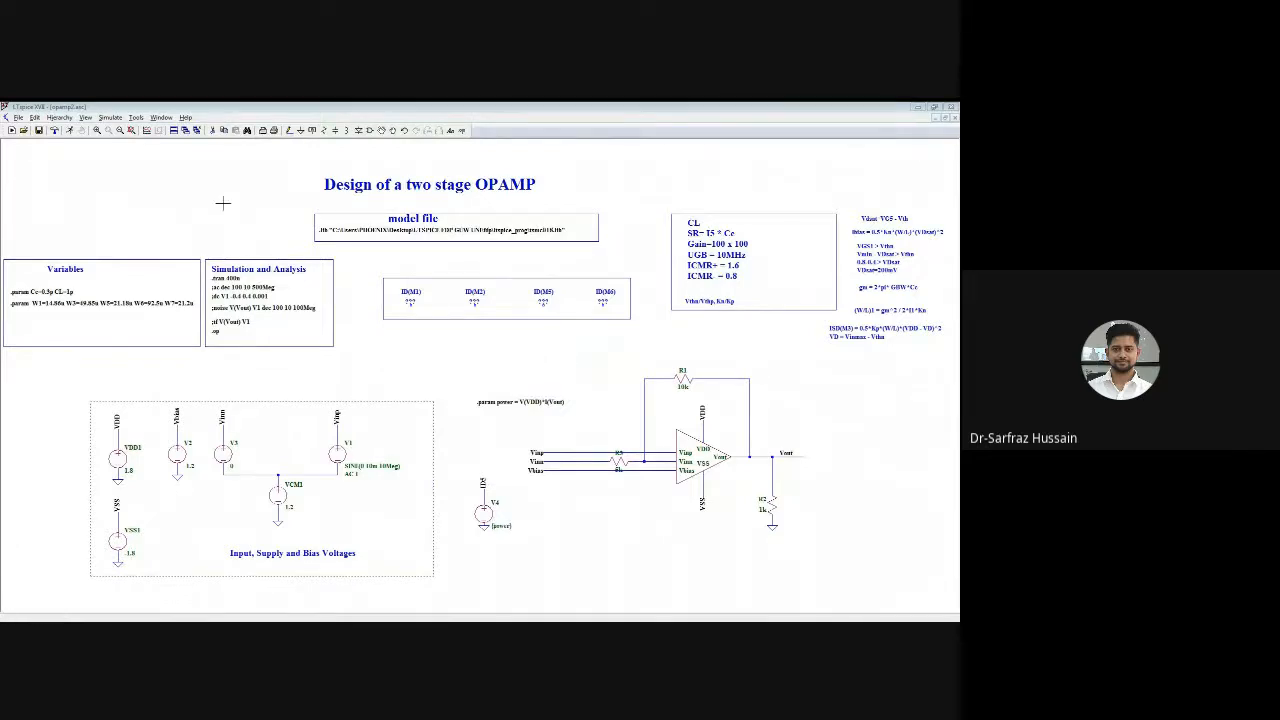
# Rerun the simulation past the parameter warning, and read the SPICE error log before closing it
pyautogui.click(69, 130)
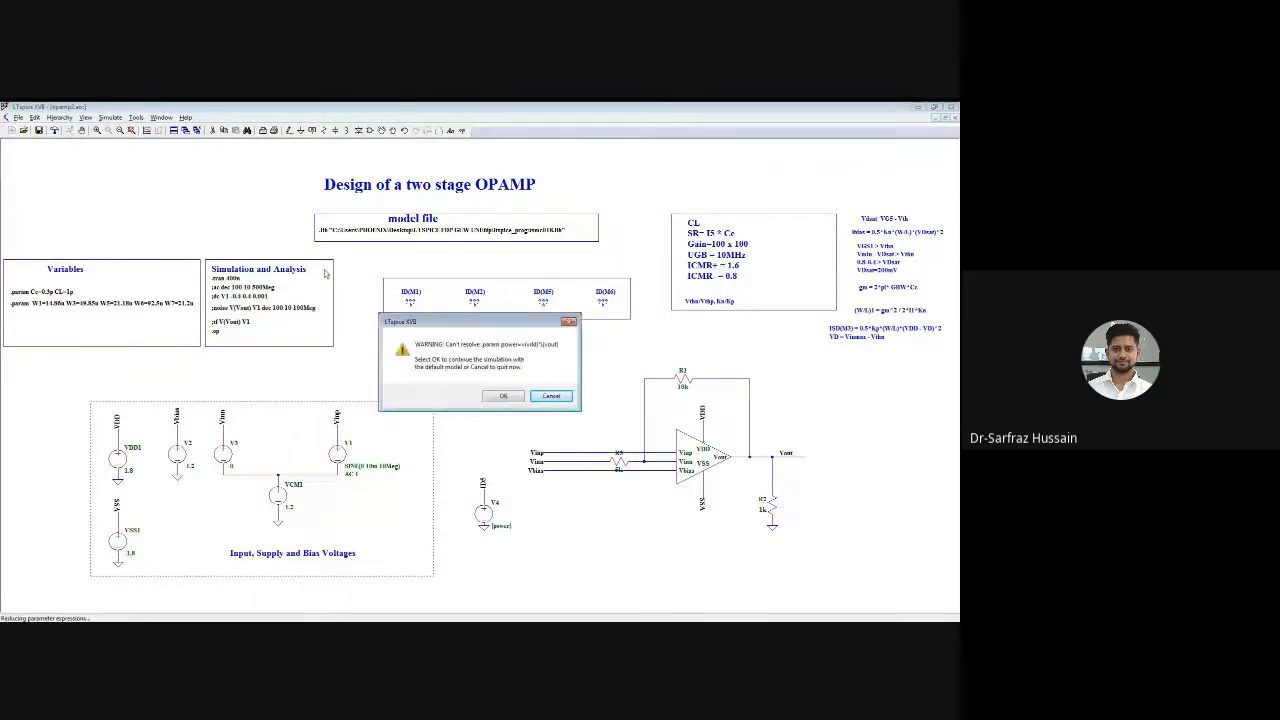
pyautogui.click(504, 396)
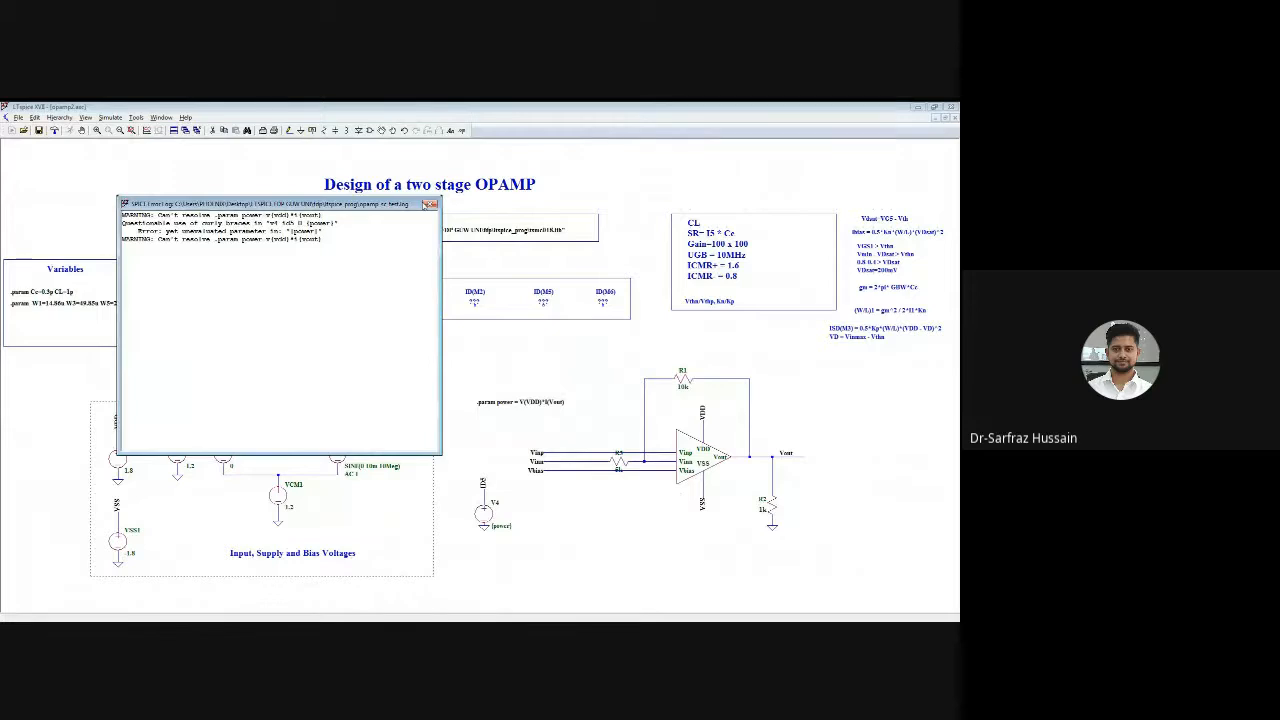
pyautogui.click(429, 204)
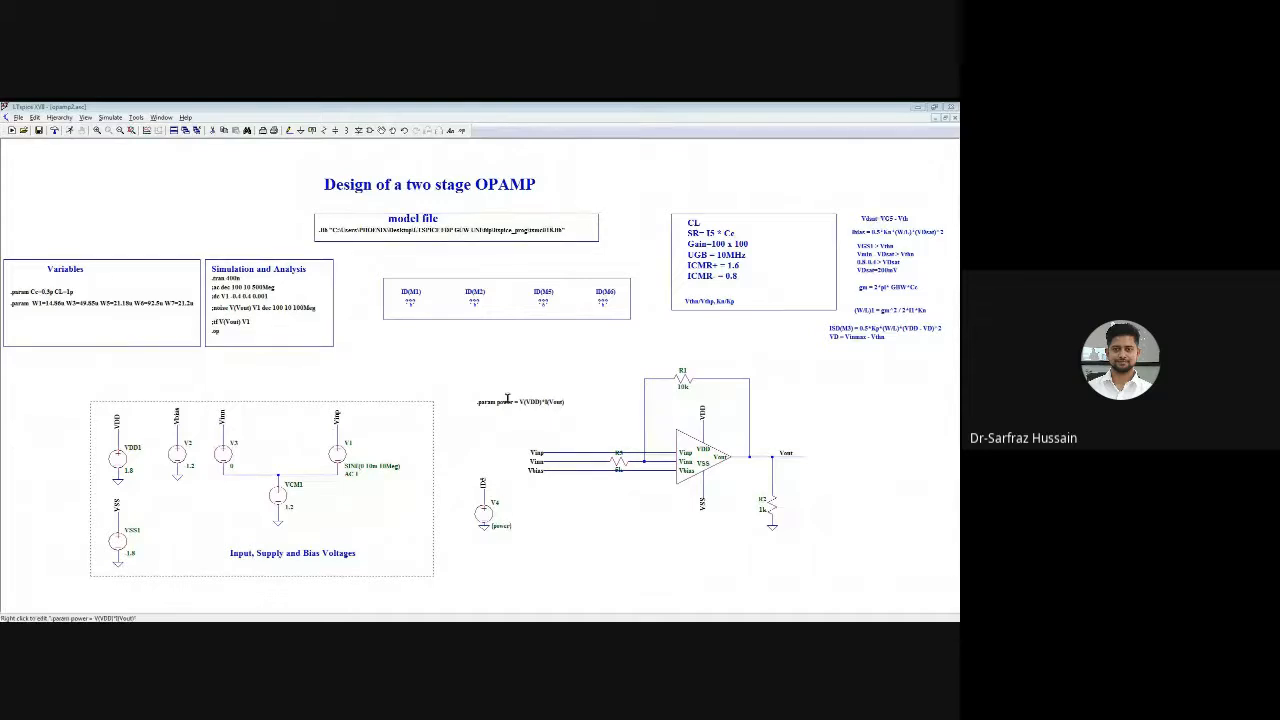
# Reduce the expression of the power parameter to VDD and try rerunning the simulation, quitting at the warning
pyautogui.rightClick(533, 406)
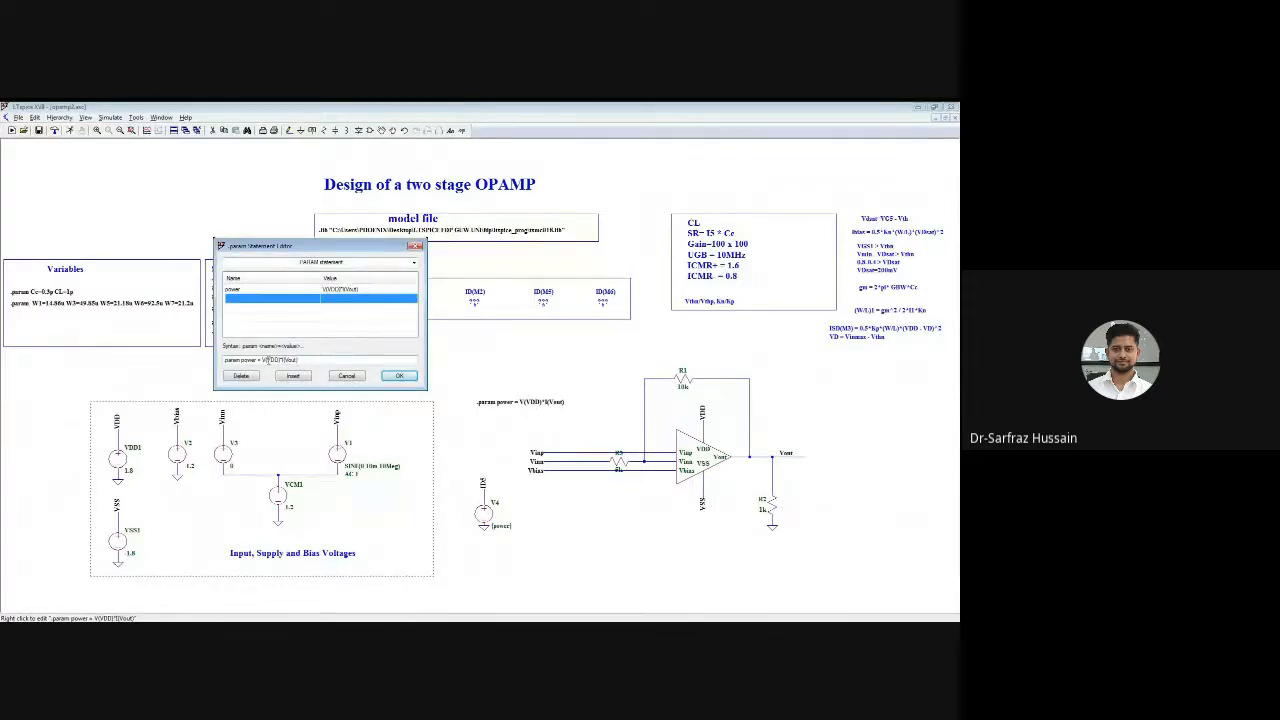
pyautogui.press('BackSpace')
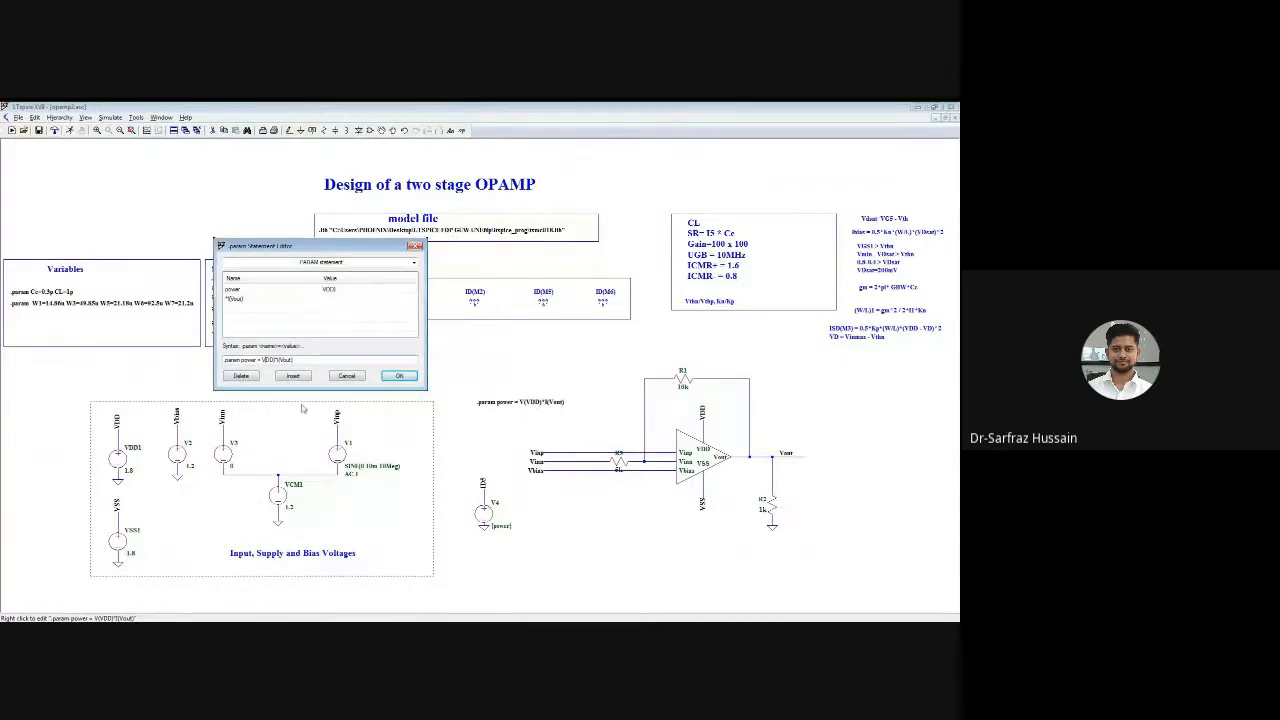
pyautogui.press('Right')
pyautogui.press('Right')
pyautogui.press('Delete')
pyautogui.press('Delete')
pyautogui.press('Delete')
pyautogui.press('Delete')
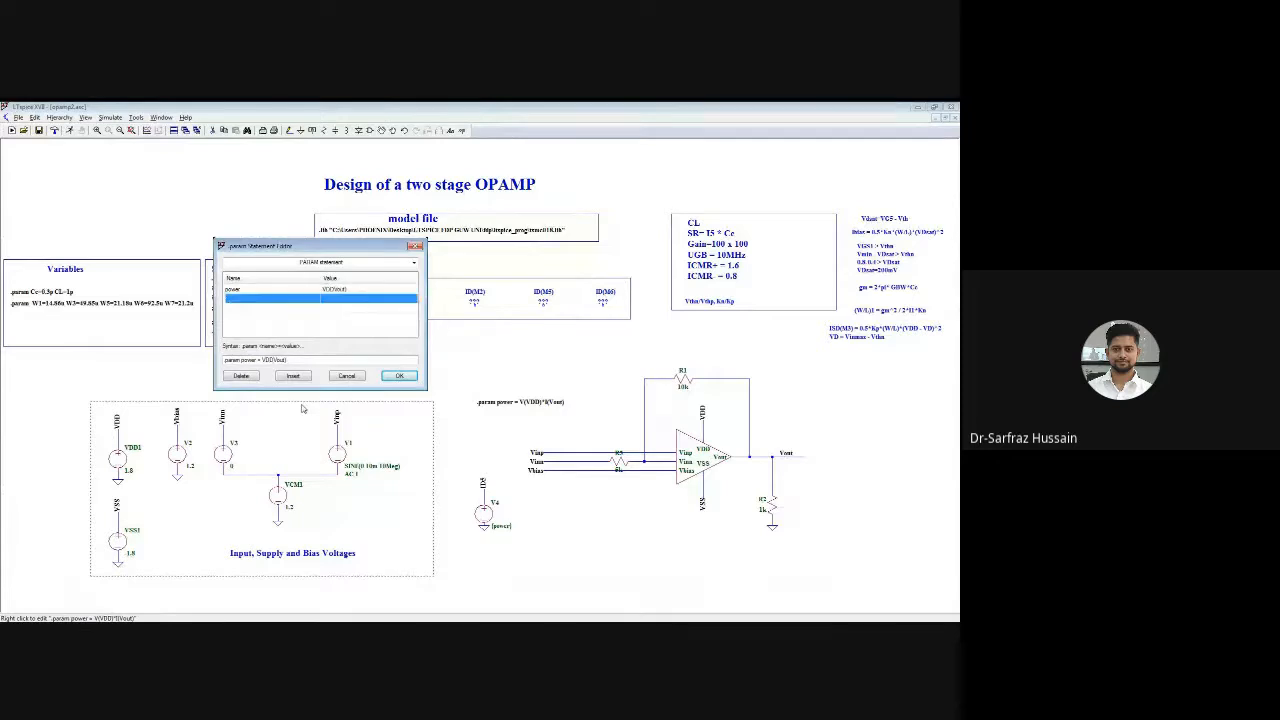
pyautogui.press('Delete')
pyautogui.press('Delete')
pyautogui.click(399, 375)
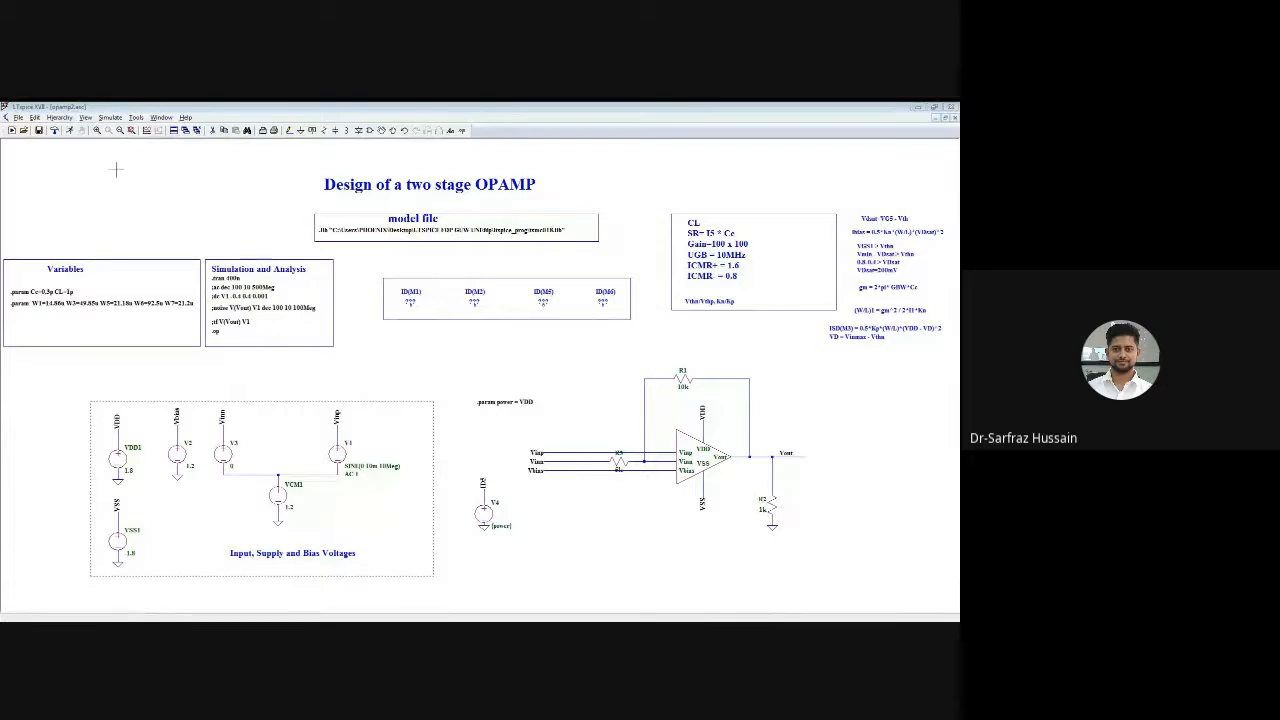
pyautogui.click(69, 131)
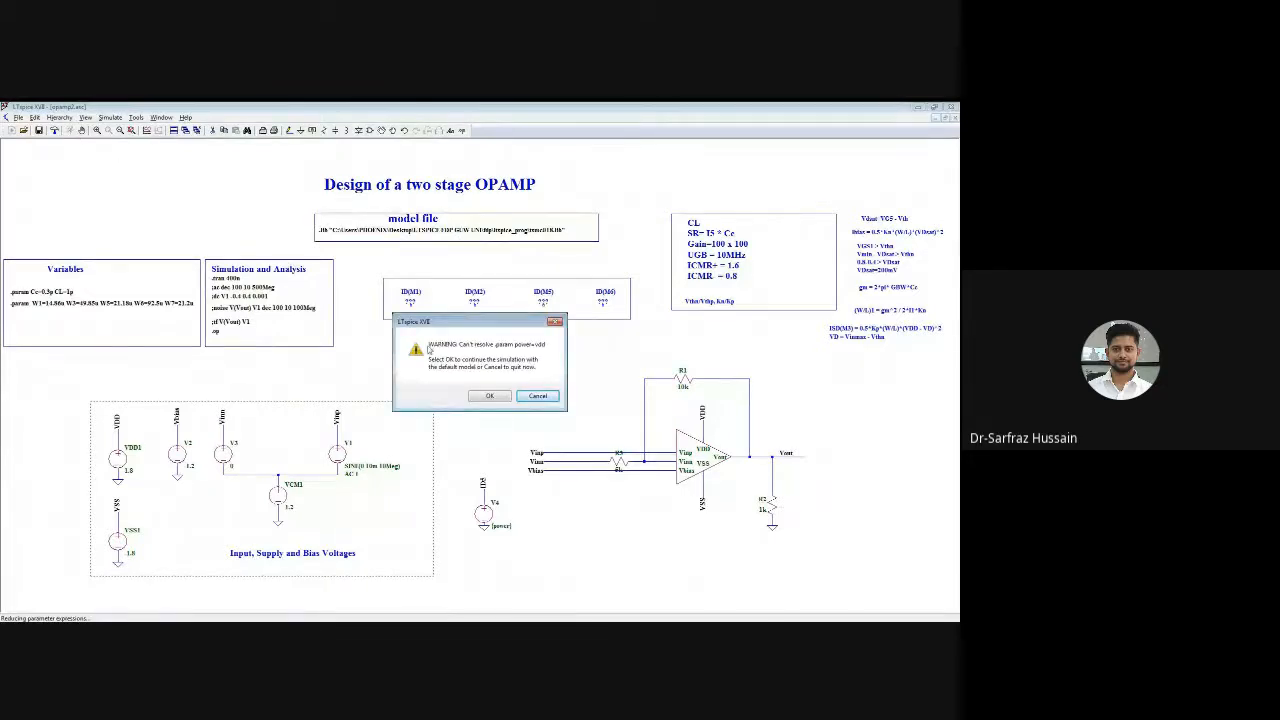
pyautogui.click(536, 396)
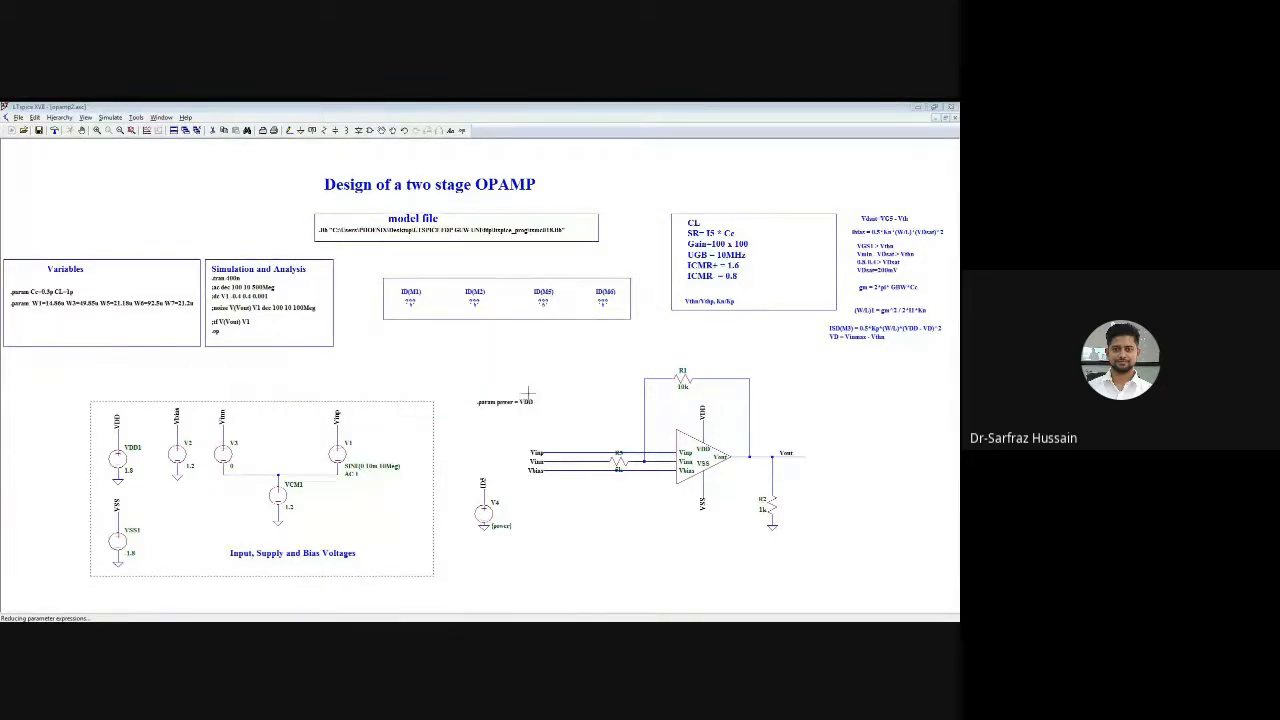
# Set the power parameter's expression to V(VDD) and try rerunning the simulation, quitting at the warning
pyautogui.rightClick(524, 401)
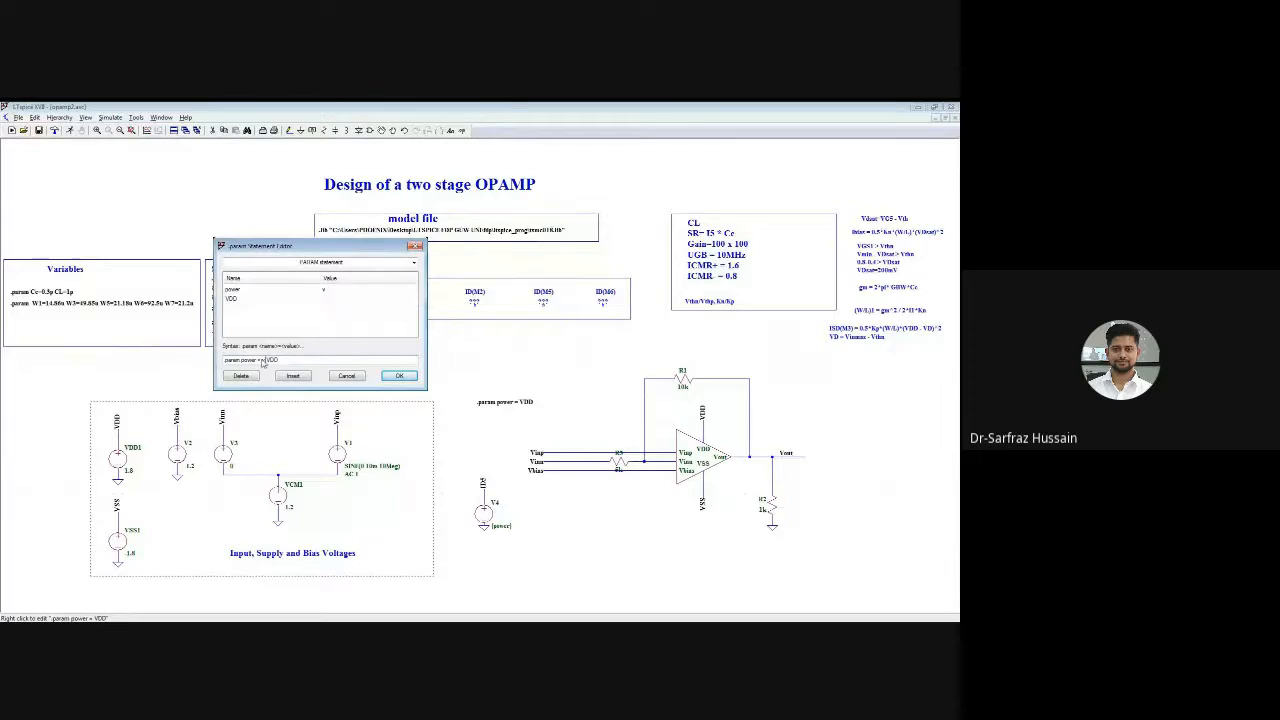
pyautogui.write('V(')
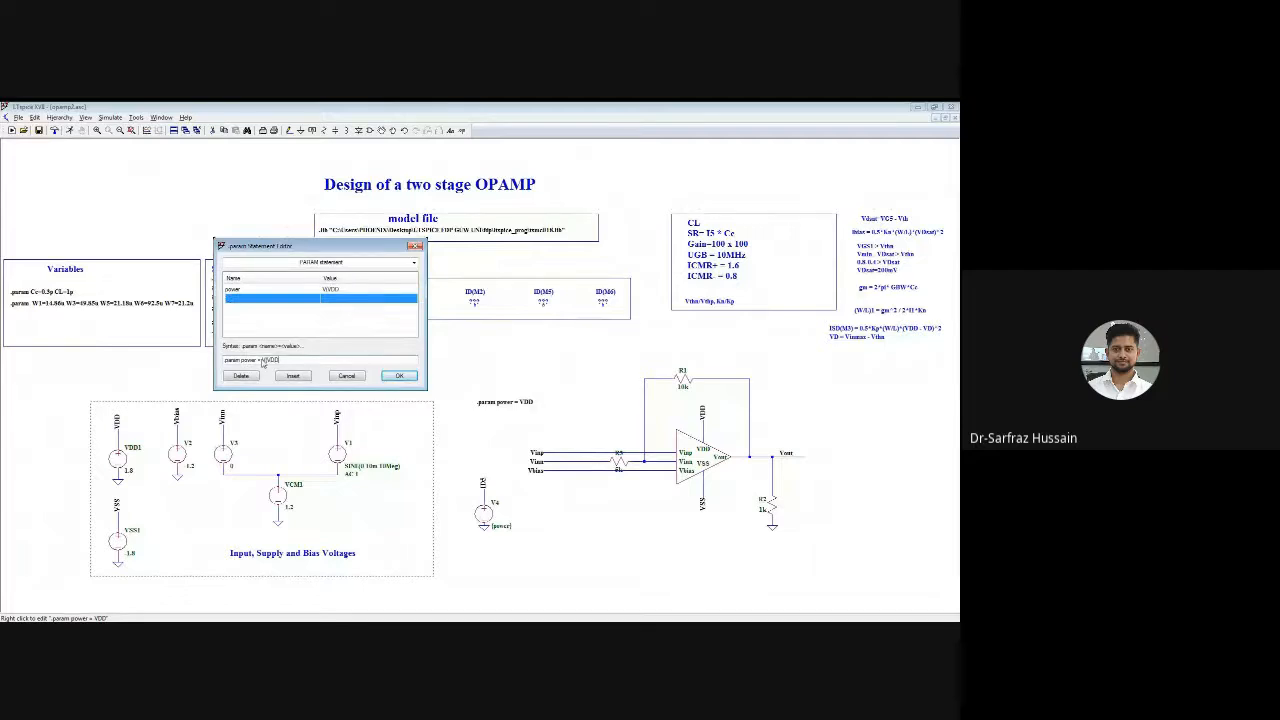
pyautogui.click(398, 375)
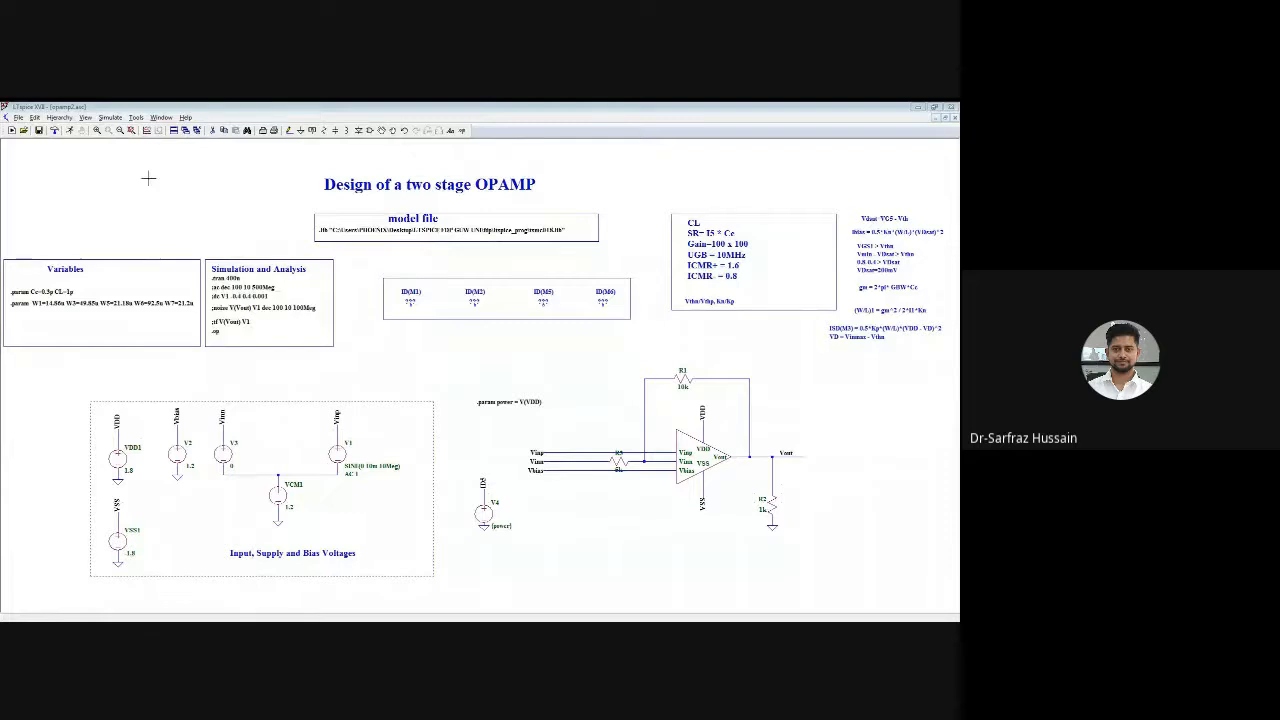
pyautogui.click(70, 131)
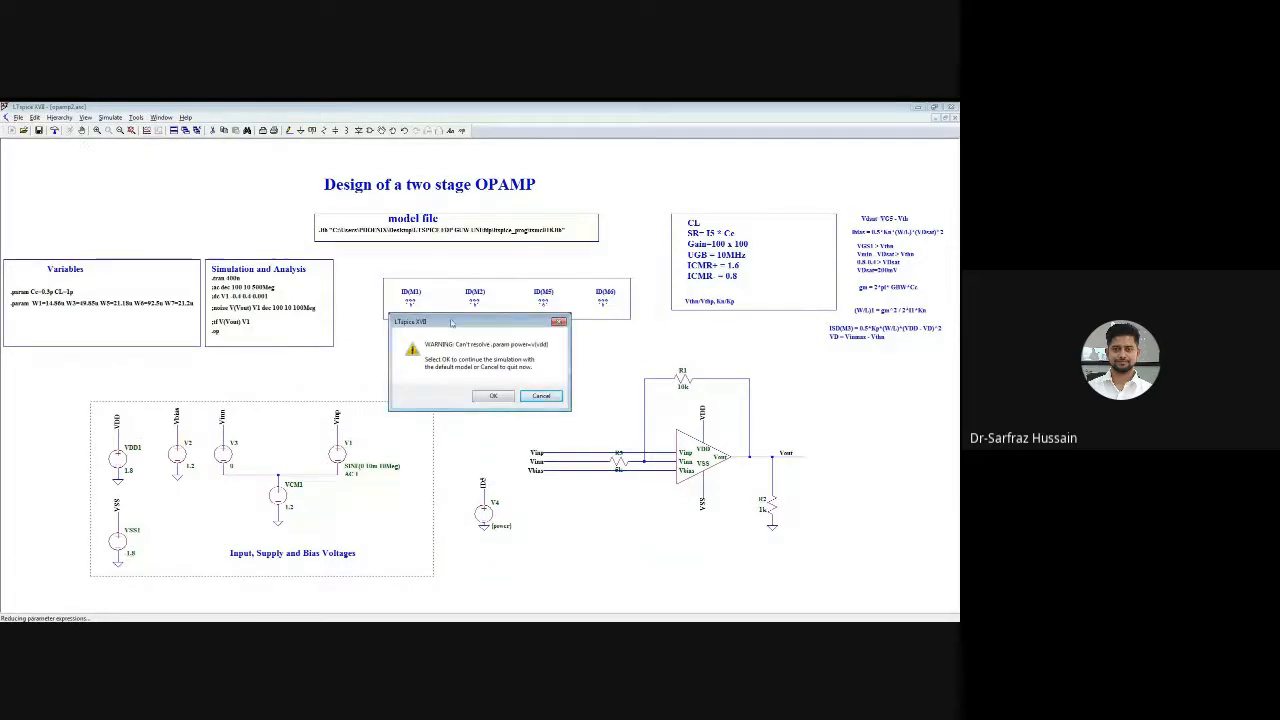
pyautogui.click(532, 398)
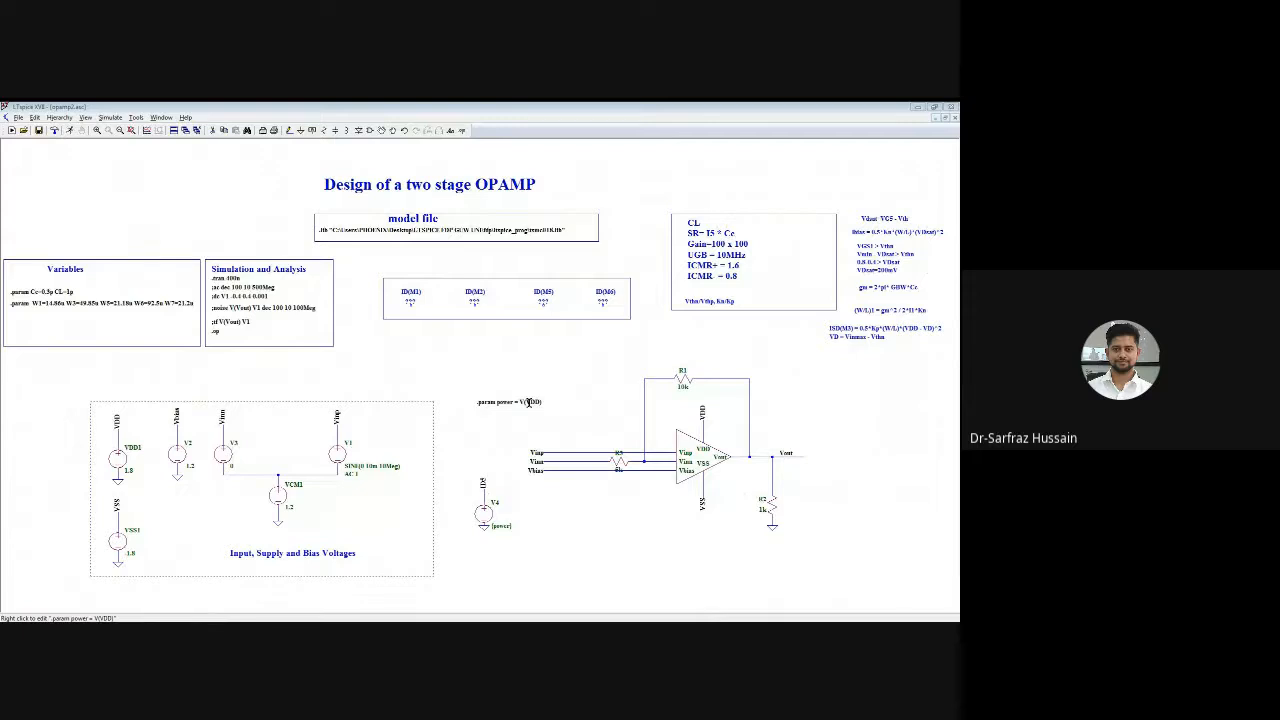
pyautogui.rightClick(529, 401)
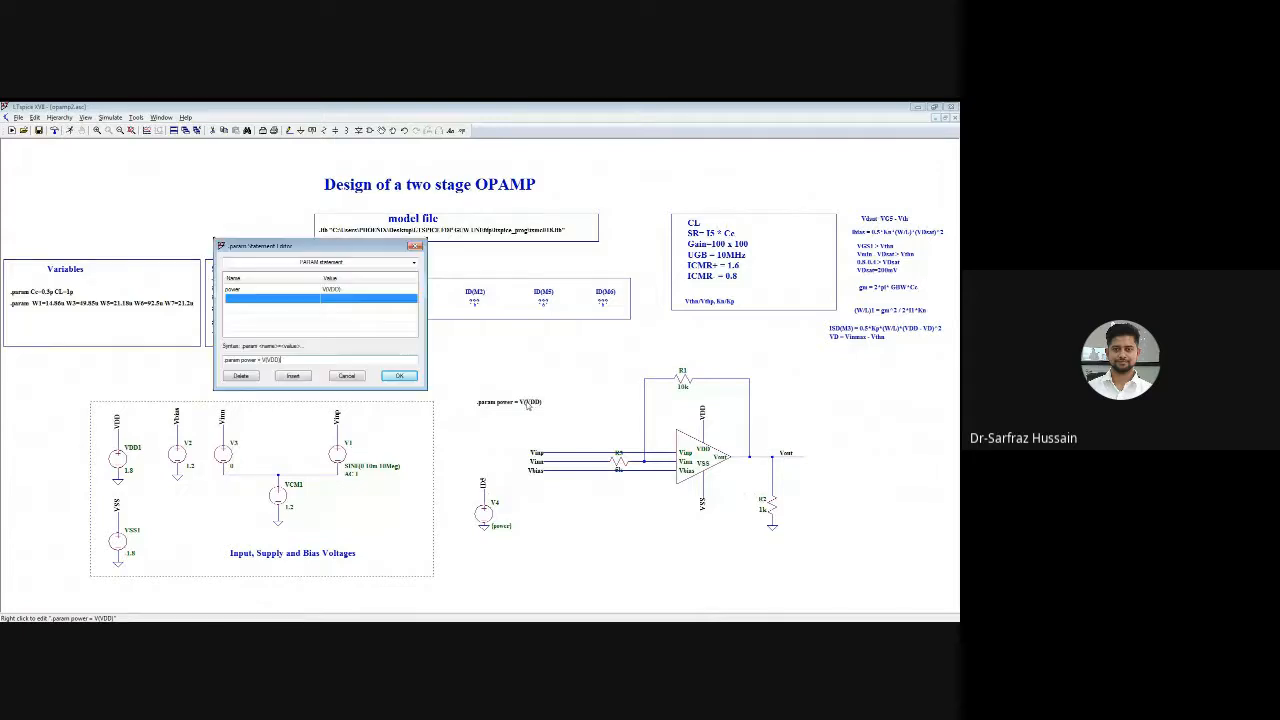
pyautogui.click(345, 375)
pyautogui.click(759, 361)
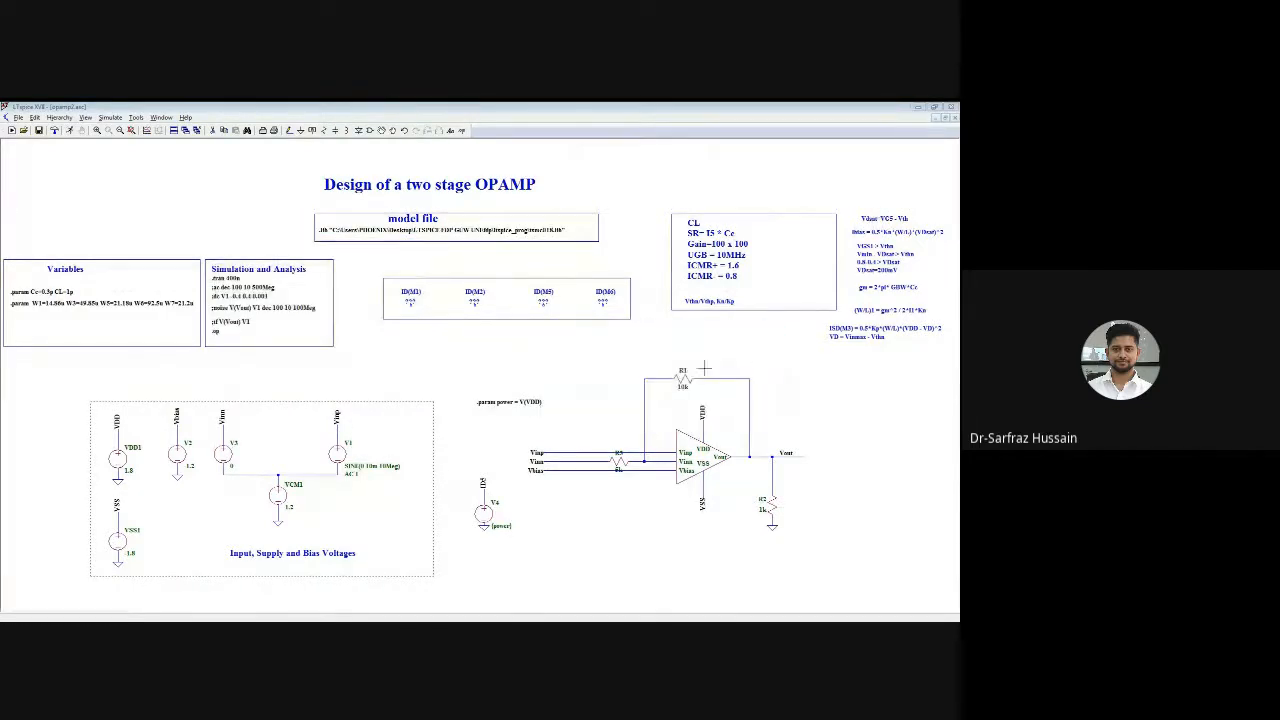
# Replace the .param directive above source V4 with an empty .meas directive
pyautogui.rightClick(494, 401)
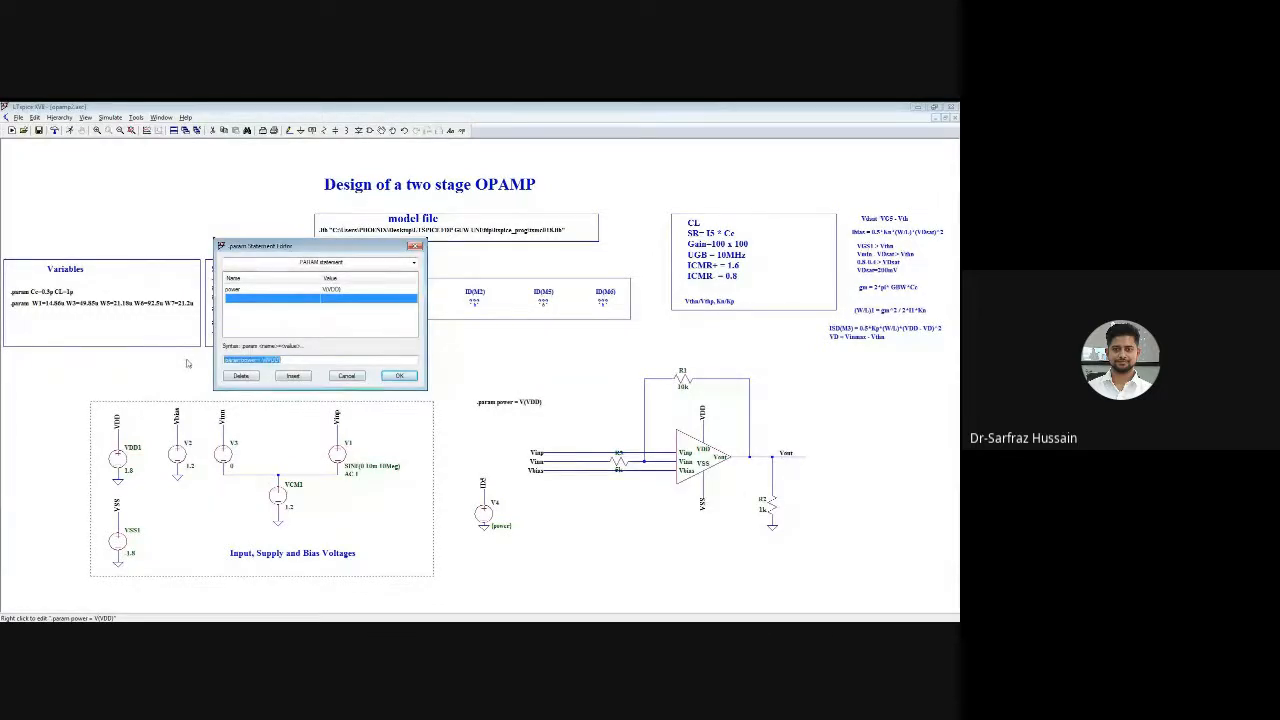
pyautogui.write('meas')
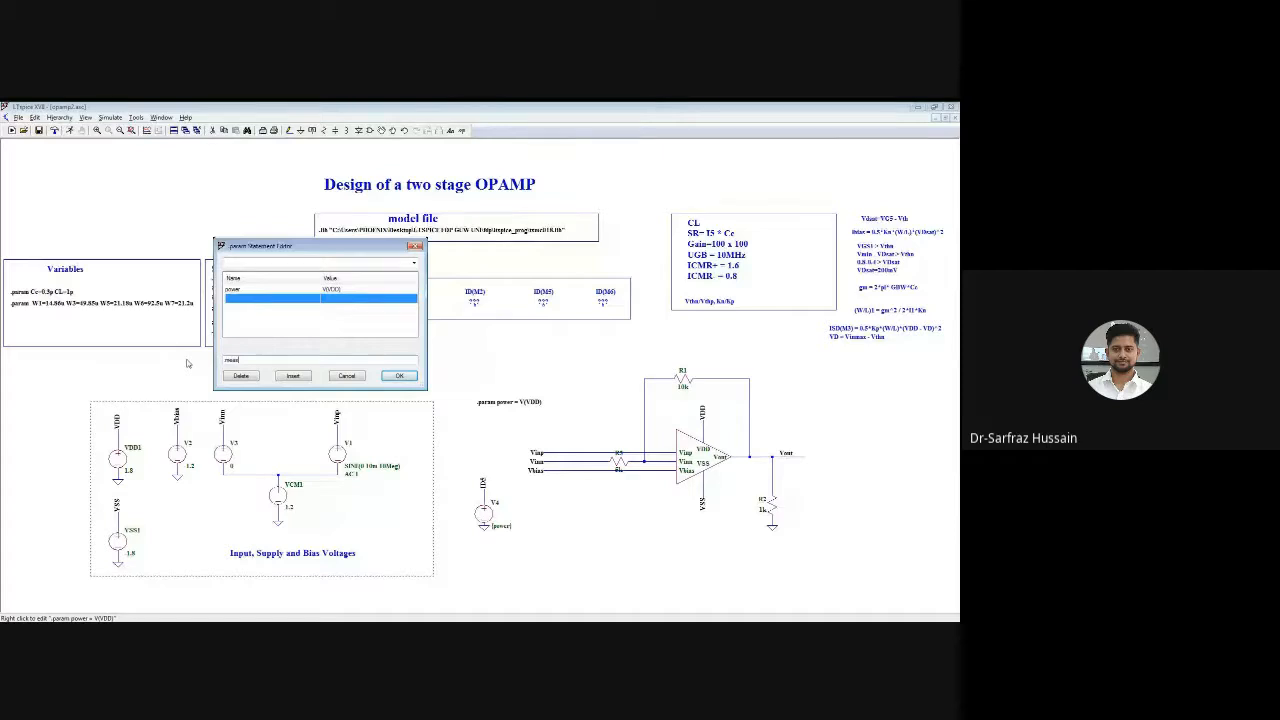
pyautogui.click(398, 376)
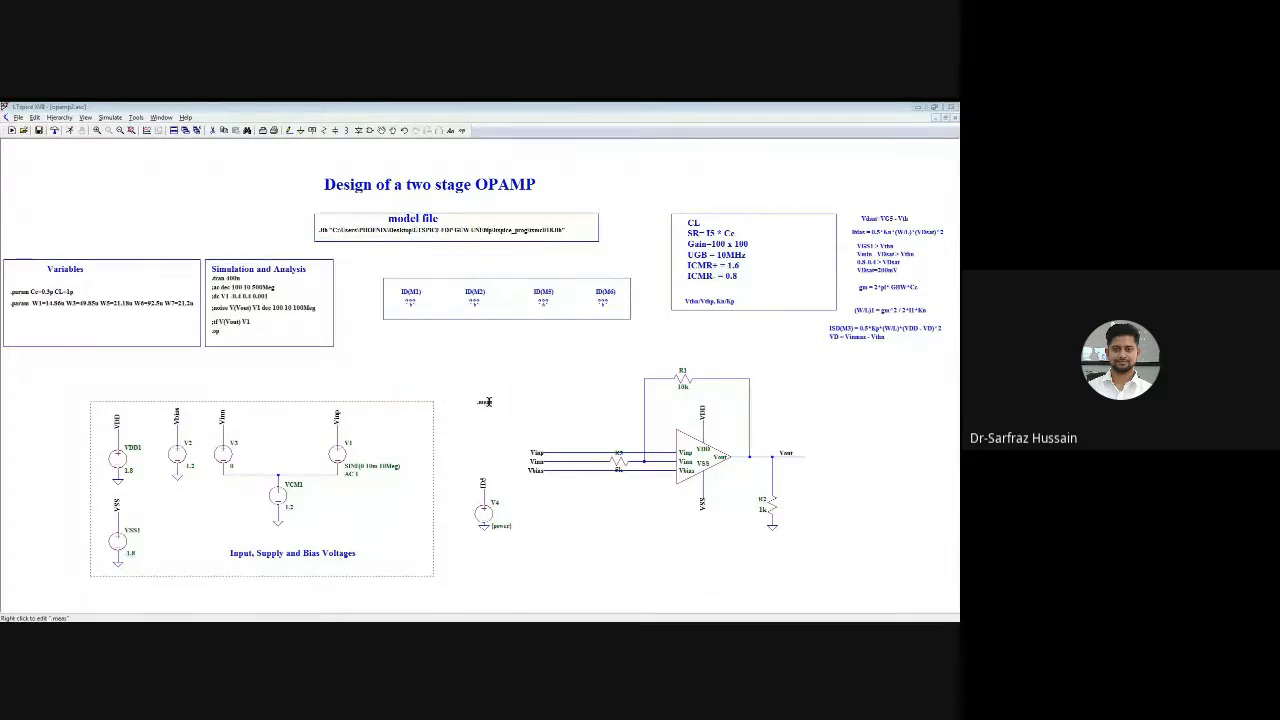
# Define the .meas statement with result name power, genre PARAM and measured quantity V(VDD)
pyautogui.rightClick(486, 401)
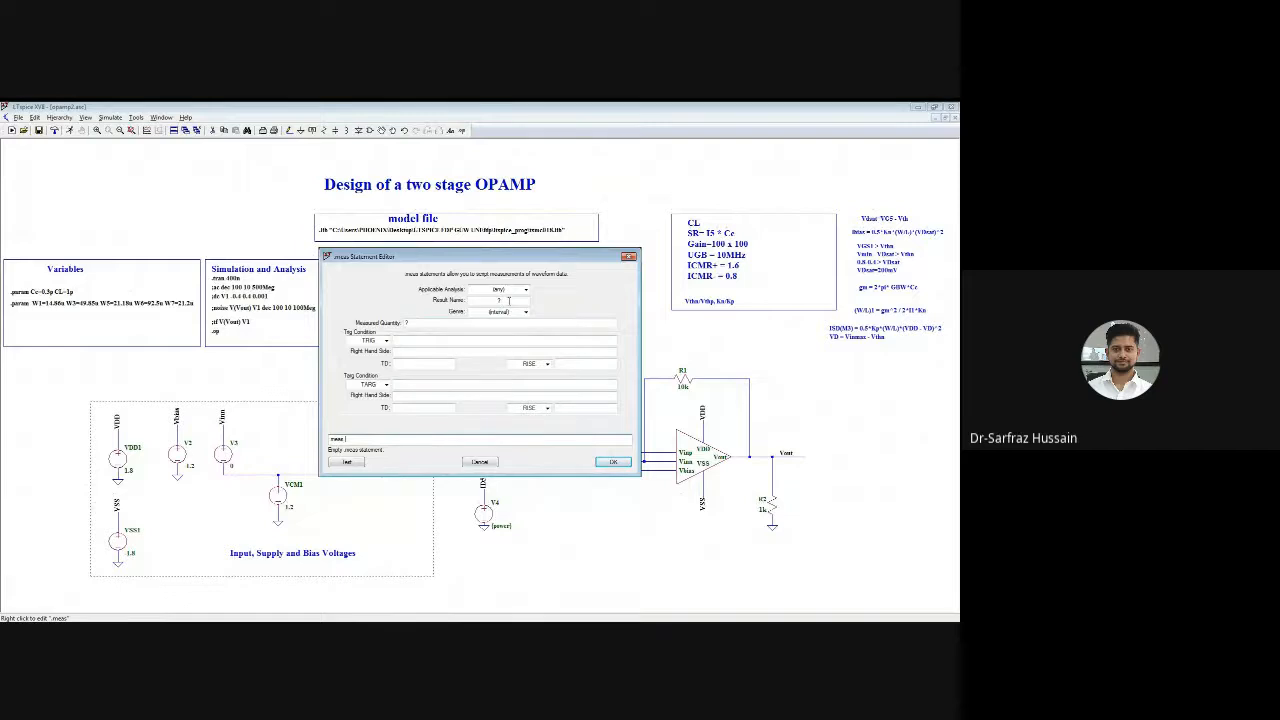
pyautogui.write('power')
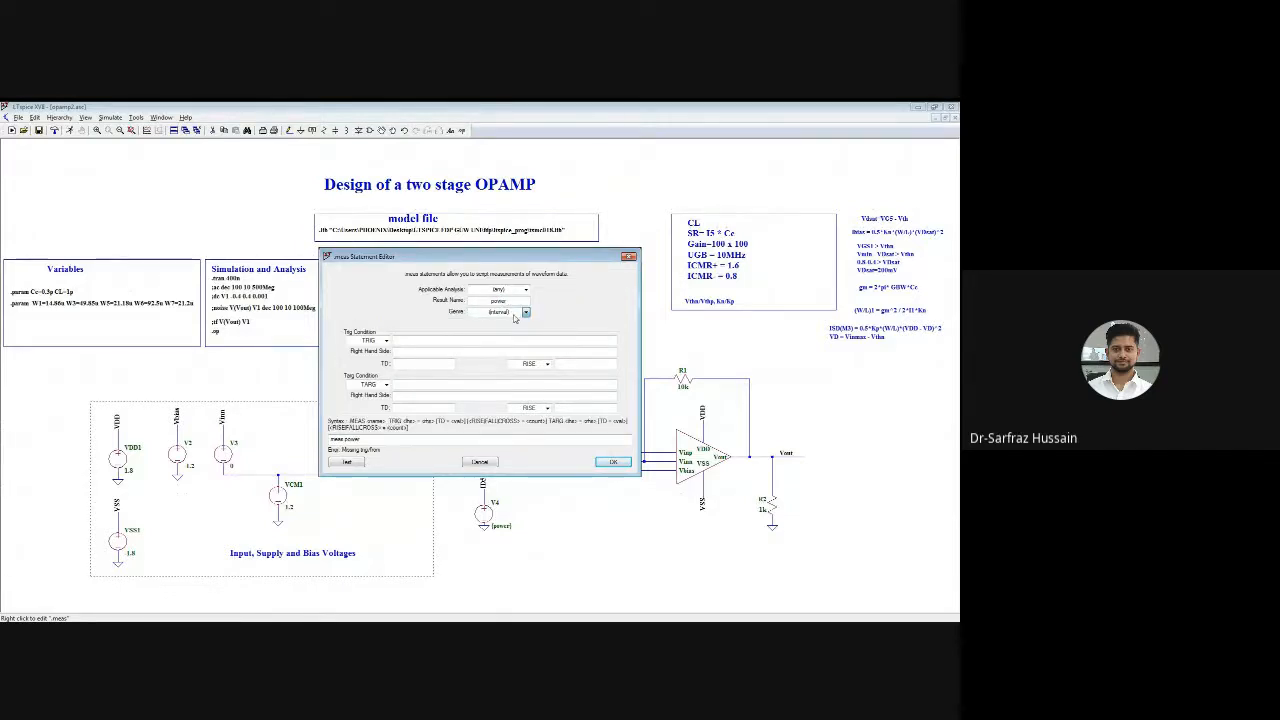
pyautogui.click(525, 312)
pyautogui.click(502, 342)
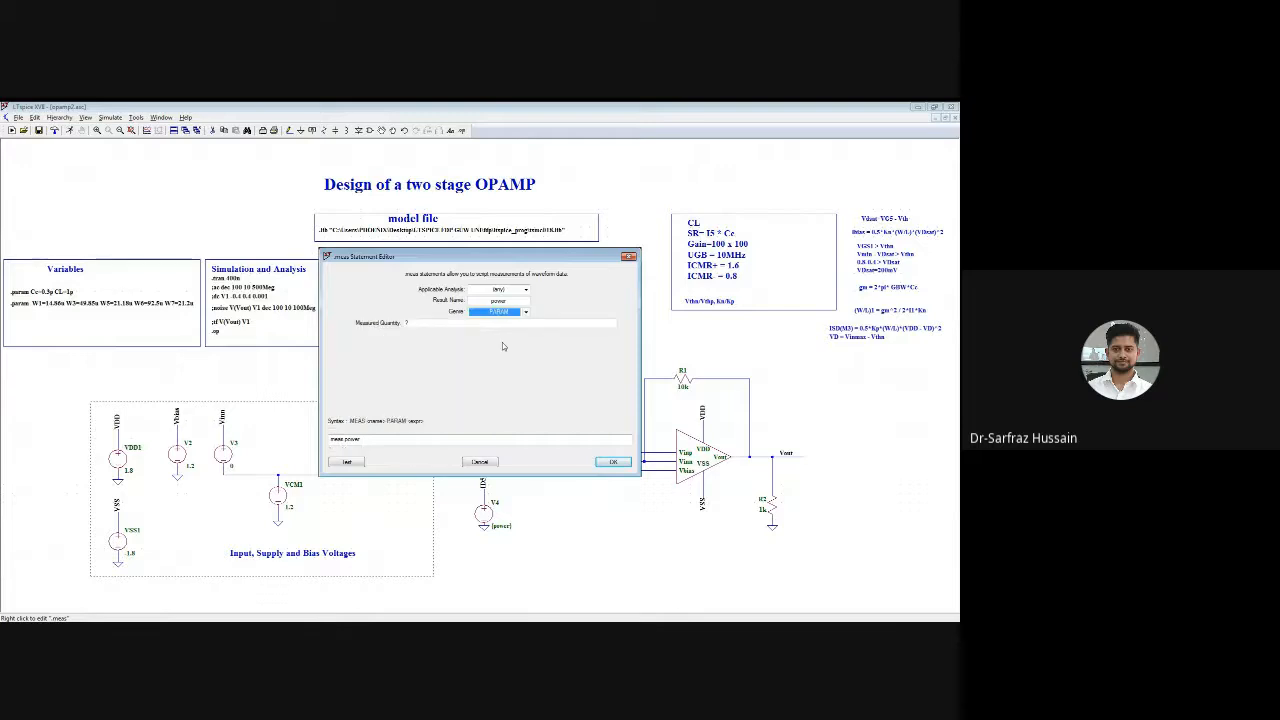
pyautogui.click(410, 323)
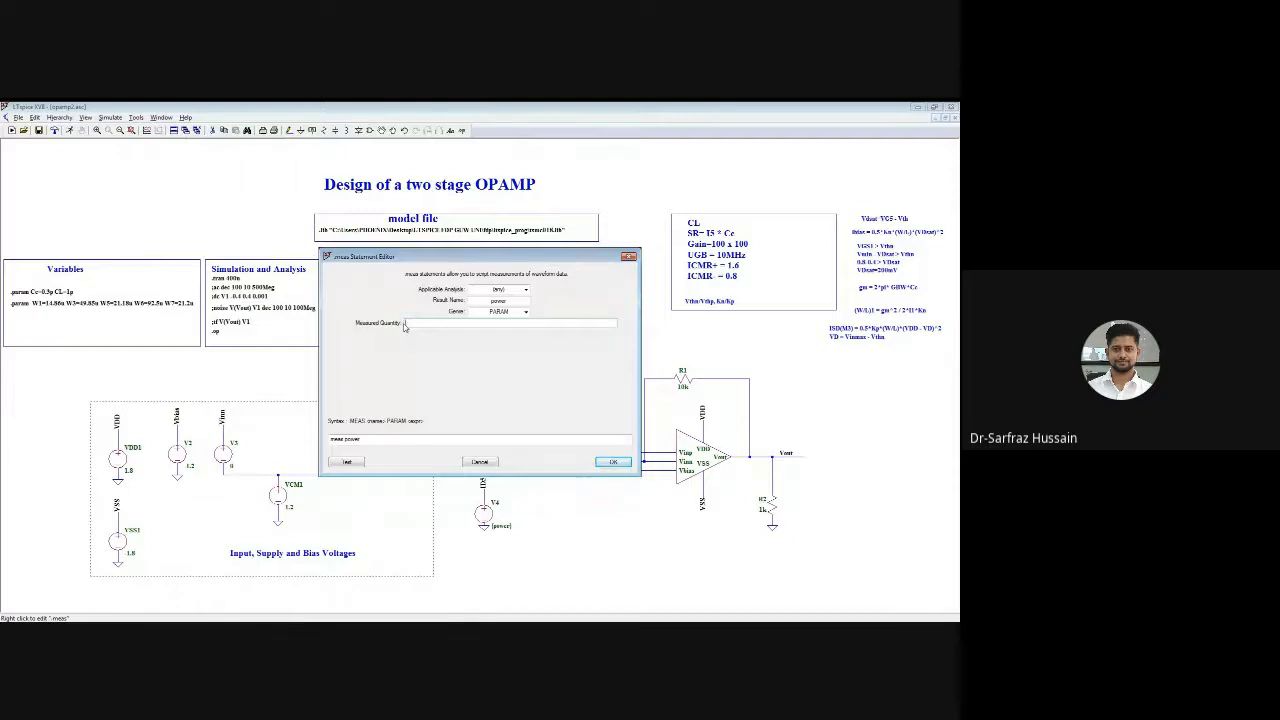
pyautogui.write('V(VDD')
pyautogui.click(612, 463)
pyautogui.click(480, 401)
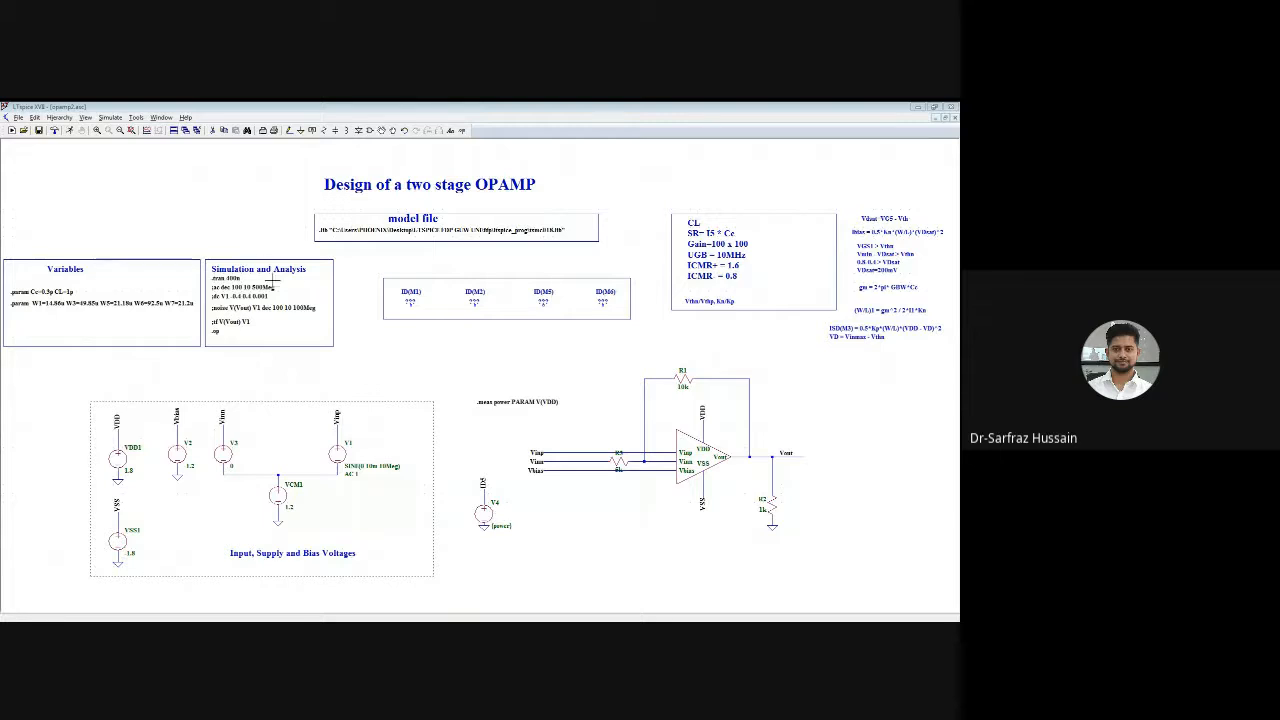
# Run the simulation with the .meas directive and read the SPICE error log before closing it
pyautogui.click(70, 132)
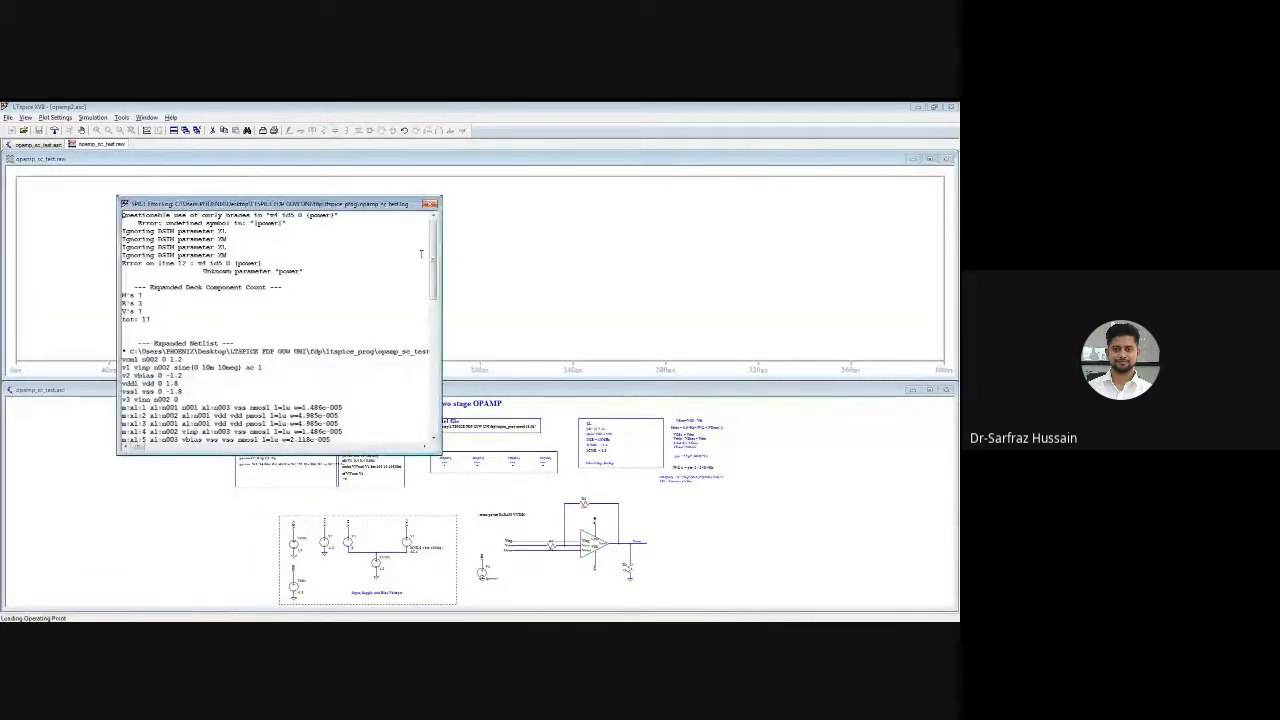
pyautogui.scroll(-4, 435, 290)
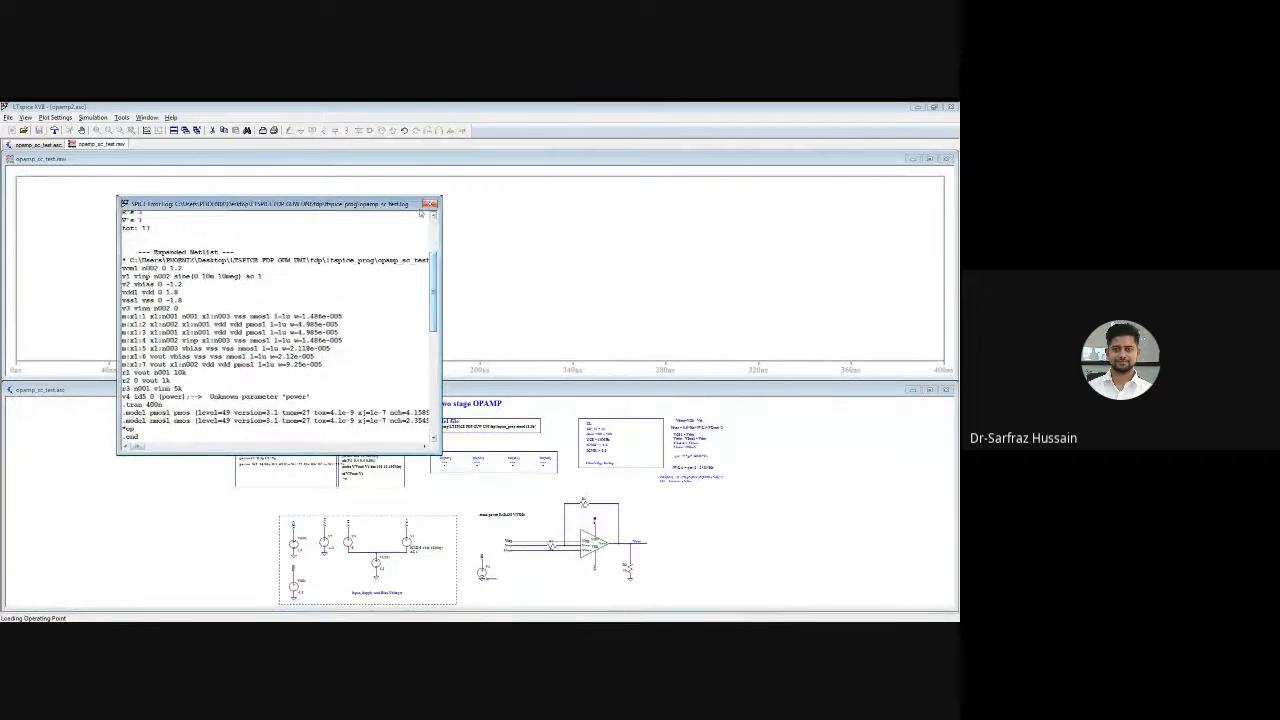
pyautogui.click(430, 204)
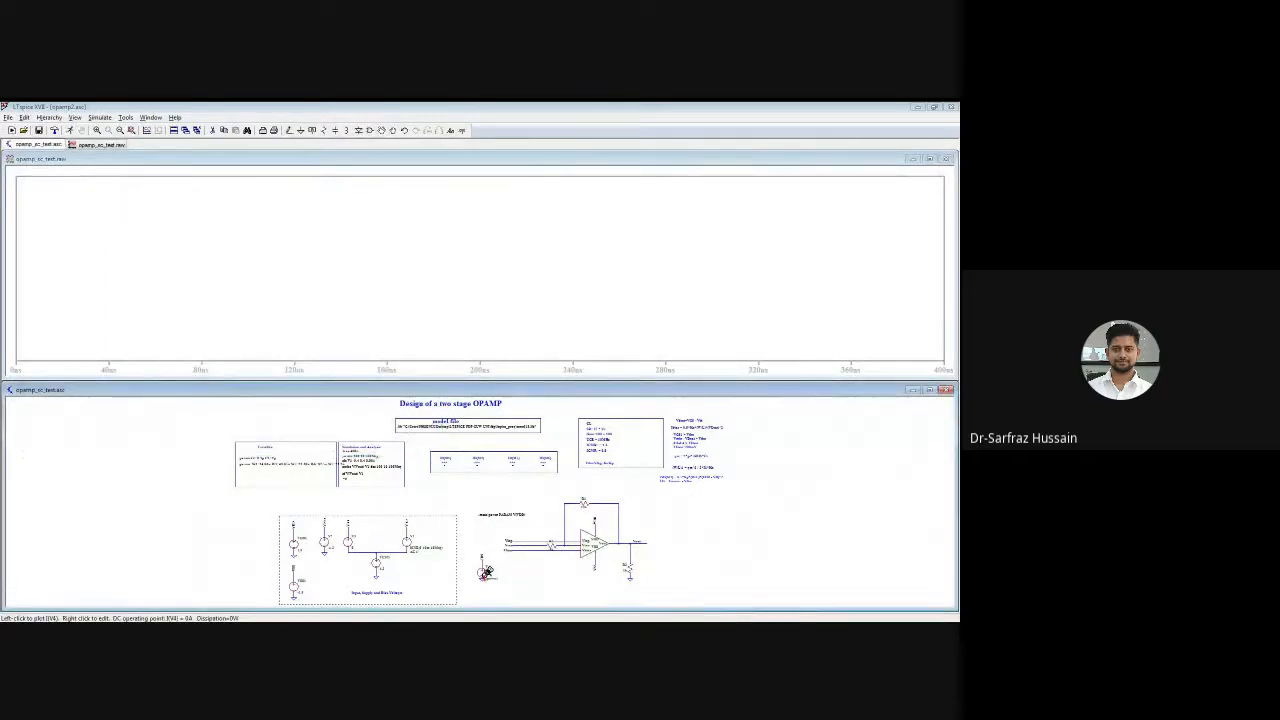
# Set the DC value of source V4 to power without braces, rerun the simulation and close the error log
pyautogui.rightClick(485, 572)
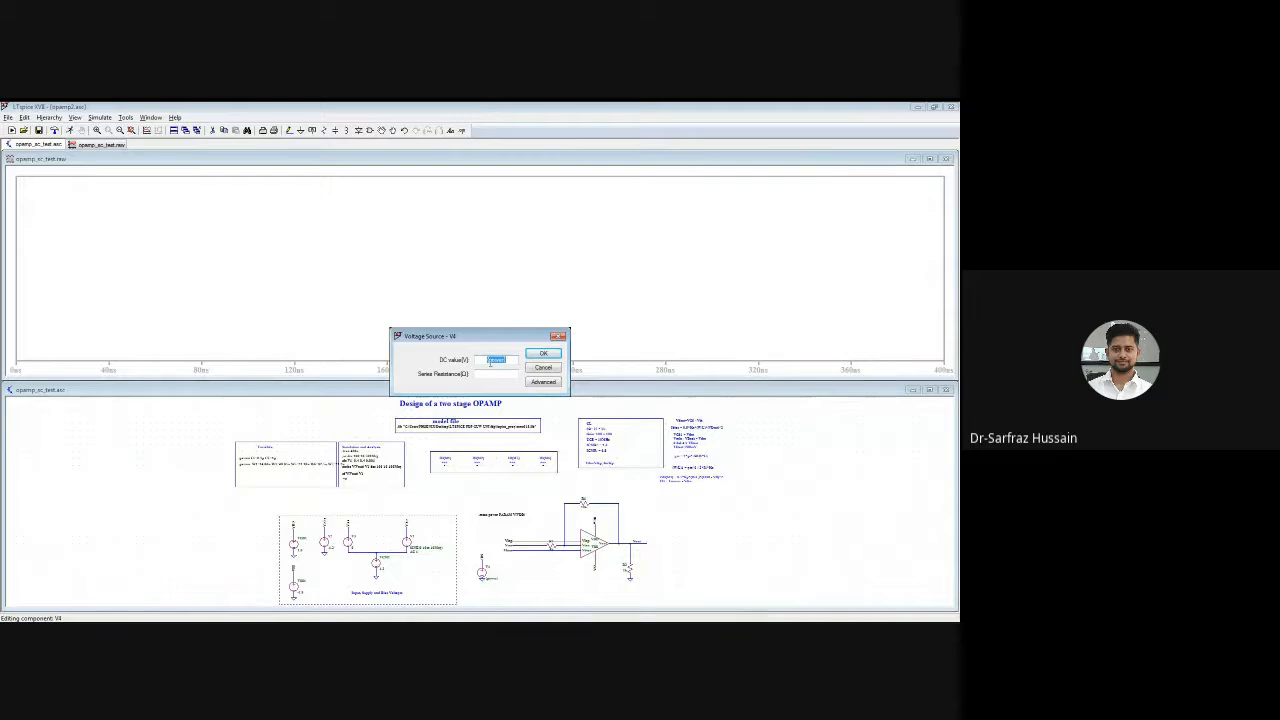
pyautogui.click(494, 361)
pyautogui.click(543, 354)
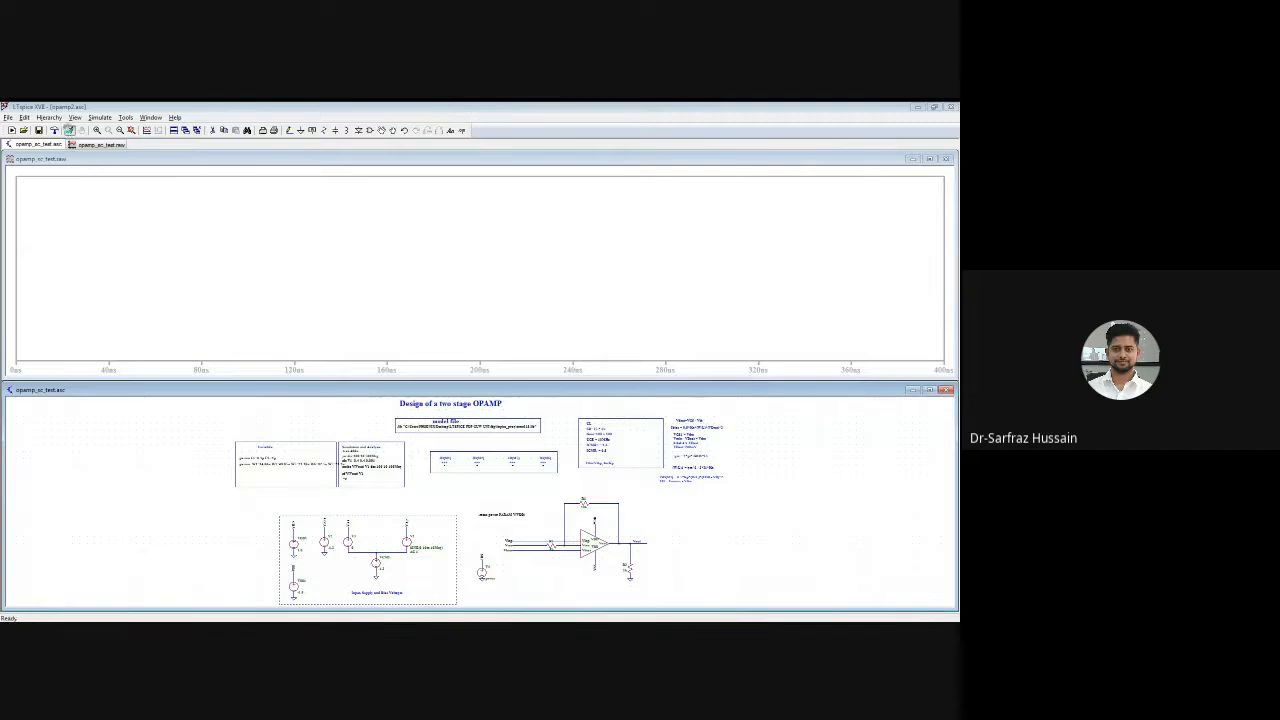
pyautogui.click(70, 130)
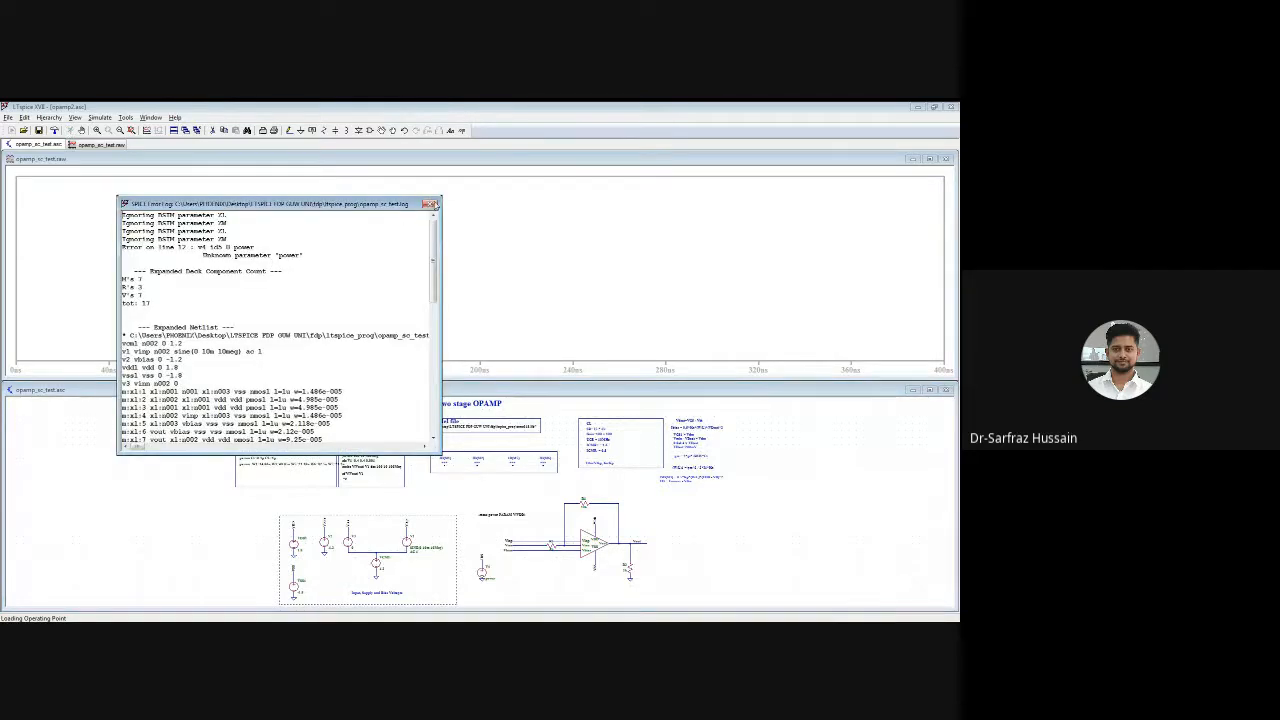
pyautogui.click(430, 204)
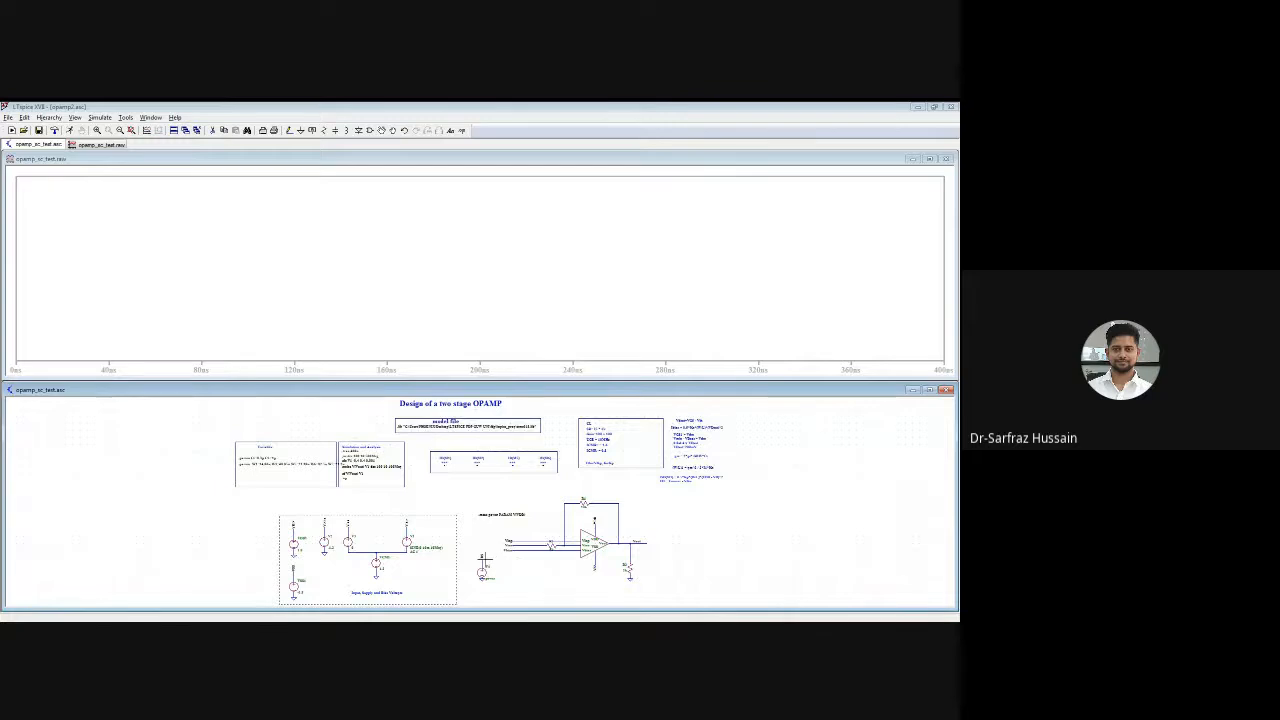
# Plot the voltage at the ID5 node of source V4, close the plot and maximize the schematic
pyautogui.click(484, 566)
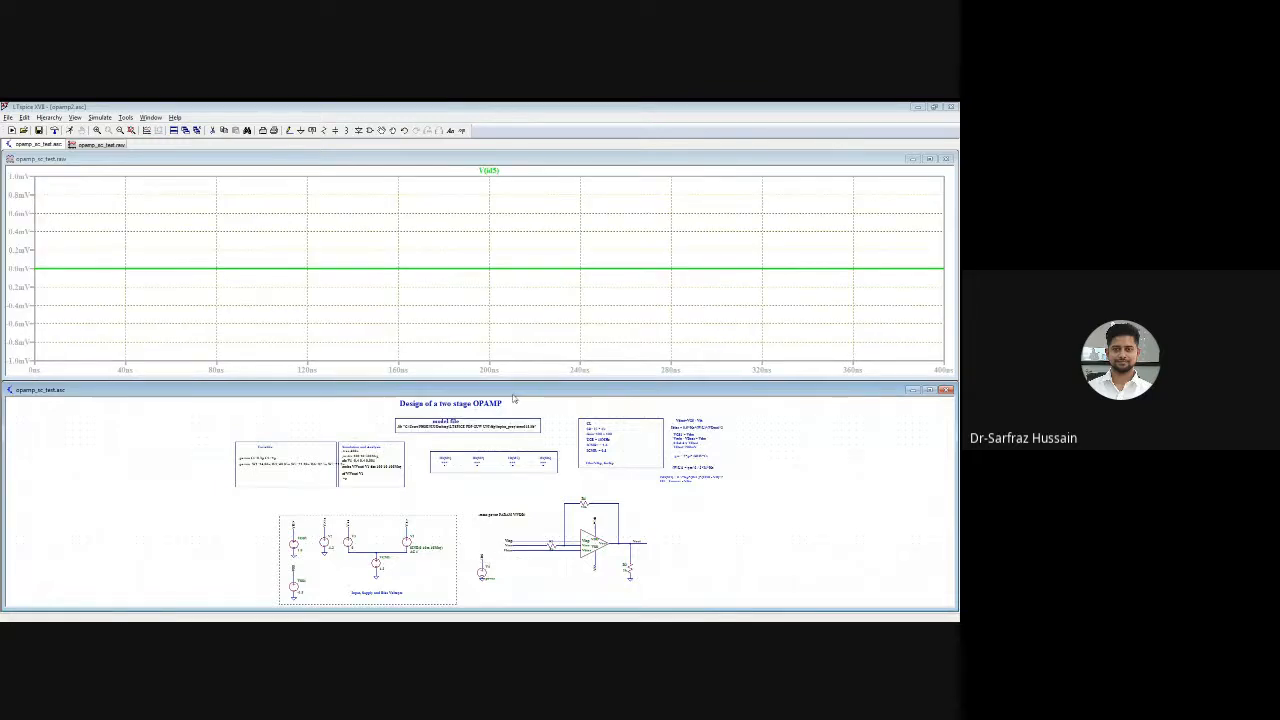
pyautogui.click(946, 158)
pyautogui.doubleClick(688, 382)
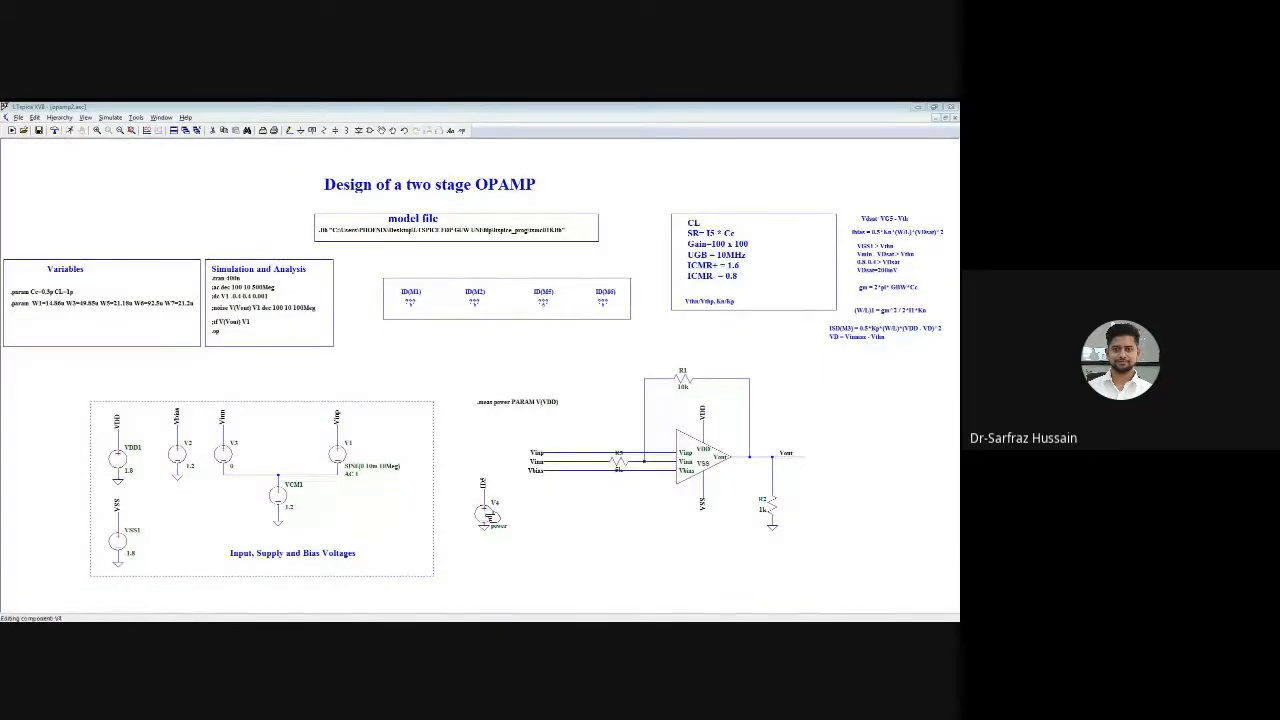
# Set the DC value of source V4 to {power}
pyautogui.rightClick(488, 512)
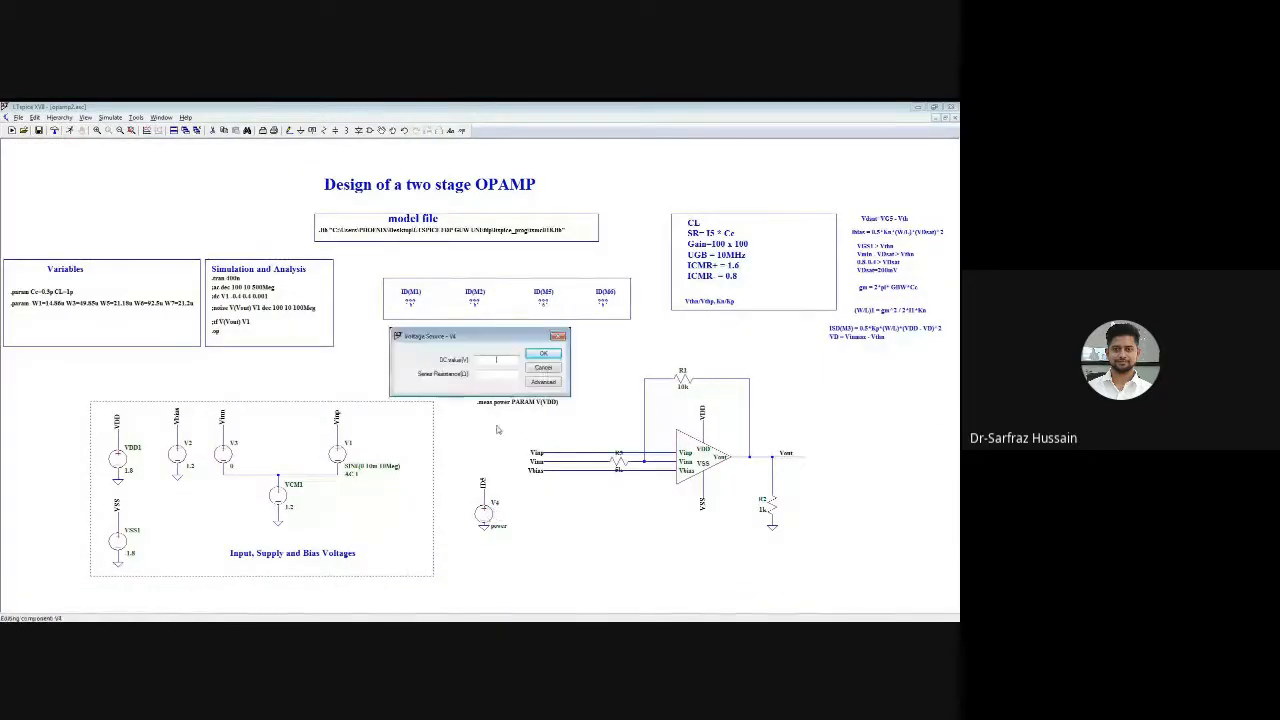
pyautogui.click(543, 368)
pyautogui.rightClick(485, 514)
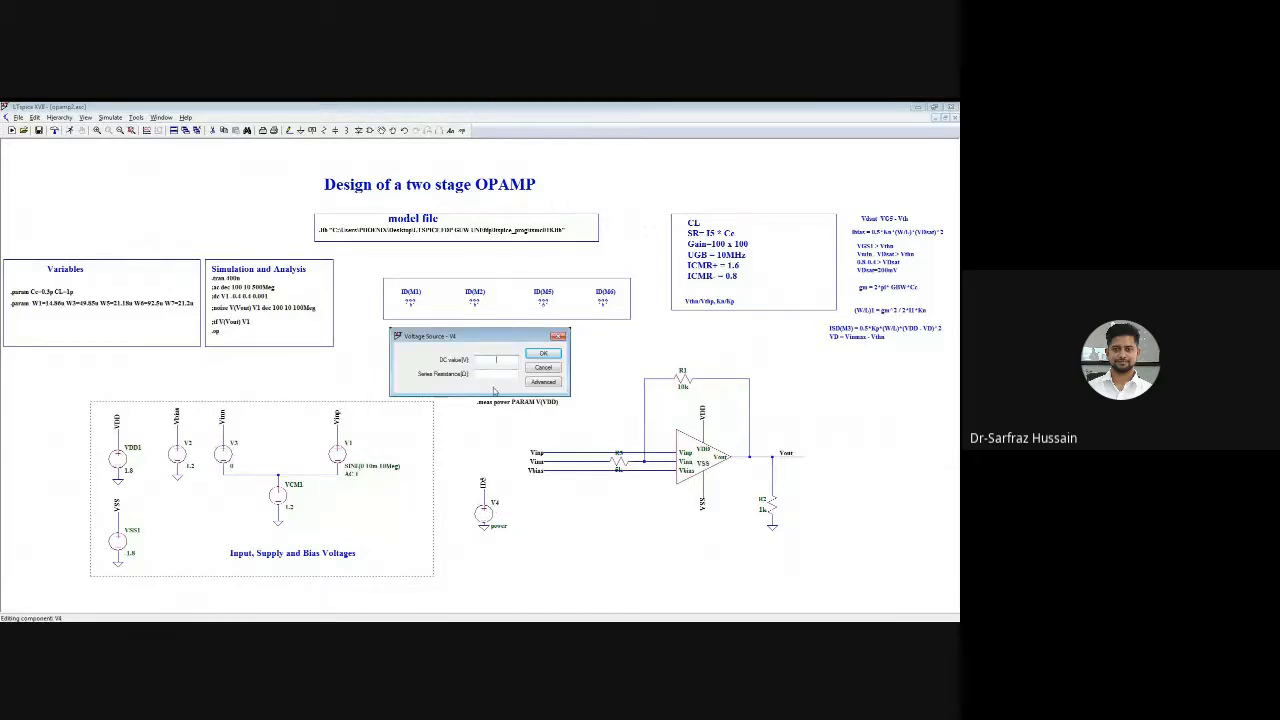
pyautogui.write('{power')
pyautogui.click(543, 354)
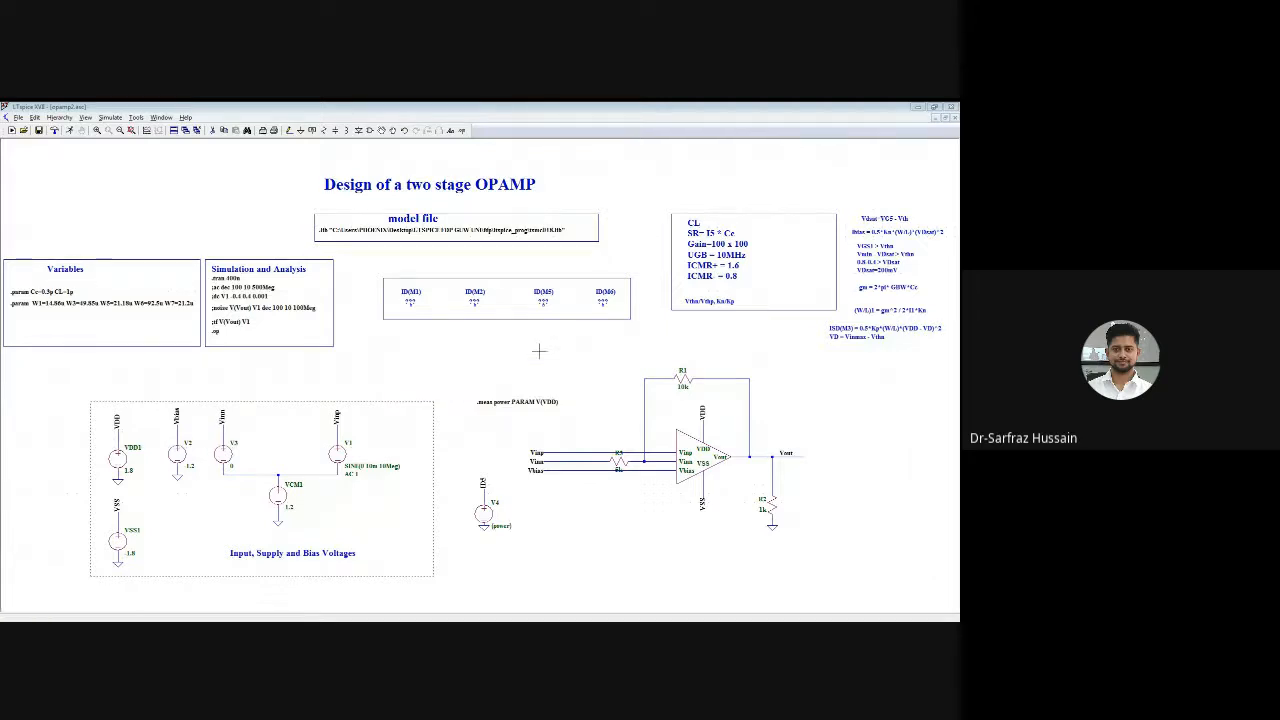
# Reopen the .meas power statement for editing and test its V(VDD) measurement
pyautogui.rightClick(505, 401)
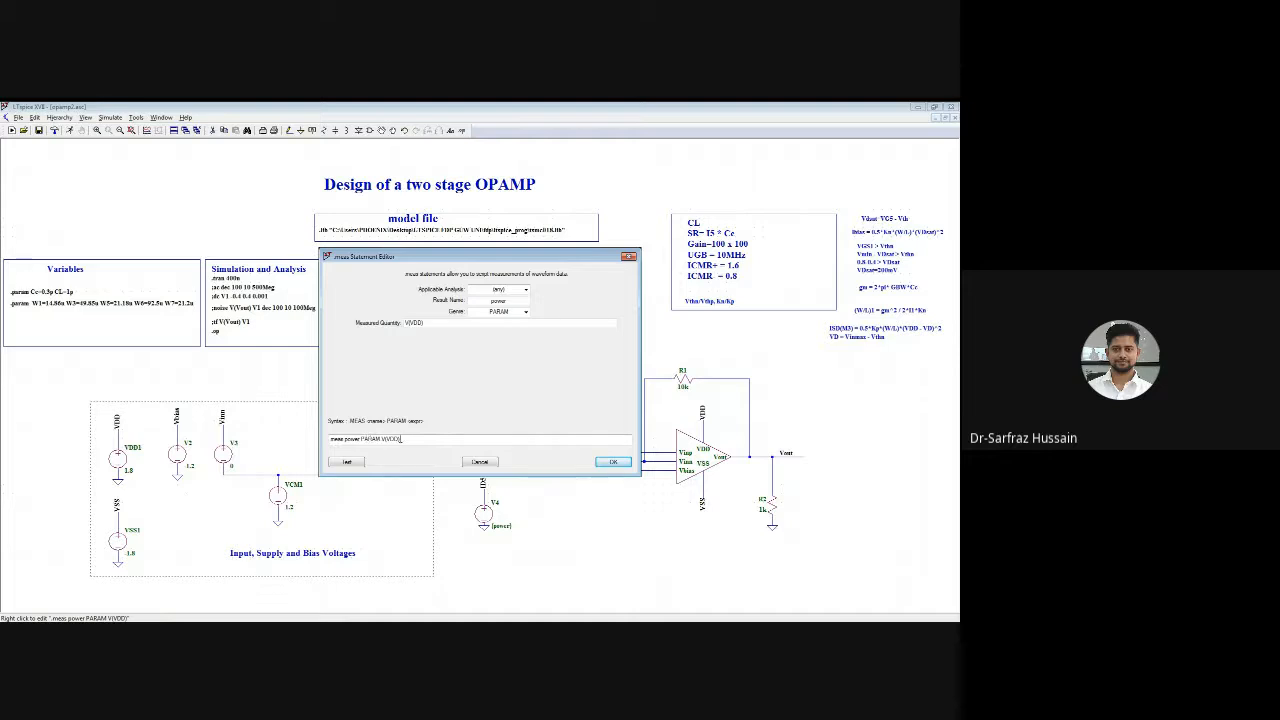
pyautogui.doubleClick(352, 439)
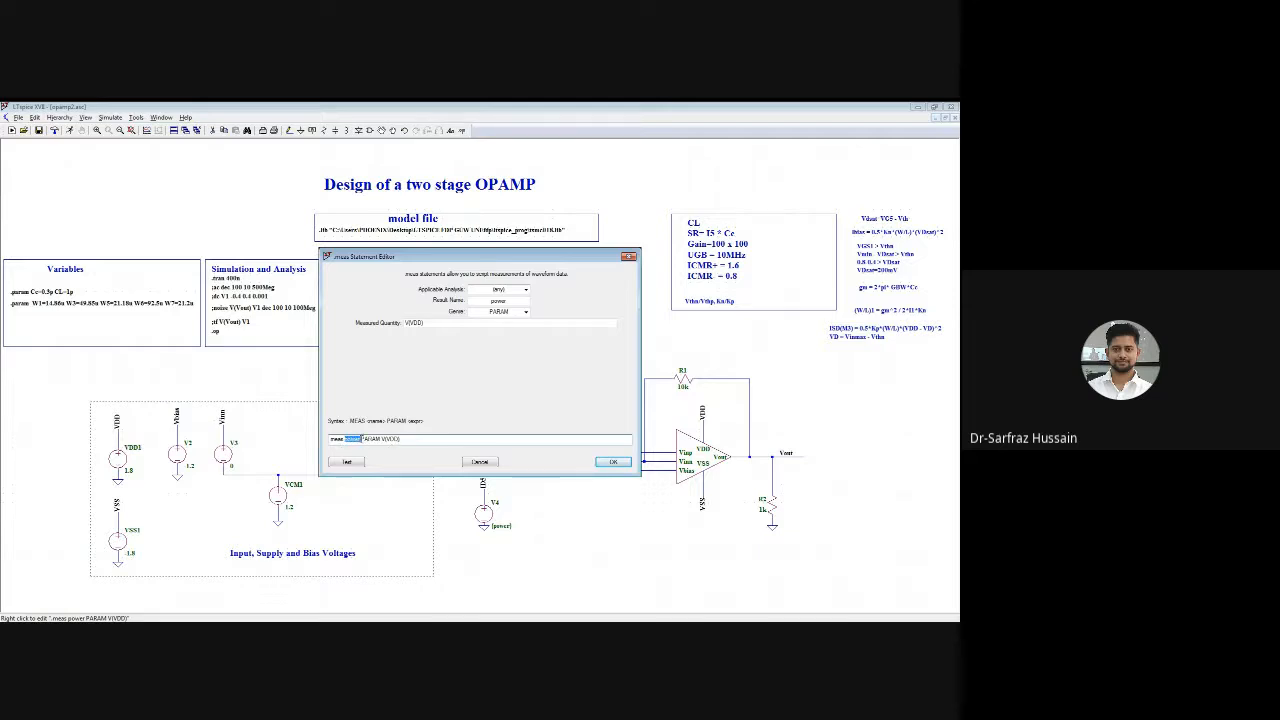
pyautogui.click(347, 462)
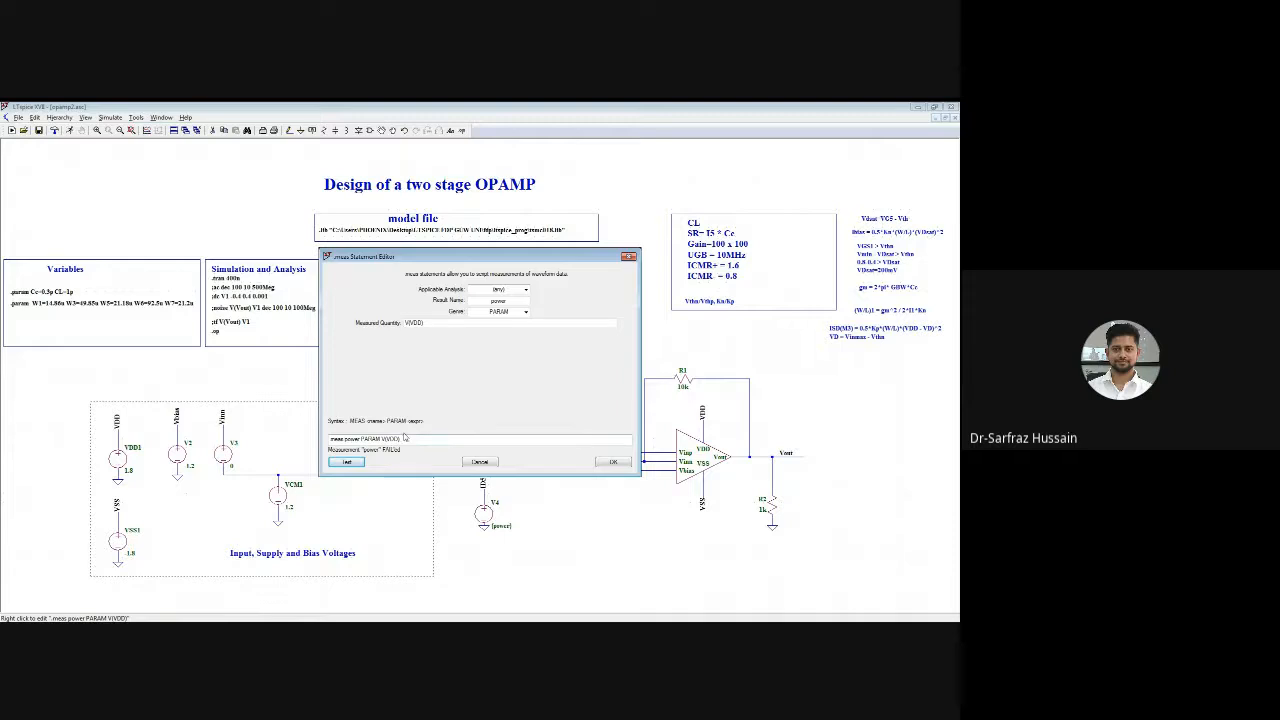
# Try V(VDD1) and plain VDD1 as the measured quantity of the power statement, testing each version
pyautogui.click(404, 438)
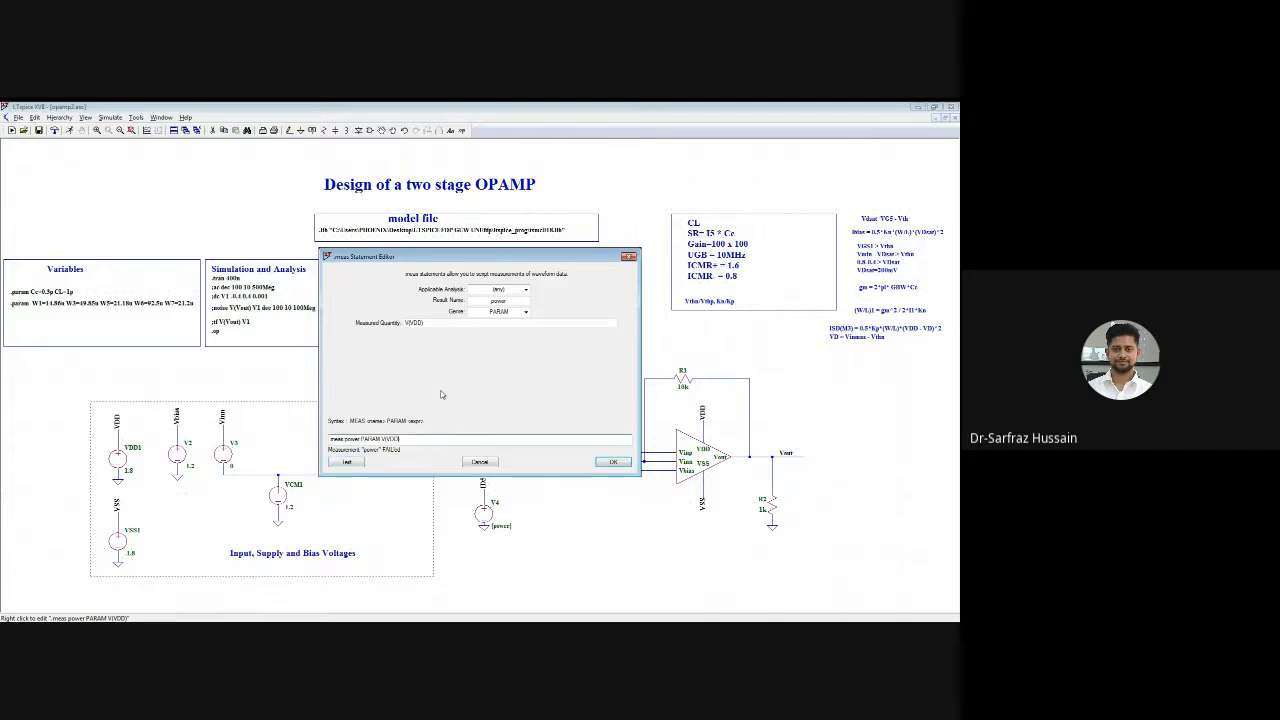
pyautogui.write('1')
pyautogui.click(345, 463)
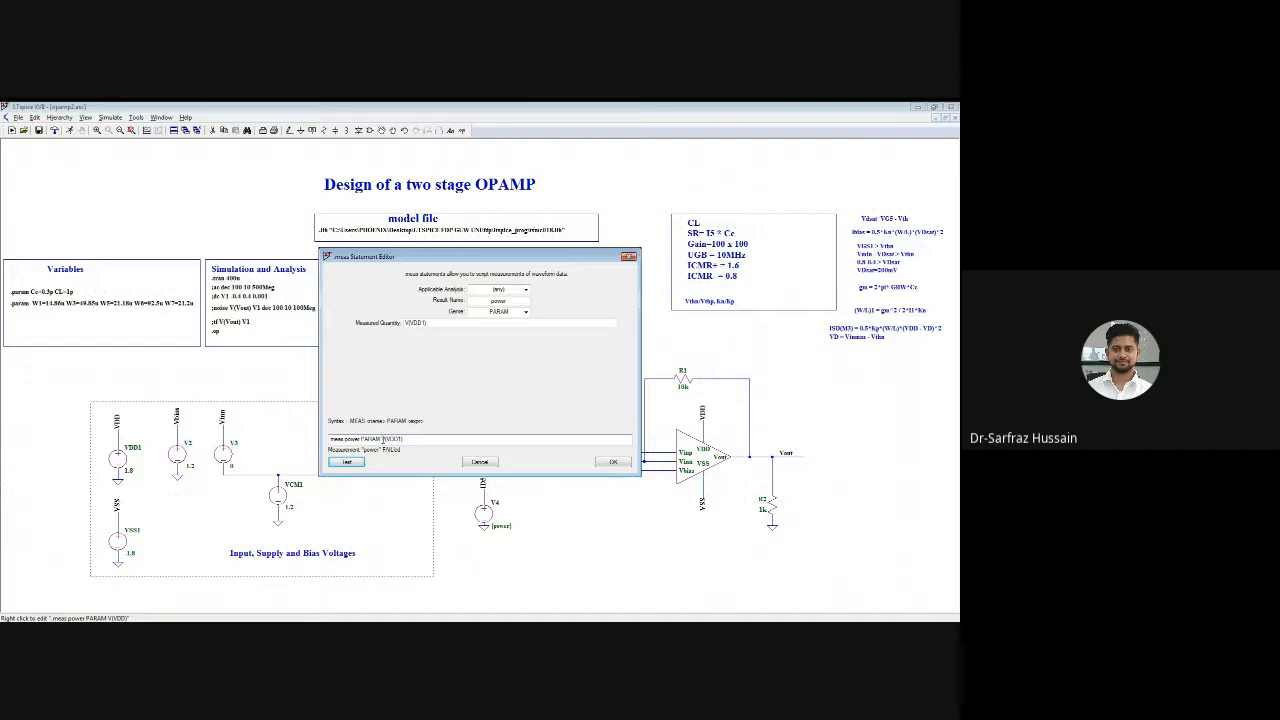
pyautogui.click(383, 440)
pyautogui.press('BackSpace')
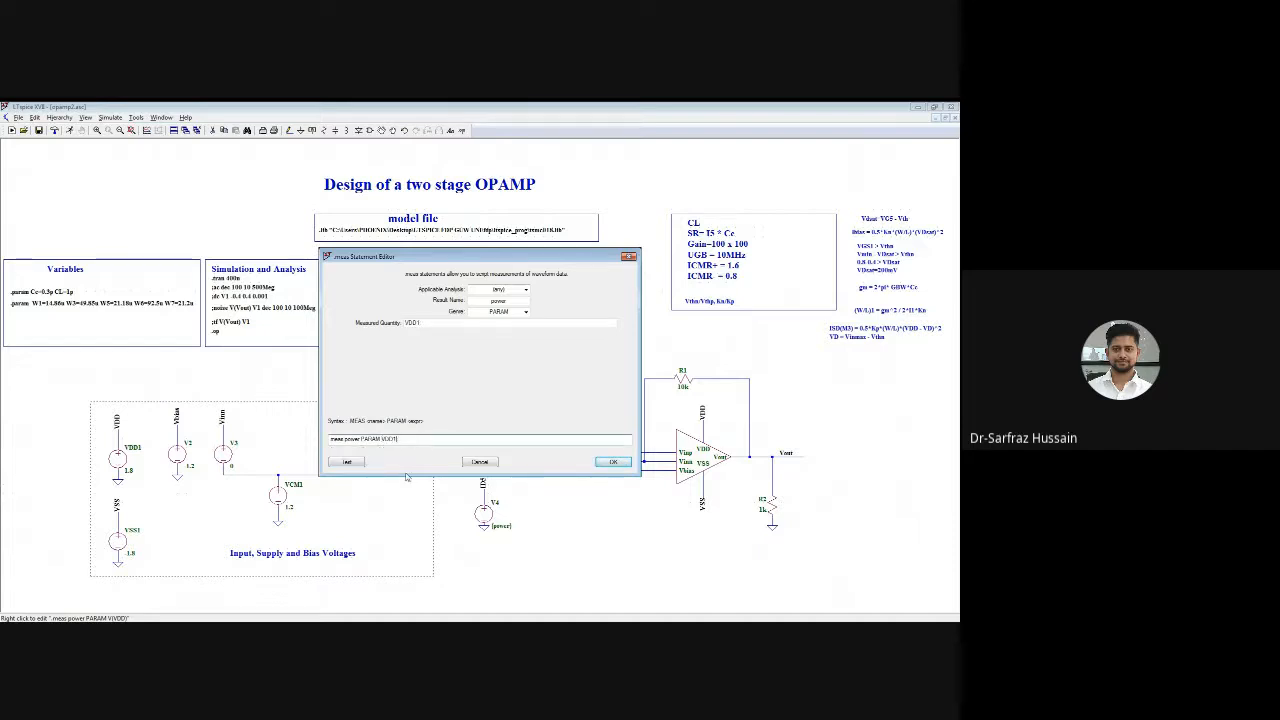
pyautogui.click(347, 462)
# Remove the PARAM keyword, rewrite the statement as .meas power=VDD1 and test it
pyautogui.moveTo(376, 438); pyautogui.dragTo(381, 438)
pyautogui.press('BackSpace')
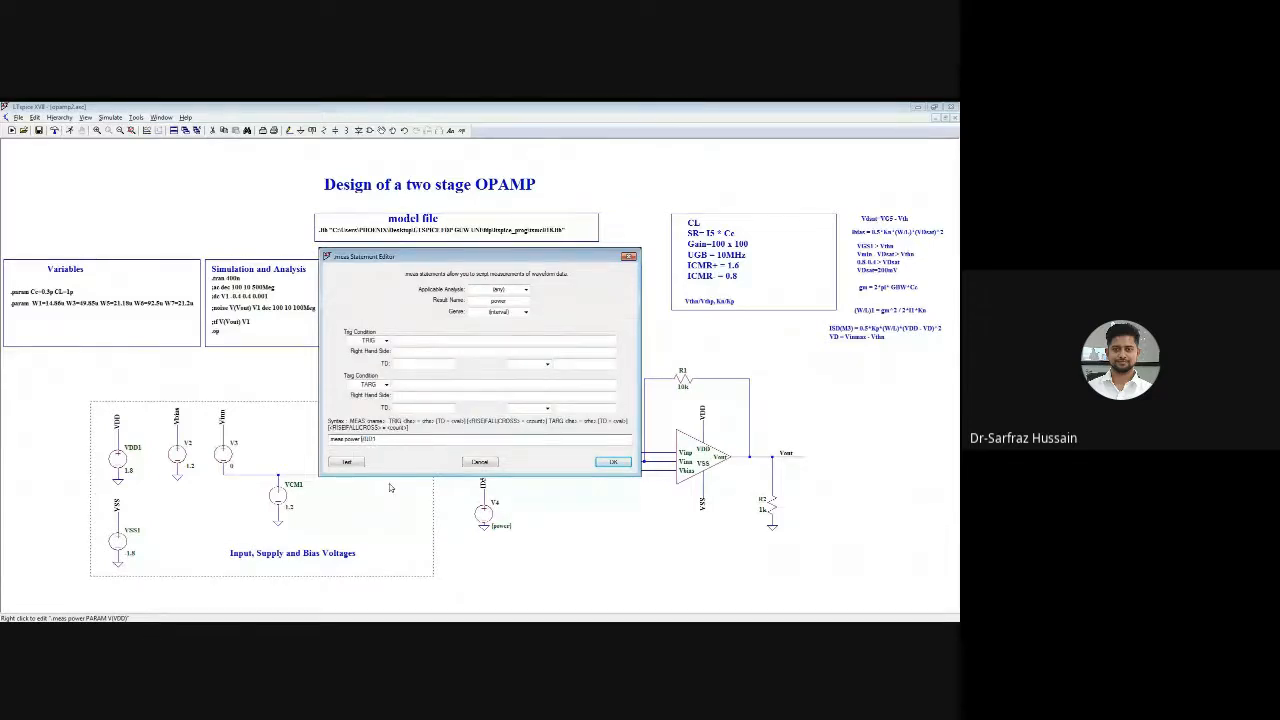
pyautogui.press('BackSpace')
pyautogui.write('=')
pyautogui.click(350, 462)
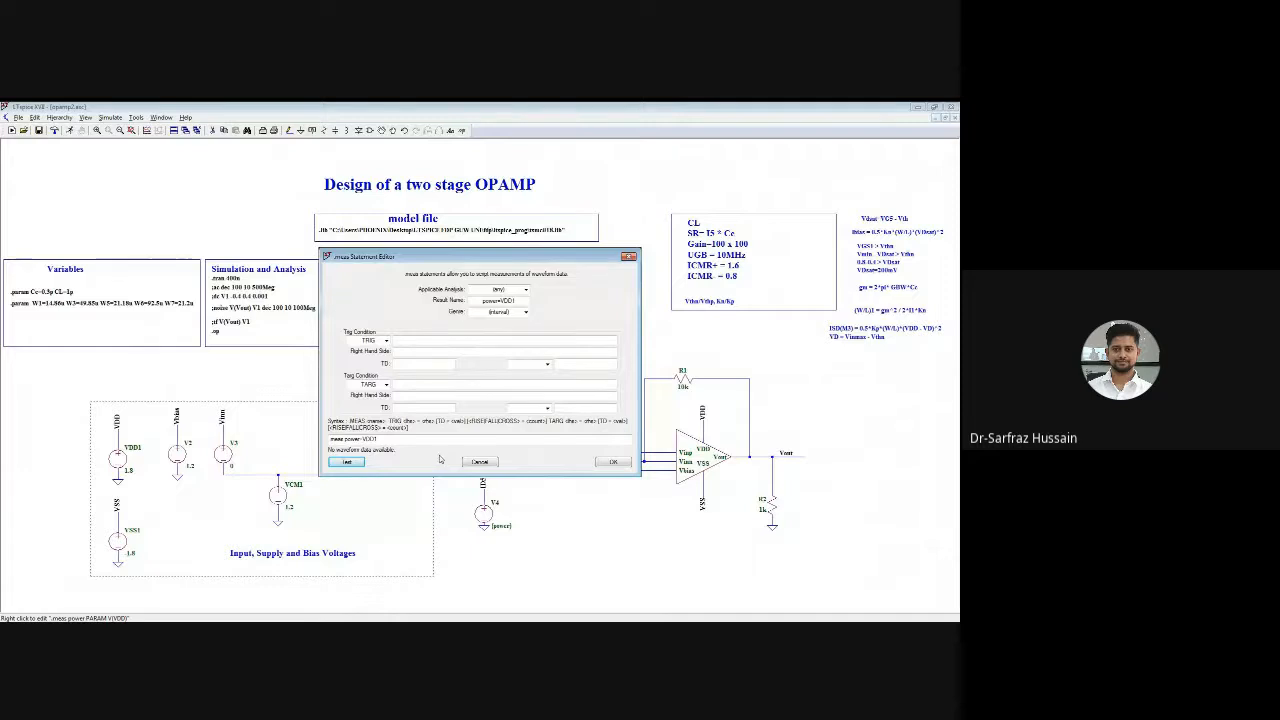
# Apply the .meas power=VDD1 statement and run the simulation
pyautogui.click(376, 439)
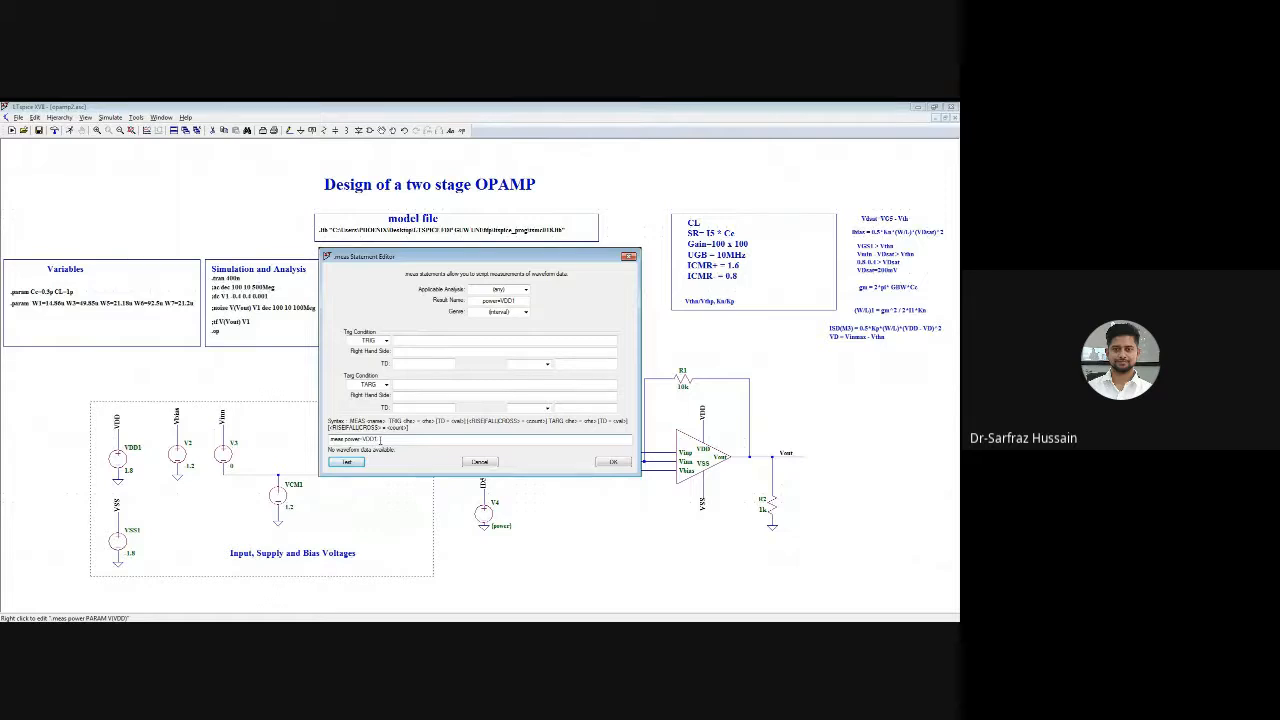
pyautogui.click(612, 462)
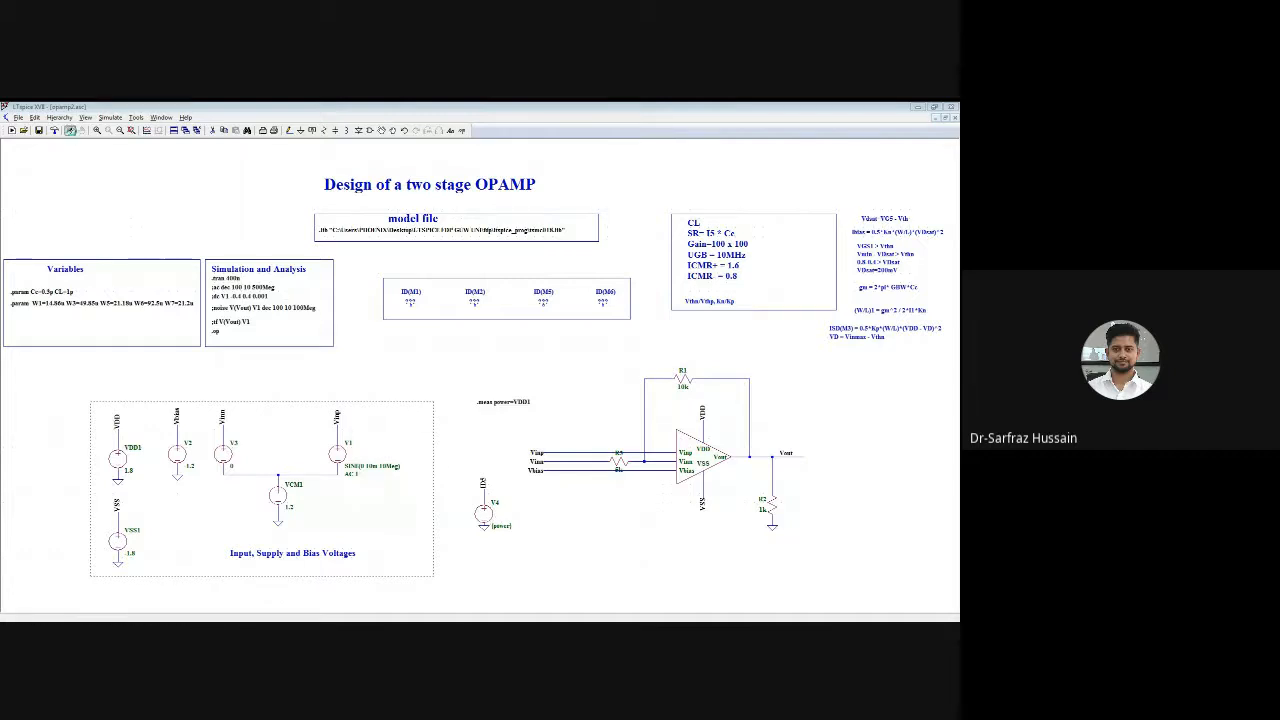
pyautogui.click(69, 131)
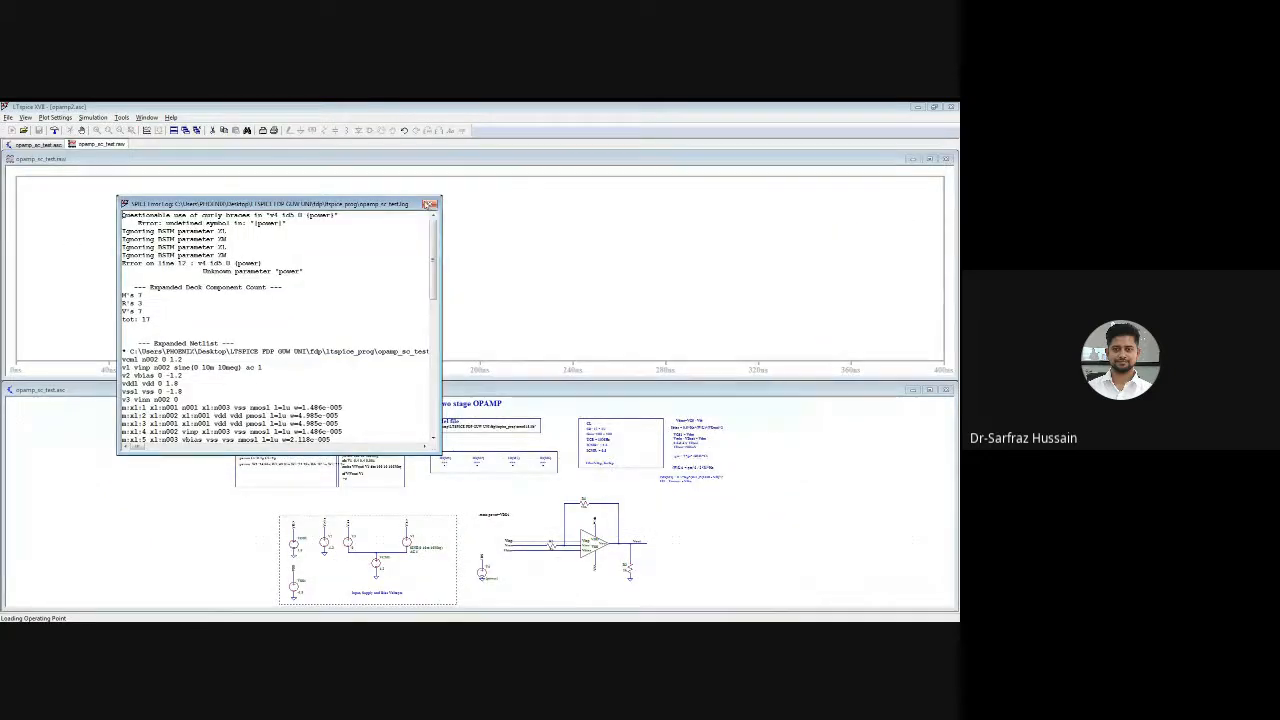
# Find the power measurement line in the SPICE error log, examine it, and close the log
pyautogui.moveTo(433, 258); pyautogui.dragTo(433, 370)
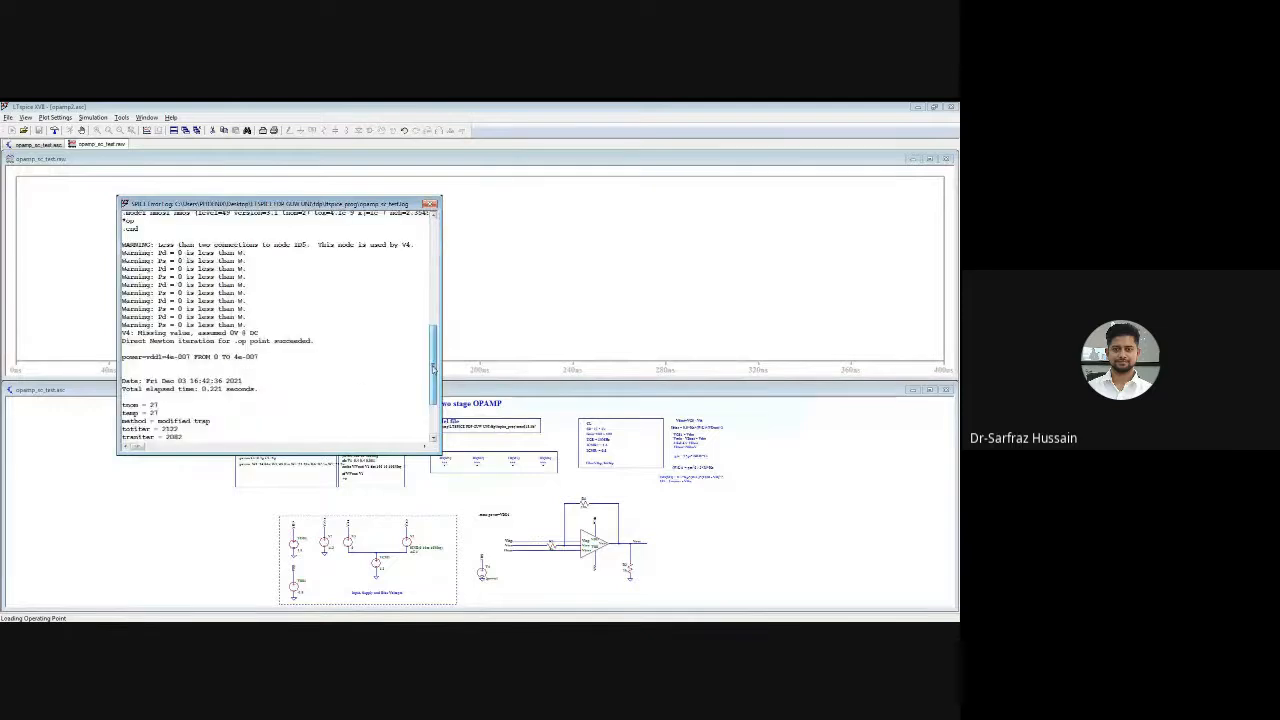
pyautogui.scroll(-3, 347, 343)
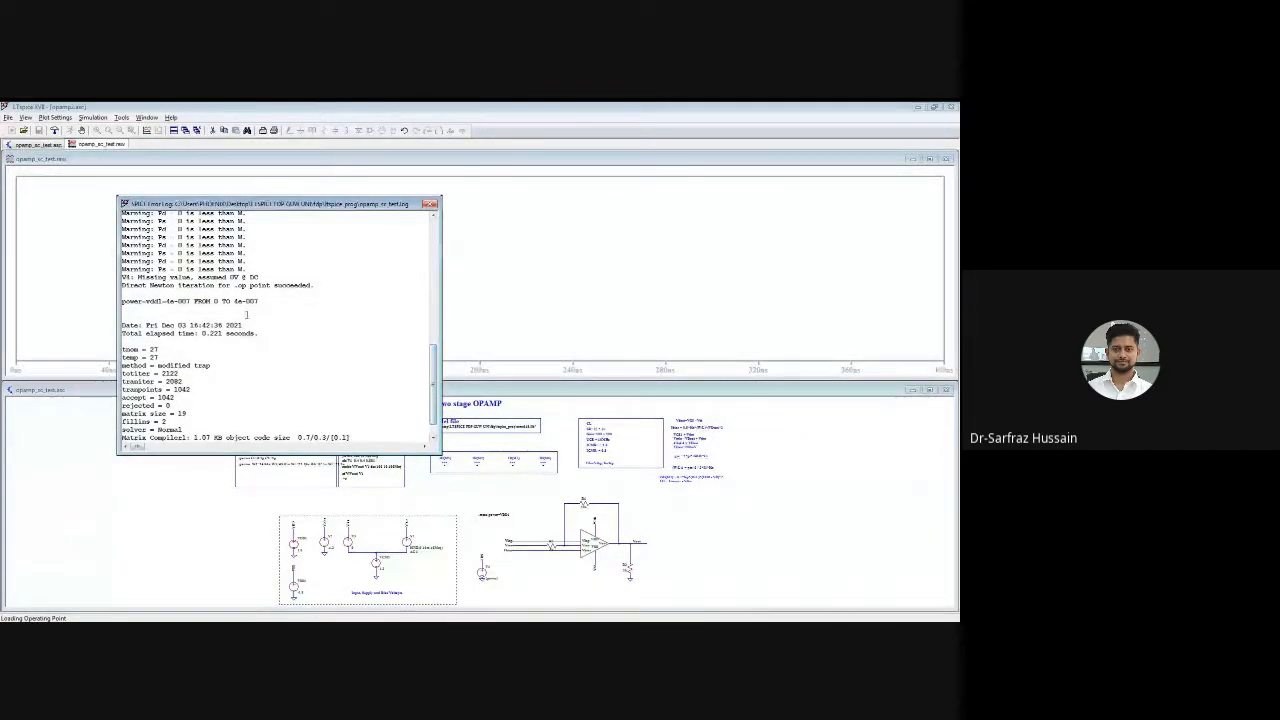
pyautogui.moveTo(168, 302); pyautogui.dragTo(260, 301)
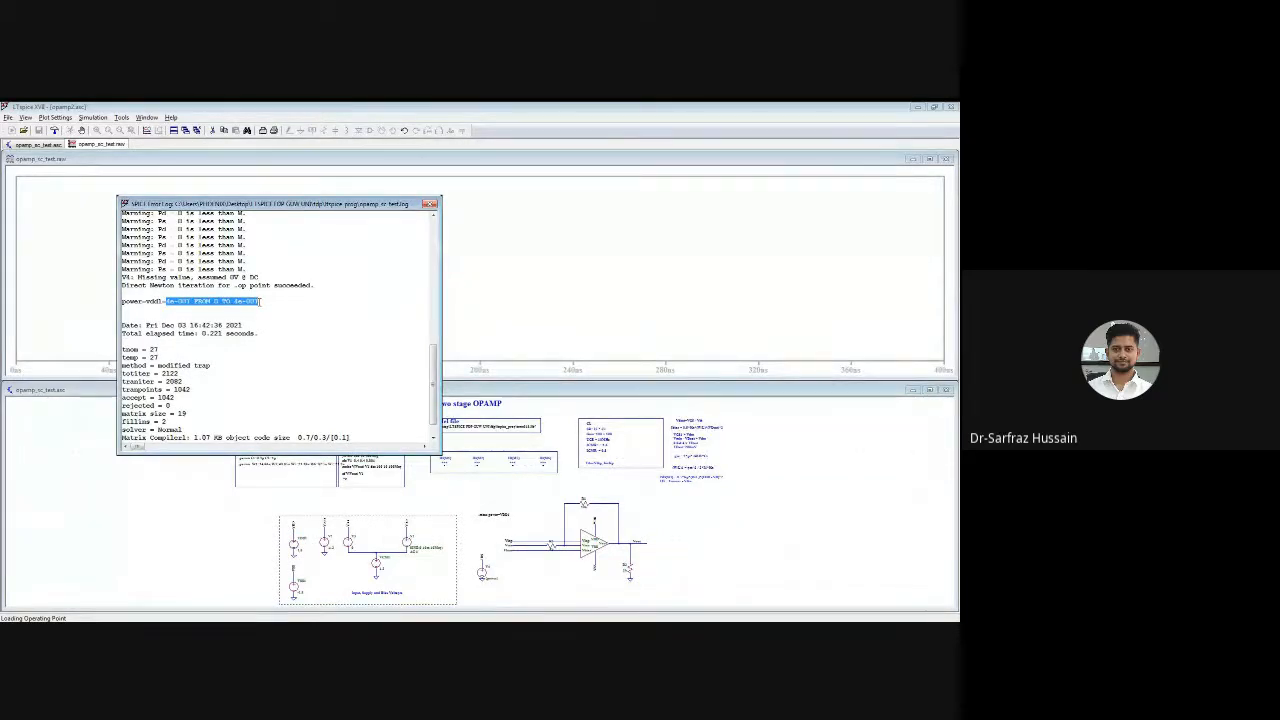
pyautogui.click(260, 301)
pyautogui.moveTo(258, 301); pyautogui.dragTo(122, 302)
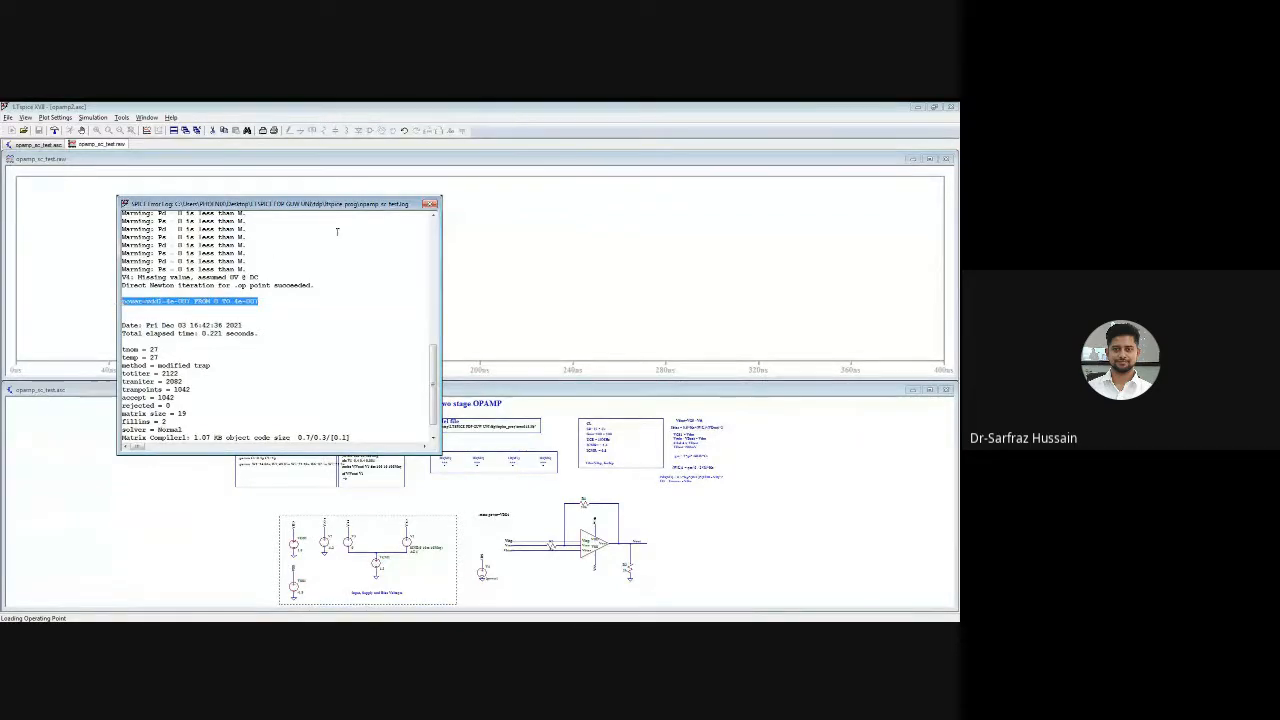
pyautogui.click(431, 204)
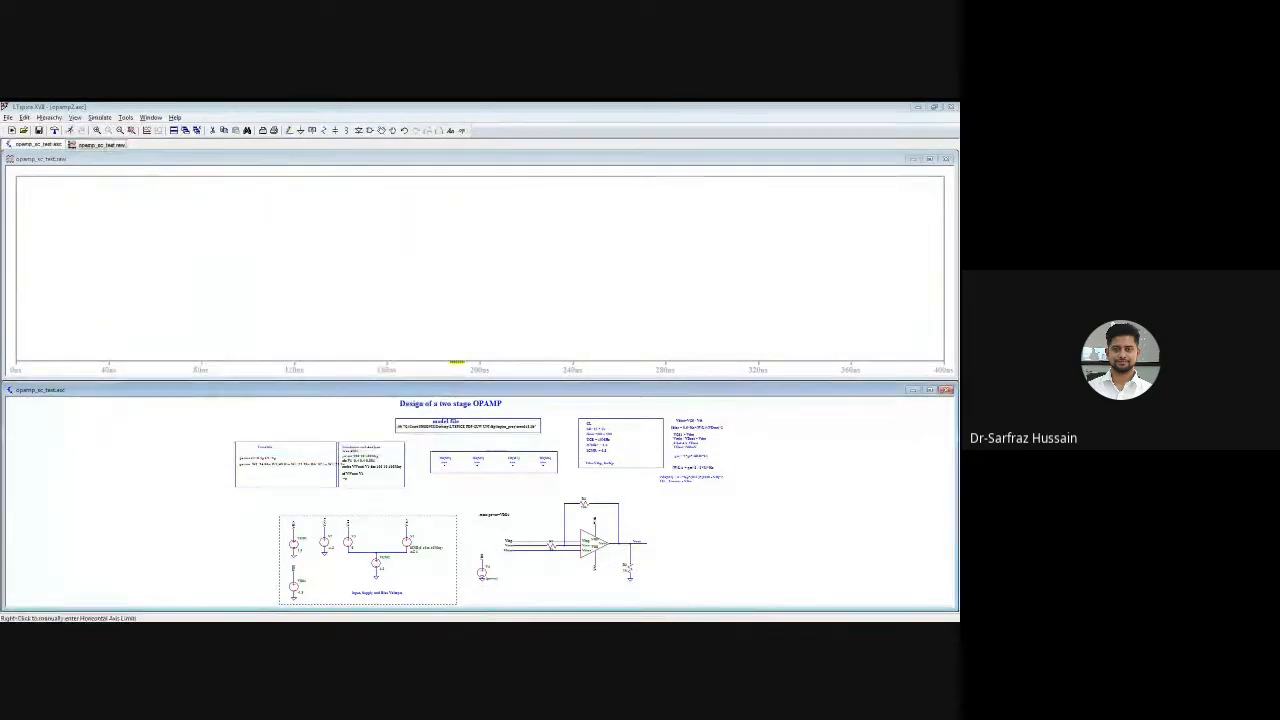
# Restrict the power measurement to the TRAN analysis, change its expression to V(Vout), test it and apply the statement
pyautogui.rightClick(505, 513)
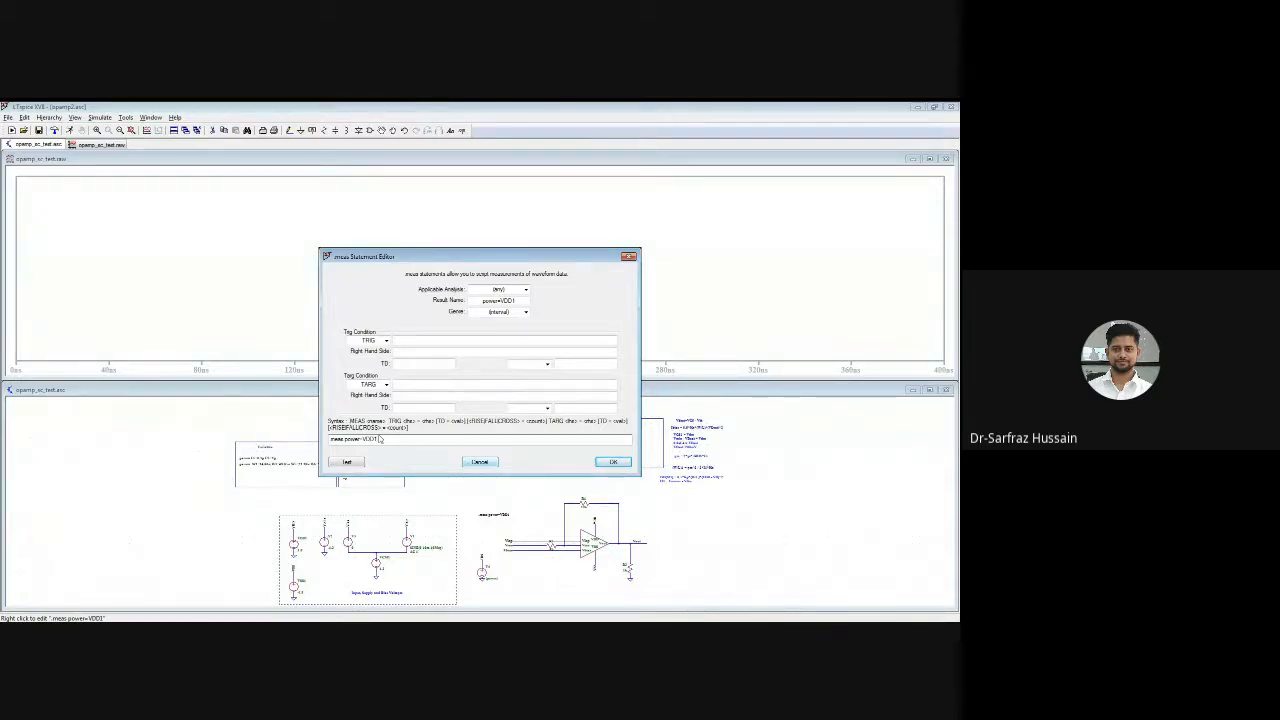
pyautogui.moveTo(380, 439); pyautogui.dragTo(363, 440)
pyautogui.click(524, 291)
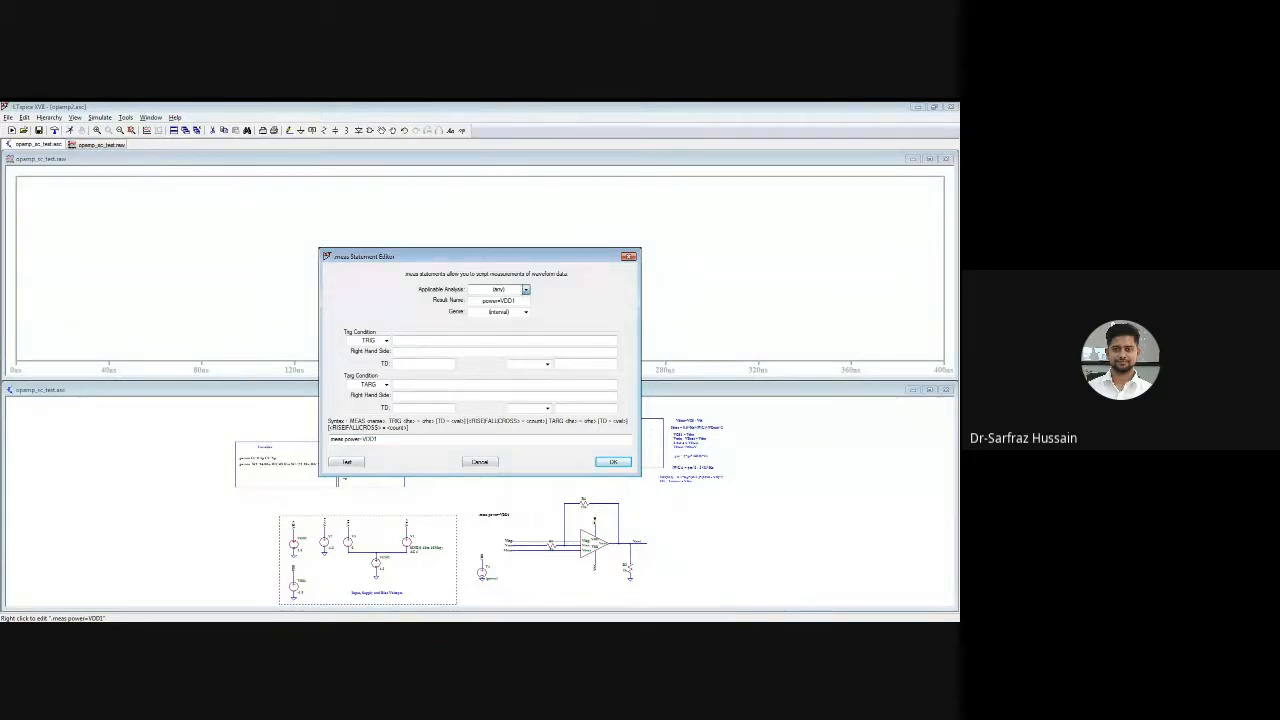
pyautogui.click(500, 334)
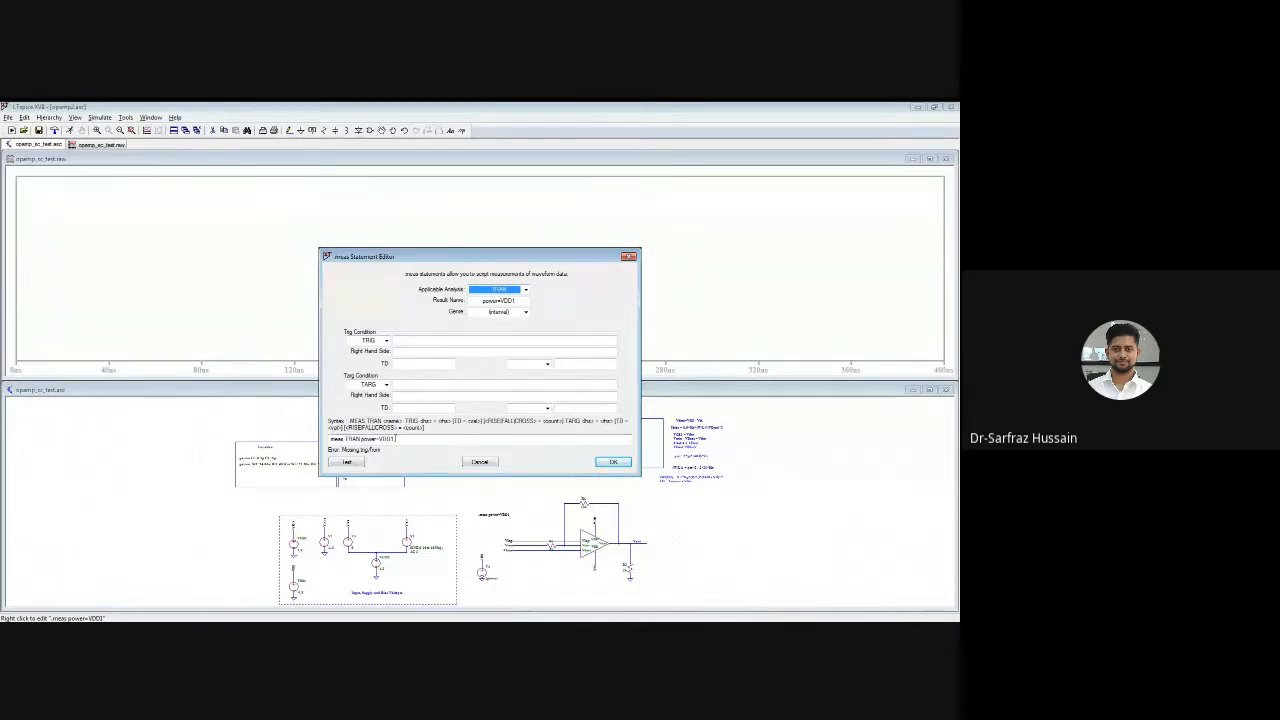
pyautogui.moveTo(380, 438); pyautogui.dragTo(394, 438)
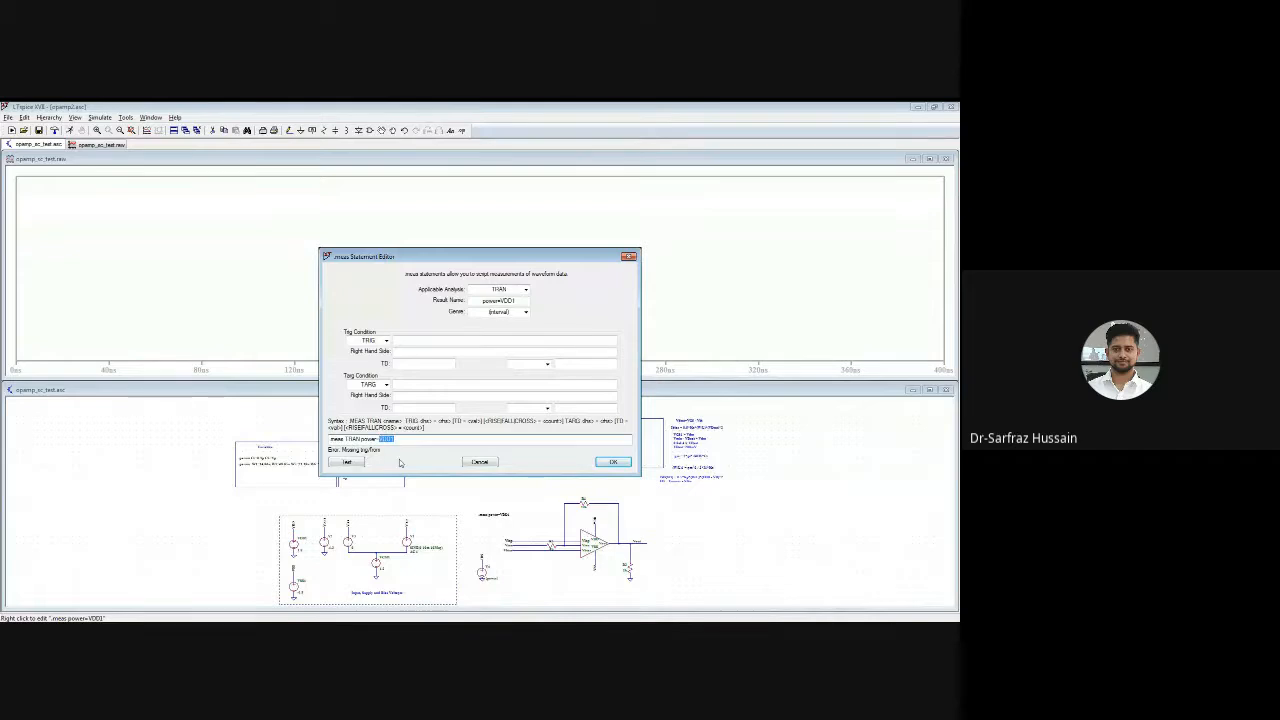
pyautogui.write('V')
pyautogui.write('()')
pyautogui.write('Vout')
pyautogui.click(346, 463)
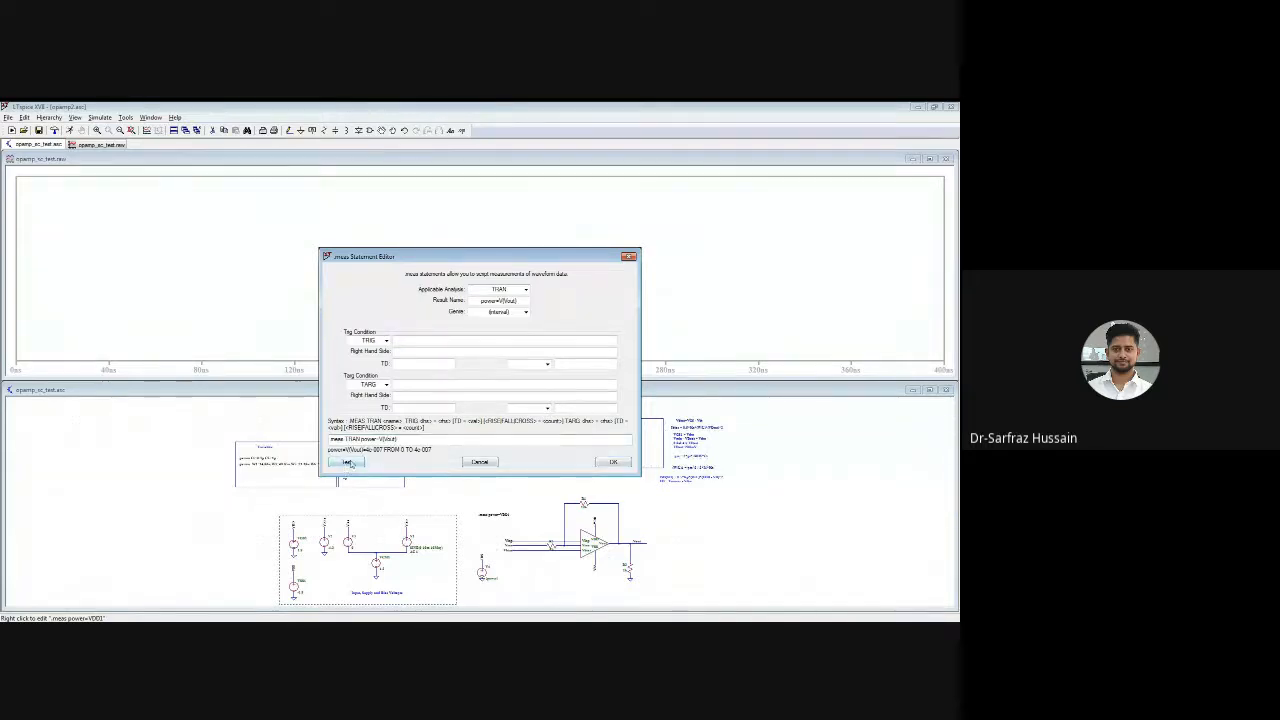
pyautogui.click(607, 463)
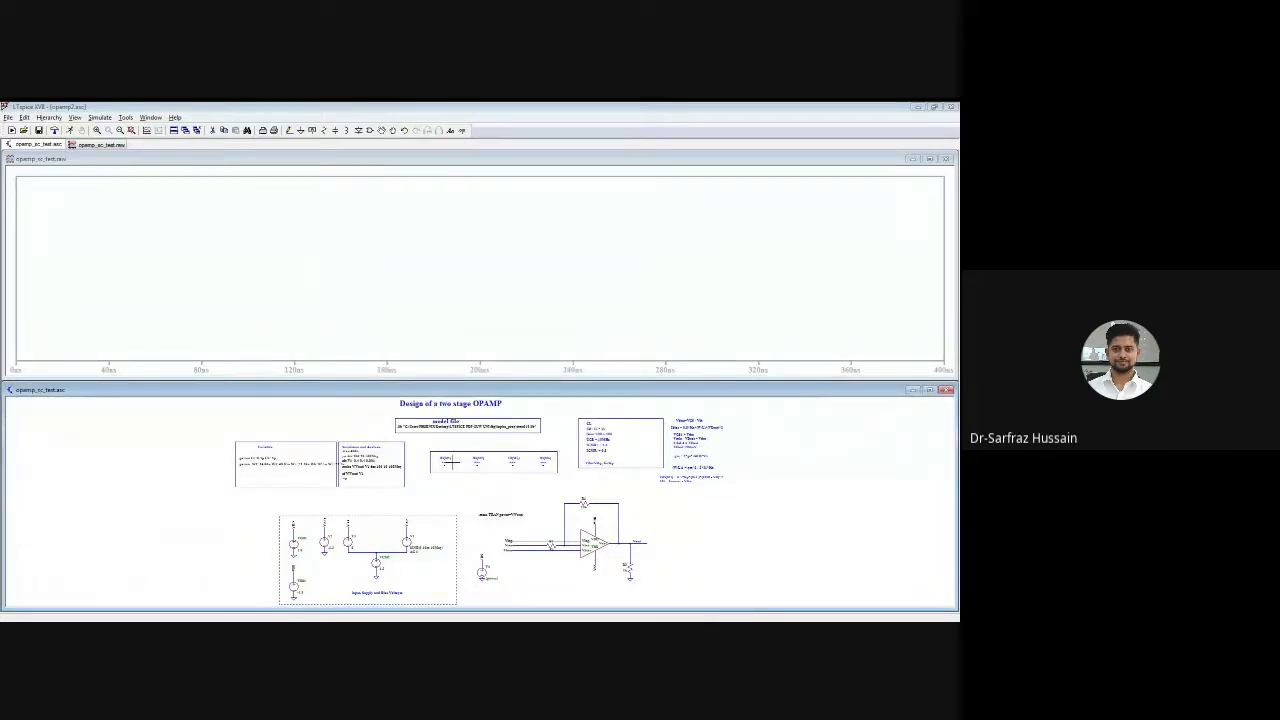
# Rerun the simulation, plot the ID5 node voltage at source V4, and return to the full-size schematic
pyautogui.click(69, 131)
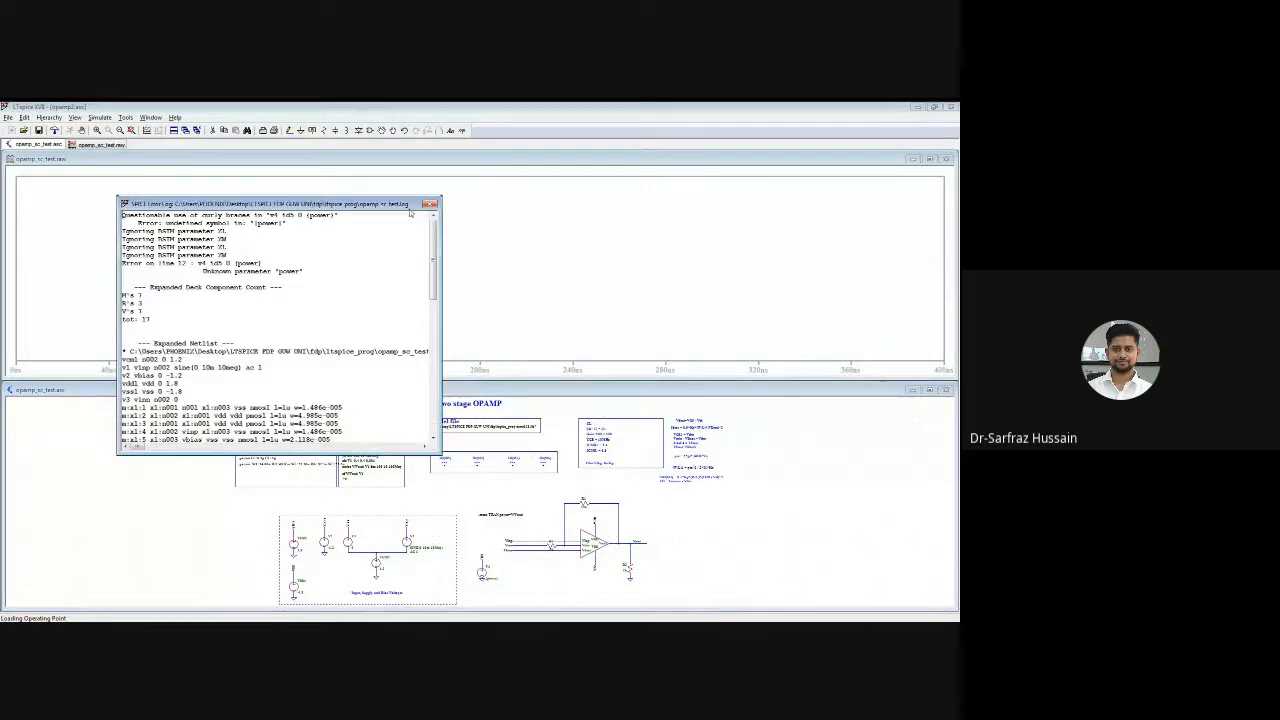
pyautogui.click(430, 203)
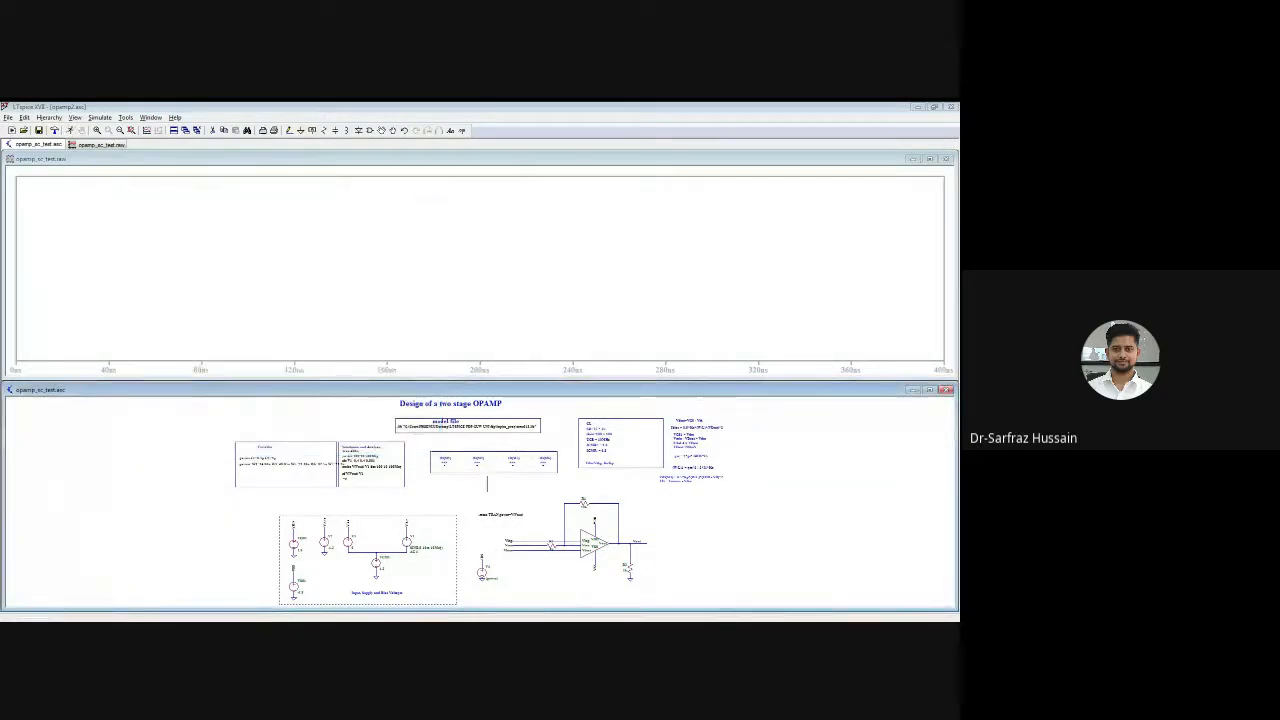
pyautogui.click(482, 565)
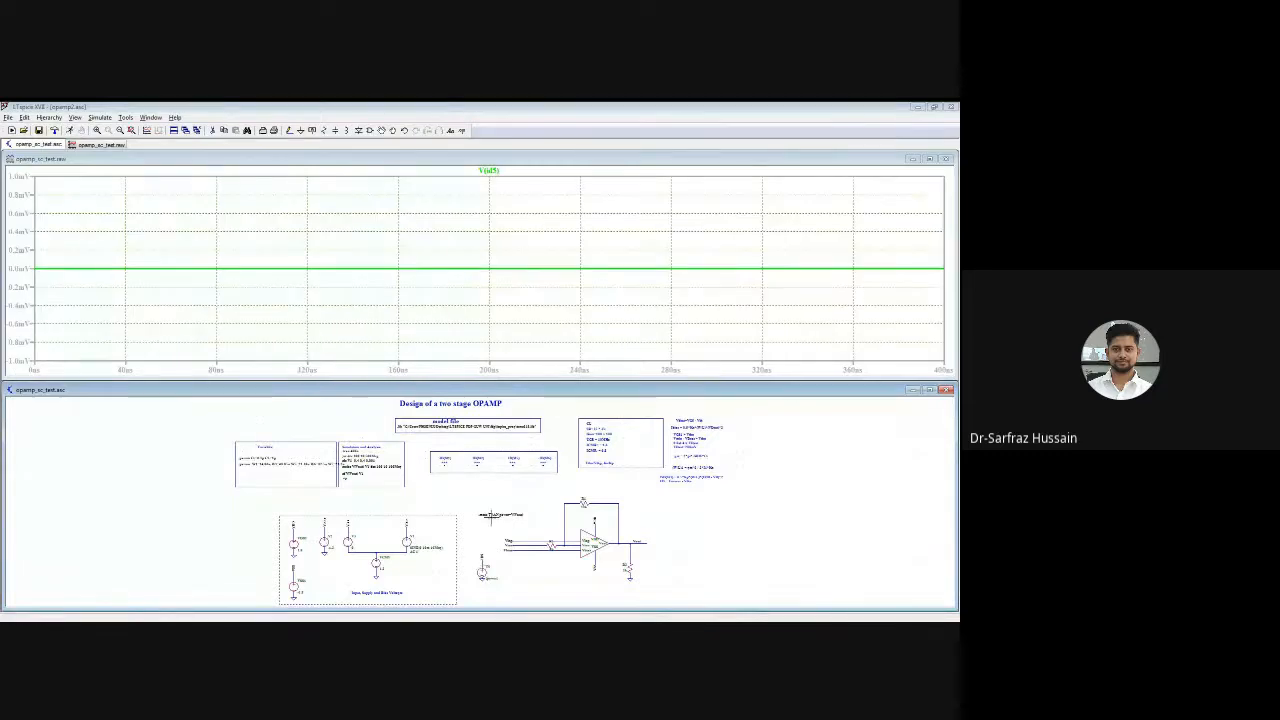
pyautogui.click(946, 160)
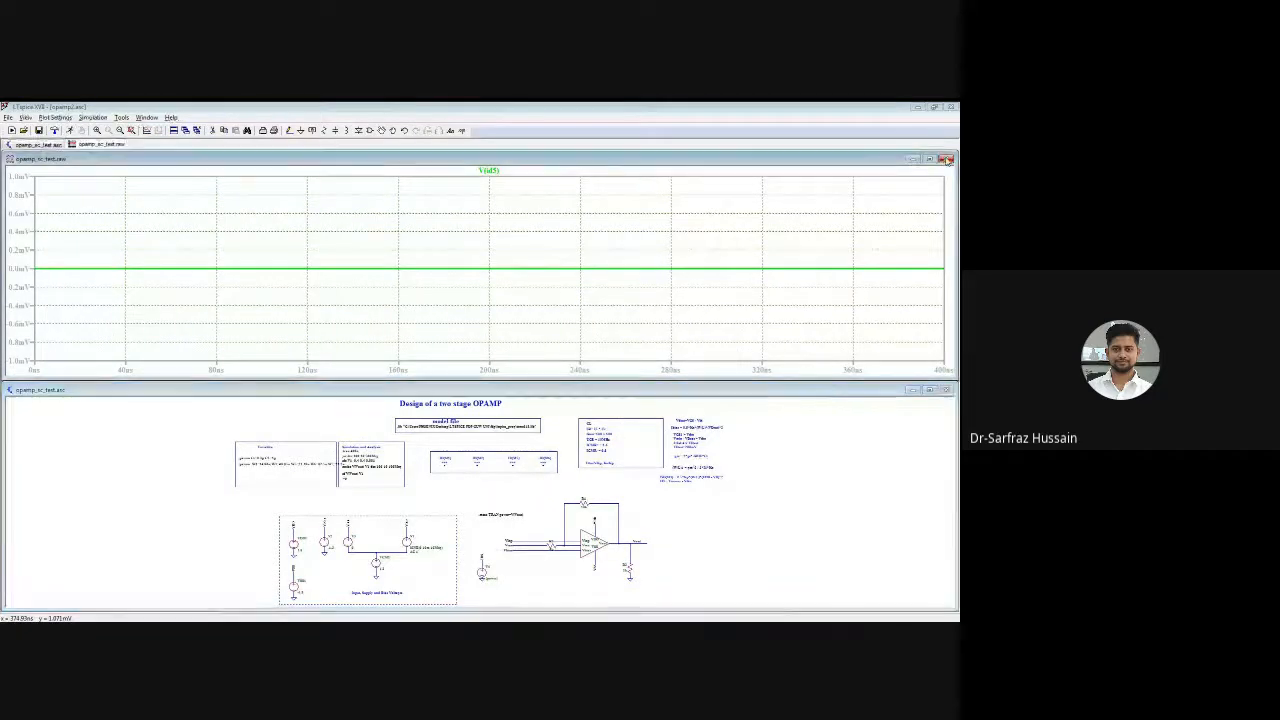
pyautogui.doubleClick(667, 387)
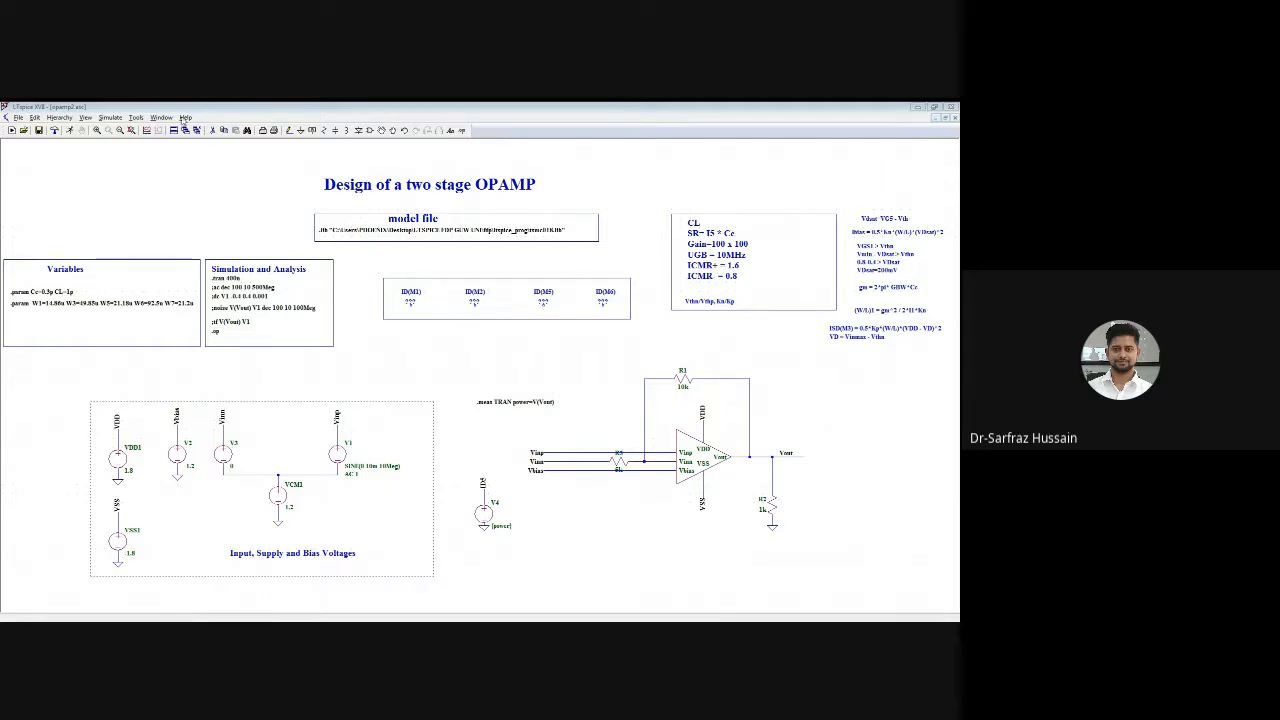
pyautogui.click(184, 119)
pyautogui.click(196, 131)
# Place a SPICE directive reading .step param temp above the .meas statement
pyautogui.rightClick(659, 487)
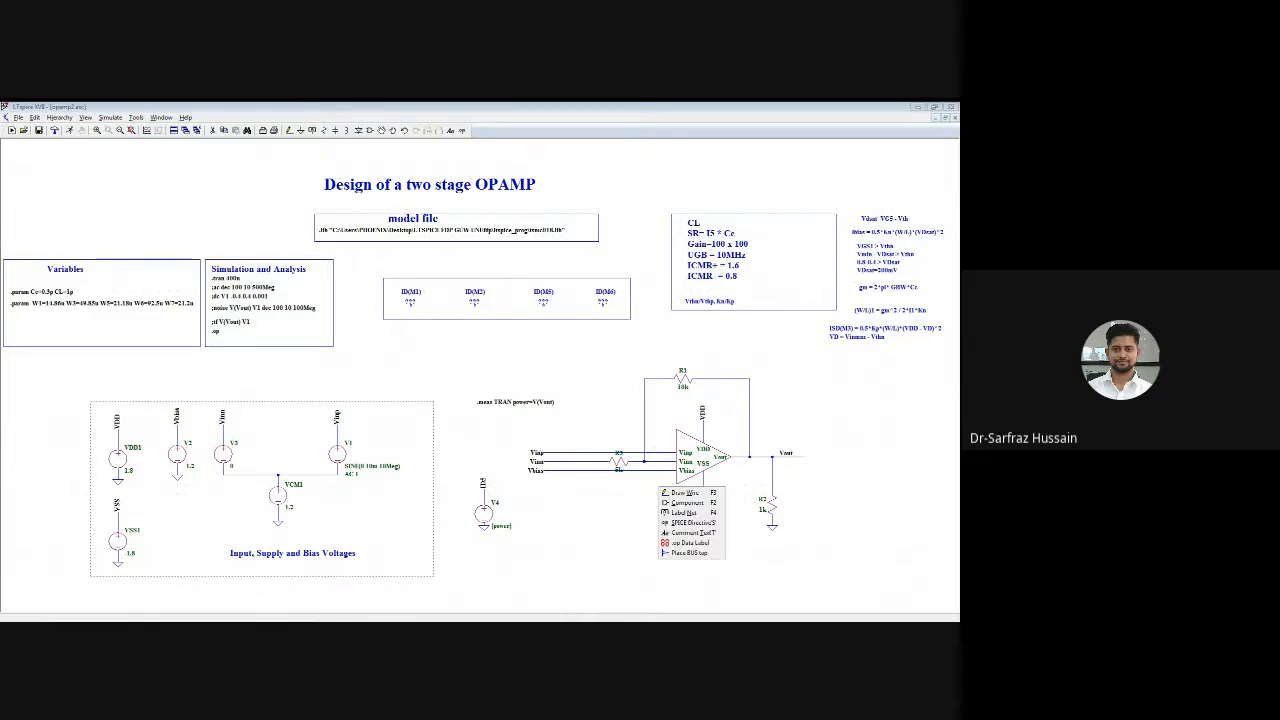
pyautogui.click(679, 523)
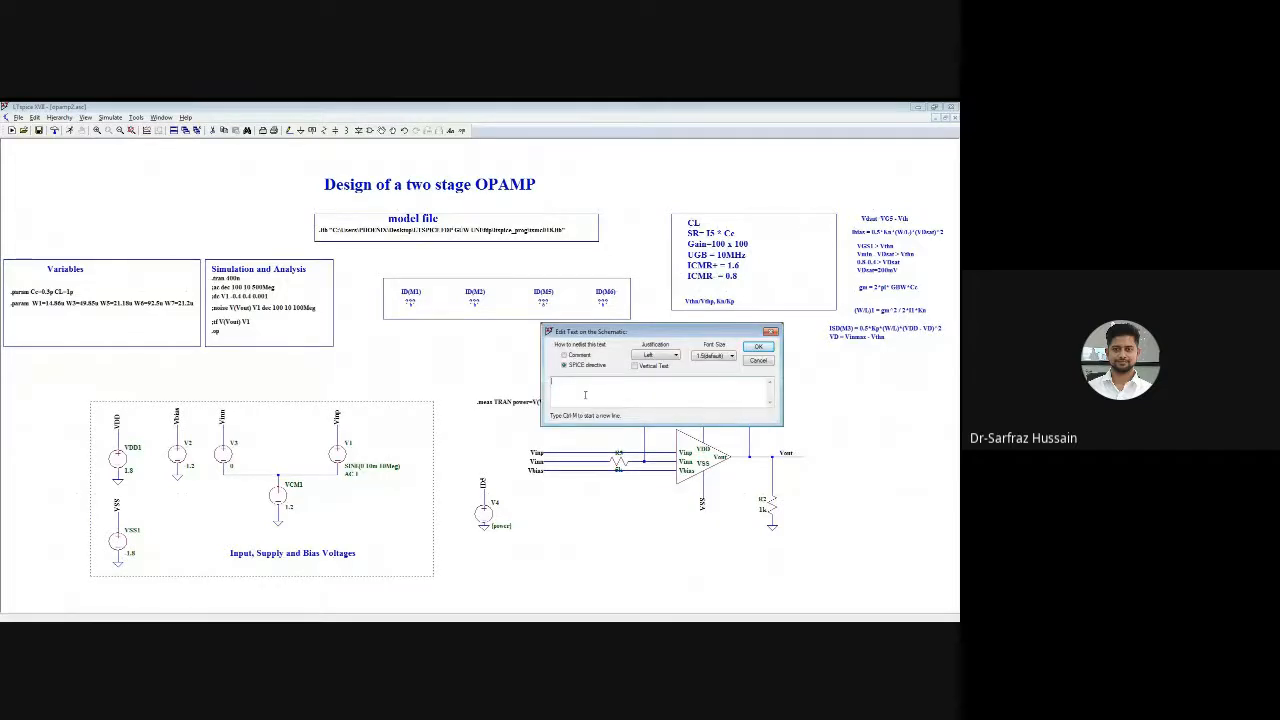
pyautogui.write('.step param temp')
pyautogui.click(758, 346)
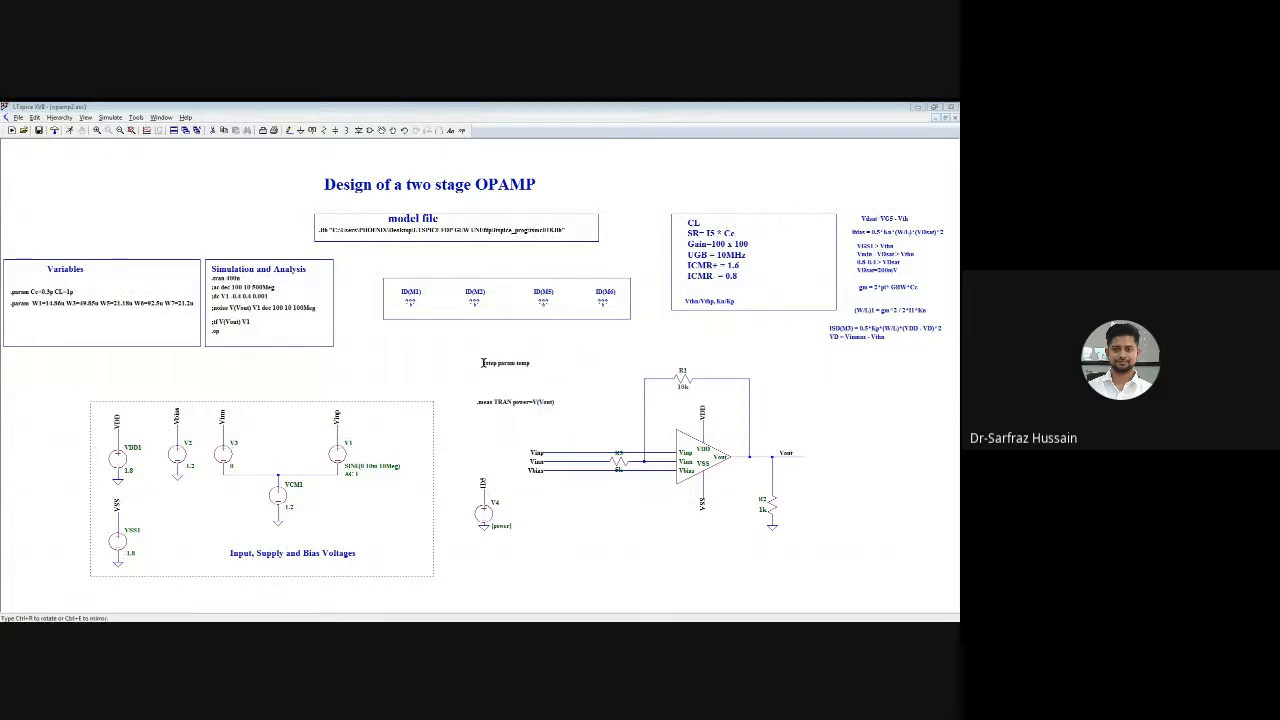
pyautogui.click(484, 363)
# Define the temp sweep as a list with values 50 and 100 and apply it
pyautogui.rightClick(502, 363)
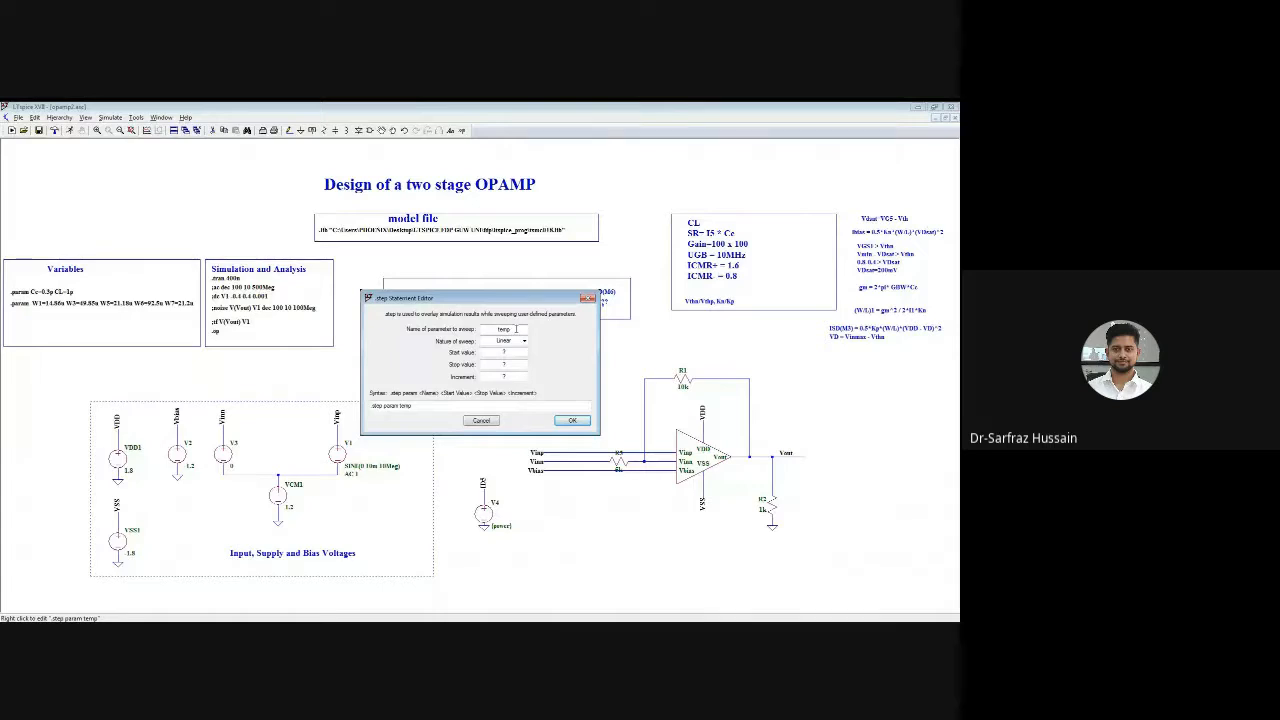
pyautogui.moveTo(516, 329); pyautogui.dragTo(497, 330)
pyautogui.click(506, 351)
pyautogui.click(504, 371)
pyautogui.moveTo(511, 352); pyautogui.dragTo(494, 352)
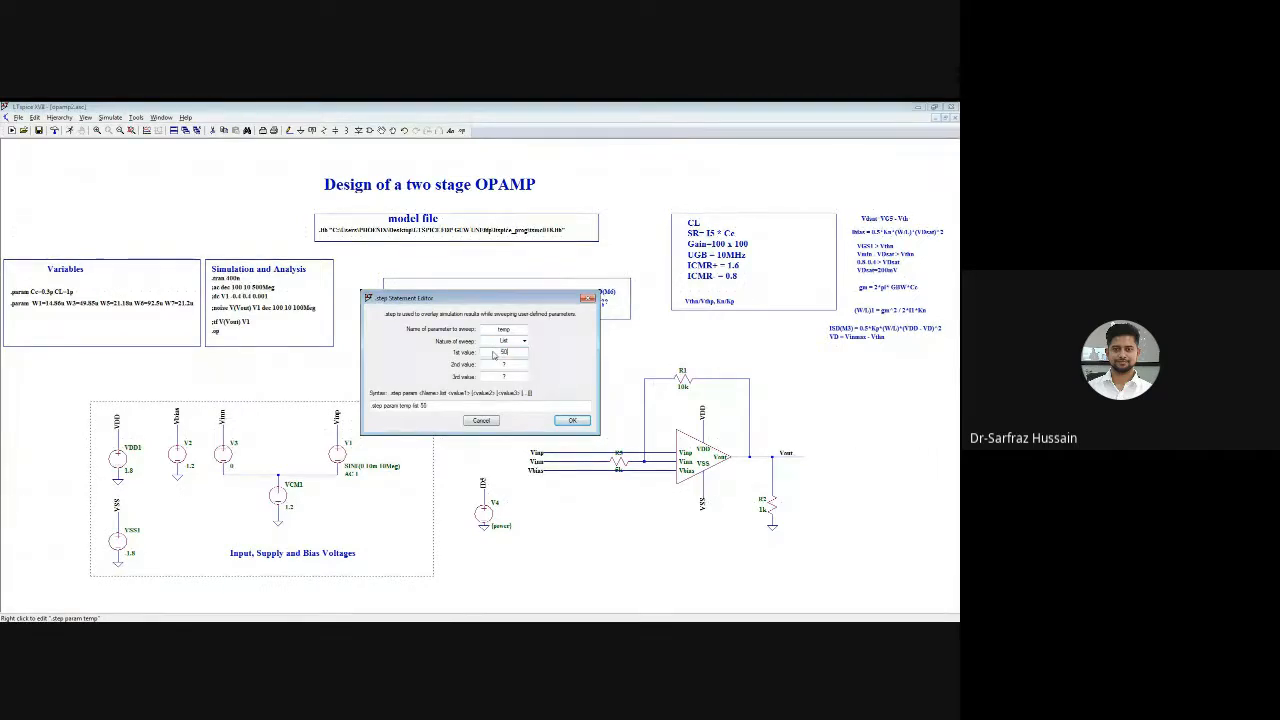
pyautogui.write('50')
pyautogui.moveTo(512, 365); pyautogui.dragTo(491, 365)
pyautogui.write('100')
pyautogui.click(558, 421)
pyautogui.click(474, 377)
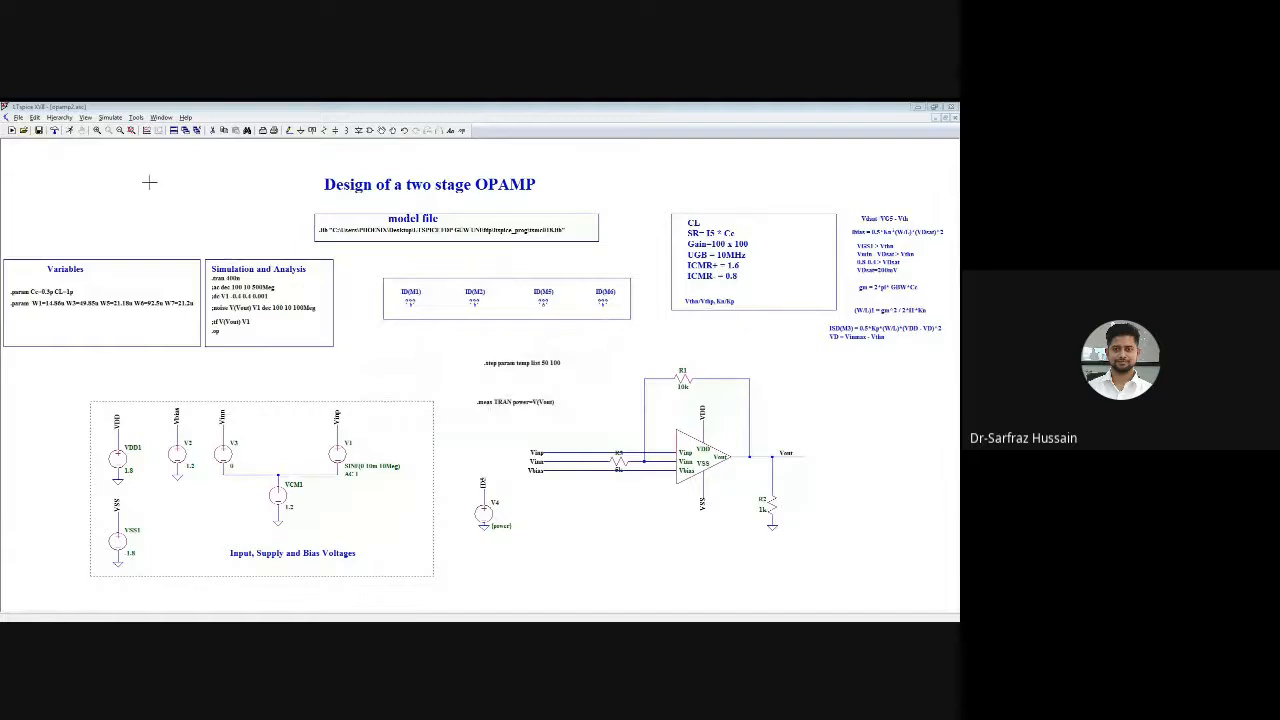
# Run the temperature sweep, examine the power measurement for each step in the error log, and return to the full-size schematic
pyautogui.click(70, 131)
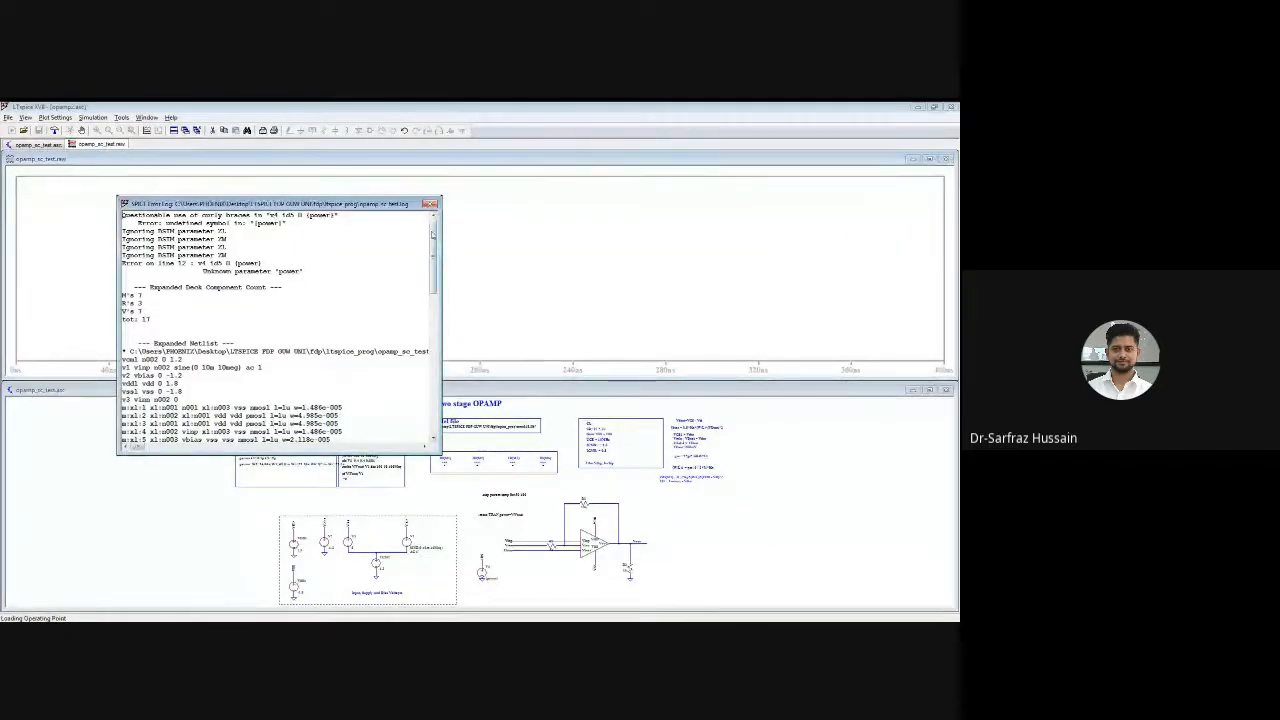
pyautogui.moveTo(437, 243); pyautogui.dragTo(430, 390)
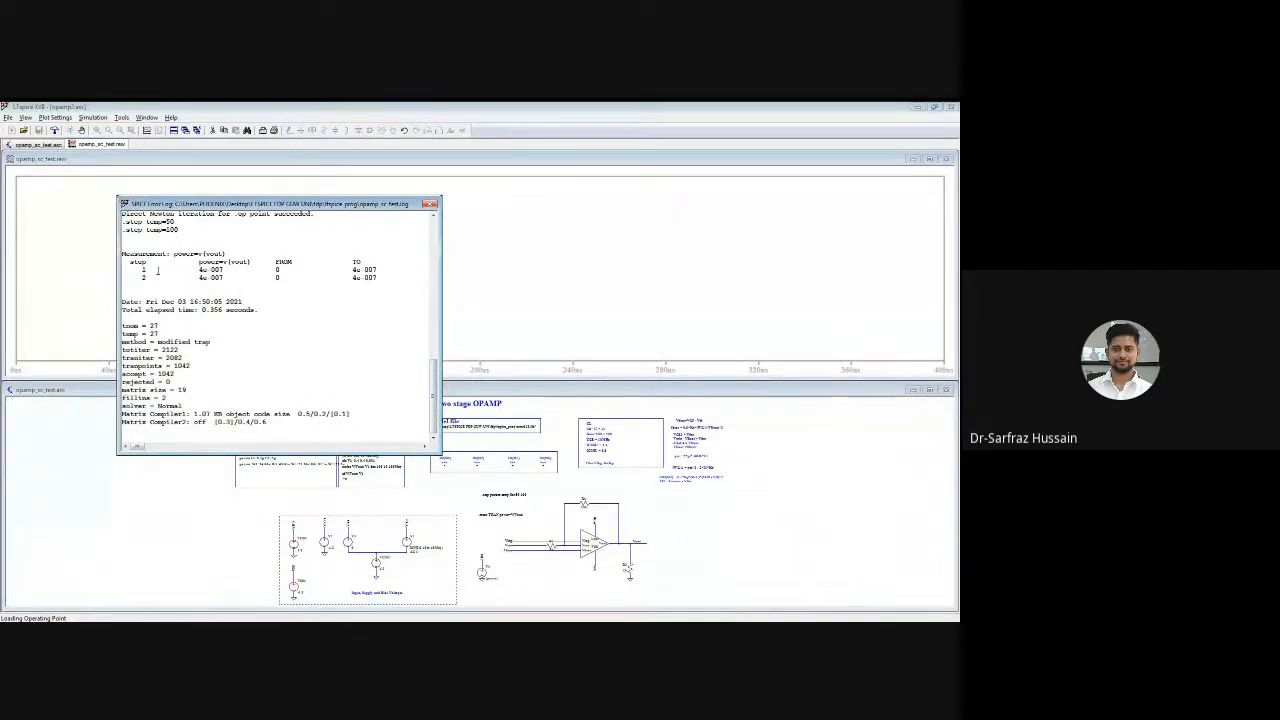
pyautogui.moveTo(134, 270); pyautogui.dragTo(382, 278)
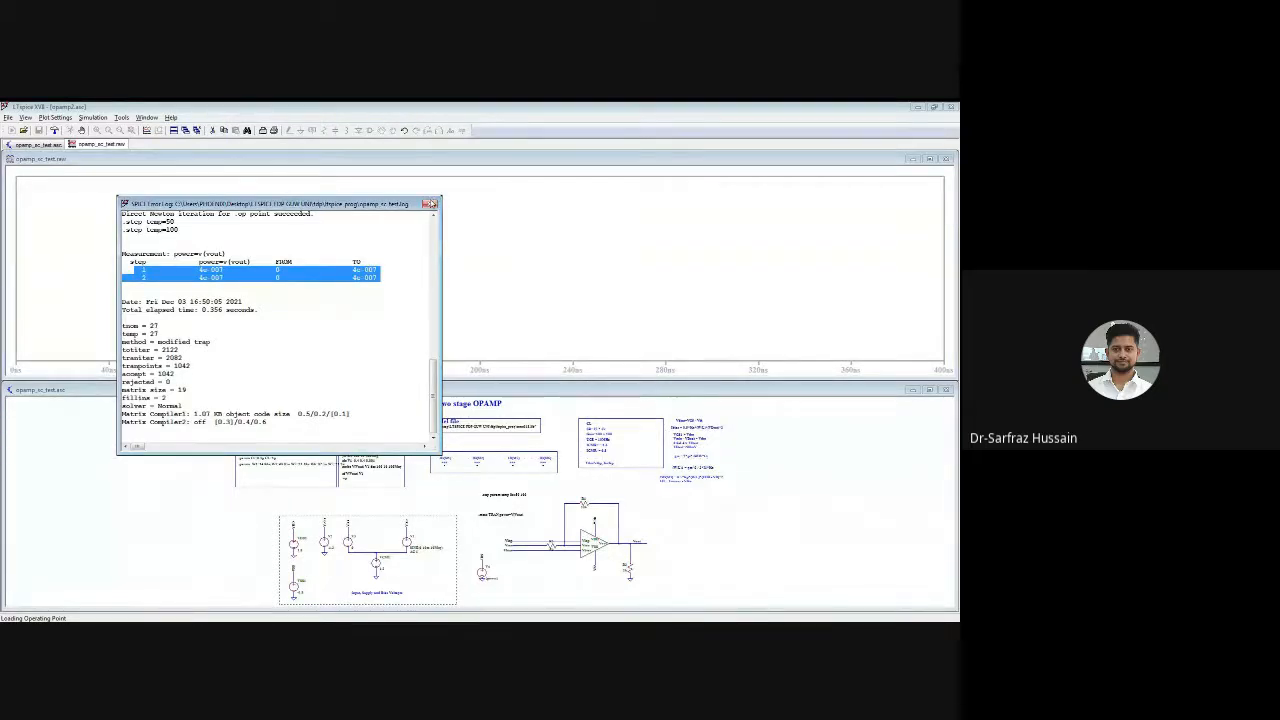
pyautogui.click(430, 204)
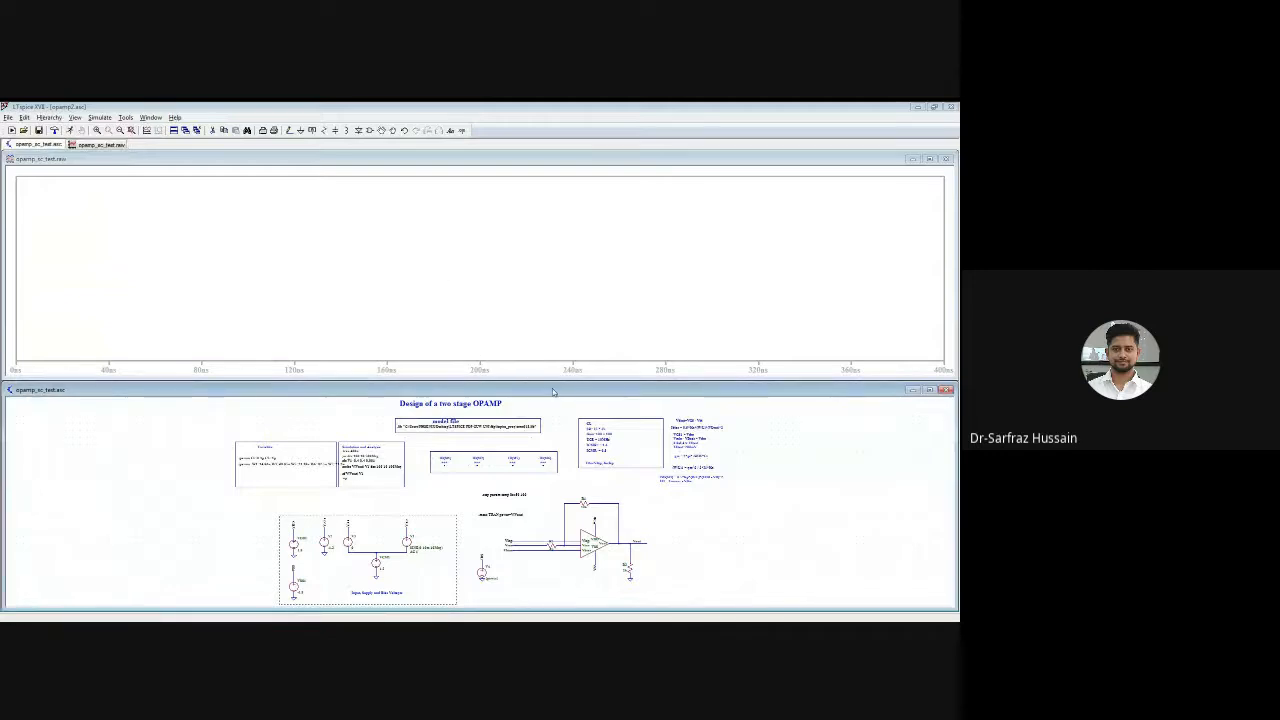
pyautogui.click(947, 160)
pyautogui.doubleClick(620, 380)
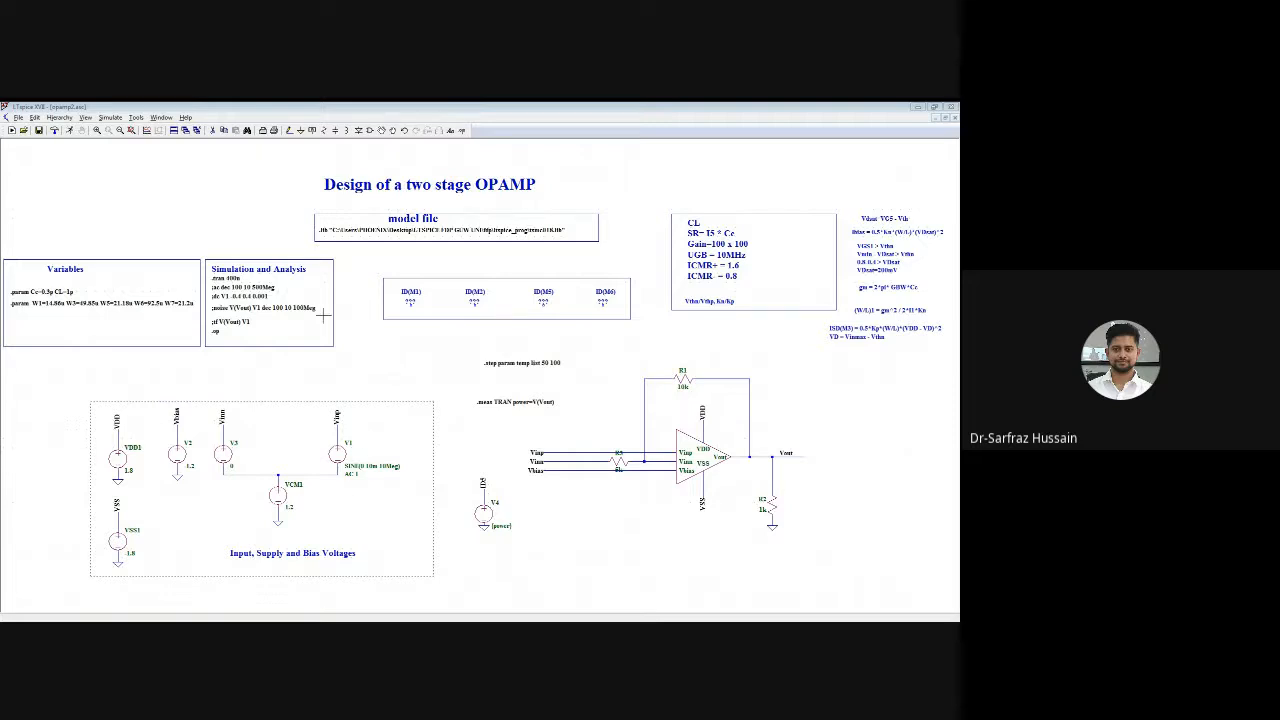
# Place a UniversalOpamp from the Opamps folder of the built-in symbol library in the empty area below the amplifier
pyautogui.click(369, 131)
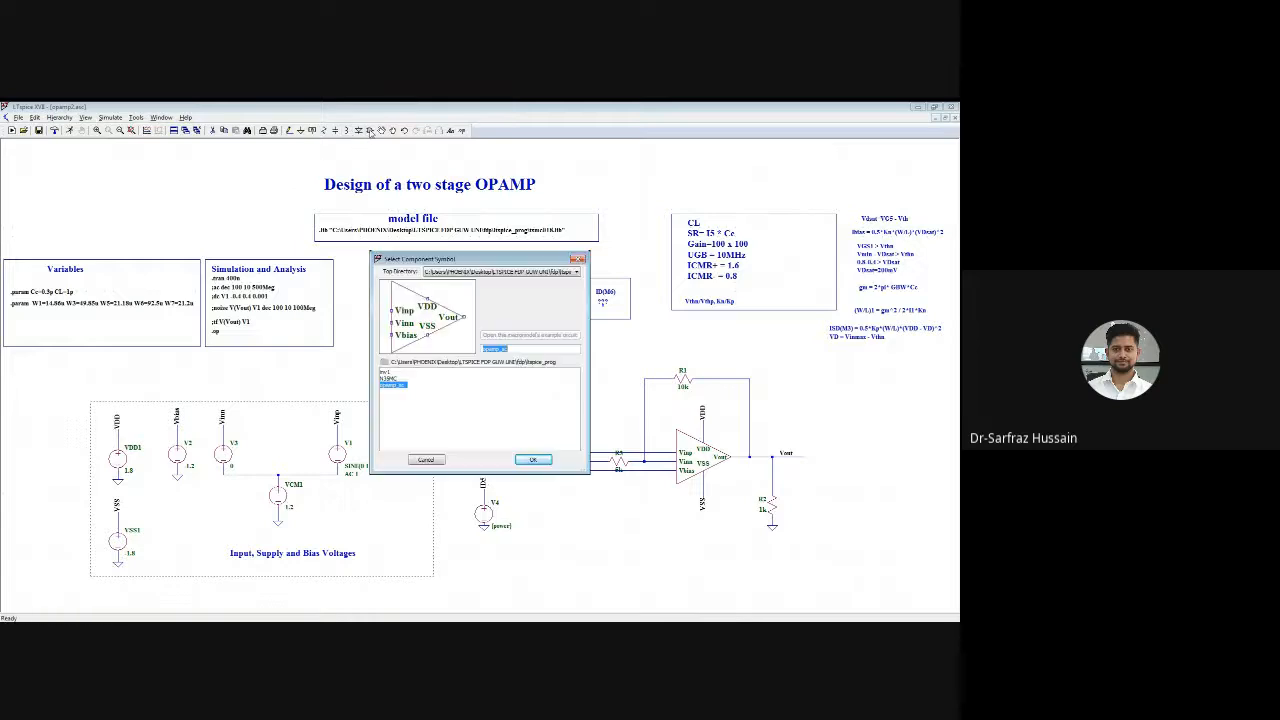
pyautogui.click(533, 276)
pyautogui.click(500, 280)
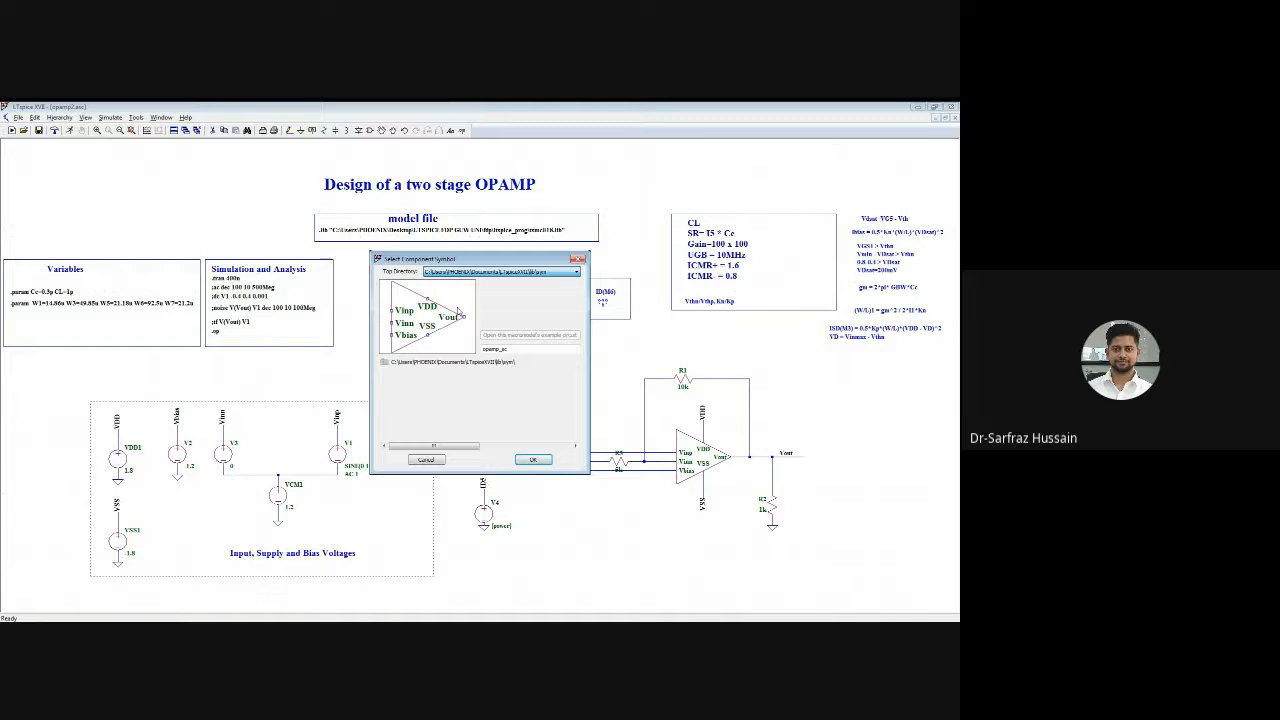
pyautogui.doubleClick(397, 371)
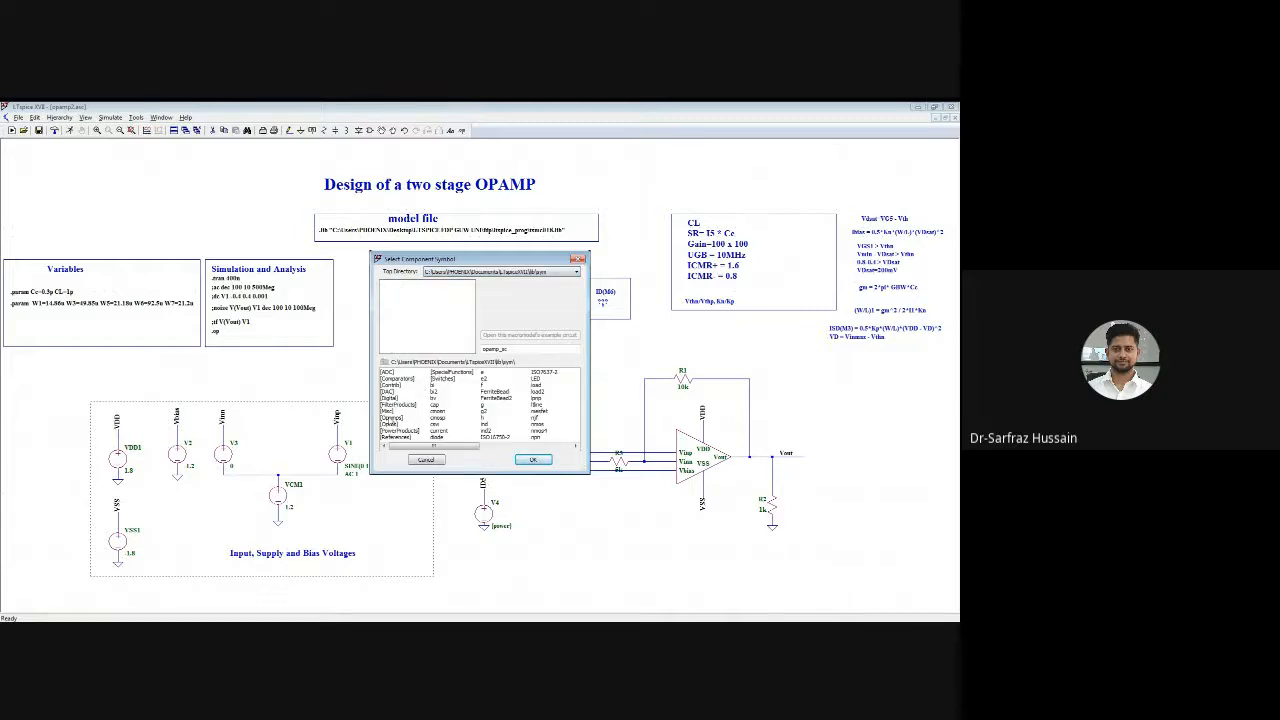
pyautogui.doubleClick(392, 417)
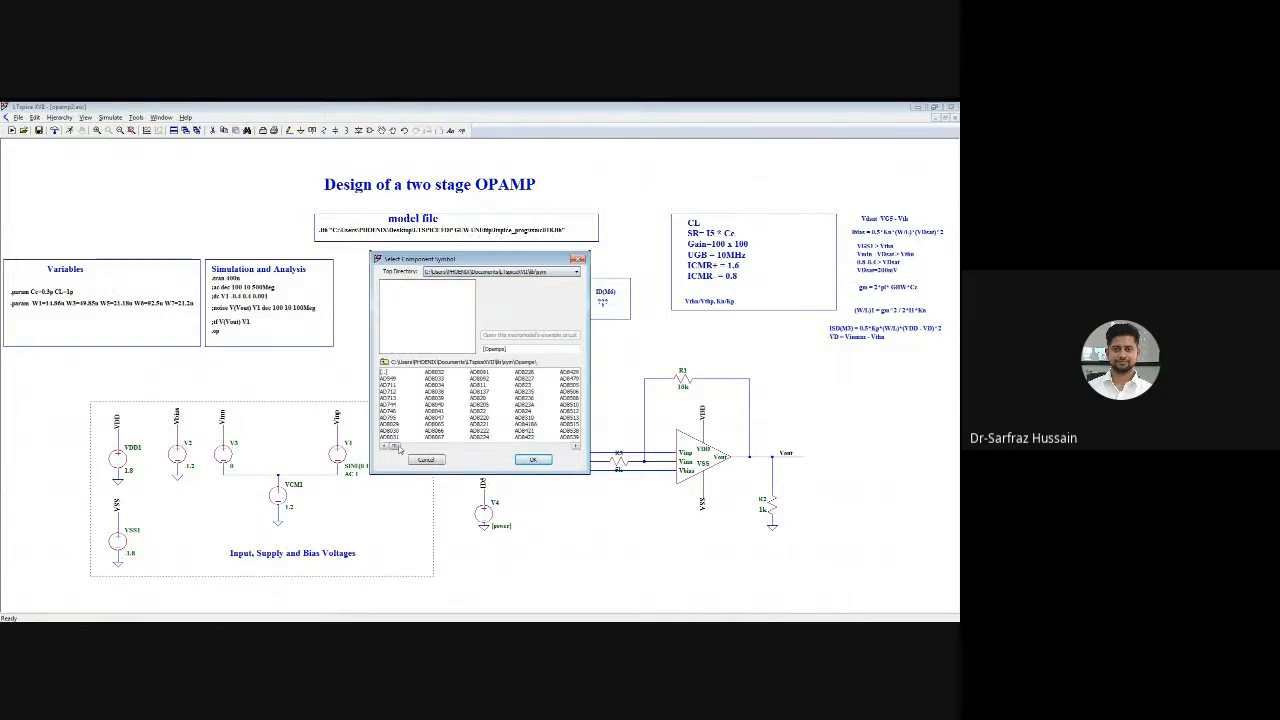
pyautogui.moveTo(399, 447); pyautogui.dragTo(571, 449)
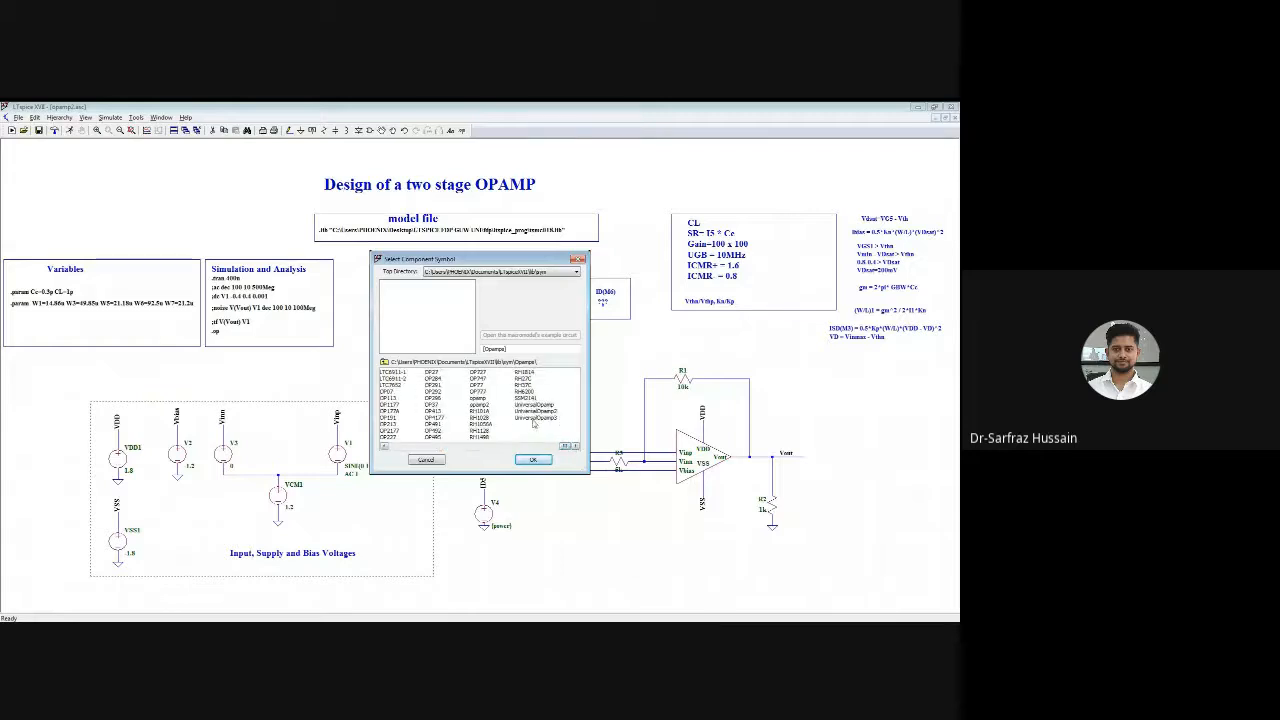
pyautogui.click(535, 405)
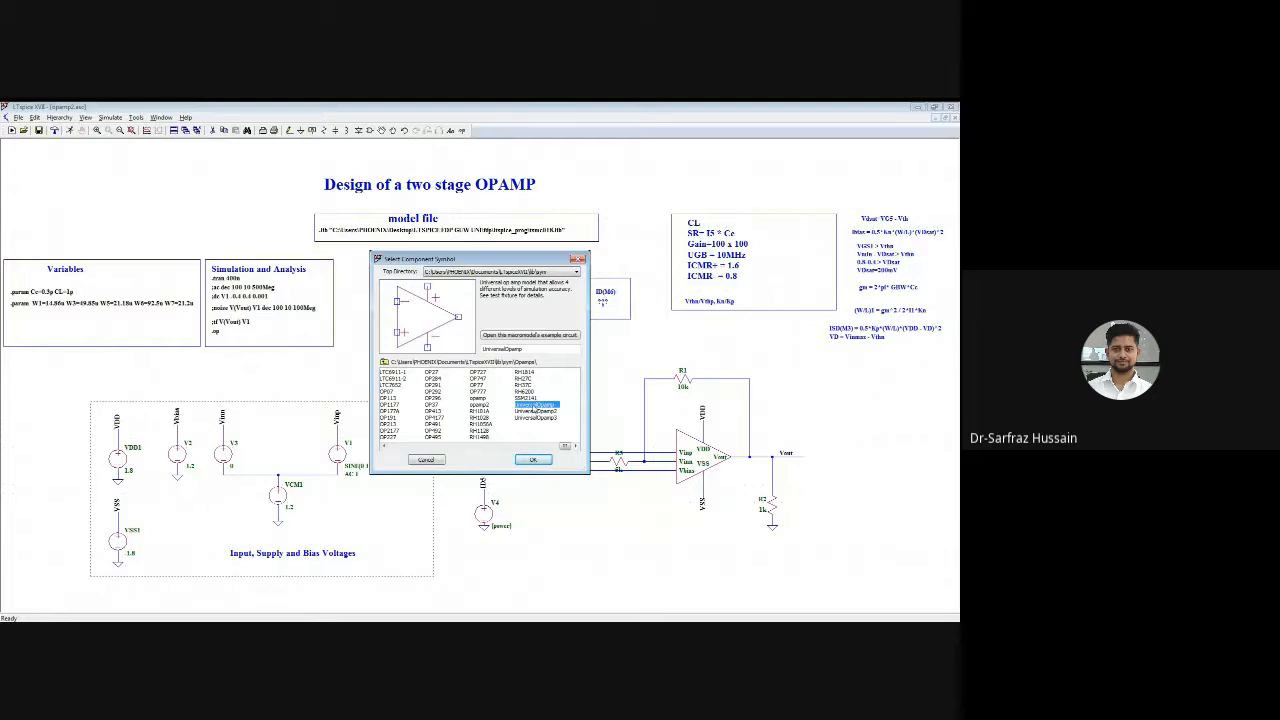
pyautogui.click(533, 459)
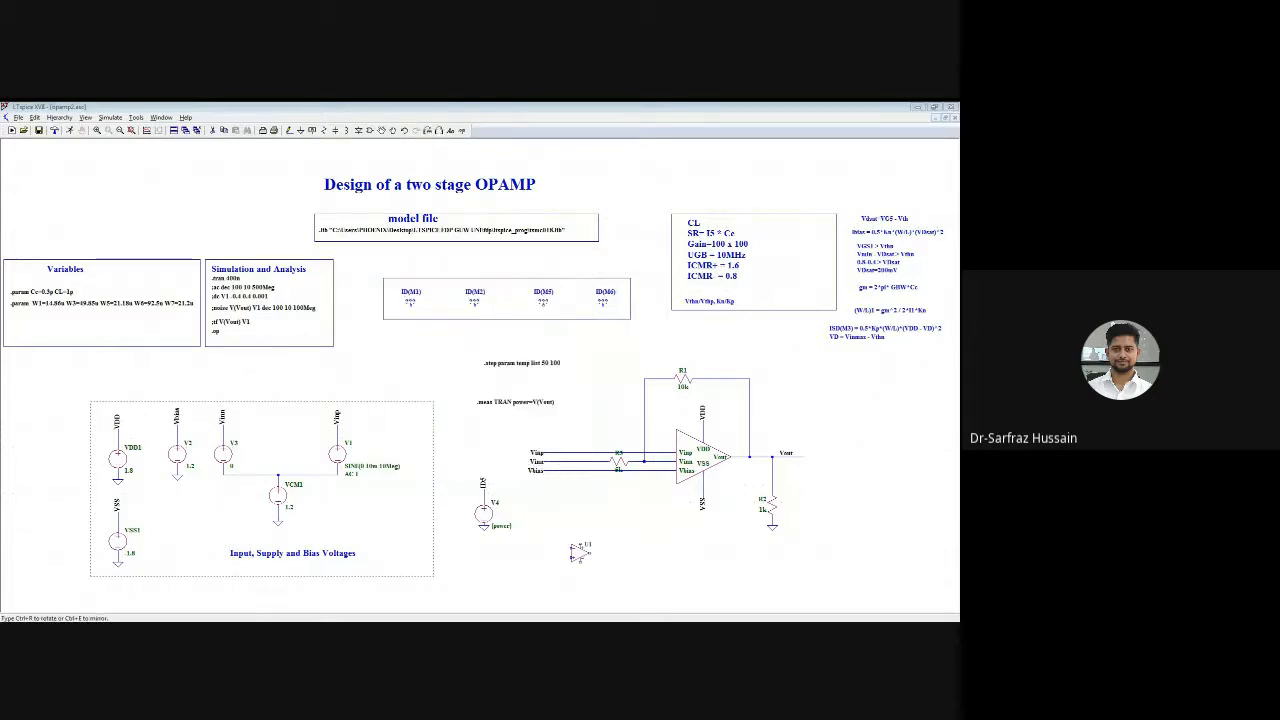
pyautogui.click(585, 553)
# Examine the Value2 and SpiceLine attributes of the placed UniversalOpamp without changing them, and delete the component from the schematic
pyautogui.rightClick(585, 554)
pyautogui.rightClick(586, 557)
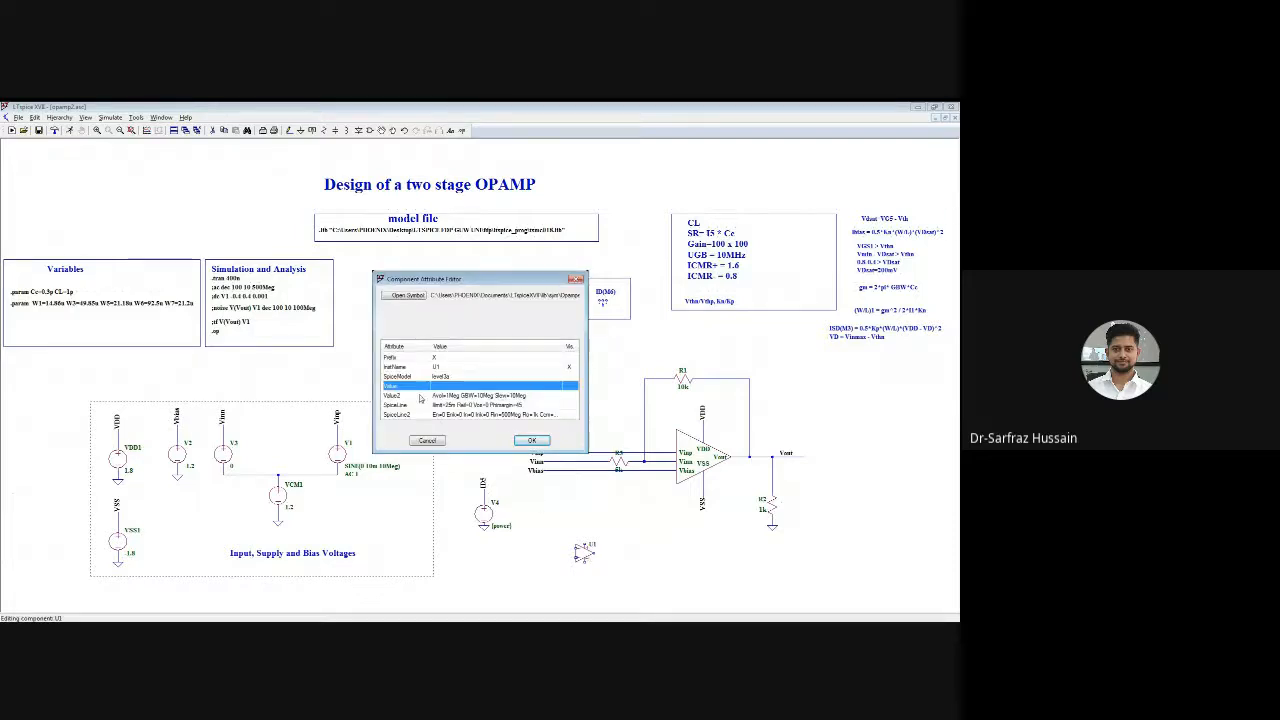
pyautogui.click(436, 396)
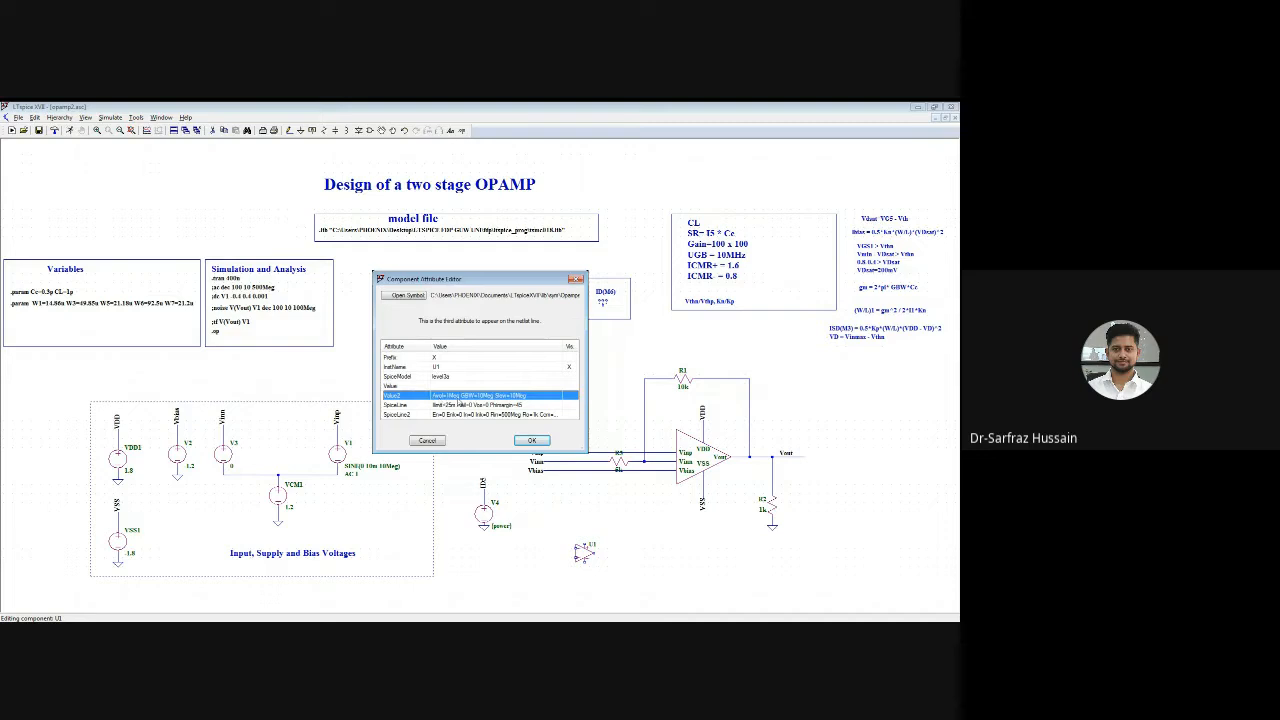
pyautogui.click(456, 404)
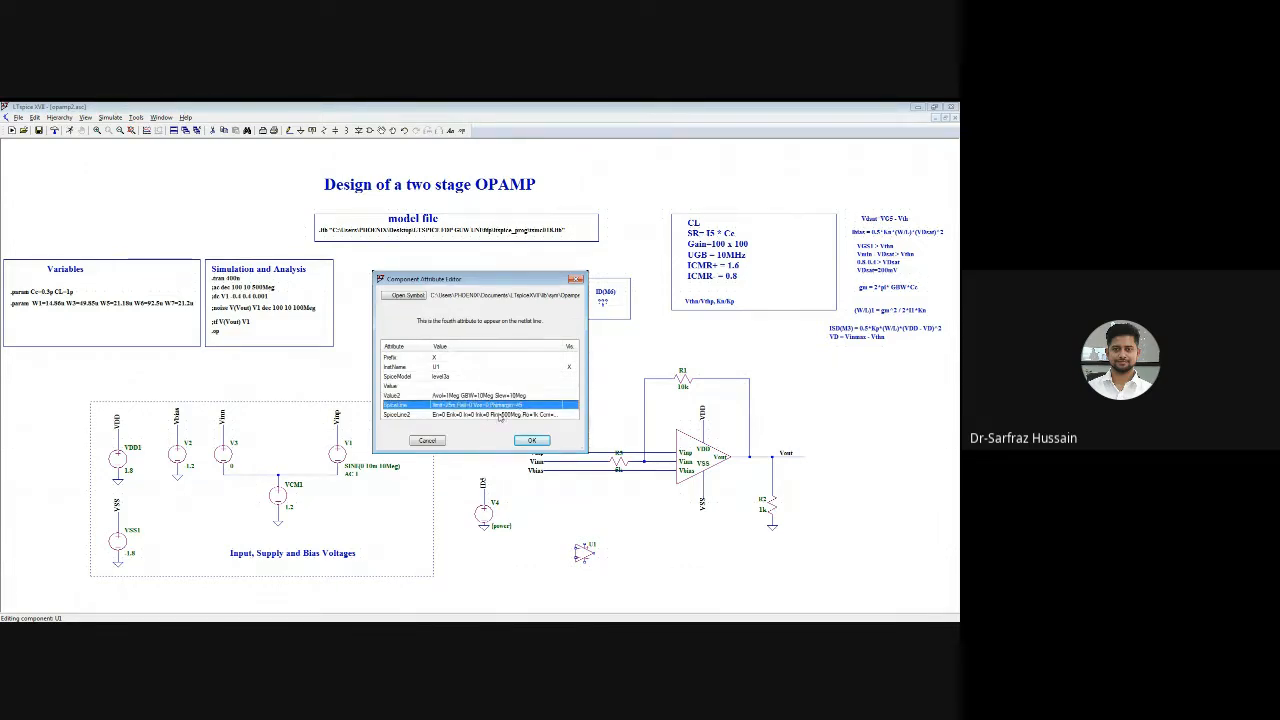
pyautogui.click(520, 396)
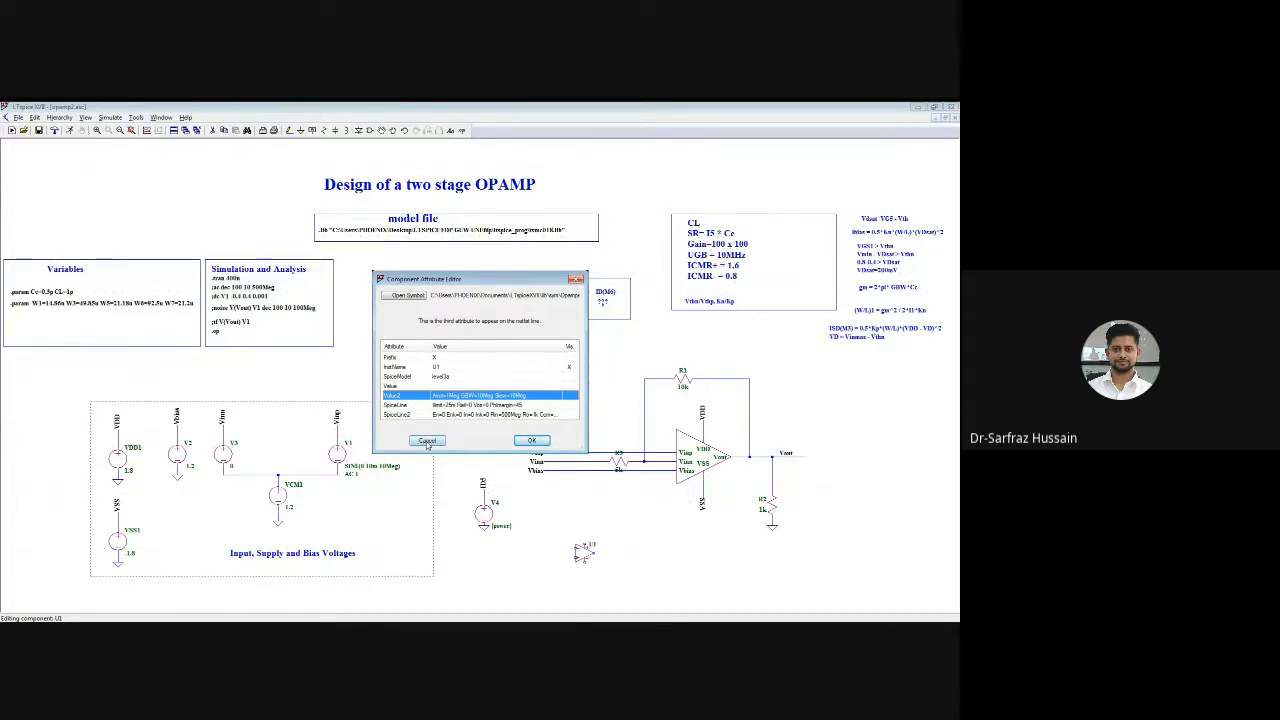
pyautogui.click(427, 443)
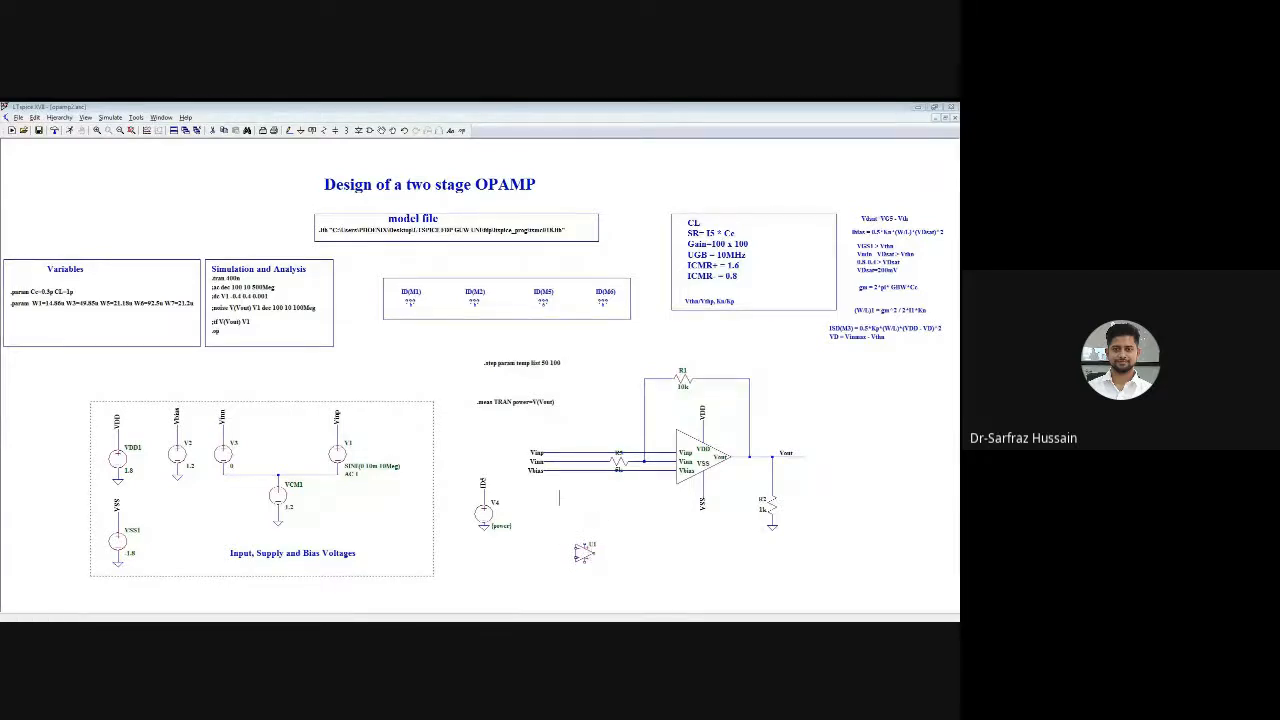
pyautogui.click(212, 131)
pyautogui.click(578, 546)
# Preview several built-in amplifier models in the Opamps component folder, including AD8041, AD8038, AD811 and AD823
pyautogui.click(370, 131)
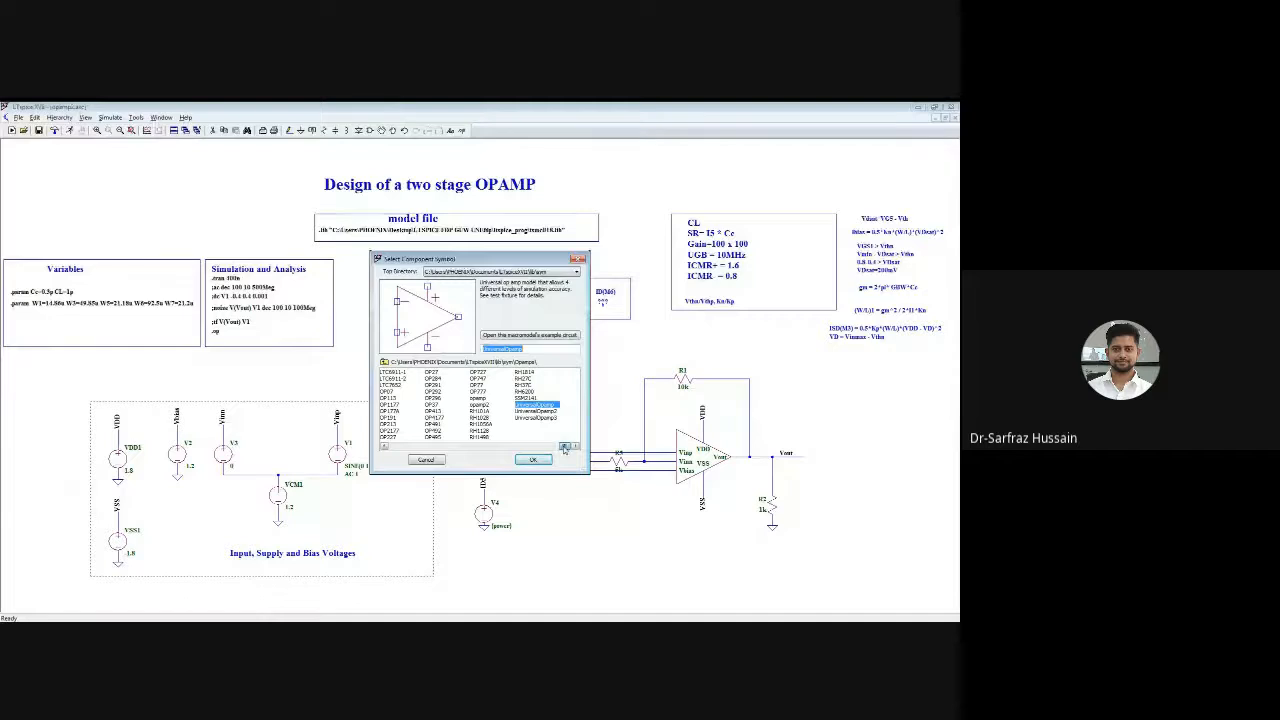
pyautogui.moveTo(565, 447); pyautogui.dragTo(393, 450)
pyautogui.click(436, 412)
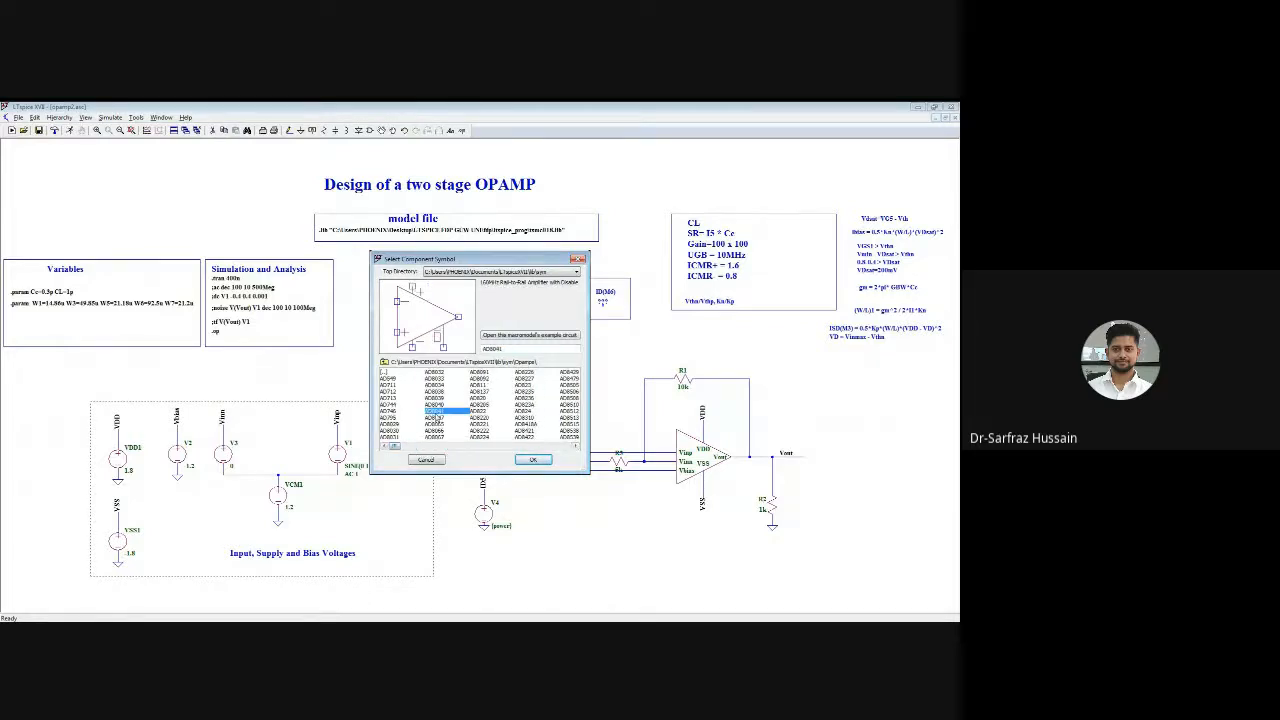
pyautogui.click(398, 406)
pyautogui.click(449, 392)
pyautogui.click(494, 386)
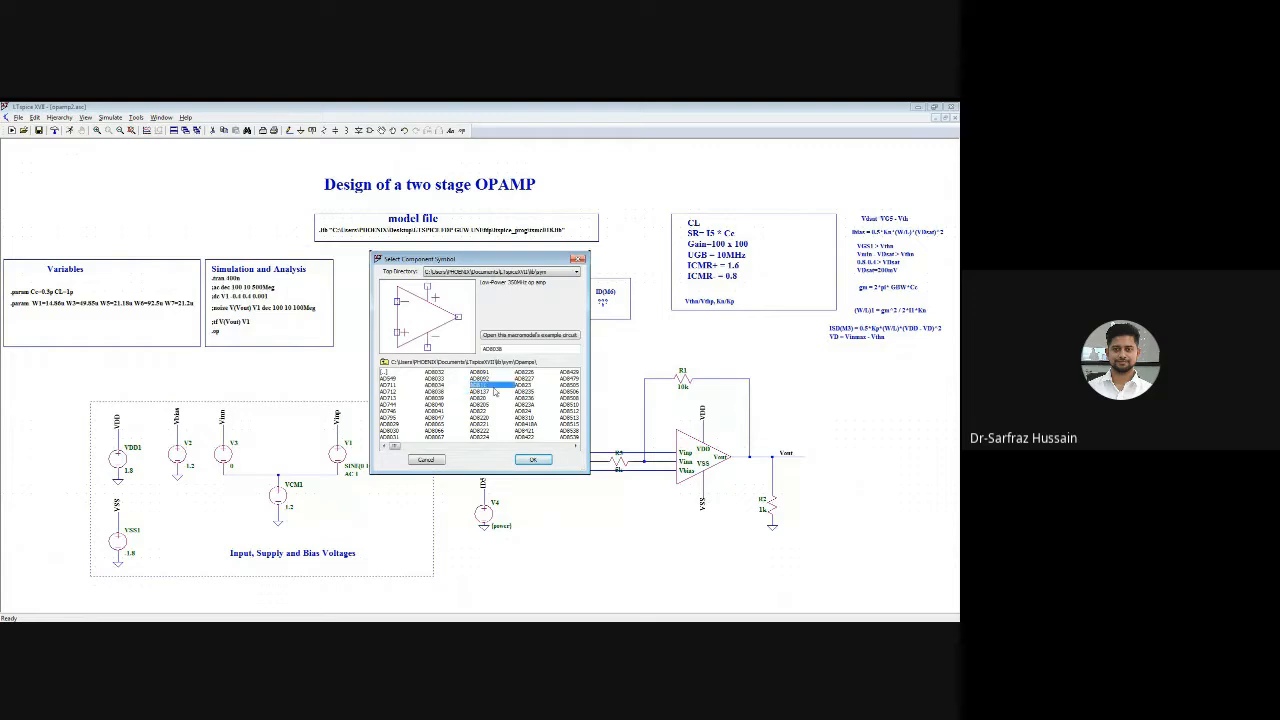
pyautogui.click(529, 387)
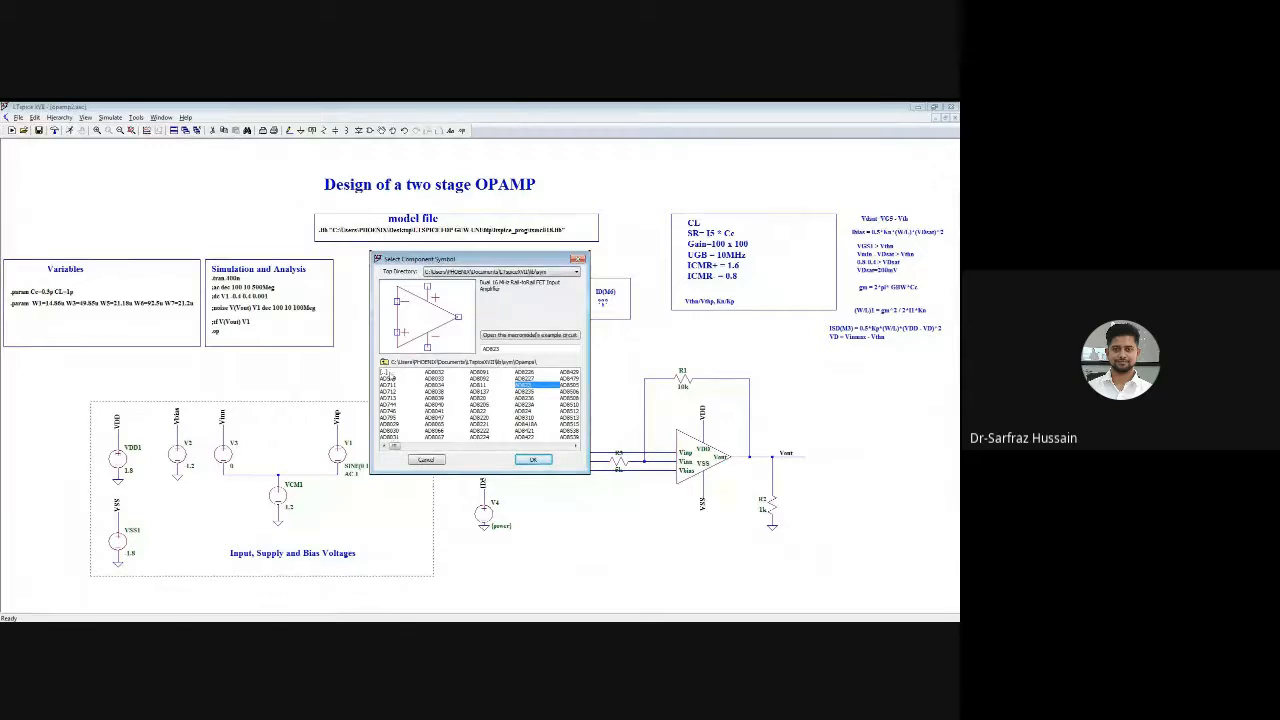
# Browse the ADC component folder and preview the AD7380, AD4020 and LTC2325-14 converter models
pyautogui.doubleClick(386, 373)
pyautogui.doubleClick(387, 374)
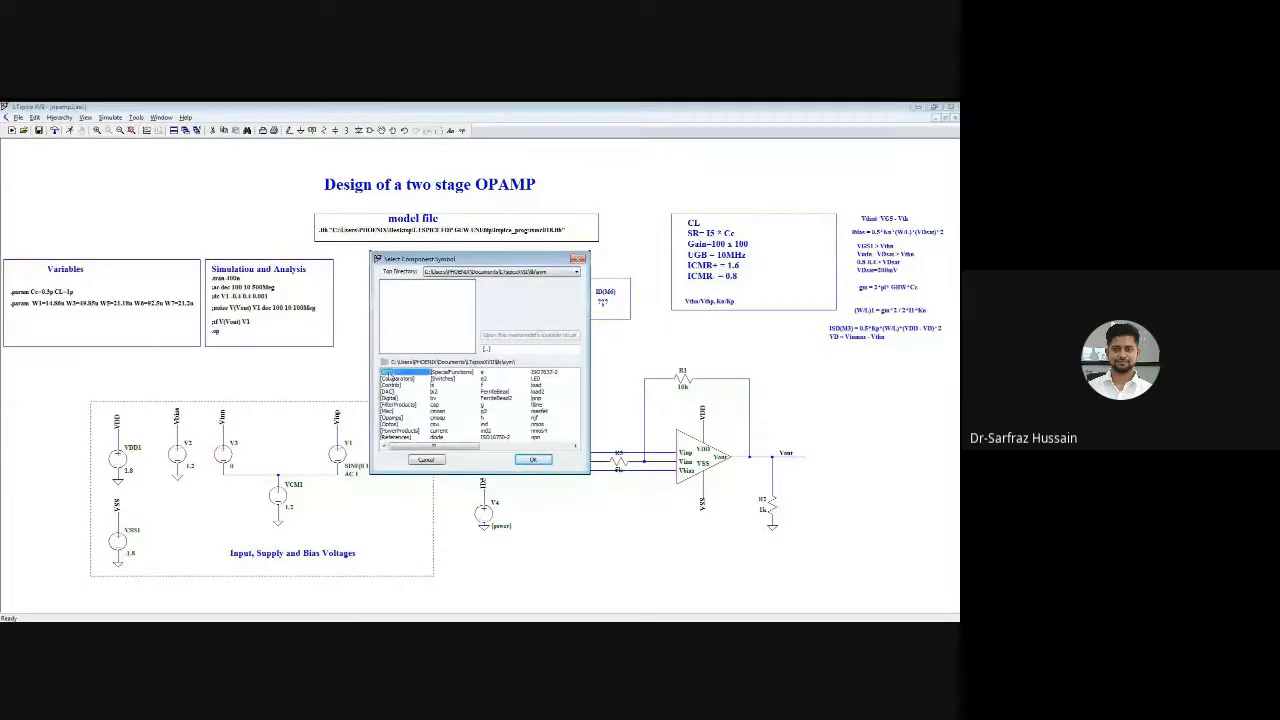
pyautogui.click(390, 398)
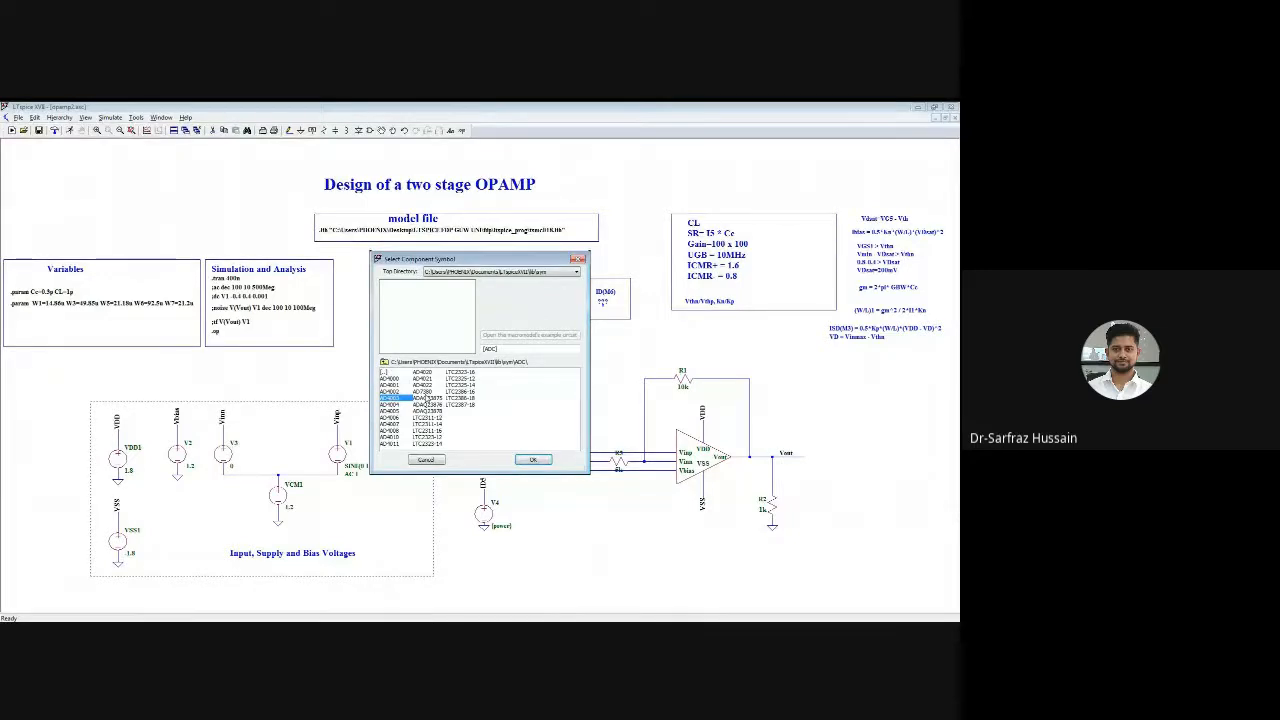
pyautogui.click(428, 391)
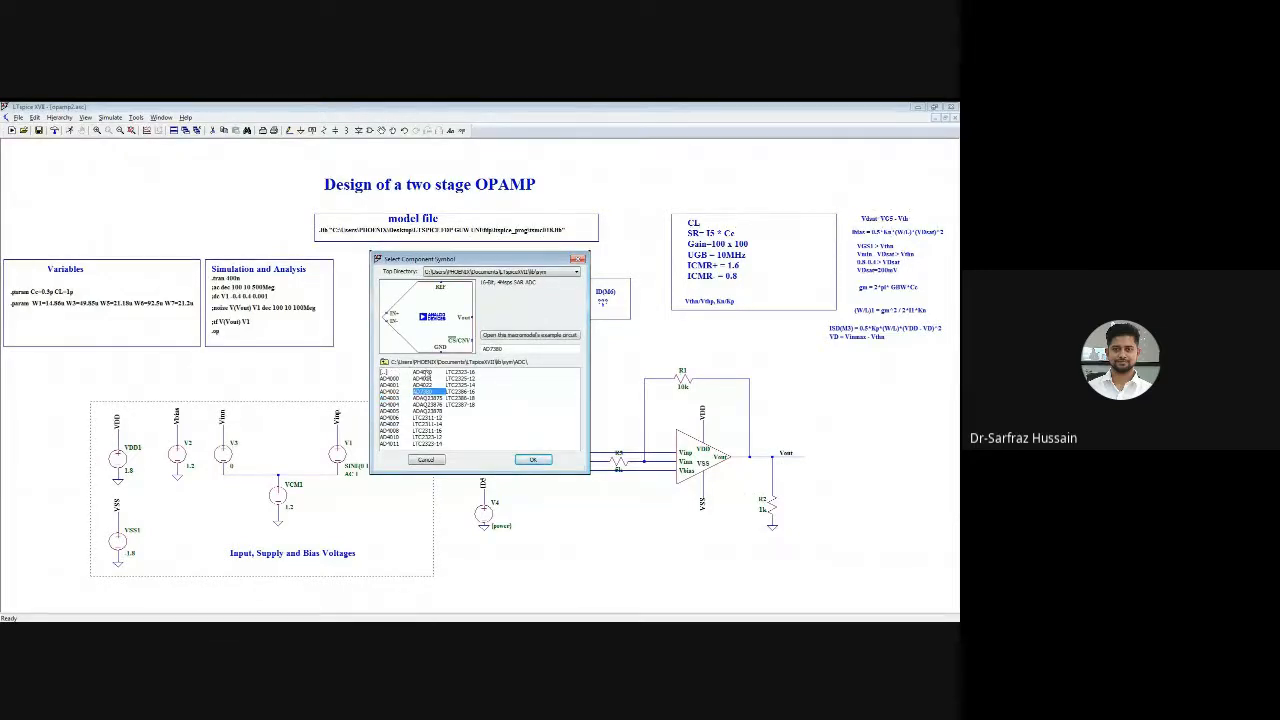
pyautogui.click(428, 372)
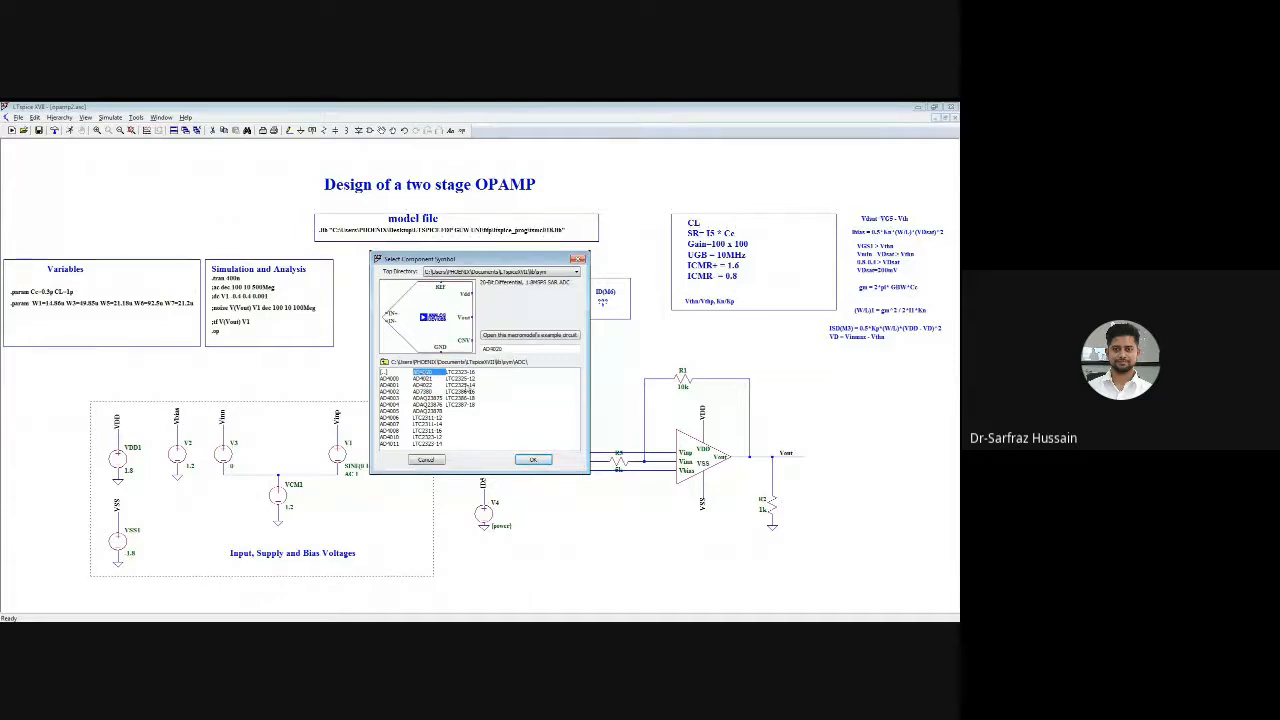
pyautogui.click(461, 384)
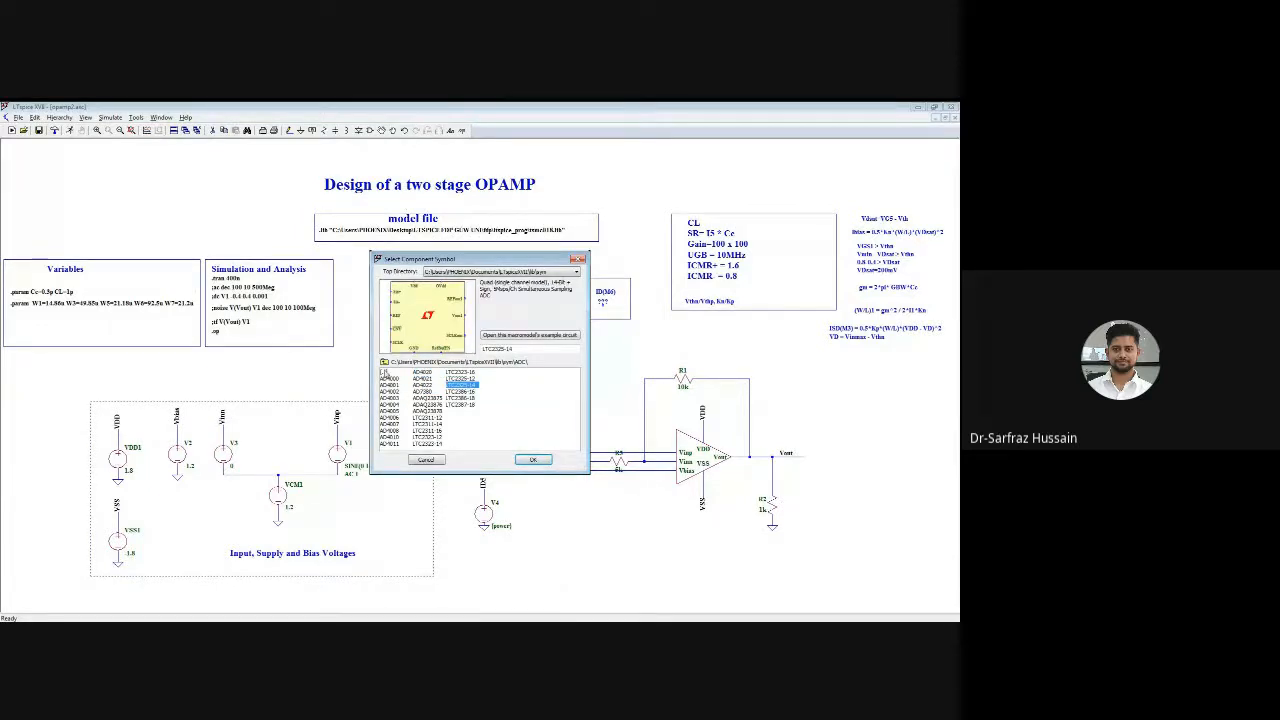
# Browse the Misc component folder, preview the battery and cell symbols, and close the component selection without placing anything
pyautogui.doubleClick(383, 372)
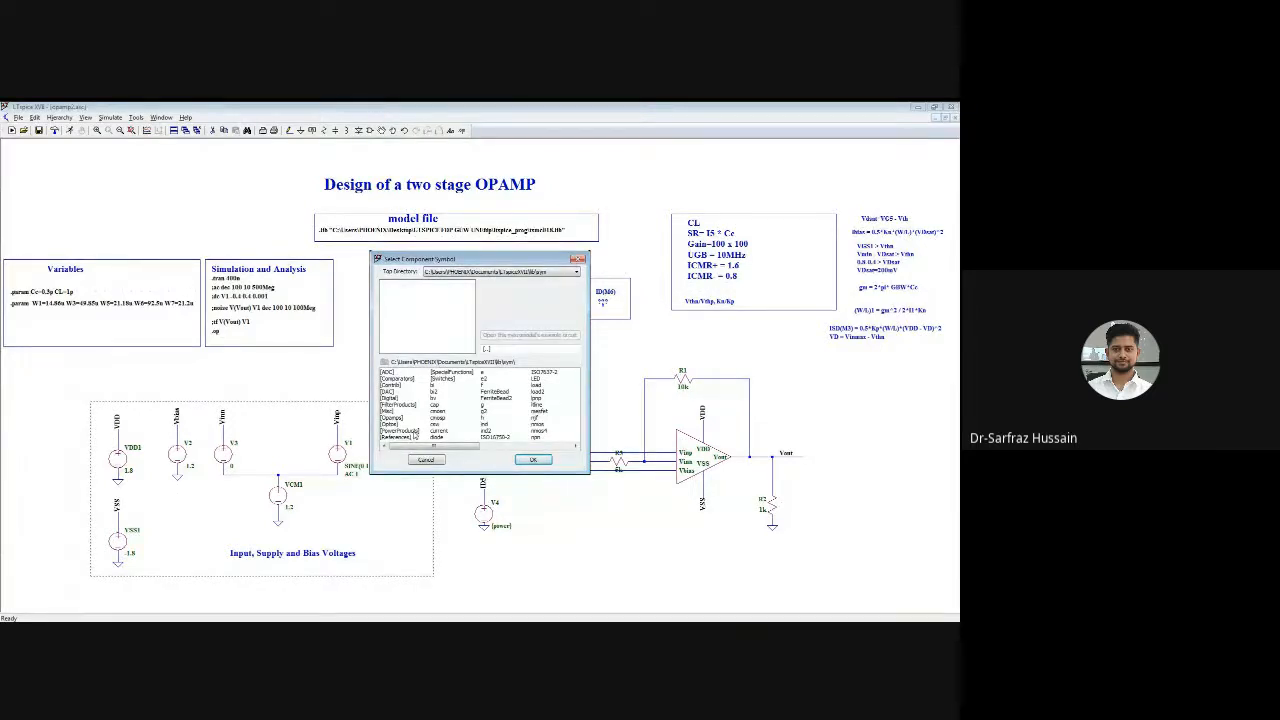
pyautogui.click(400, 431)
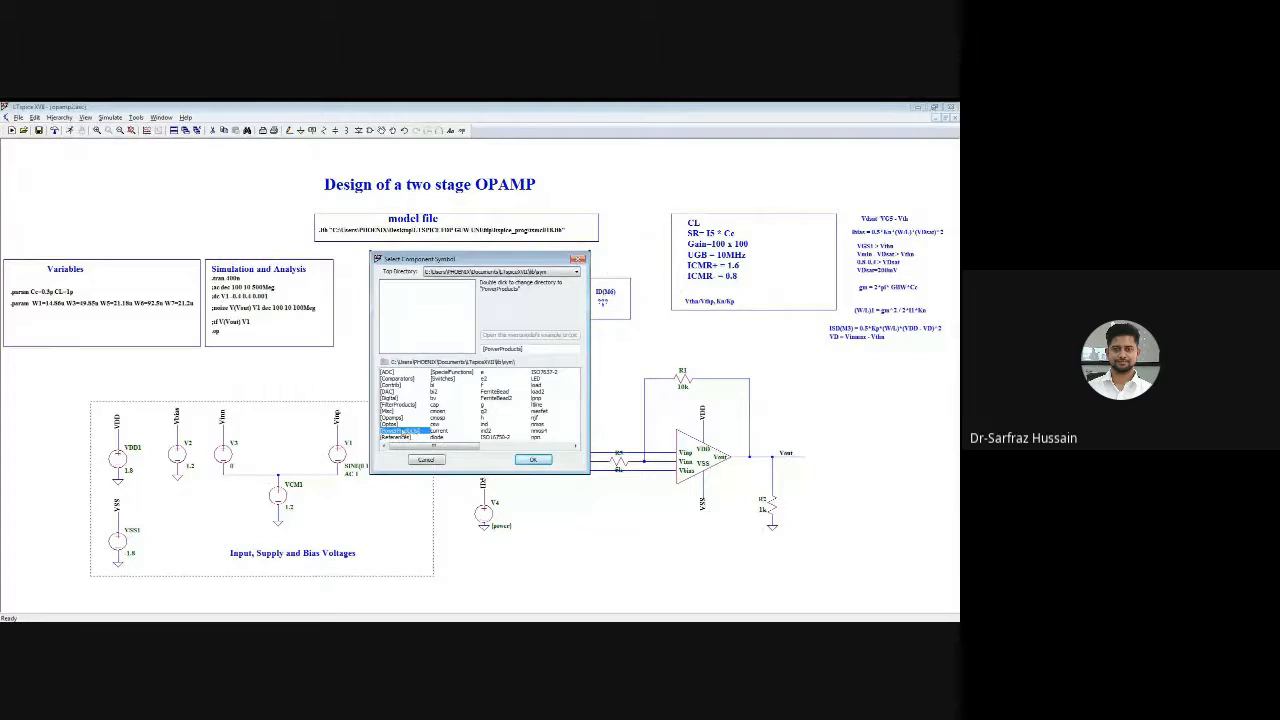
pyautogui.click(393, 411)
pyautogui.doubleClick(393, 411)
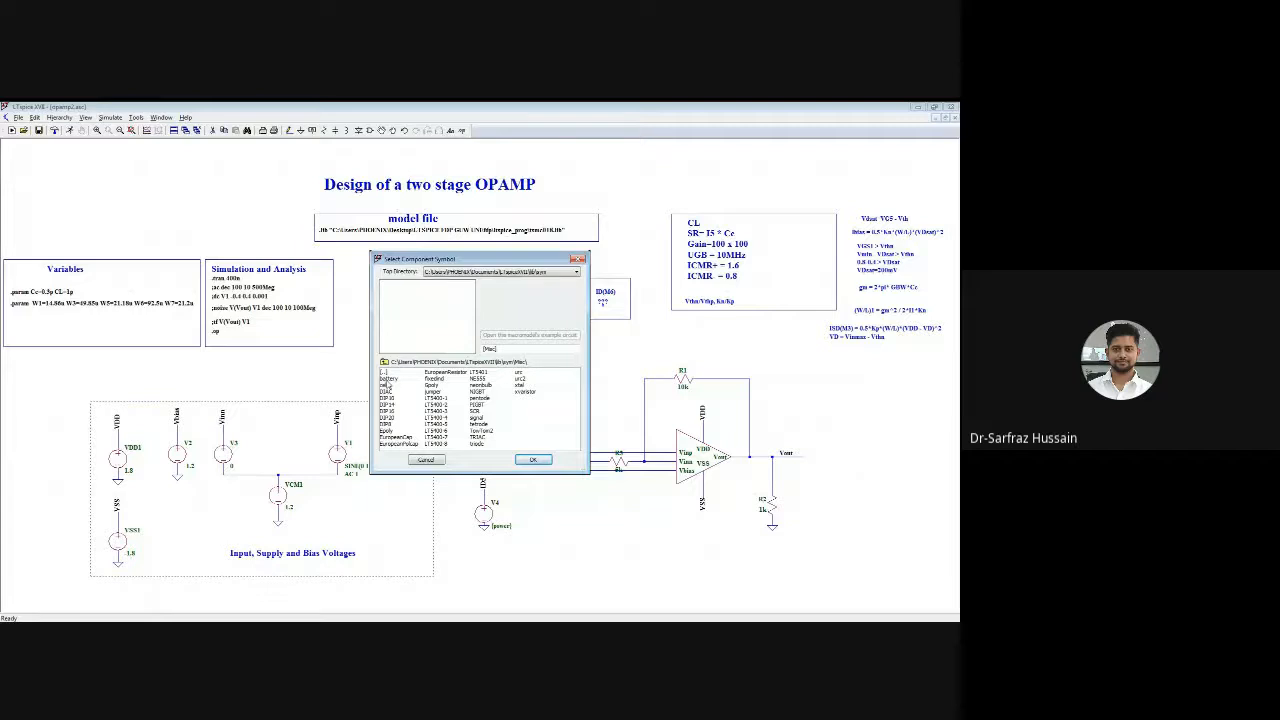
pyautogui.click(388, 379)
pyautogui.click(387, 385)
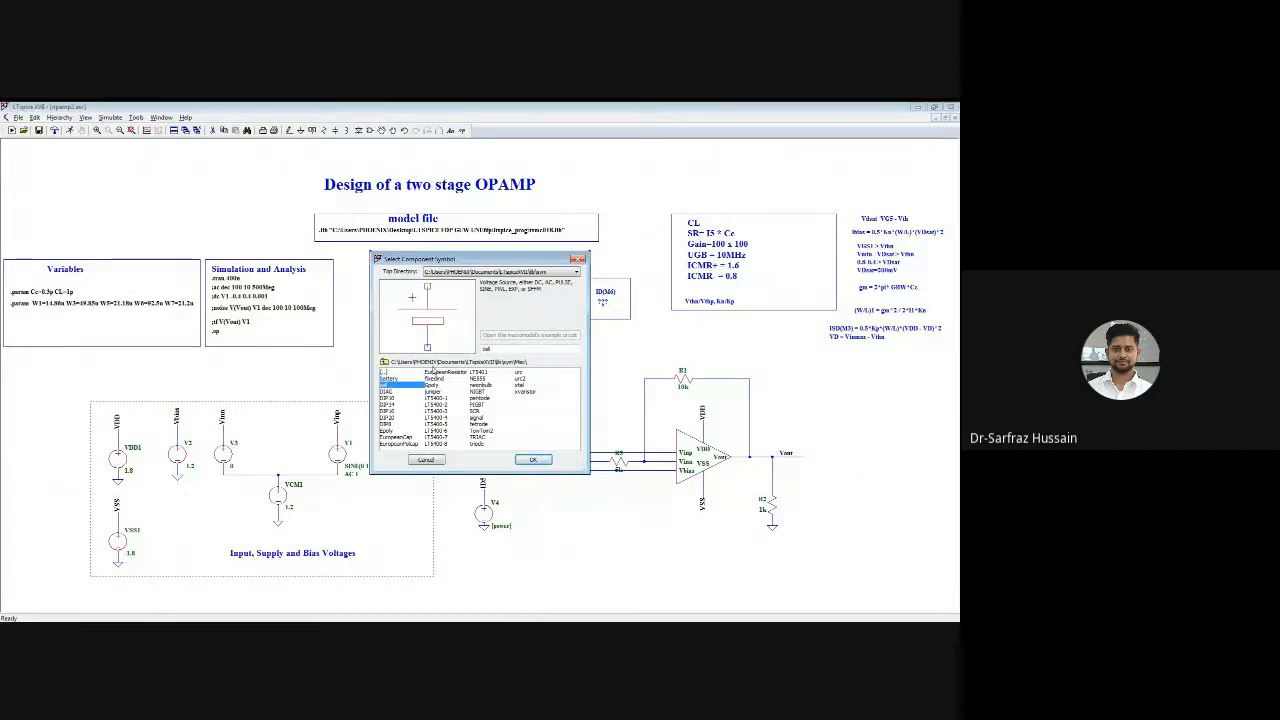
pyautogui.click(427, 460)
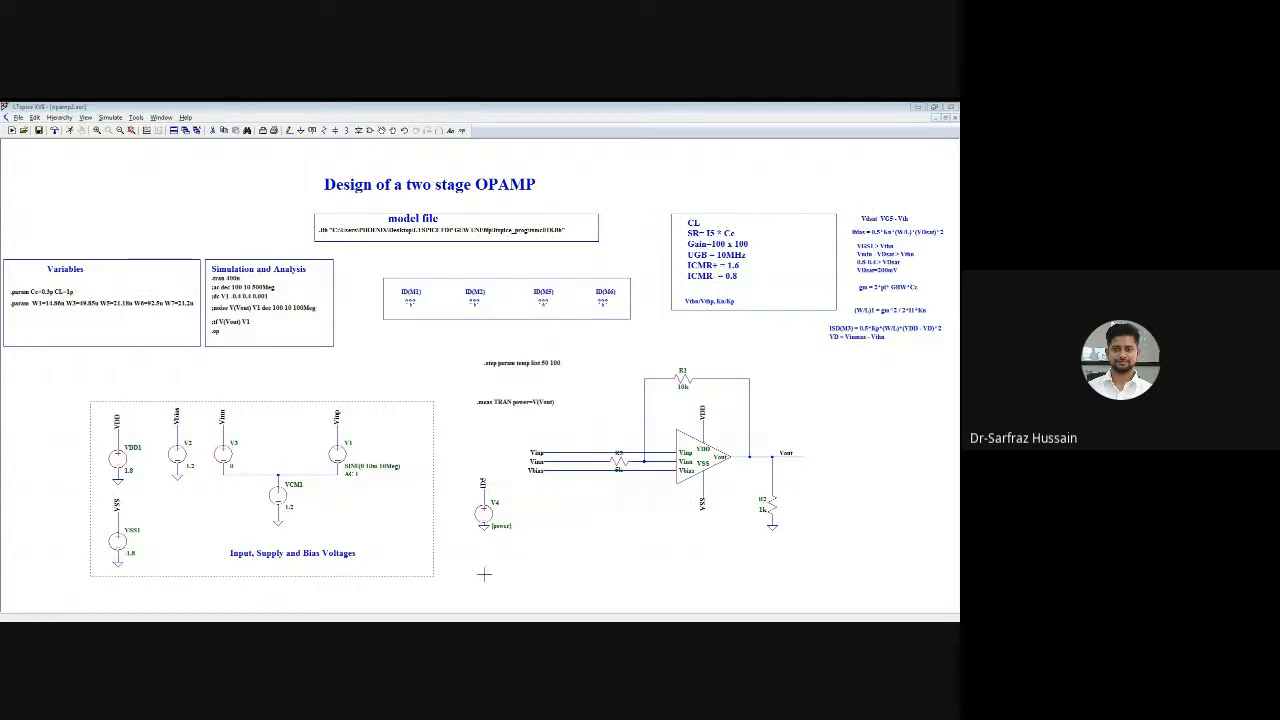